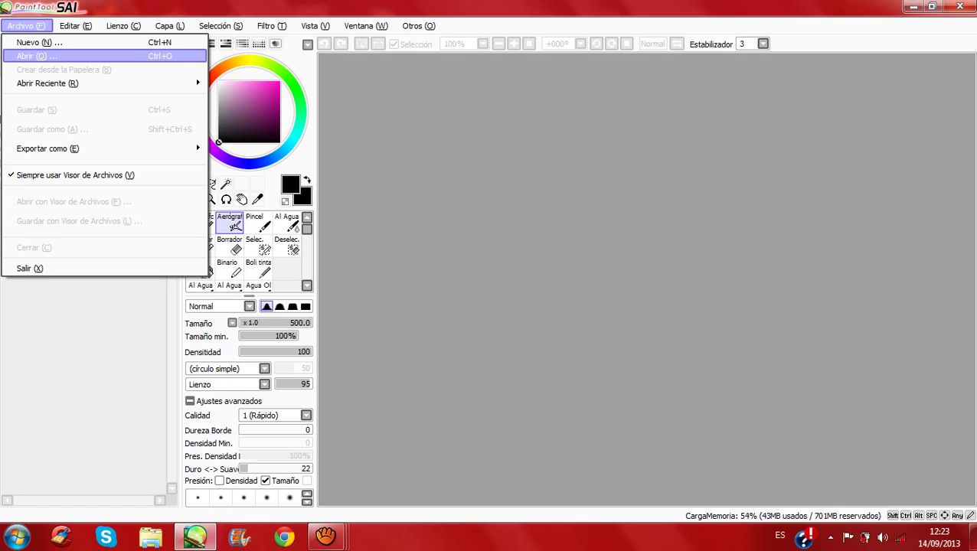
{"action": "key", "text": "Up"}
{"action": "key", "text": "Down"}
{"action": "key", "text": "Escape"}
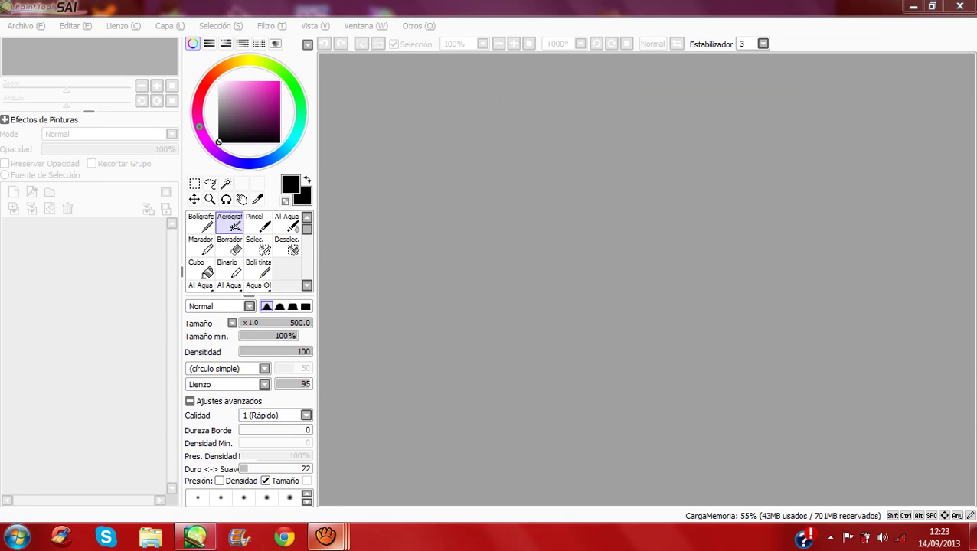
{"action": "mouse_move", "coordinate": [325, 536]}
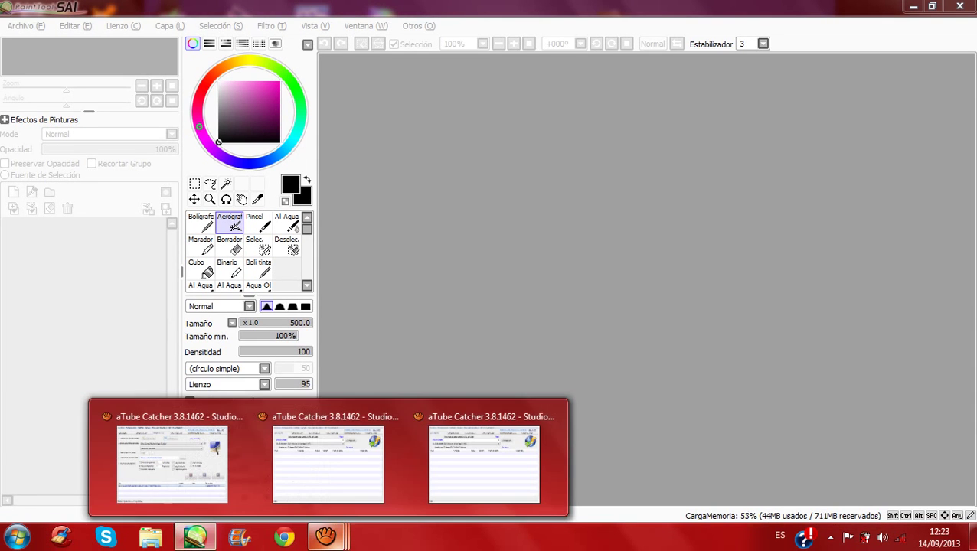
{"action": "left_click", "coordinate": [328, 463]}
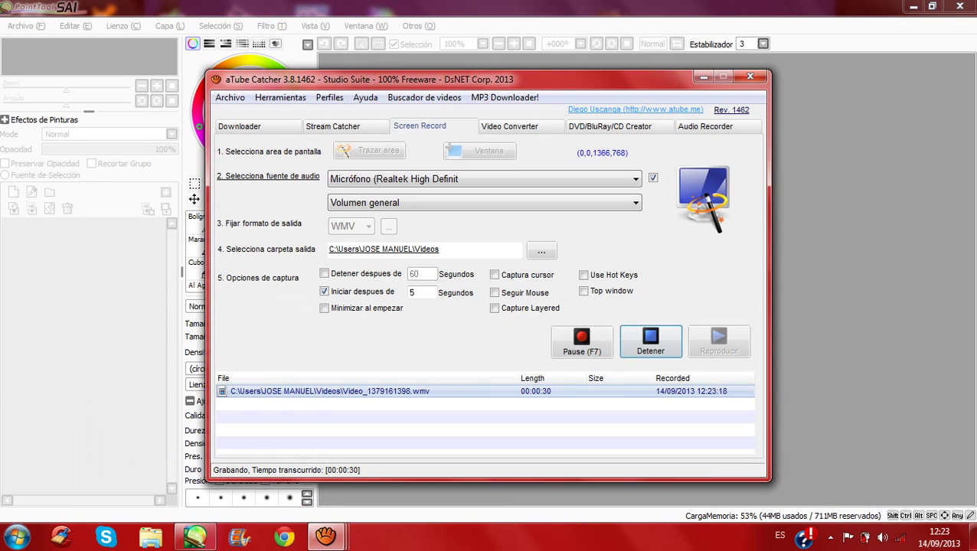
{"action": "left_click", "coordinate": [582, 342]}
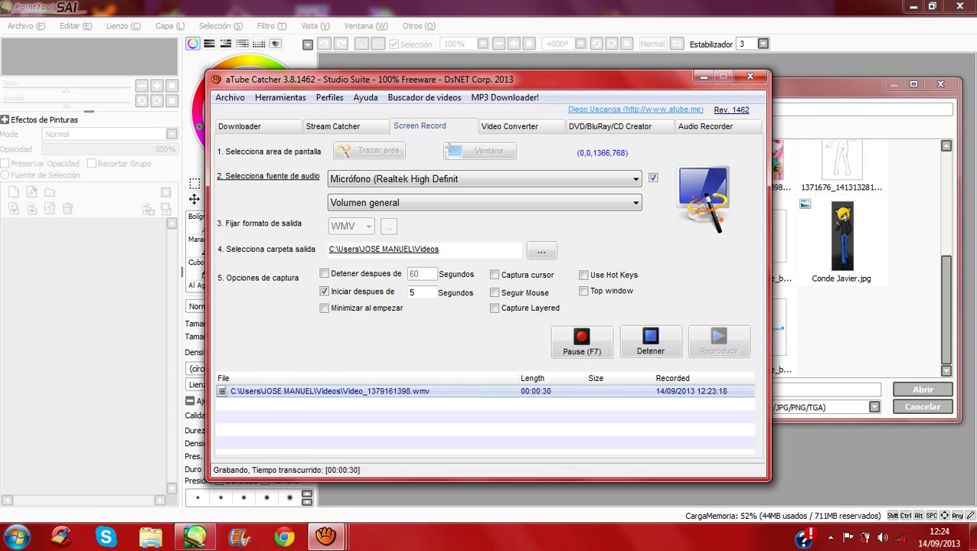
{"action": "left_click", "coordinate": [703, 77]}
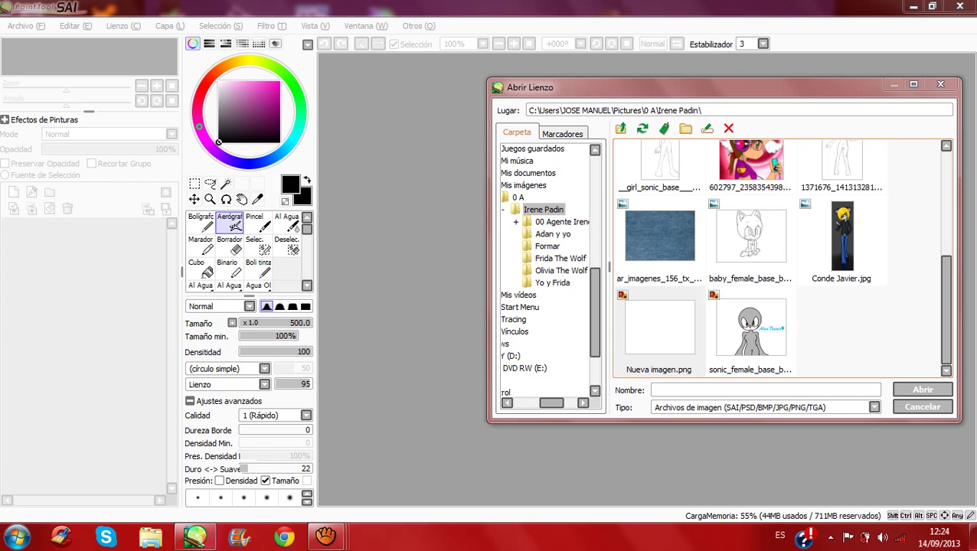
Step: Open the image file Nueva imagen.png
{"action": "double_click", "coordinate": [659, 327]}
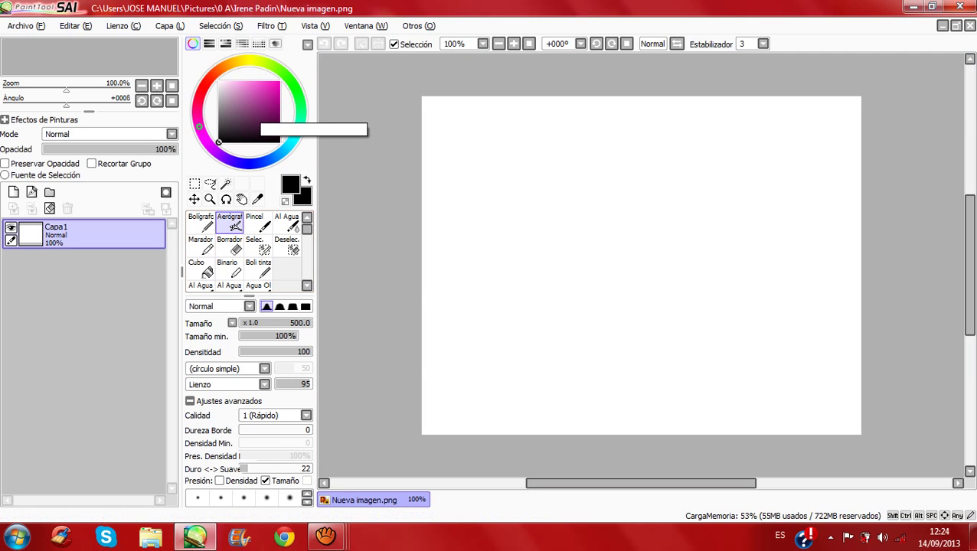
Step: Set up the airbrush with bright magenta, the hardest edge shape and a brush size of 250
{"action": "left_click", "coordinate": [280, 82]}
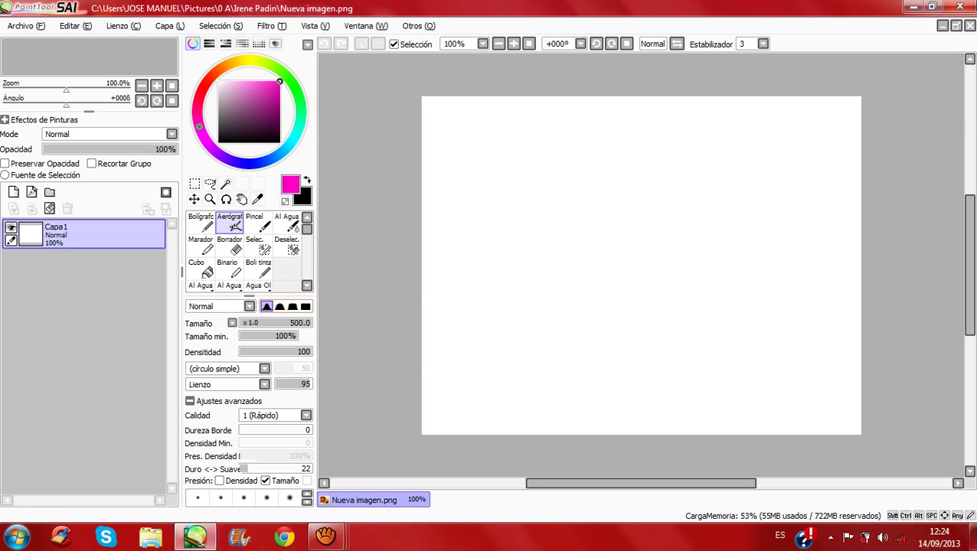
{"action": "left_click", "coordinate": [305, 306]}
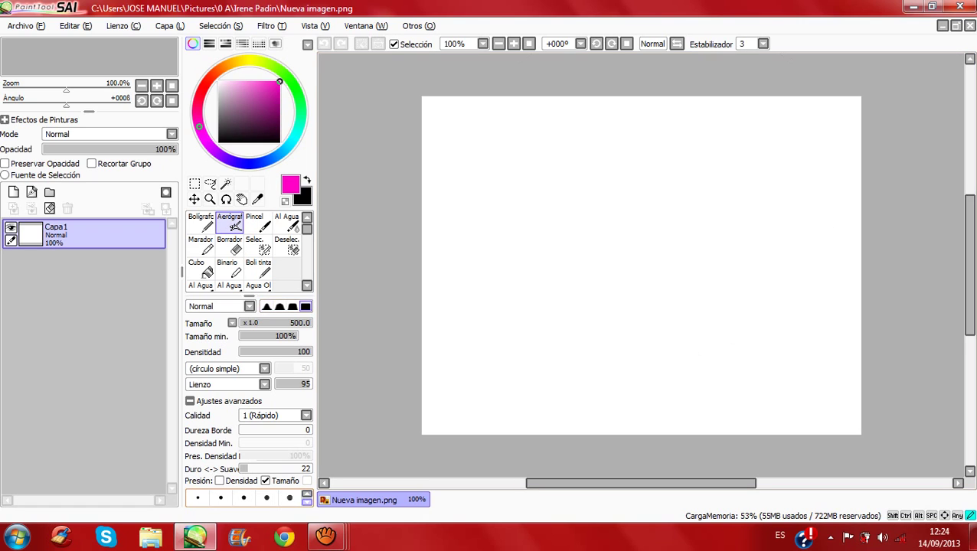
{"action": "left_click", "coordinate": [307, 503]}
{"action": "left_click", "coordinate": [289, 499]}
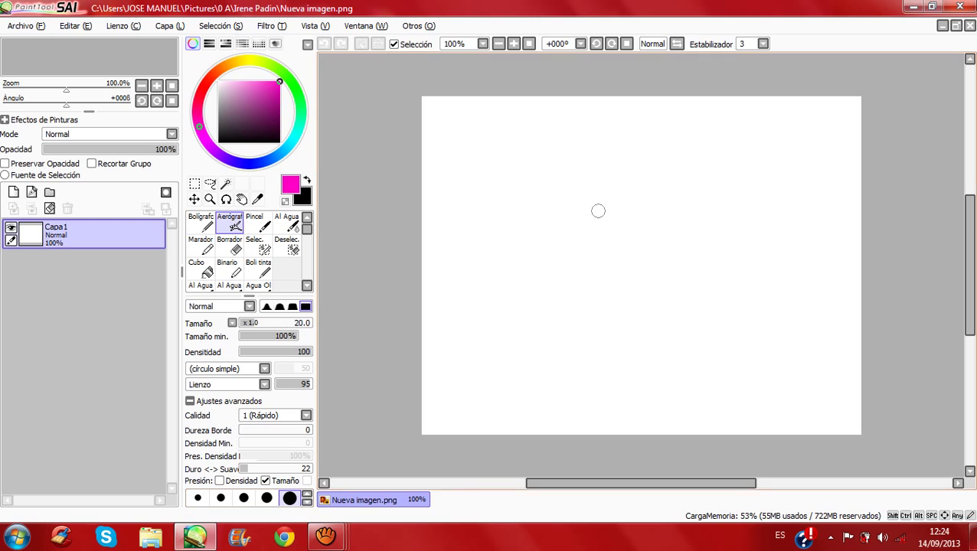
{"action": "left_click", "coordinate": [307, 502]}
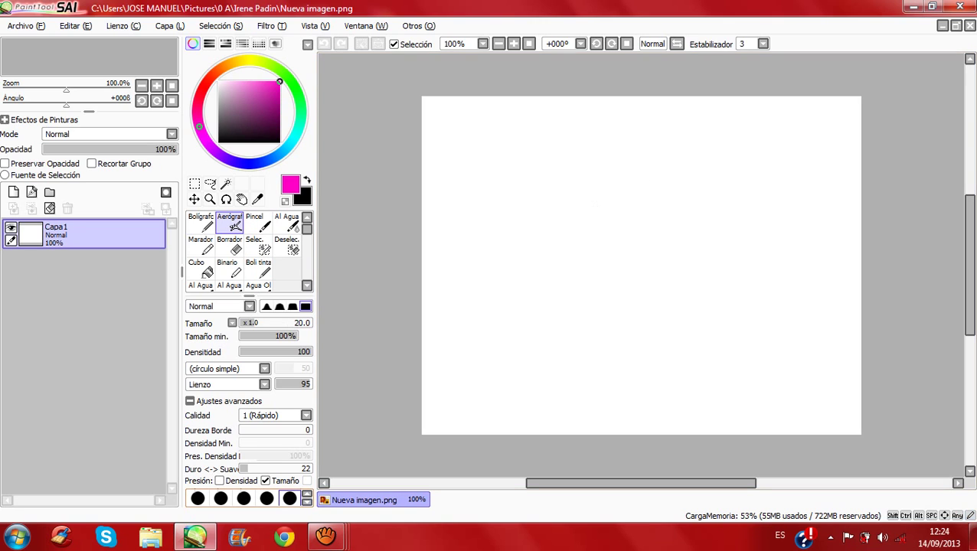
{"action": "left_click", "coordinate": [289, 498]}
{"action": "left_click", "coordinate": [307, 502]}
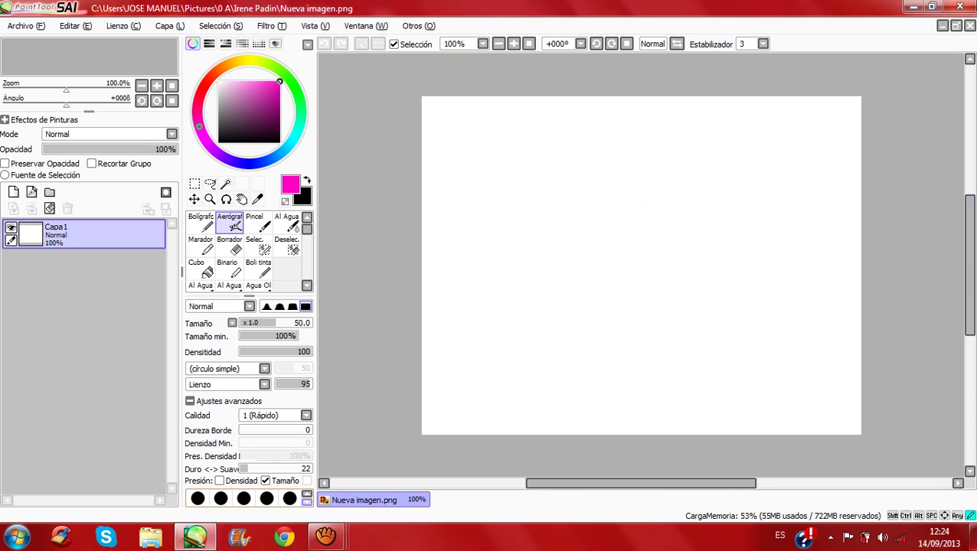
{"action": "left_click", "coordinate": [307, 502]}
{"action": "left_click", "coordinate": [307, 502]}
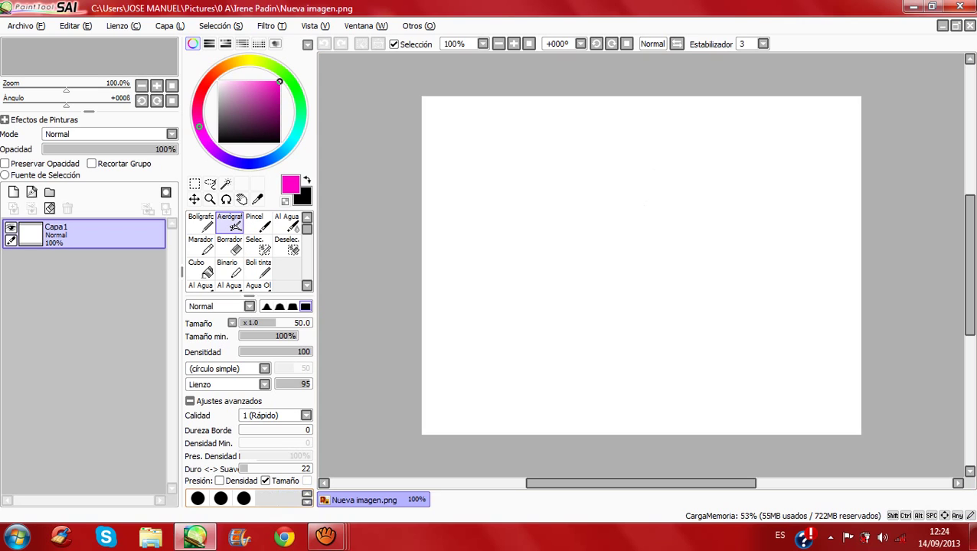
{"action": "key", "text": "bracketright"}
{"action": "key", "text": "bracketright"}
{"action": "key", "text": "bracketright"}
{"action": "key", "text": "bracketright"}
{"action": "key", "text": "bracketright"}
{"action": "key", "text": "bracketright"}
{"action": "key", "text": "bracketright"}
{"action": "key", "text": "bracketright"}
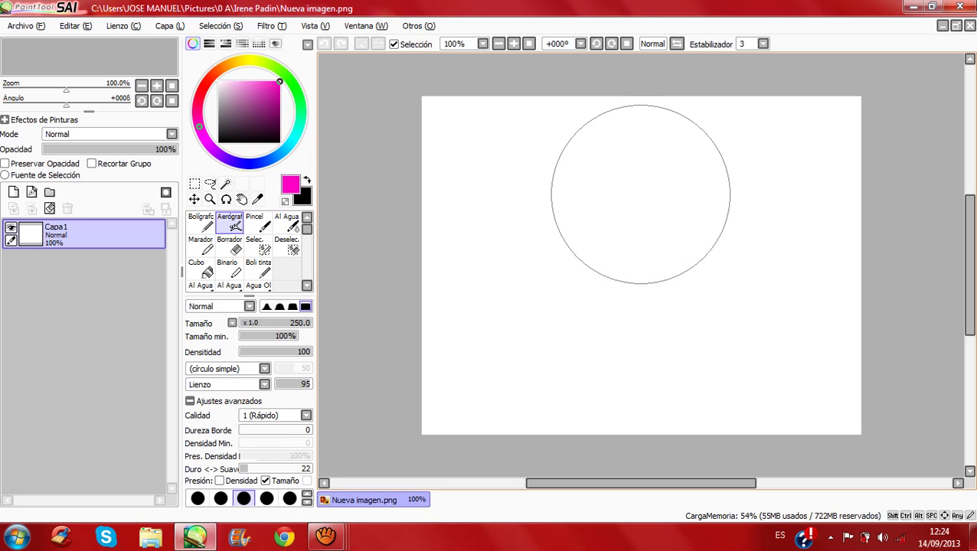
Step: Paint a magenta circle in the upper middle of the canvas, going over it again with the brush texture set to (sin textura)
{"action": "left_click", "coordinate": [640, 194]}
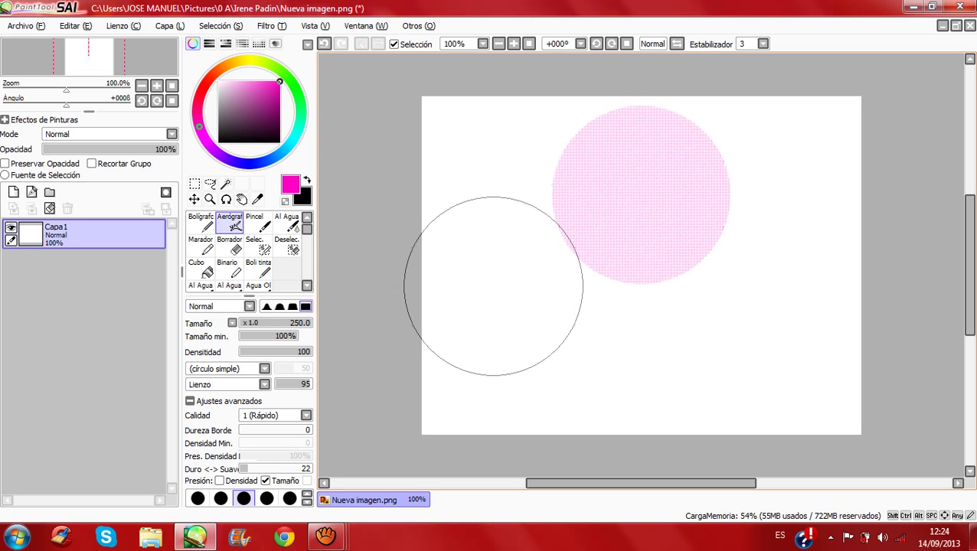
{"action": "left_click", "coordinate": [264, 385]}
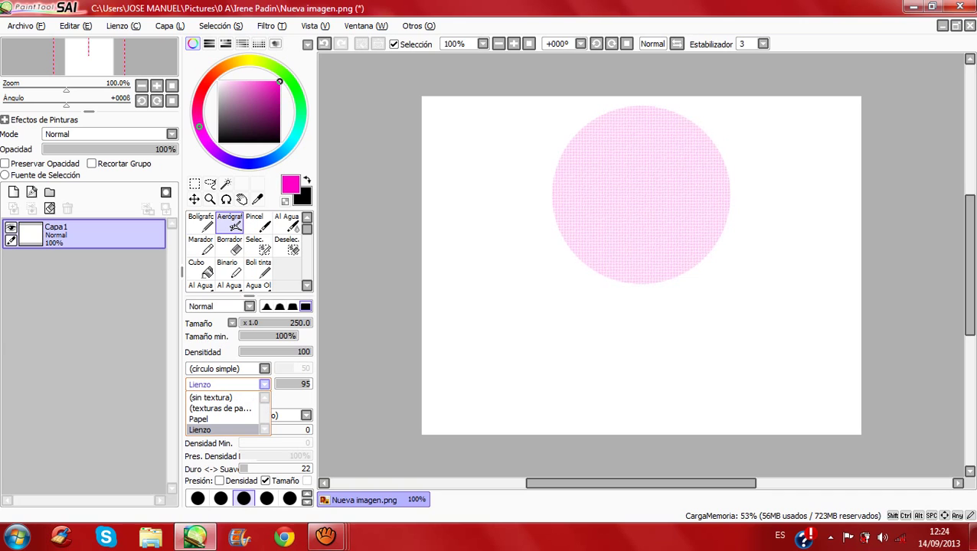
{"action": "left_click", "coordinate": [210, 397]}
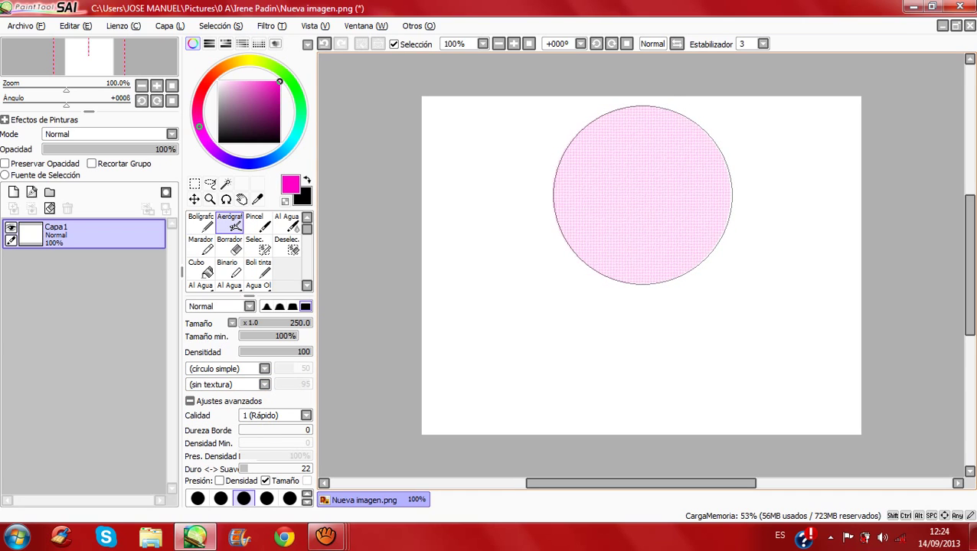
{"action": "left_click", "coordinate": [642, 195]}
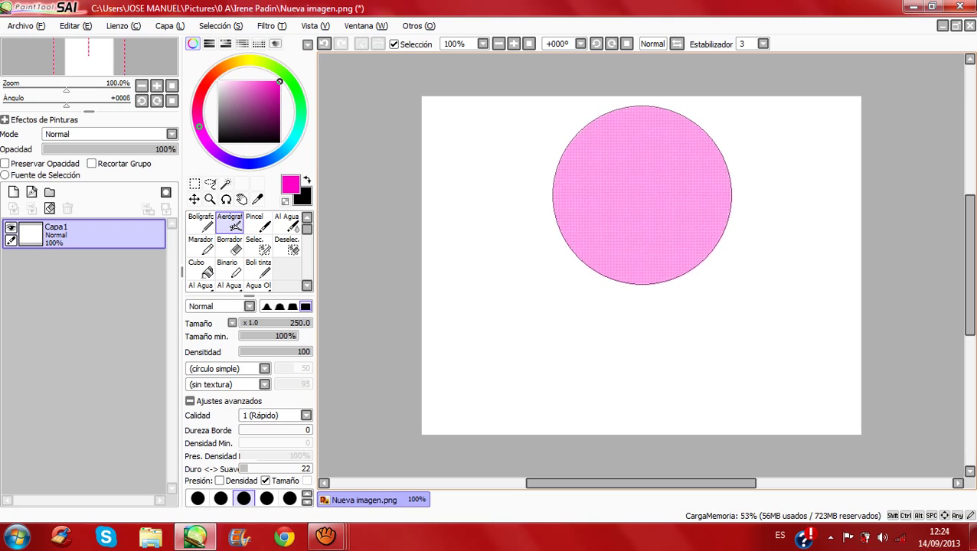
{"action": "left_click", "coordinate": [642, 195]}
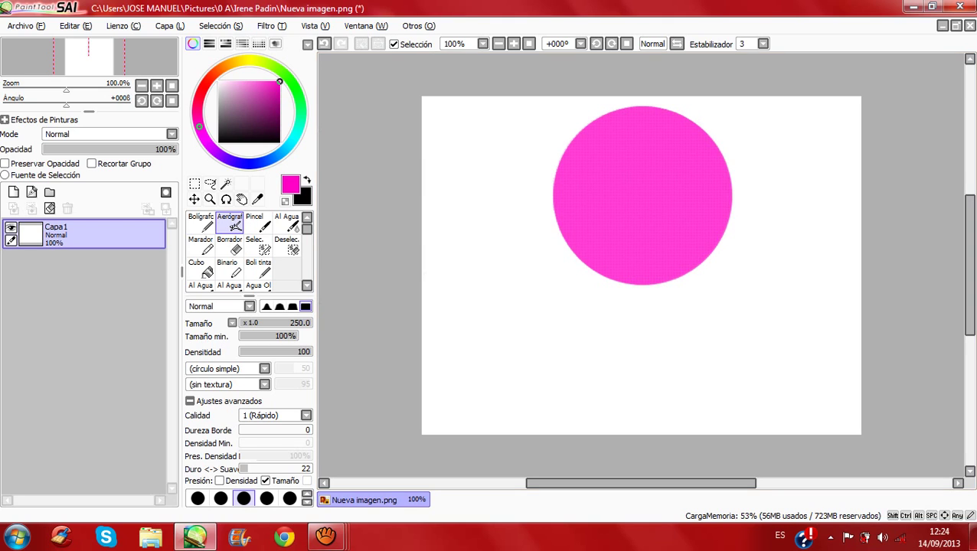
Step: Choose a darker magenta and switch to the Bolígrafo pen
{"action": "mouse_move", "coordinate": [279, 82]}
{"action": "left_mouse_down"}
{"action": "mouse_move", "coordinate": [279, 131]}
{"action": "mouse_move", "coordinate": [279, 108]}
{"action": "left_mouse_up"}
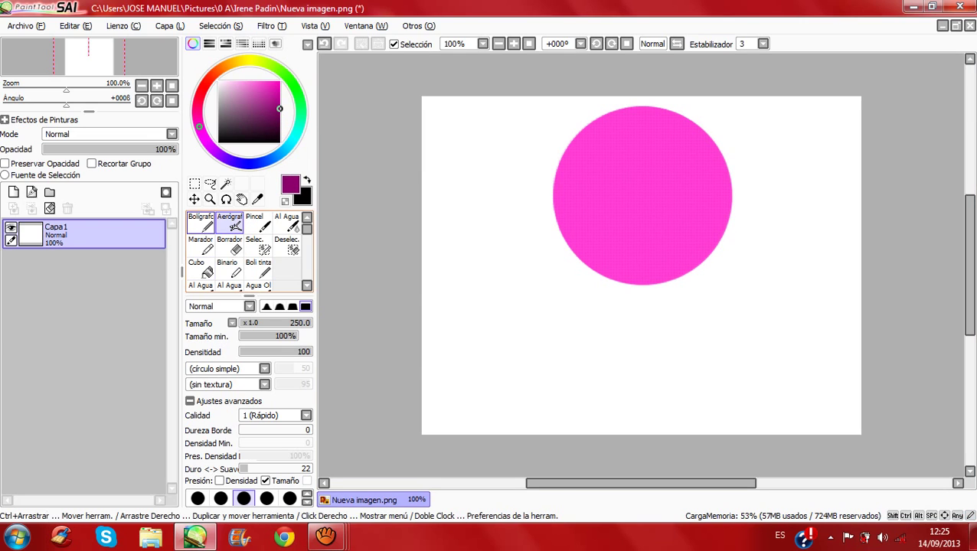
{"action": "left_click", "coordinate": [201, 223]}
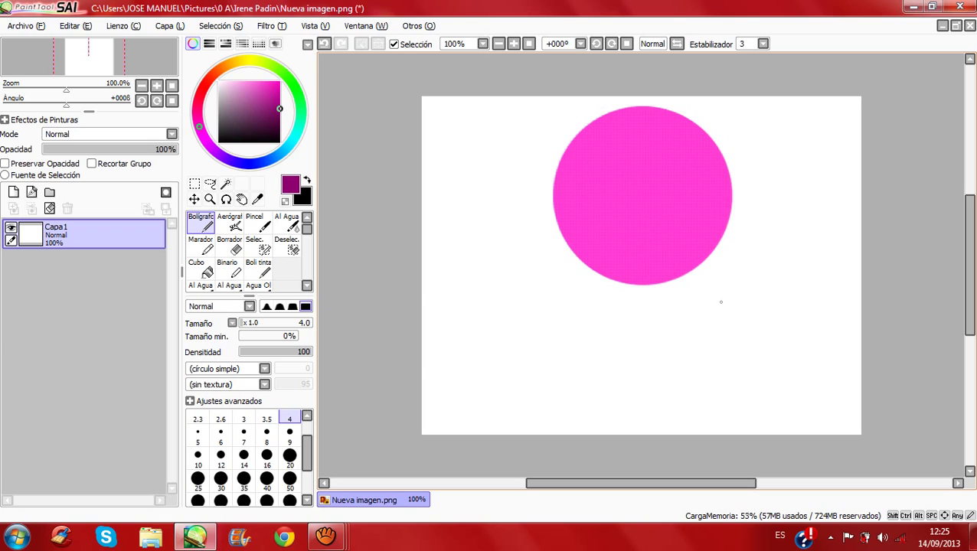
{"action": "left_click_drag", "start_coordinate": [656, 106], "coordinate": [715, 222]}
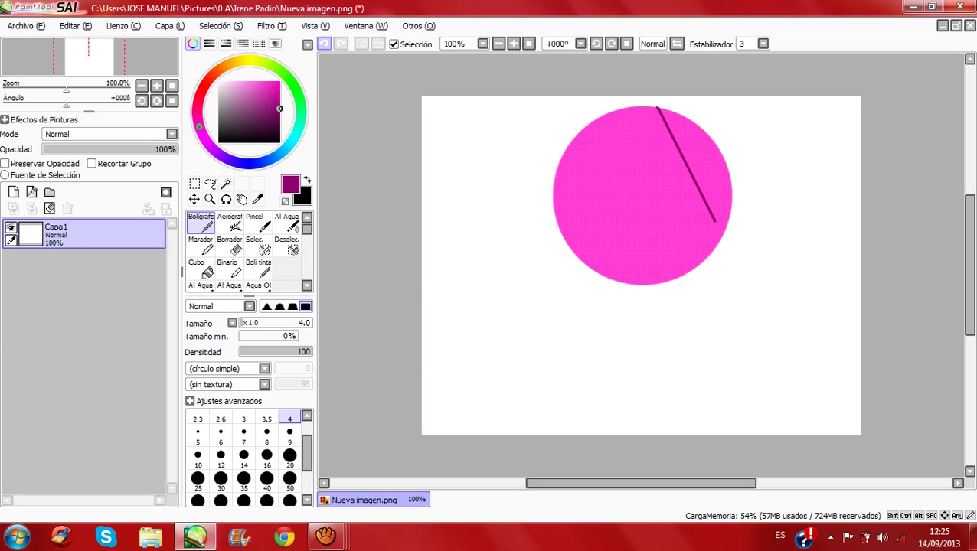
{"action": "key", "text": "ctrl+z"}
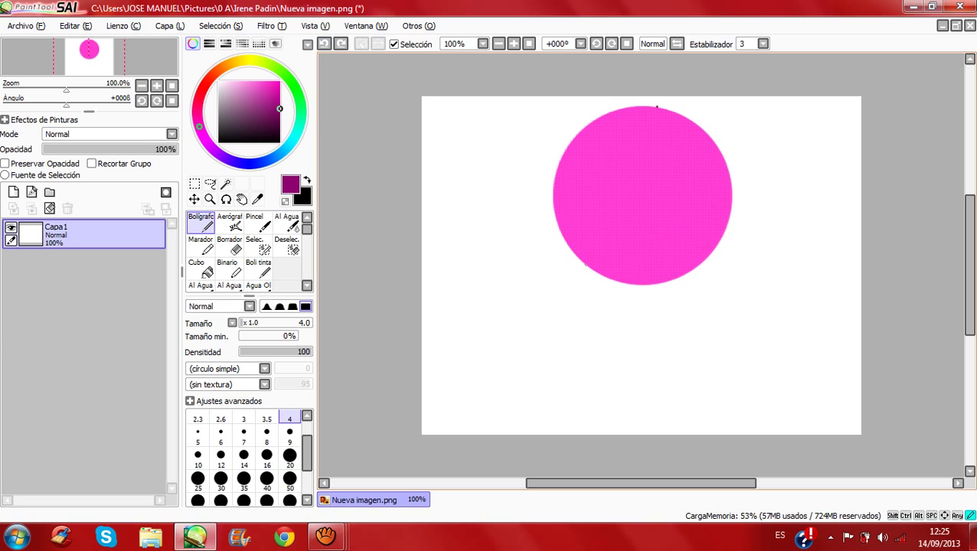
{"action": "mouse_move", "coordinate": [656, 107]}
{"action": "left_mouse_down"}
{"action": "mouse_move", "coordinate": [641, 115]}
{"action": "mouse_move", "coordinate": [586, 268]}
{"action": "left_mouse_up"}
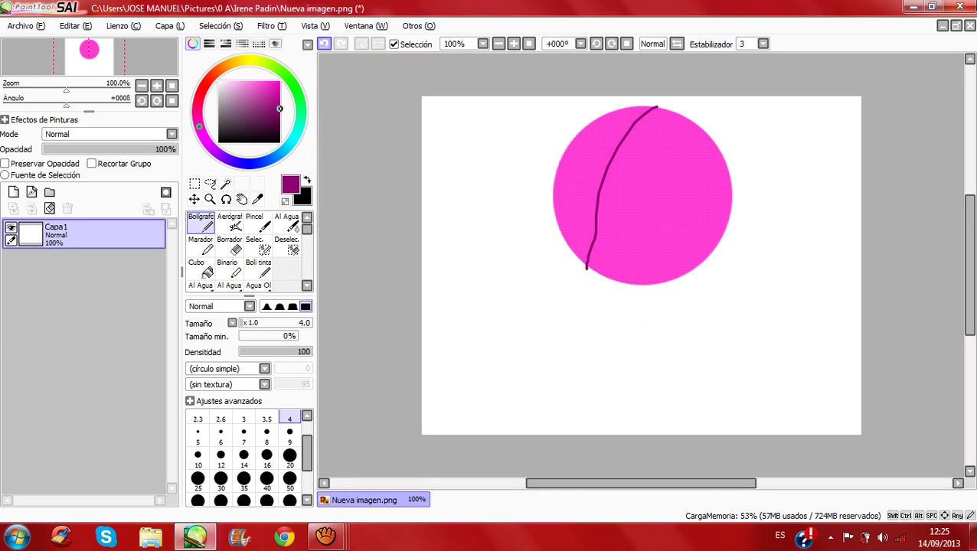
{"action": "key", "text": "ctrl+z"}
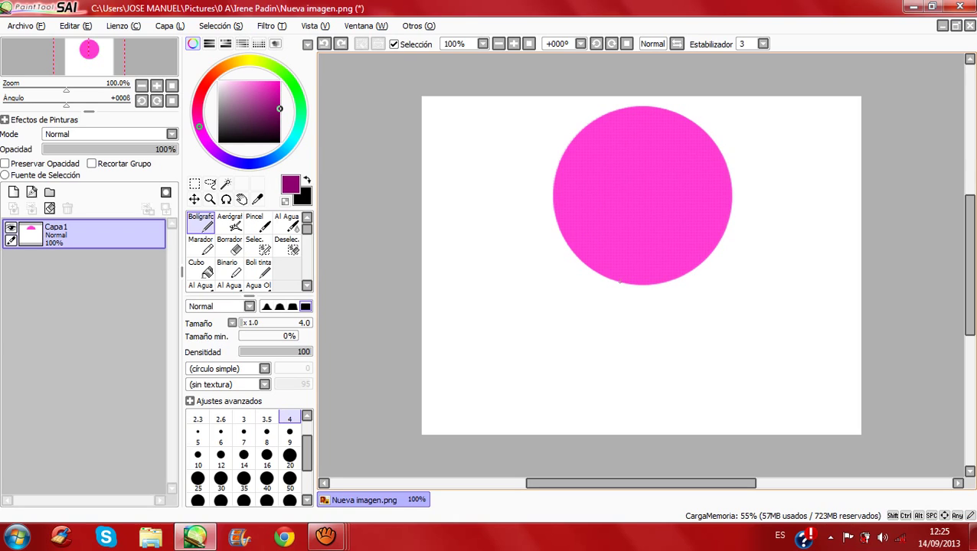
Step: Draw a curved vertical guideline through the magenta circle and a curved horizontal one crossing it in the lower part
{"action": "mouse_move", "coordinate": [620, 282]}
{"action": "left_mouse_down"}
{"action": "mouse_move", "coordinate": [621, 210]}
{"action": "mouse_move", "coordinate": [656, 115]}
{"action": "left_mouse_up"}
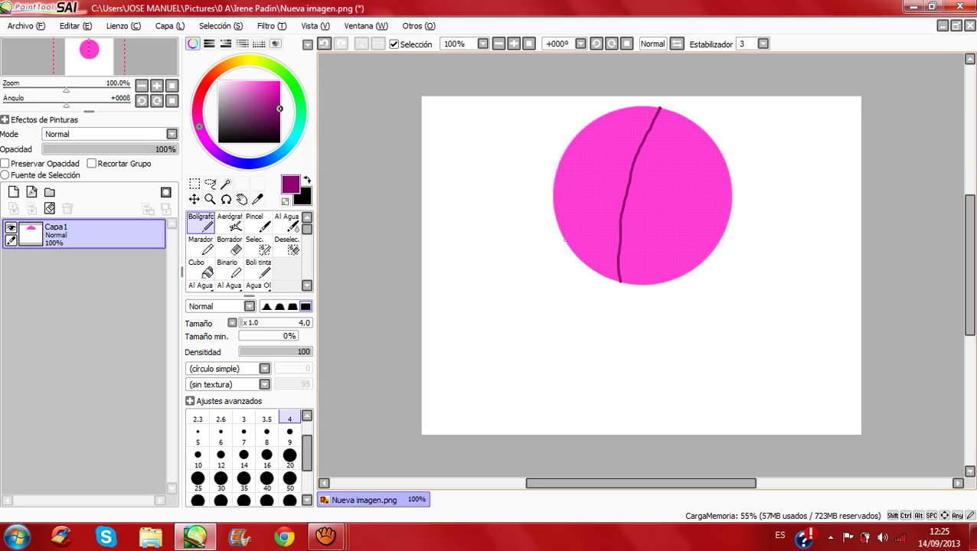
{"action": "left_click_drag", "start_coordinate": [564, 241], "coordinate": [615, 238]}
{"action": "left_click_drag", "start_coordinate": [680, 255], "coordinate": [681, 256]}
{"action": "left_click_drag", "start_coordinate": [682, 257], "coordinate": [697, 266]}
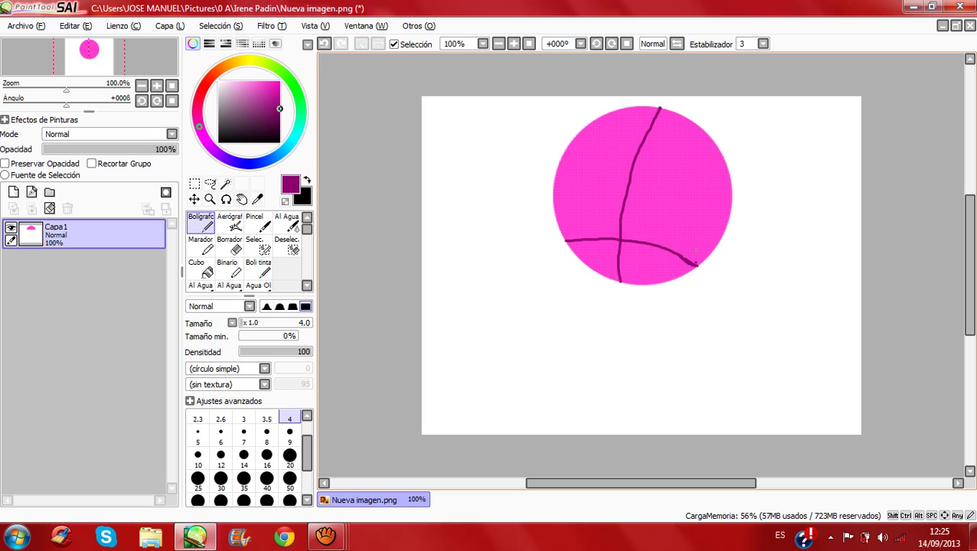
Step: Add a linework layer above Capa1 and set the drawing colour to black
{"action": "left_click", "coordinate": [32, 192]}
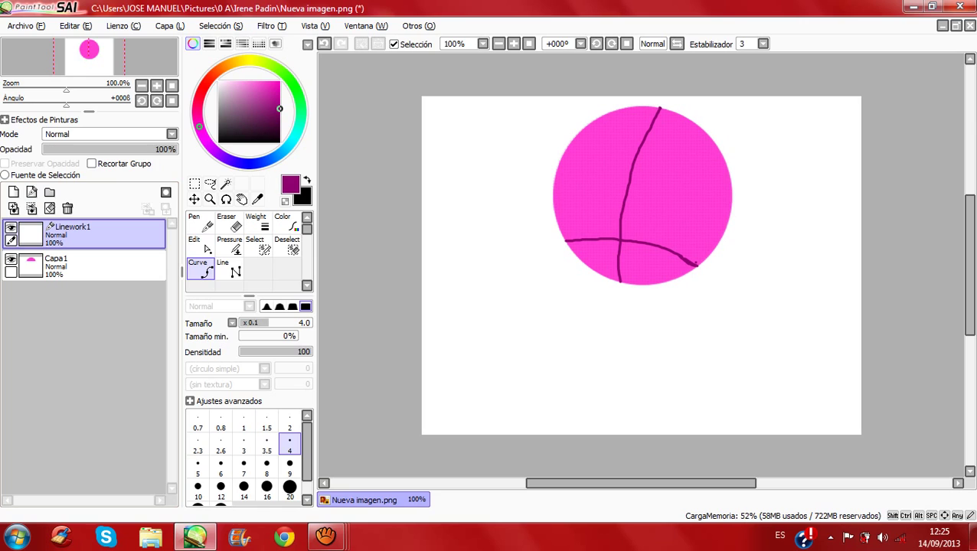
{"action": "left_click_drag", "start_coordinate": [222, 141], "coordinate": [280, 93]}
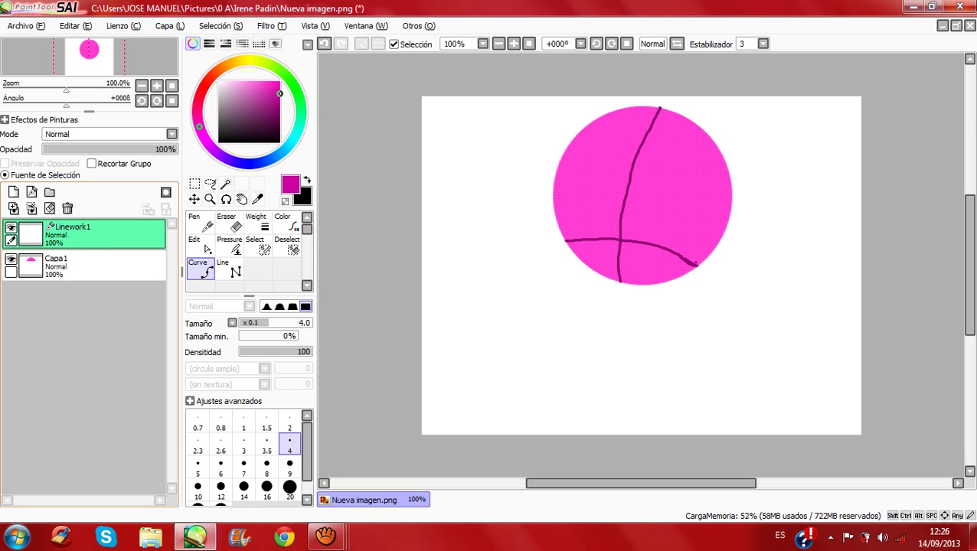
{"action": "double_click", "coordinate": [72, 230]}
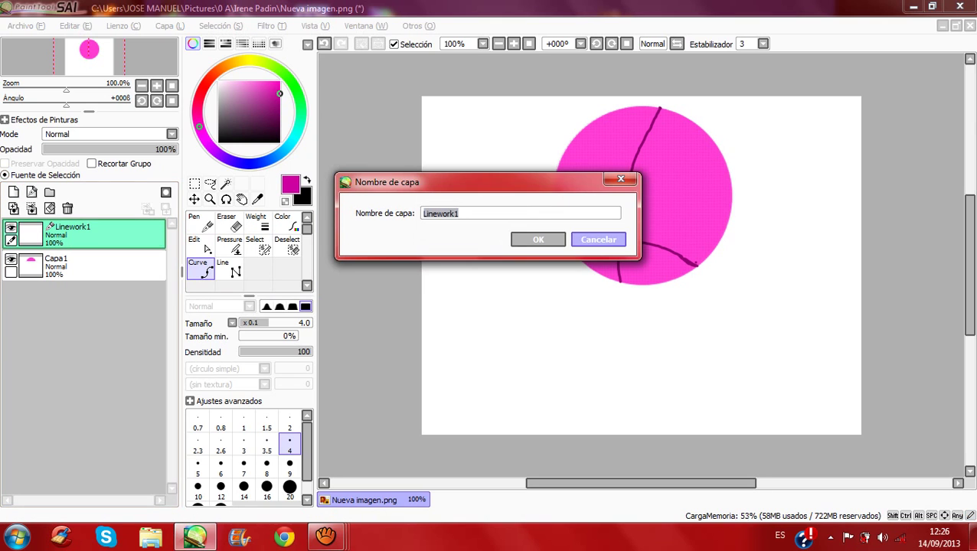
{"action": "left_click", "coordinate": [597, 239]}
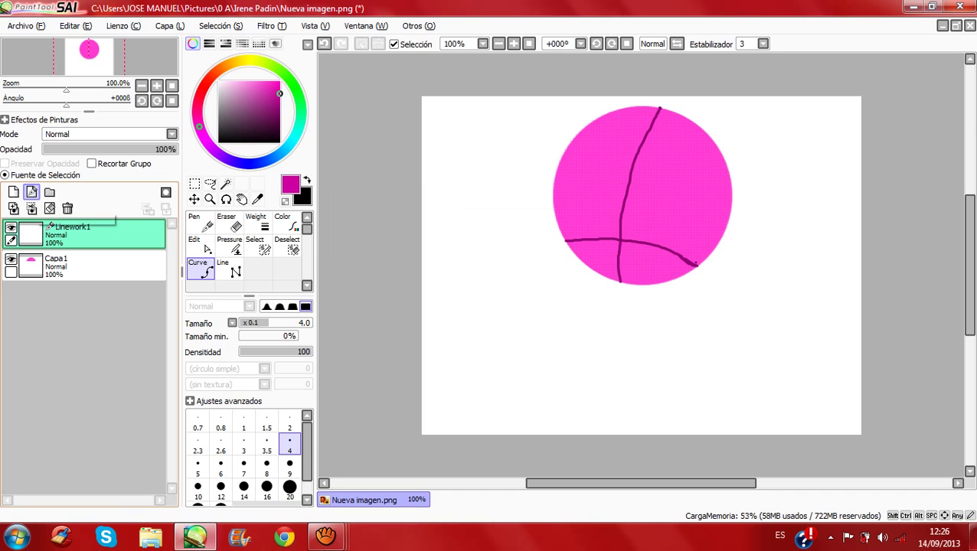
{"action": "left_click", "coordinate": [218, 143]}
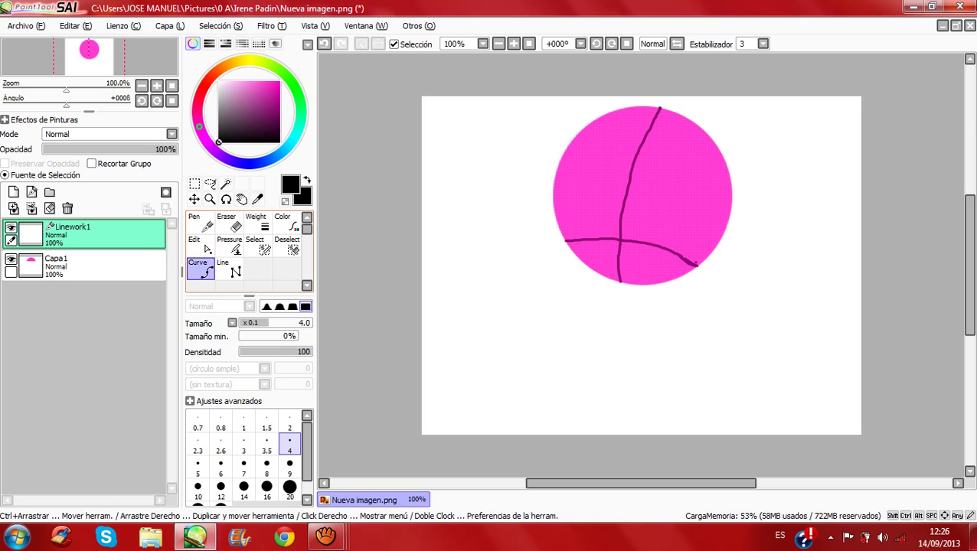
Step: Using the Curve tool at size 4, draw a wavy black line along the horizontal guideline, turning down near the circle's right edge
{"action": "left_click", "coordinate": [206, 249]}
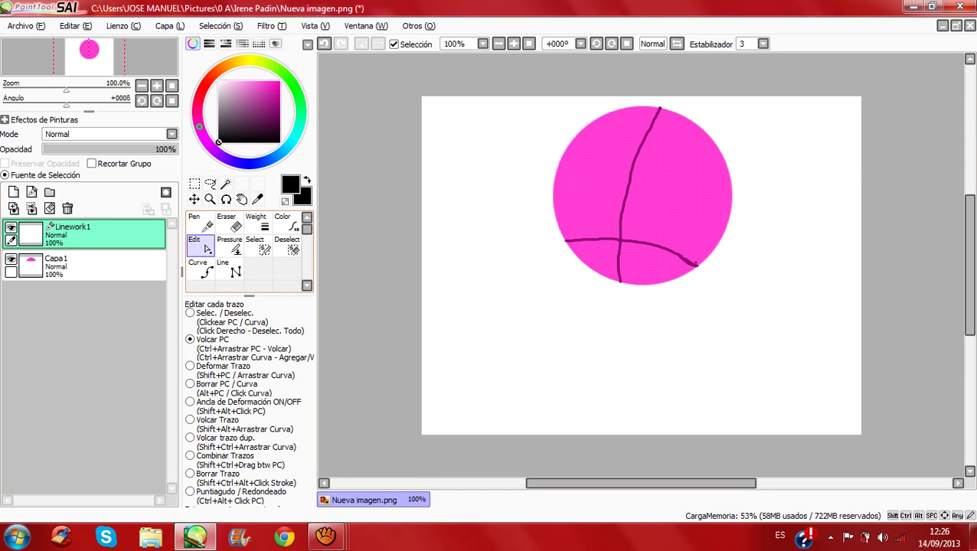
{"action": "left_click", "coordinate": [200, 269]}
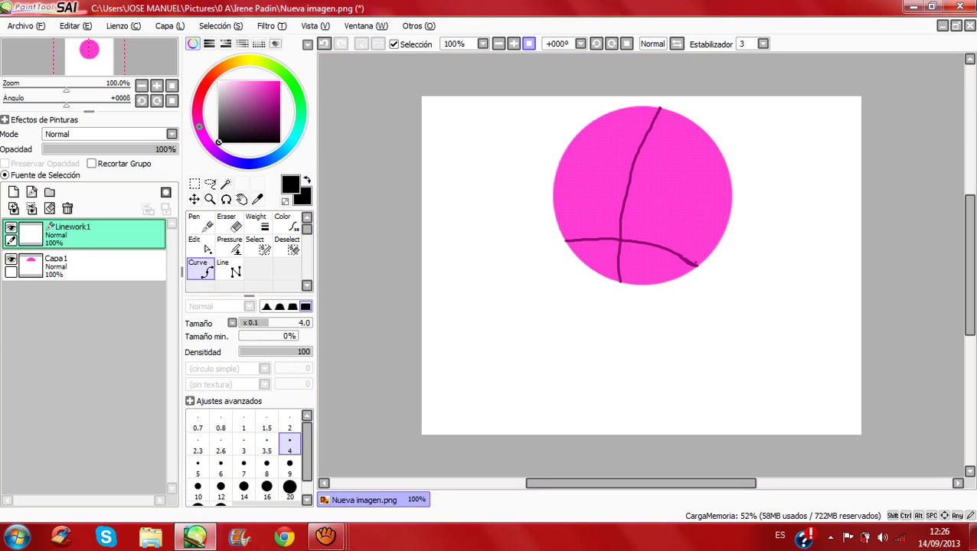
{"action": "left_click", "coordinate": [514, 44]}
{"action": "left_click", "coordinate": [514, 44]}
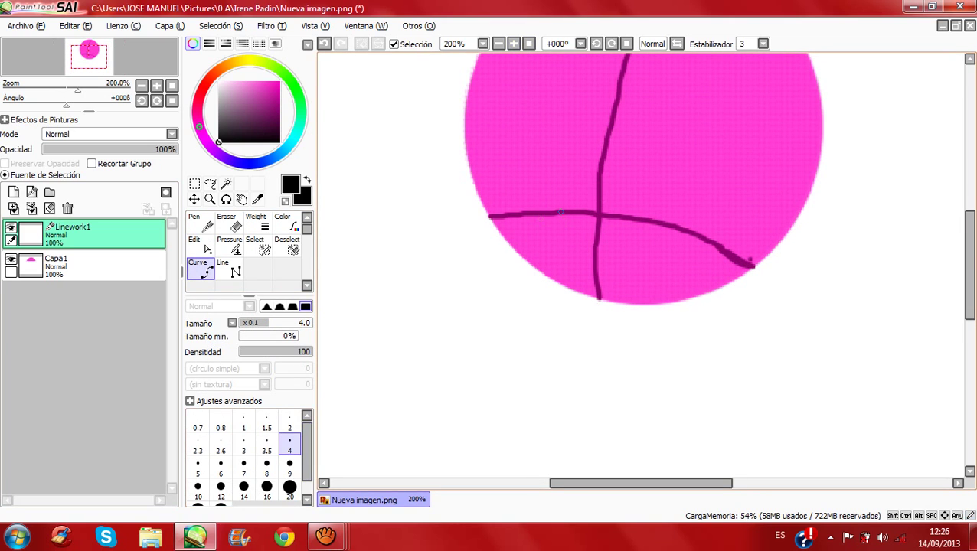
{"action": "left_click", "coordinate": [560, 216]}
{"action": "left_click", "coordinate": [594, 208]}
{"action": "left_click", "coordinate": [638, 219]}
{"action": "left_click", "coordinate": [679, 230]}
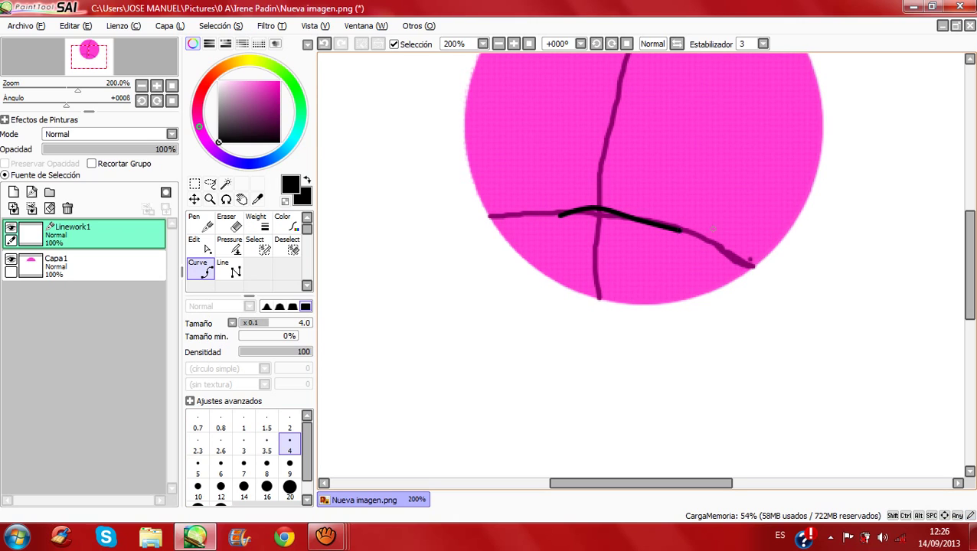
{"action": "left_click", "coordinate": [720, 231]}
{"action": "left_click", "coordinate": [730, 244]}
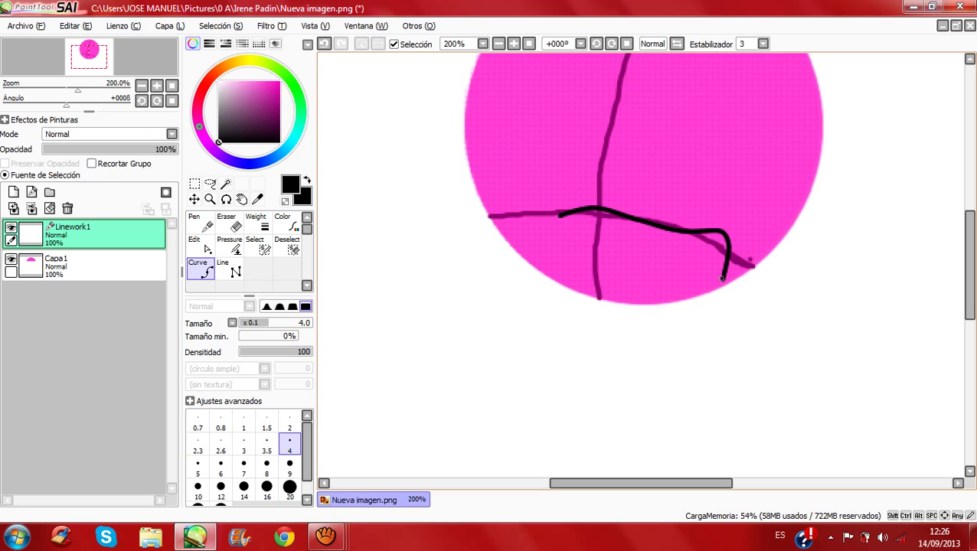
Step: Continue the black curve along the circle's lower edge and close the face outline at its starting point
{"action": "left_click", "coordinate": [722, 279]}
{"action": "left_click", "coordinate": [684, 299]}
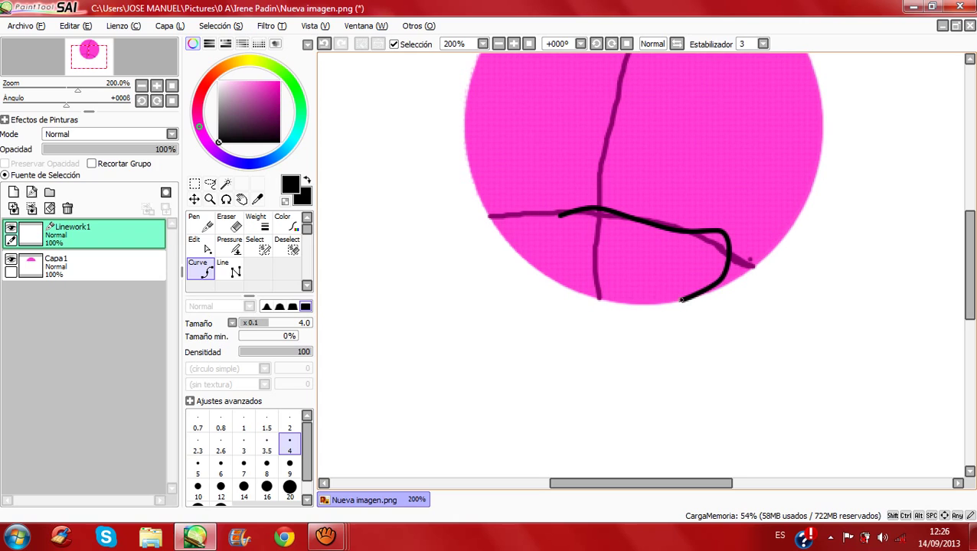
{"action": "left_click", "coordinate": [602, 302]}
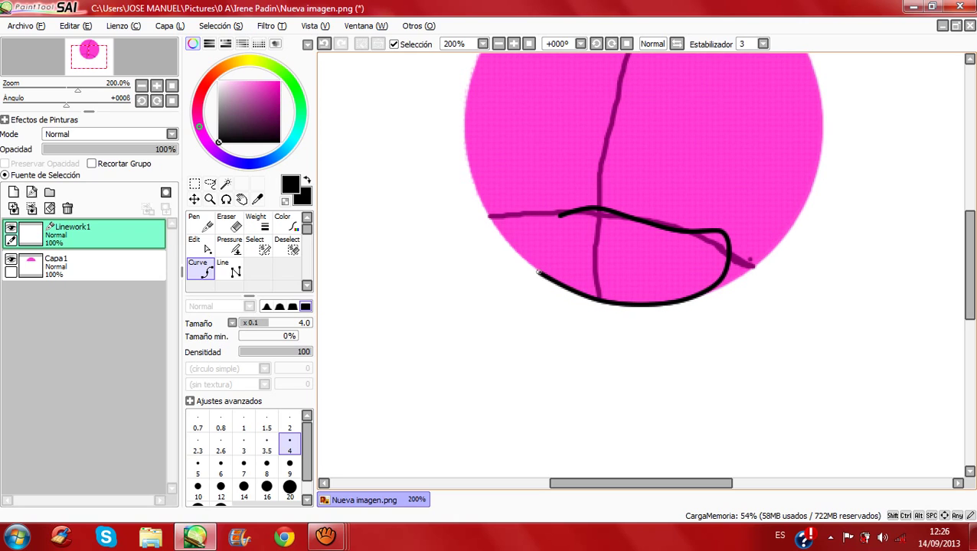
{"action": "left_click", "coordinate": [538, 272]}
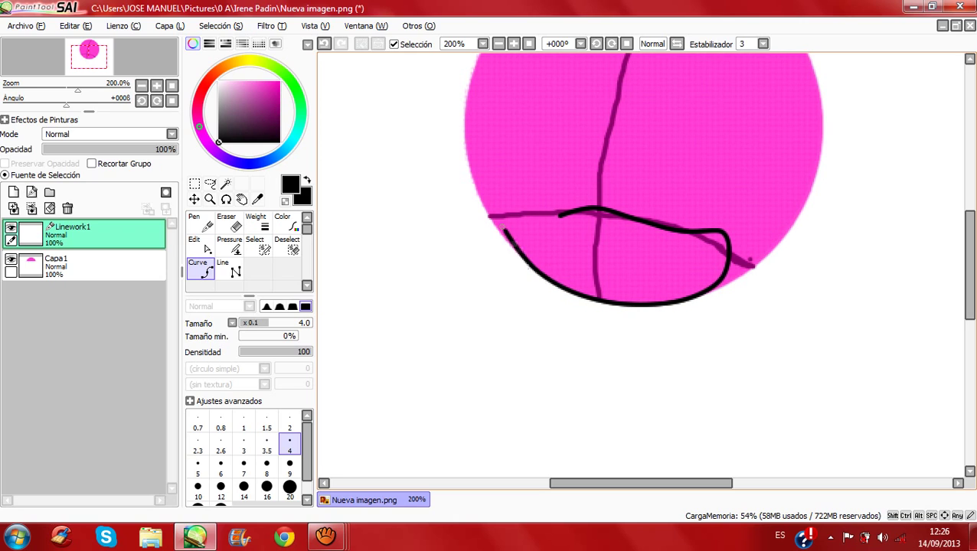
{"action": "left_click", "coordinate": [502, 227]}
{"action": "left_click", "coordinate": [528, 224]}
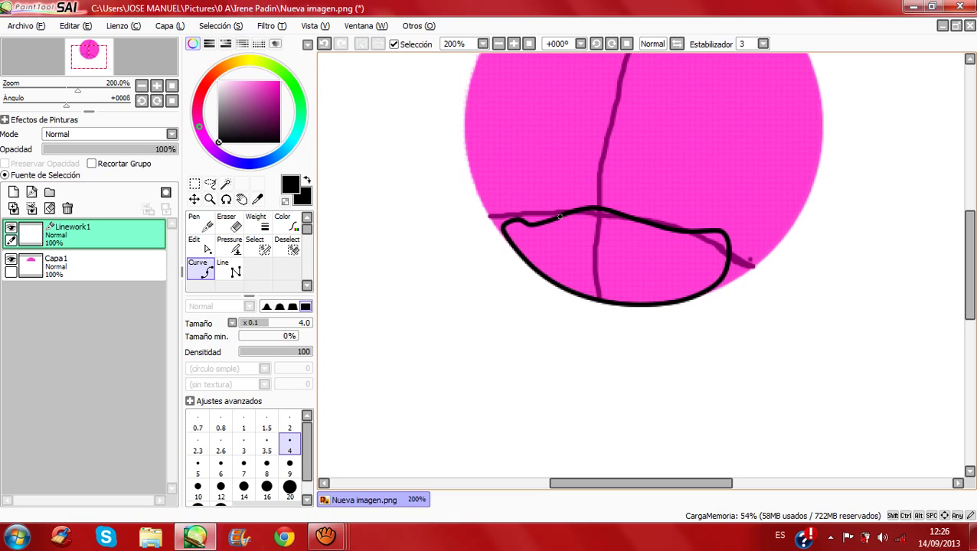
{"action": "left_click", "coordinate": [559, 216]}
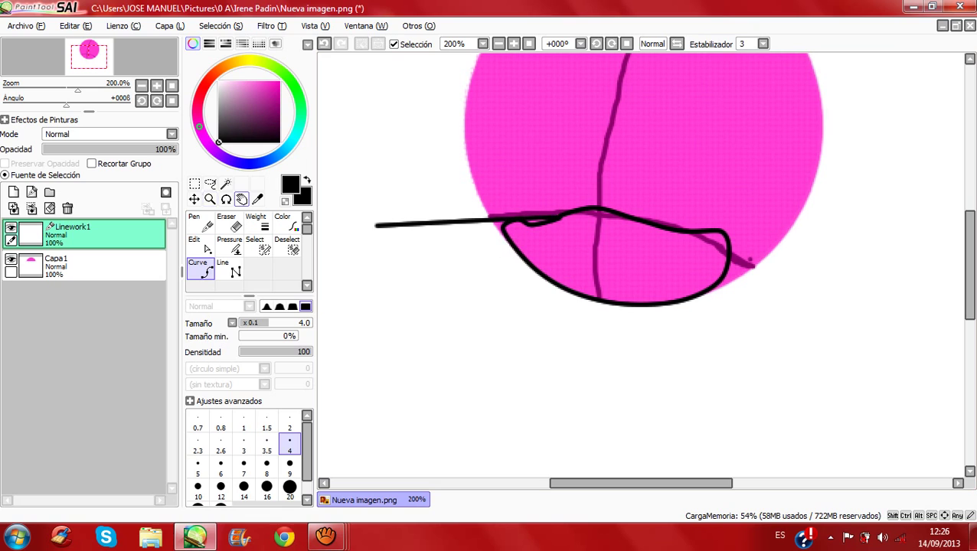
Step: End the curve and reshape the face outline's upper-left corner by moving its control points outward with the Edit tool
{"action": "left_click", "coordinate": [242, 199]}
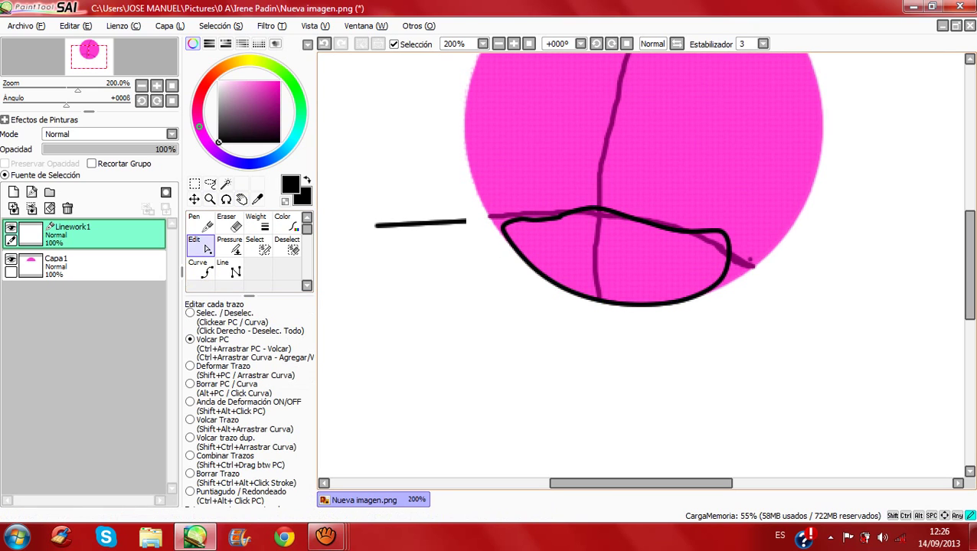
{"action": "left_click", "coordinate": [559, 217]}
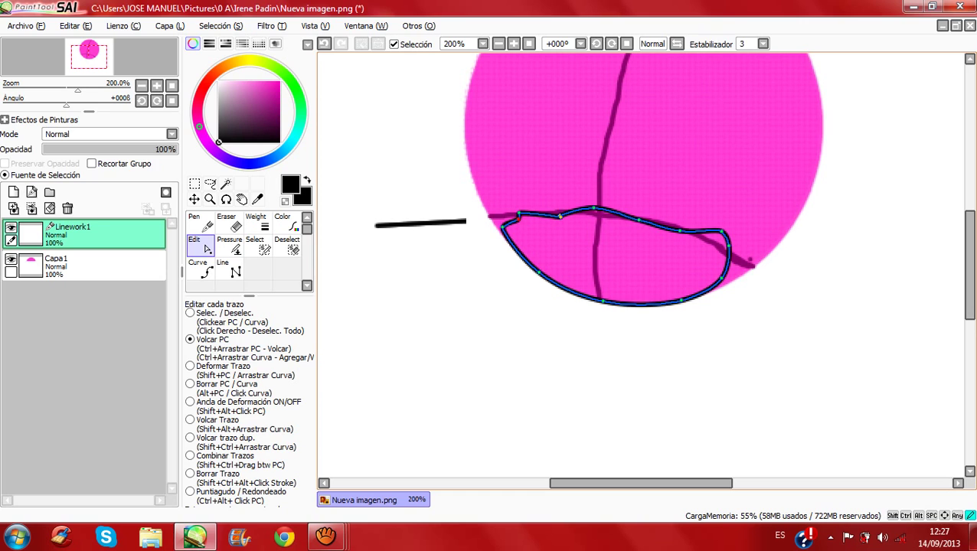
{"action": "left_click_drag", "start_coordinate": [518, 219], "coordinate": [504, 215]}
{"action": "left_click_drag", "start_coordinate": [502, 227], "coordinate": [503, 239]}
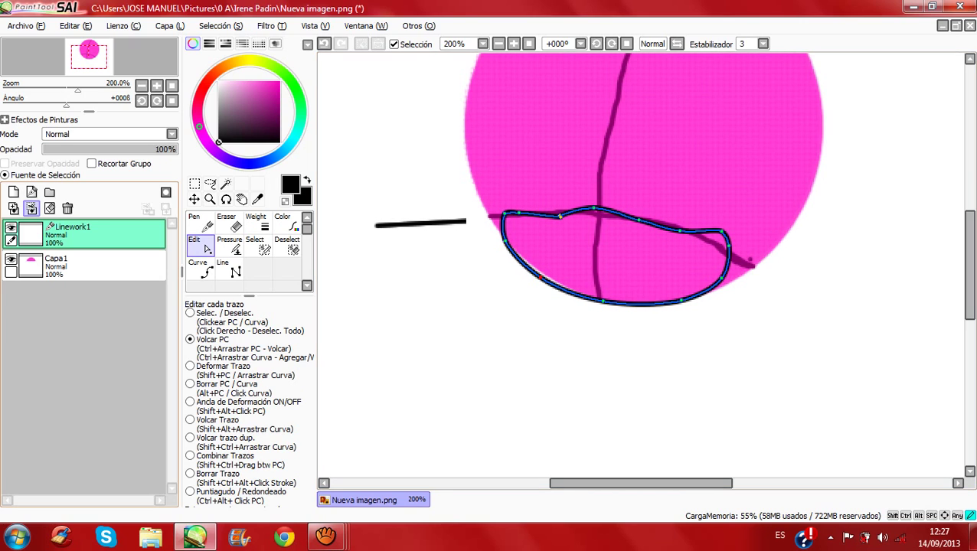
Step: Add a second linework layer and draw the outer right hair contour from near the circle's top, ending in a pointed strand below the face's side
{"action": "left_click", "coordinate": [32, 192]}
{"action": "left_click", "coordinate": [201, 268]}
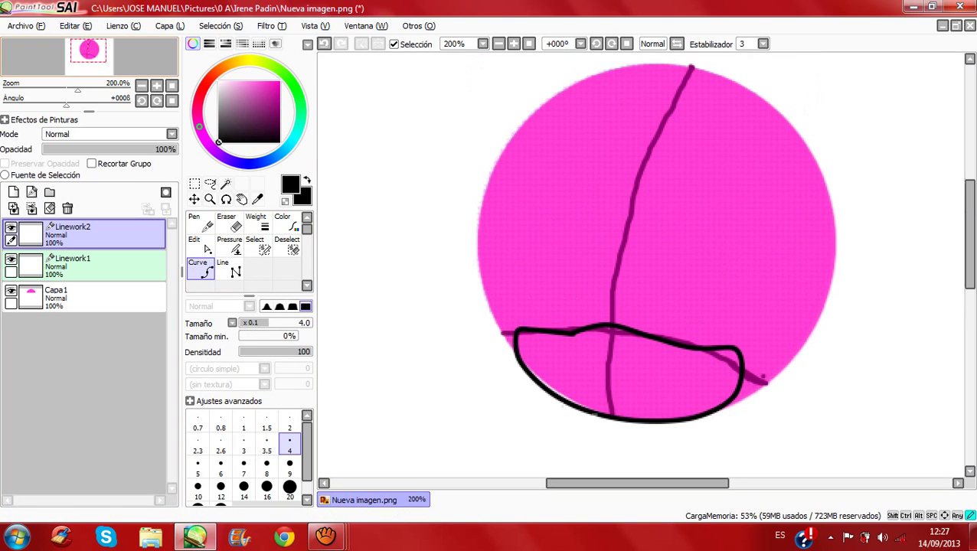
{"action": "scroll", "coordinate": [676, 100], "scroll_direction": "up", "scroll_amount": 3}
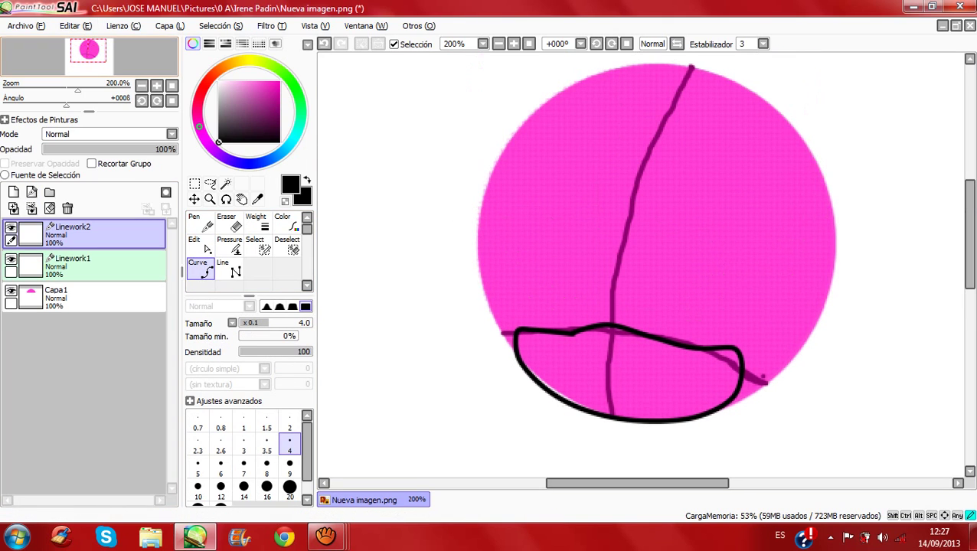
{"action": "left_click", "coordinate": [670, 91]}
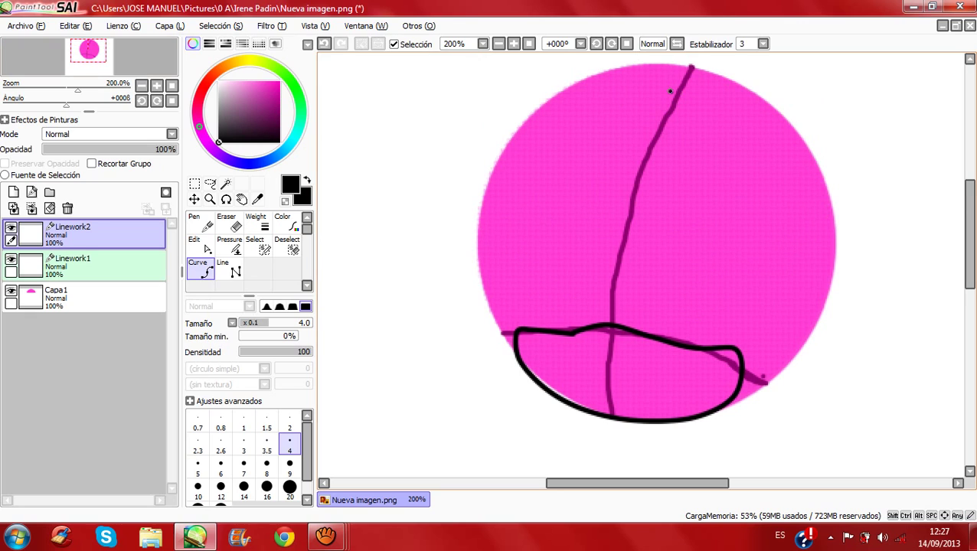
{"action": "left_click", "coordinate": [730, 93]}
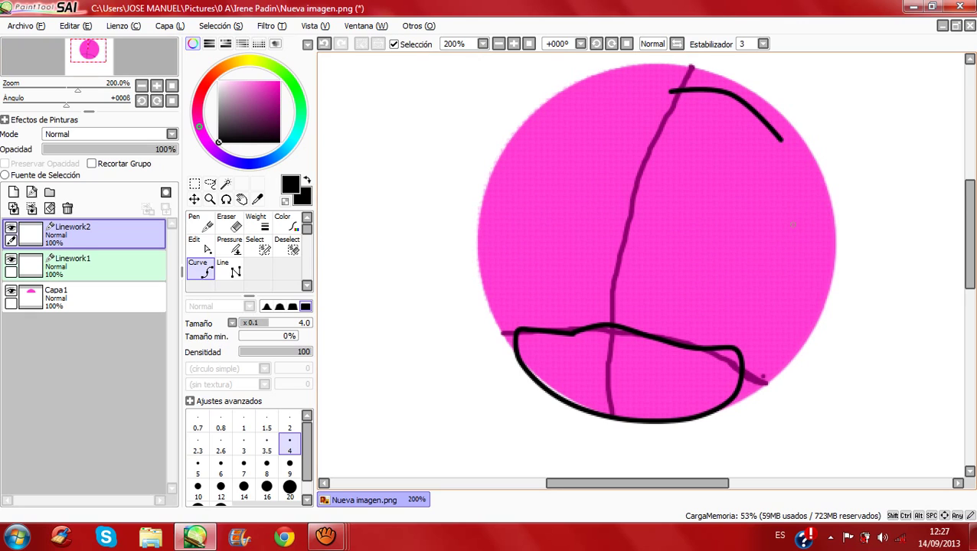
{"action": "double_click", "coordinate": [776, 330]}
{"action": "left_click", "coordinate": [755, 379]}
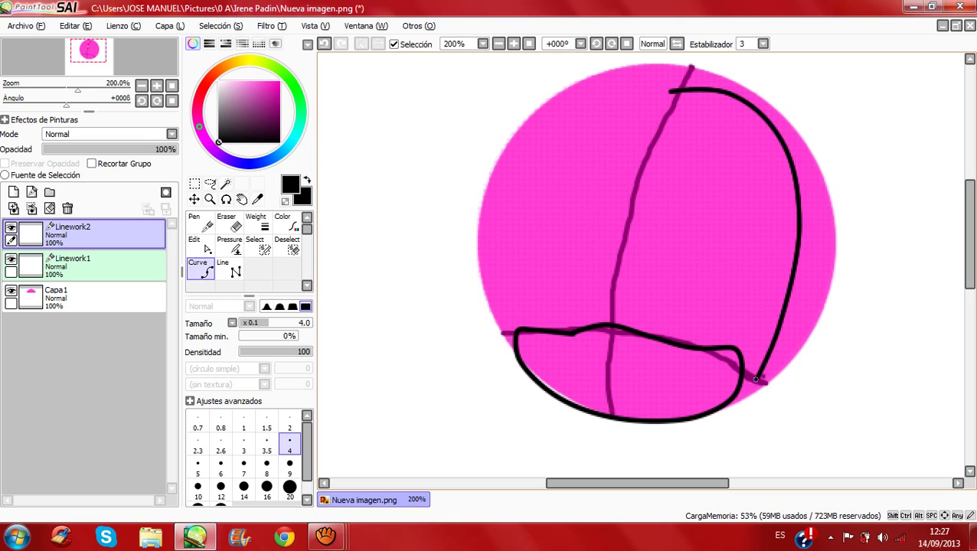
{"action": "left_click", "coordinate": [755, 431]}
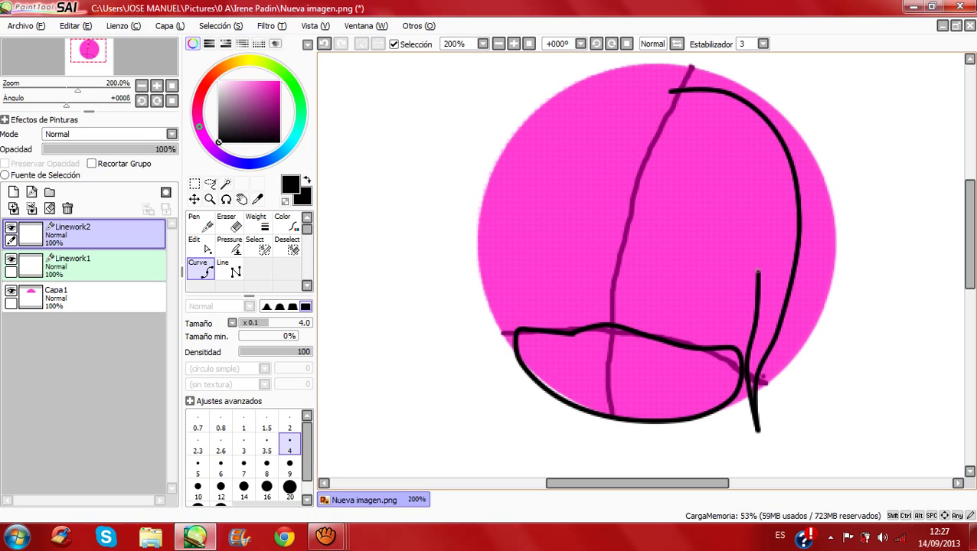
{"action": "left_click", "coordinate": [758, 272]}
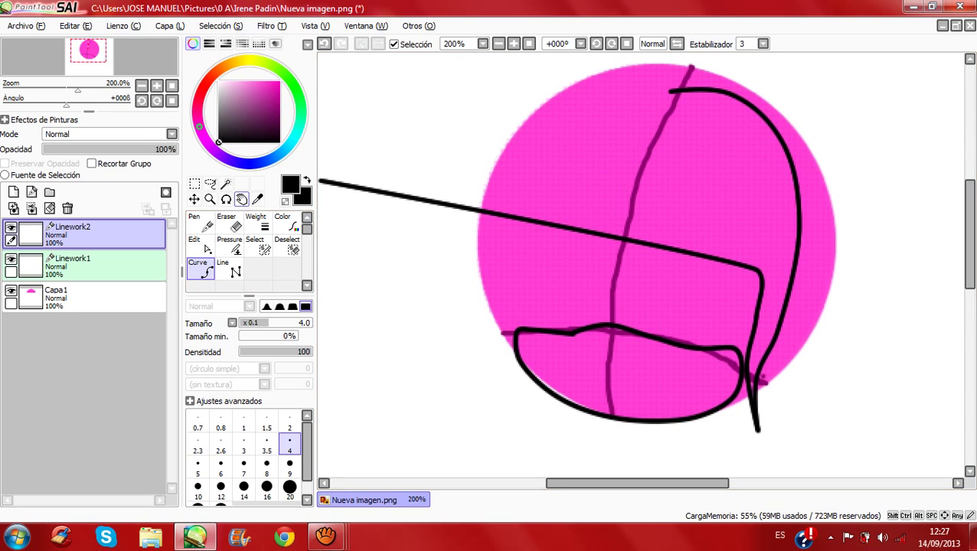
{"action": "left_click", "coordinate": [242, 199]}
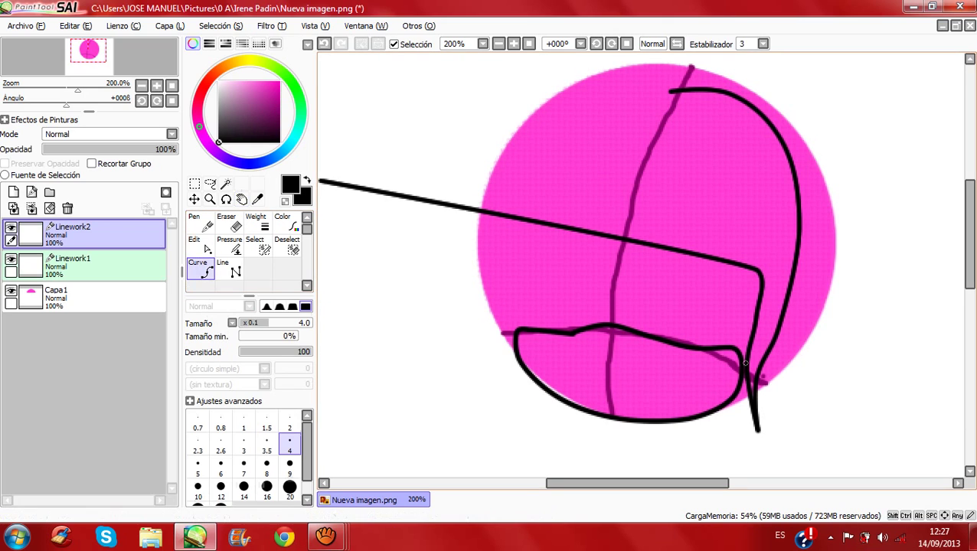
Step: Draw a second pointed strand beside the first one and continue it up as the inner hair contour to the vertical guideline
{"action": "left_click", "coordinate": [738, 399]}
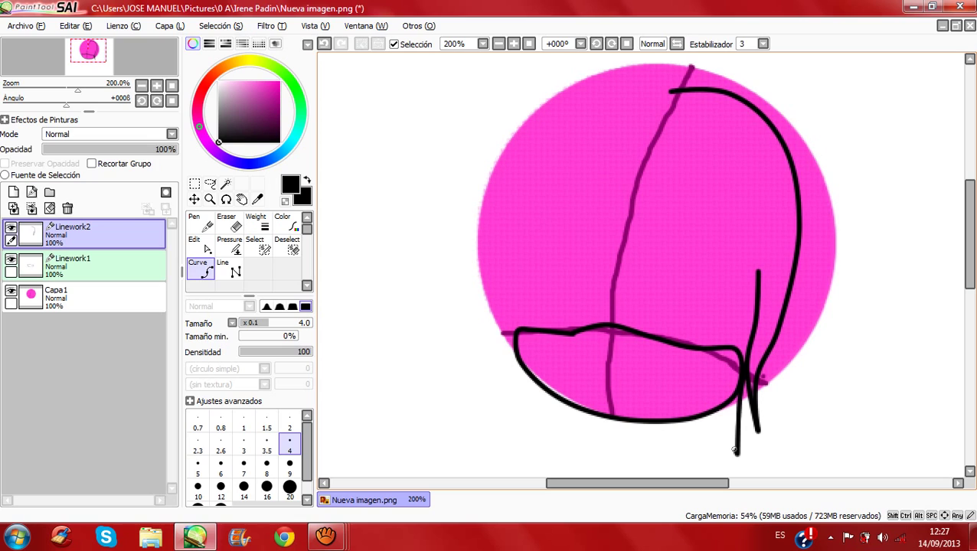
{"action": "left_click", "coordinate": [737, 453]}
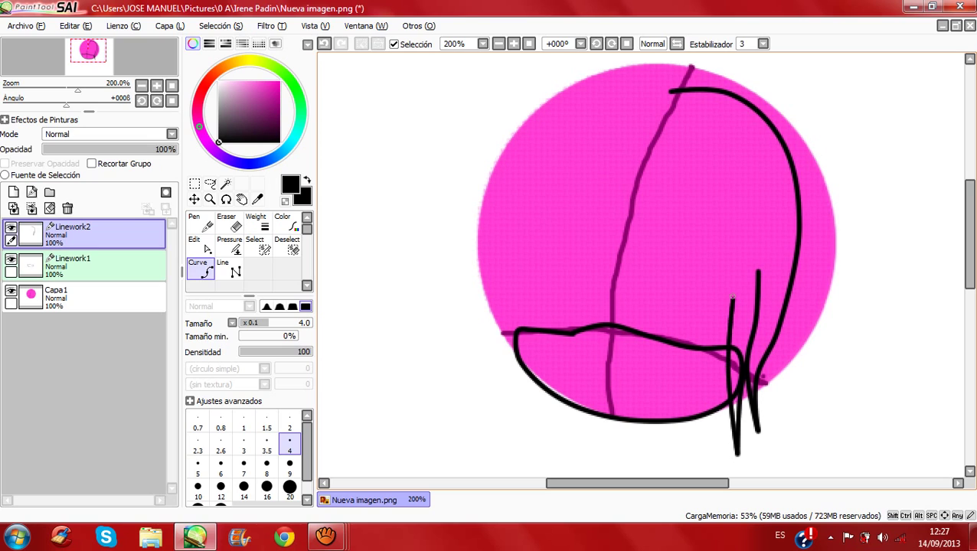
{"action": "left_click", "coordinate": [723, 215]}
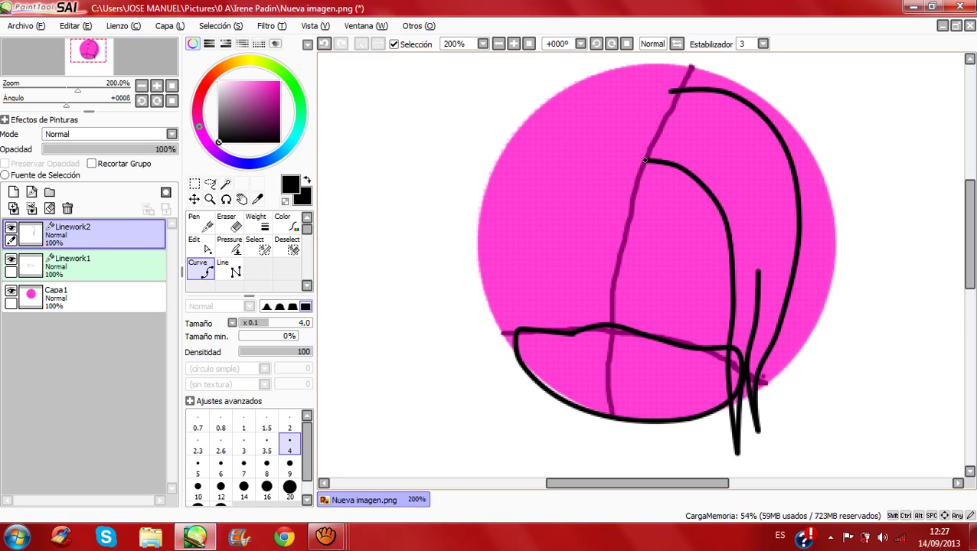
{"action": "key", "text": "space"}
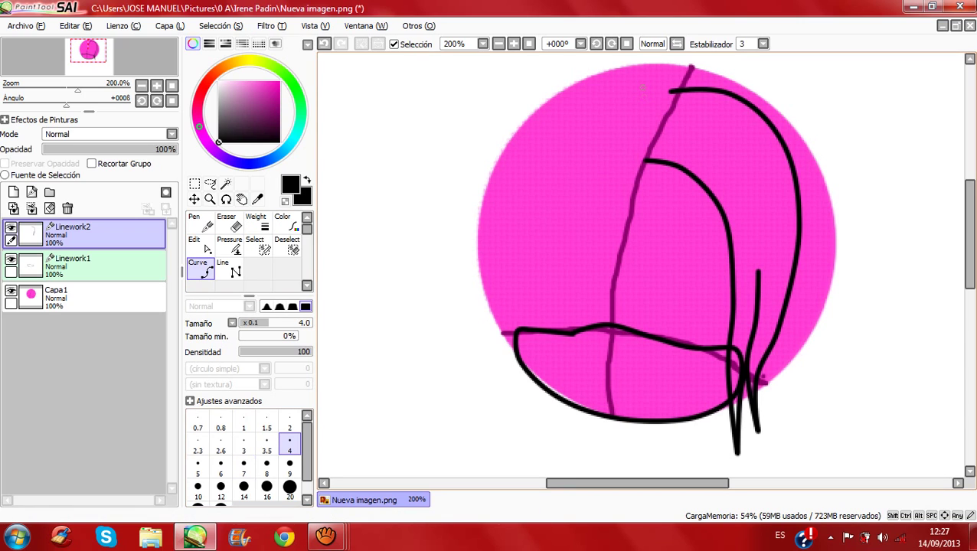
{"action": "mouse_move", "coordinate": [325, 536]}
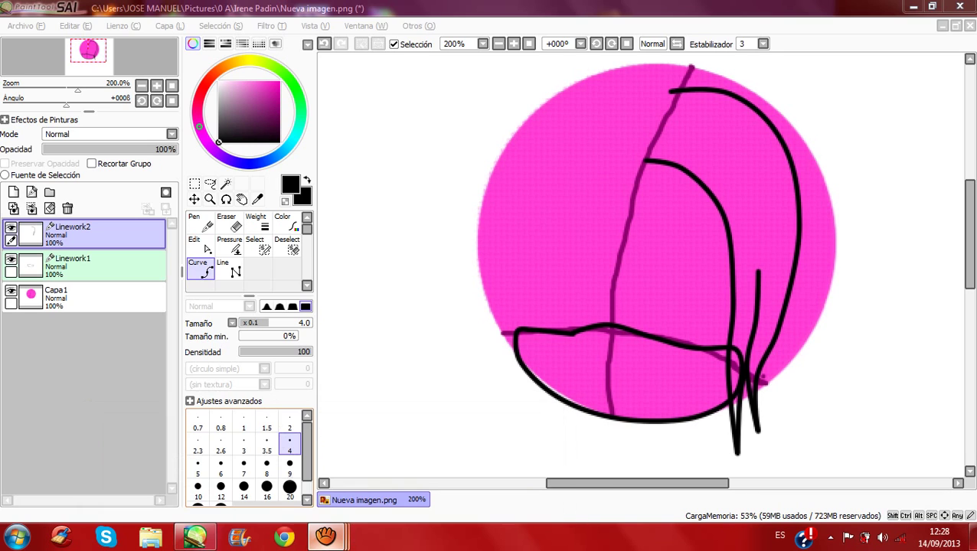
{"action": "left_click", "coordinate": [325, 536]}
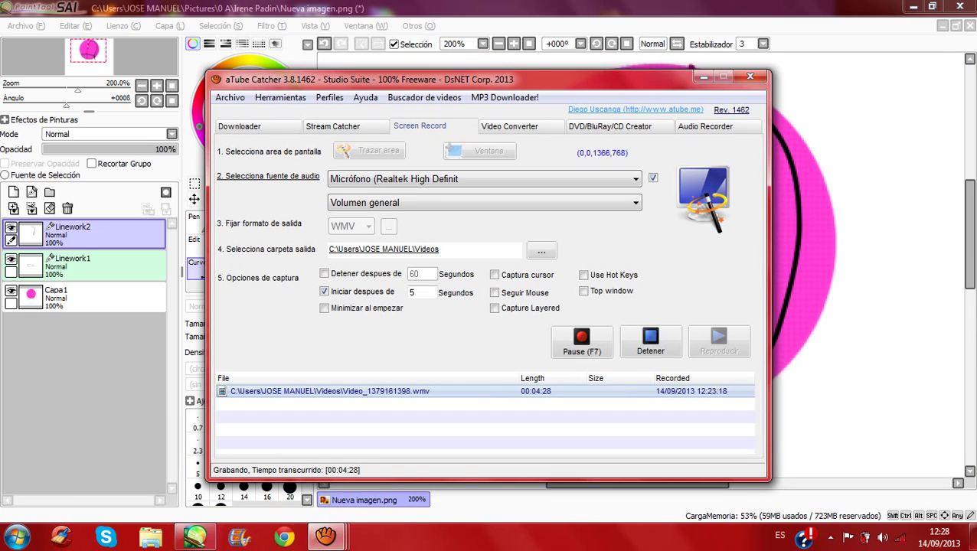
{"action": "left_click", "coordinate": [582, 343]}
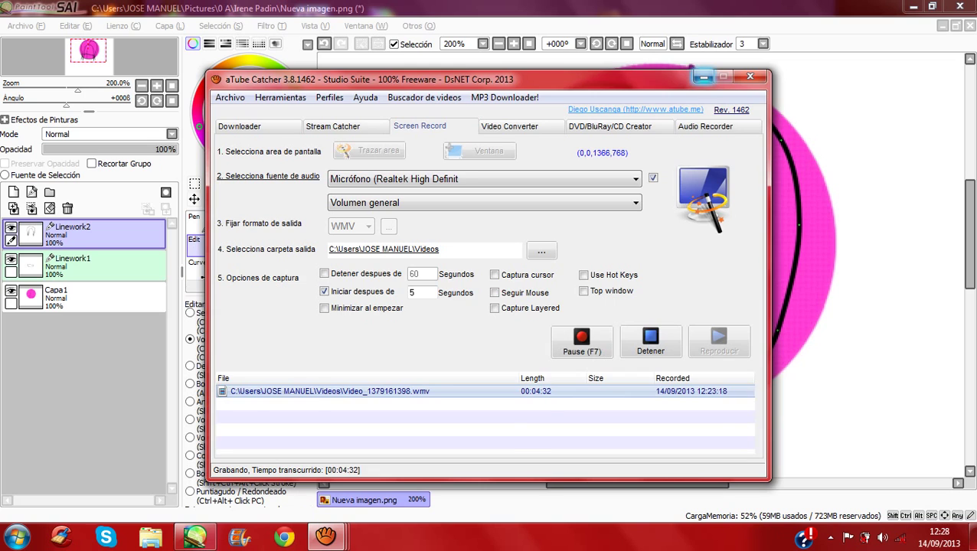
{"action": "left_click", "coordinate": [702, 77]}
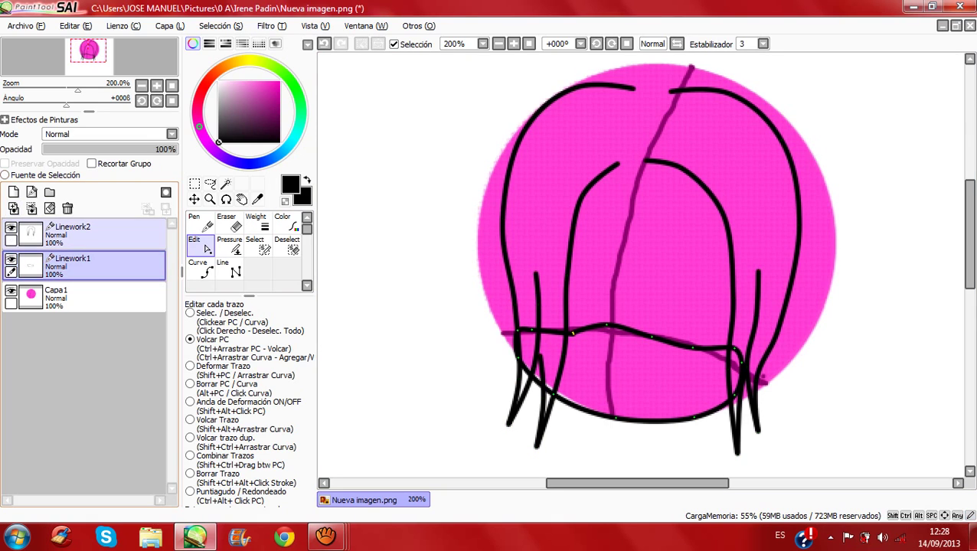
Step: Transform the hair lines on Linework2, stretching them horizontally beyond the circle's left edge, and apply the transformation
{"action": "left_click", "coordinate": [45, 176]}
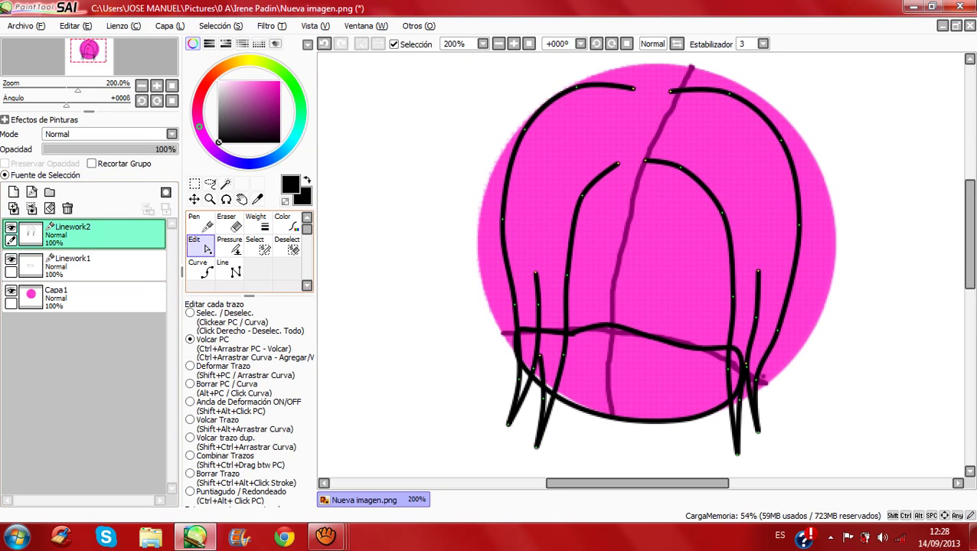
{"action": "left_click", "coordinate": [169, 25]}
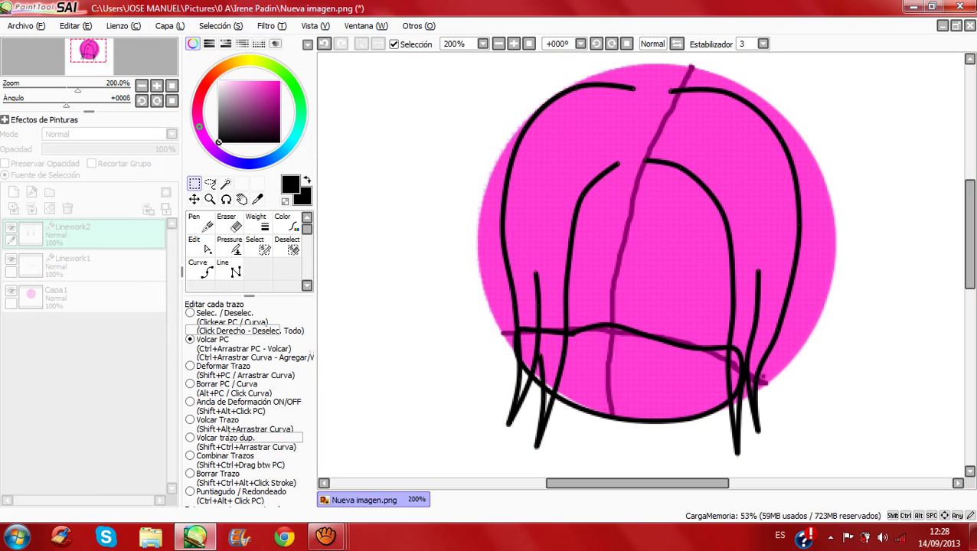
{"action": "left_click", "coordinate": [169, 25]}
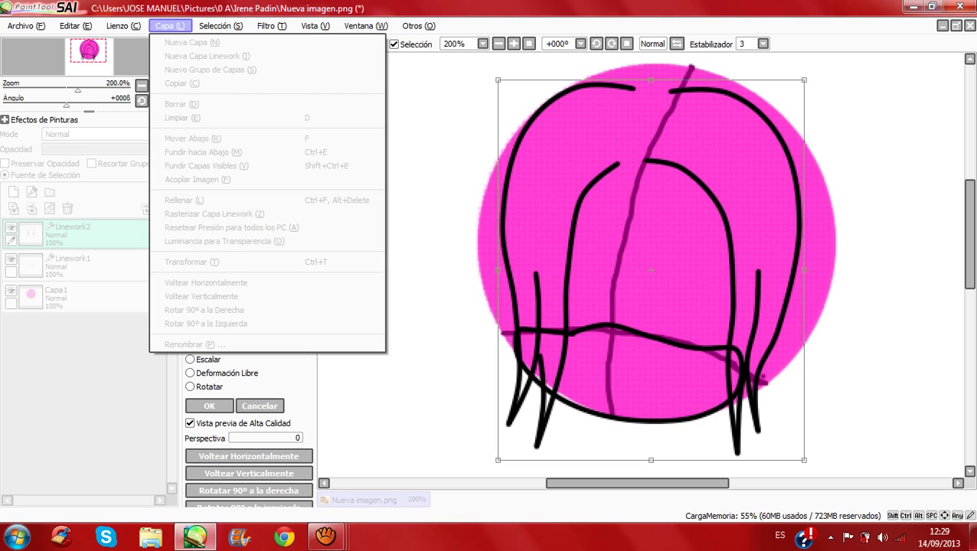
{"action": "key", "text": "Escape"}
{"action": "left_click_drag", "start_coordinate": [804, 270], "coordinate": [837, 270]}
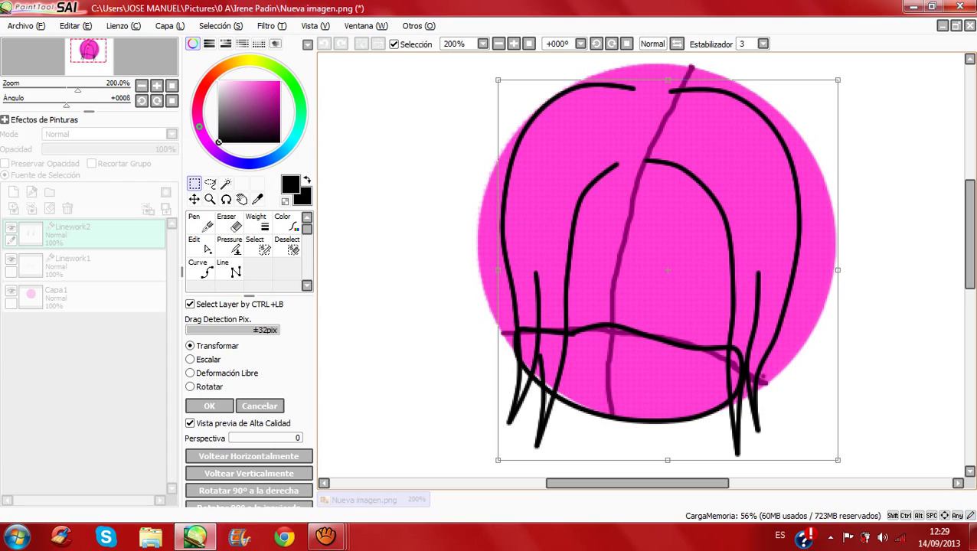
{"action": "left_click_drag", "start_coordinate": [498, 270], "coordinate": [438, 269]}
{"action": "left_click_drag", "start_coordinate": [627, 269], "coordinate": [618, 269]}
{"action": "left_click_drag", "start_coordinate": [428, 269], "coordinate": [435, 268]}
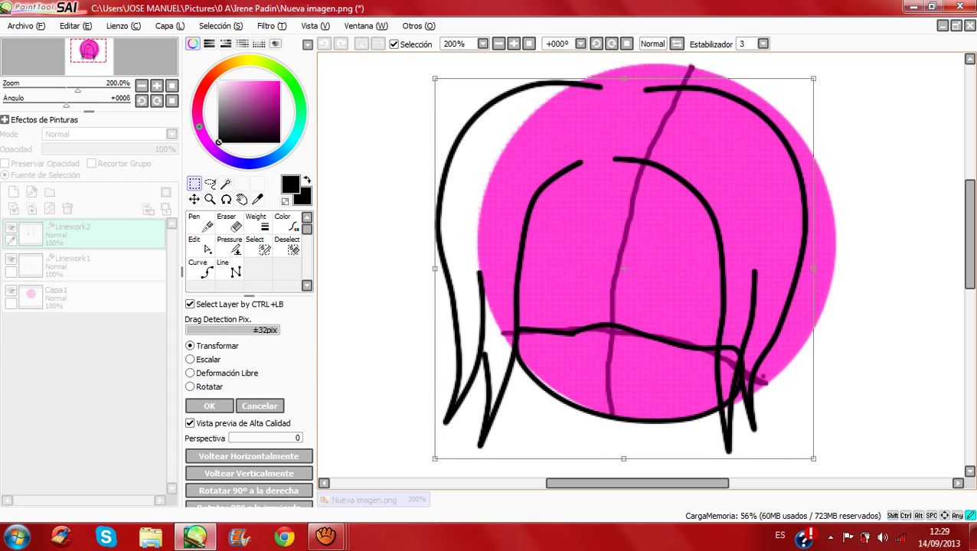
{"action": "left_click", "coordinate": [209, 406]}
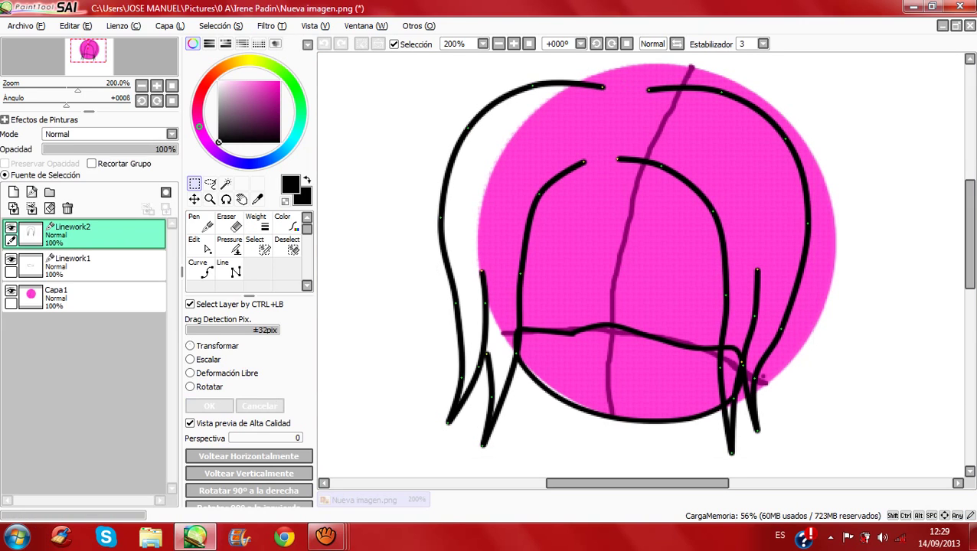
Step: Draw curved bangs from the right inner hair contour down to a point over the forehead and back up to the left contour's tip
{"action": "left_click", "coordinate": [200, 268]}
{"action": "left_click", "coordinate": [200, 270]}
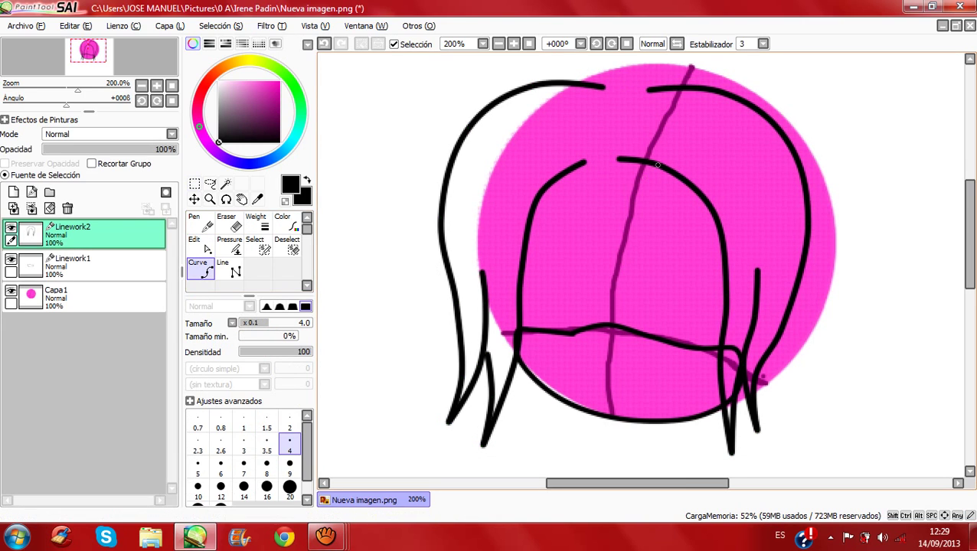
{"action": "left_click", "coordinate": [657, 166]}
{"action": "left_click", "coordinate": [631, 198]}
{"action": "double_click", "coordinate": [586, 223]}
{"action": "left_click", "coordinate": [589, 222]}
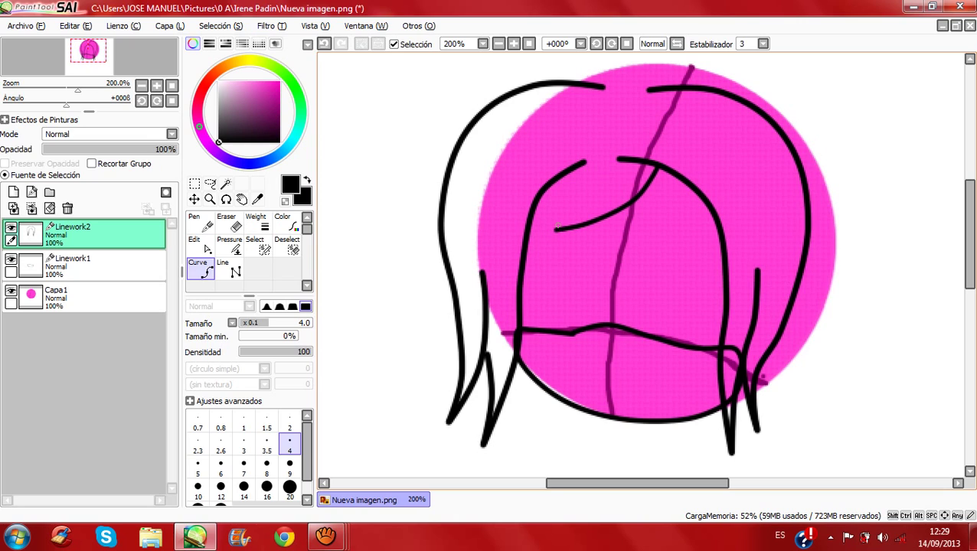
{"action": "left_click", "coordinate": [560, 226]}
{"action": "left_click", "coordinate": [585, 161]}
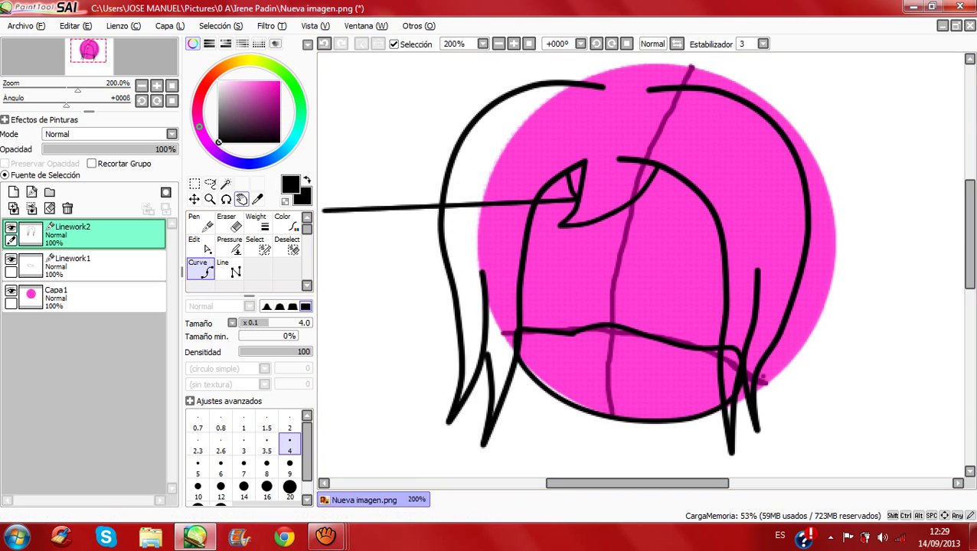
{"action": "left_click", "coordinate": [241, 199]}
Step: Draw a small rounded triangular nose with the Curve tool where the vertical guideline meets the horizontal one
{"action": "left_click", "coordinate": [201, 270]}
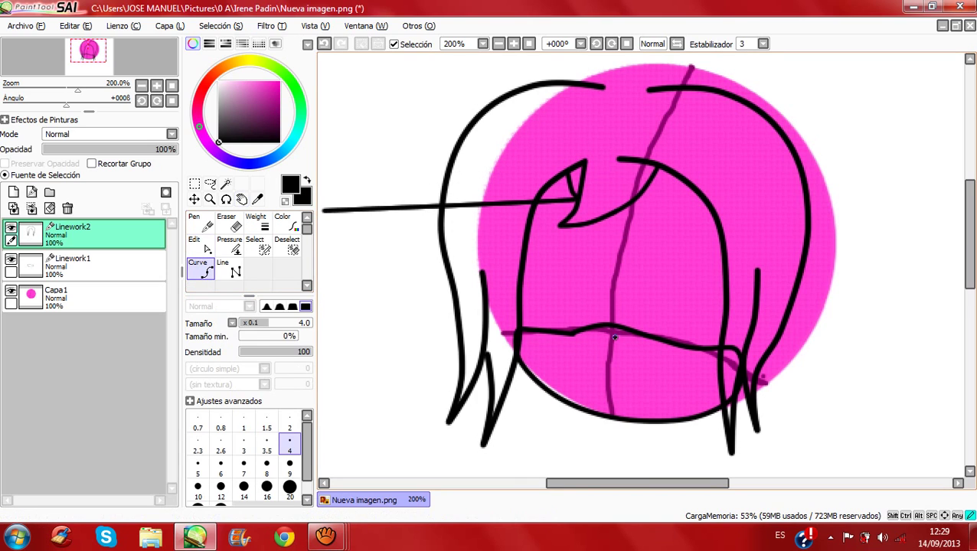
{"action": "left_click", "coordinate": [598, 337]}
{"action": "left_click", "coordinate": [599, 350]}
{"action": "left_click", "coordinate": [614, 338]}
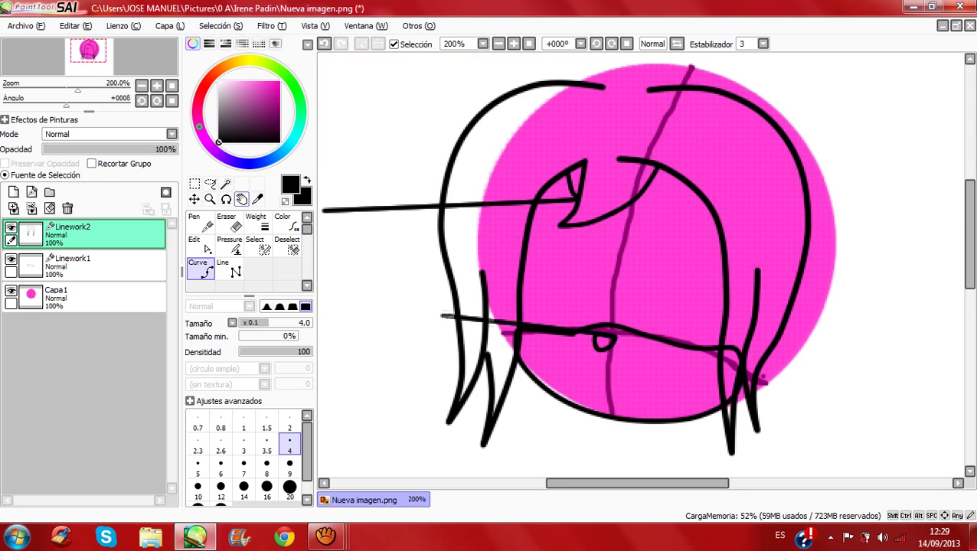
{"action": "left_click", "coordinate": [241, 199]}
Step: Draw a short, slightly upturned mouth curve from the vertical guideline toward the right, above the chin
{"action": "left_click", "coordinate": [200, 269]}
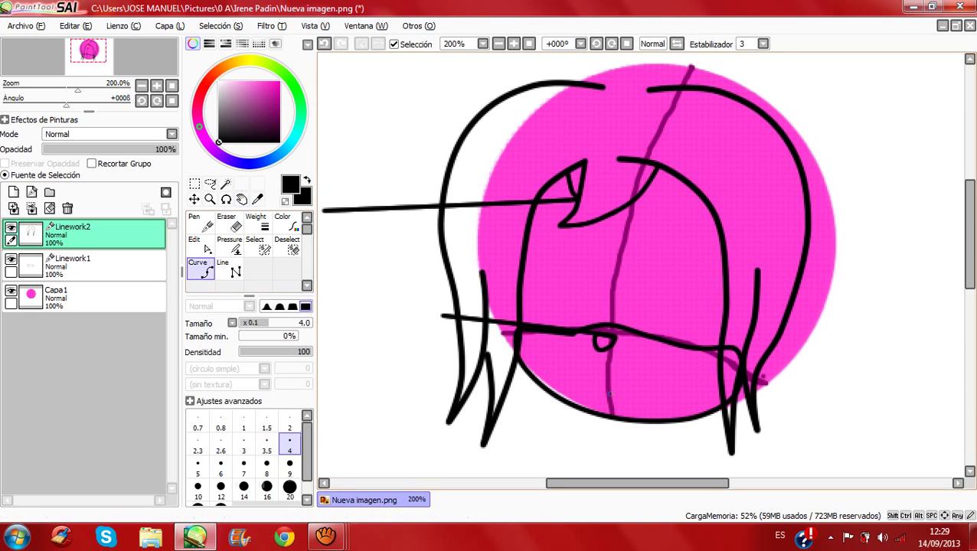
{"action": "left_click", "coordinate": [610, 396]}
{"action": "left_click", "coordinate": [642, 396]}
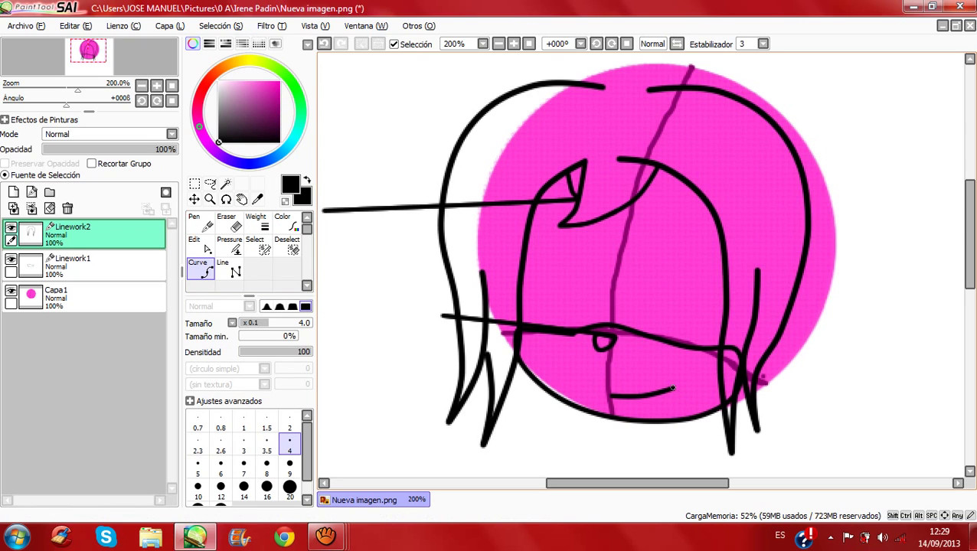
{"action": "left_click", "coordinate": [673, 389]}
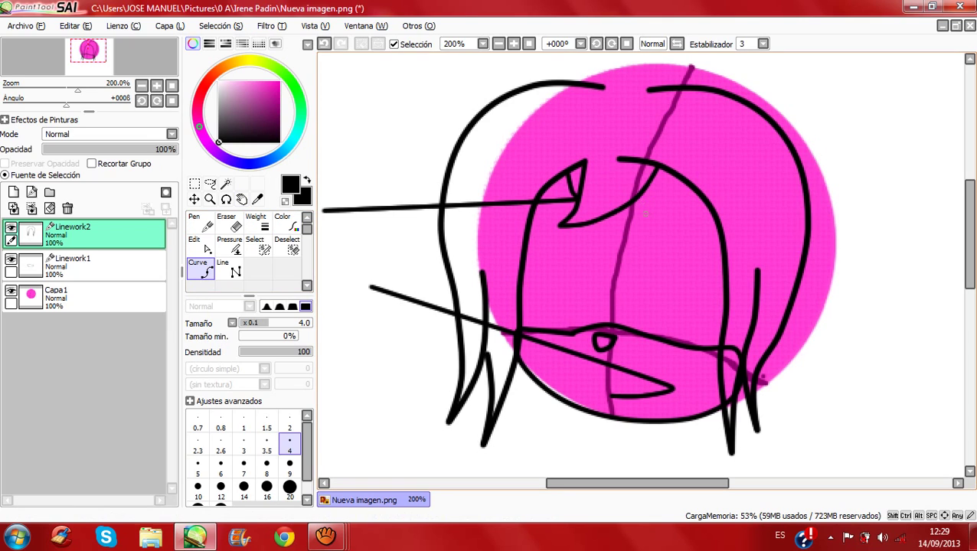
Step: Draw a tall oval eye to the right of the vertical guideline and widen its right side by moving a control point outward
{"action": "mouse_move", "coordinate": [645, 214]}
{"action": "left_mouse_down"}
{"action": "mouse_move", "coordinate": [636, 274]}
{"action": "mouse_move", "coordinate": [648, 299]}
{"action": "mouse_move", "coordinate": [663, 294]}
{"action": "mouse_move", "coordinate": [674, 235]}
{"action": "mouse_move", "coordinate": [645, 216]}
{"action": "left_mouse_up"}
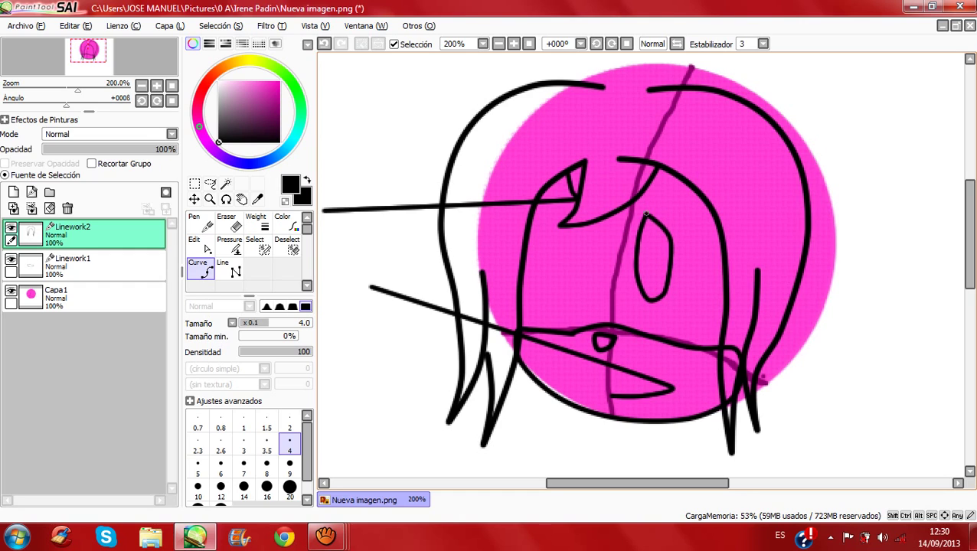
{"action": "double_click", "coordinate": [648, 214]}
{"action": "left_click", "coordinate": [201, 244]}
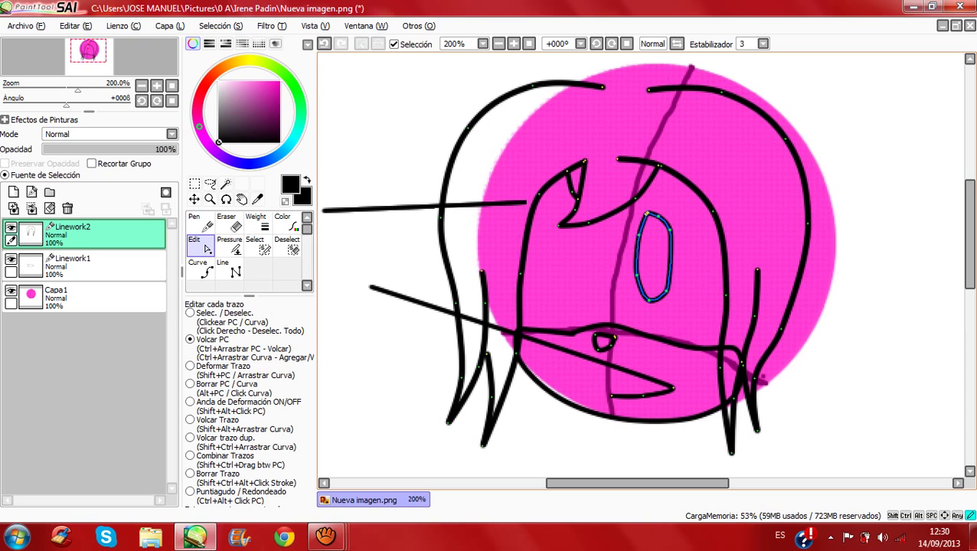
{"action": "left_click_drag", "start_coordinate": [670, 259], "coordinate": [675, 258]}
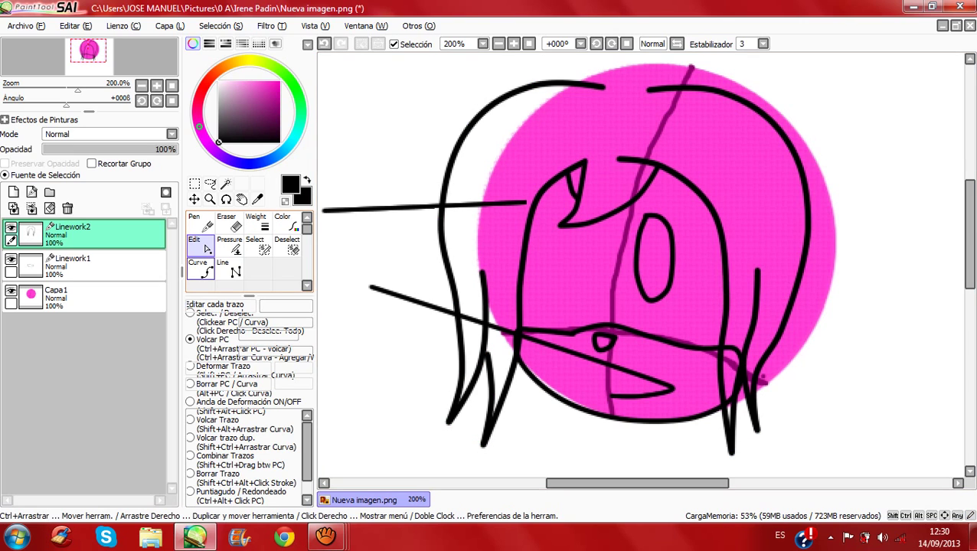
Step: Draw a matching tall, narrow oval eye against the left inner hair contour
{"action": "left_click", "coordinate": [200, 270]}
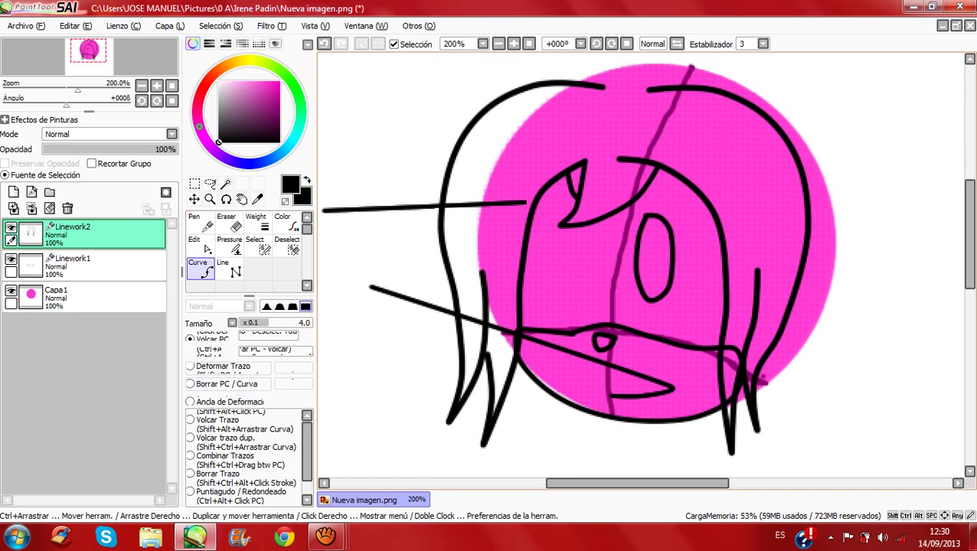
{"action": "left_click", "coordinate": [537, 222]}
{"action": "left_click", "coordinate": [550, 218]}
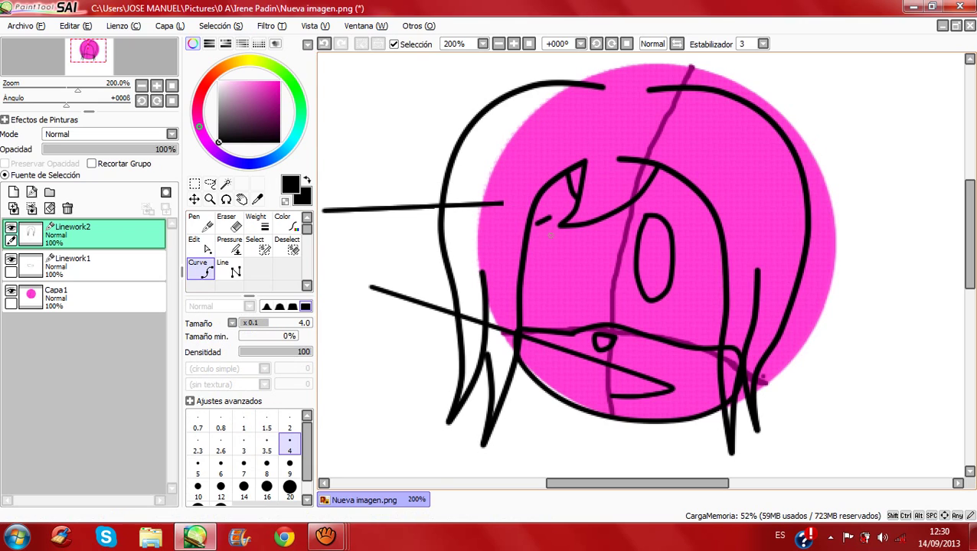
{"action": "left_click", "coordinate": [556, 233]}
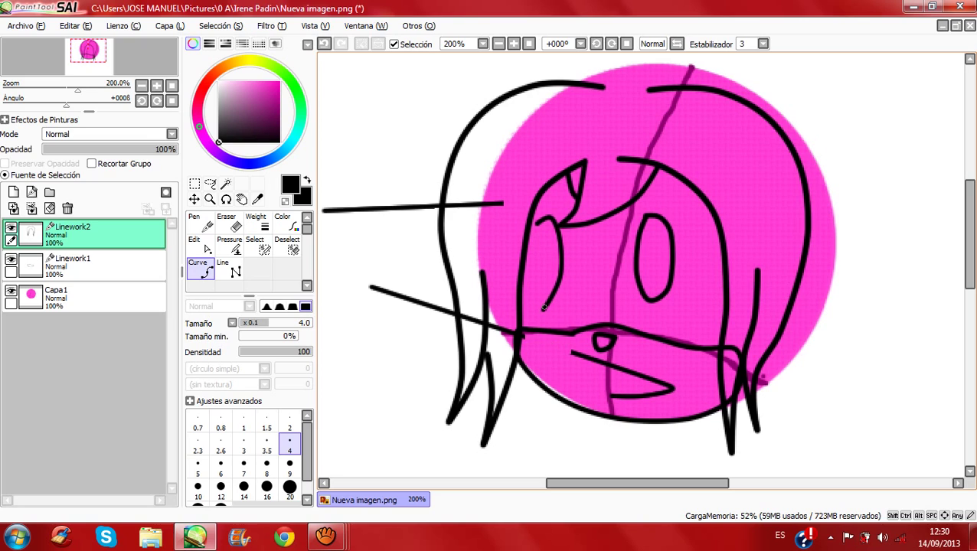
{"action": "left_click", "coordinate": [526, 298]}
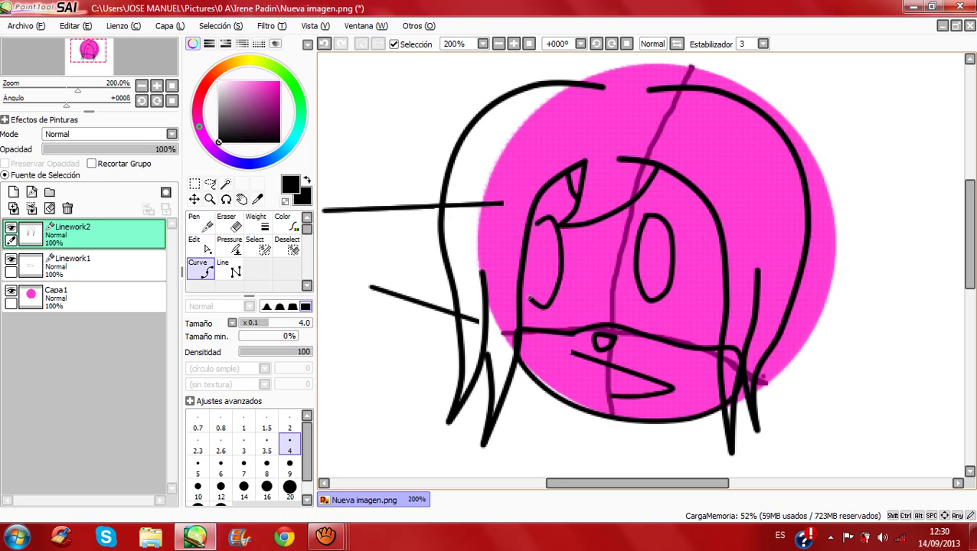
{"action": "left_click", "coordinate": [533, 222]}
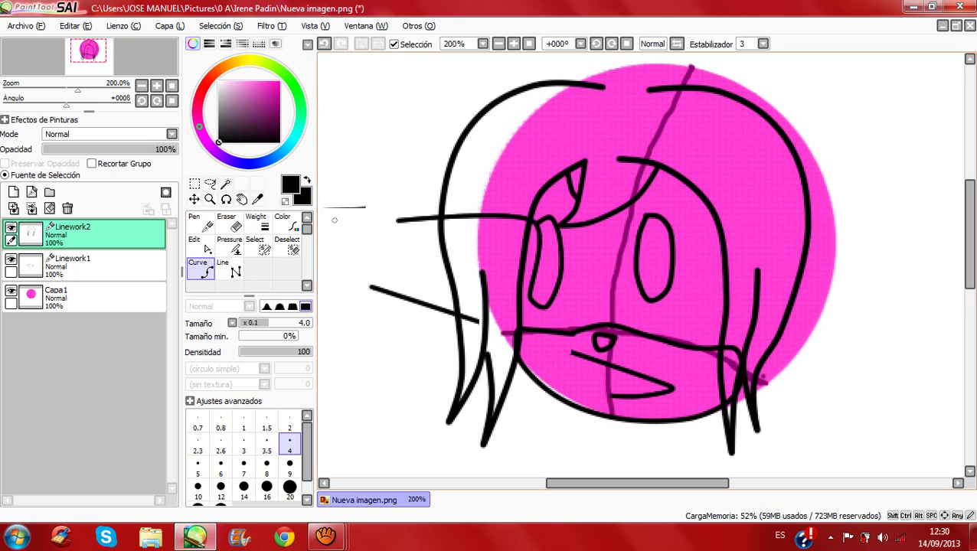
Step: Refine the left eye's right side by moving its upper and lower control points with the Edit tool
{"action": "left_click", "coordinate": [199, 245]}
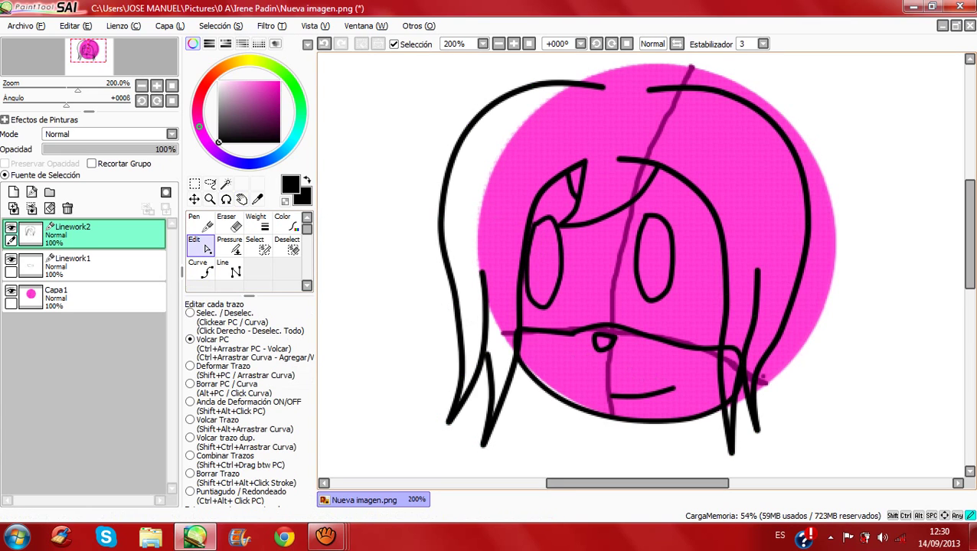
{"action": "left_click_drag", "start_coordinate": [559, 277], "coordinate": [555, 298]}
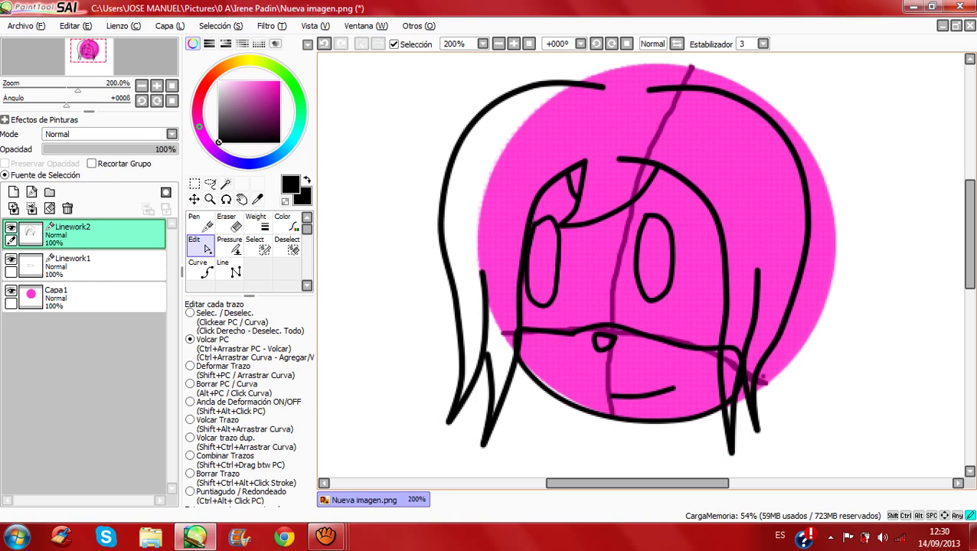
{"action": "left_click_drag", "start_coordinate": [553, 295], "coordinate": [556, 294]}
{"action": "left_click_drag", "start_coordinate": [558, 234], "coordinate": [559, 234]}
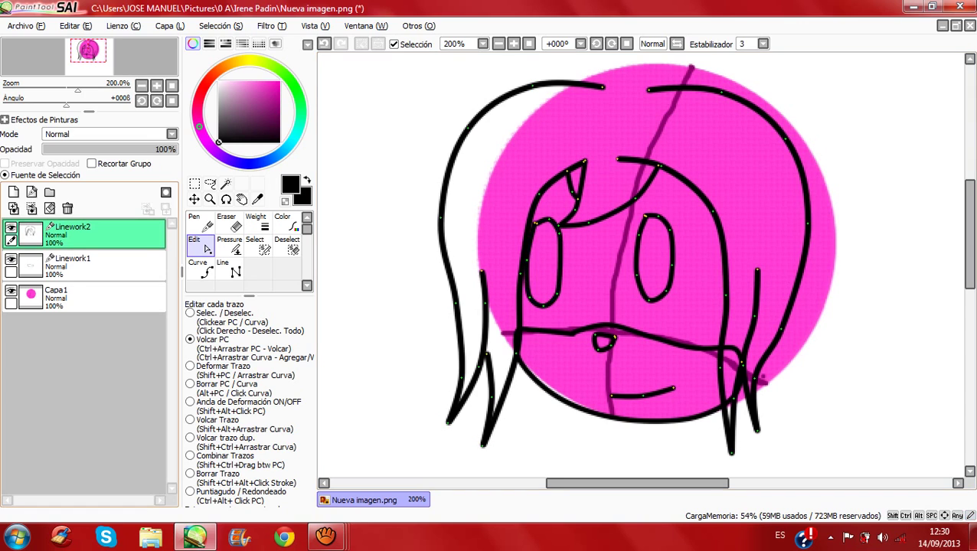
{"action": "key", "text": "ctrl"}
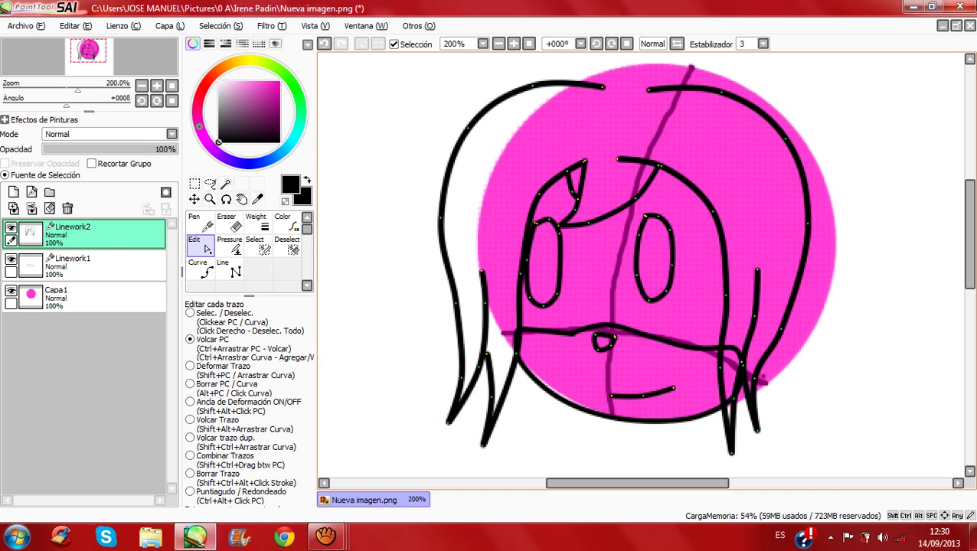
Step: Erase the parts of the face outline on Linework1 that extend past the right inner hair contour
{"action": "left_click", "coordinate": [92, 266]}
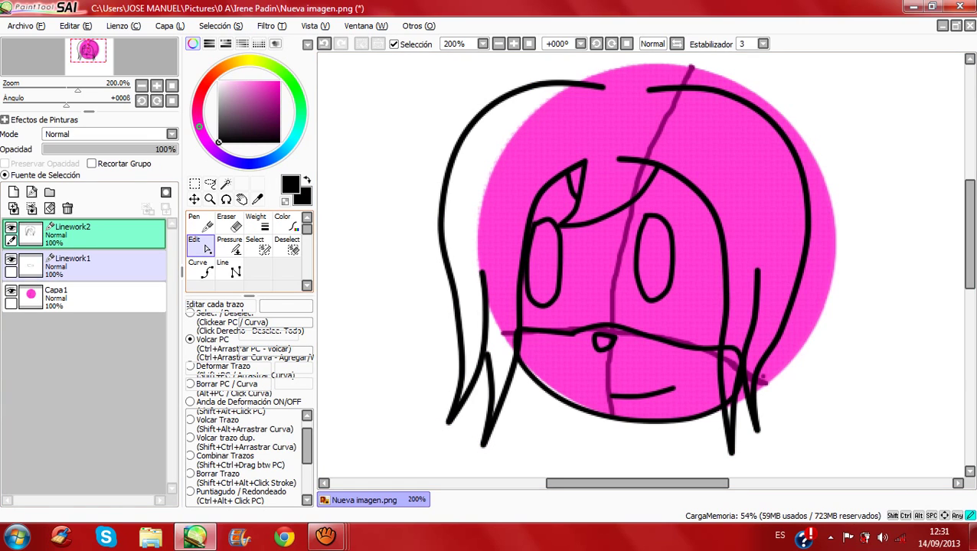
{"action": "left_click", "coordinate": [229, 223]}
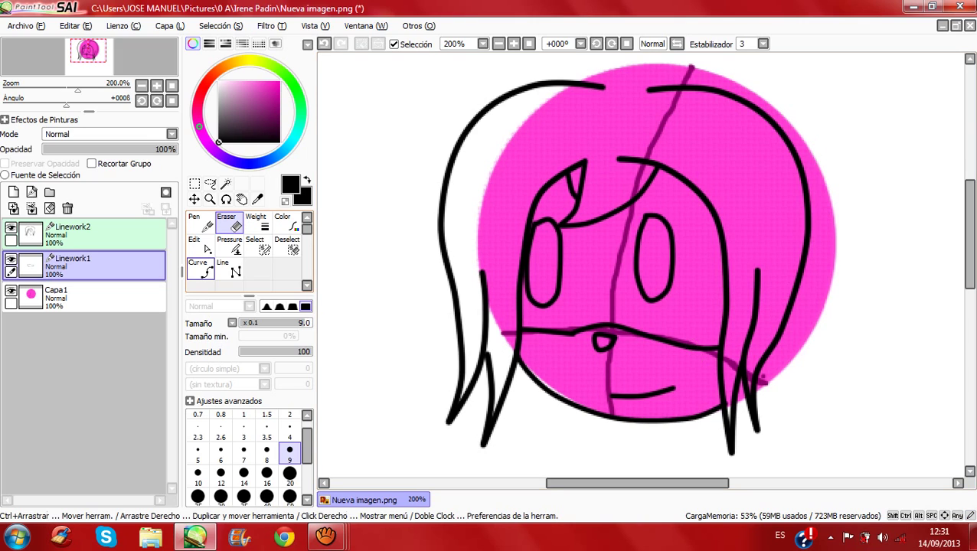
Step: Merge Linework2 down into Linework1 and add a new empty linework layer above it
{"action": "left_click", "coordinate": [200, 269]}
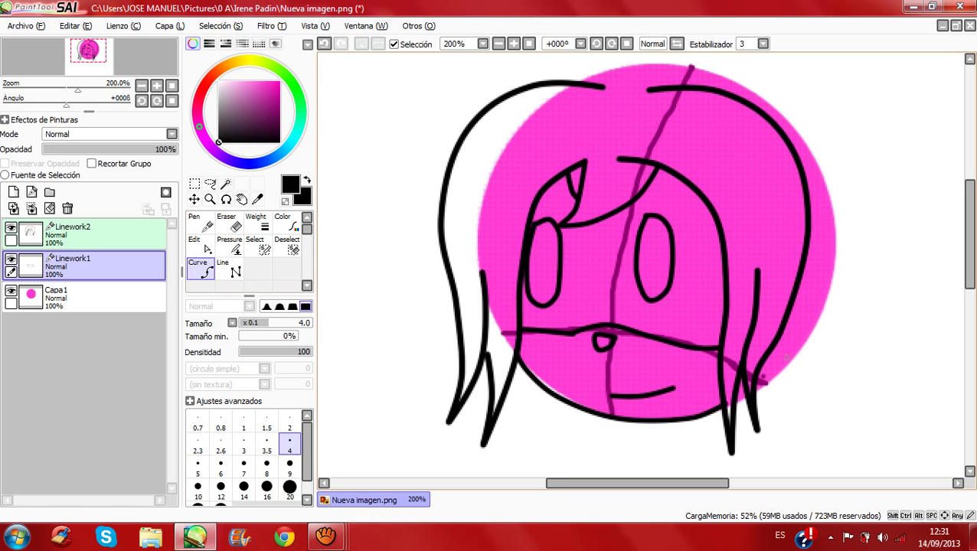
{"action": "mouse_move", "coordinate": [970, 234]}
{"action": "left_mouse_down"}
{"action": "mouse_move", "coordinate": [970, 297]}
{"action": "mouse_move", "coordinate": [969, 214]}
{"action": "mouse_move", "coordinate": [969, 254]}
{"action": "mouse_move", "coordinate": [969, 241]}
{"action": "left_mouse_up"}
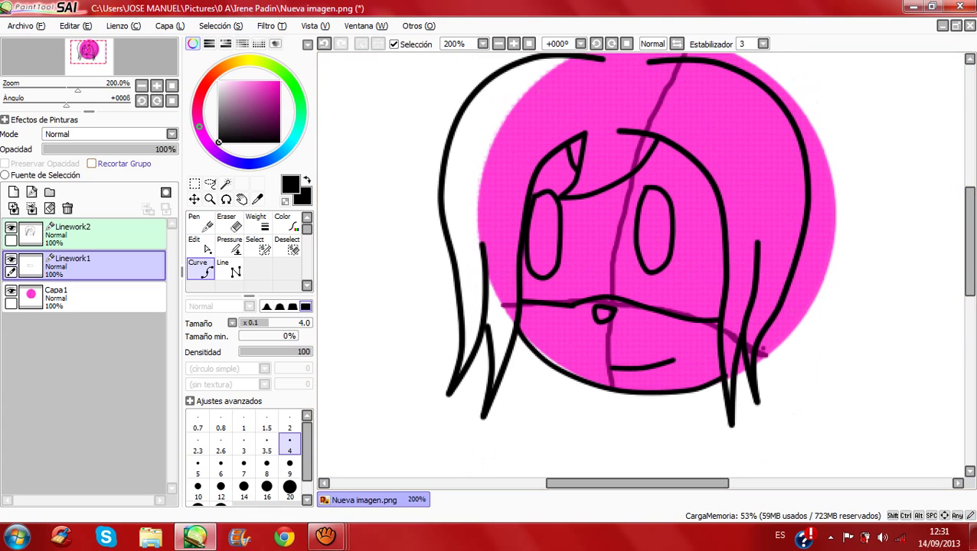
{"action": "left_click", "coordinate": [72, 233]}
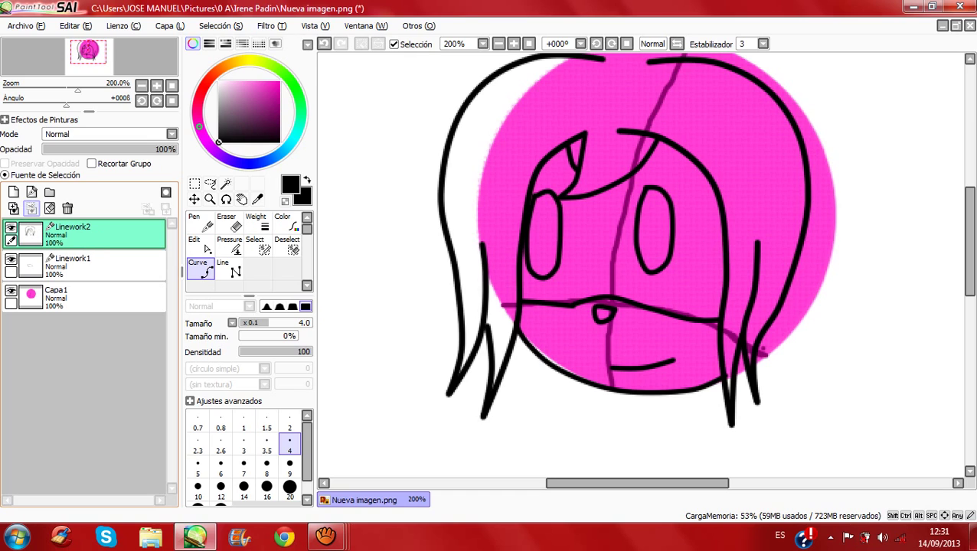
{"action": "left_click", "coordinate": [31, 208]}
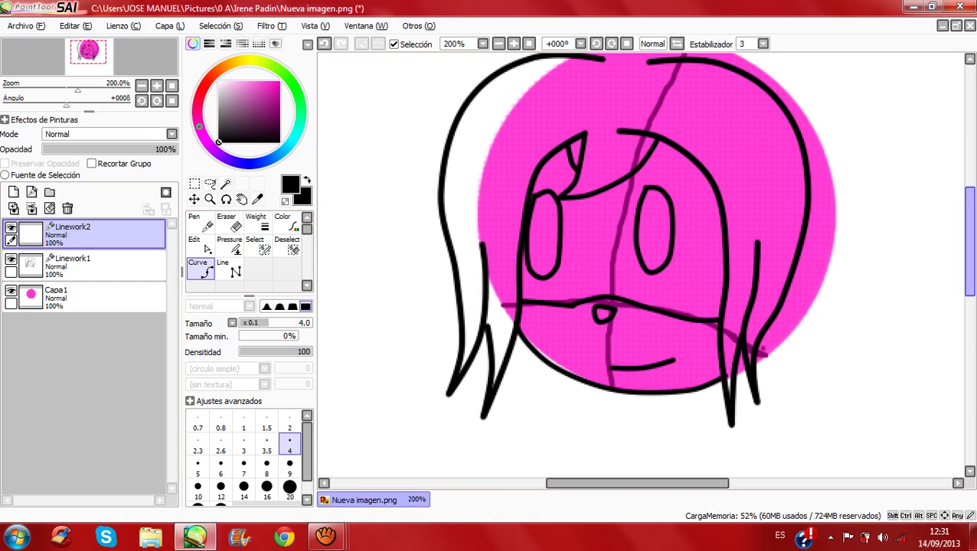
Step: Draw a large pointed cat ear on the new layer, from the circle's top out to the upper right and down to its right edge
{"action": "scroll", "coordinate": [640, 264], "scroll_direction": "up", "scroll_amount": 3}
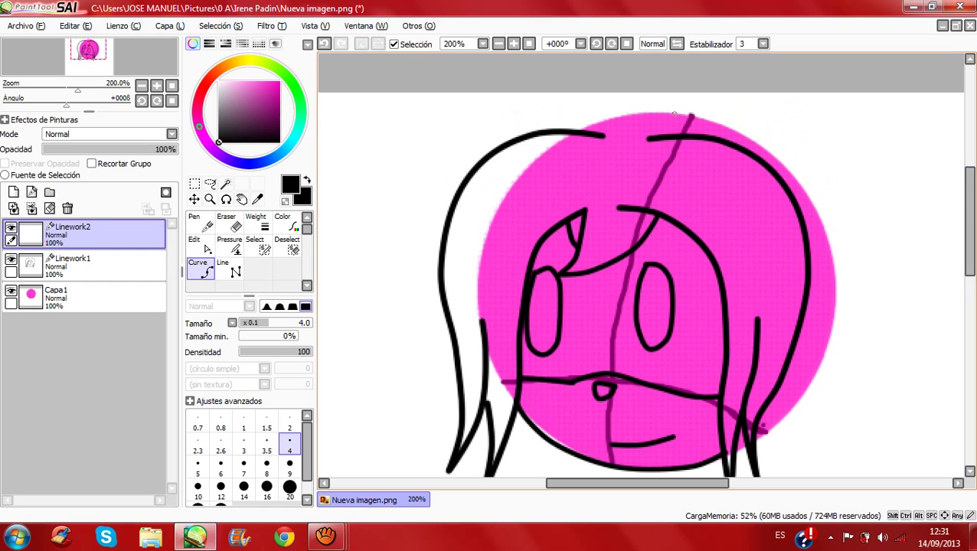
{"action": "left_click", "coordinate": [706, 123]}
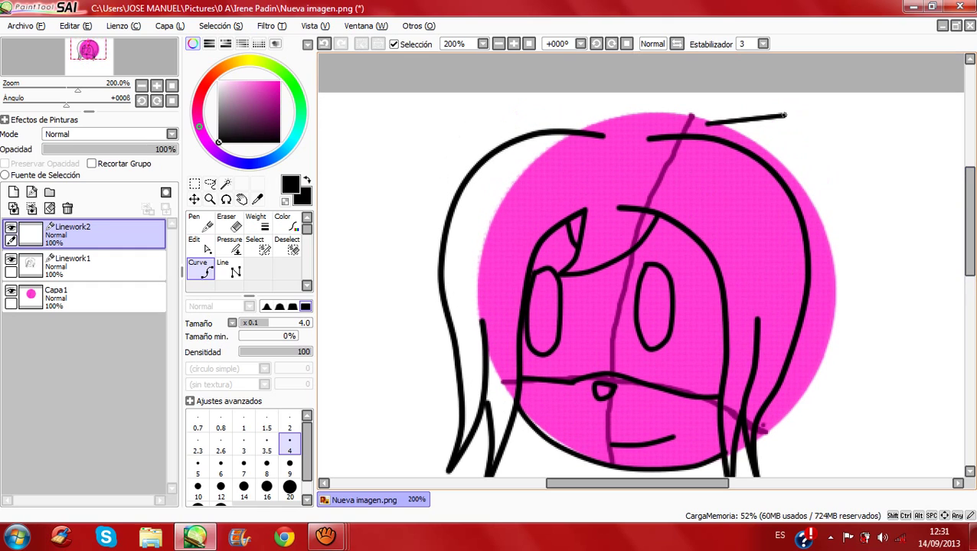
{"action": "left_click", "coordinate": [785, 115]}
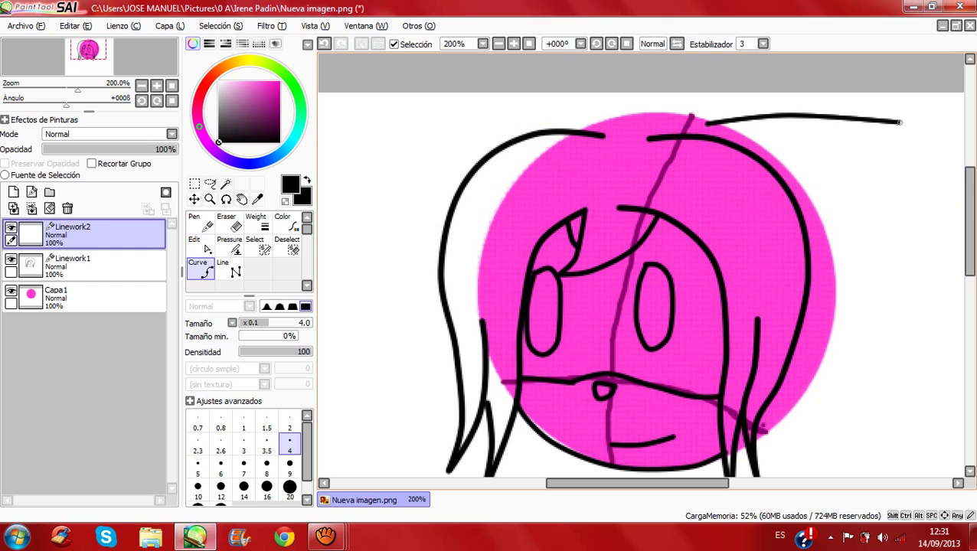
{"action": "left_click", "coordinate": [901, 122]}
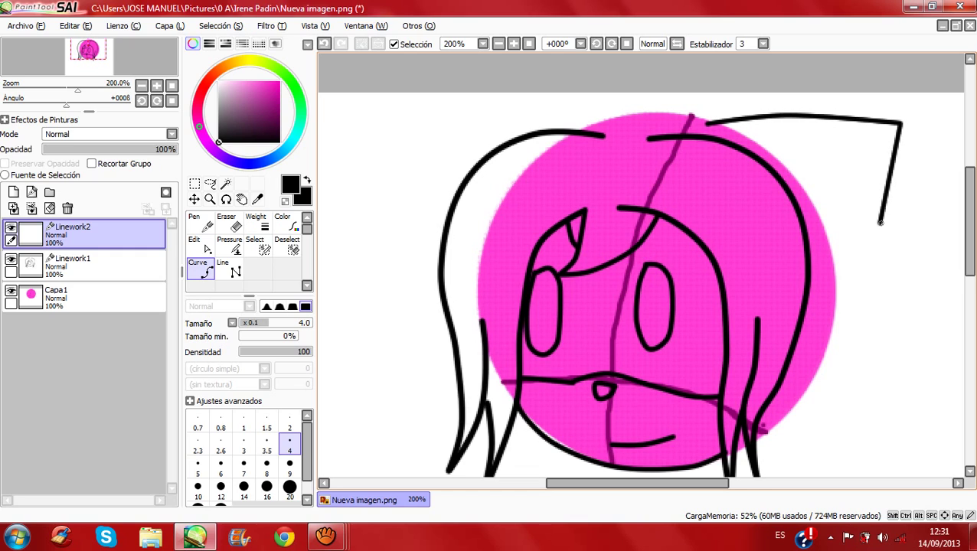
{"action": "double_click", "coordinate": [880, 224]}
{"action": "left_click_drag", "start_coordinate": [835, 330], "coordinate": [832, 324]}
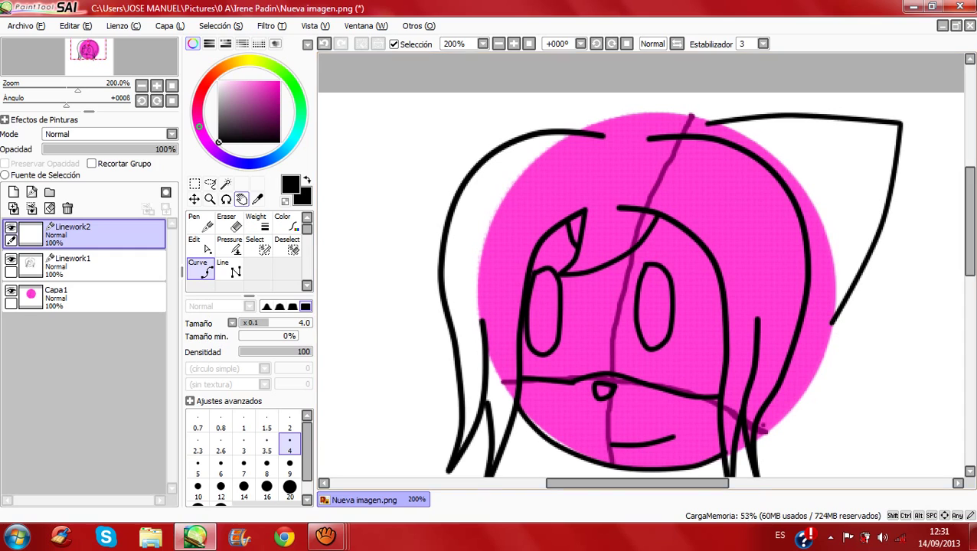
{"action": "left_click", "coordinate": [241, 199]}
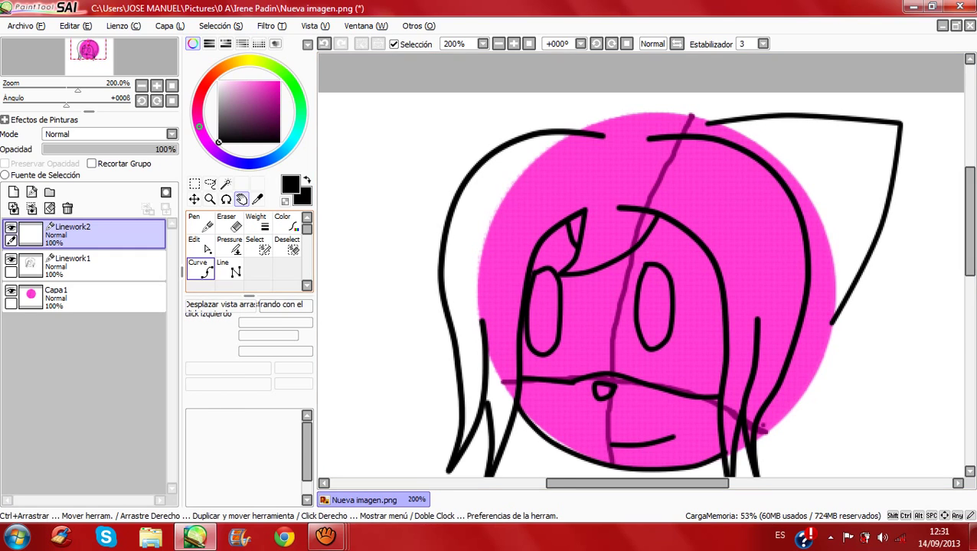
Step: Draw the left cat ear's outer outline with the Curve tool, from the circle's top out to a point and down to the hair's left edge
{"action": "left_click", "coordinate": [199, 268]}
{"action": "left_click", "coordinate": [606, 120]}
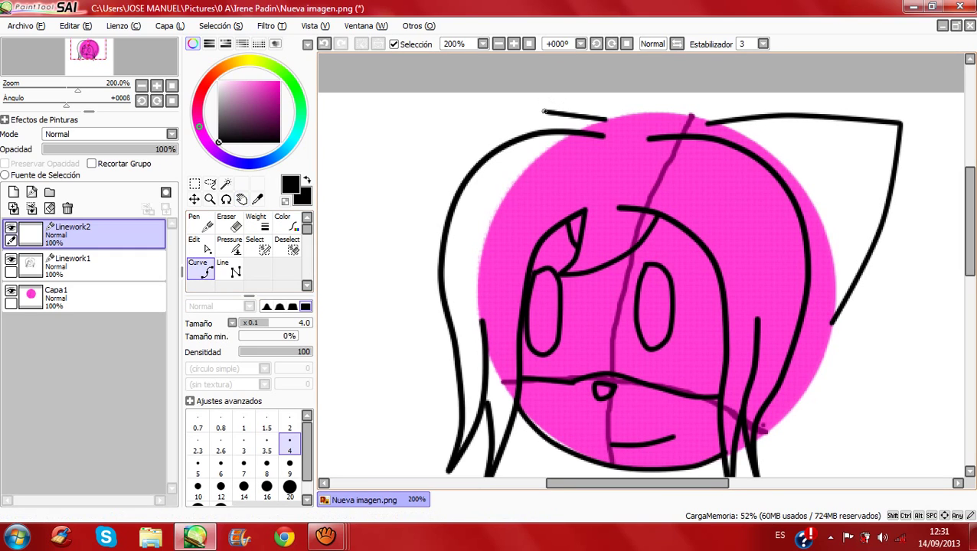
{"action": "left_click", "coordinate": [560, 107]}
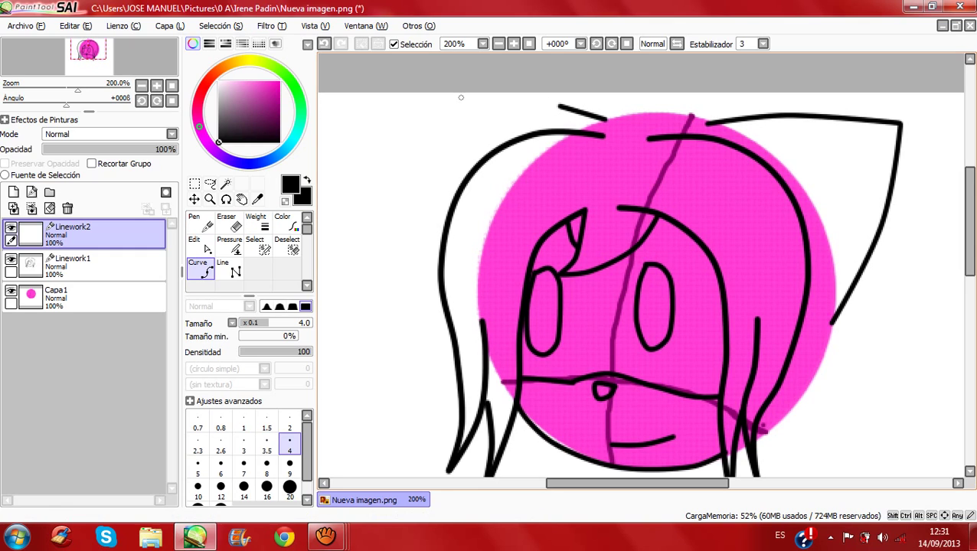
{"action": "left_click", "coordinate": [464, 98]}
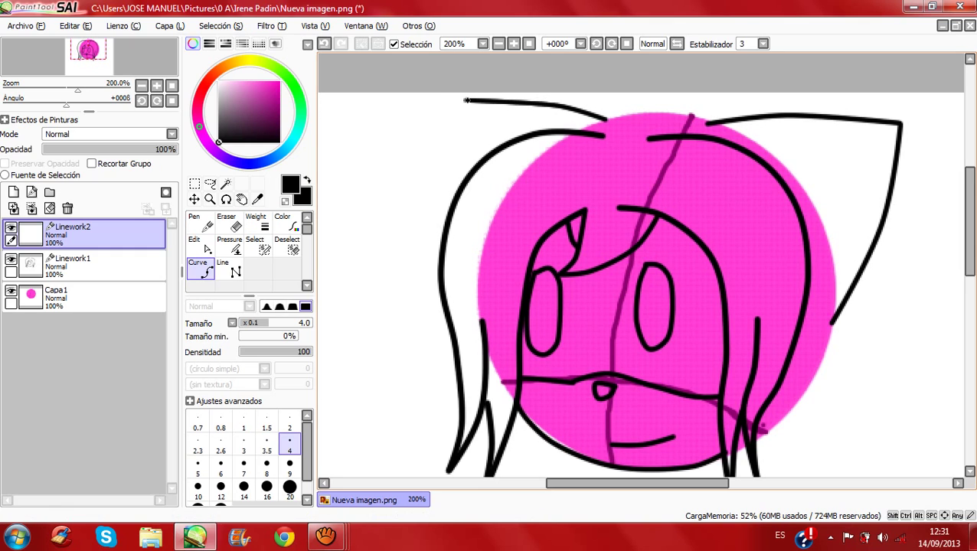
{"action": "left_click", "coordinate": [417, 90]}
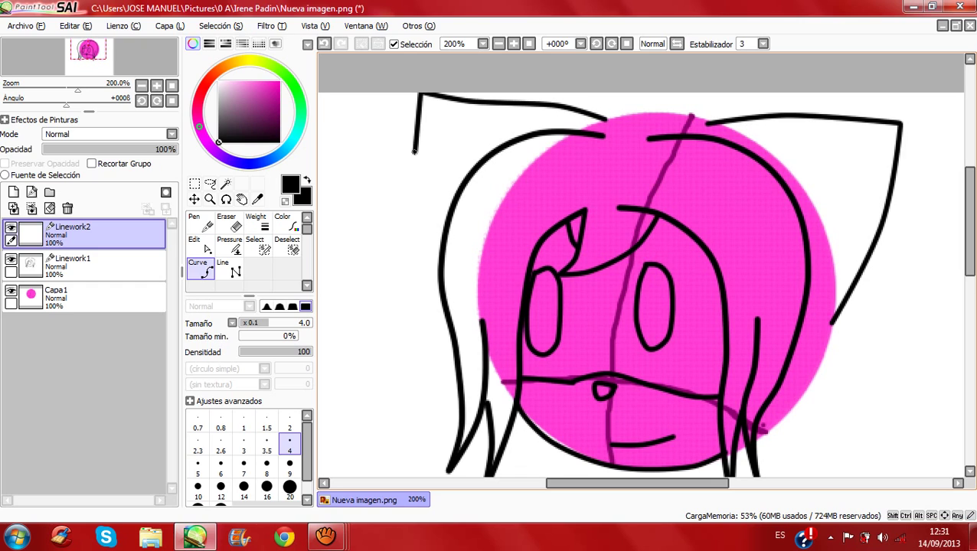
{"action": "left_click", "coordinate": [414, 152]}
{"action": "left_click", "coordinate": [419, 228]}
{"action": "double_click", "coordinate": [440, 269]}
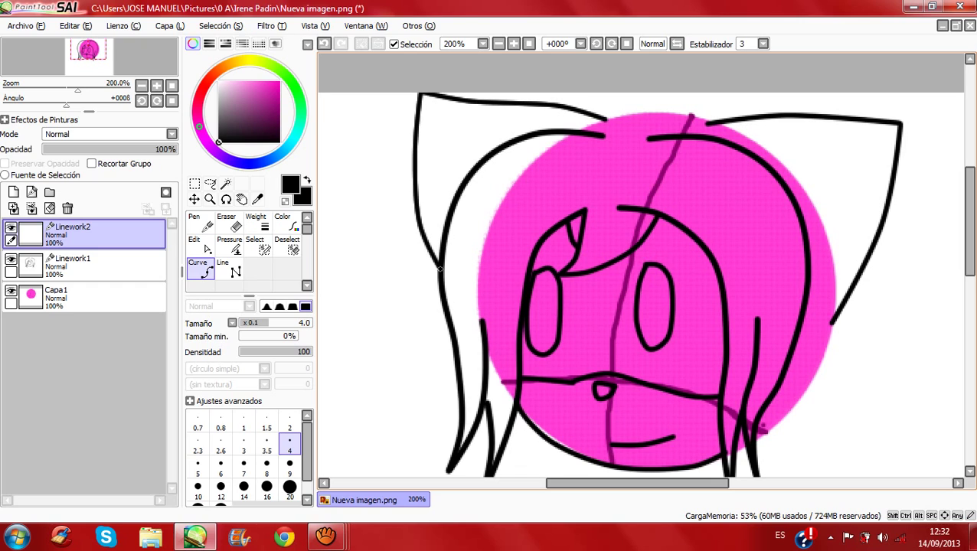
Step: Draw the inner contour of the left cat ear, following its outline and ending on the hair line at both sides
{"action": "left_click", "coordinate": [385, 228]}
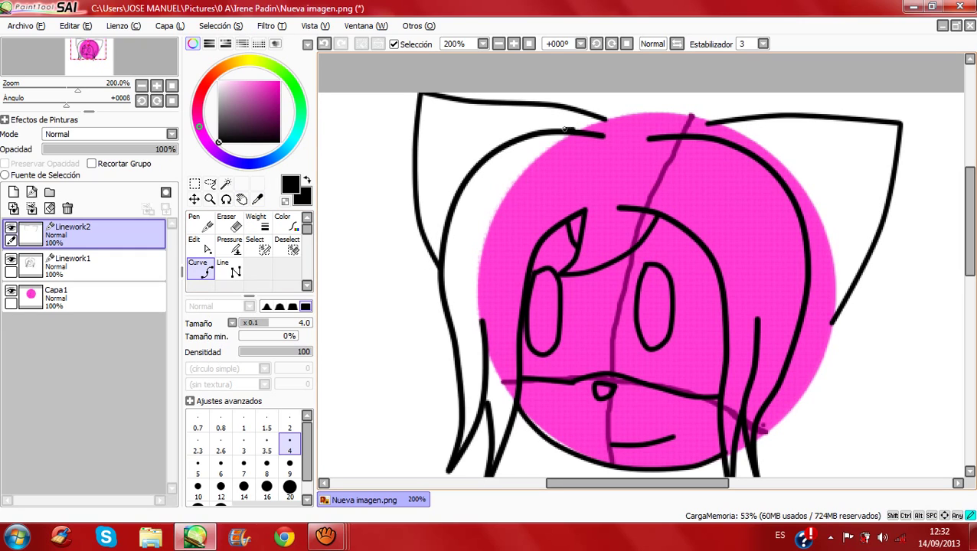
{"action": "left_click", "coordinate": [433, 108]}
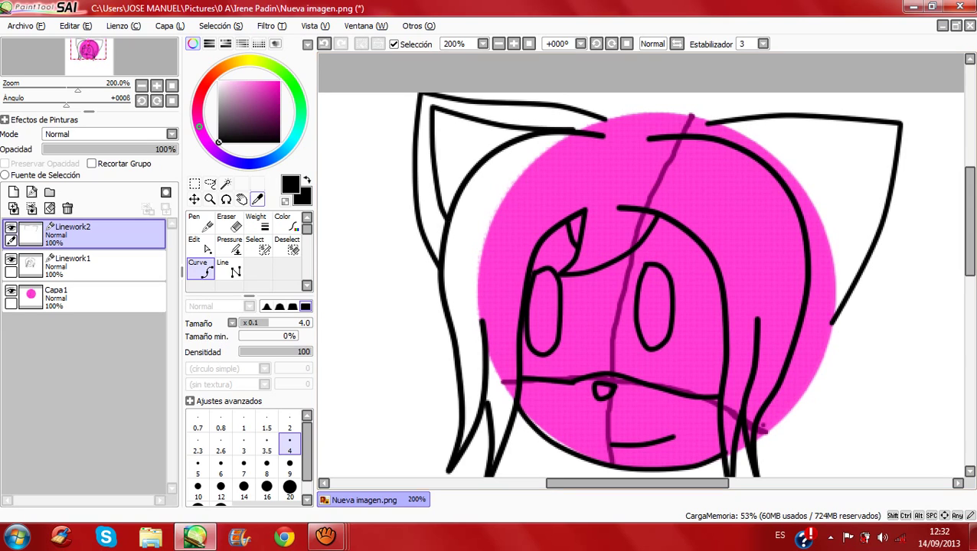
{"action": "key", "text": "space"}
Step: Draw a closed triangular inner contour inside the right cat ear, with its inner side curving along the hair
{"action": "left_click", "coordinate": [754, 135]}
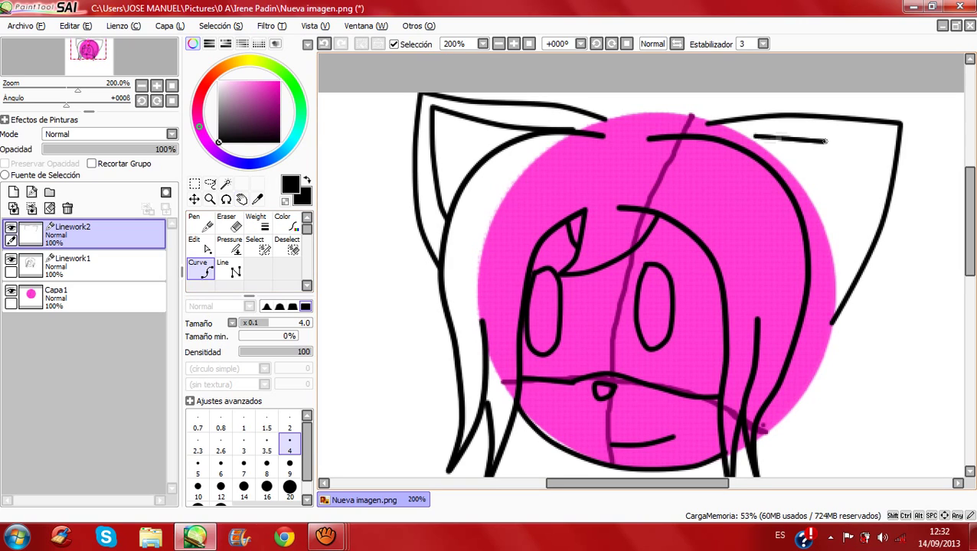
{"action": "double_click", "coordinate": [877, 134]}
{"action": "left_click", "coordinate": [876, 133]}
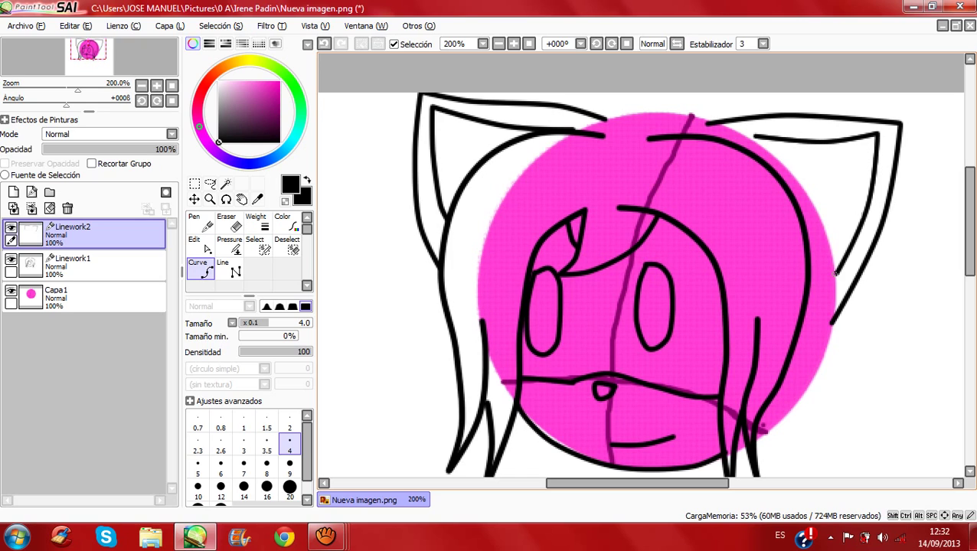
{"action": "left_click", "coordinate": [833, 273]}
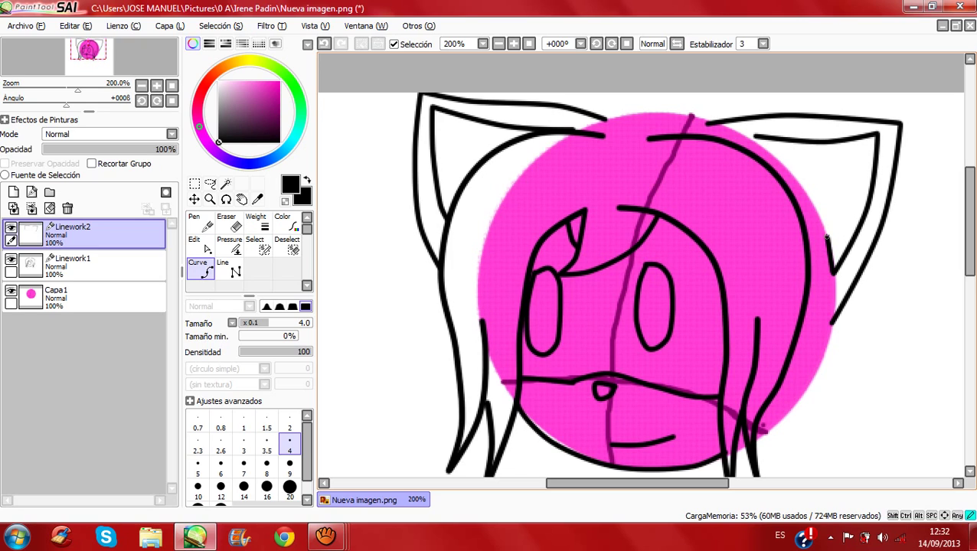
{"action": "left_click", "coordinate": [754, 136]}
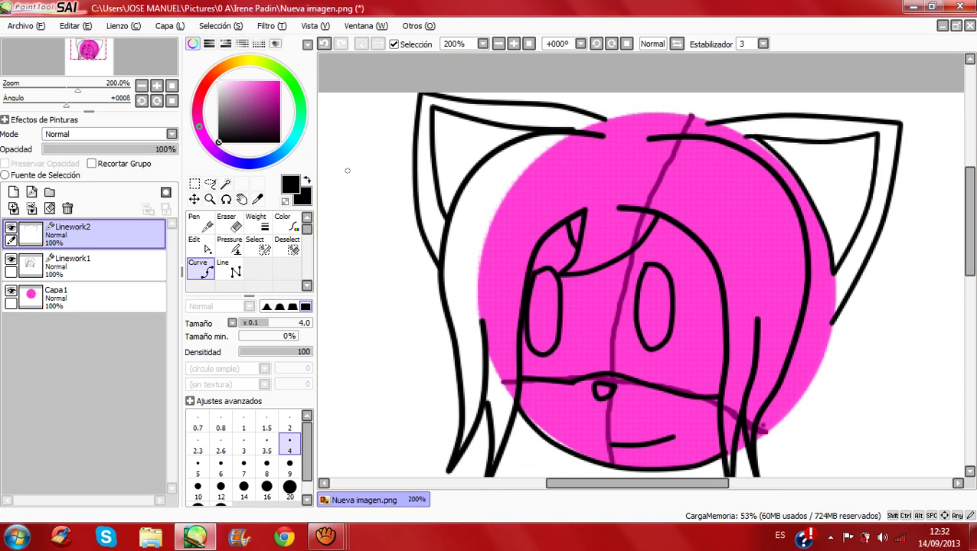
{"action": "left_click", "coordinate": [241, 199]}
{"action": "left_click", "coordinate": [201, 268]}
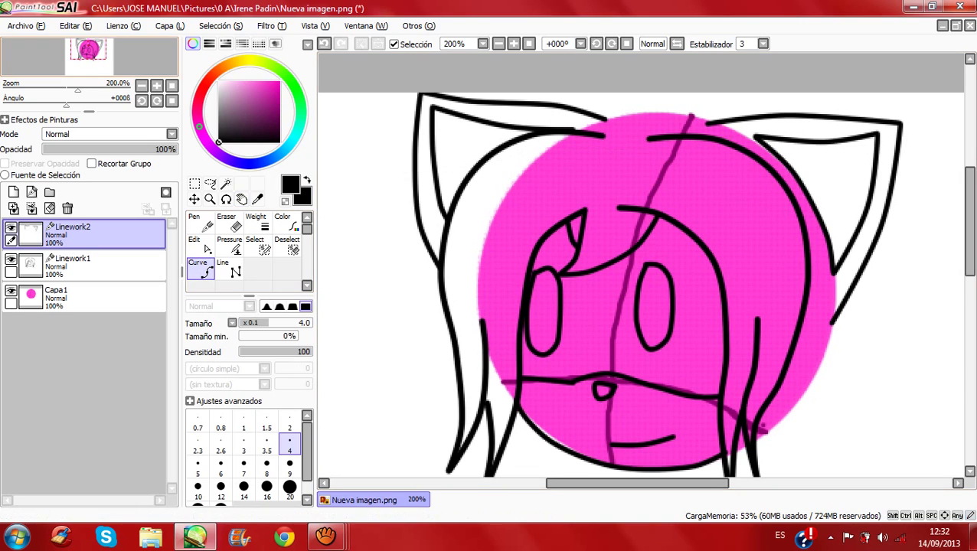
Step: On Linework1, move the upper end point of the right inner hair contour slightly right with the Edit tool
{"action": "left_click_drag", "start_coordinate": [88, 48], "coordinate": [86, 52]}
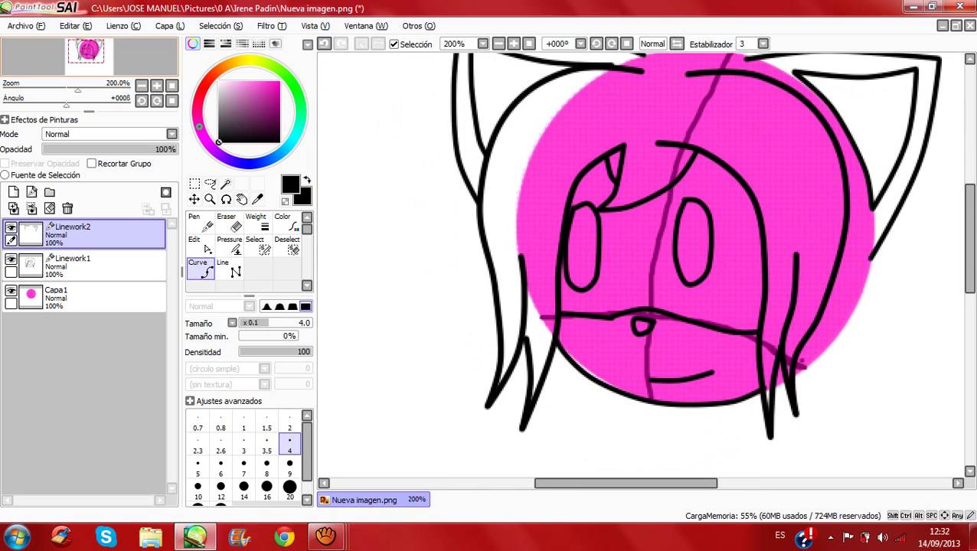
{"action": "scroll", "coordinate": [641, 263], "scroll_direction": "right", "scroll_amount": 1}
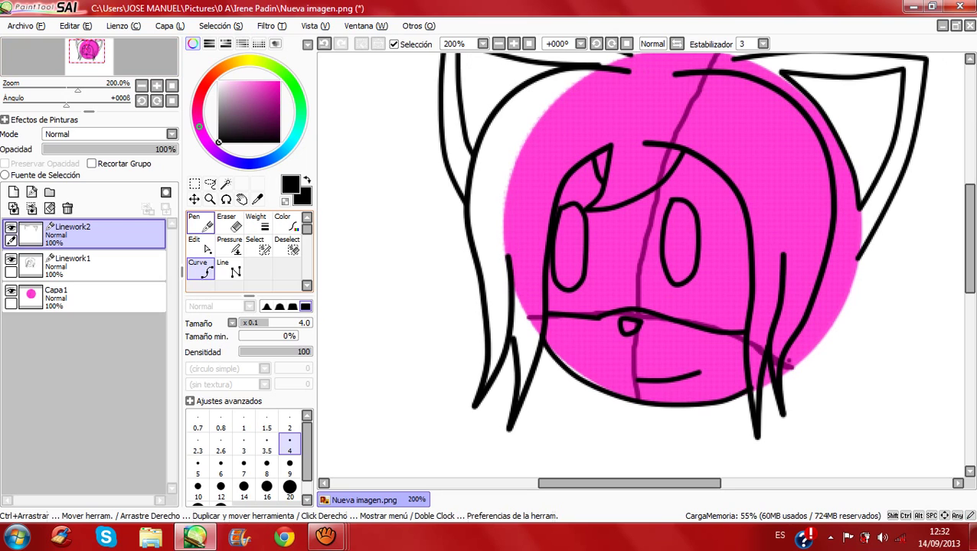
{"action": "key", "text": "ctrl"}
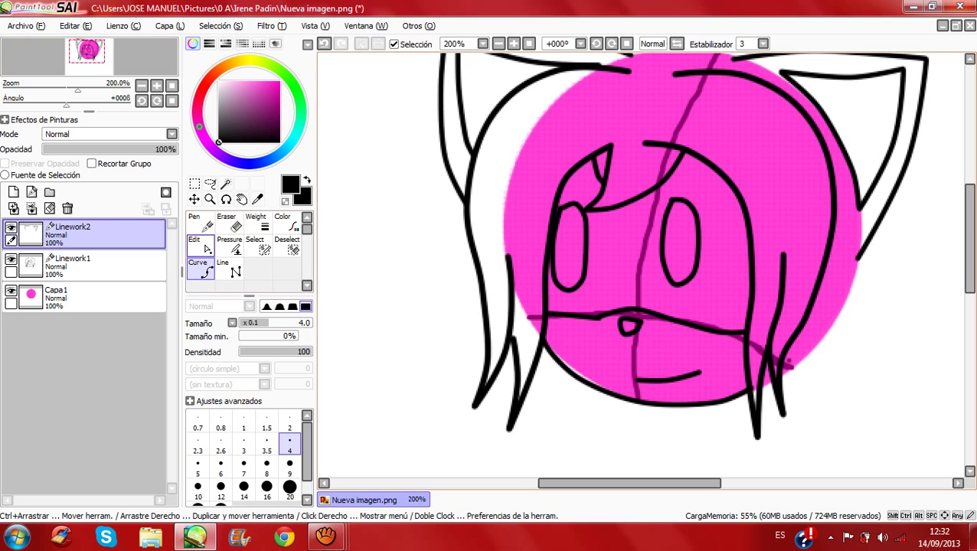
{"action": "left_click", "coordinate": [201, 245]}
{"action": "left_click", "coordinate": [93, 266]}
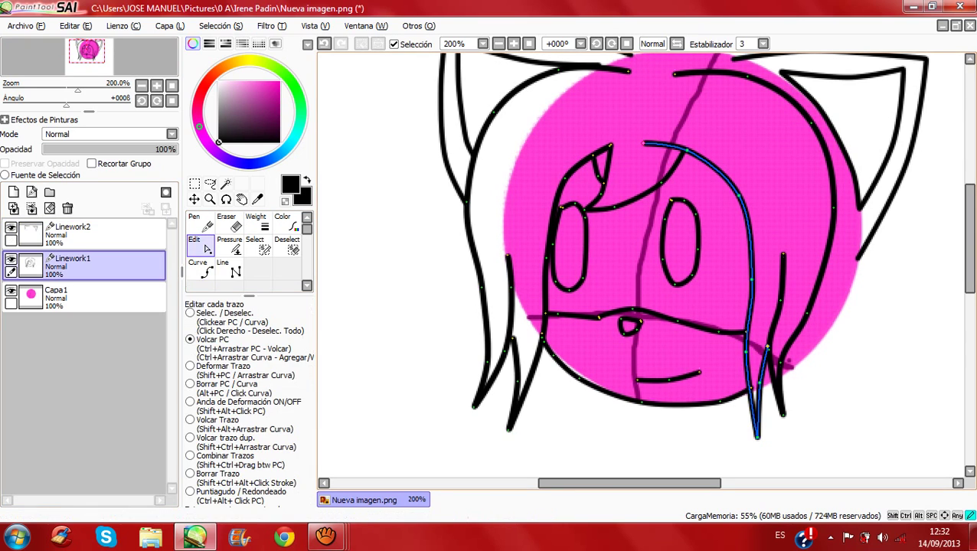
{"action": "left_click_drag", "start_coordinate": [643, 143], "coordinate": [659, 144]}
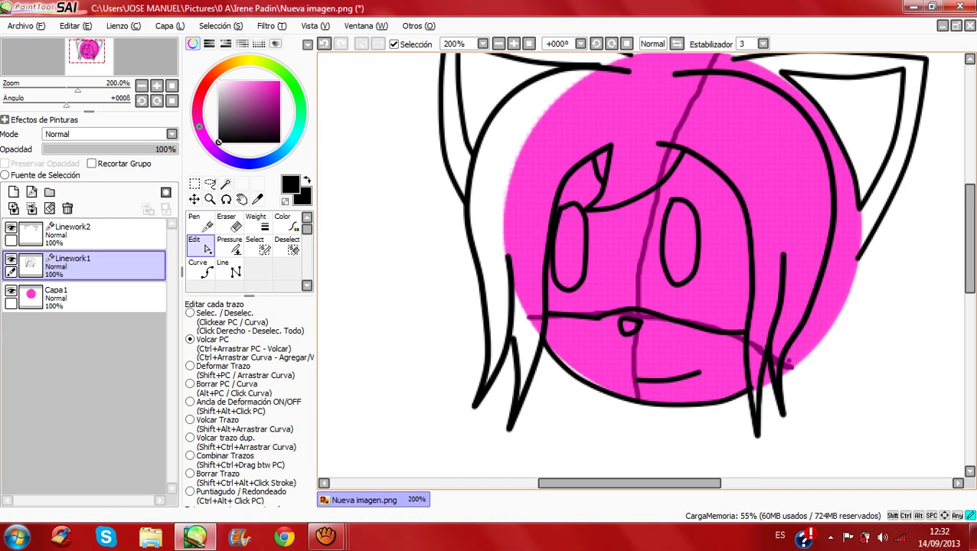
Step: Taper the free upper ends of the hair strokes and both ends of the mouth by lowering their control points' pressure
{"action": "left_click", "coordinate": [229, 246]}
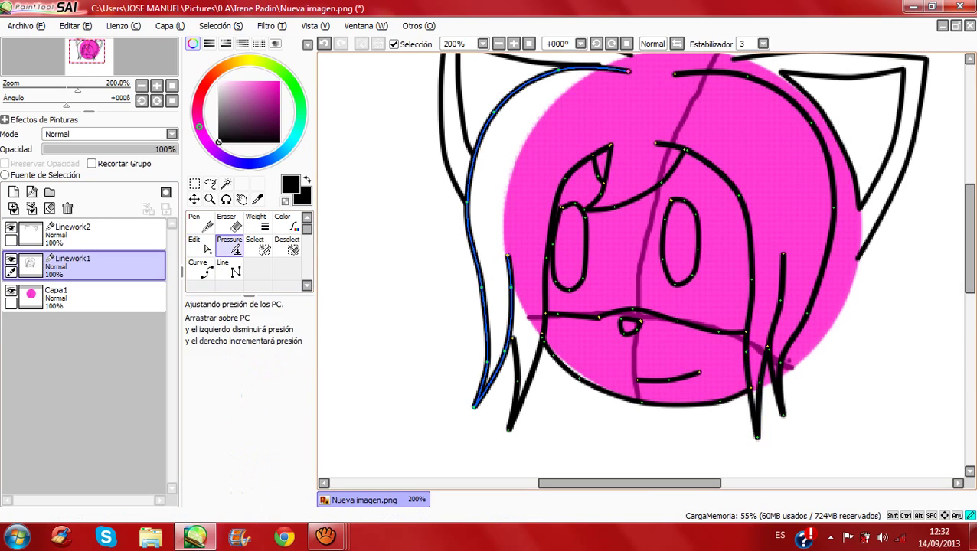
{"action": "left_click_drag", "start_coordinate": [628, 72], "coordinate": [570, 73]}
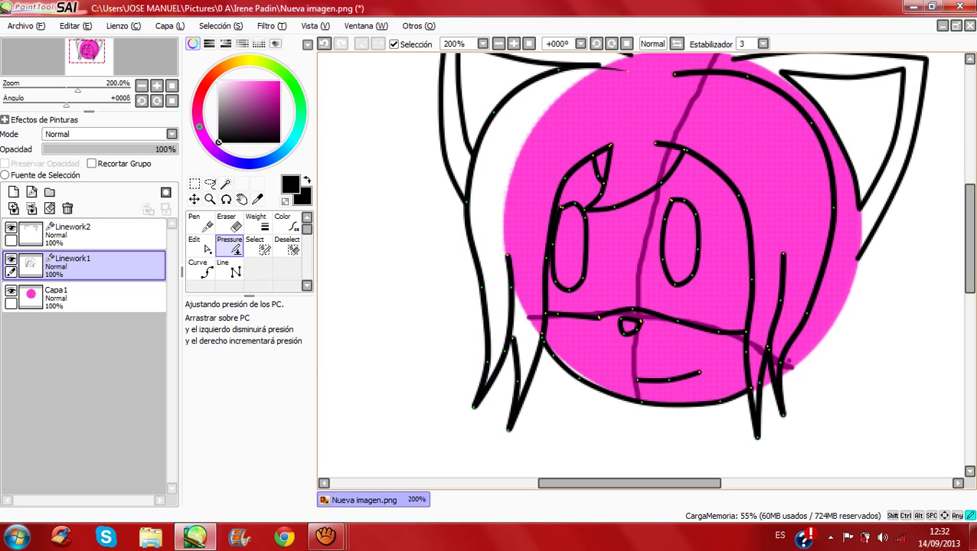
{"action": "left_click_drag", "start_coordinate": [507, 255], "coordinate": [451, 257]}
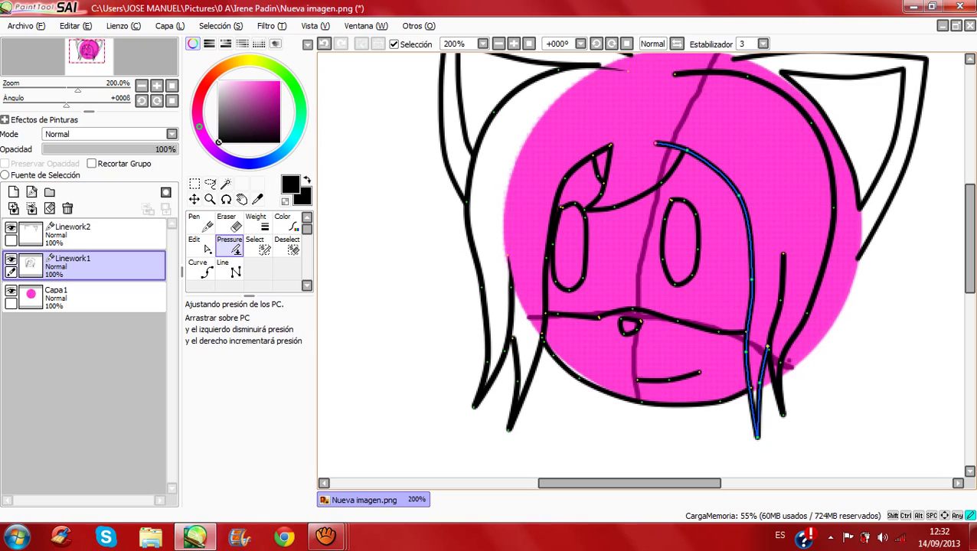
{"action": "left_click_drag", "start_coordinate": [658, 143], "coordinate": [601, 145]}
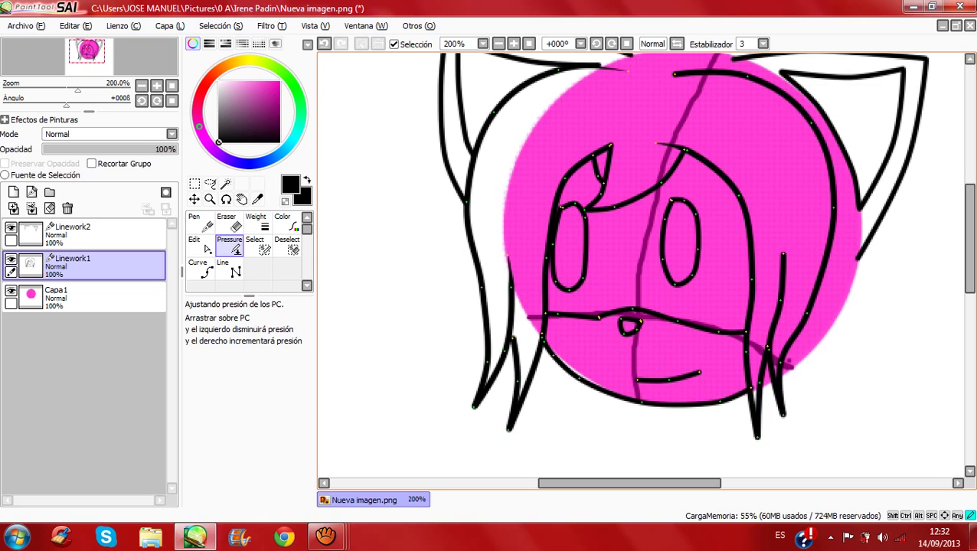
{"action": "left_click_drag", "start_coordinate": [674, 74], "coordinate": [616, 75]}
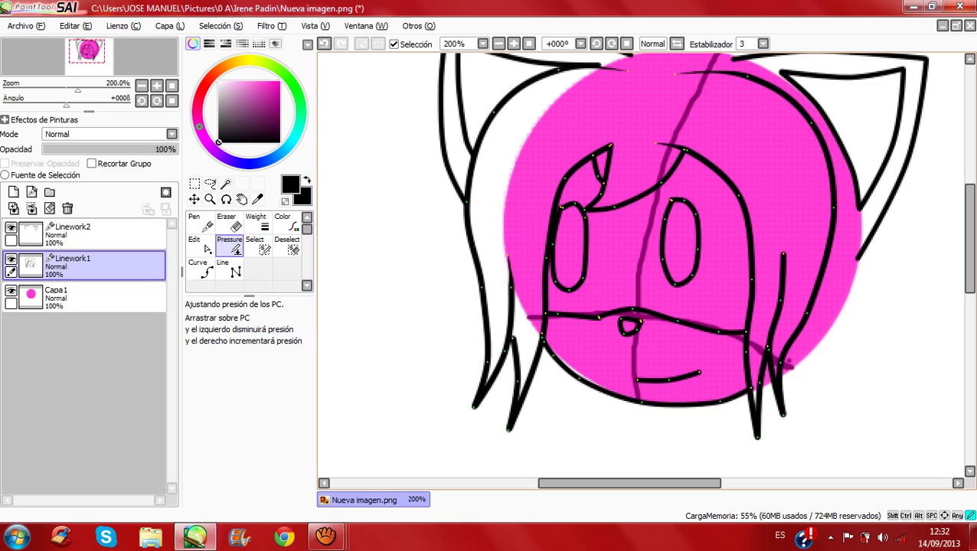
{"action": "left_click_drag", "start_coordinate": [783, 254], "coordinate": [725, 254]}
{"action": "left_click_drag", "start_coordinate": [638, 380], "coordinate": [579, 380]}
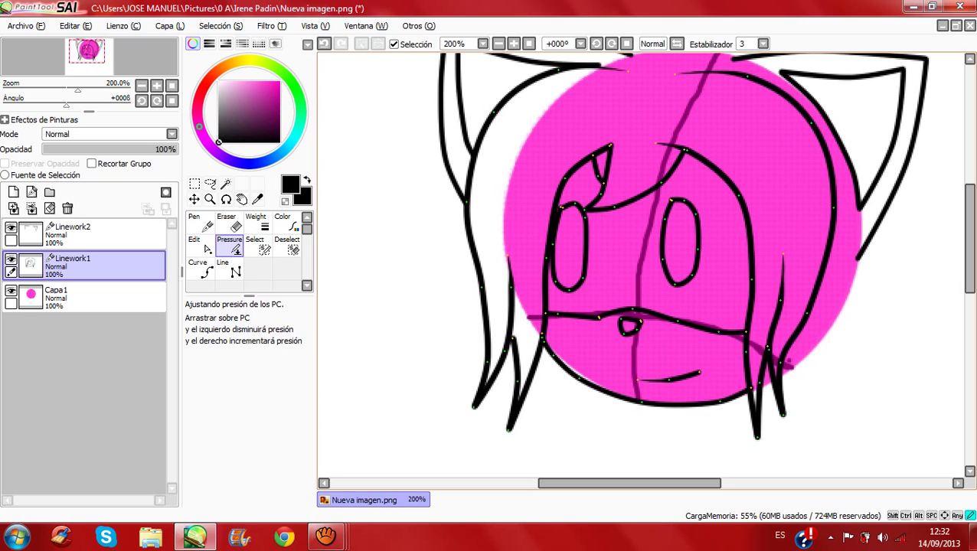
{"action": "left_click_drag", "start_coordinate": [699, 373], "coordinate": [641, 374]}
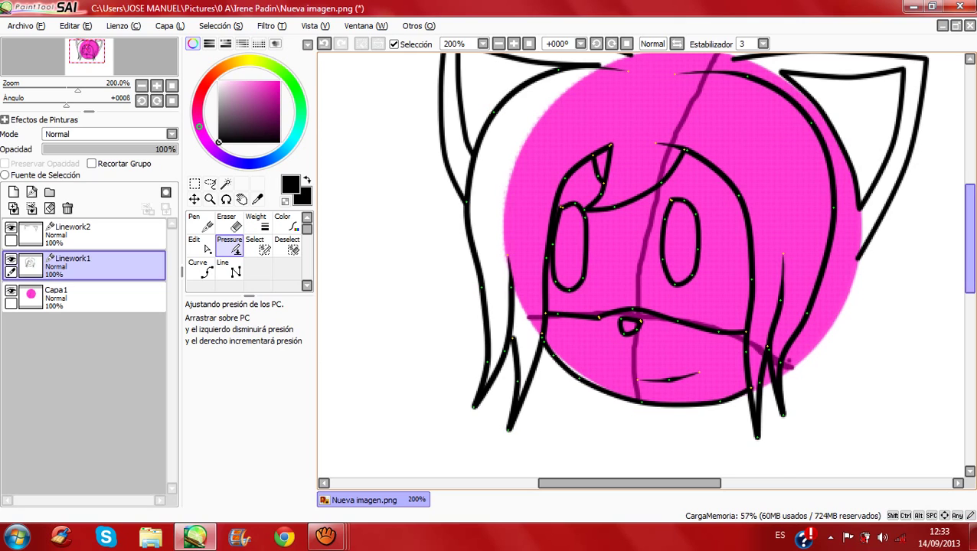
Step: Add a new empty linework layer above Linework2
{"action": "left_click_drag", "start_coordinate": [969, 238], "coordinate": [970, 232]}
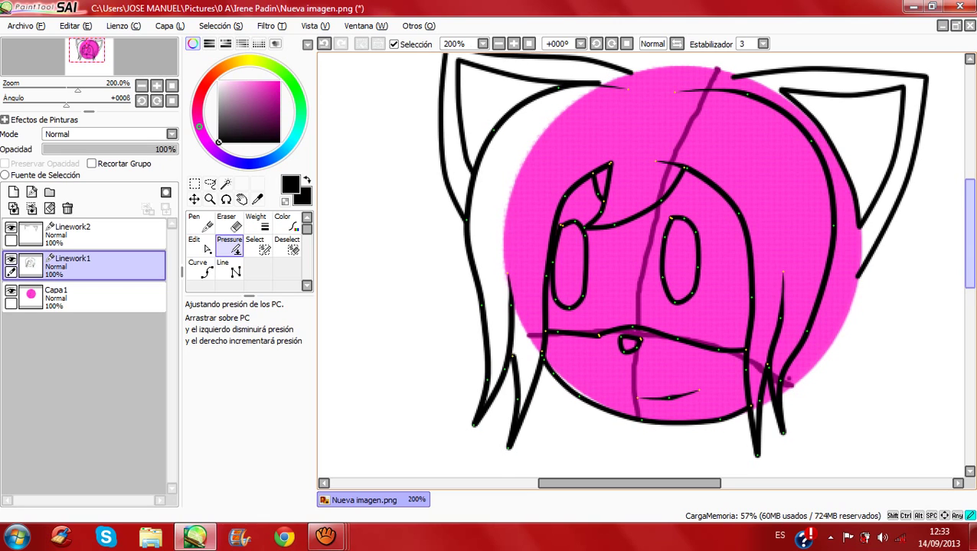
{"action": "scroll", "coordinate": [639, 264], "scroll_direction": "down", "scroll_amount": 1}
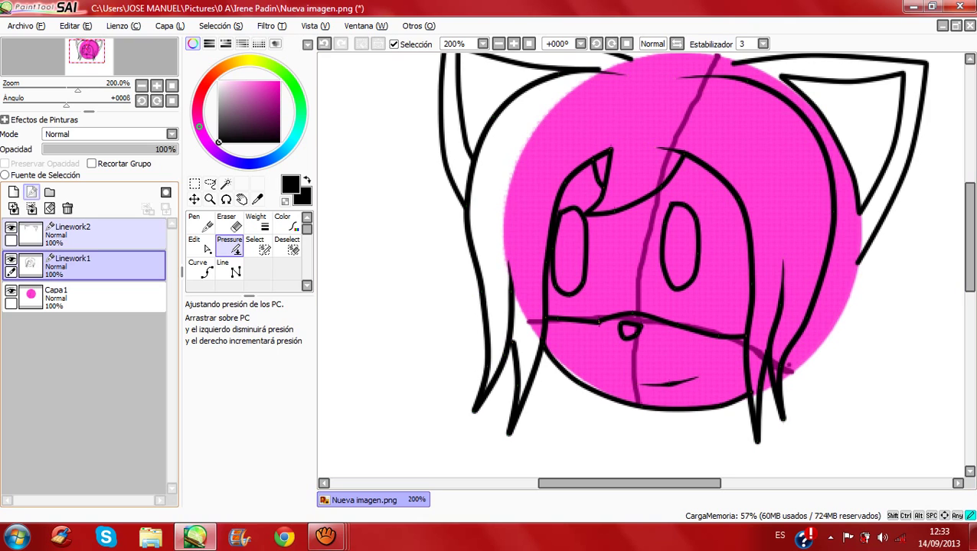
{"action": "left_click", "coordinate": [32, 192]}
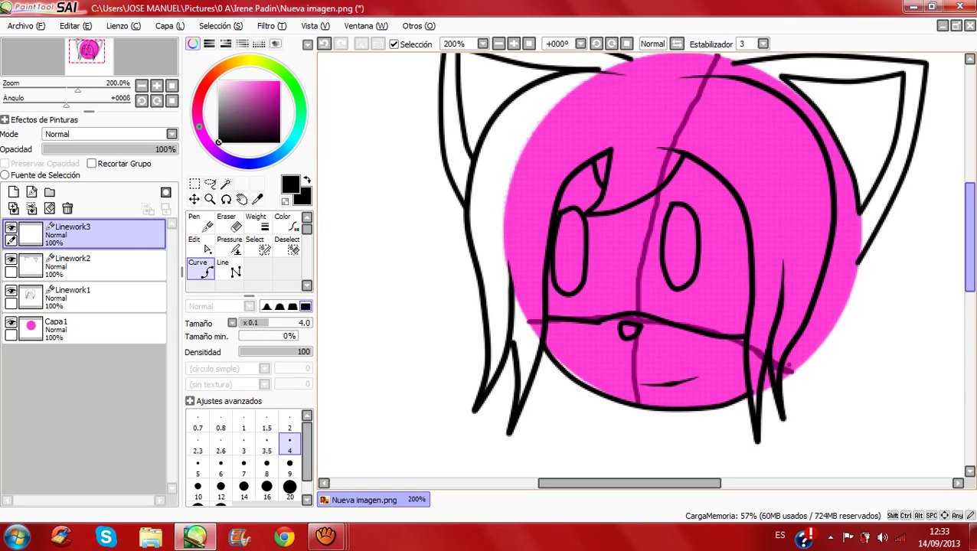
{"action": "scroll", "coordinate": [562, 89], "scroll_direction": "up", "scroll_amount": 1}
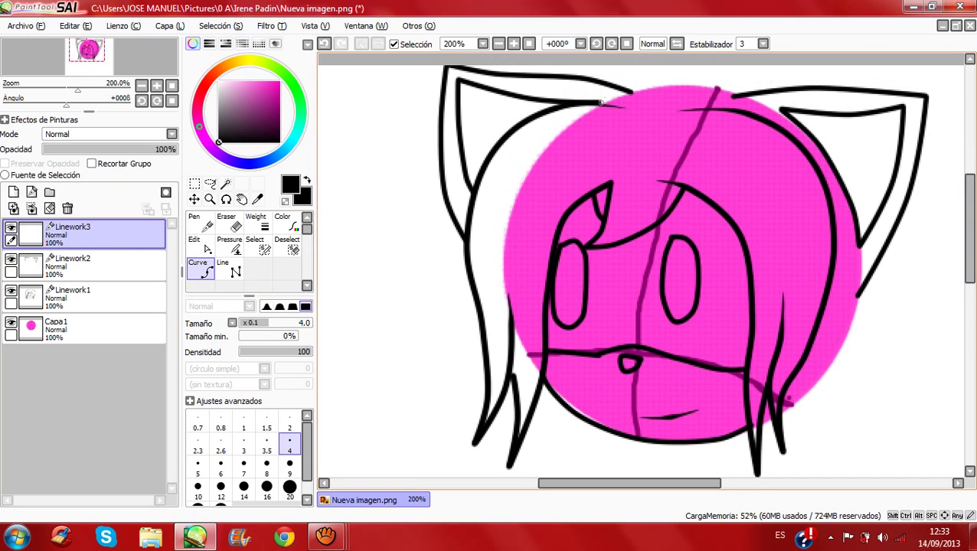
{"action": "left_click_drag", "start_coordinate": [597, 103], "coordinate": [647, 86]}
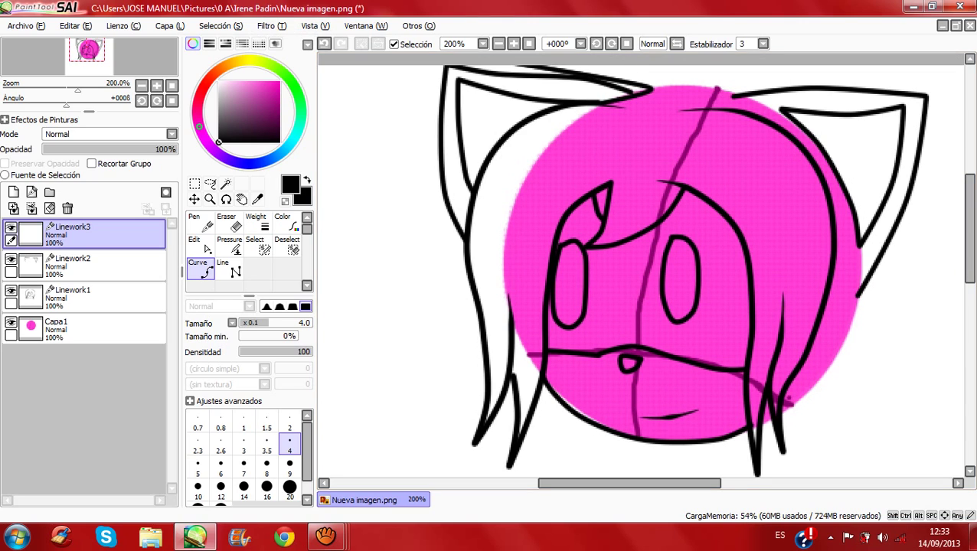
{"action": "left_click", "coordinate": [324, 44]}
{"action": "left_click", "coordinate": [324, 44]}
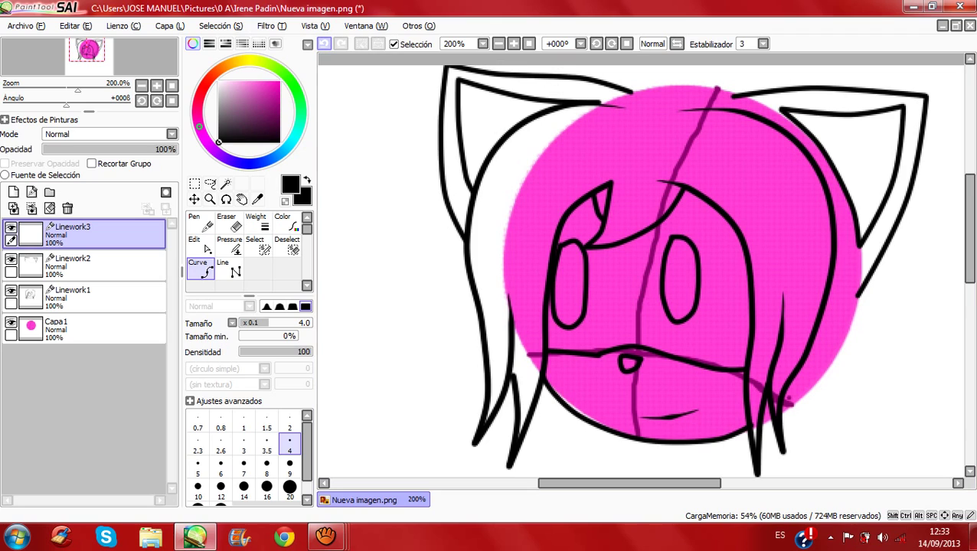
{"action": "key", "text": "ctrl+z"}
Step: Draw a shallow curve for the top of the head on Linework3, arching above the circle between the two ears
{"action": "left_click", "coordinate": [617, 83]}
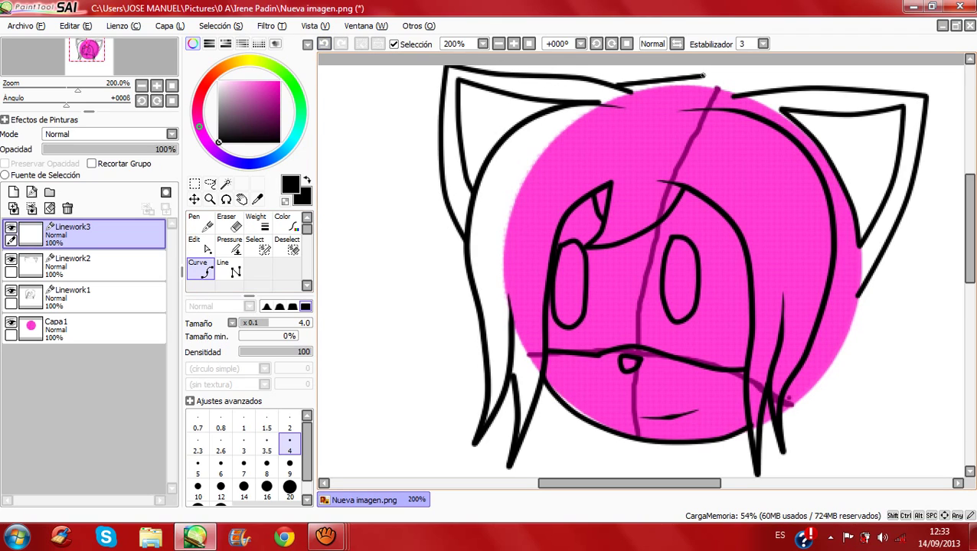
{"action": "left_click", "coordinate": [704, 75]}
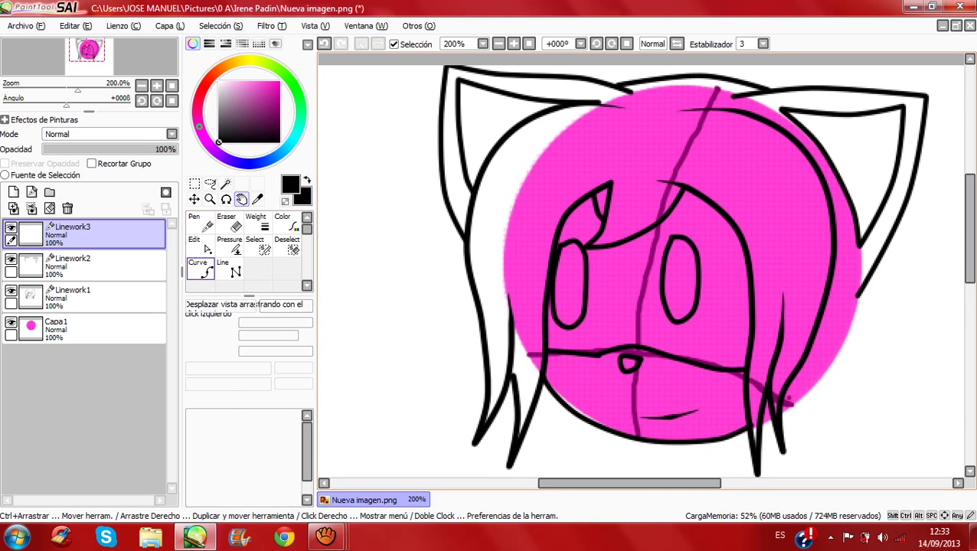
Step: Draw a long back-hair curve on Linework3 from the right ear's lower edge down and inward to below the chin
{"action": "scroll", "coordinate": [872, 147], "scroll_direction": "down", "scroll_amount": 3}
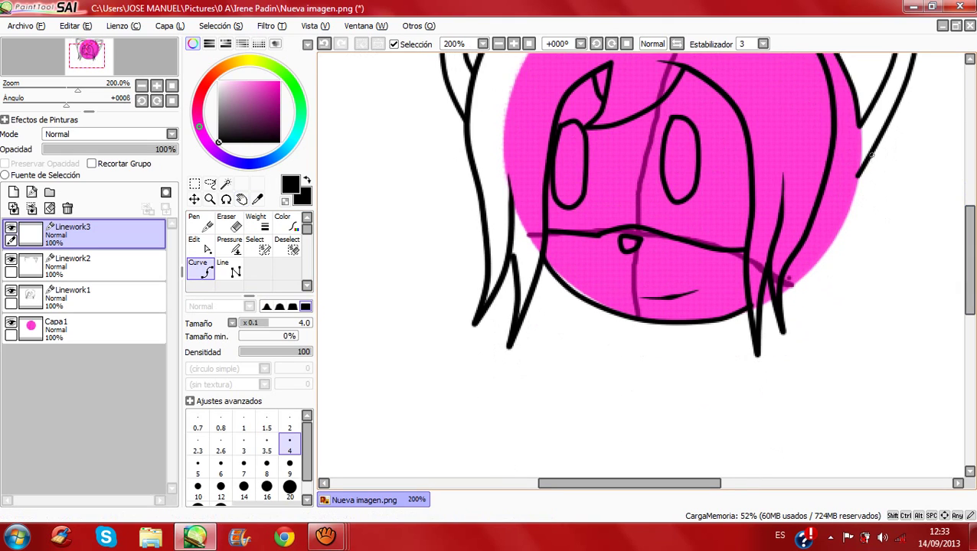
{"action": "left_click", "coordinate": [876, 145]}
{"action": "left_click", "coordinate": [878, 227]}
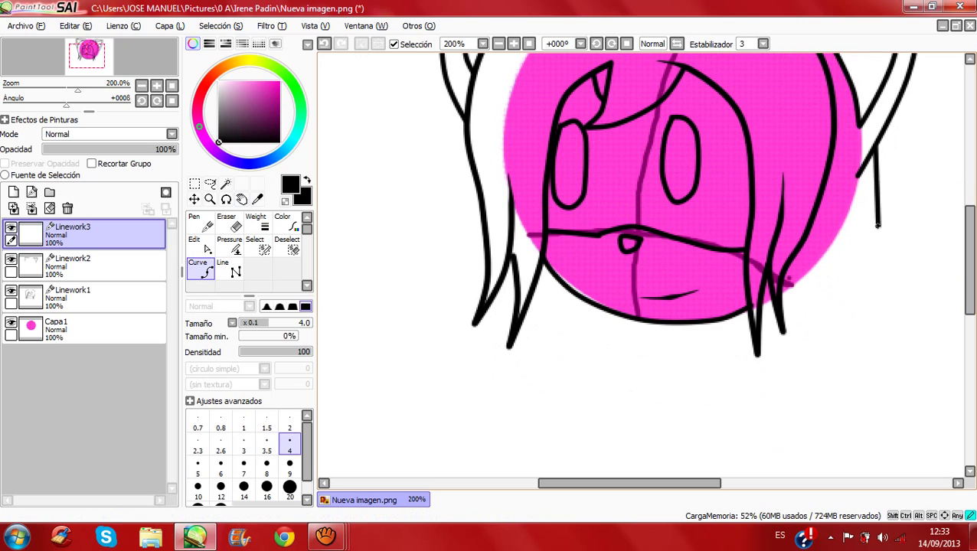
{"action": "double_click", "coordinate": [846, 329]}
{"action": "left_click", "coordinate": [835, 326]}
{"action": "left_click", "coordinate": [737, 420]}
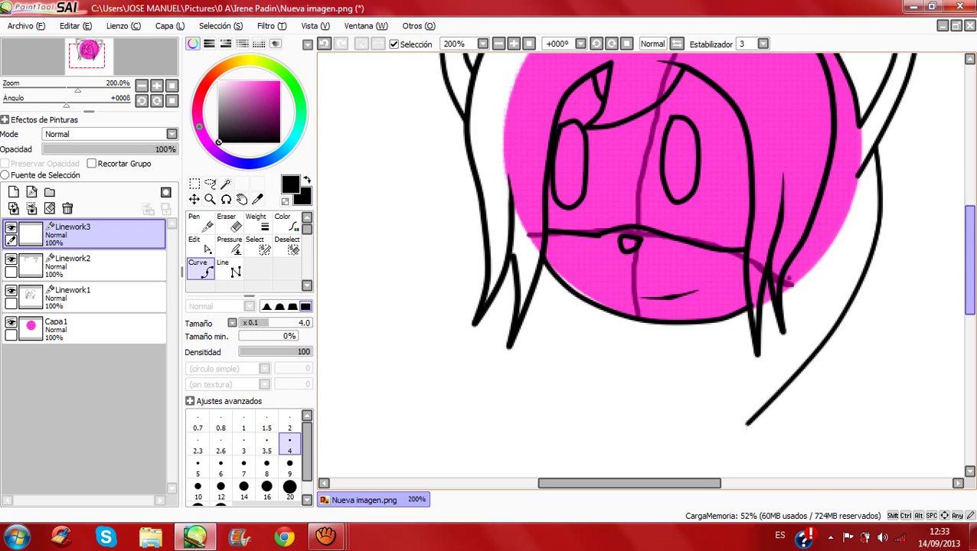
Step: Extend the back-hair curve on Linework3 down to a pointed tip, then turn it upward along the lock's inner side
{"action": "left_click_drag", "start_coordinate": [969, 288], "coordinate": [969, 322]}
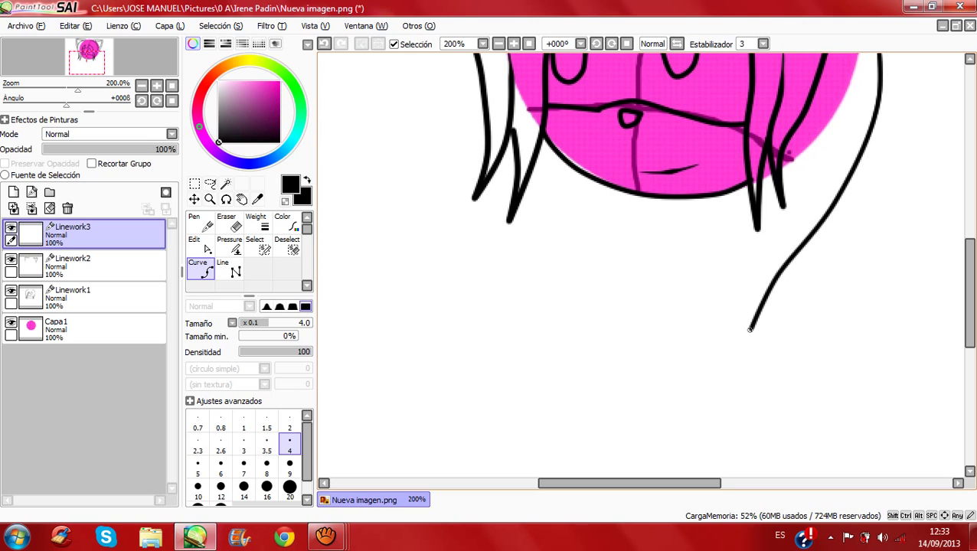
{"action": "left_click", "coordinate": [722, 392]}
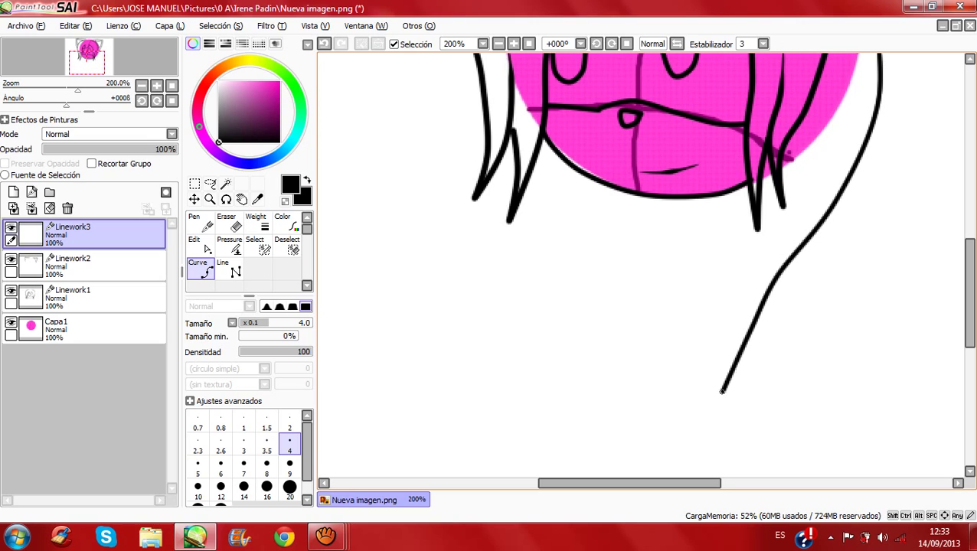
{"action": "double_click", "coordinate": [731, 394]}
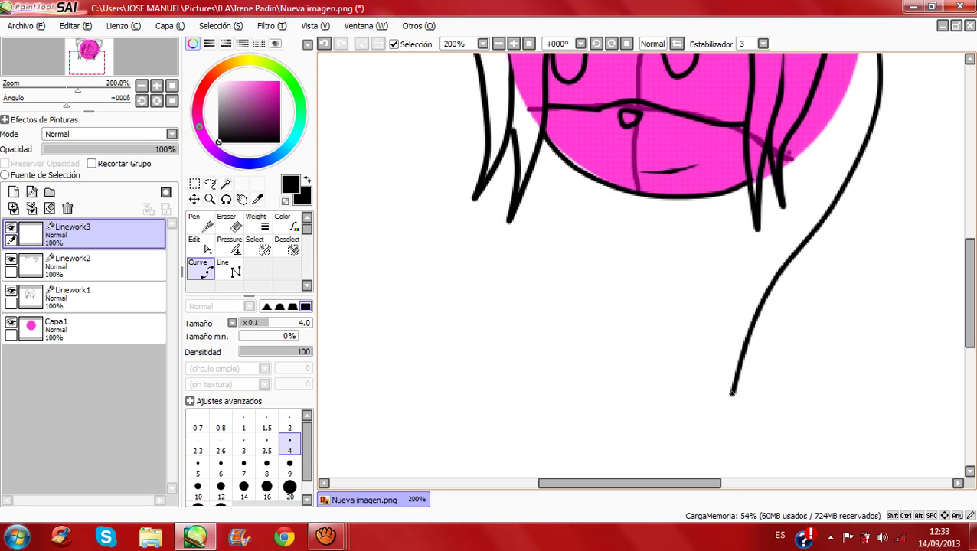
{"action": "left_click", "coordinate": [727, 334]}
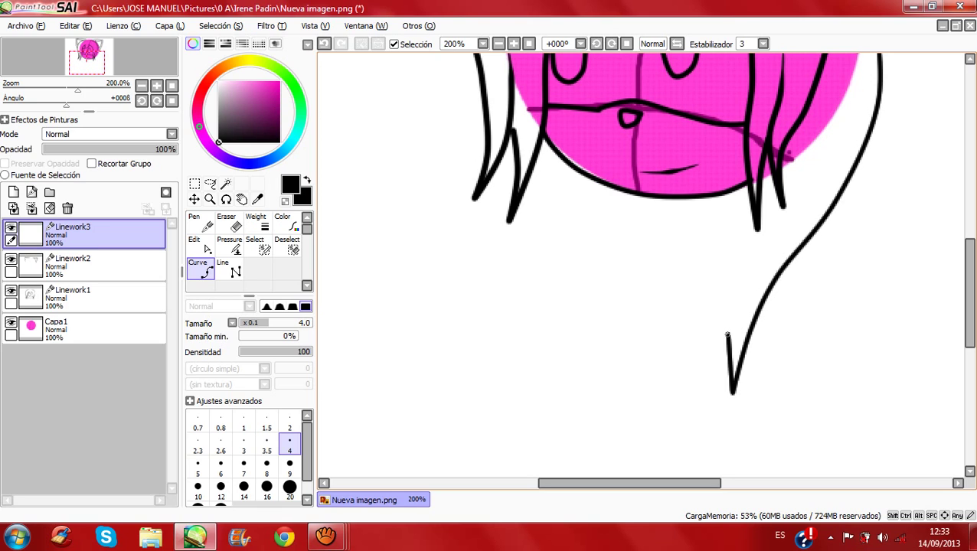
{"action": "left_click", "coordinate": [741, 258]}
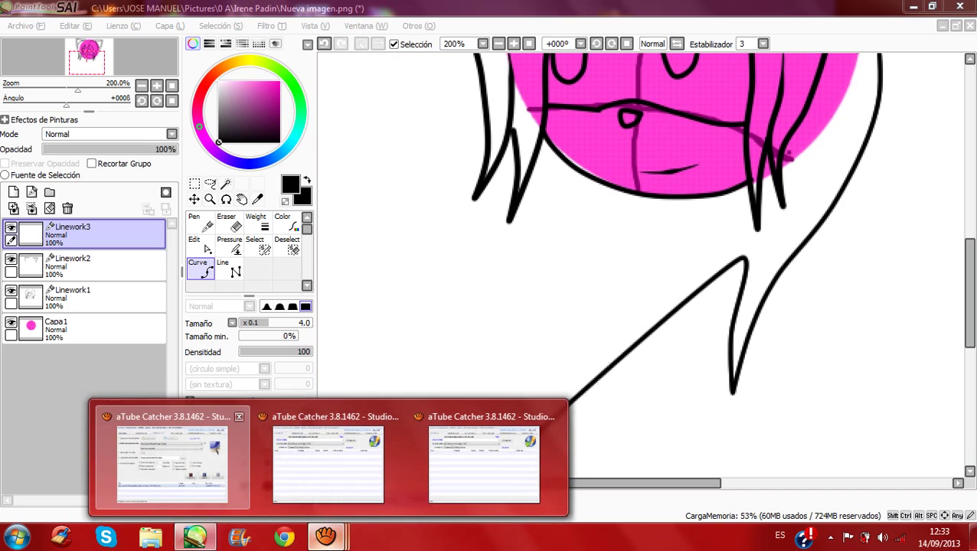
{"action": "left_click", "coordinate": [326, 538]}
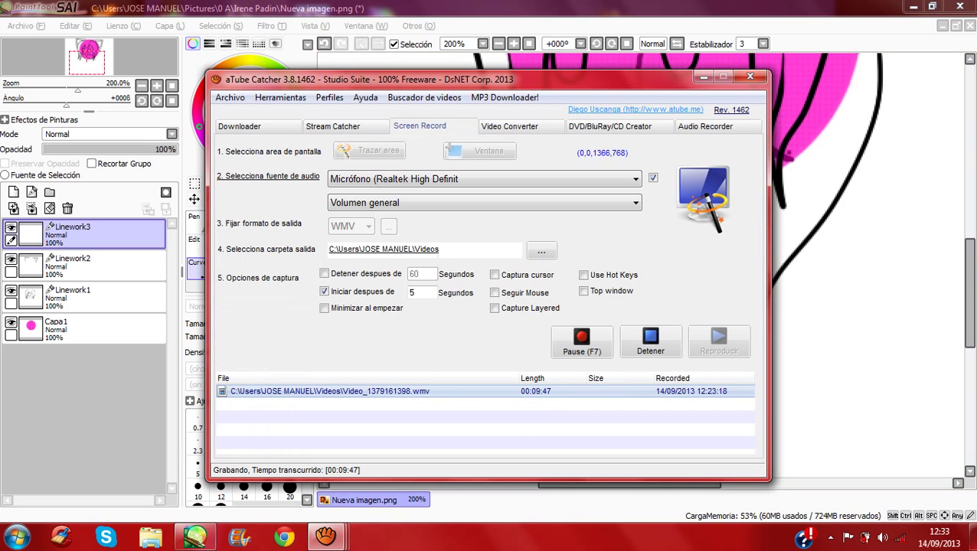
{"action": "left_click", "coordinate": [651, 342]}
{"action": "left_click", "coordinate": [703, 77]}
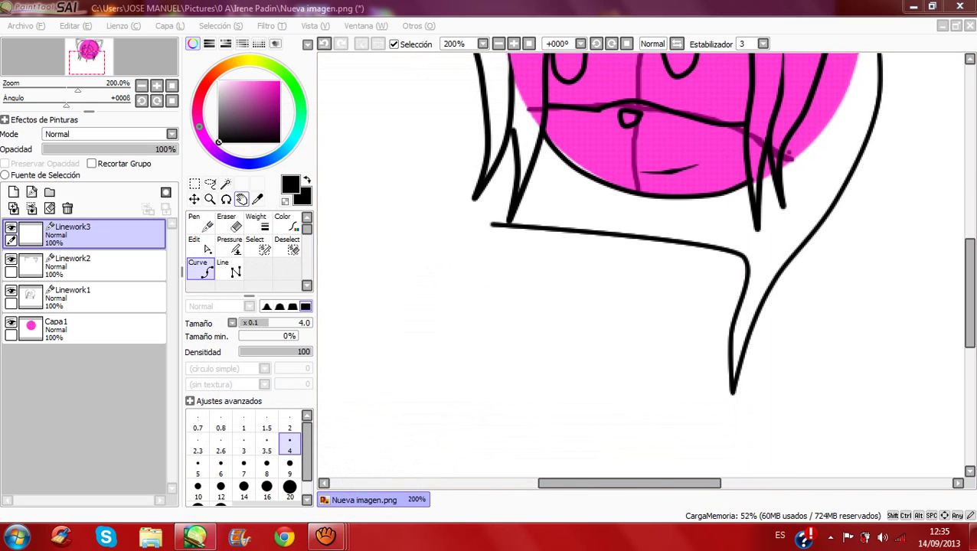
Step: End the back-hair curve at the top of the lock's inner edge, discarding the segment trailing across to the opposite hair
{"action": "left_click", "coordinate": [241, 199]}
{"action": "left_click_drag", "start_coordinate": [491, 225], "coordinate": [484, 184]}
{"action": "key", "text": "ctrl+z"}
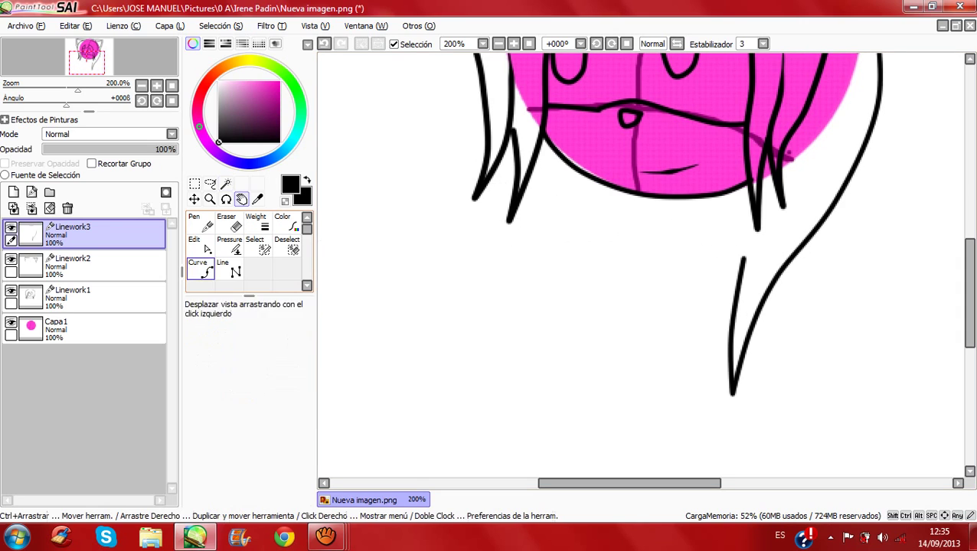
Step: Draw a second back-hair curve on Linework3 from the first lock's inner edge down and inward to near the canvas's bottom edge
{"action": "left_click", "coordinate": [732, 317]}
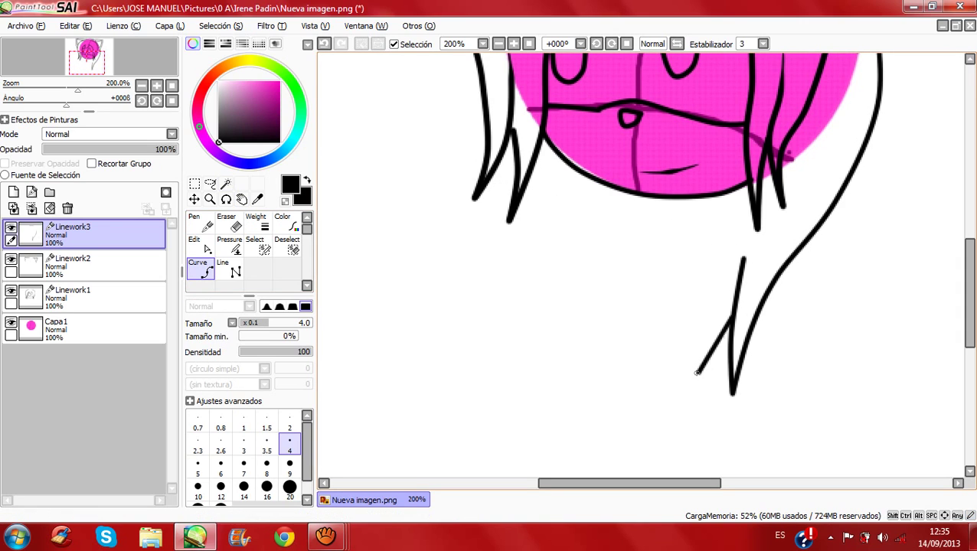
{"action": "left_click", "coordinate": [689, 371]}
{"action": "double_click", "coordinate": [663, 429]}
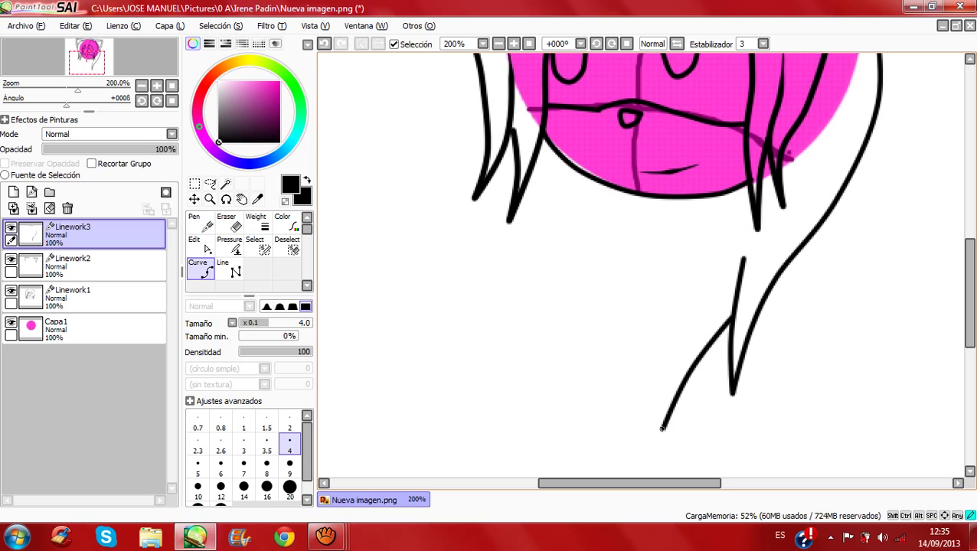
{"action": "left_click_drag", "start_coordinate": [970, 292], "coordinate": [970, 340]}
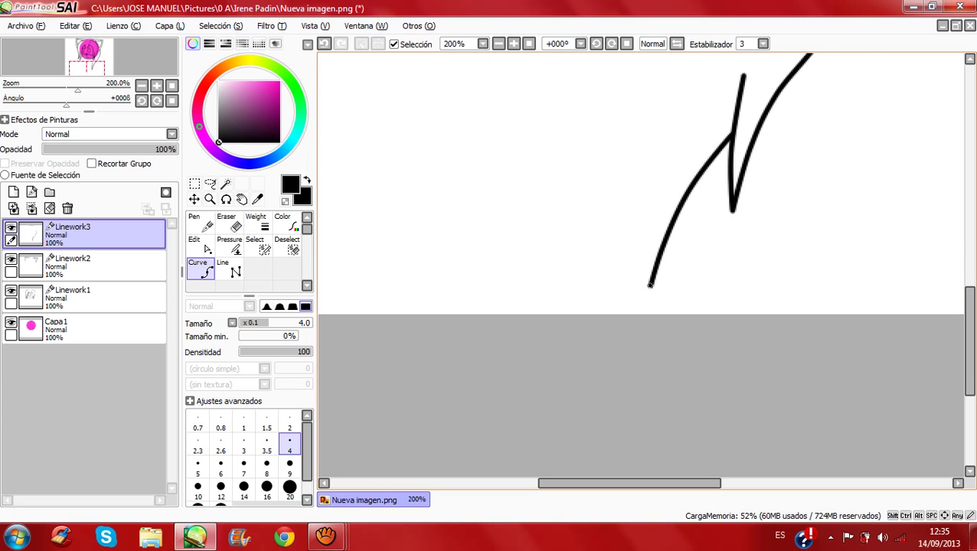
{"action": "left_click", "coordinate": [616, 216]}
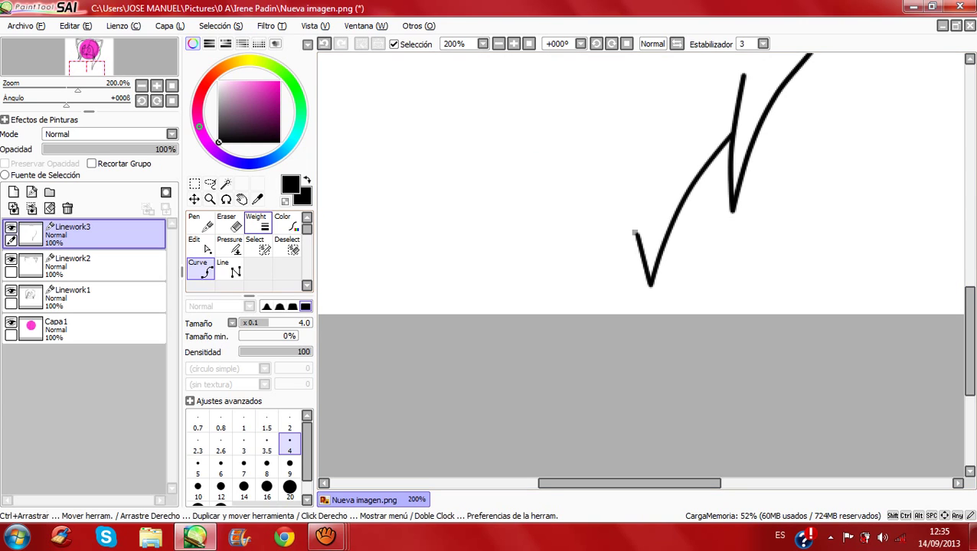
{"action": "left_click", "coordinate": [242, 199]}
{"action": "mouse_move", "coordinate": [640, 230]}
{"action": "left_mouse_down"}
{"action": "mouse_move", "coordinate": [640, 308]}
{"action": "mouse_move", "coordinate": [601, 426]}
{"action": "left_mouse_up"}
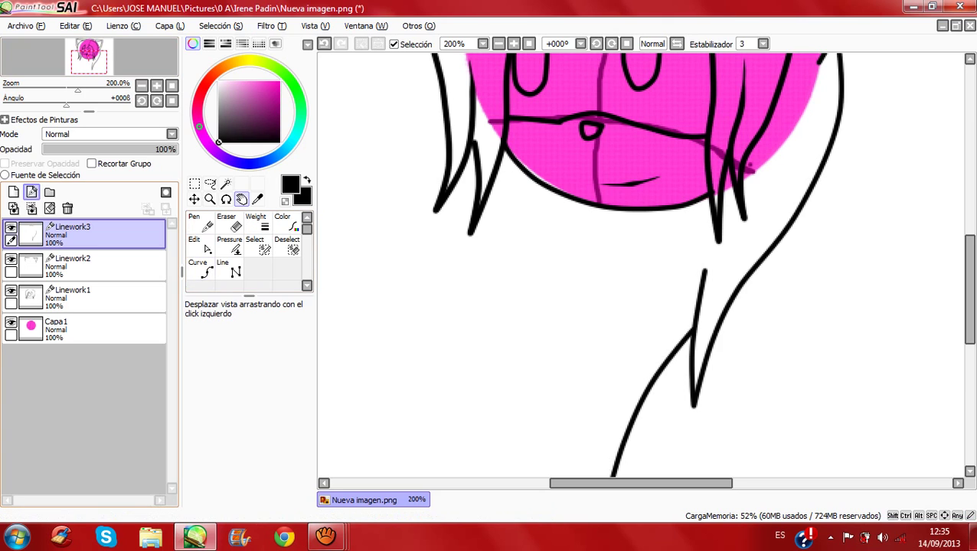
Step: Add a new linework layer above Linework3 and draw a short curve below the jaw for the neck's right side
{"action": "left_click", "coordinate": [32, 192]}
{"action": "left_click", "coordinate": [30, 192]}
{"action": "left_click", "coordinate": [201, 268]}
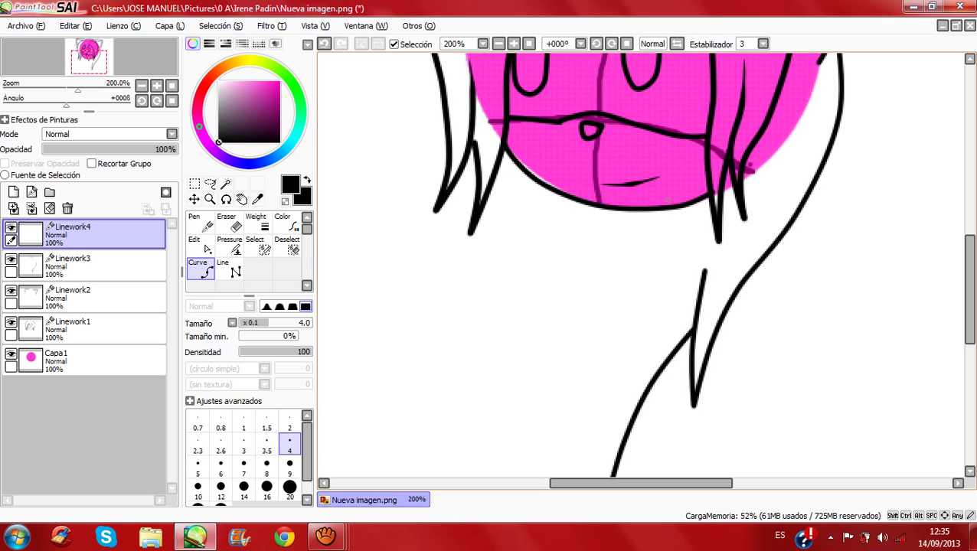
{"action": "left_click", "coordinate": [698, 202]}
{"action": "left_click", "coordinate": [676, 229]}
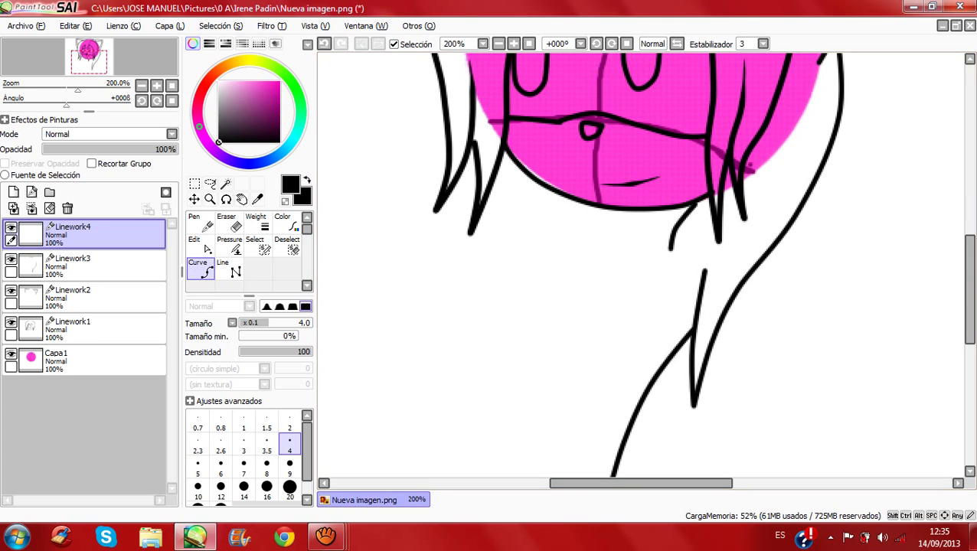
{"action": "left_click", "coordinate": [241, 199]}
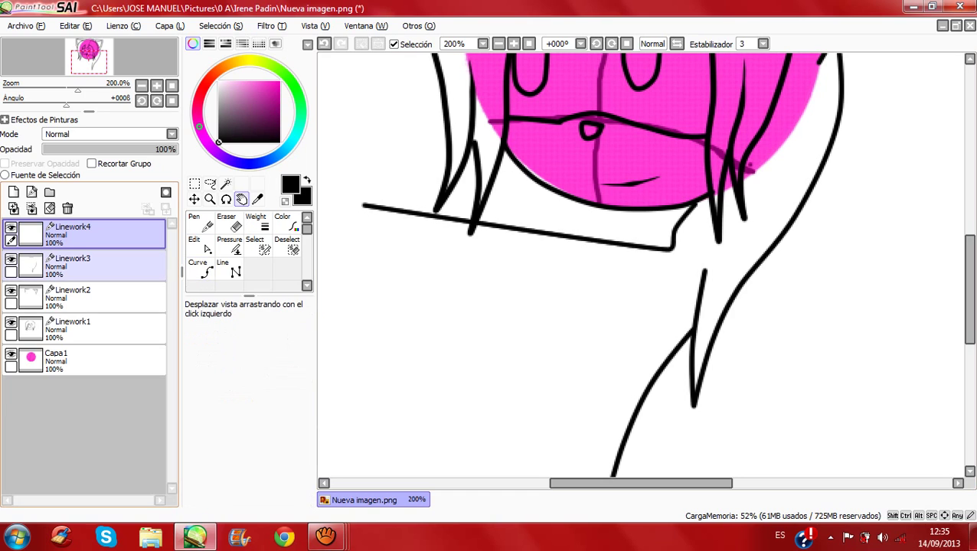
{"action": "key", "text": "Escape"}
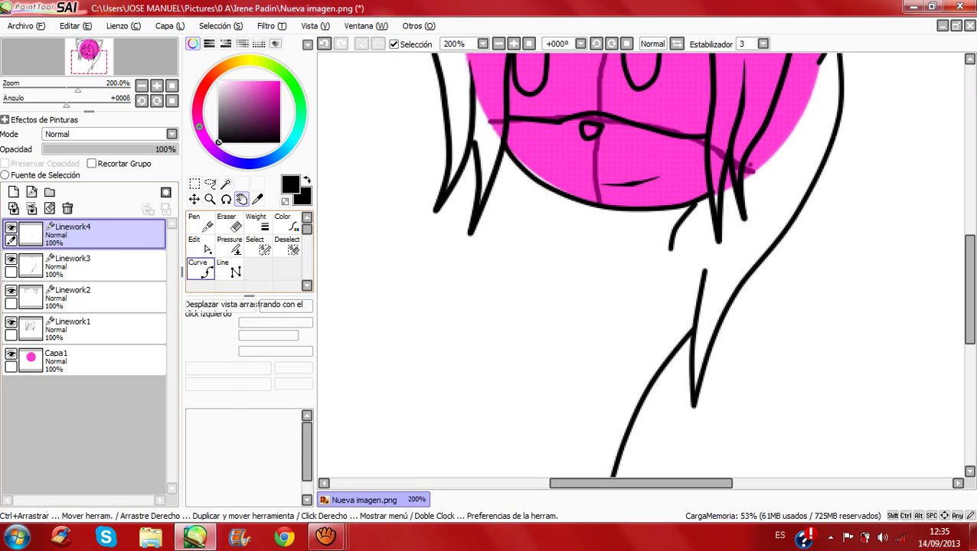
Step: Draw a short matching curve down from the chin on Linework4 for the neck's left side
{"action": "left_click", "coordinate": [201, 268]}
{"action": "left_click", "coordinate": [577, 202]}
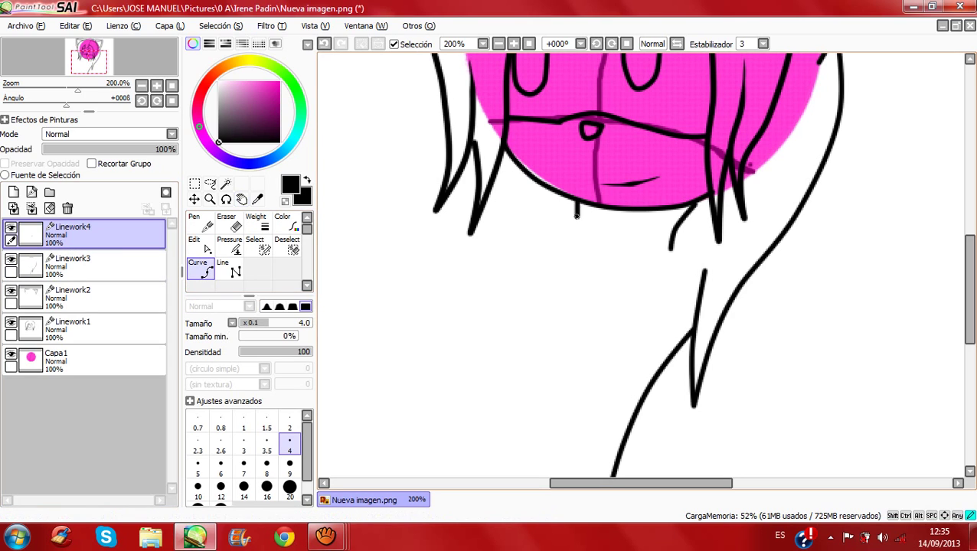
{"action": "left_click", "coordinate": [579, 218]}
{"action": "left_click", "coordinate": [573, 240]}
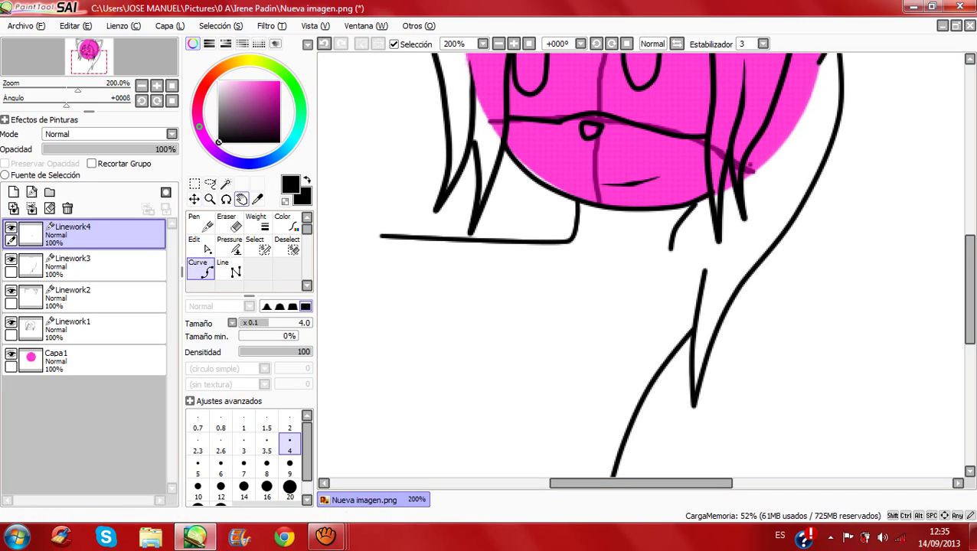
{"action": "left_click", "coordinate": [242, 199]}
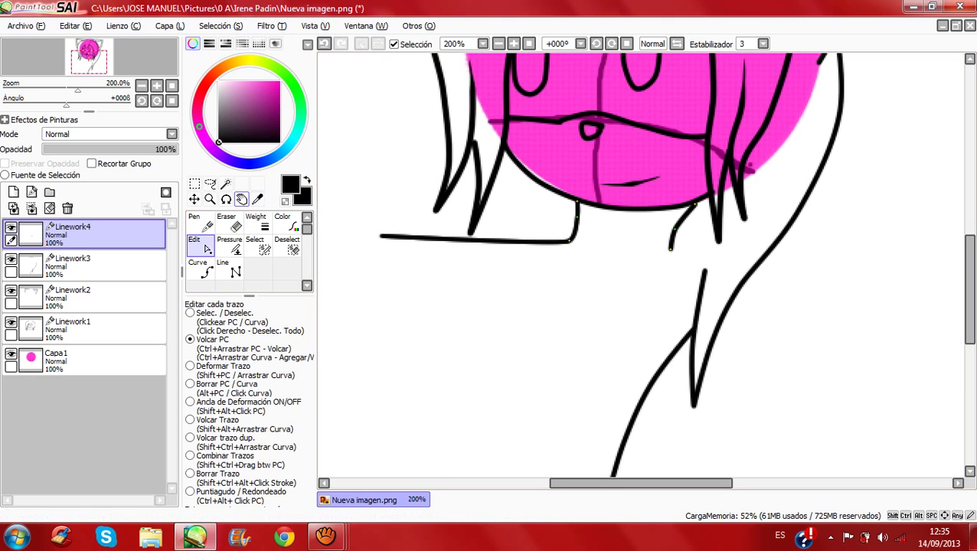
Step: Add a new linework layer above Linework4, ready for curve drawing
{"action": "left_click", "coordinate": [32, 192]}
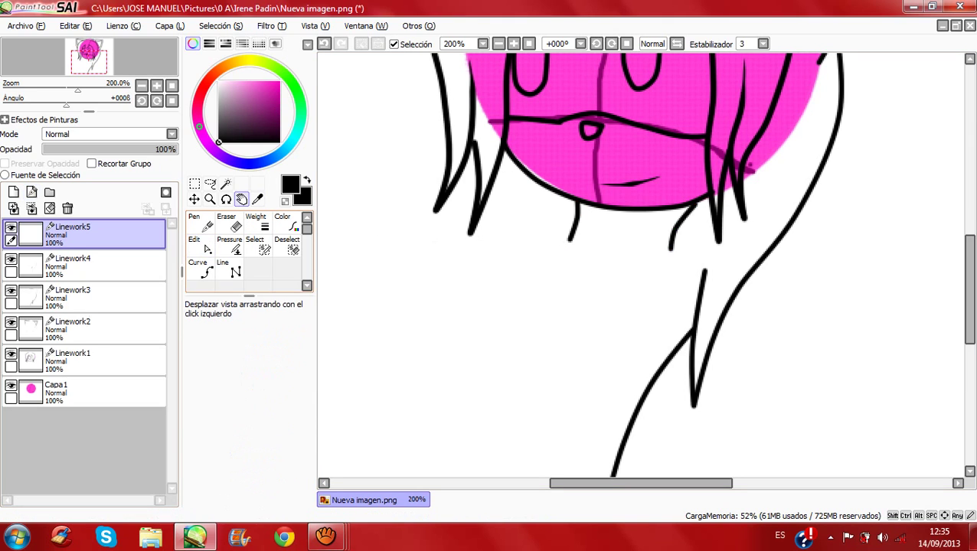
{"action": "left_click", "coordinate": [201, 268]}
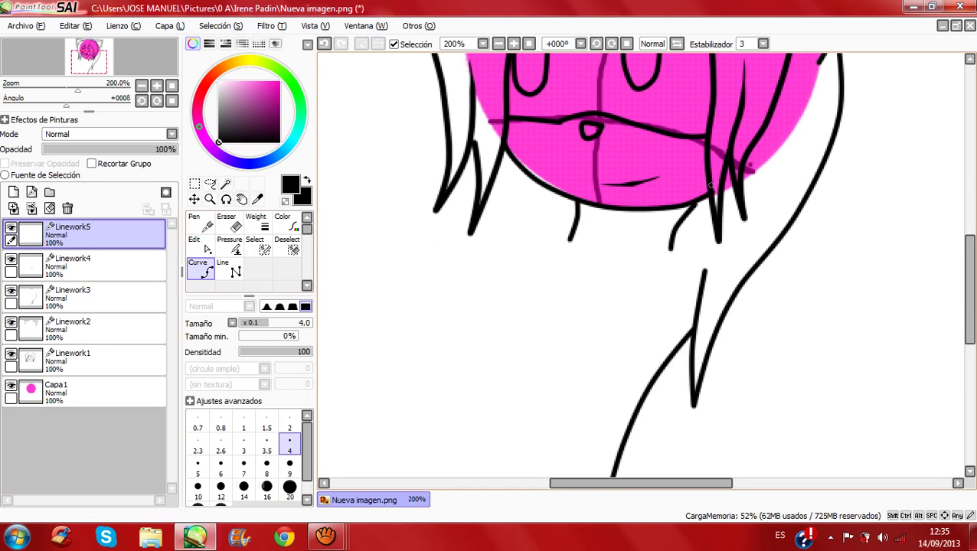
Step: Try a hooked curve on Linework5 rising from between the neck lines to the jaw's right side
{"action": "left_click", "coordinate": [643, 256]}
{"action": "left_click", "coordinate": [670, 216]}
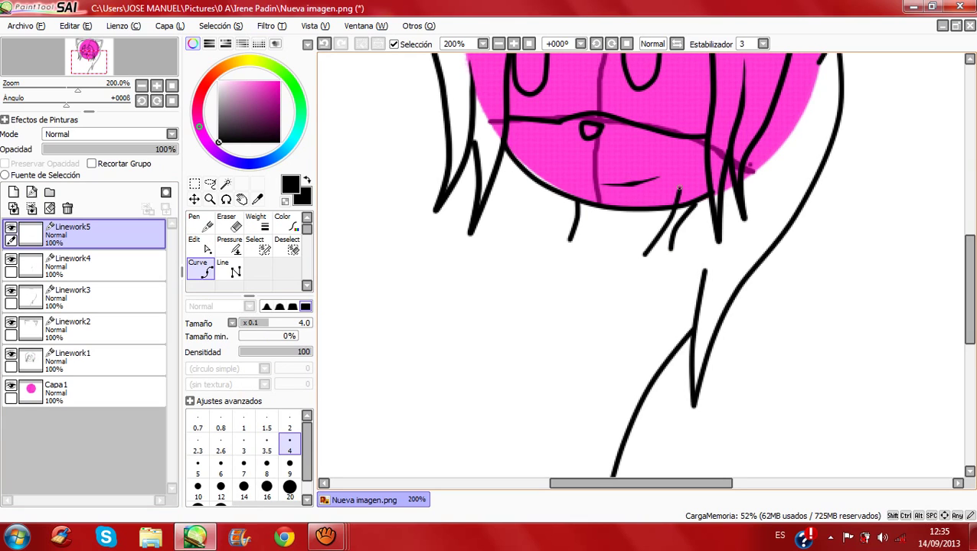
{"action": "left_click", "coordinate": [679, 188]}
{"action": "key", "text": "space"}
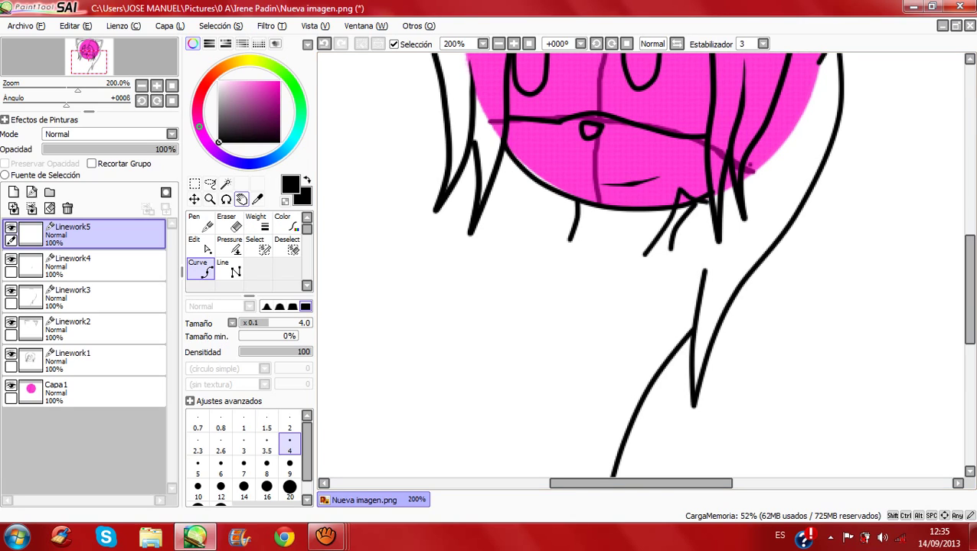
{"action": "left_click", "coordinate": [241, 199]}
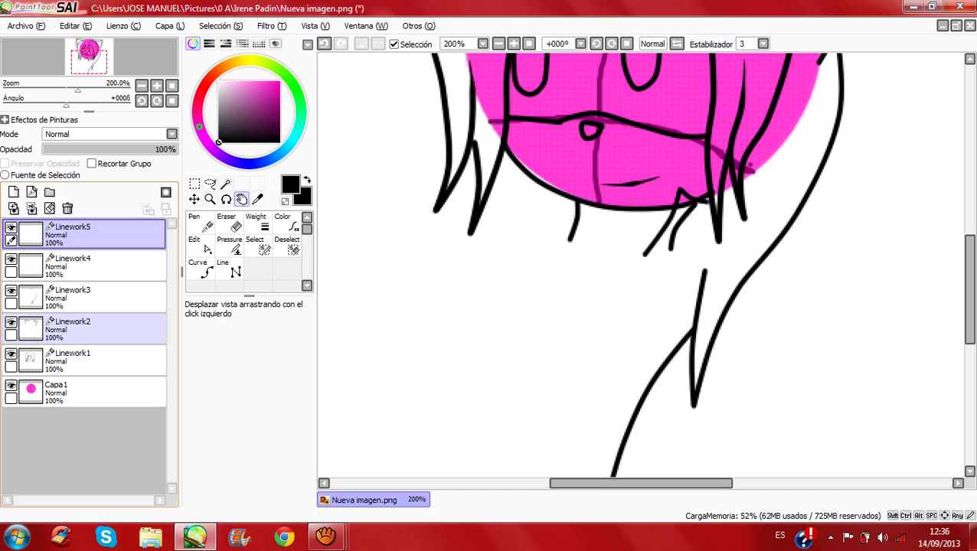
Step: Hide the Linework3, Linework2 and Linework1 layers
{"action": "left_click", "coordinate": [11, 291]}
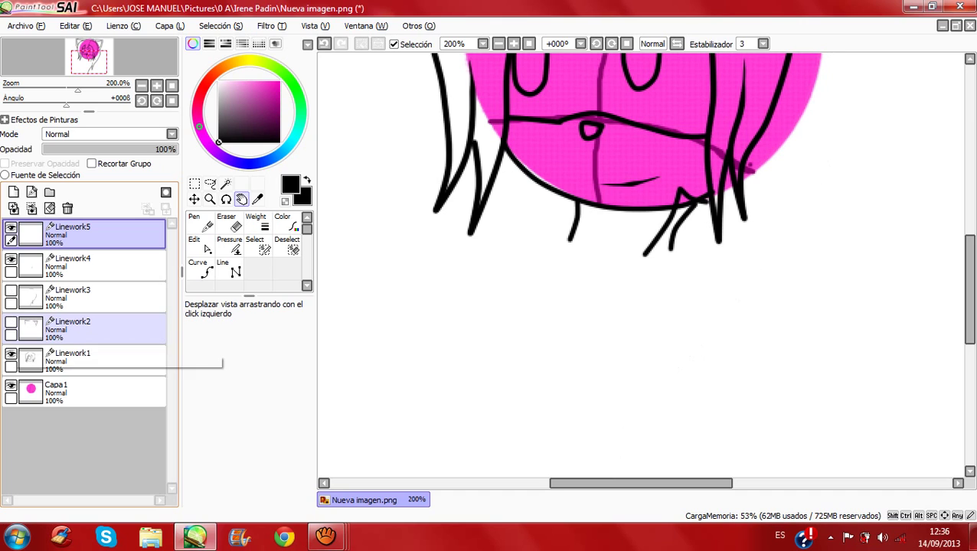
{"action": "left_click", "coordinate": [11, 353]}
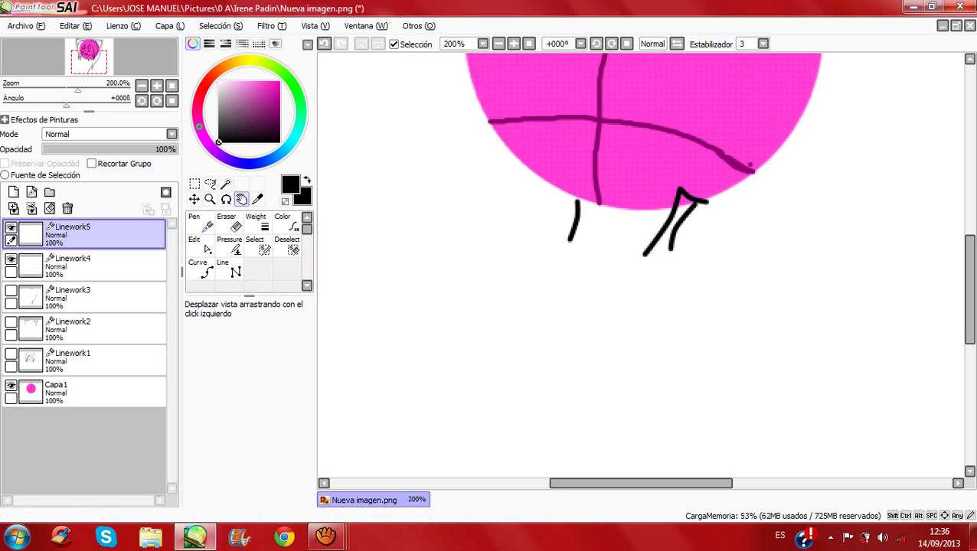
Step: Undo the hooked trial curve on Linework5
{"action": "key", "text": "ctrl+z"}
{"action": "key", "text": "ctrl+z"}
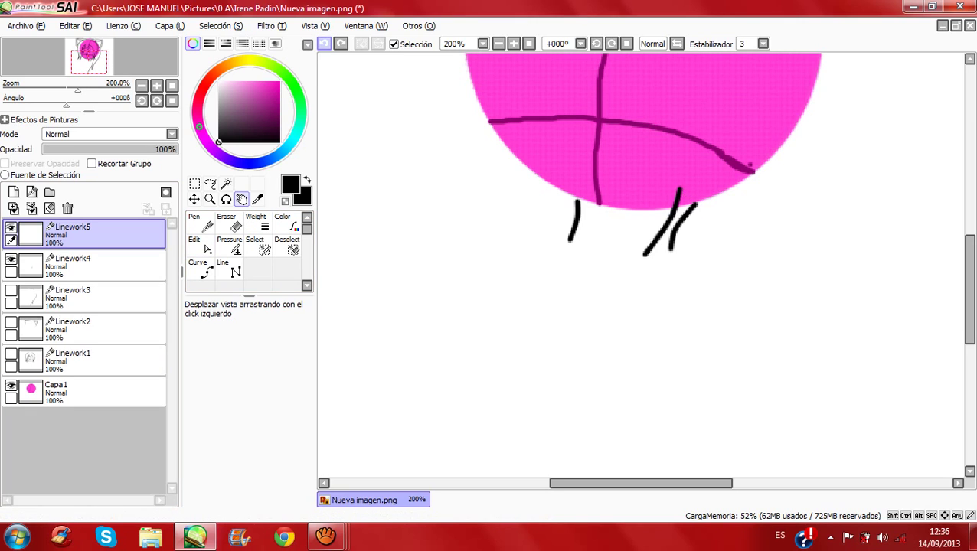
{"action": "key", "text": "ctrl+z"}
{"action": "key", "text": "ctrl+z"}
{"action": "key", "text": "ctrl+z"}
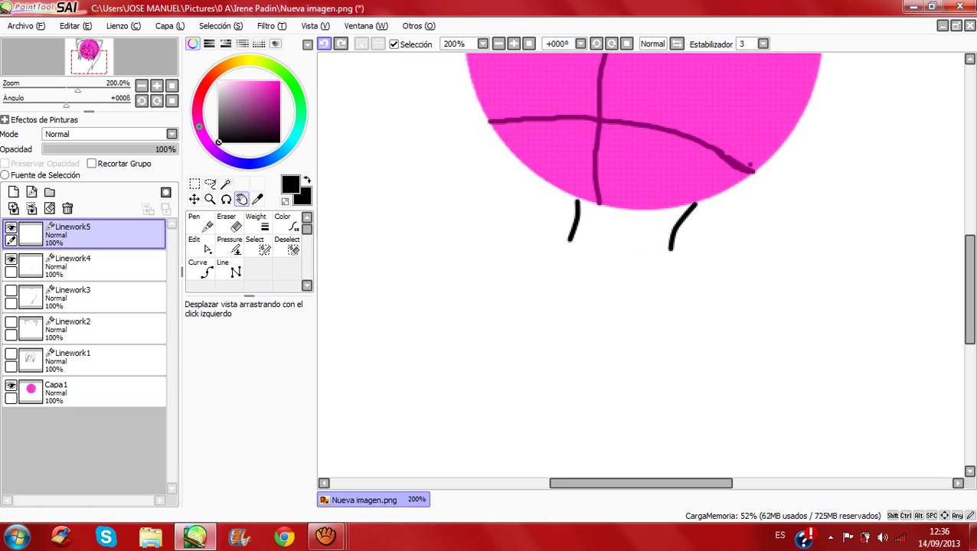
Step: Draw a long curve on Linework5 from the circle's lower edge between the neck lines, sweeping down and to the left
{"action": "left_click", "coordinate": [201, 268]}
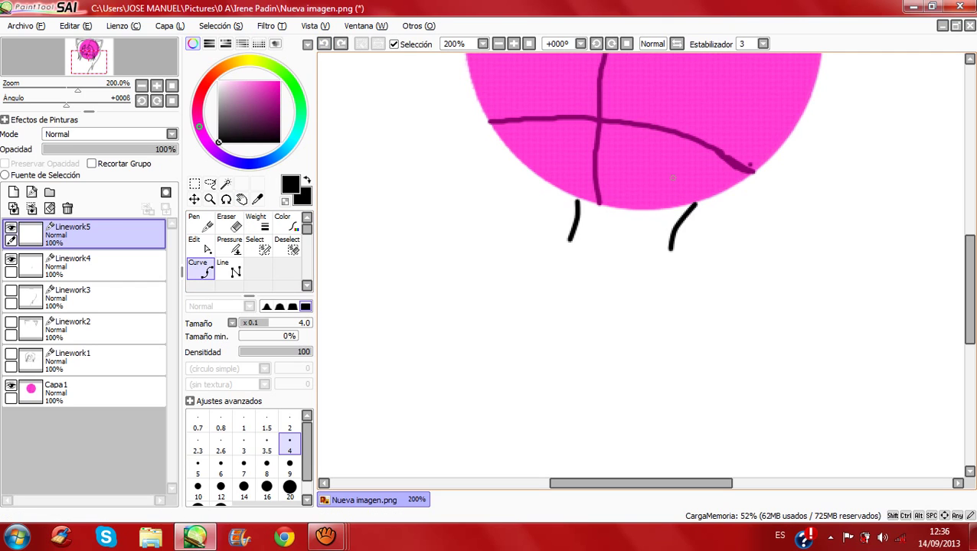
{"action": "left_click", "coordinate": [661, 187]}
{"action": "left_click", "coordinate": [656, 231]}
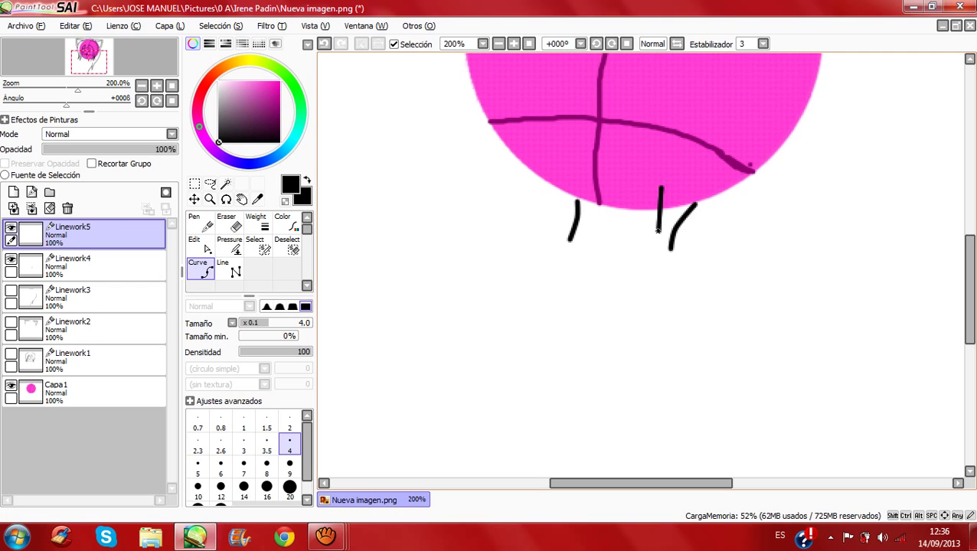
{"action": "left_click", "coordinate": [633, 317]}
{"action": "double_click", "coordinate": [632, 317]}
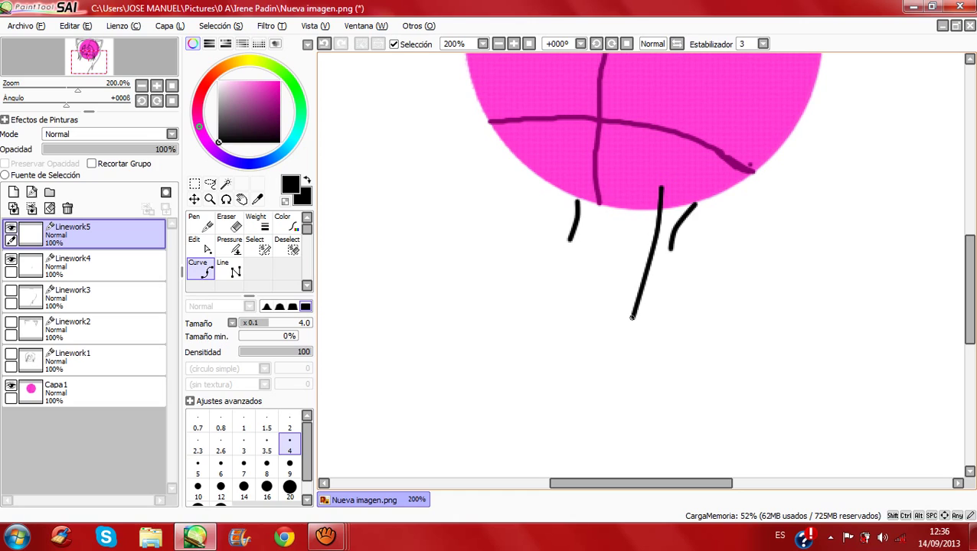
{"action": "left_click", "coordinate": [585, 417]}
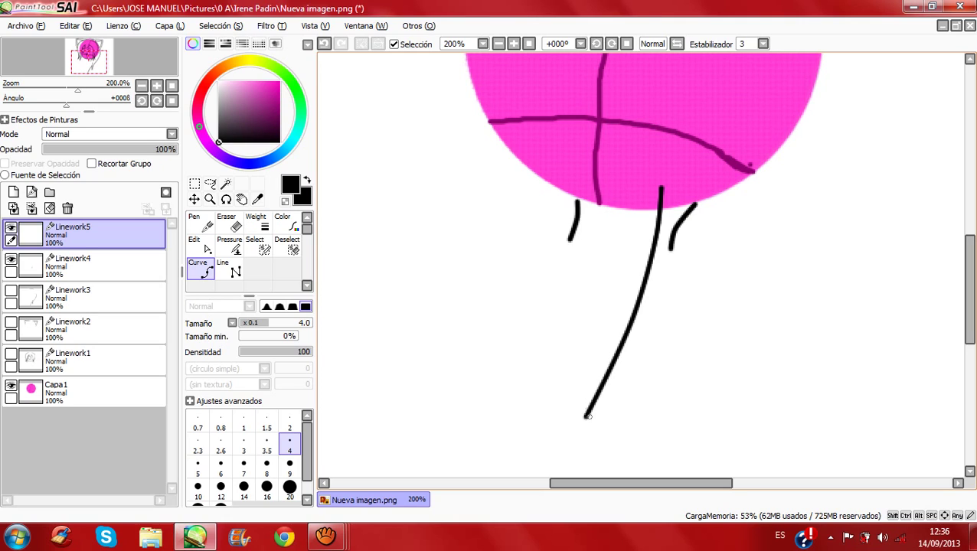
Step: Continue from the long curve's lower end with a short curved bottom edge, and raise a right side line from its corner toward the neck
{"action": "left_click", "coordinate": [587, 416]}
{"action": "left_click", "coordinate": [628, 420]}
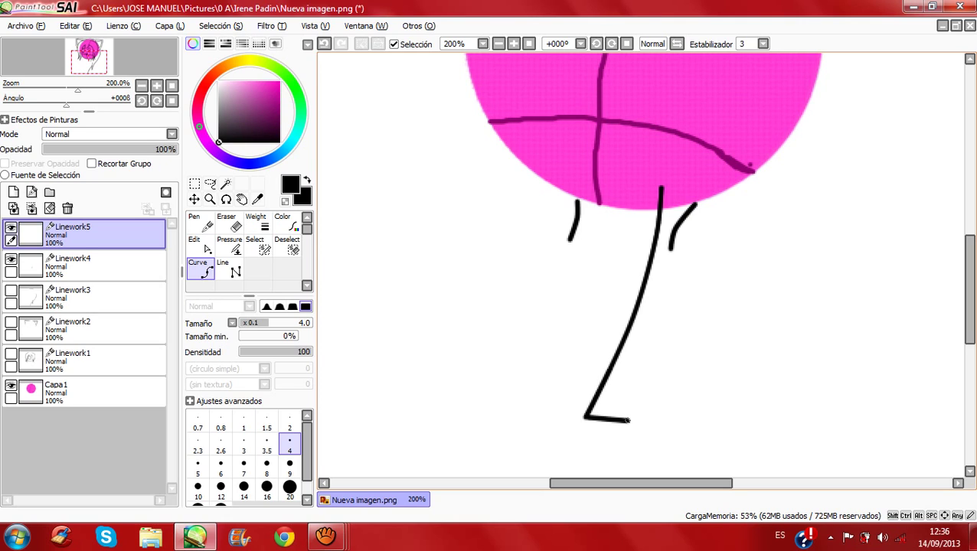
{"action": "double_click", "coordinate": [659, 440]}
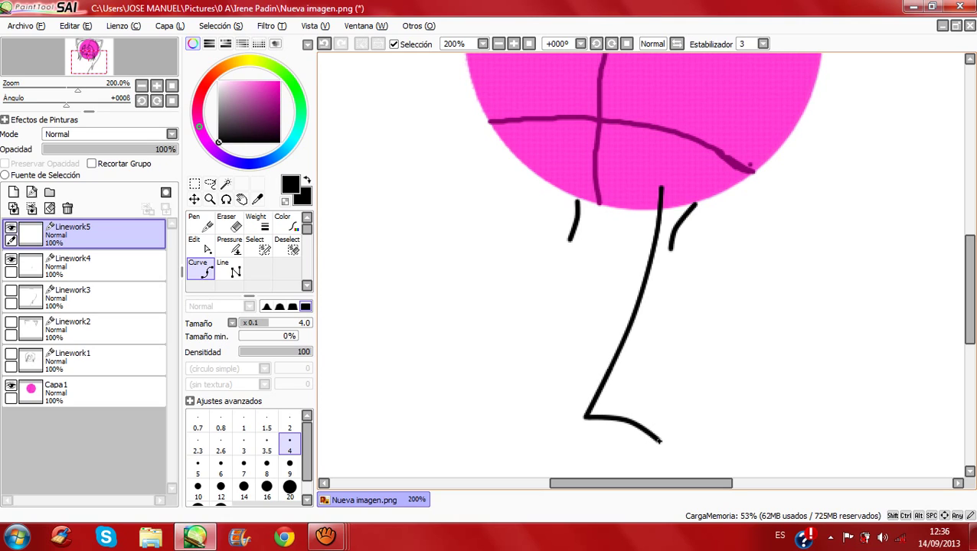
{"action": "left_click", "coordinate": [659, 440]}
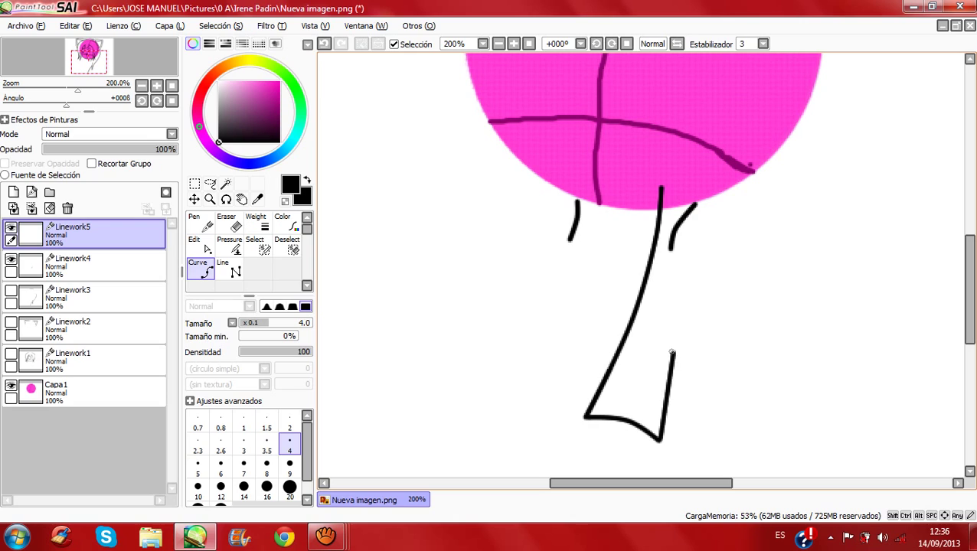
{"action": "left_click", "coordinate": [679, 289]}
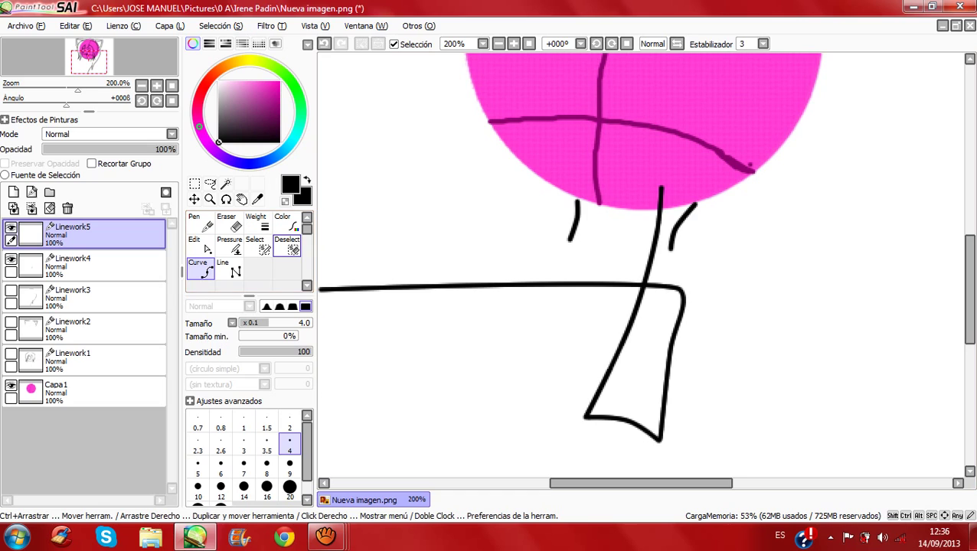
Step: Draw an angular collar flap around the right neck line and a short curve outside the left neck line on Linework5
{"action": "left_click", "coordinate": [660, 186]}
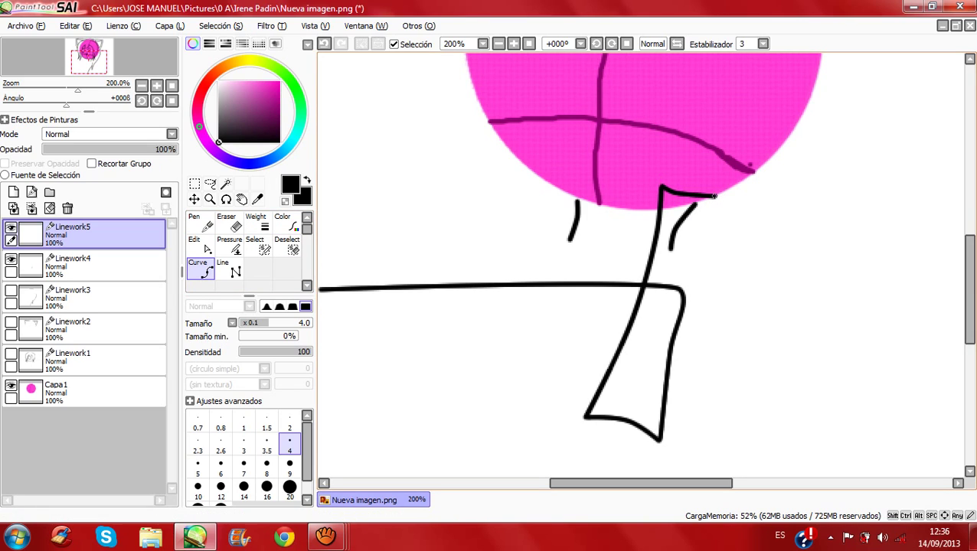
{"action": "left_click", "coordinate": [714, 197]}
{"action": "left_click", "coordinate": [699, 230]}
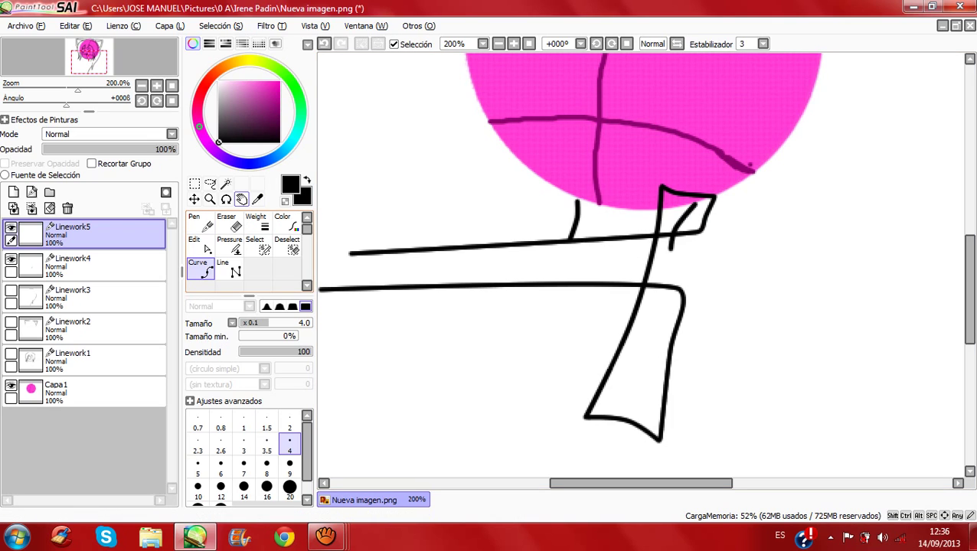
{"action": "left_click", "coordinate": [545, 181]}
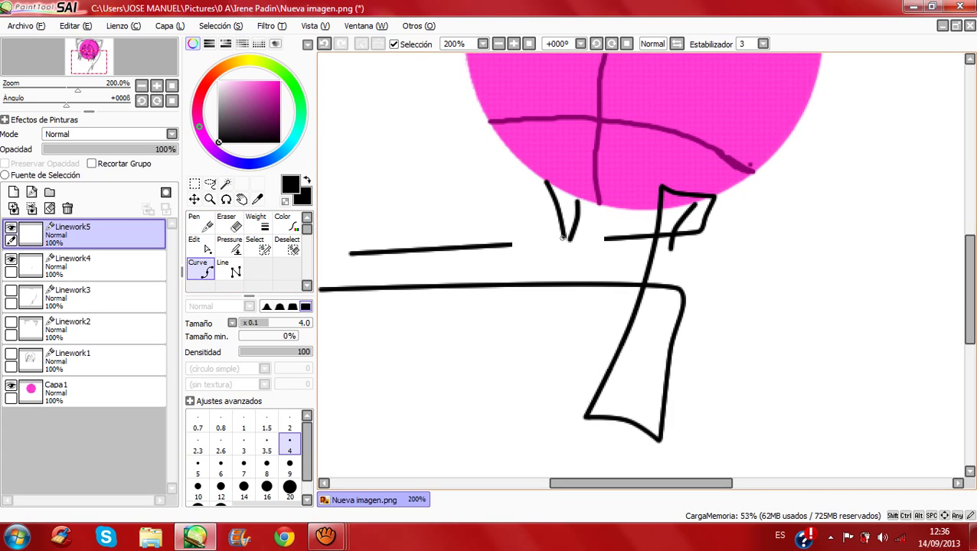
{"action": "left_click", "coordinate": [564, 238]}
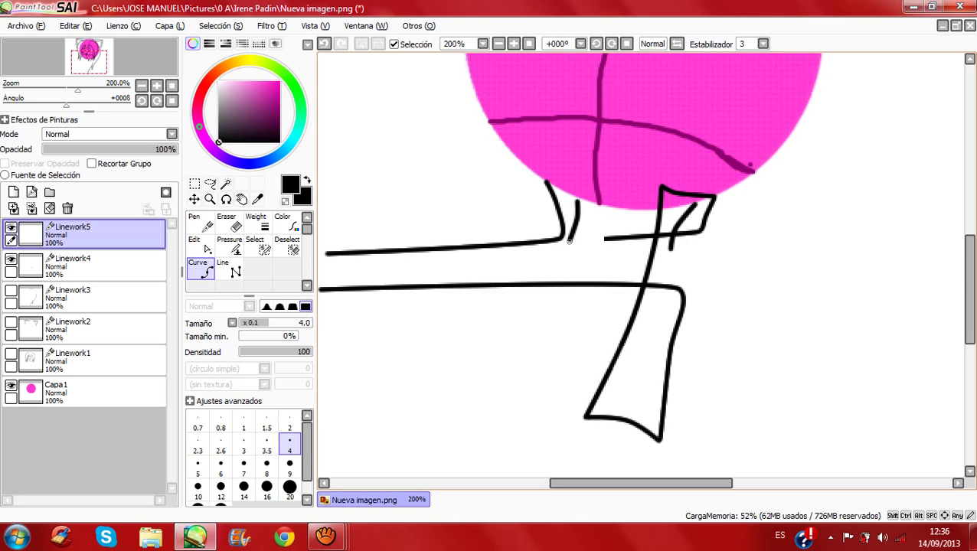
Step: Draw the left front edge below the neck with a short hem at its bottom on Linework5
{"action": "left_click", "coordinate": [553, 336]}
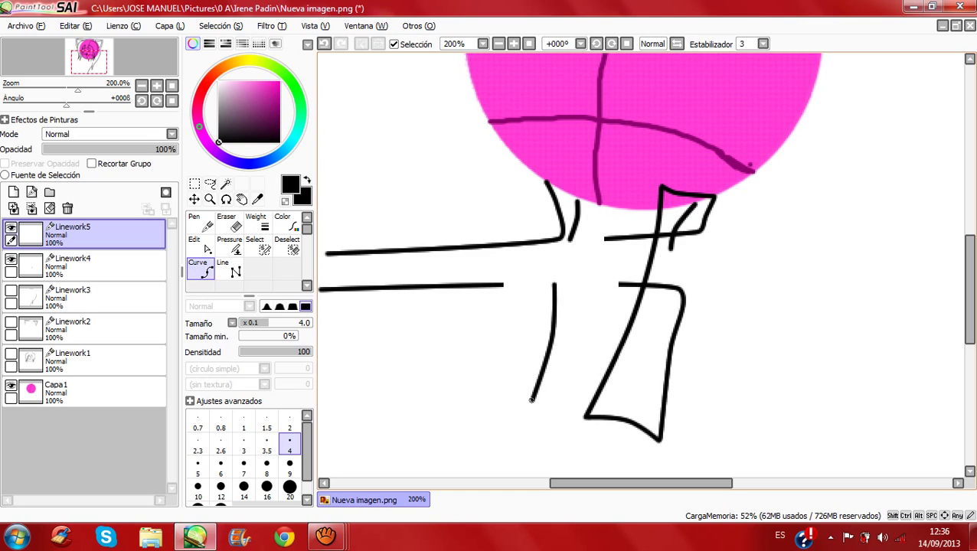
{"action": "left_click", "coordinate": [531, 400]}
{"action": "double_click", "coordinate": [561, 405]}
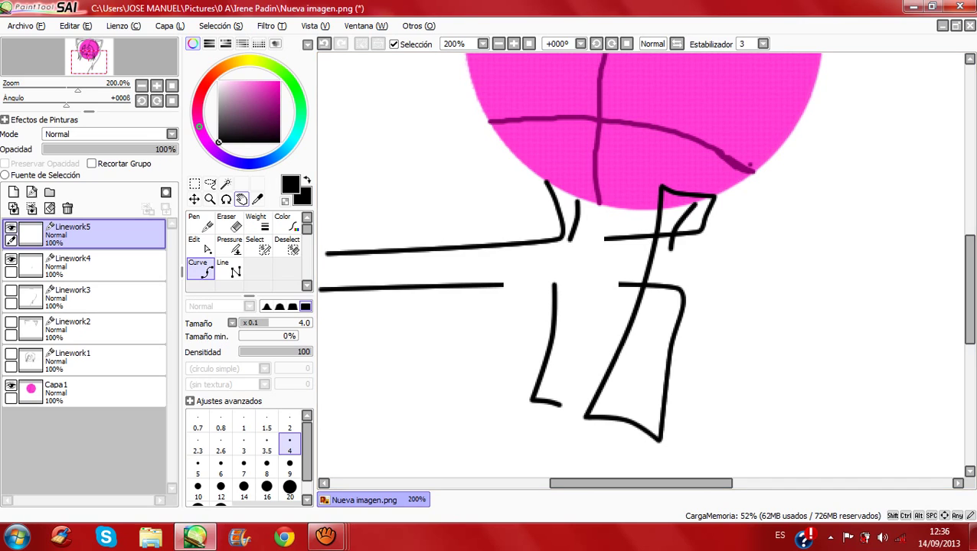
Step: Add a linework layer above Linework5 and draw a curve bulging left from the left neck line's end down past the left front edge's top
{"action": "left_click", "coordinate": [32, 192]}
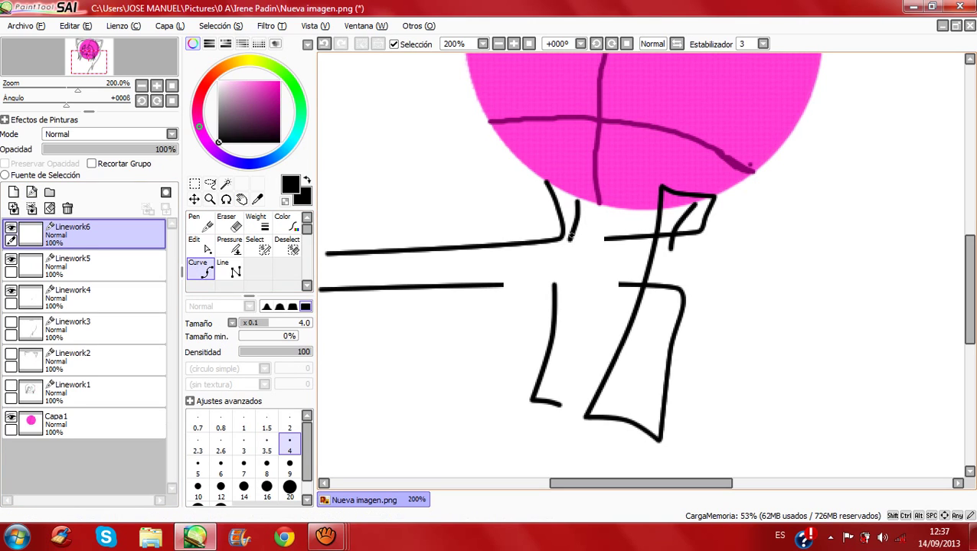
{"action": "left_click", "coordinate": [570, 239]}
{"action": "double_click", "coordinate": [548, 263]}
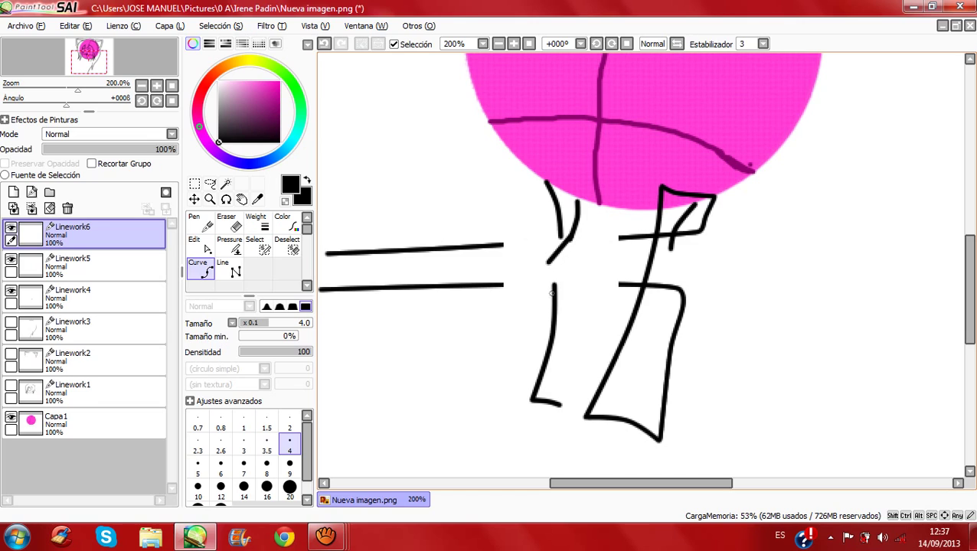
{"action": "left_click", "coordinate": [549, 294]}
{"action": "left_click", "coordinate": [571, 308]}
{"action": "double_click", "coordinate": [571, 308]}
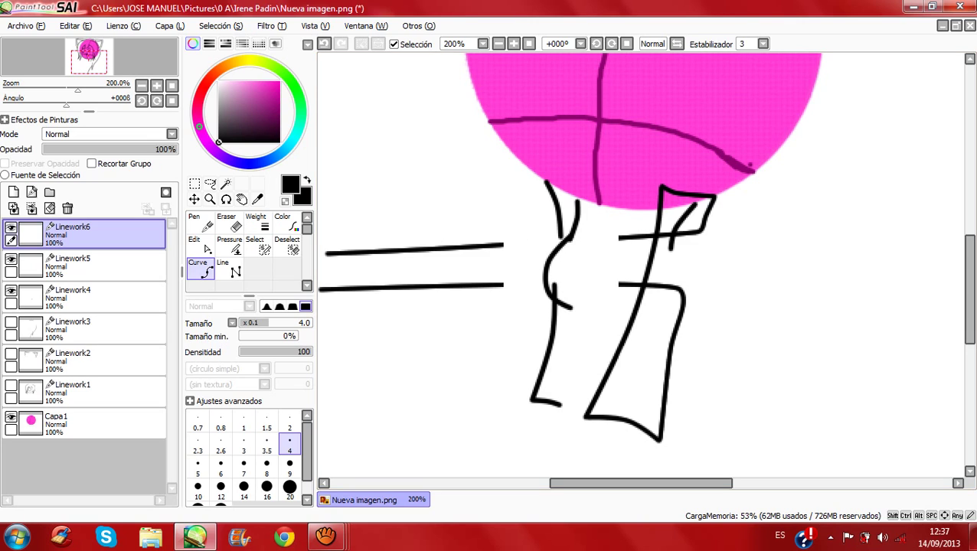
Step: Try a C-shaped curve on Linework6 between the left bulging curve and the long diagonal line
{"action": "key", "text": "ctrl+z"}
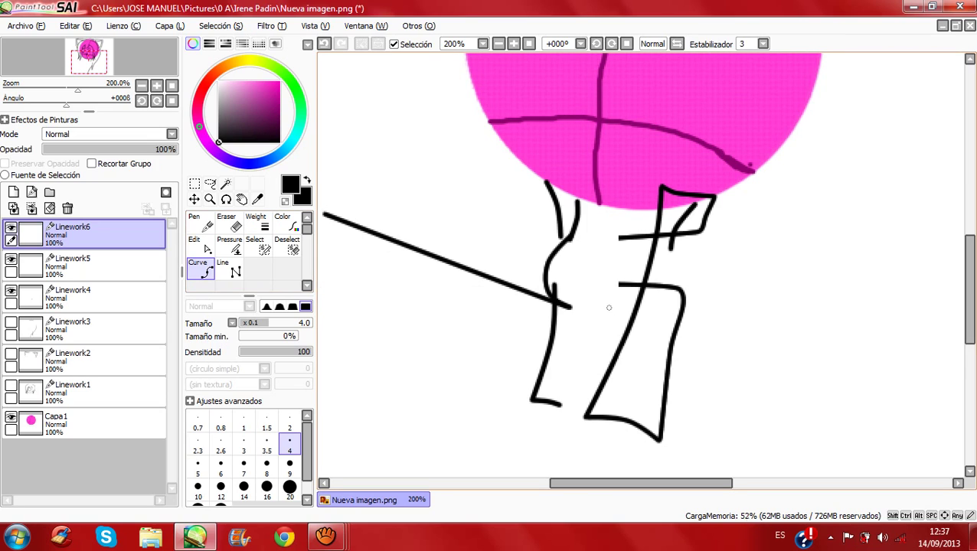
{"action": "key", "text": "ctrl+z"}
{"action": "left_click", "coordinate": [611, 310]}
{"action": "left_click", "coordinate": [589, 295]}
{"action": "double_click", "coordinate": [593, 269]}
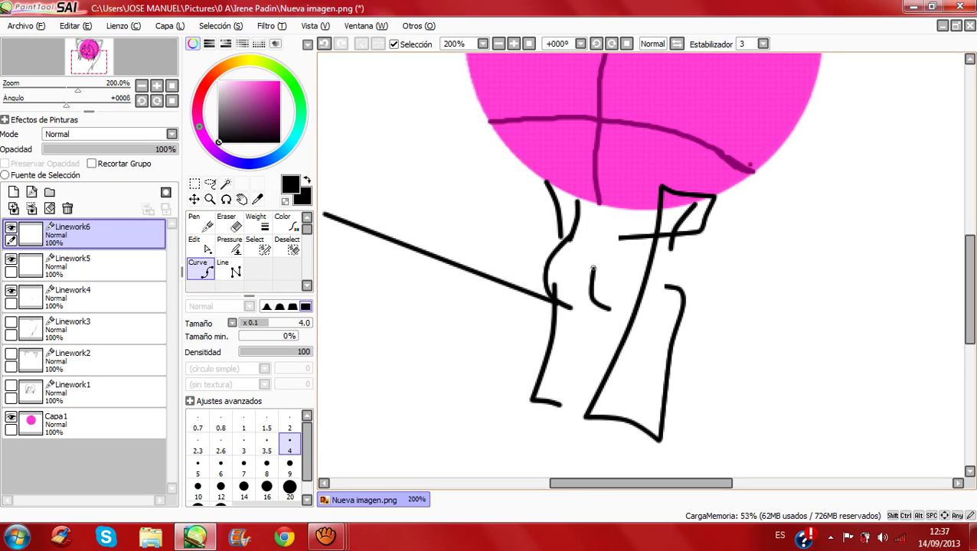
{"action": "left_click", "coordinate": [618, 247]}
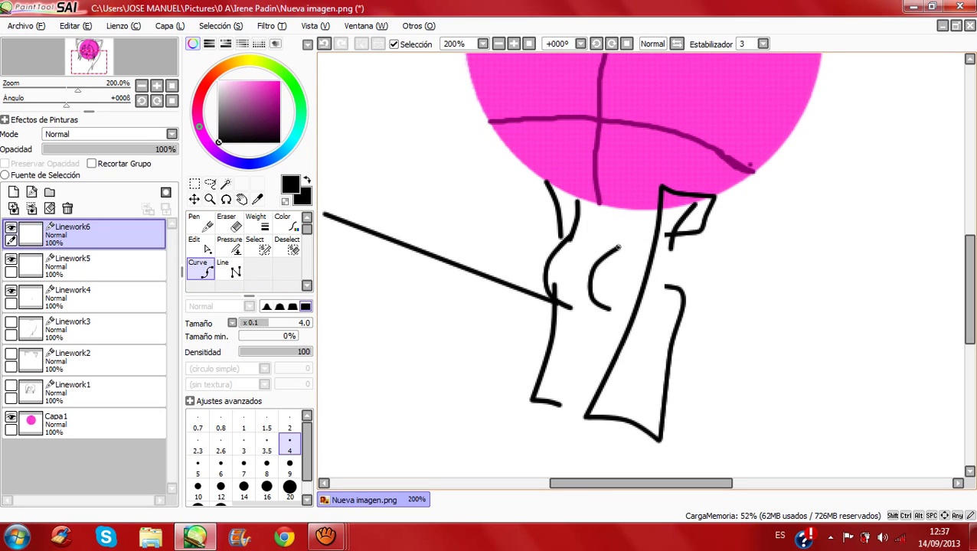
Step: Undo the trial C-shaped curve on Linework6
{"action": "left_click", "coordinate": [325, 44]}
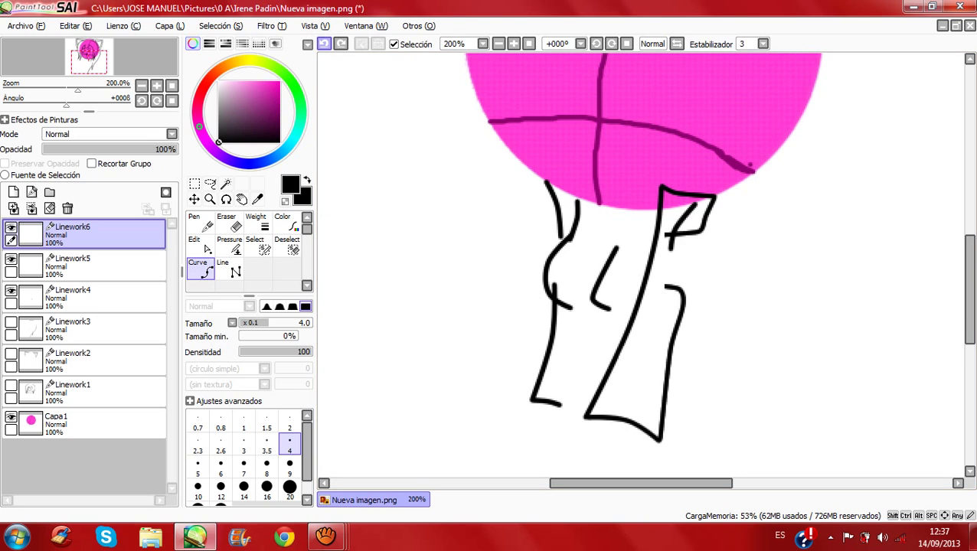
{"action": "left_click", "coordinate": [324, 43]}
{"action": "left_click", "coordinate": [325, 44]}
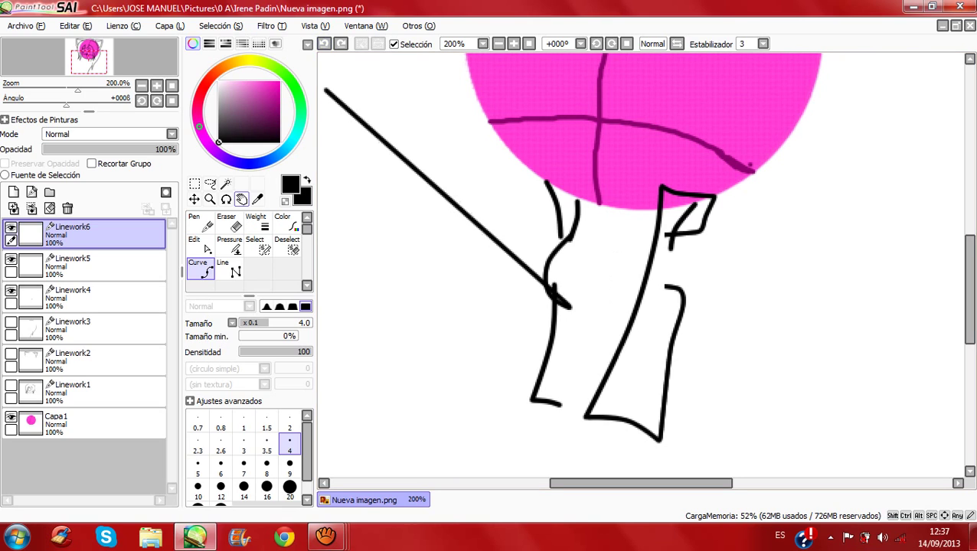
Step: Draw a rounded curve on Linework6 from right of the left bulge's lower end, across the long line and up below the right neck line
{"action": "left_click", "coordinate": [241, 199]}
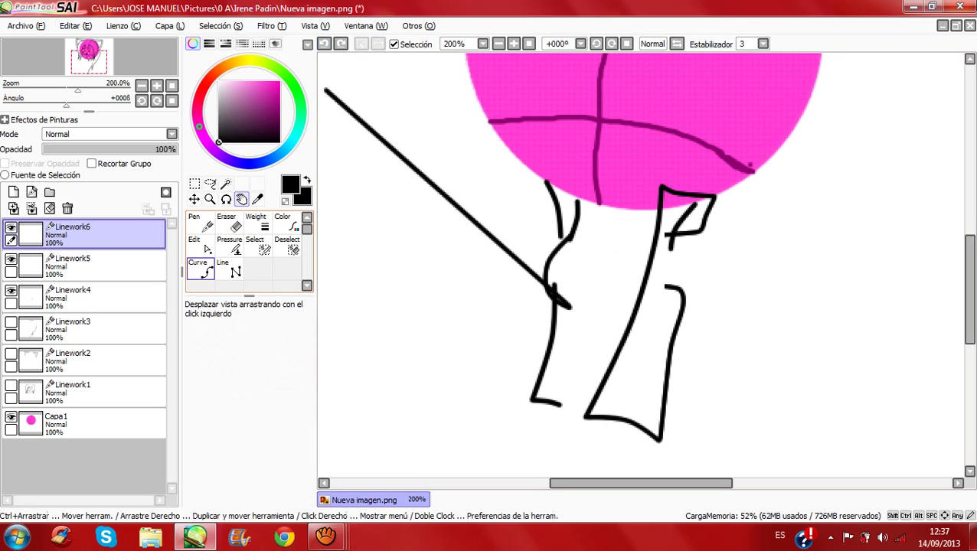
{"action": "left_click", "coordinate": [590, 307]}
{"action": "left_click", "coordinate": [630, 318]}
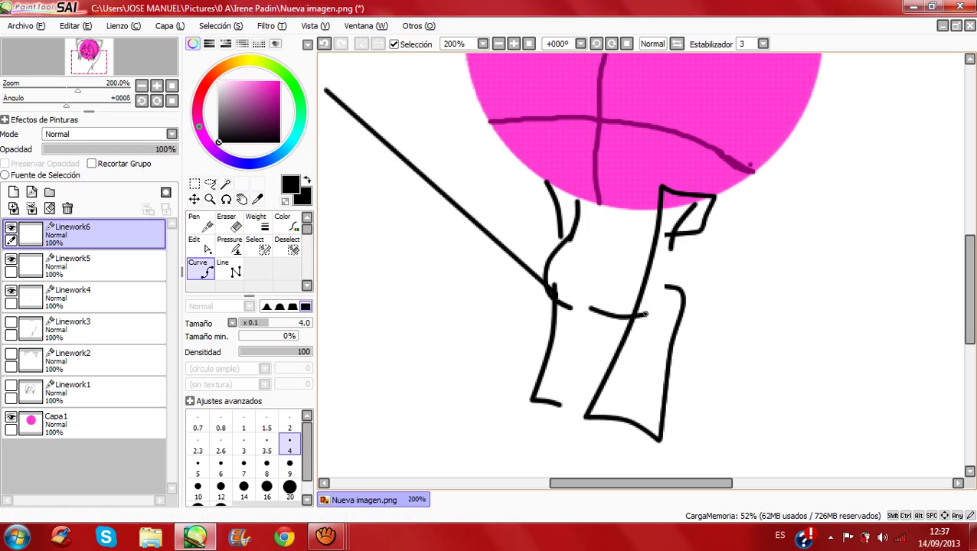
{"action": "key", "text": "ctrl+z"}
{"action": "left_click", "coordinate": [661, 290]}
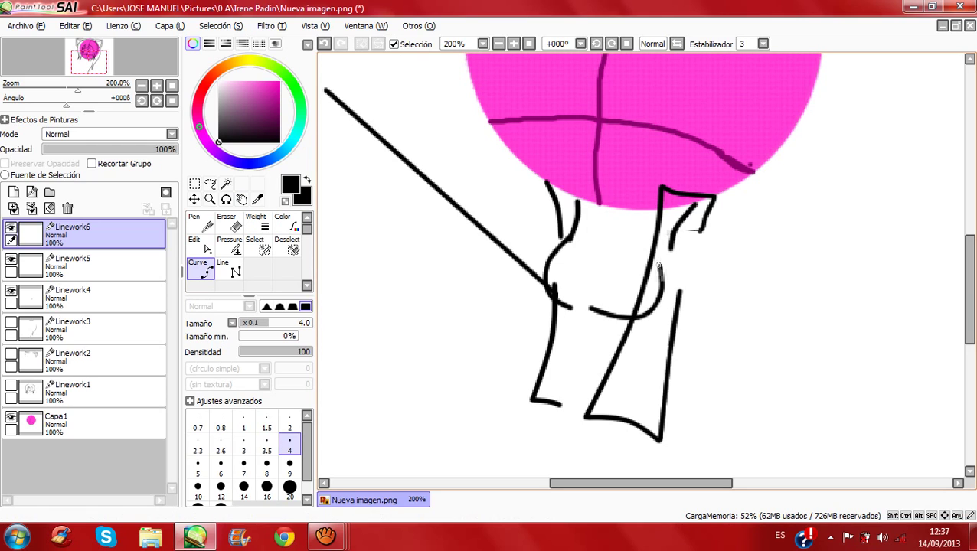
{"action": "left_click", "coordinate": [660, 265]}
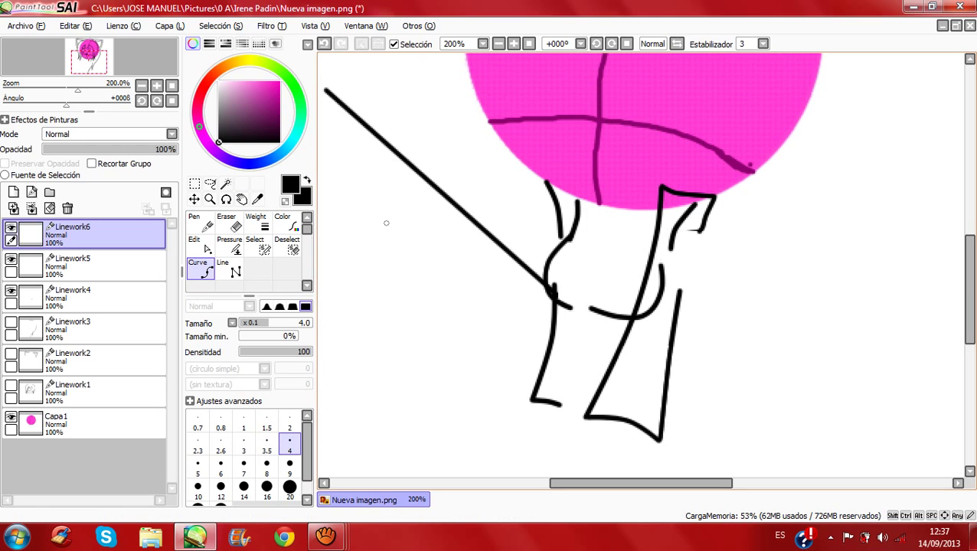
{"action": "left_click", "coordinate": [241, 199]}
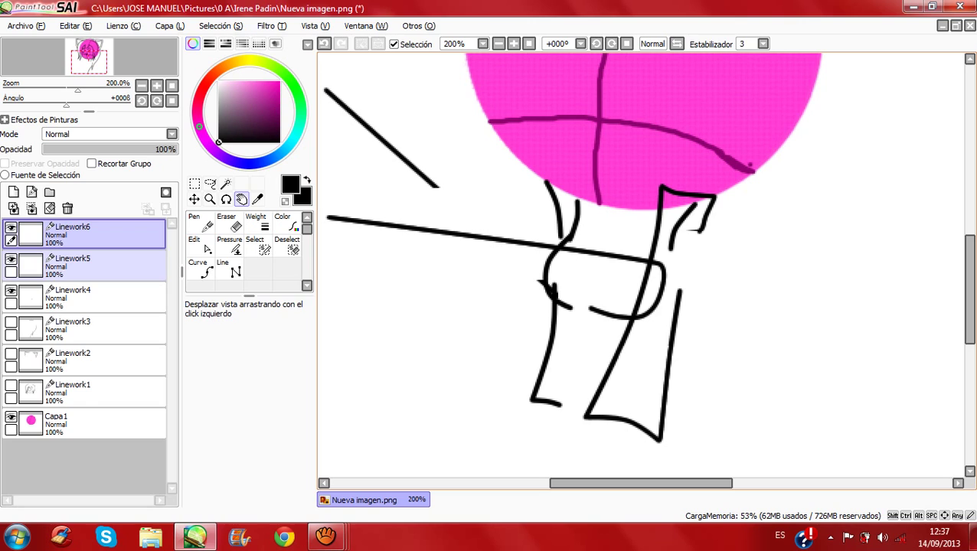
Step: Adjust the control points on Linework5 so the left front edge starts at the bulge, the long line bows right and the right edge shifts slightly
{"action": "left_click", "coordinate": [100, 265]}
{"action": "left_click_drag", "start_coordinate": [542, 282], "coordinate": [551, 297]}
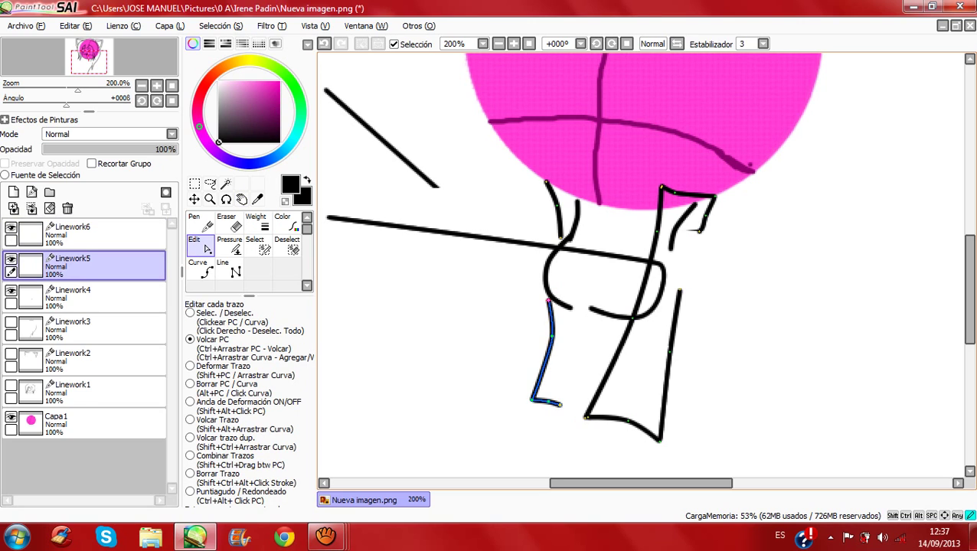
{"action": "left_click_drag", "start_coordinate": [627, 332], "coordinate": [638, 334]}
{"action": "left_click_drag", "start_coordinate": [679, 291], "coordinate": [683, 292]}
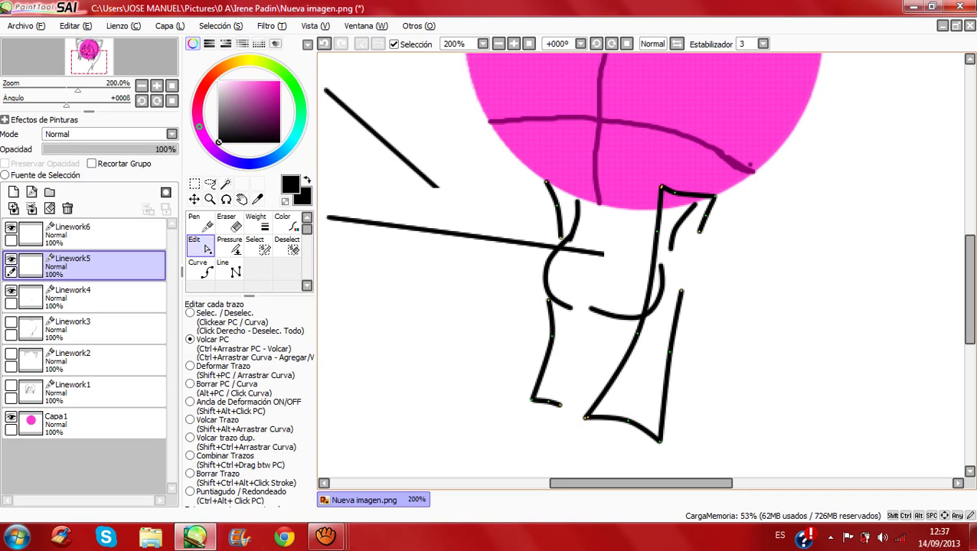
{"action": "left_click_drag", "start_coordinate": [548, 300], "coordinate": [555, 299]}
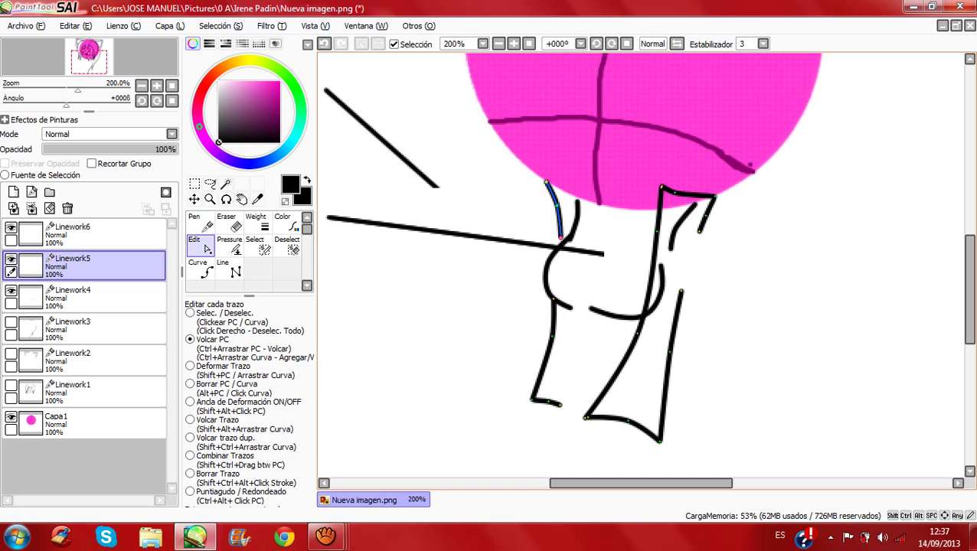
{"action": "left_click", "coordinate": [11, 228]}
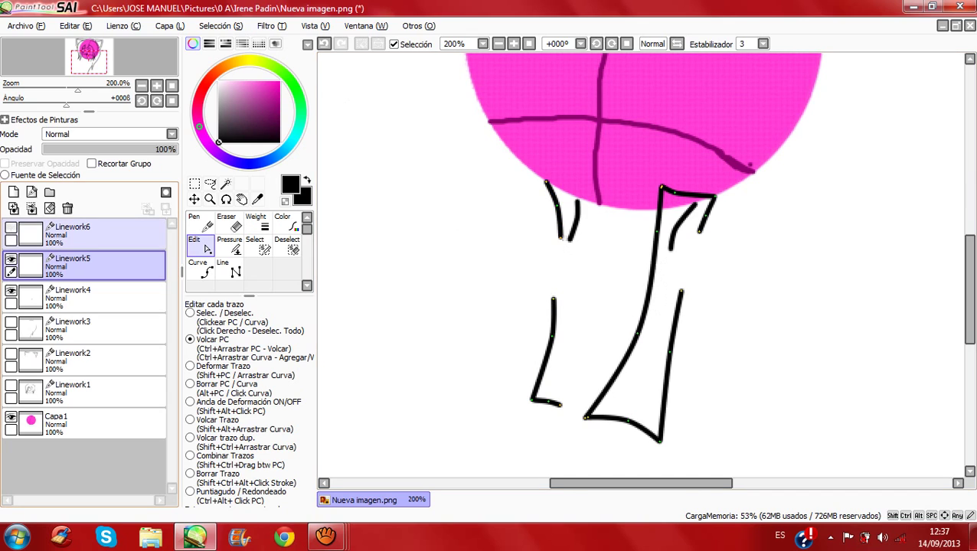
{"action": "left_click", "coordinate": [10, 228]}
Step: Add a new linework layer above Linework6 and draw the left sleeve's shoulder and outer edge as a curve from the neck base downward
{"action": "left_click", "coordinate": [32, 191]}
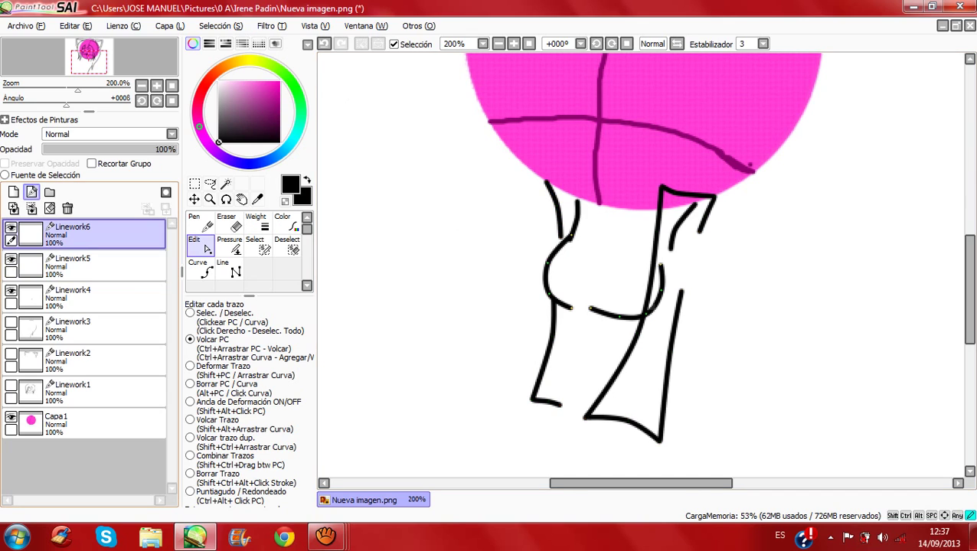
{"action": "left_click", "coordinate": [200, 267]}
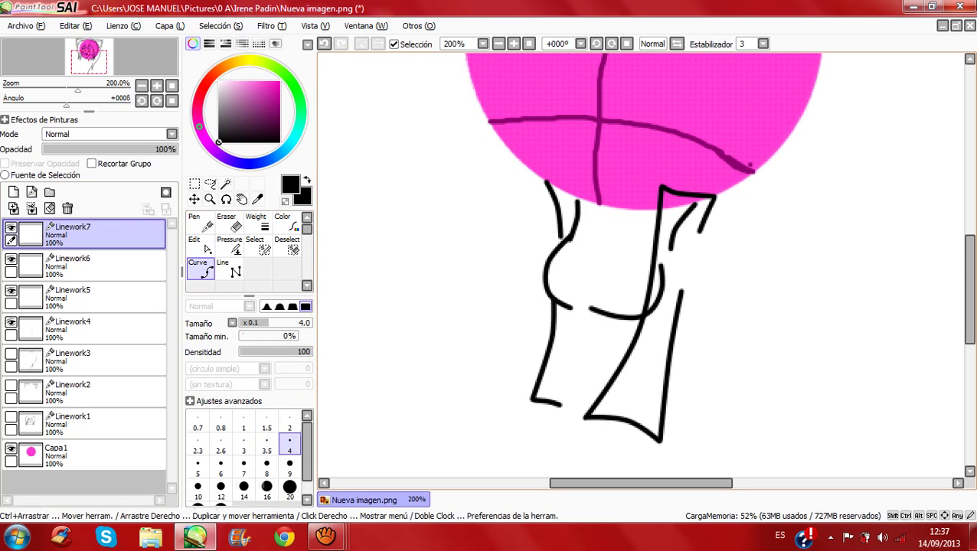
{"action": "left_click", "coordinate": [571, 228]}
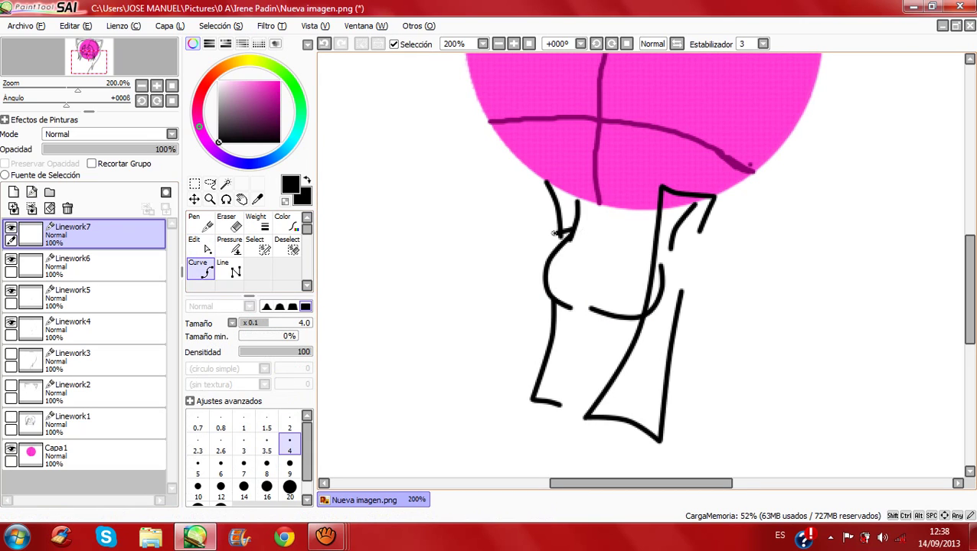
{"action": "left_click", "coordinate": [554, 232]}
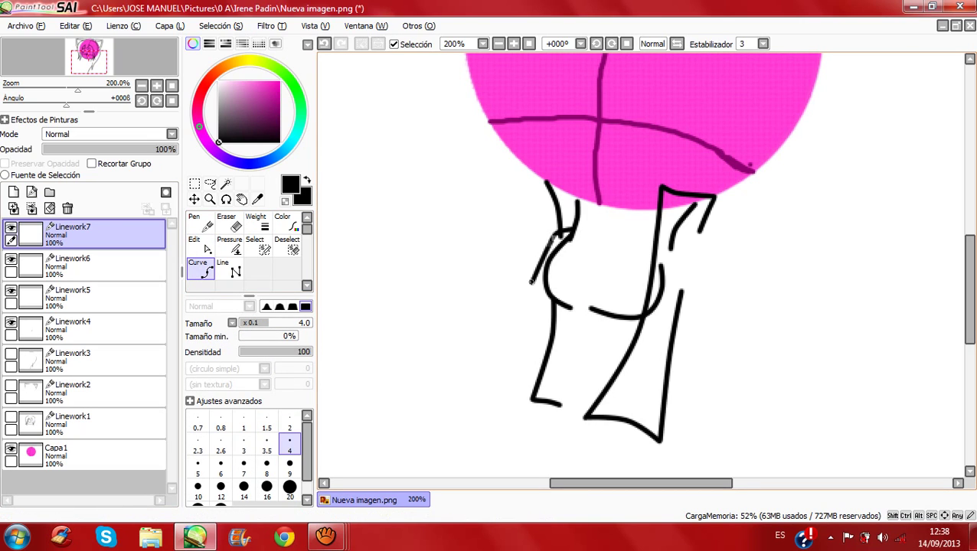
{"action": "left_click", "coordinate": [534, 278]}
{"action": "left_click", "coordinate": [532, 319]}
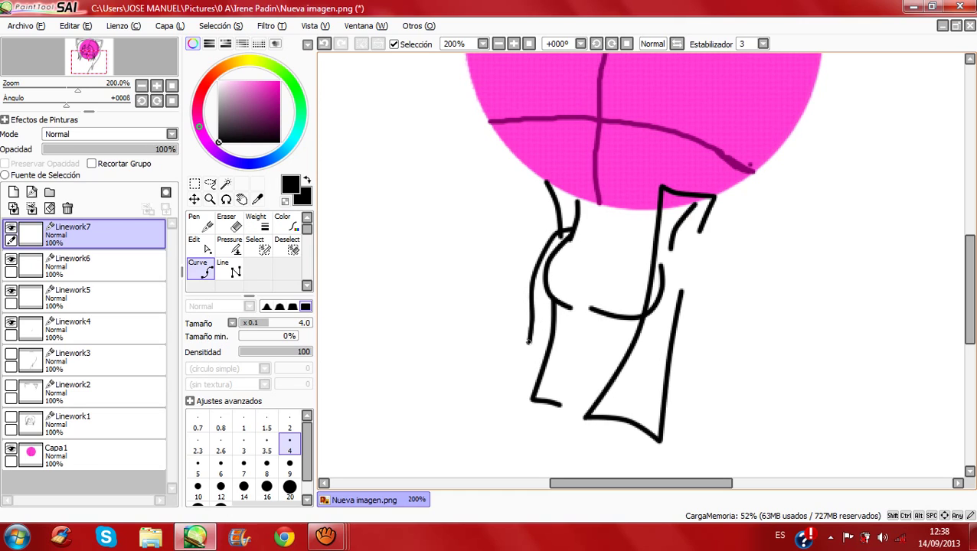
{"action": "double_click", "coordinate": [527, 340]}
{"action": "left_click", "coordinate": [528, 341]}
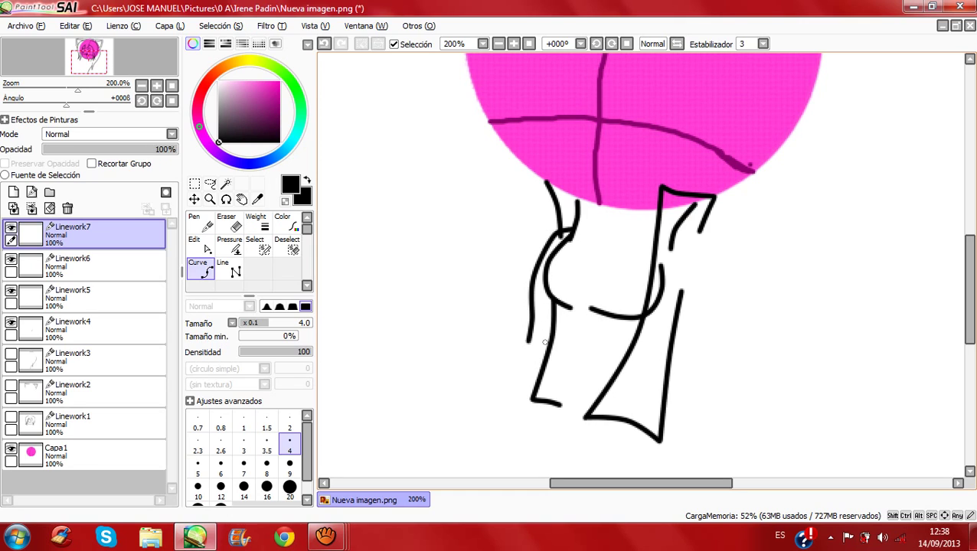
Step: Try to finish the left sleeve's cuff toward the body's left edge and undo the stray segment
{"action": "double_click", "coordinate": [543, 341]}
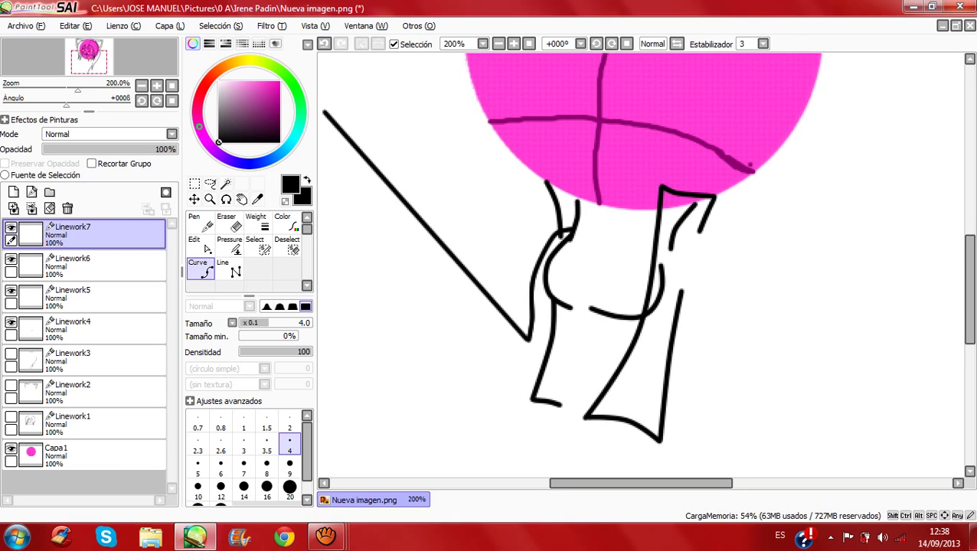
{"action": "double_click", "coordinate": [324, 110]}
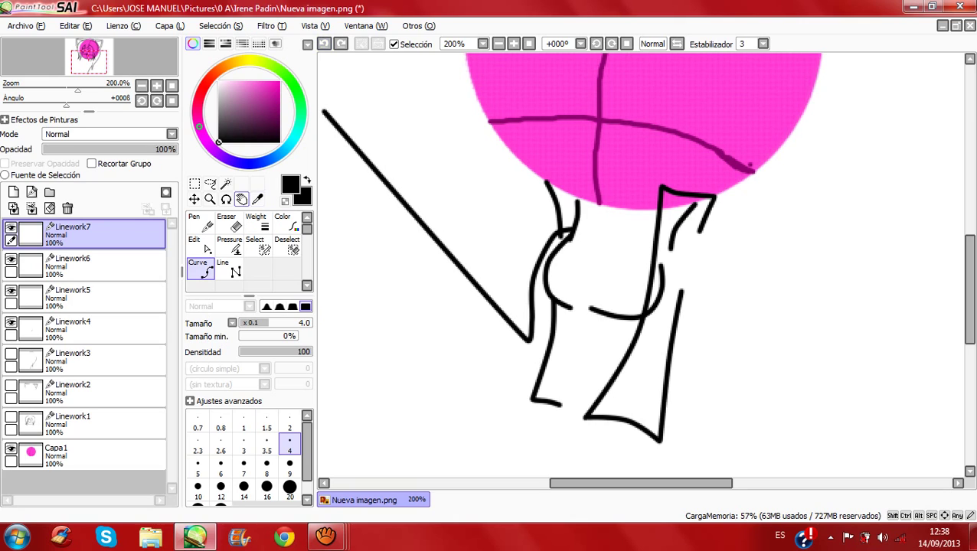
{"action": "key", "text": "ctrl+z"}
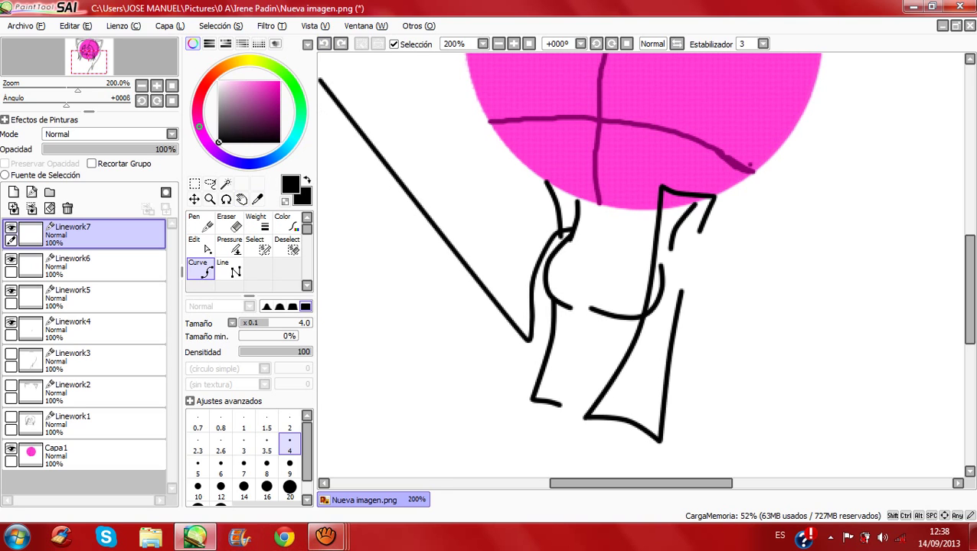
{"action": "mouse_move", "coordinate": [326, 536]}
{"action": "left_click", "coordinate": [172, 459]}
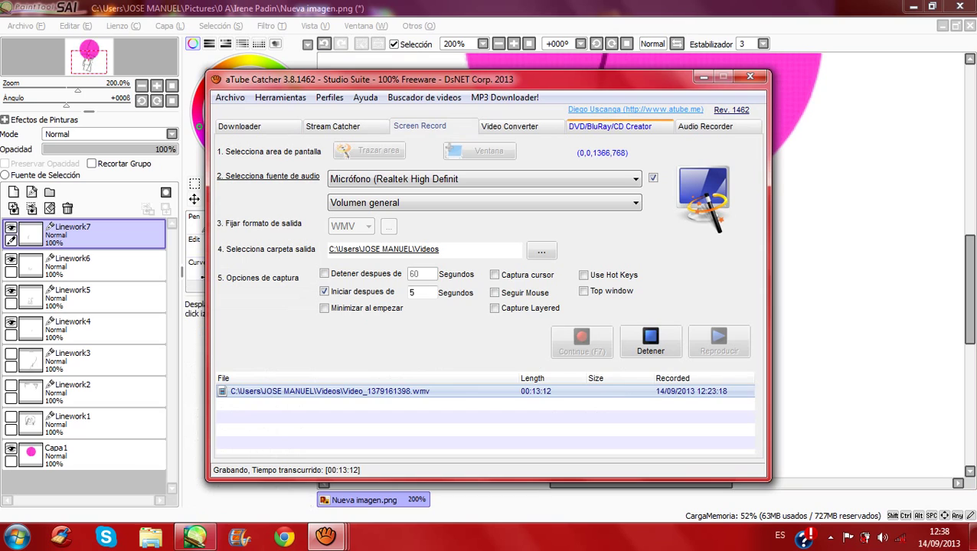
{"action": "left_click", "coordinate": [703, 76]}
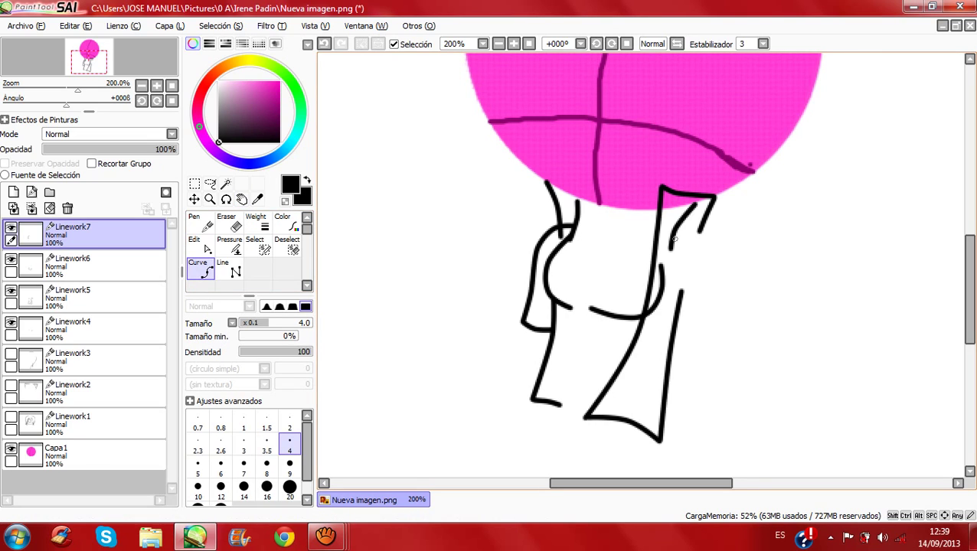
Step: Draw the right sleeve on Linework7 as a curve from the collar over the shoulder, down the outer edge and back along the cuff
{"action": "left_click", "coordinate": [674, 239]}
{"action": "left_click", "coordinate": [696, 233]}
{"action": "double_click", "coordinate": [708, 241]}
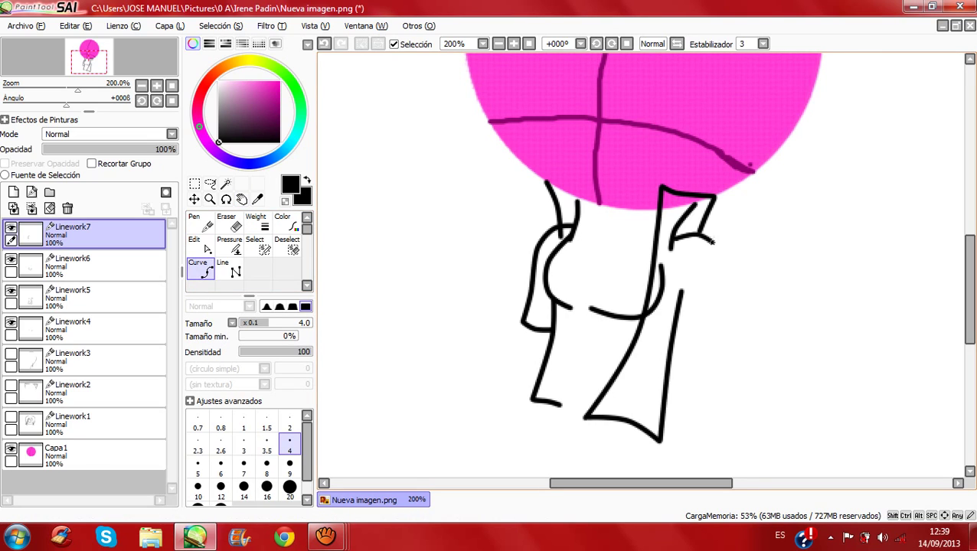
{"action": "left_click", "coordinate": [708, 240]}
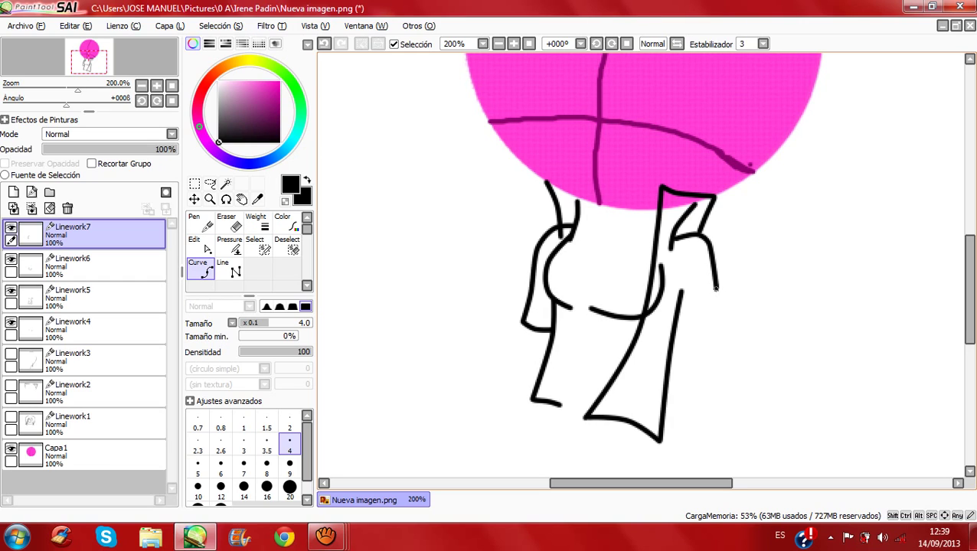
{"action": "left_click", "coordinate": [715, 288]}
{"action": "double_click", "coordinate": [706, 344]}
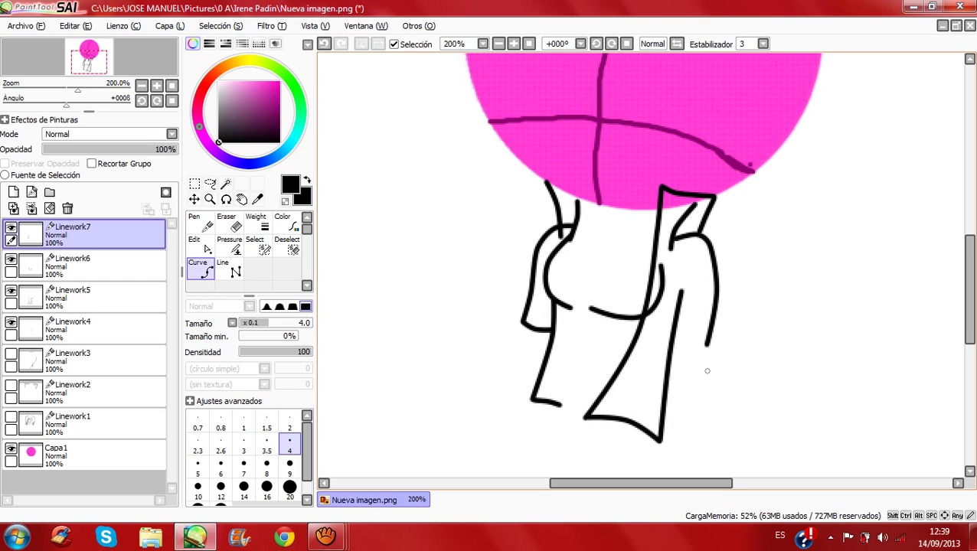
{"action": "left_click", "coordinate": [707, 371]}
{"action": "left_click", "coordinate": [708, 371]}
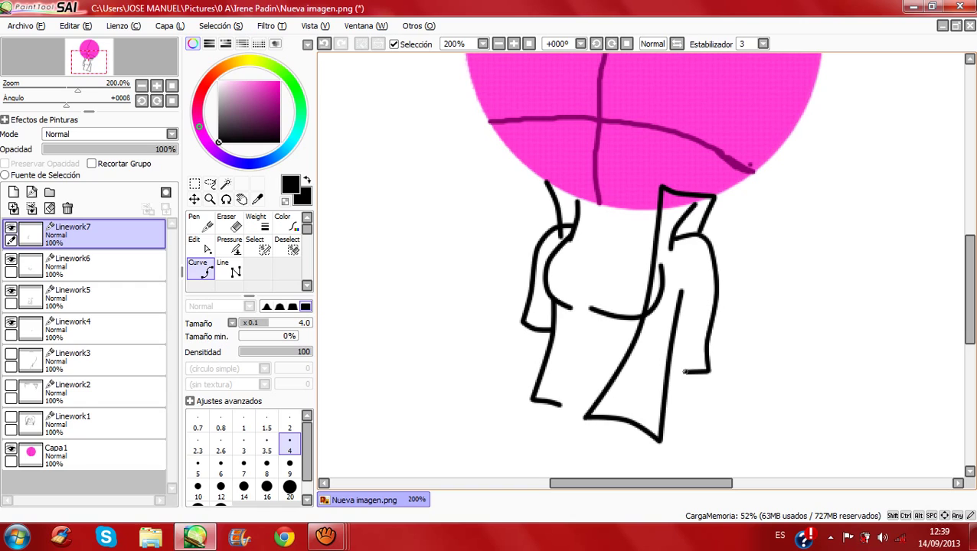
{"action": "double_click", "coordinate": [575, 375]}
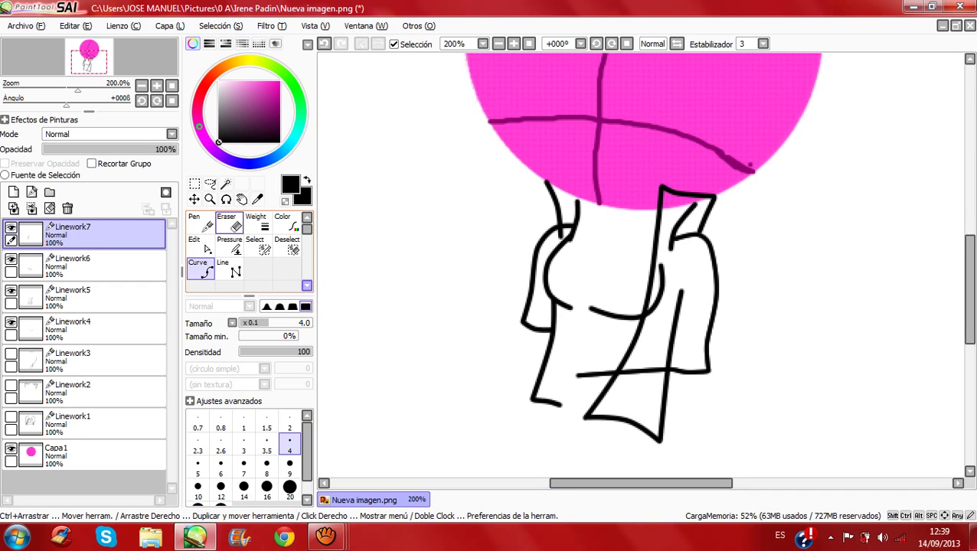
Step: Draw the right sleeve's inner edge on Linework7 as a short curve from the armpit side of the shoulder to the body's right edge
{"action": "left_click", "coordinate": [671, 245]}
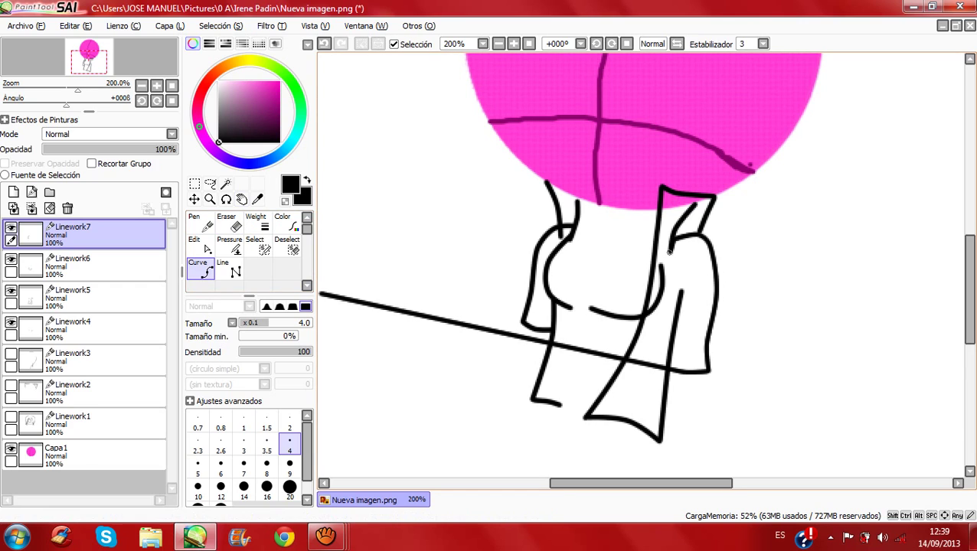
{"action": "left_click", "coordinate": [670, 265]}
{"action": "left_click", "coordinate": [682, 290]}
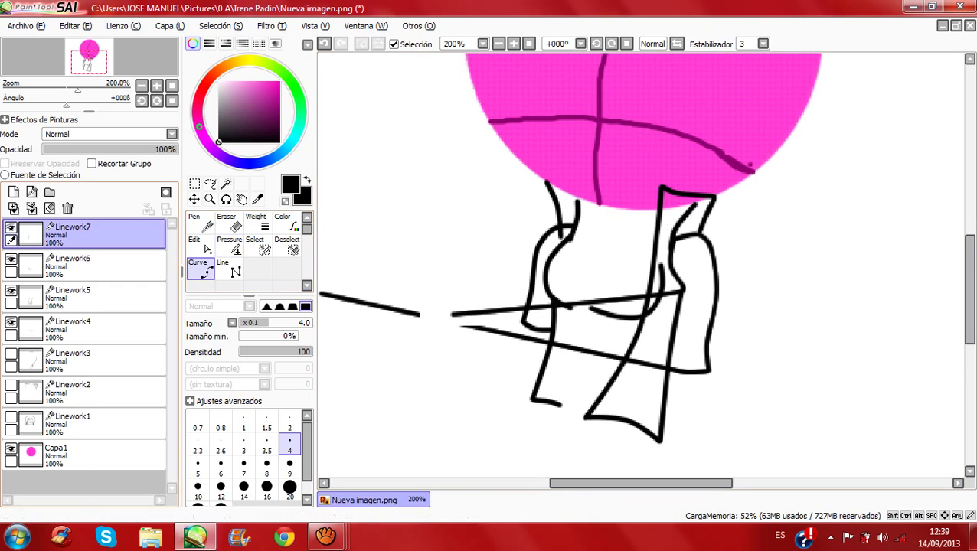
Step: Adjust the lower ends of the collar lines on Linework5 so they meet the tops of the sleeves
{"action": "left_click", "coordinate": [201, 245]}
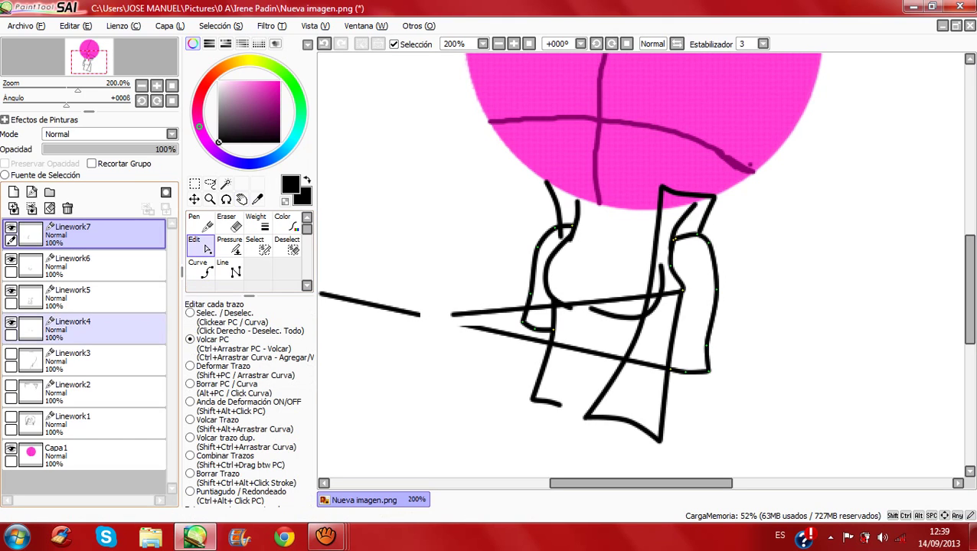
{"action": "left_click", "coordinate": [107, 297]}
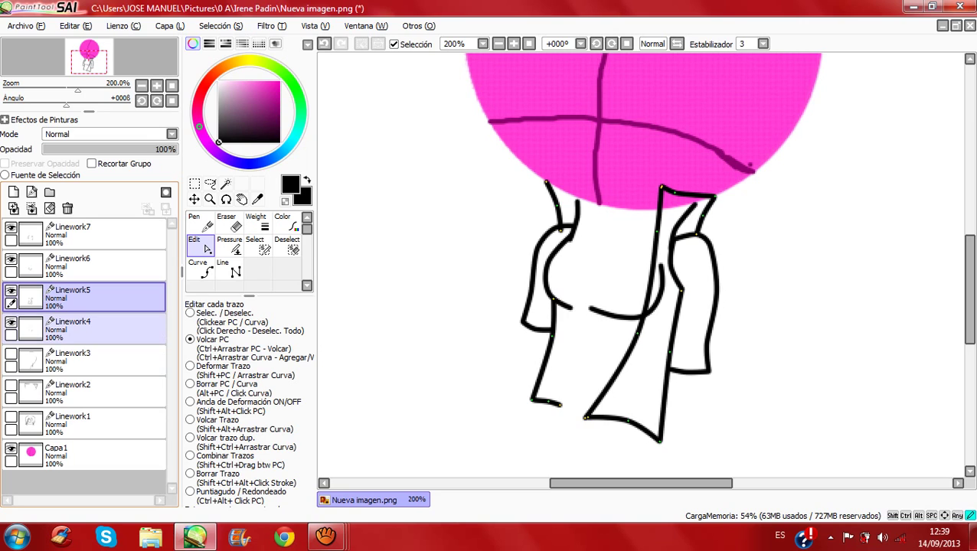
Step: Erase the short right neck line inside the collar on Linework4
{"action": "left_click", "coordinate": [84, 329]}
{"action": "left_click", "coordinate": [256, 224]}
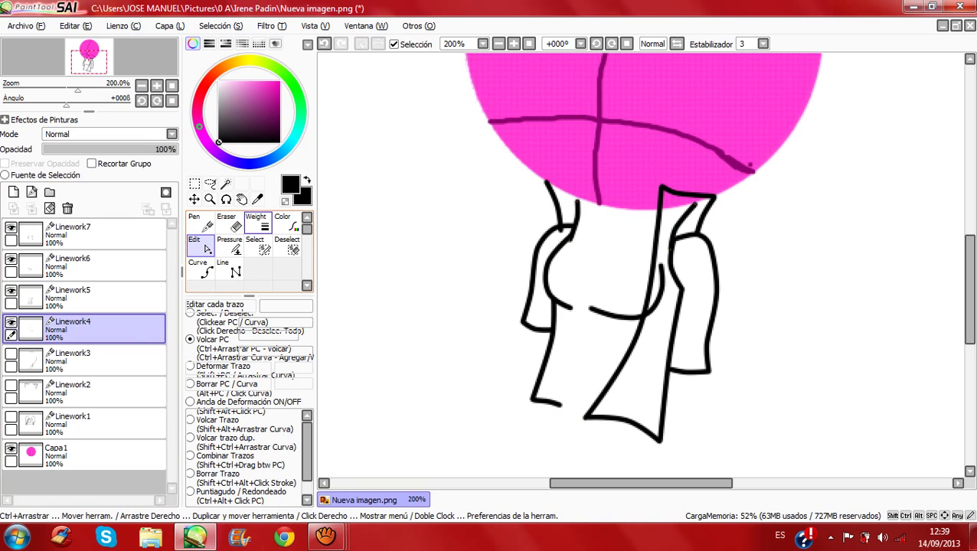
{"action": "left_click", "coordinate": [257, 222]}
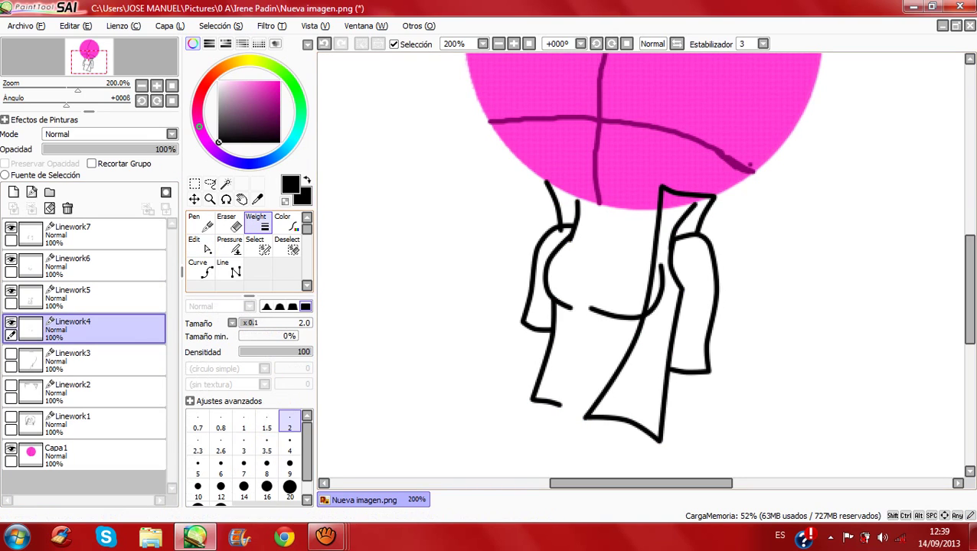
{"action": "left_click", "coordinate": [228, 223]}
{"action": "mouse_move", "coordinate": [693, 204]}
{"action": "left_mouse_down"}
{"action": "mouse_move", "coordinate": [673, 233]}
{"action": "mouse_move", "coordinate": [673, 266]}
{"action": "mouse_move", "coordinate": [666, 223]}
{"action": "mouse_move", "coordinate": [677, 206]}
{"action": "mouse_move", "coordinate": [675, 222]}
{"action": "left_mouse_up"}
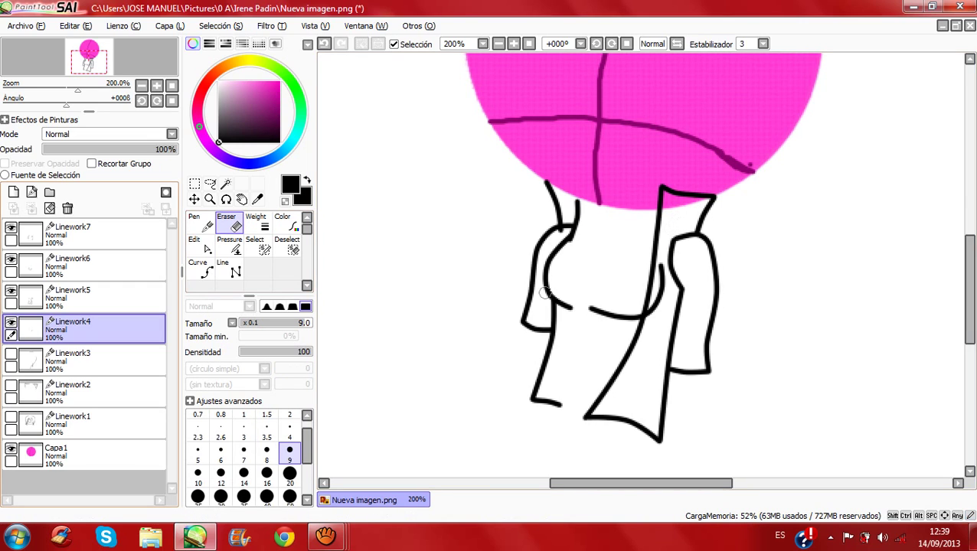
Step: Reshape the left neck line on Linework4 by shifting its upper end and middle slightly to the right
{"action": "left_click", "coordinate": [201, 245]}
{"action": "mouse_move", "coordinate": [576, 203]}
{"action": "left_mouse_down"}
{"action": "mouse_move", "coordinate": [581, 216]}
{"action": "mouse_move", "coordinate": [568, 235]}
{"action": "mouse_move", "coordinate": [577, 226]}
{"action": "left_mouse_up"}
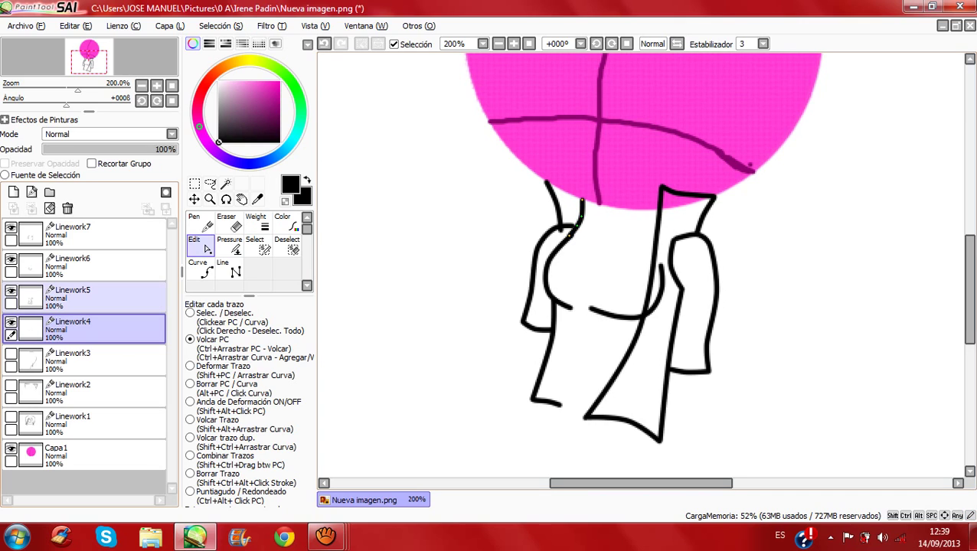
Step: Lower the top end of the body's right edge on Linework5 and extend the right sleeve's inner line on Linework7 down to meet it
{"action": "left_click", "coordinate": [99, 297]}
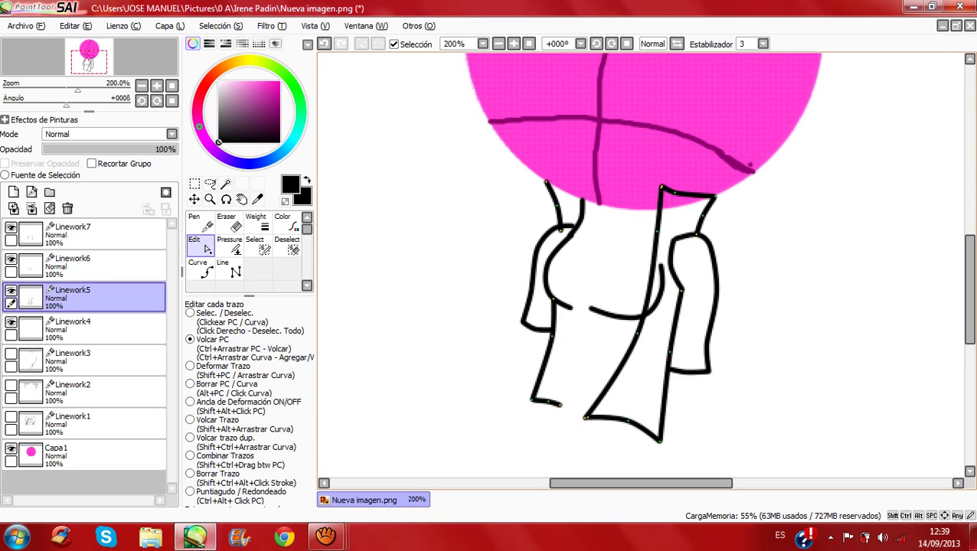
{"action": "left_click_drag", "start_coordinate": [681, 290], "coordinate": [678, 302]}
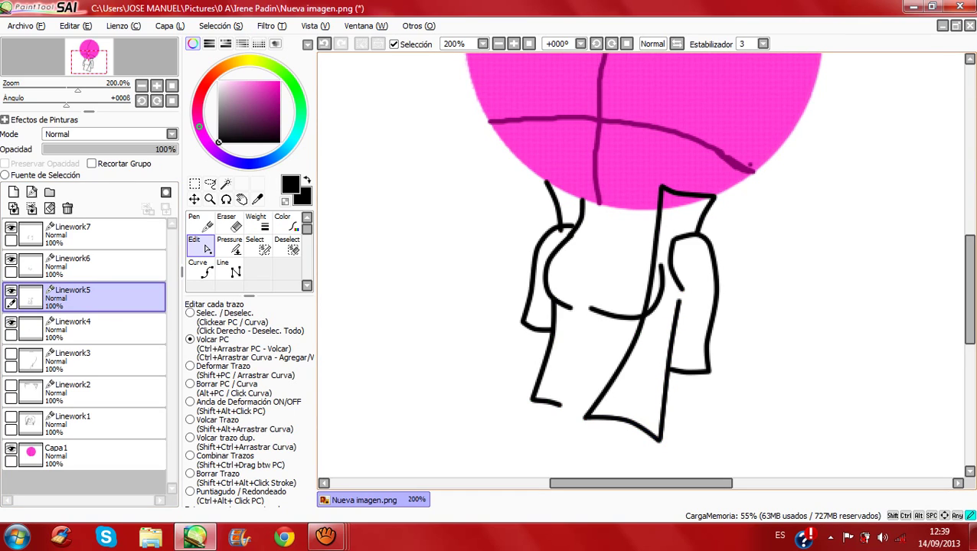
{"action": "left_click", "coordinate": [99, 268]}
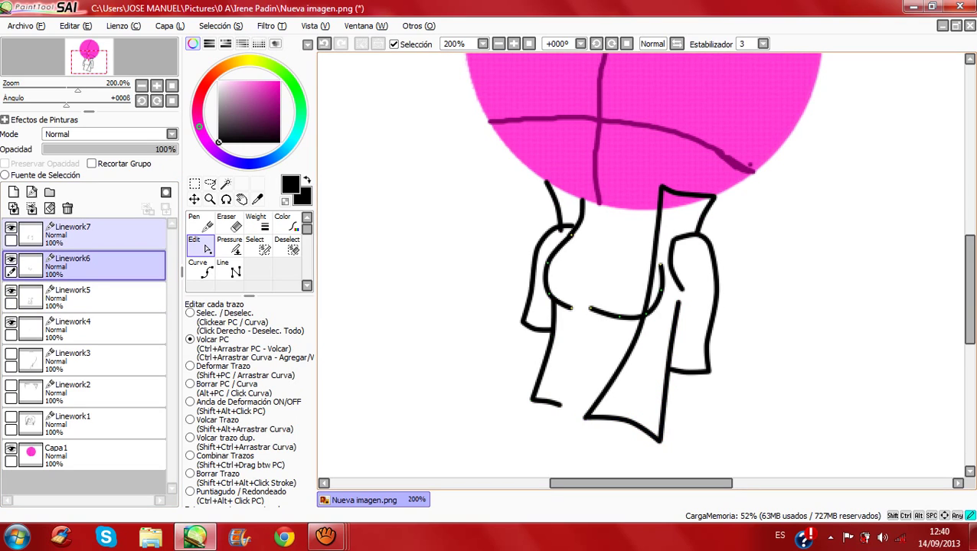
{"action": "left_click", "coordinate": [99, 236]}
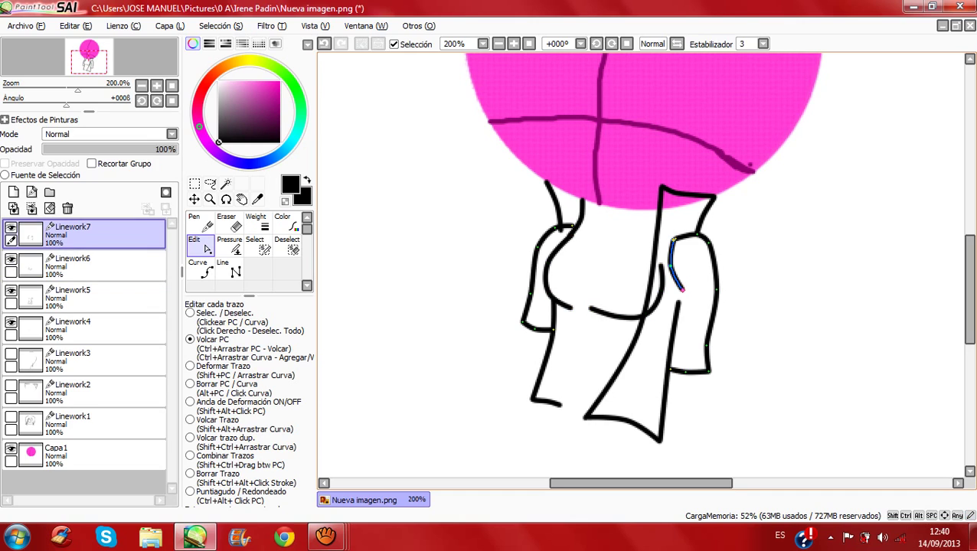
{"action": "left_click_drag", "start_coordinate": [682, 289], "coordinate": [677, 305]}
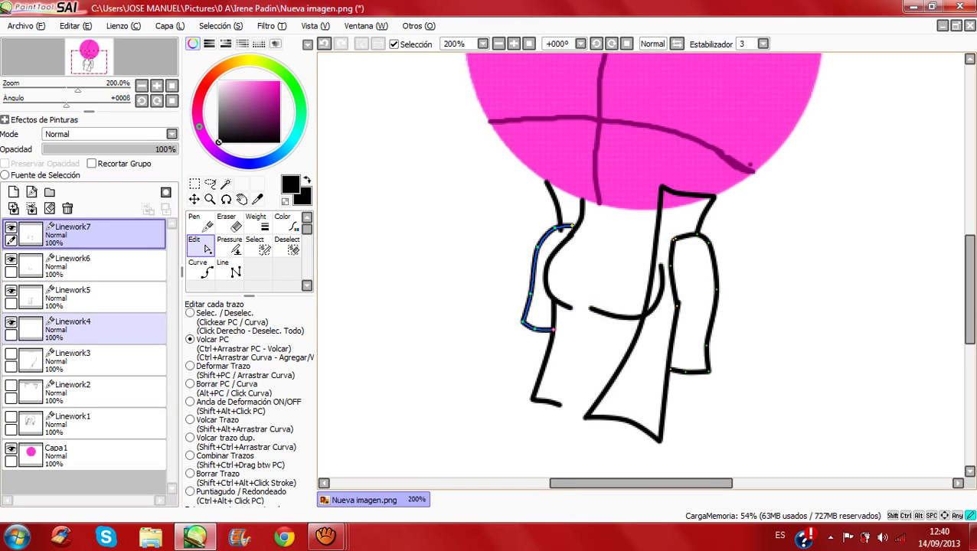
Step: Raise the lower end of the left collar line on Linework5 so it stops at the left sleeve's shoulder curve
{"action": "left_click", "coordinate": [100, 330]}
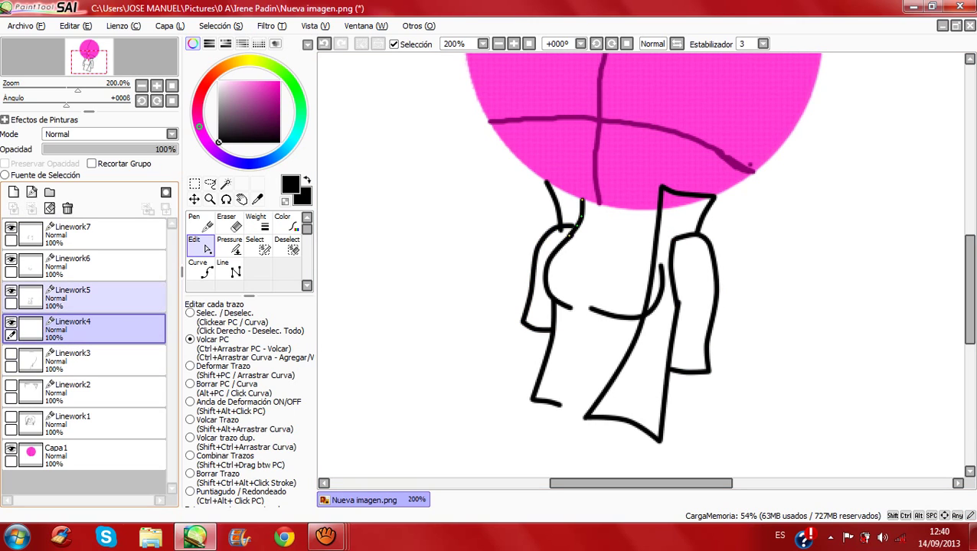
{"action": "left_click", "coordinate": [10, 291]}
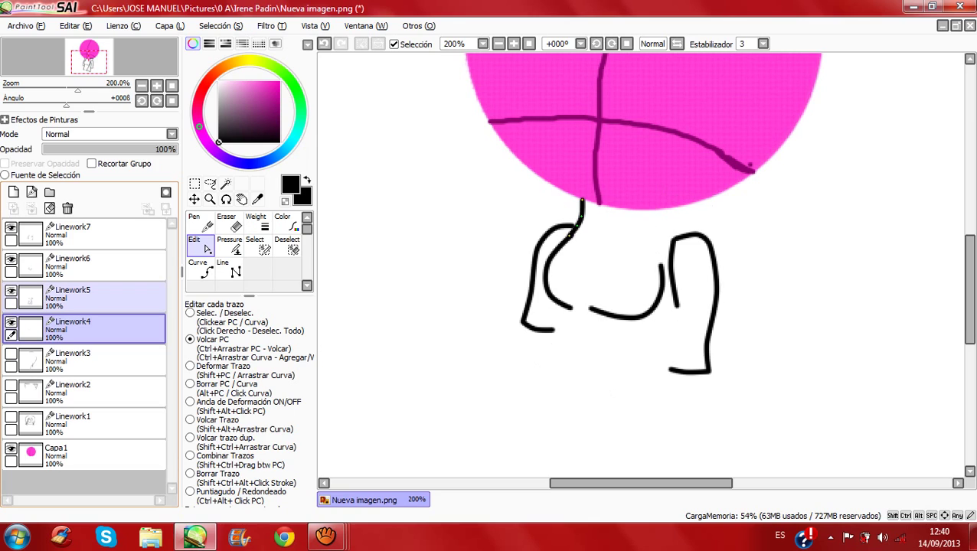
{"action": "left_click", "coordinate": [10, 290]}
{"action": "left_click", "coordinate": [91, 298]}
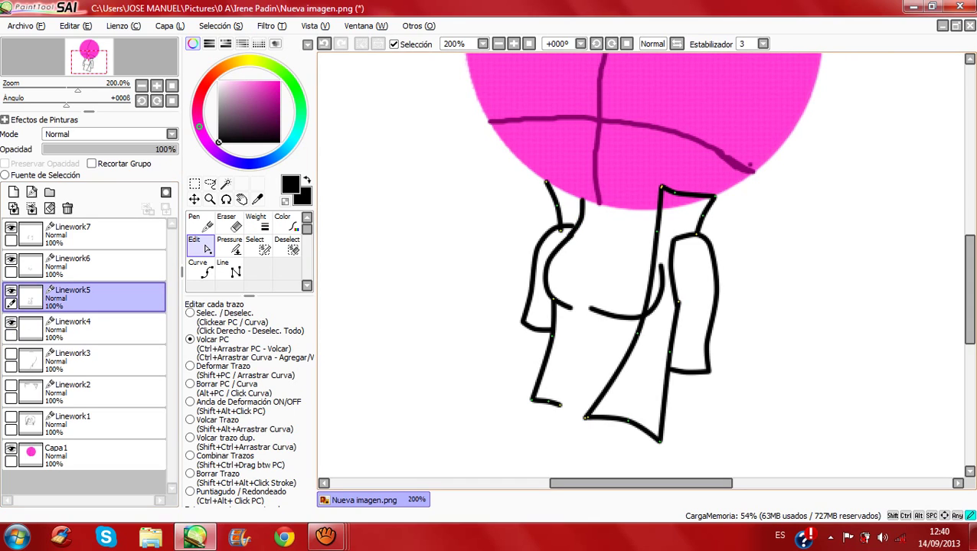
{"action": "left_click_drag", "start_coordinate": [560, 230], "coordinate": [559, 225]}
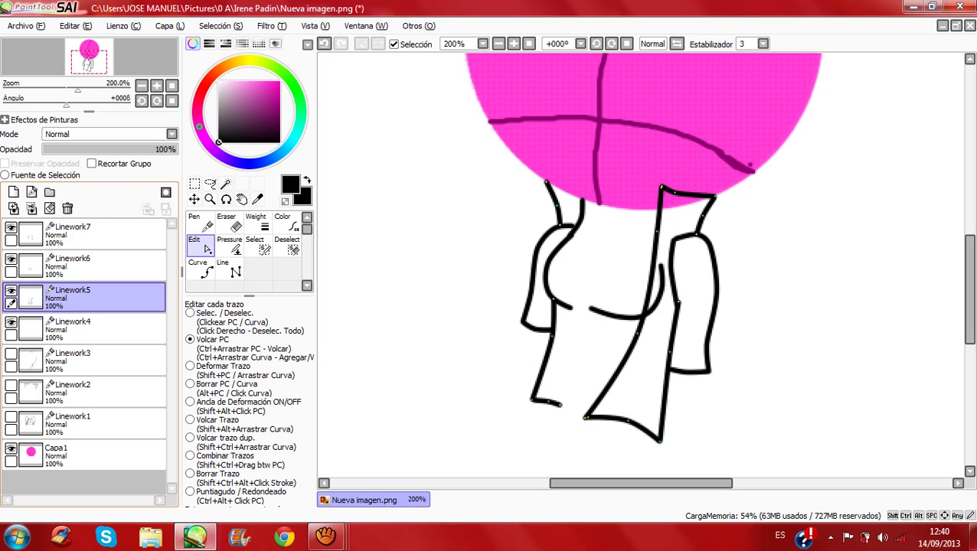
Step: Merge the Linework5 layer down into Linework4
{"action": "left_click", "coordinate": [76, 234], "text": "ctrl"}
{"action": "left_click", "coordinate": [31, 208]}
Step: Taper the open ends of the two chest curves on Linework6 by reducing their point pressure
{"action": "left_click", "coordinate": [92, 265]}
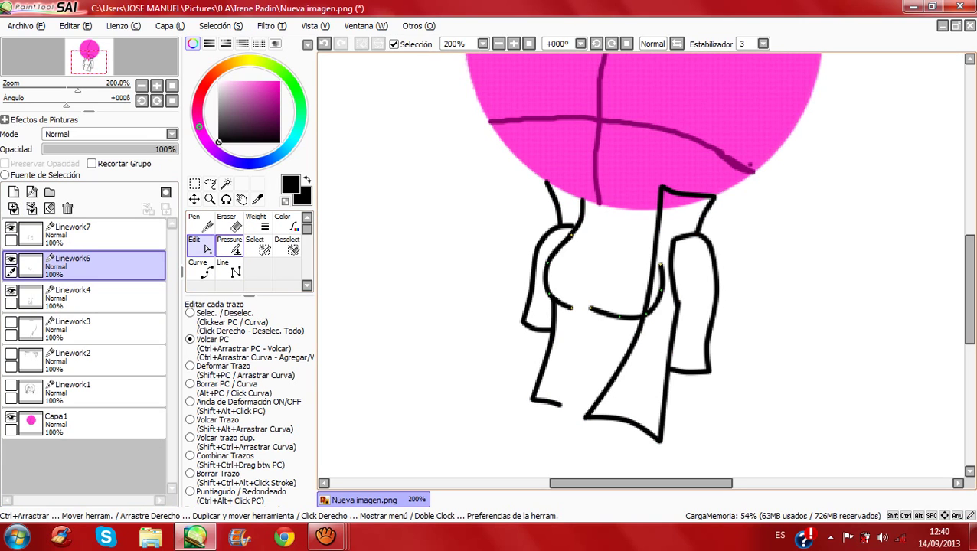
{"action": "left_click", "coordinate": [230, 246]}
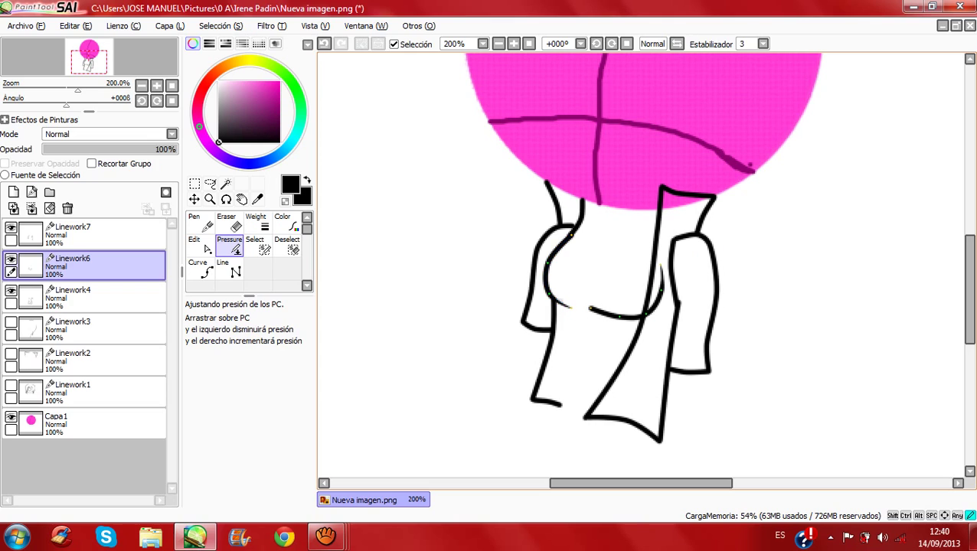
{"action": "left_click_drag", "start_coordinate": [590, 309], "coordinate": [570, 308]}
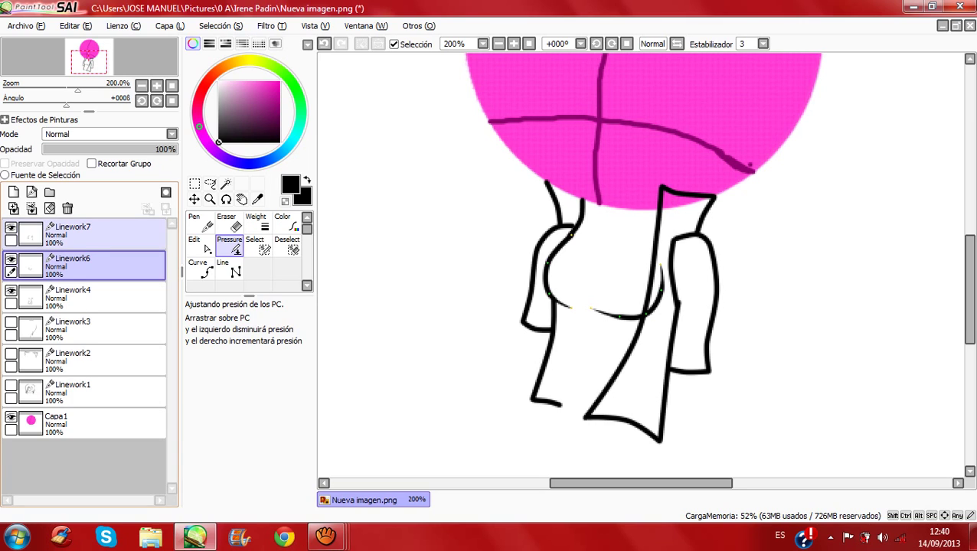
Step: Draw a size 4 curve on Linework7 from under the left chest down the torso and across the hem to the coat's right flap
{"action": "left_click", "coordinate": [100, 234]}
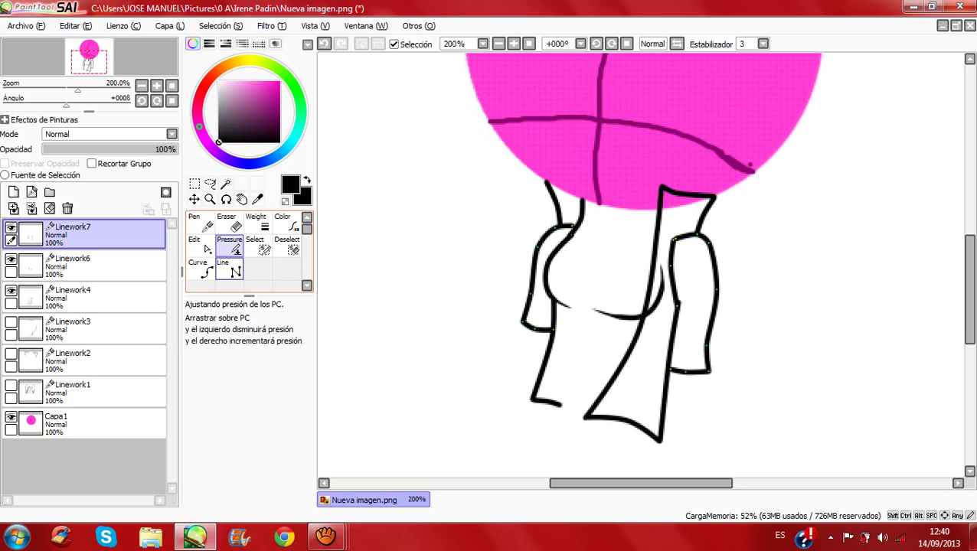
{"action": "left_click", "coordinate": [201, 268]}
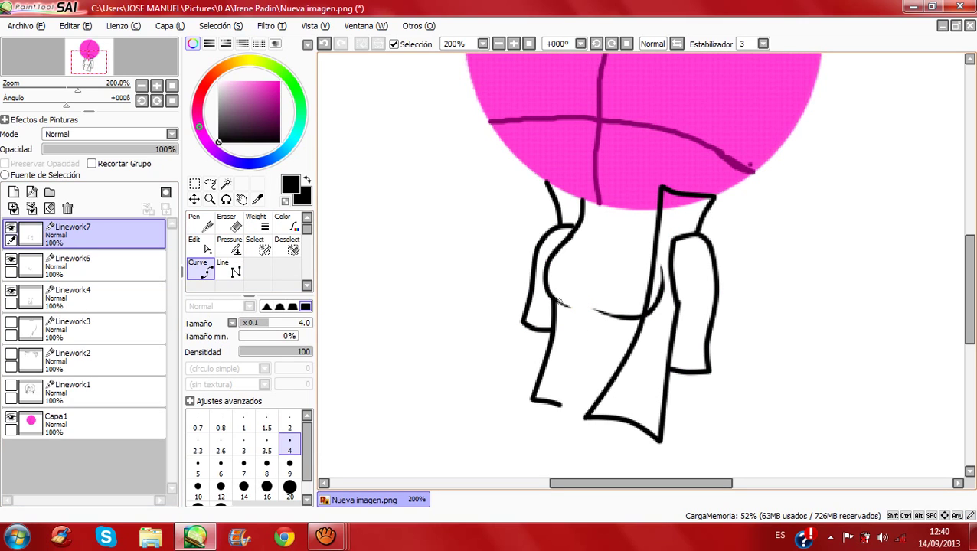
{"action": "left_click", "coordinate": [559, 302]}
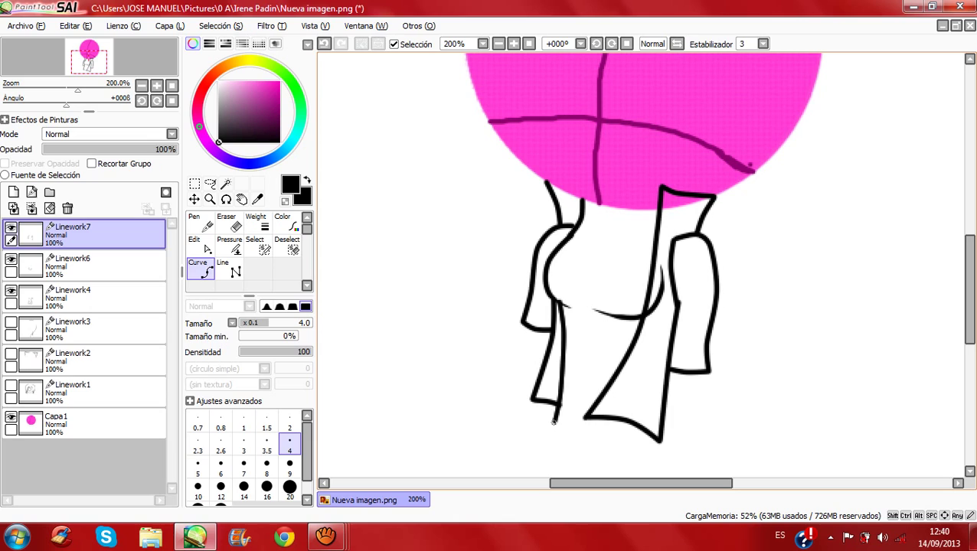
{"action": "left_click", "coordinate": [554, 421]}
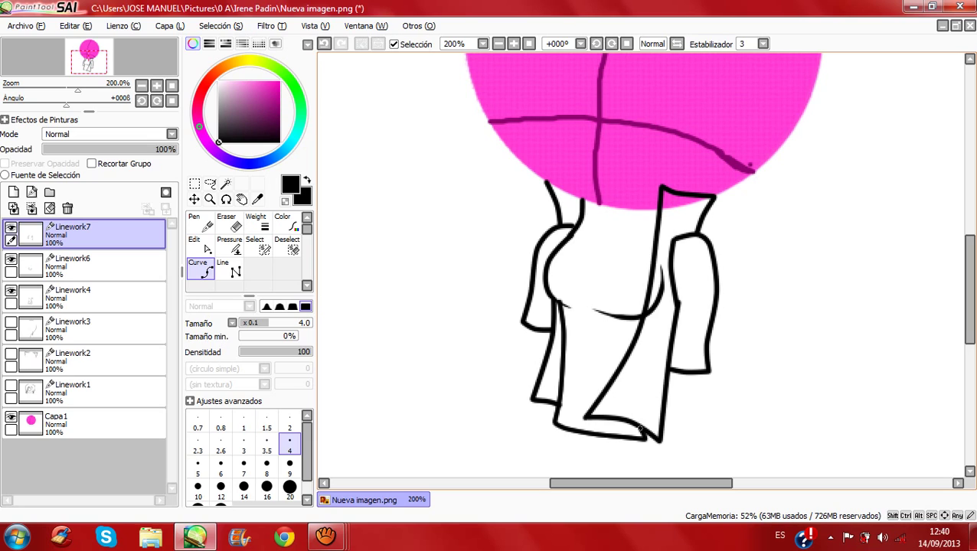
{"action": "left_click", "coordinate": [643, 430]}
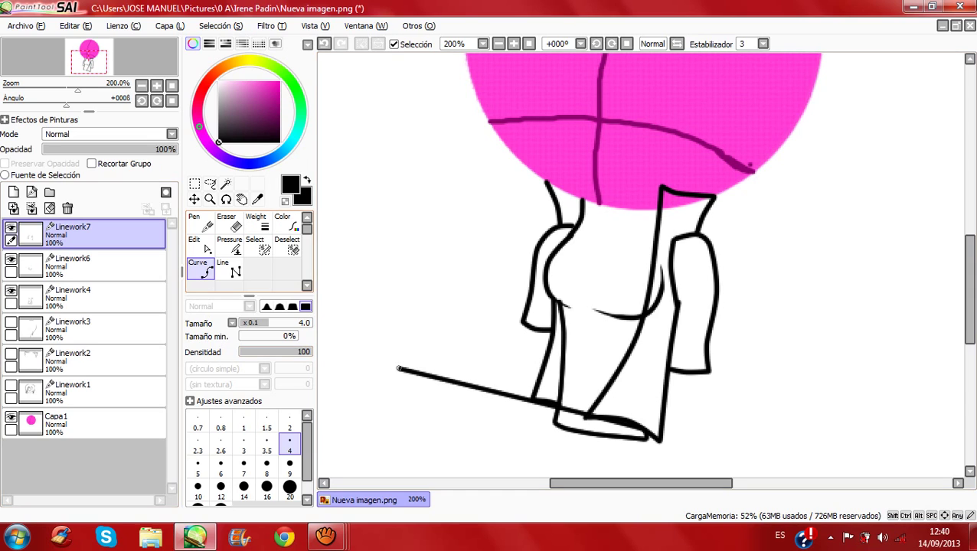
Step: Reshape the coat's right front edge on Linework4, moving its lower corner right, its collar tip slightly left and the bend below the collar right
{"action": "left_click", "coordinate": [84, 297]}
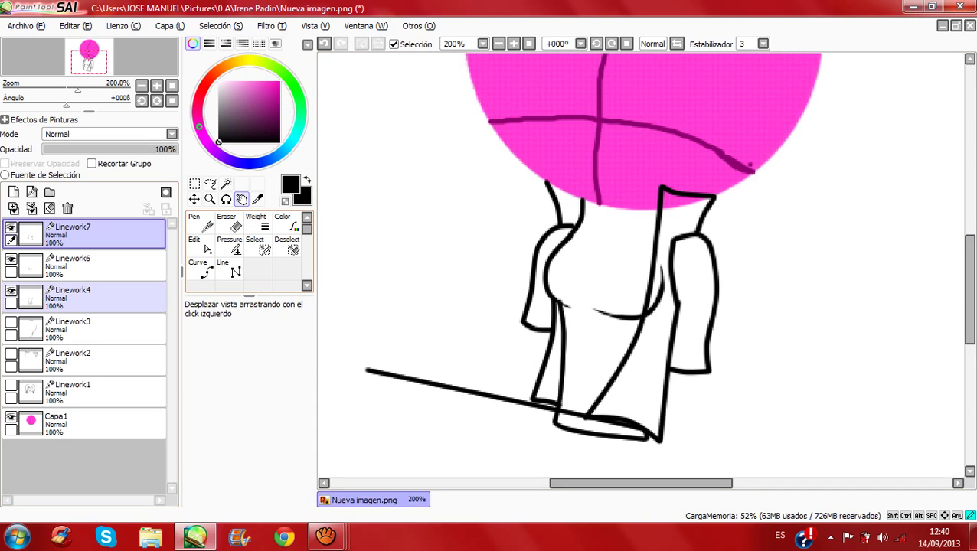
{"action": "left_click", "coordinate": [84, 297]}
{"action": "key", "text": "ctrl"}
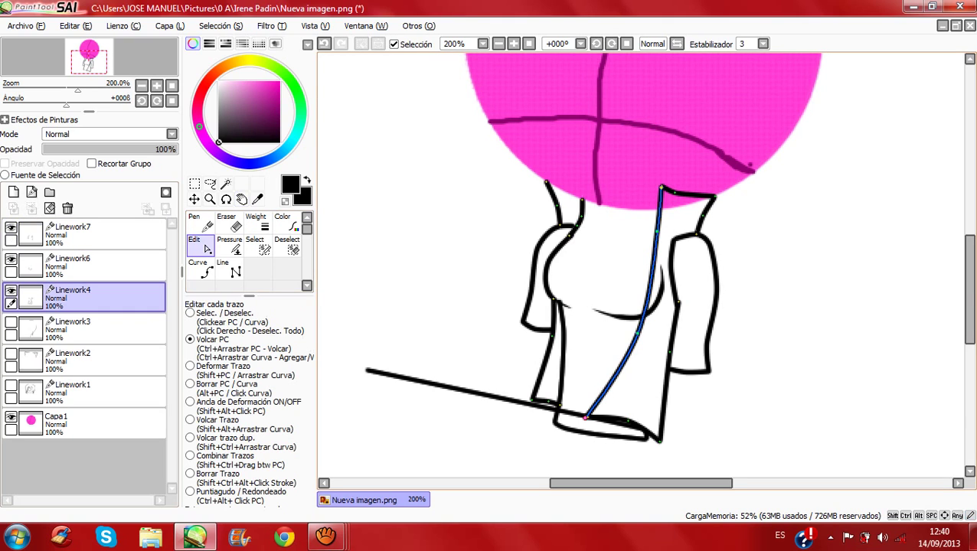
{"action": "left_click_drag", "start_coordinate": [587, 417], "coordinate": [605, 423]}
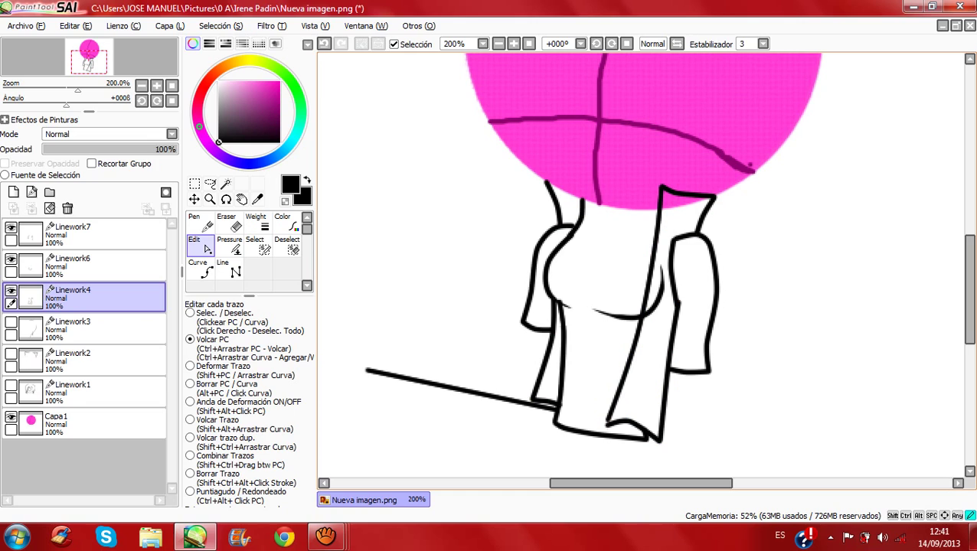
{"action": "left_click_drag", "start_coordinate": [619, 389], "coordinate": [624, 391]}
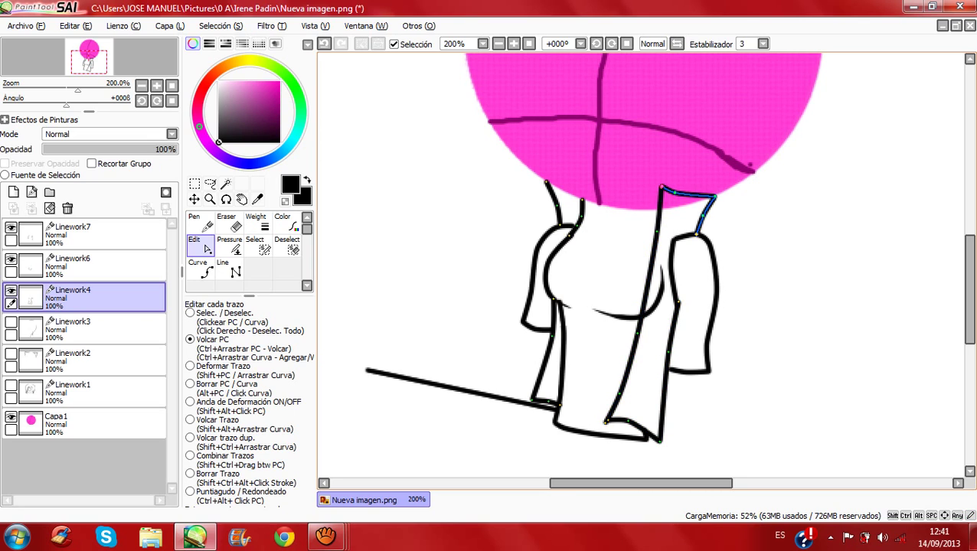
{"action": "left_click_drag", "start_coordinate": [660, 186], "coordinate": [657, 188]}
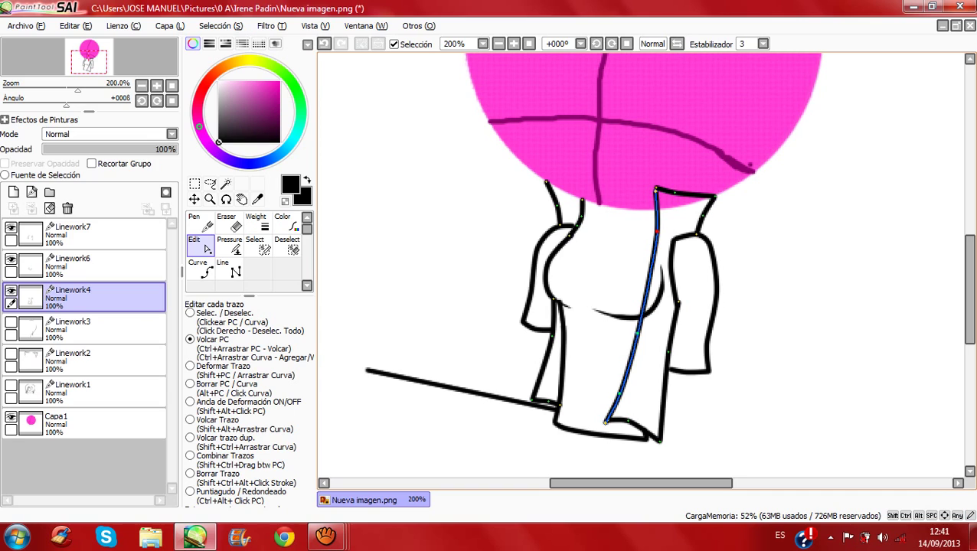
{"action": "mouse_move", "coordinate": [656, 221]}
{"action": "left_mouse_down"}
{"action": "mouse_move", "coordinate": [667, 220]}
{"action": "mouse_move", "coordinate": [663, 232]}
{"action": "left_mouse_up"}
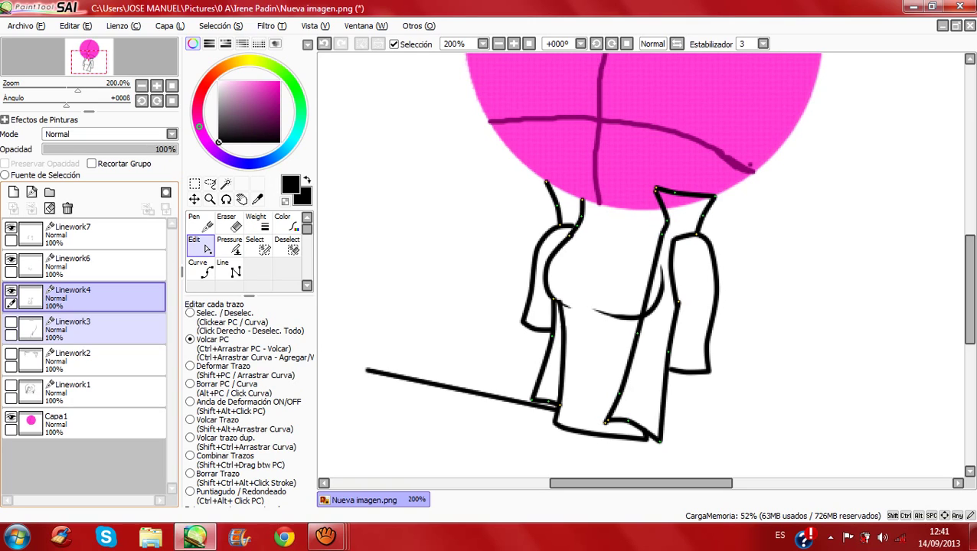
Step: Remove the stray straight line beside the hem and check the Linework3 and Linework7 contents by toggling their visibility
{"action": "key", "text": "ctrl+z"}
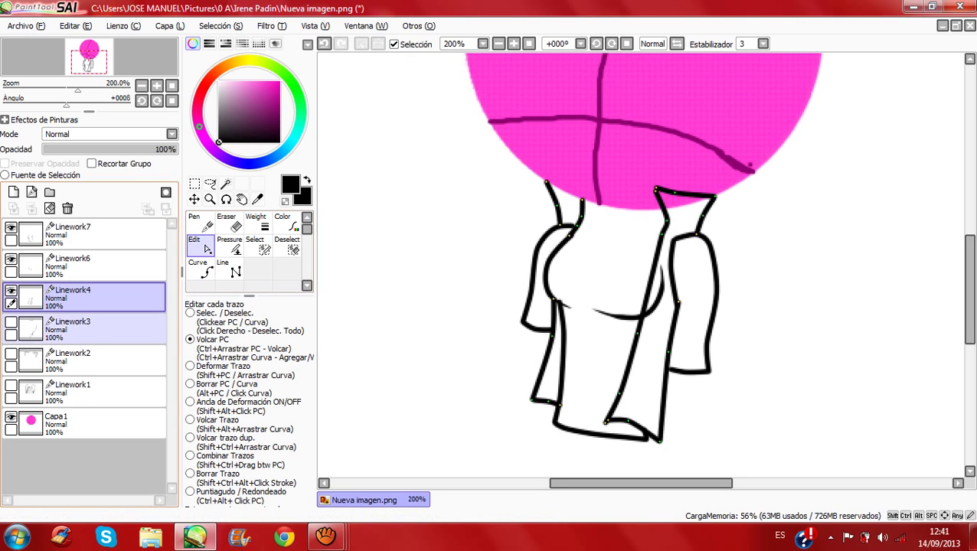
{"action": "left_click", "coordinate": [11, 324]}
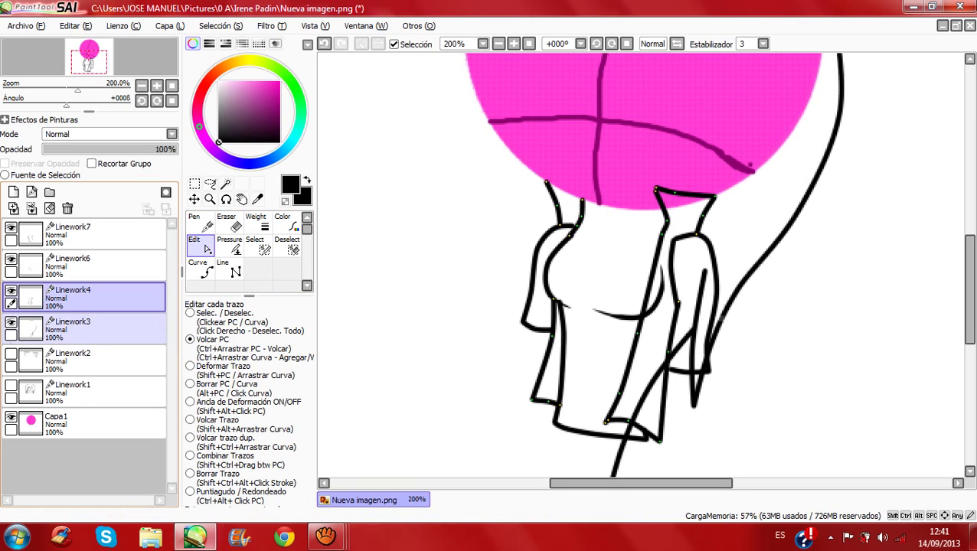
{"action": "left_click", "coordinate": [11, 325]}
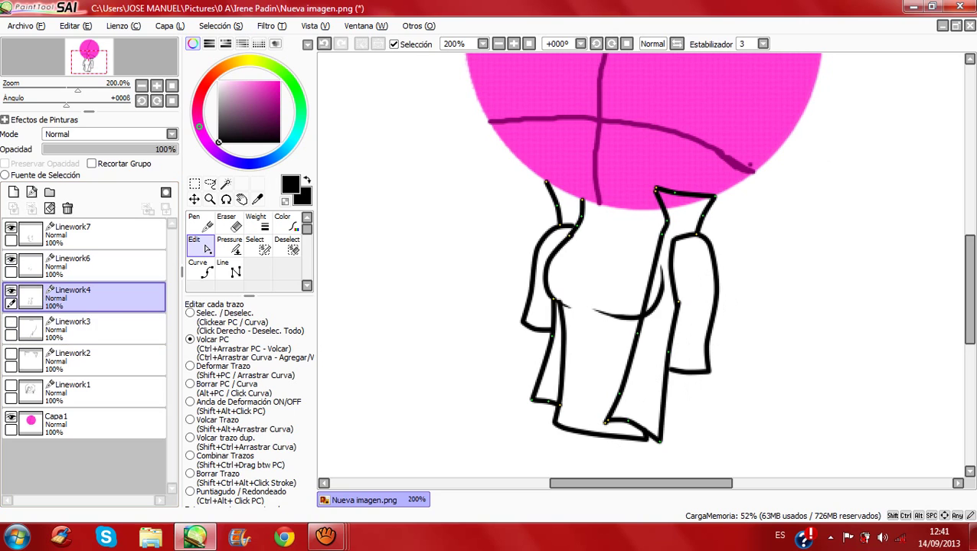
{"action": "left_click", "coordinate": [11, 228]}
{"action": "left_click", "coordinate": [10, 228]}
Step: Lower the top end of the left torso line on Linework7 slightly and shift the left chest curve on Linework6 inward
{"action": "left_click", "coordinate": [91, 234]}
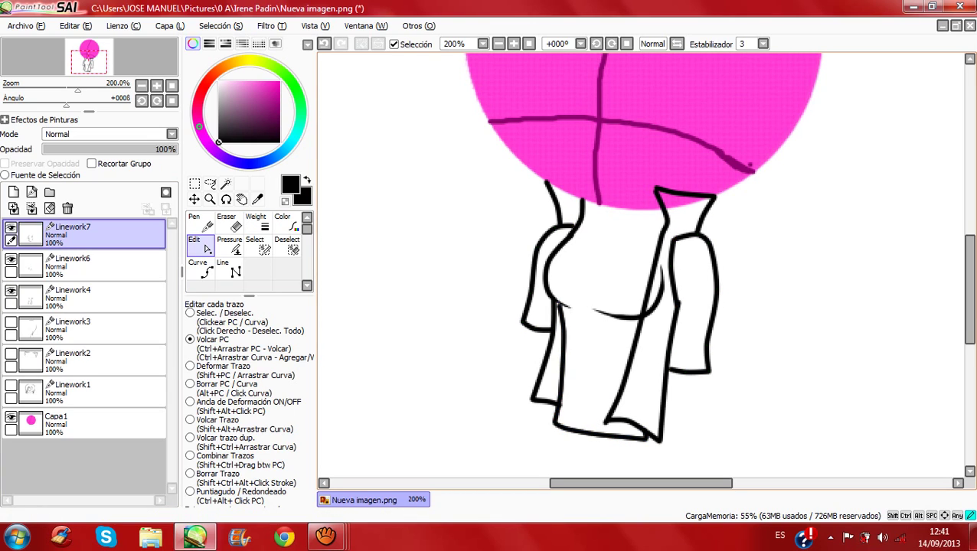
{"action": "left_click", "coordinate": [92, 266], "text": "ctrl"}
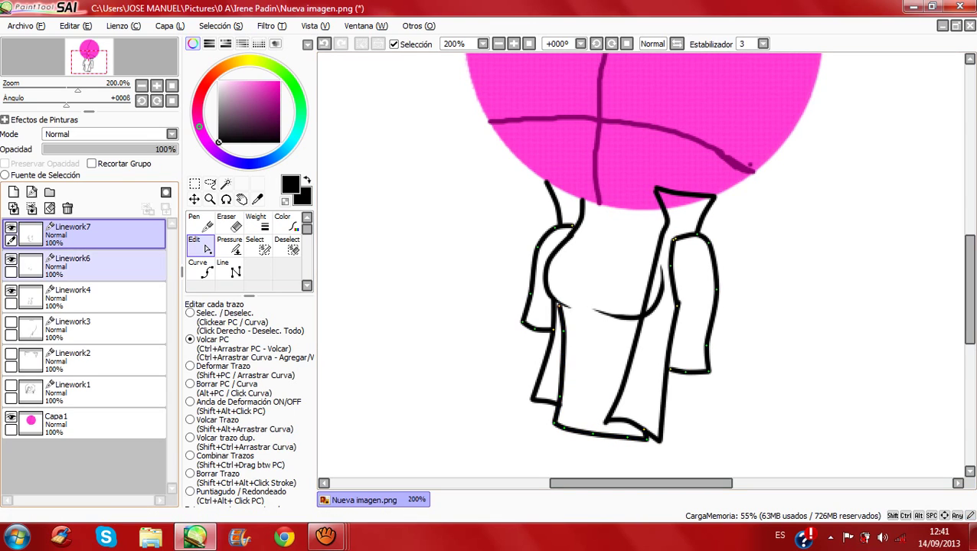
{"action": "left_click", "coordinate": [92, 266]}
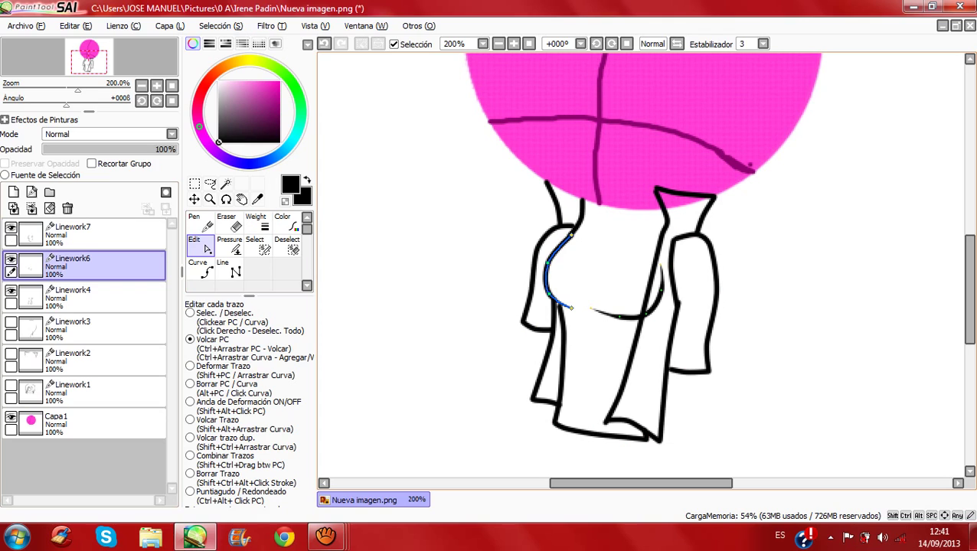
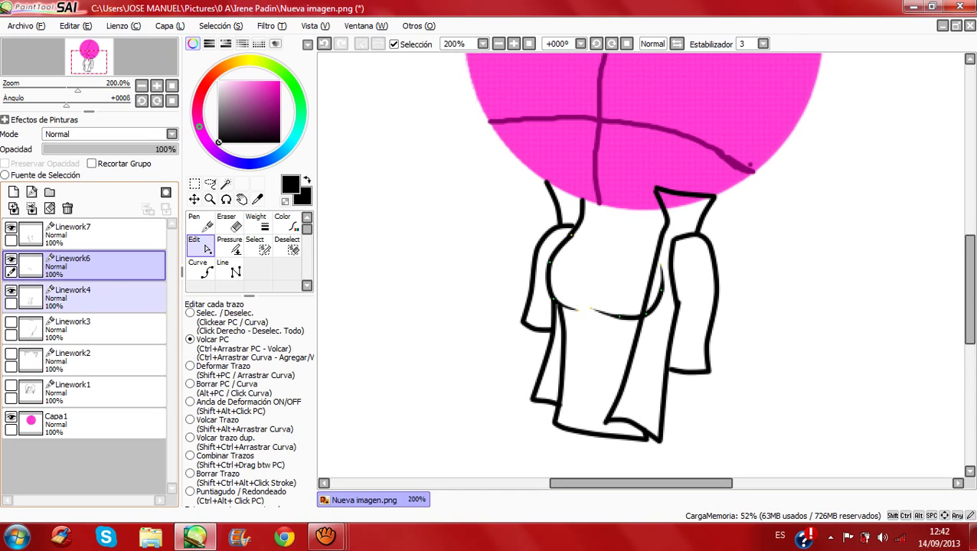
Step: Check the Linework4 and Linework7 contents by toggling visibility, and merge Linework7 and Linework6 down into Linework4
{"action": "left_click", "coordinate": [104, 298]}
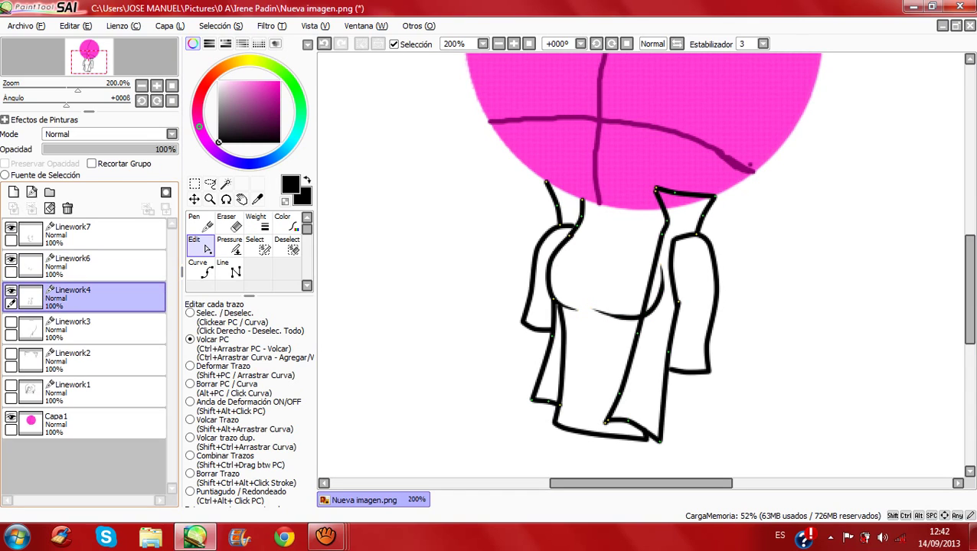
{"action": "left_click", "coordinate": [11, 291]}
{"action": "left_click", "coordinate": [11, 291]}
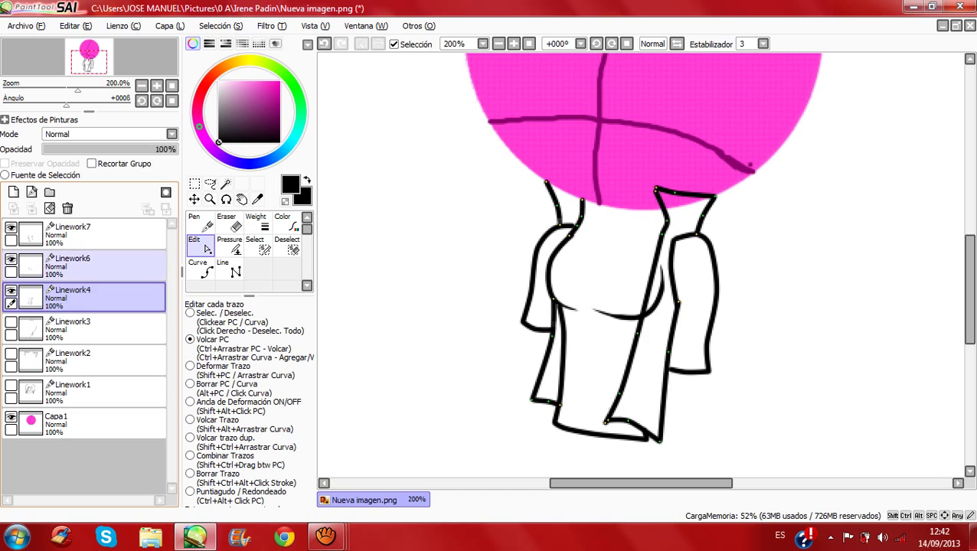
{"action": "left_click", "coordinate": [11, 227]}
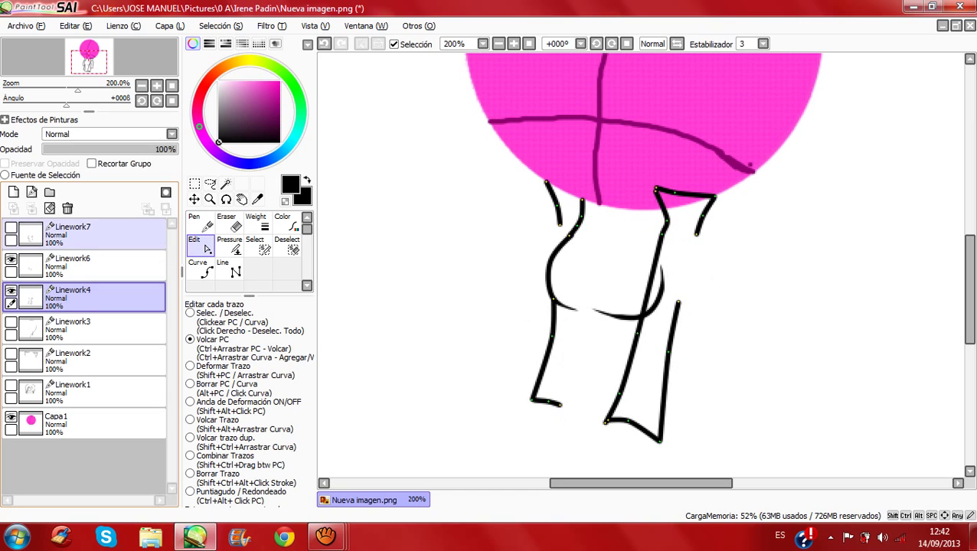
{"action": "left_click", "coordinate": [11, 228]}
{"action": "left_click", "coordinate": [85, 235]}
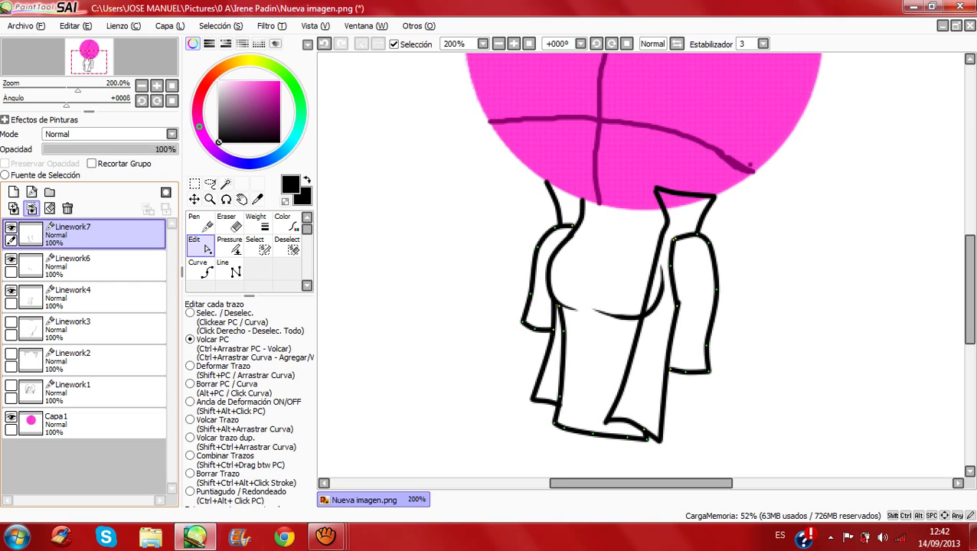
{"action": "left_click", "coordinate": [31, 208]}
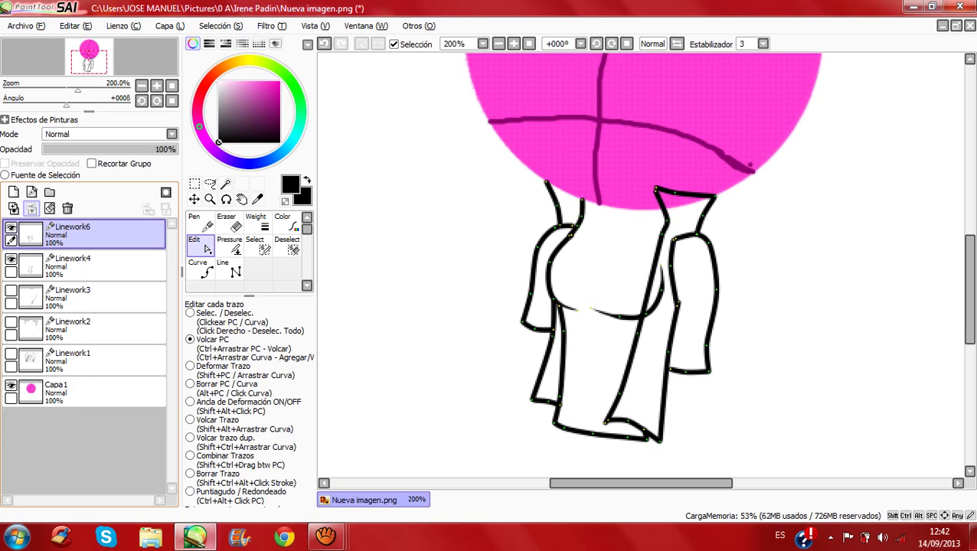
{"action": "left_click", "coordinate": [31, 209]}
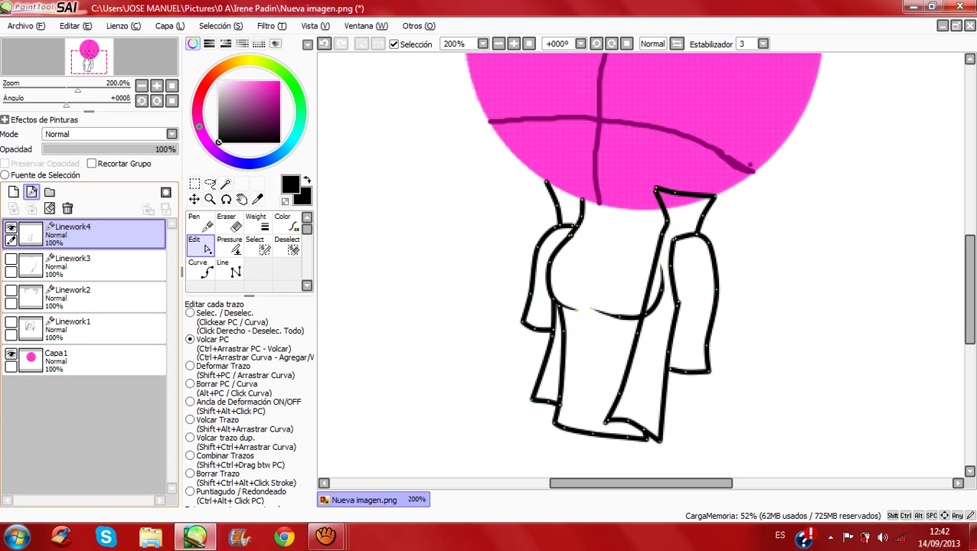
Step: Add a new linework layer and draw a size 4 neckline curve from the neck's left line across to the right collar
{"action": "left_click", "coordinate": [31, 192]}
{"action": "left_click", "coordinate": [200, 269]}
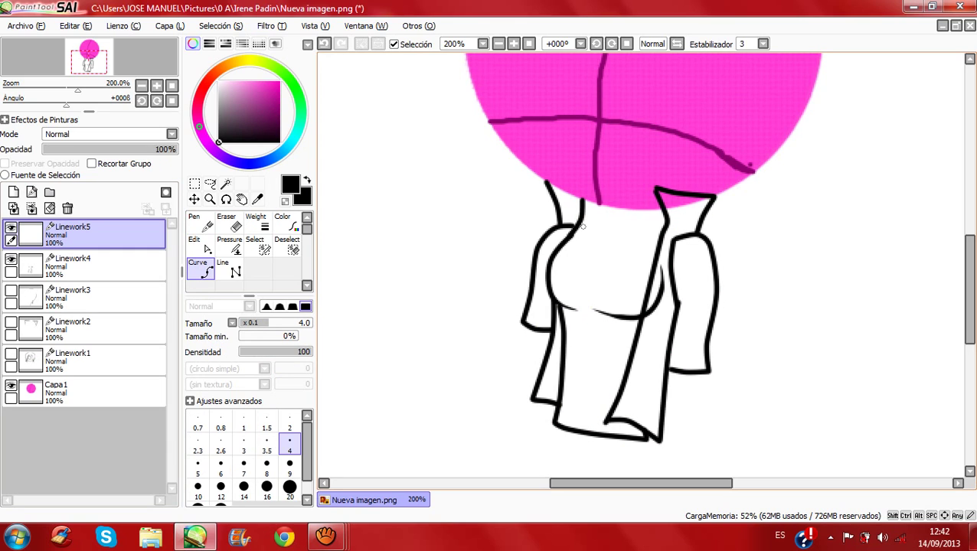
{"action": "left_click", "coordinate": [580, 226]}
{"action": "left_click", "coordinate": [606, 241]}
{"action": "left_click", "coordinate": [637, 237]}
{"action": "left_click", "coordinate": [636, 239]}
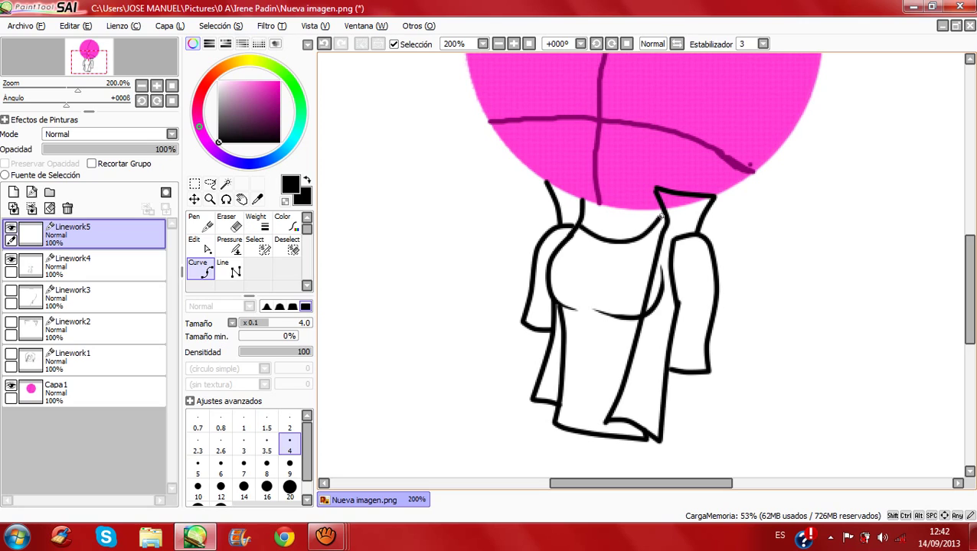
{"action": "double_click", "coordinate": [663, 228]}
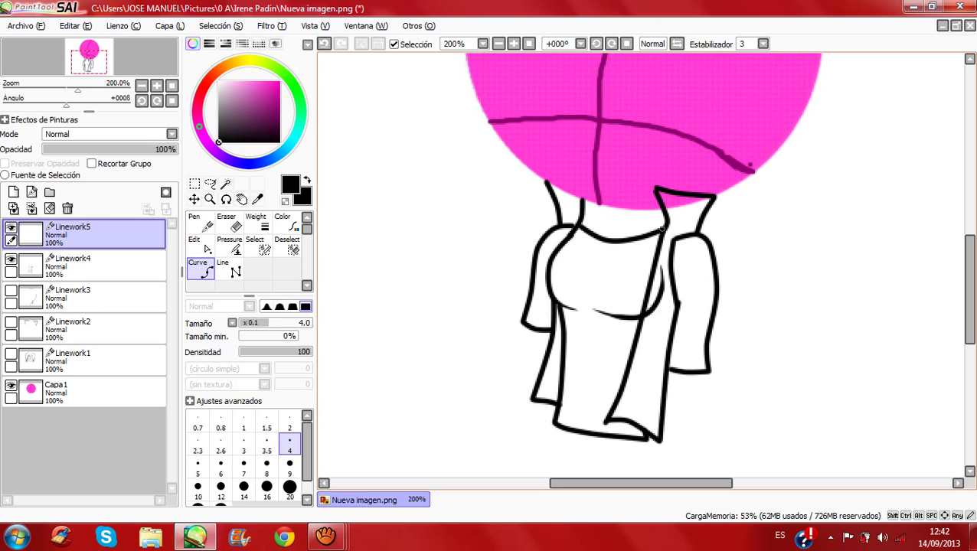
Step: Deepen the neckline curve on Linework5, raise its left end onto the neck line and delete its extra middle control point
{"action": "key", "text": "space"}
{"action": "left_click", "coordinate": [241, 199]}
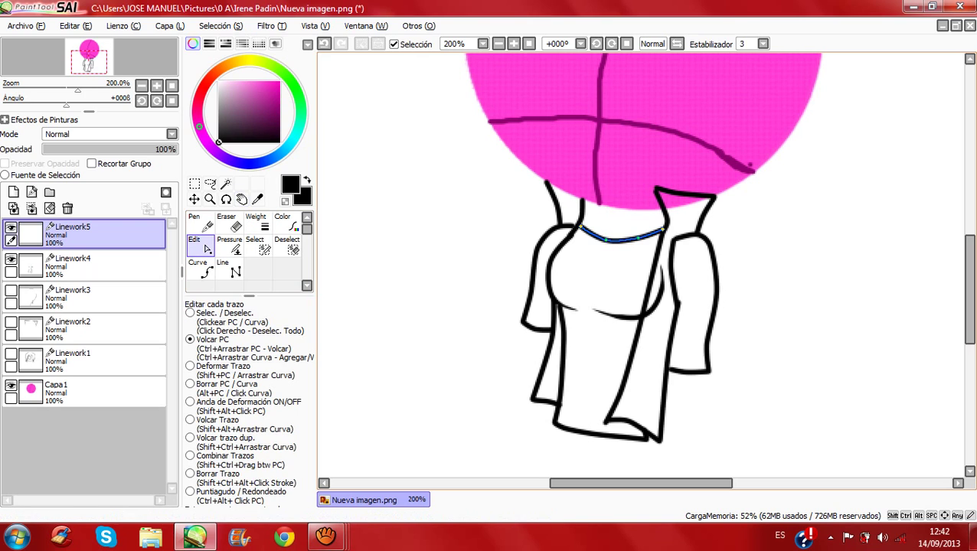
{"action": "left_click_drag", "start_coordinate": [606, 240], "coordinate": [604, 247]}
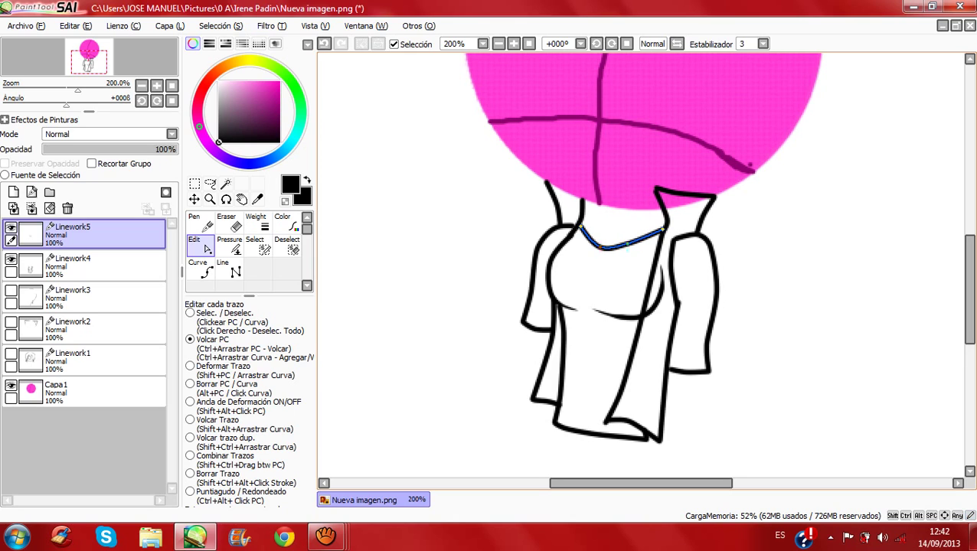
{"action": "left_click_drag", "start_coordinate": [579, 224], "coordinate": [582, 221]}
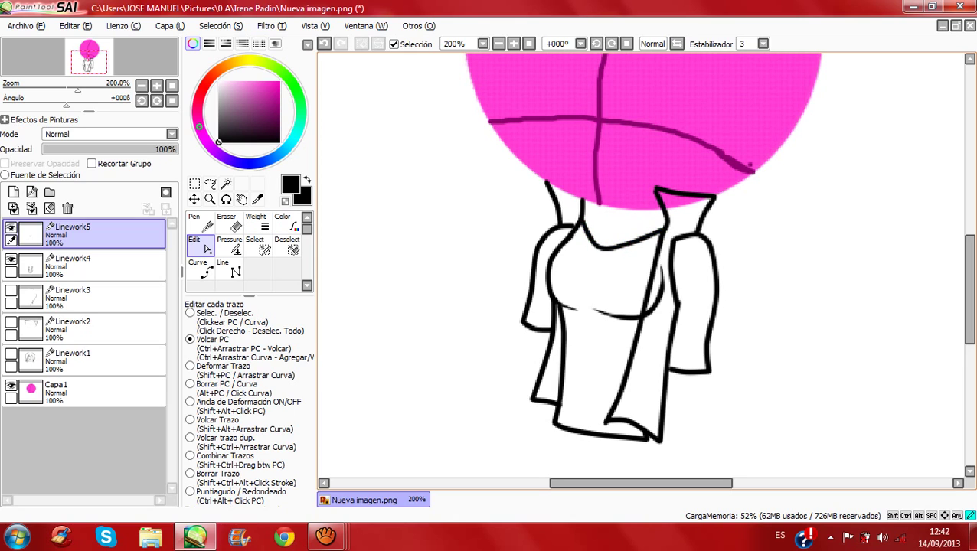
{"action": "key", "text": "alt"}
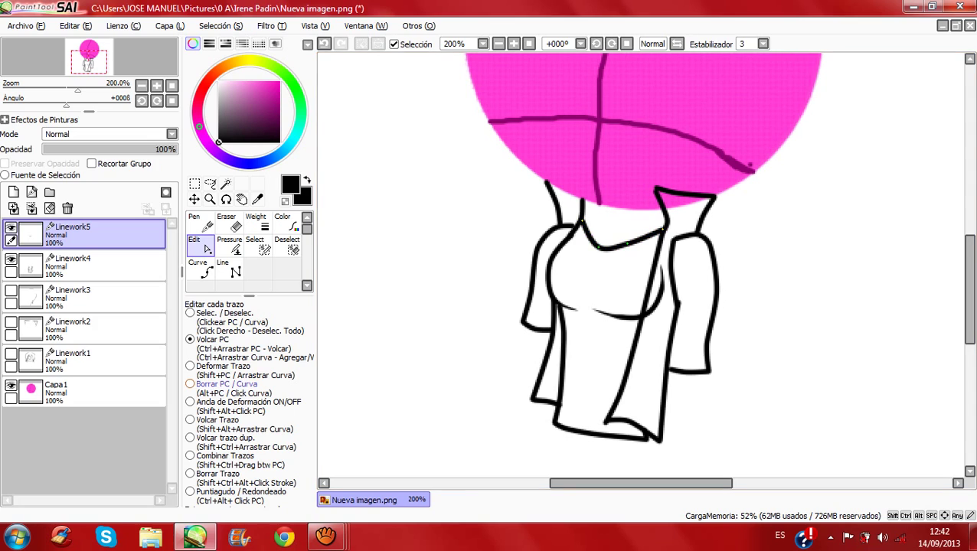
{"action": "left_click", "coordinate": [92, 265]}
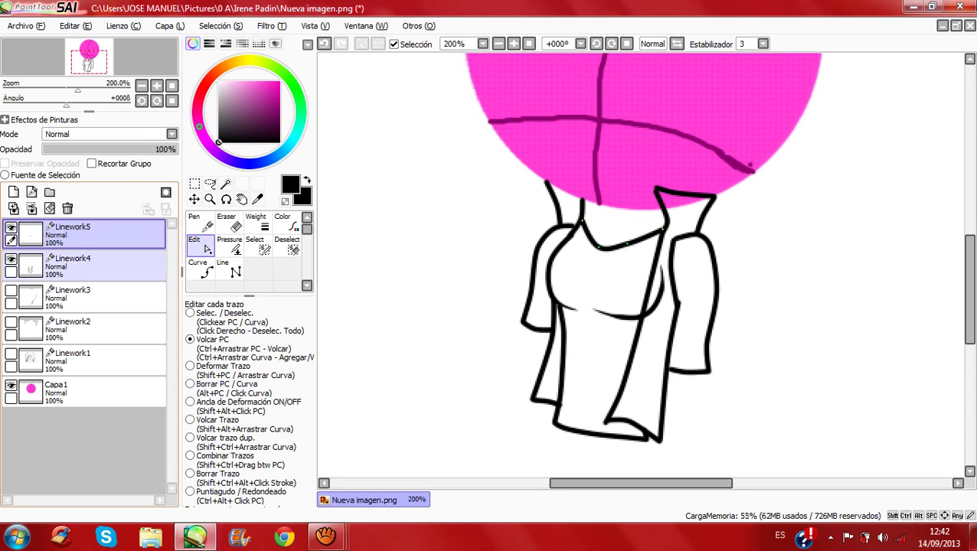
Step: Add a new linework layer and draw a size 4 curve beneath the torso hem, from its left corner to its right end, as the belt outline
{"action": "left_click", "coordinate": [85, 265], "text": "ctrl"}
{"action": "left_click", "coordinate": [31, 192]}
{"action": "left_click", "coordinate": [200, 267]}
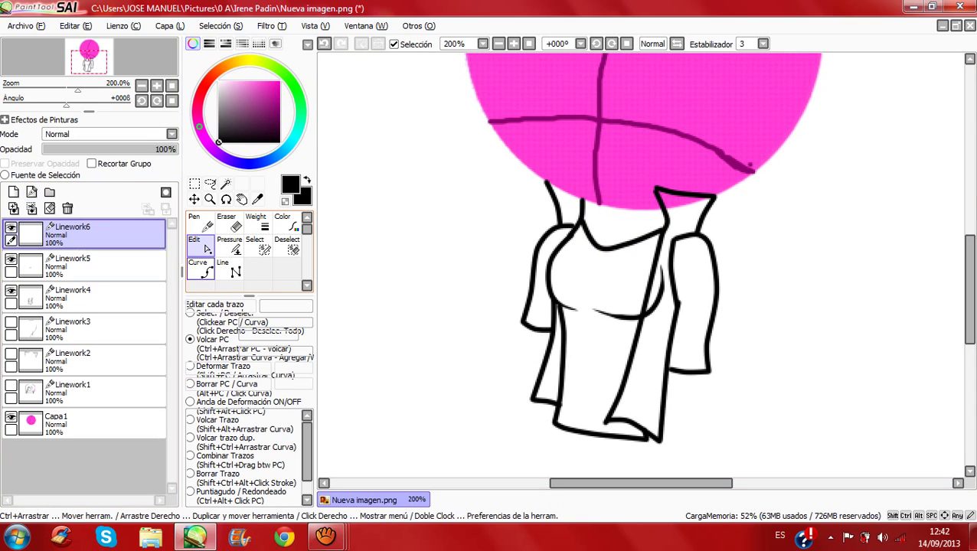
{"action": "scroll", "coordinate": [641, 264], "scroll_direction": "down", "scroll_amount": 3}
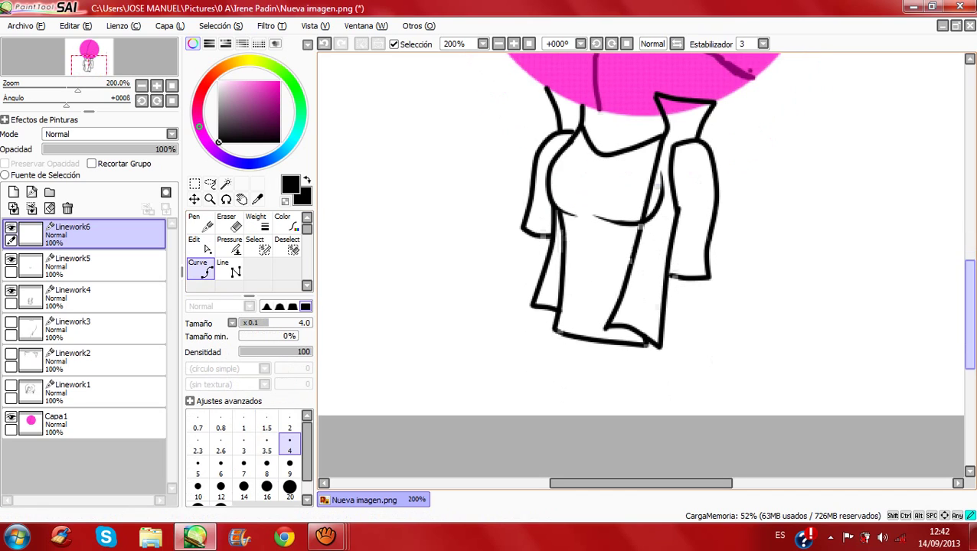
{"action": "scroll", "coordinate": [554, 306], "scroll_direction": "down", "scroll_amount": 1}
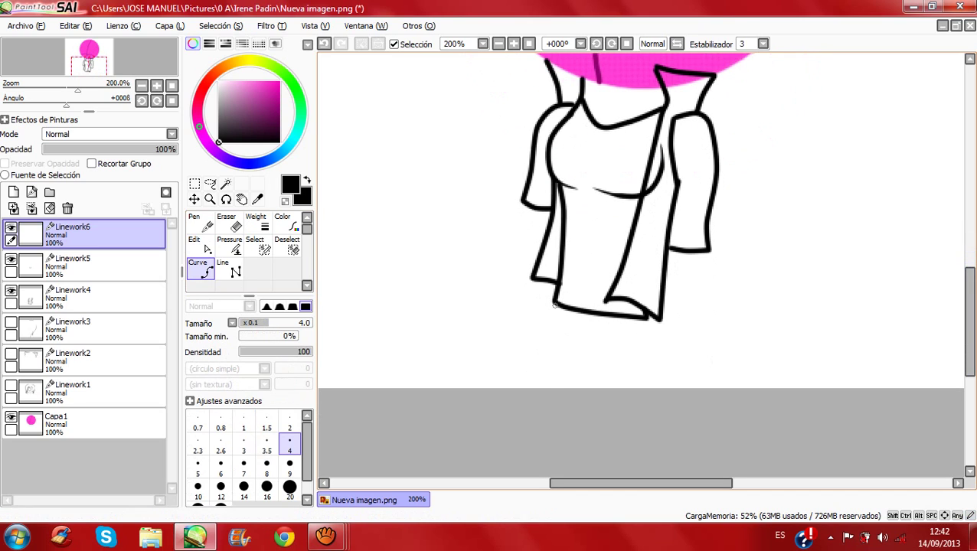
{"action": "left_click", "coordinate": [554, 305]}
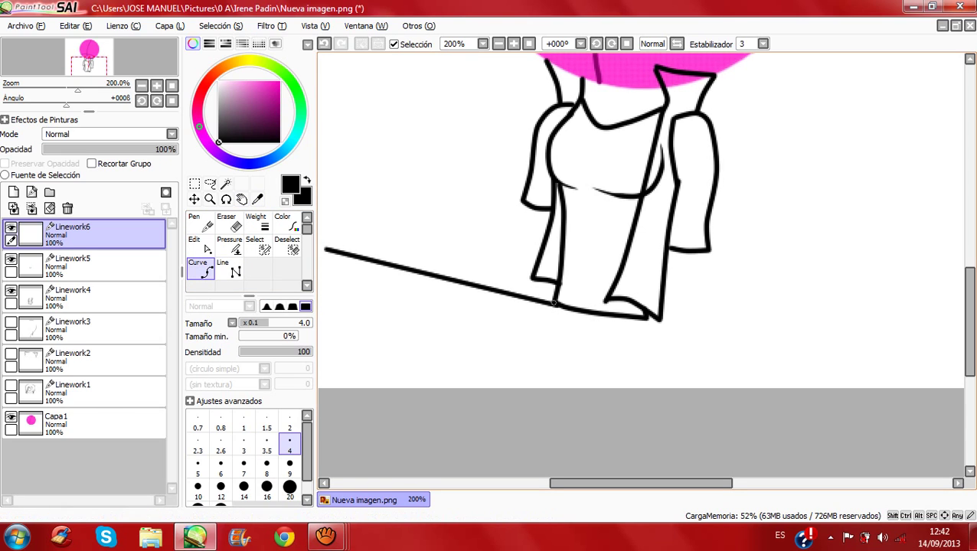
{"action": "key", "text": "Return"}
{"action": "left_click", "coordinate": [547, 310]}
{"action": "key", "text": "Return"}
{"action": "left_click", "coordinate": [561, 323]}
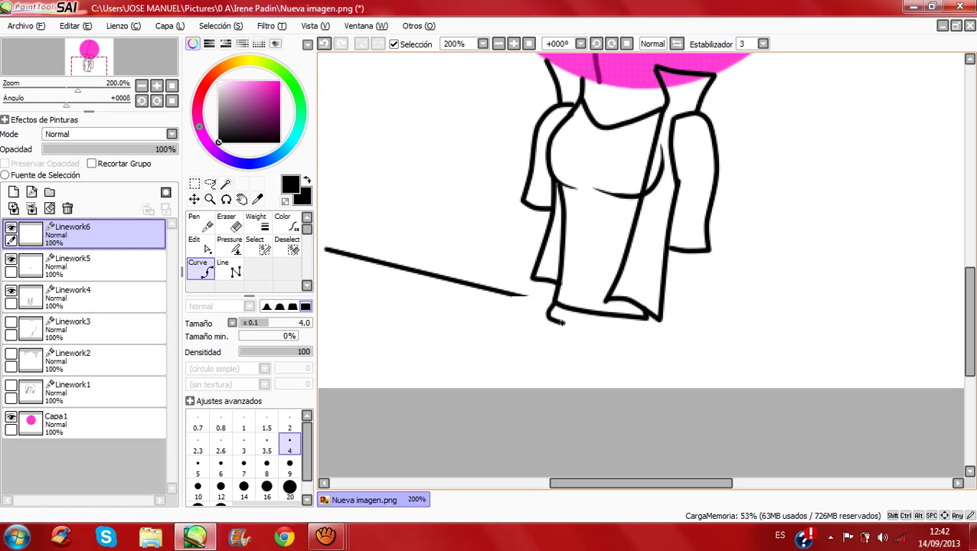
{"action": "left_click", "coordinate": [608, 336]}
{"action": "left_click", "coordinate": [646, 320]}
Step: Shift the lower-left control point of the belt outline slightly down and right to flatten the belt's lower edge
{"action": "left_click", "coordinate": [241, 199]}
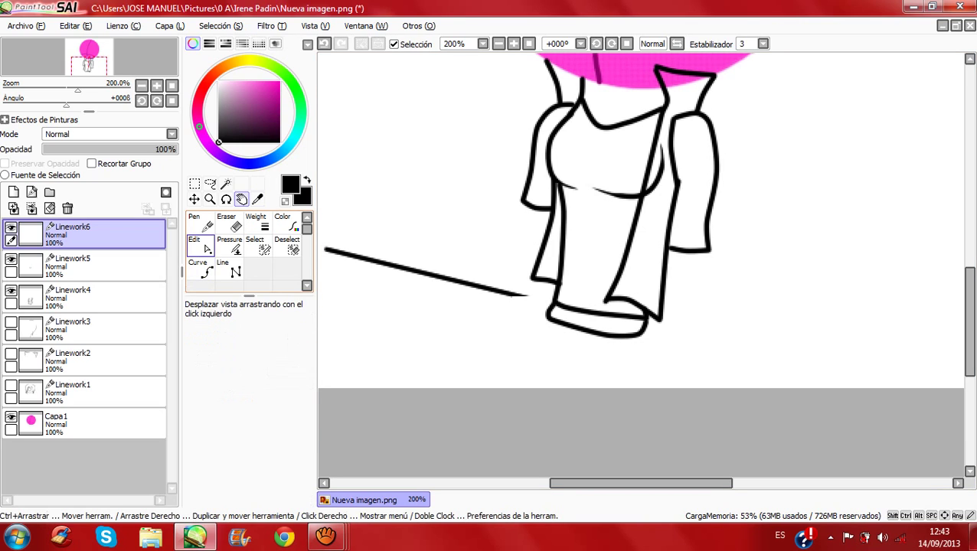
{"action": "left_click", "coordinate": [200, 245]}
{"action": "left_click_drag", "start_coordinate": [562, 323], "coordinate": [565, 326]}
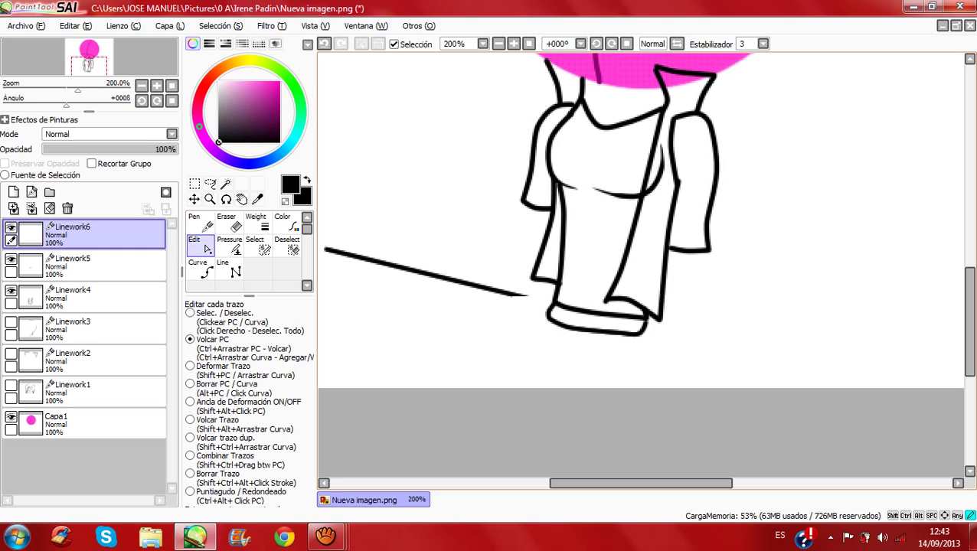
Step: Draw the buckle in the middle of the belt with dark yellow size 2 curves: two short vertical lines and a small horizontal pin
{"action": "left_click_drag", "start_coordinate": [234, 102], "coordinate": [218, 101]}
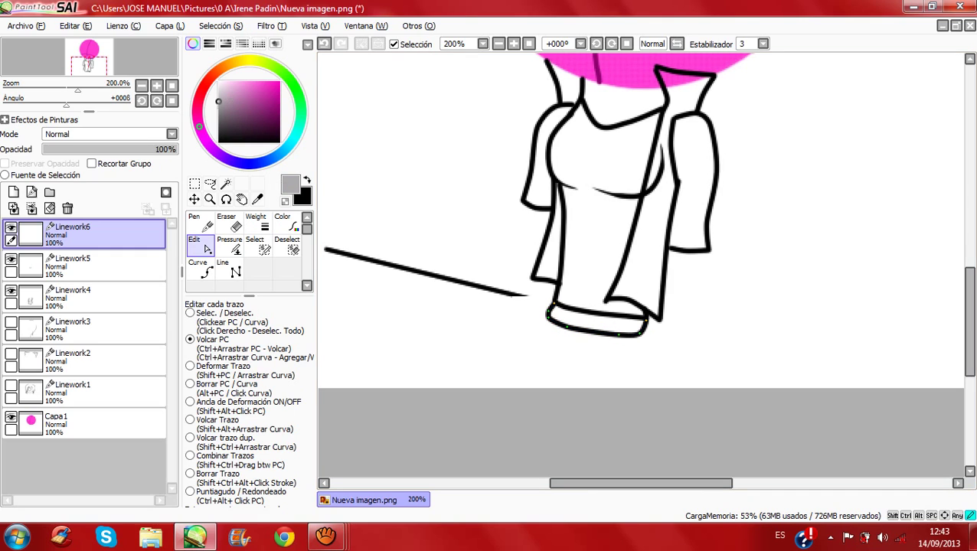
{"action": "left_click", "coordinate": [249, 60]}
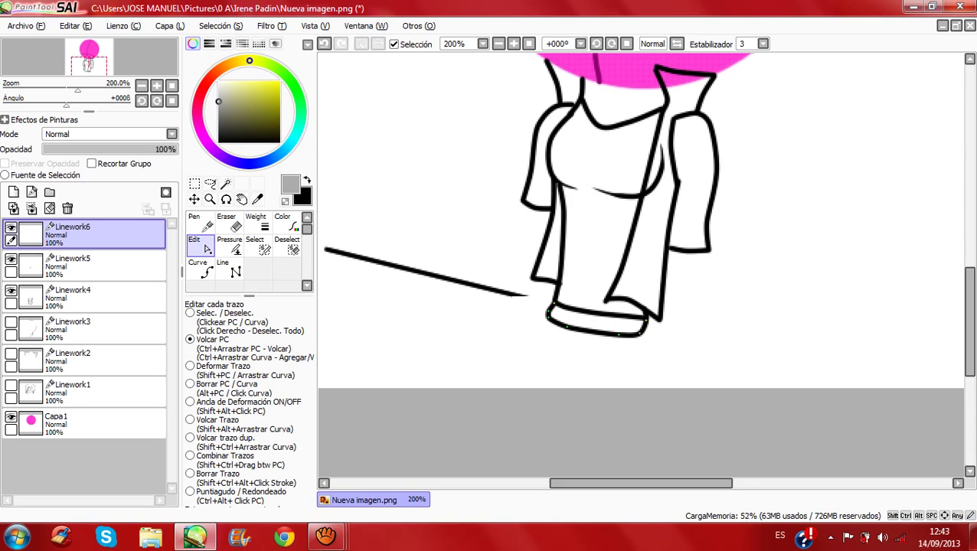
{"action": "left_click", "coordinate": [281, 105]}
{"action": "left_click", "coordinate": [201, 268]}
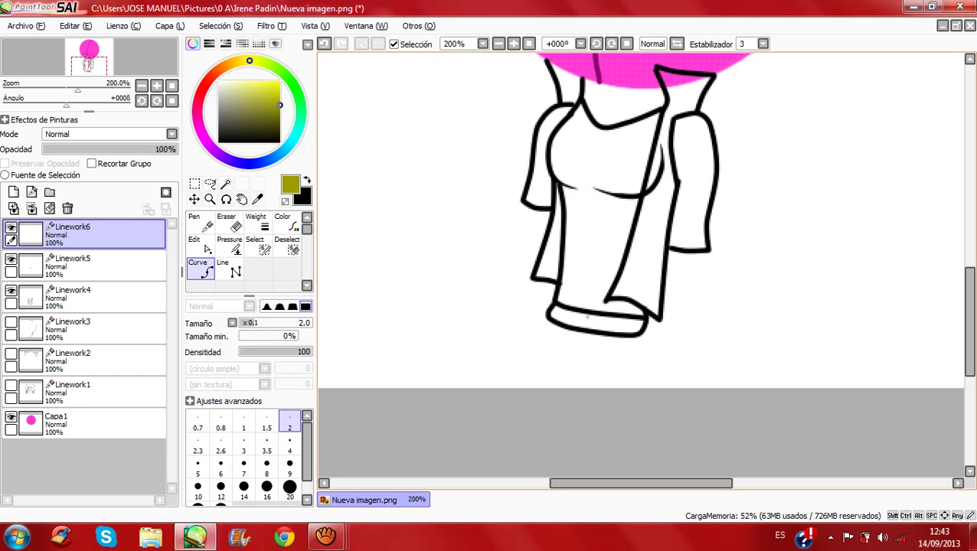
{"action": "left_click", "coordinate": [587, 315]}
{"action": "left_click", "coordinate": [588, 329]}
{"action": "key", "text": "space"}
{"action": "left_click", "coordinate": [609, 316]}
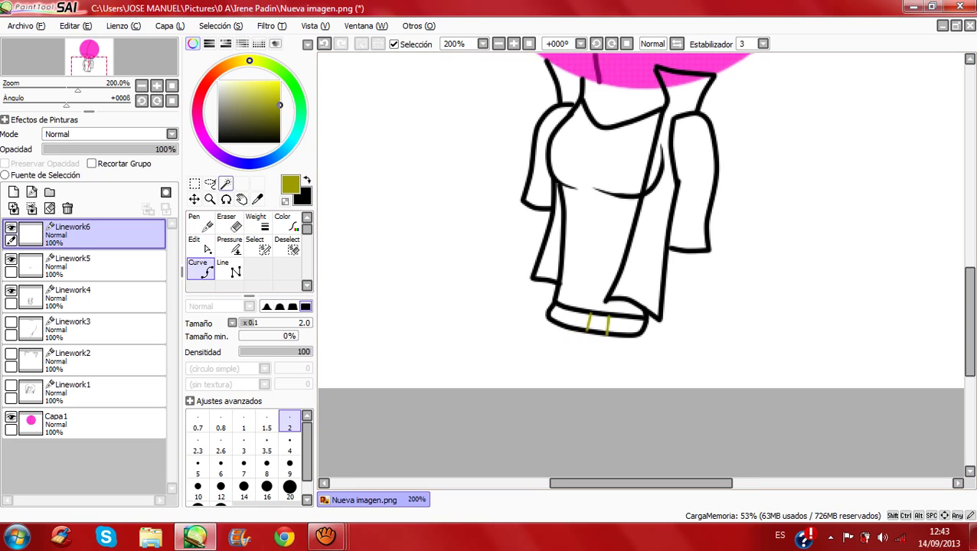
{"action": "key", "text": "space"}
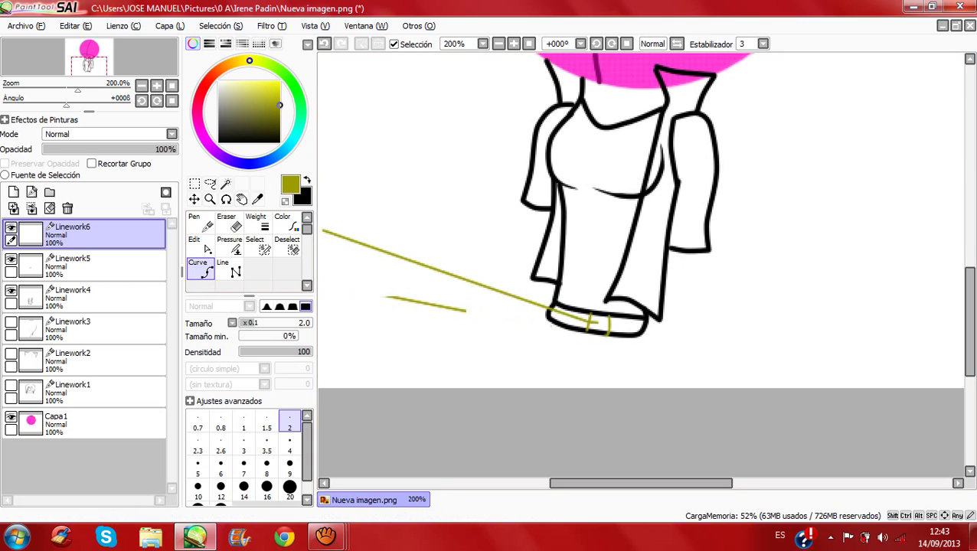
{"action": "key", "text": "space"}
{"action": "left_click", "coordinate": [229, 245]}
{"action": "left_click_drag", "start_coordinate": [597, 322], "coordinate": [581, 322]}
Step: Draw a short black size 6 belt loop across the left end of the belt on Linework6
{"action": "left_click", "coordinate": [202, 269]}
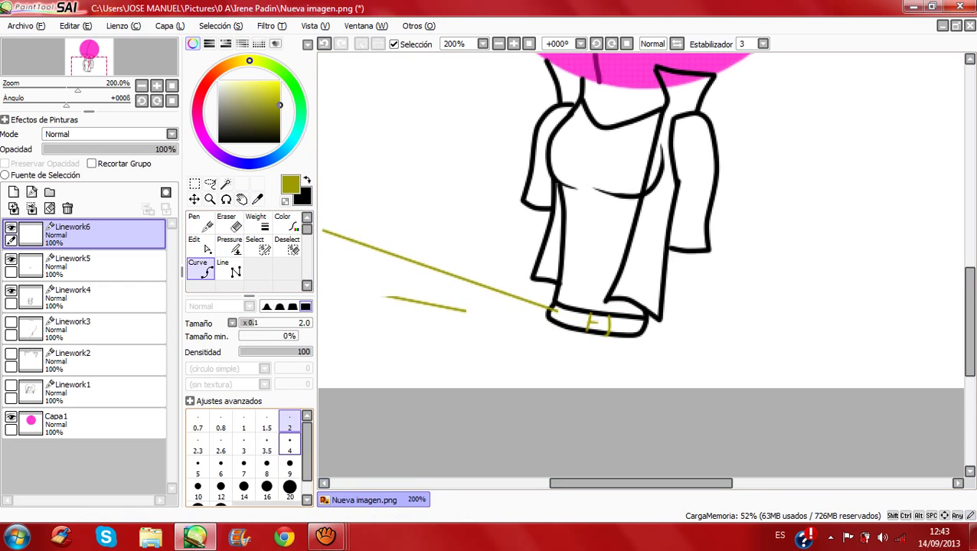
{"action": "left_click", "coordinate": [220, 468]}
{"action": "left_click", "coordinate": [234, 142]}
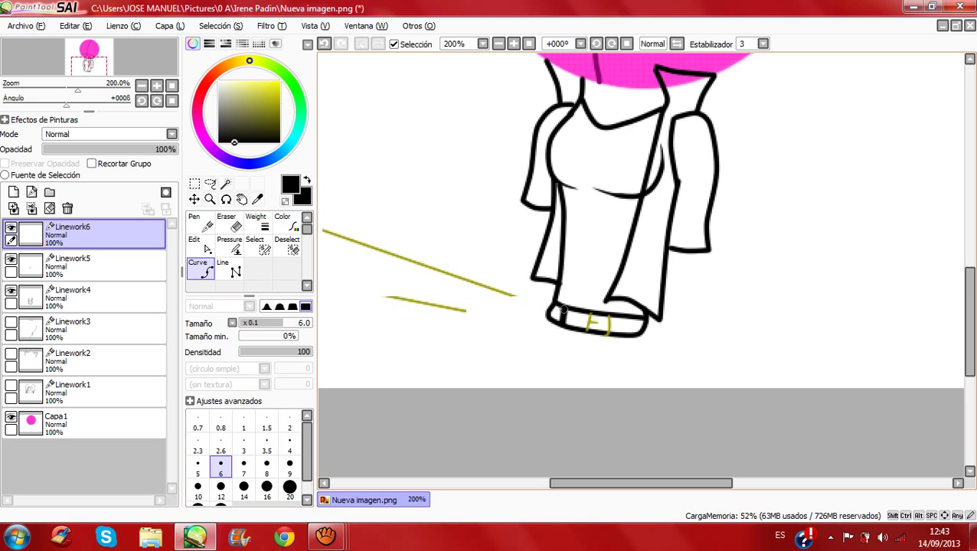
{"action": "left_click", "coordinate": [563, 308]}
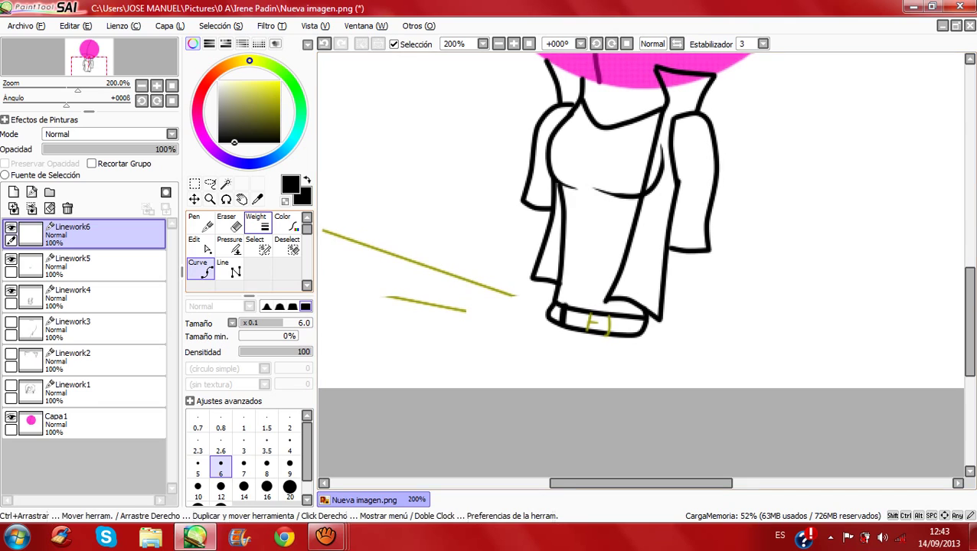
Step: Select the left belt loop's stroke in point editing, copy it and paste it onto a new layer
{"action": "left_click", "coordinate": [202, 245]}
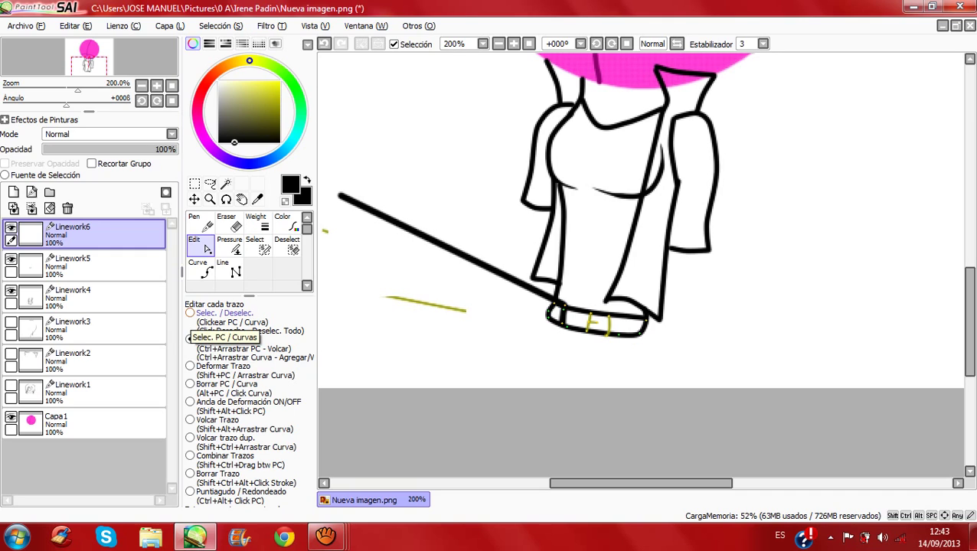
{"action": "left_click", "coordinate": [191, 314]}
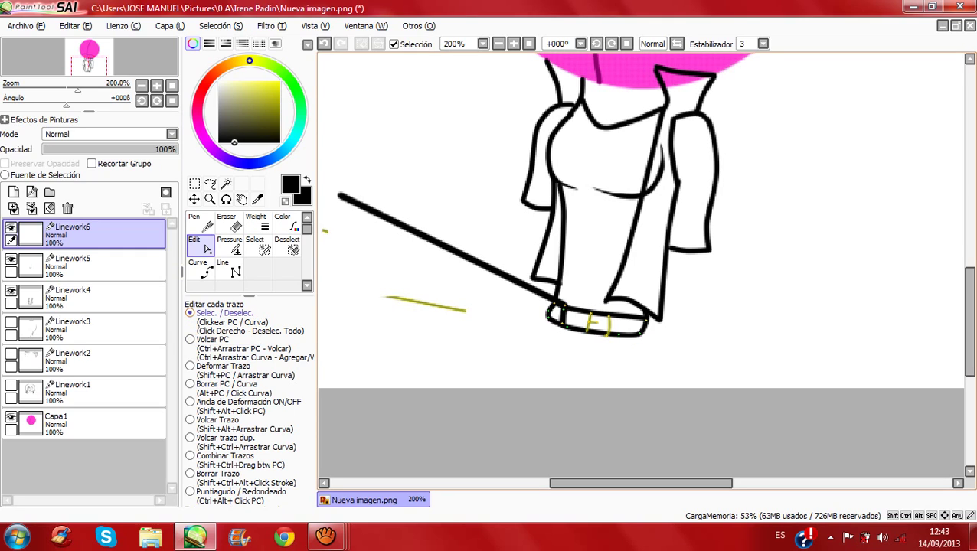
{"action": "left_click", "coordinate": [562, 313]}
{"action": "left_click_drag", "start_coordinate": [564, 310], "coordinate": [565, 306]}
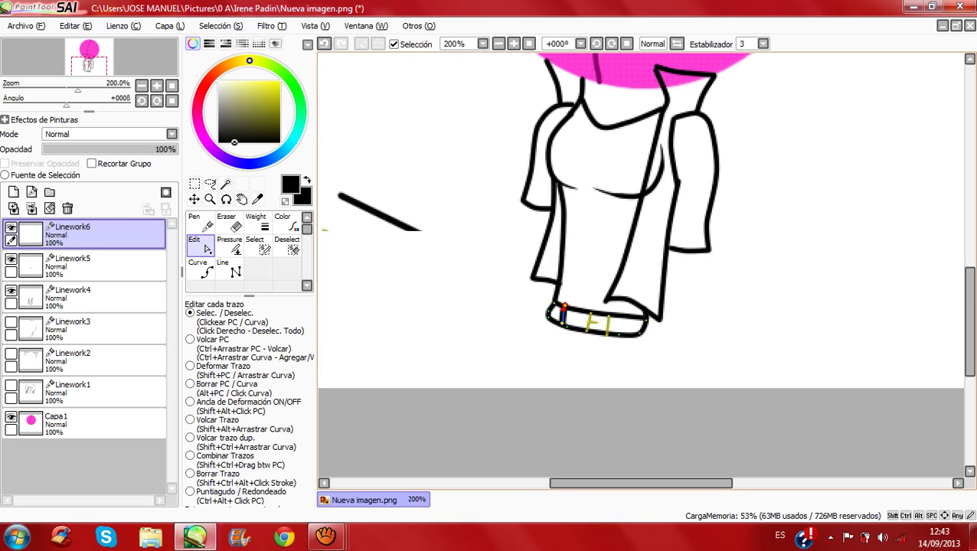
{"action": "left_click", "coordinate": [76, 26]}
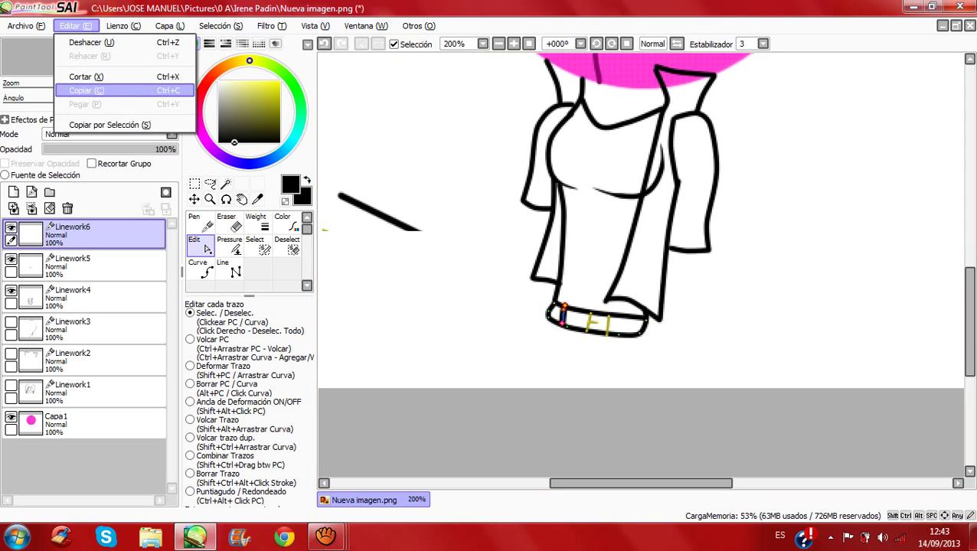
{"action": "left_click", "coordinate": [91, 90]}
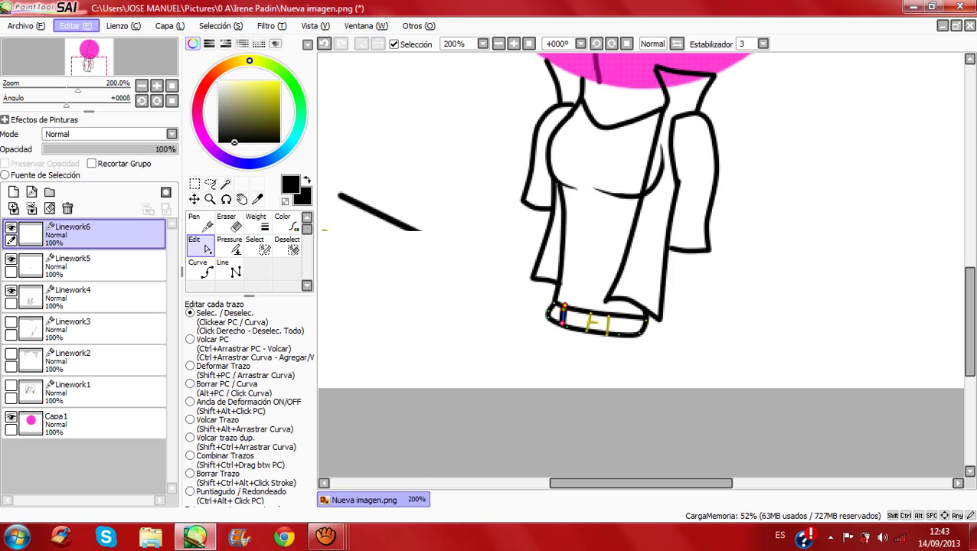
{"action": "left_click", "coordinate": [76, 25]}
{"action": "left_click", "coordinate": [84, 103]}
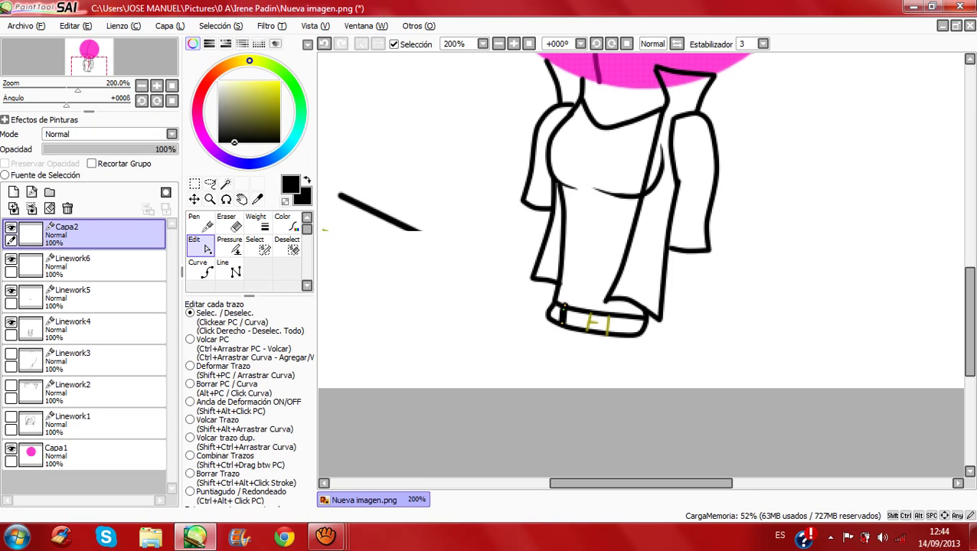
Step: Move the pasted belt loop to the belt's right side with a transform, and merge its layer down into Linework6
{"action": "left_click", "coordinate": [170, 26]}
{"action": "left_click", "coordinate": [196, 261]}
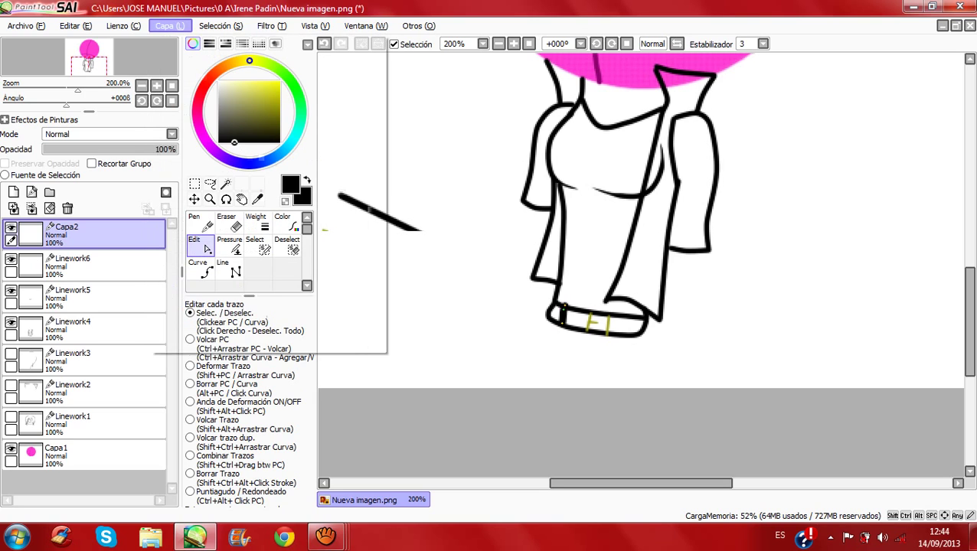
{"action": "left_click_drag", "start_coordinate": [574, 315], "coordinate": [622, 326]}
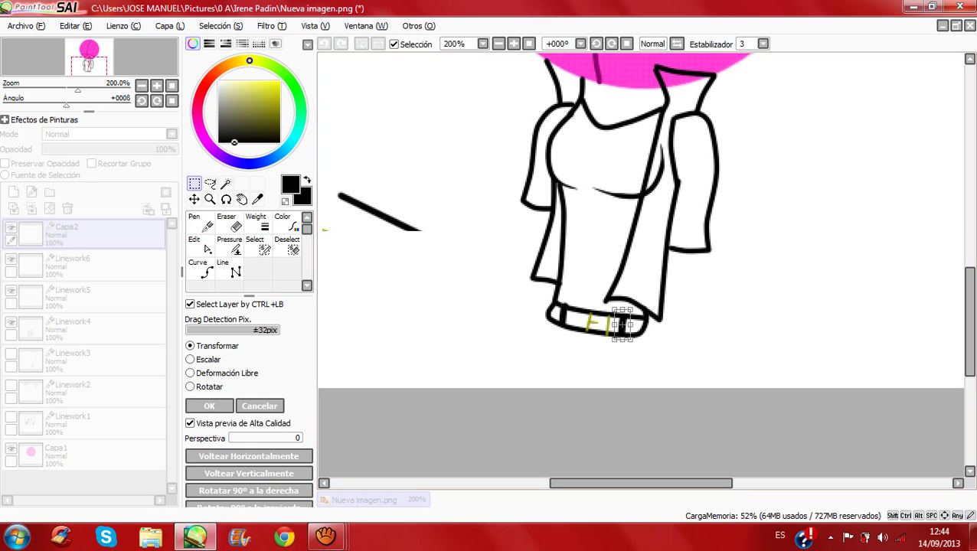
{"action": "left_click", "coordinate": [209, 405]}
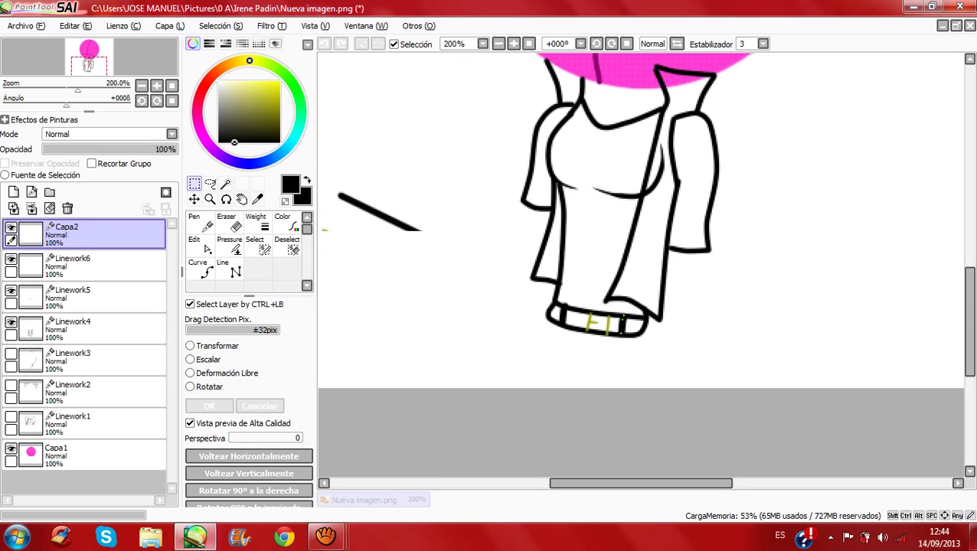
{"action": "left_click", "coordinate": [31, 208]}
Step: Switch to aTube Catcher to check the screen recording's status, and return to the drawing by minimizing its window
{"action": "left_click", "coordinate": [76, 26]}
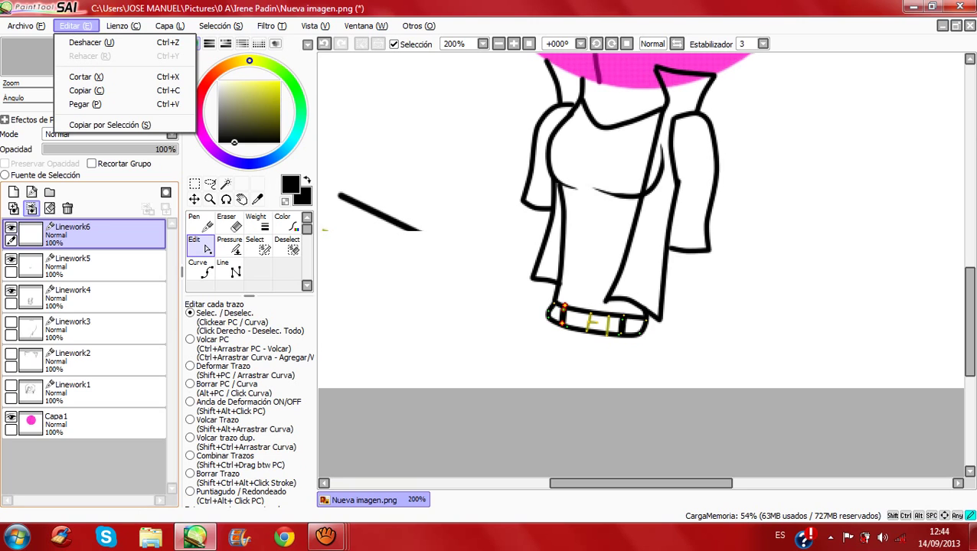
{"action": "mouse_move", "coordinate": [27, 26]}
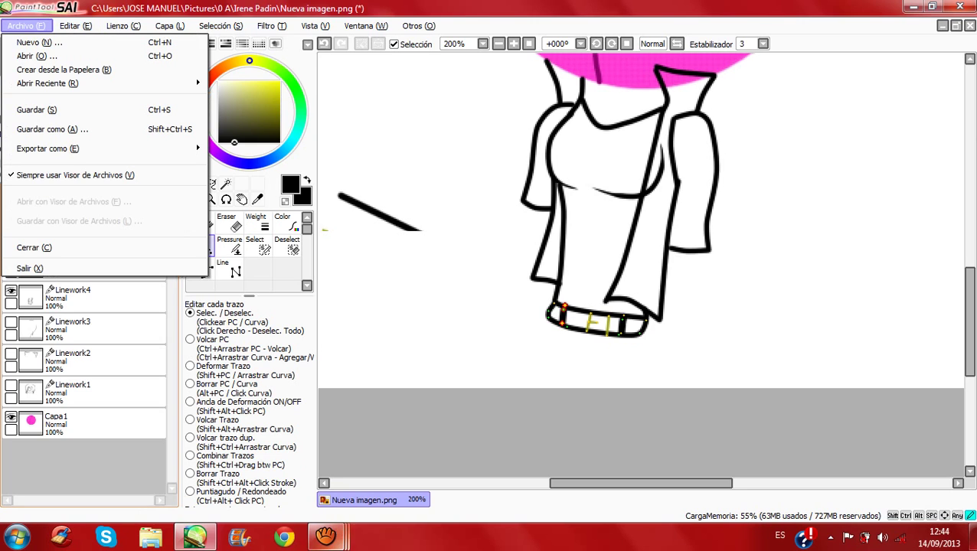
{"action": "left_click", "coordinate": [325, 535]}
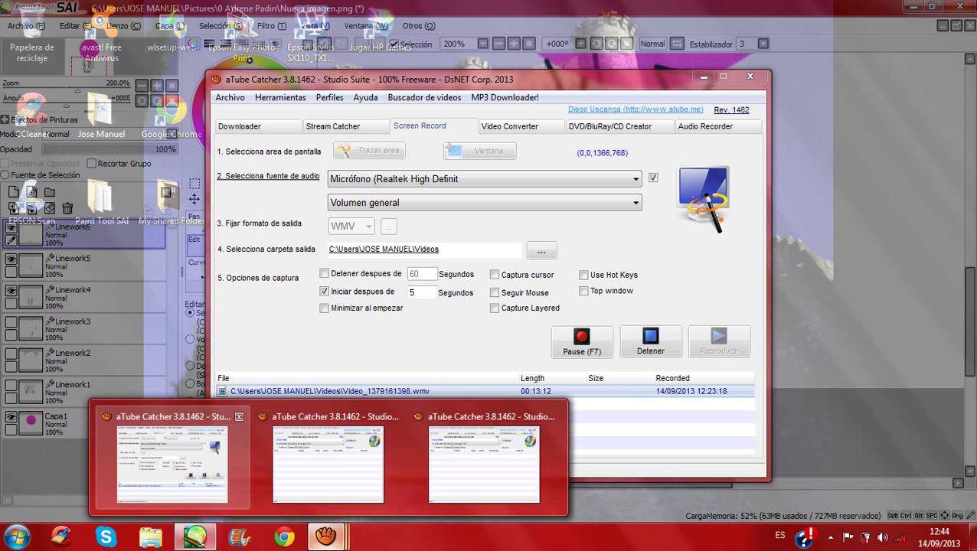
{"action": "left_click", "coordinate": [172, 463]}
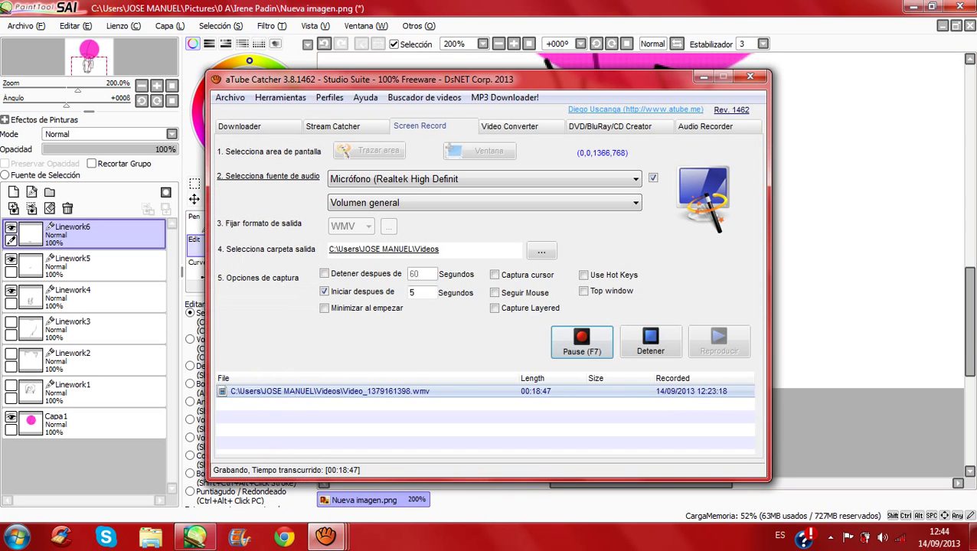
{"action": "left_click", "coordinate": [703, 77]}
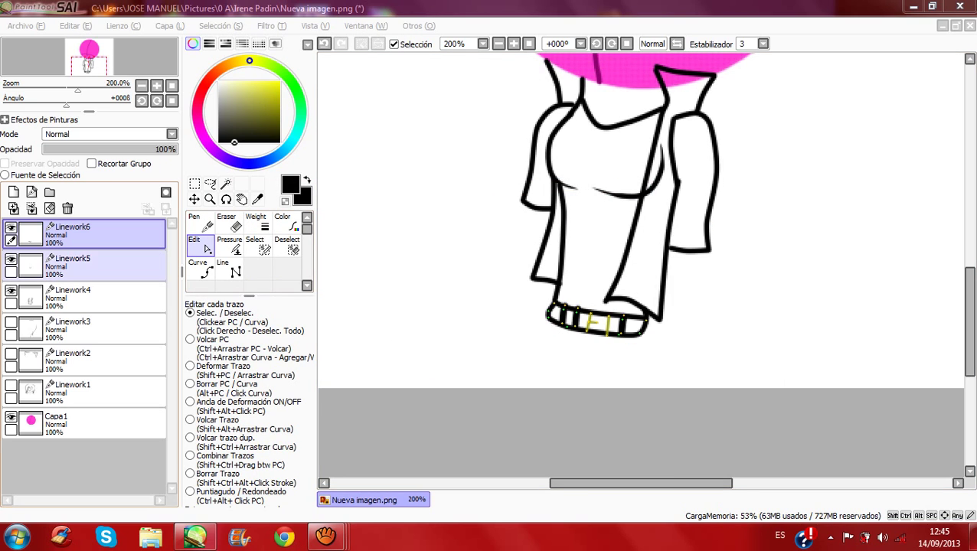
Step: Toggle Linework5's visibility to check its contents, and ready the Curve tool on Linework6 with a smaller brush size
{"action": "left_click", "coordinate": [10, 259]}
{"action": "left_click", "coordinate": [11, 264]}
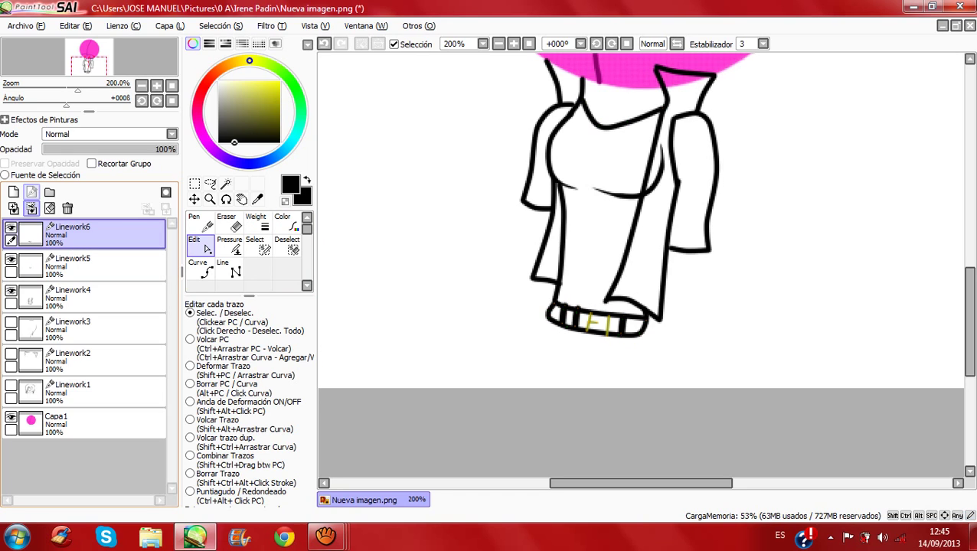
{"action": "left_click", "coordinate": [200, 269]}
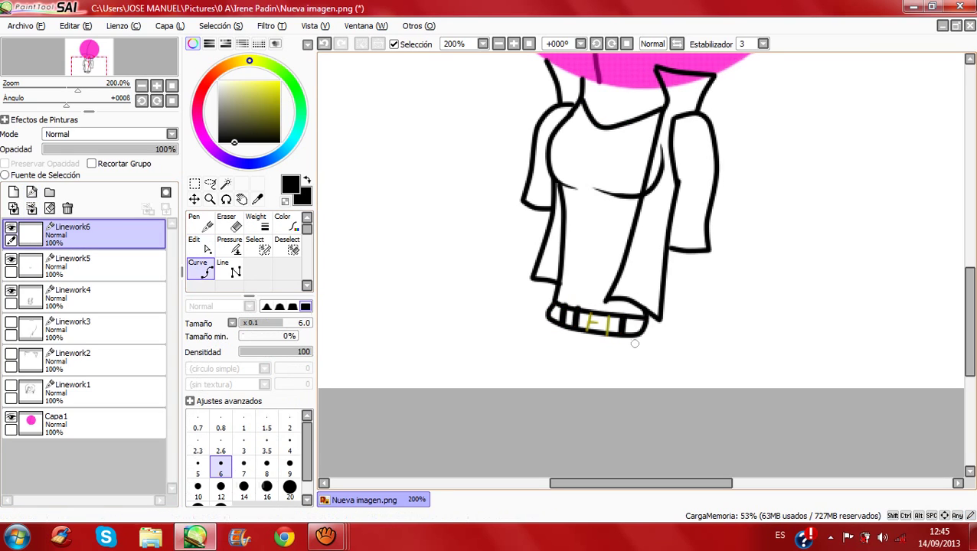
{"action": "key", "text": "bracketleft"}
{"action": "key", "text": "bracketleft"}
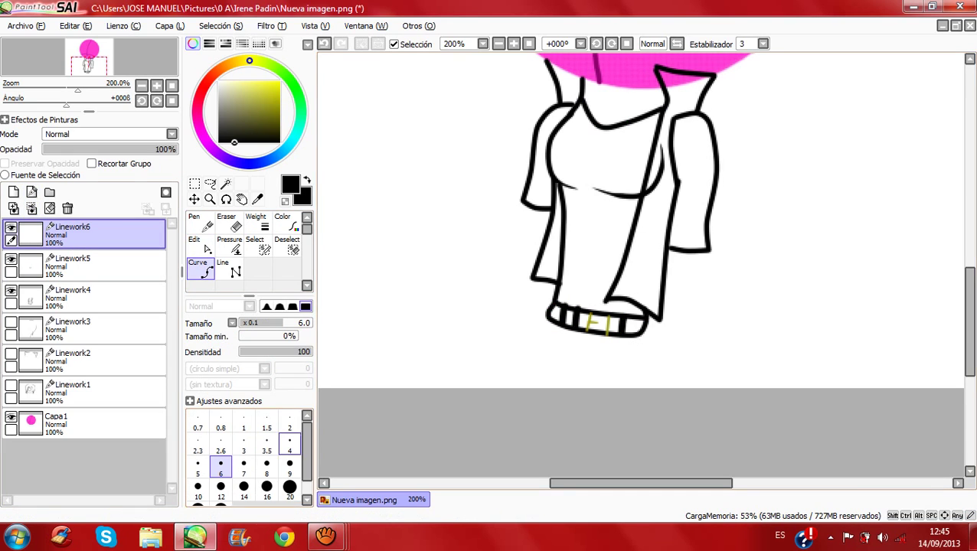
Step: Draw the outer lines of both legs from the ends of the belt down past the canvas edge with the Curve tool at size 4
{"action": "left_click", "coordinate": [641, 334]}
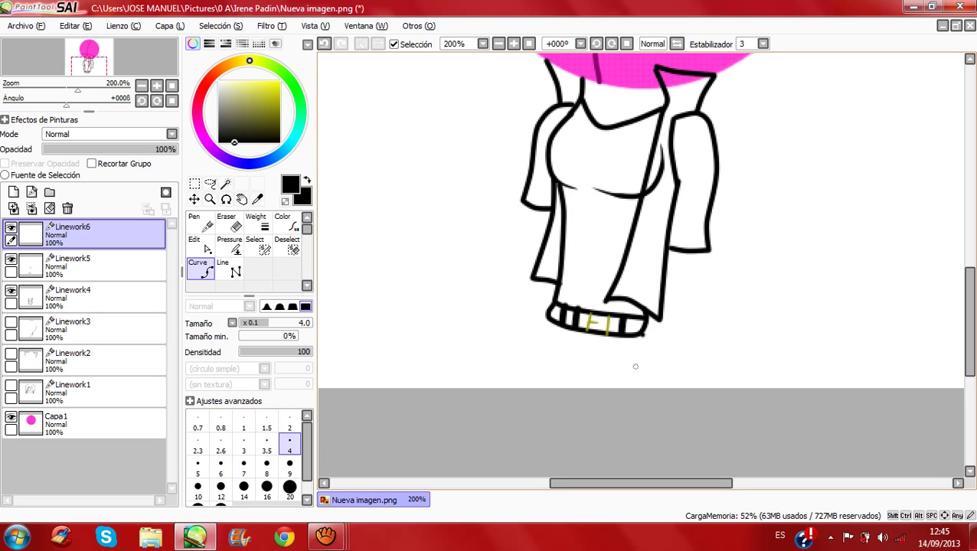
{"action": "left_click", "coordinate": [642, 364]}
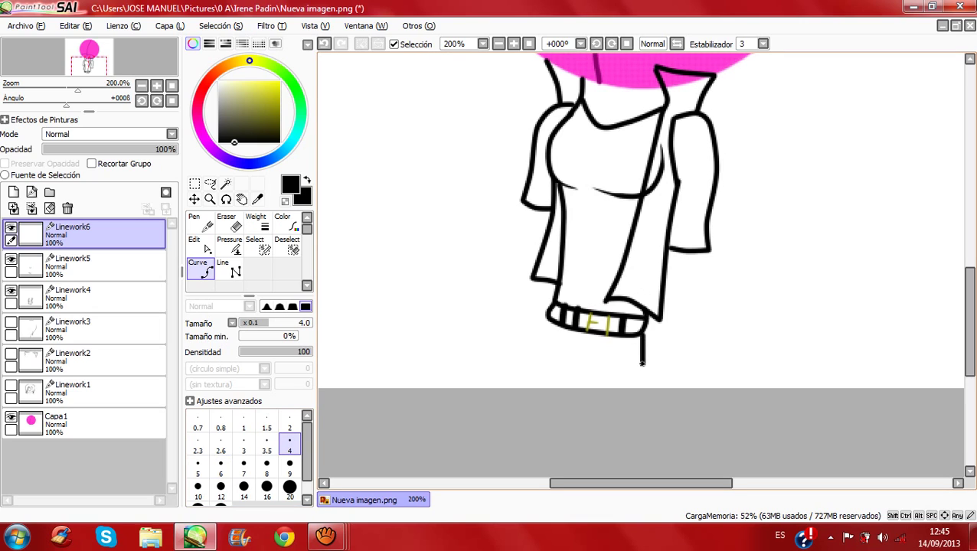
{"action": "double_click", "coordinate": [639, 402]}
{"action": "key", "text": "space"}
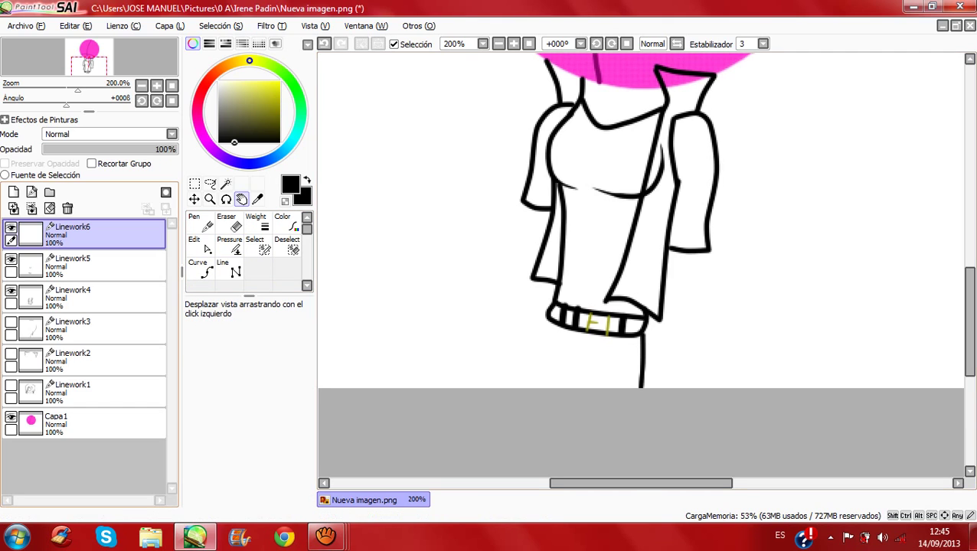
{"action": "left_click", "coordinate": [201, 268]}
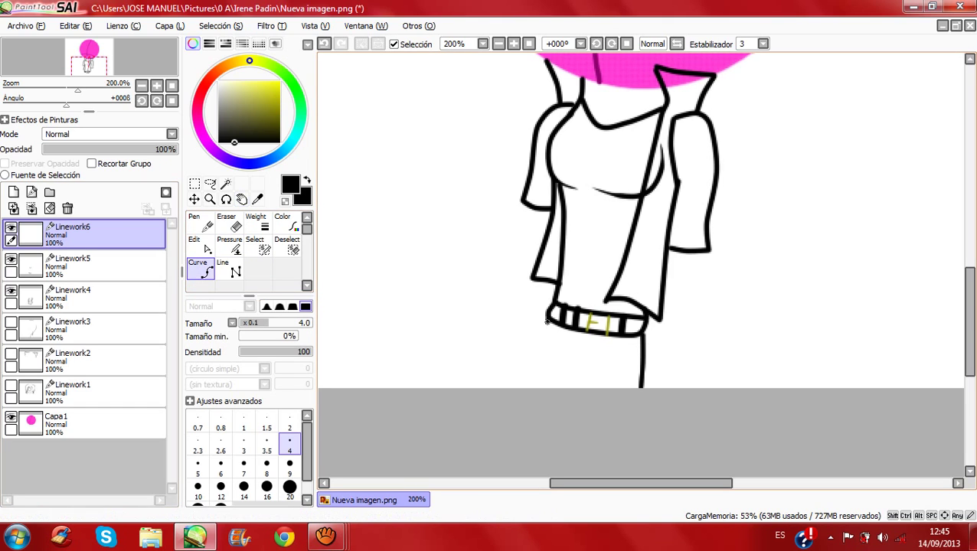
{"action": "left_click", "coordinate": [547, 322]}
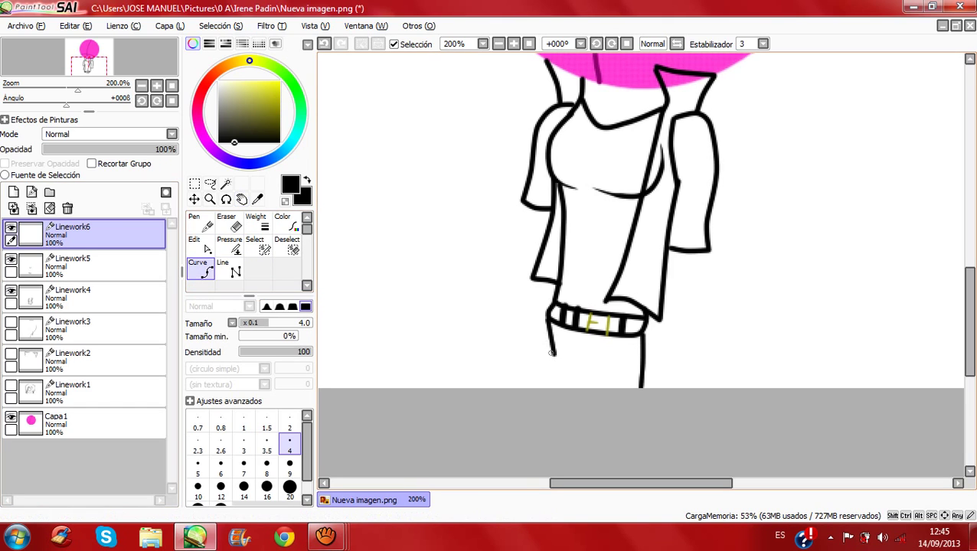
{"action": "double_click", "coordinate": [544, 403]}
{"action": "key", "text": "space"}
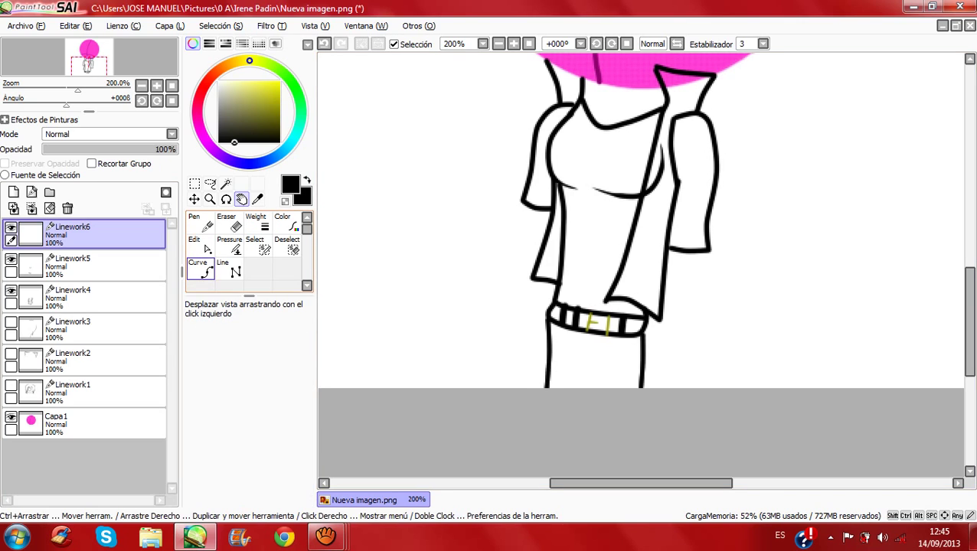
Step: Draw a short horizontal crotch curve below the belt and a vertical line from its middle down past the canvas edge
{"action": "left_click", "coordinate": [201, 269]}
{"action": "left_click", "coordinate": [580, 360]}
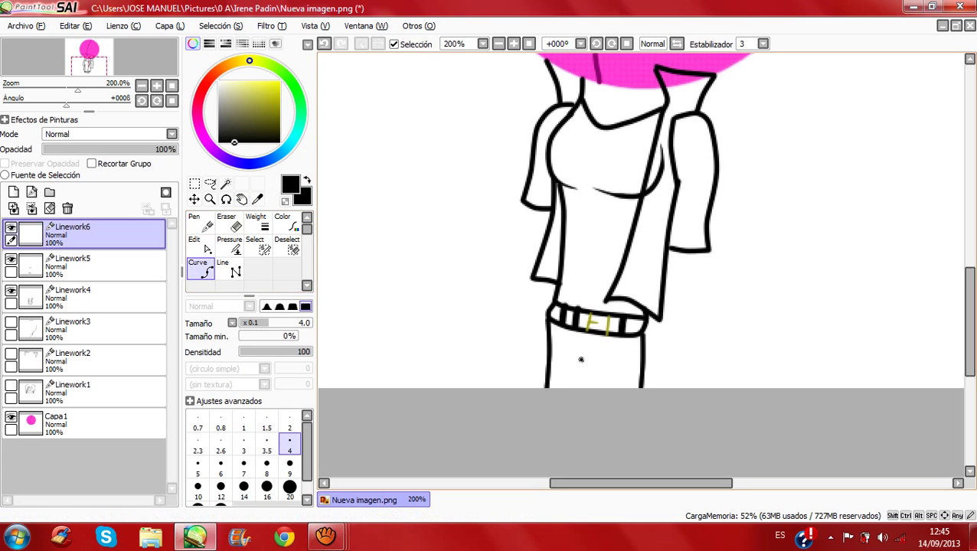
{"action": "left_click", "coordinate": [598, 363]}
{"action": "double_click", "coordinate": [617, 362]}
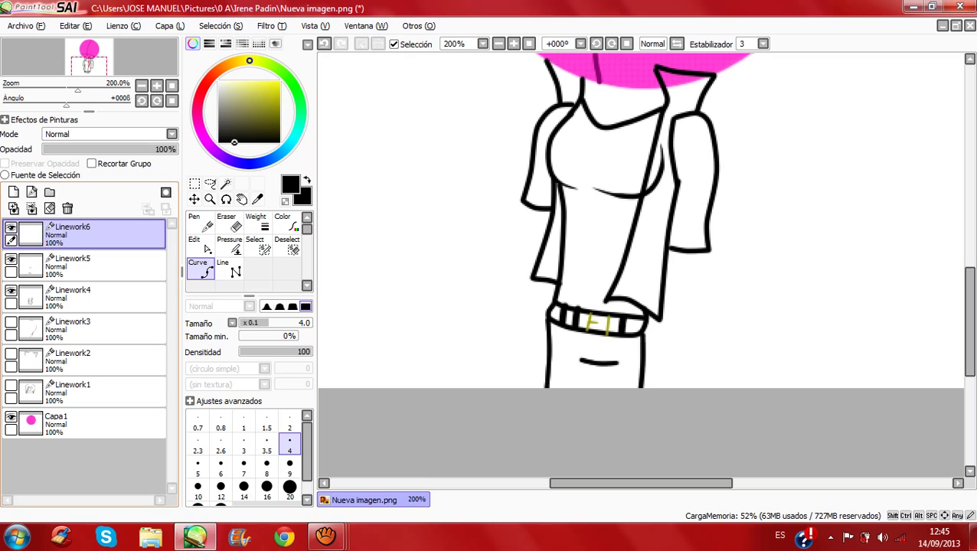
{"action": "left_click", "coordinate": [242, 199]}
{"action": "left_click", "coordinate": [200, 269]}
{"action": "left_click", "coordinate": [603, 365]}
{"action": "left_click", "coordinate": [593, 401]}
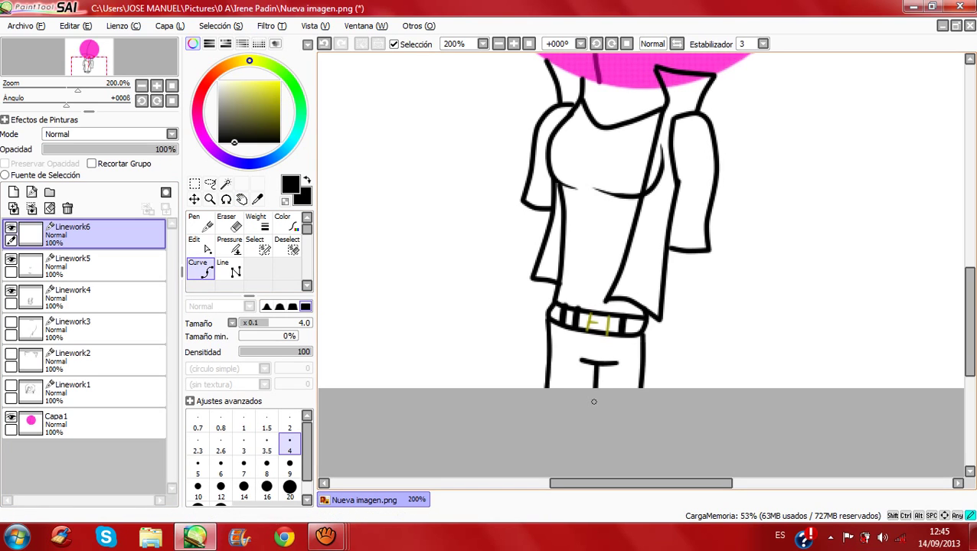
{"action": "double_click", "coordinate": [448, 382]}
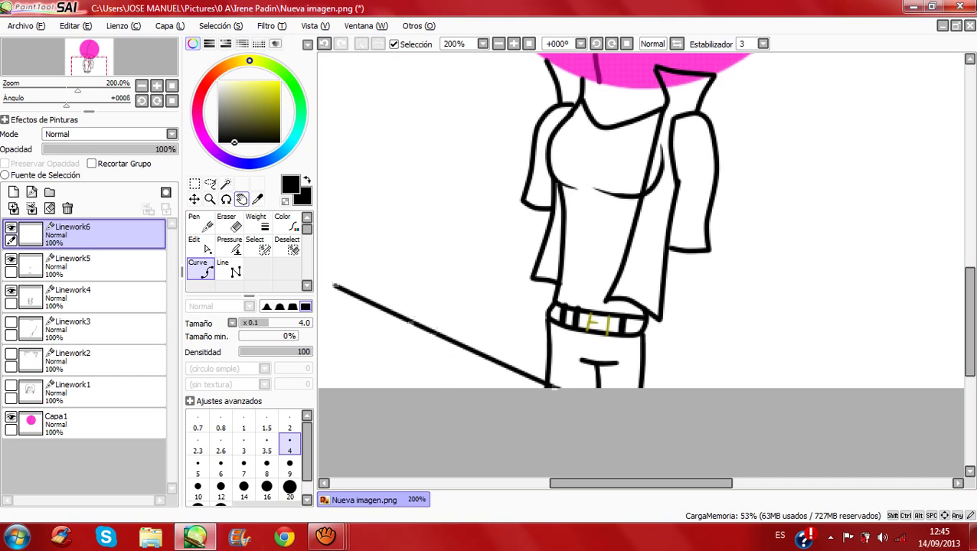
{"action": "left_click", "coordinate": [242, 199]}
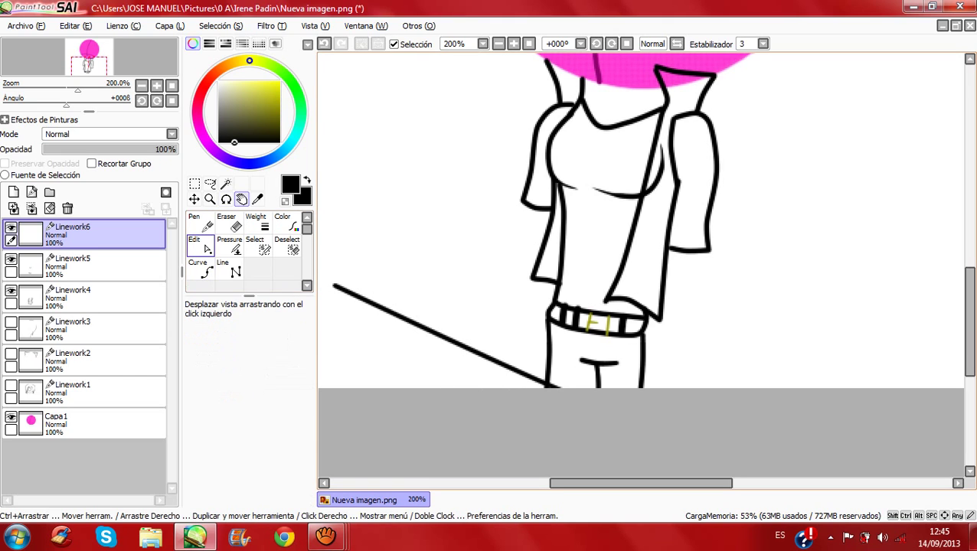
Step: Move control points (Volcar PC) to push the left leg line outward and lift both ends of the crotch curve
{"action": "left_click", "coordinate": [549, 352]}
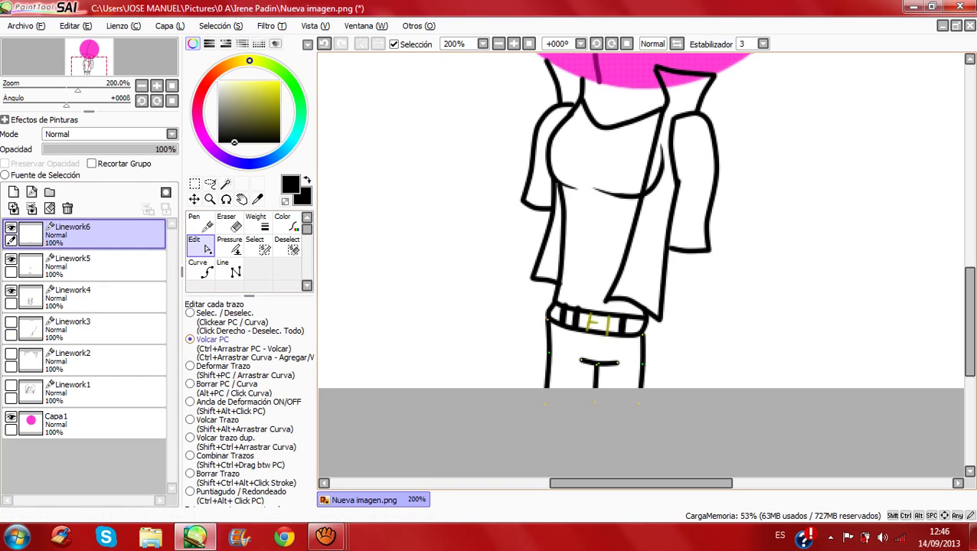
{"action": "left_click", "coordinate": [223, 313]}
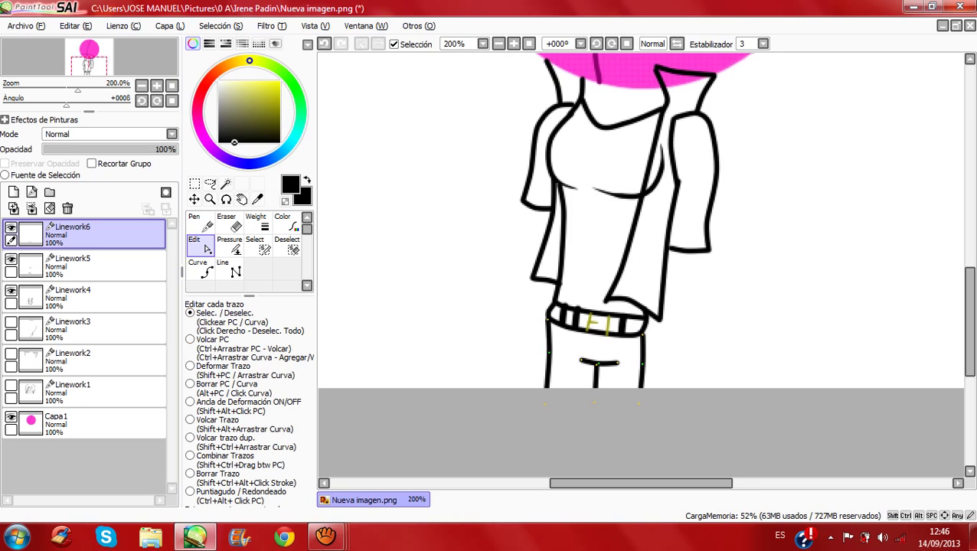
{"action": "left_click", "coordinate": [208, 339]}
{"action": "left_click_drag", "start_coordinate": [549, 353], "coordinate": [543, 354]}
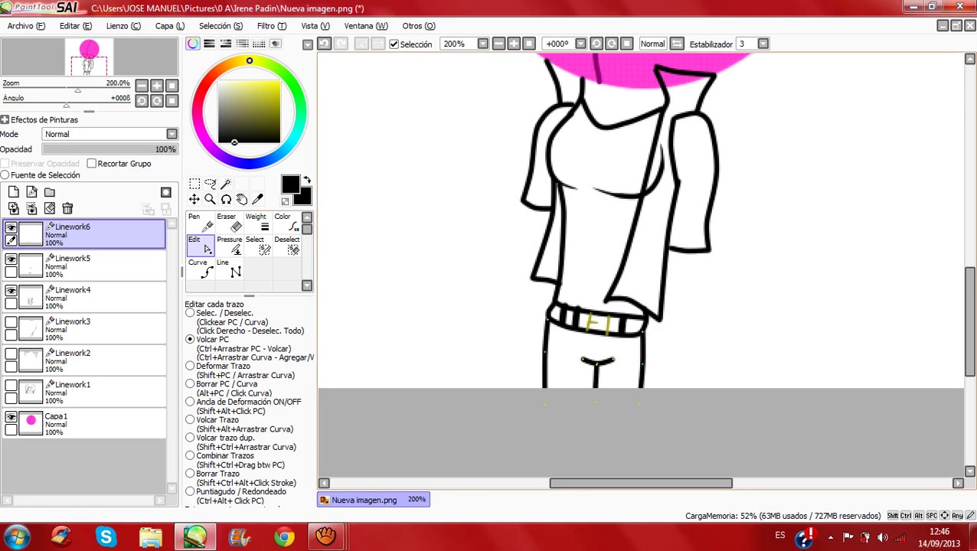
Step: Draw a pointed flap from the belt's right end, curving outward and back to the right leg line
{"action": "left_click", "coordinate": [200, 269]}
{"action": "left_click", "coordinate": [645, 329]}
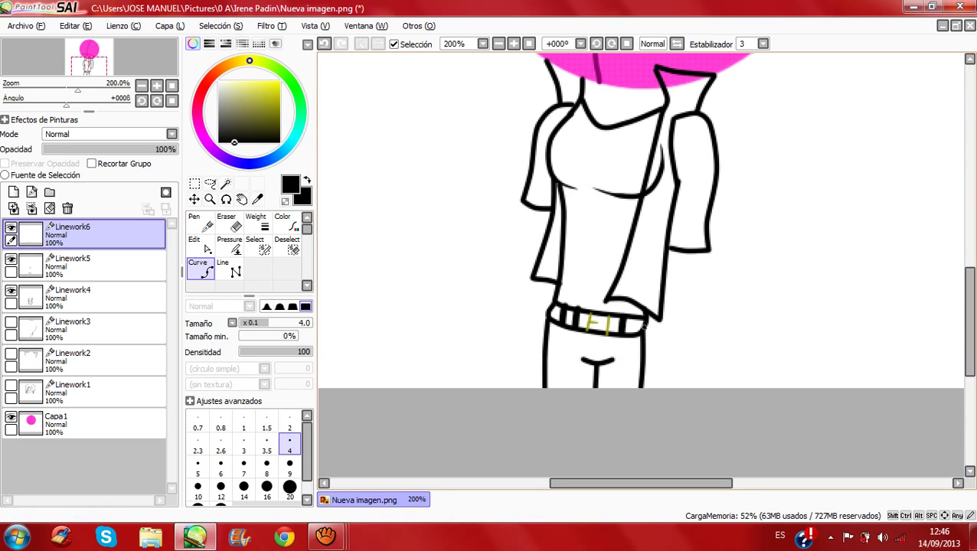
{"action": "left_click", "coordinate": [658, 362]}
{"action": "left_click", "coordinate": [674, 375]}
{"action": "left_click", "coordinate": [659, 375]}
{"action": "left_click", "coordinate": [675, 376]}
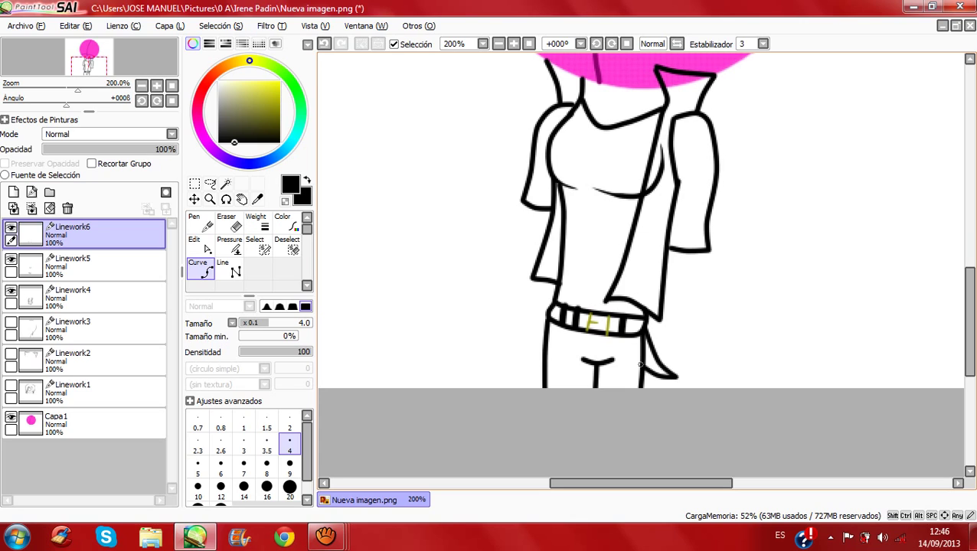
{"action": "key", "text": "space"}
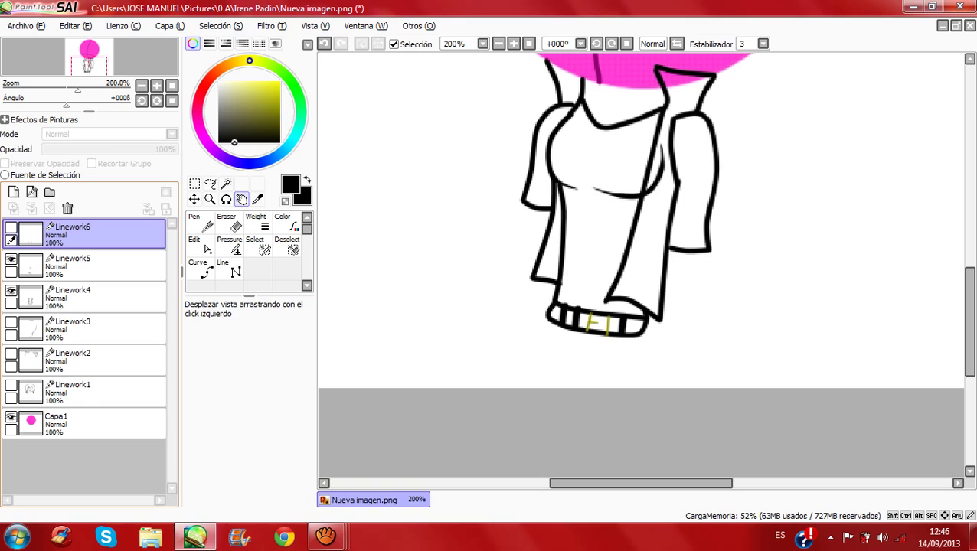
Step: Show the Linework6 layer again and merge it down into Linework5
{"action": "left_click", "coordinate": [10, 227]}
{"action": "left_click", "coordinate": [84, 265], "text": "ctrl"}
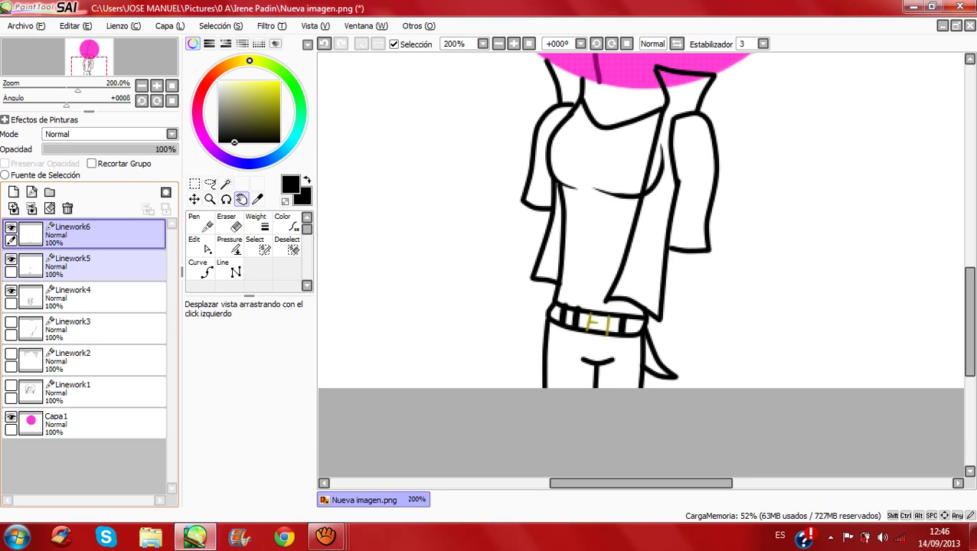
{"action": "left_click", "coordinate": [76, 232]}
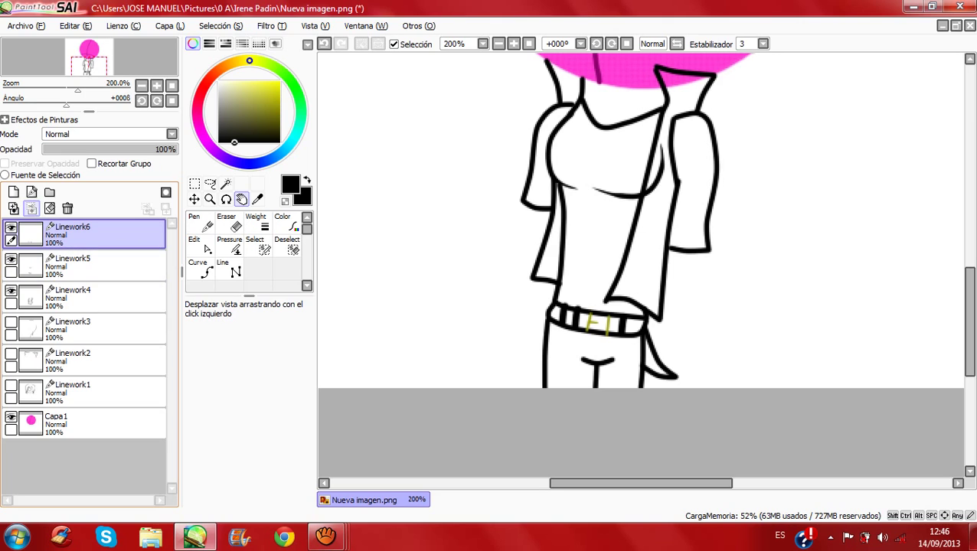
{"action": "left_click", "coordinate": [31, 208]}
Step: Merge Linework5 down into the visible Linework4 layer and add a new linework layer above it
{"action": "left_click", "coordinate": [11, 259]}
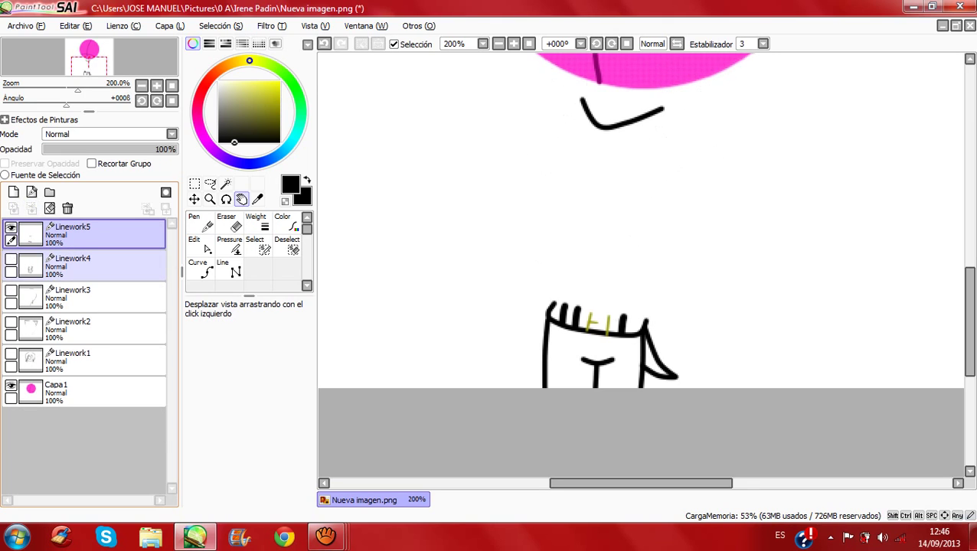
{"action": "left_click", "coordinate": [10, 259]}
{"action": "left_click", "coordinate": [11, 259]}
{"action": "left_click", "coordinate": [10, 263]}
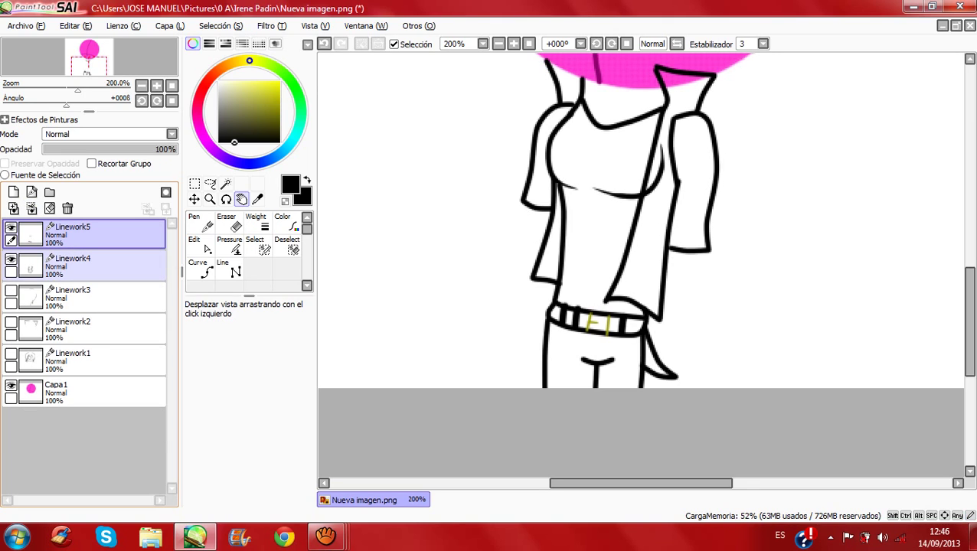
{"action": "left_click", "coordinate": [32, 208]}
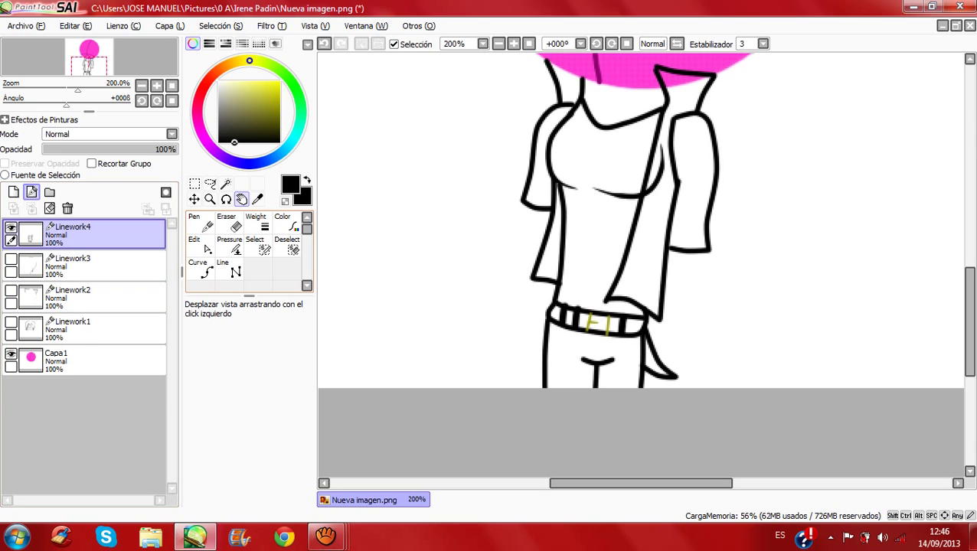
{"action": "left_click", "coordinate": [31, 192]}
{"action": "left_click", "coordinate": [702, 256]}
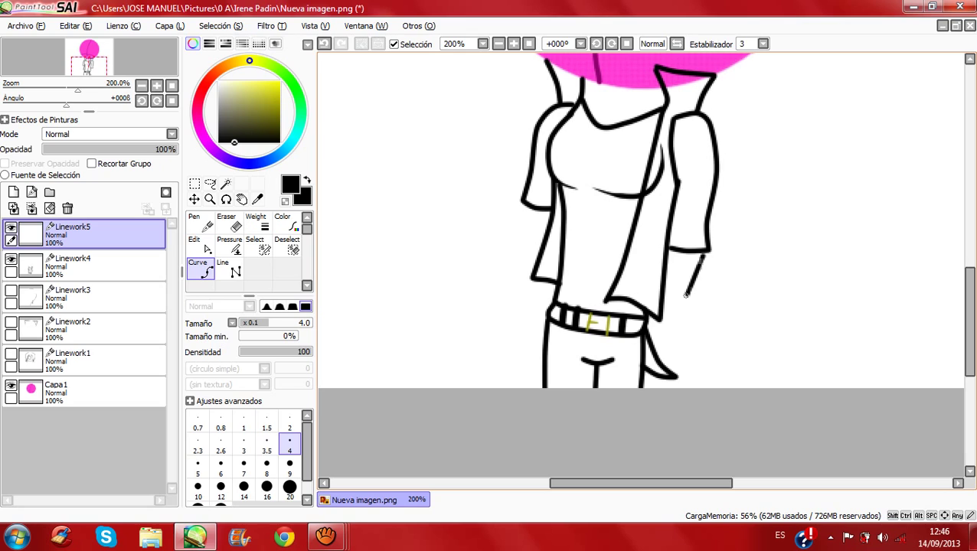
{"action": "left_click", "coordinate": [685, 297]}
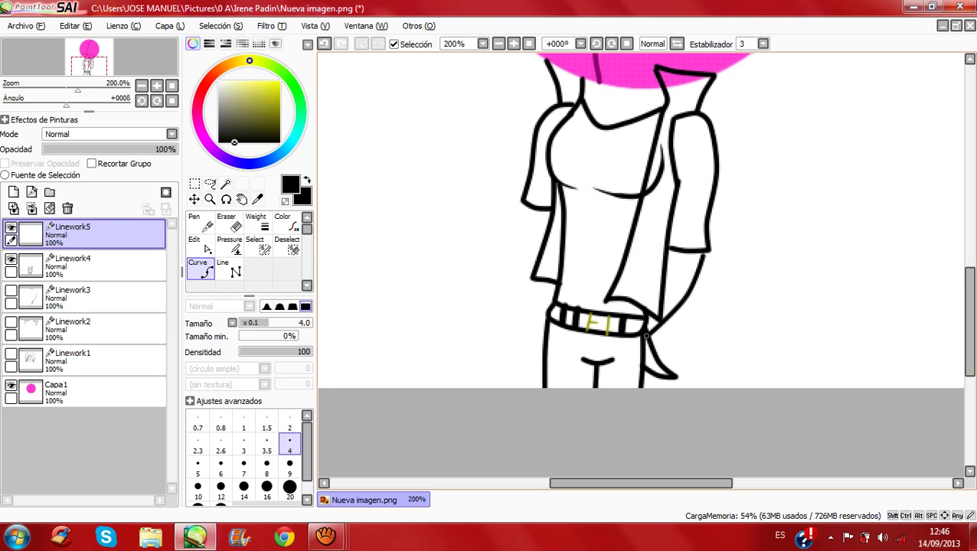
{"action": "key", "text": "ctrl+z"}
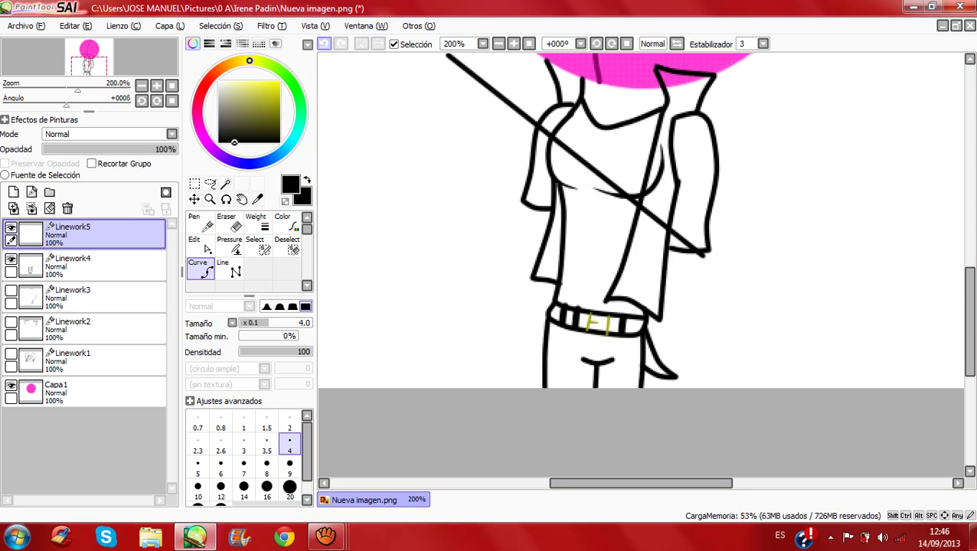
{"action": "left_click", "coordinate": [323, 44]}
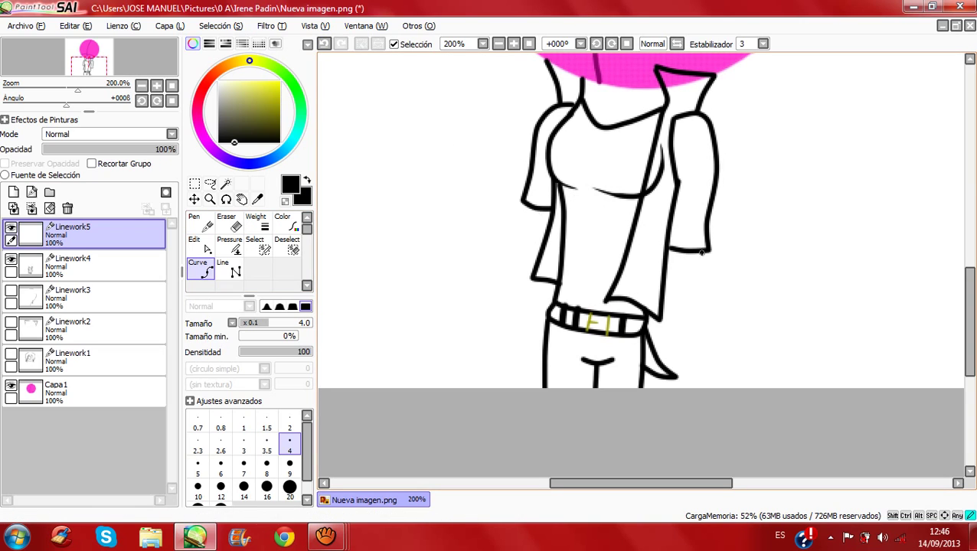
Step: Draw the right forearm as a curve from the sleeve's outer cuff corner down to the jacket's lower corner
{"action": "left_click", "coordinate": [701, 252]}
{"action": "left_click", "coordinate": [696, 280]}
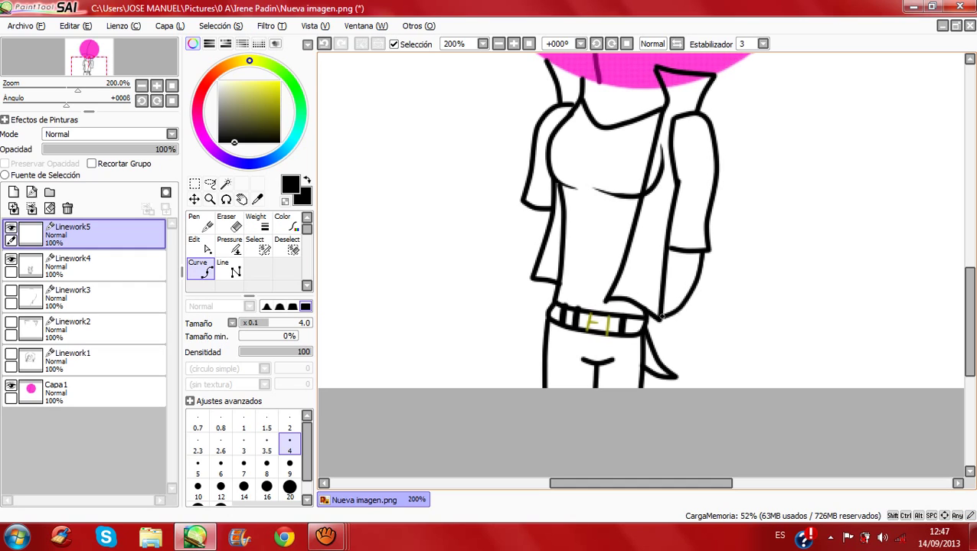
{"action": "double_click", "coordinate": [658, 316]}
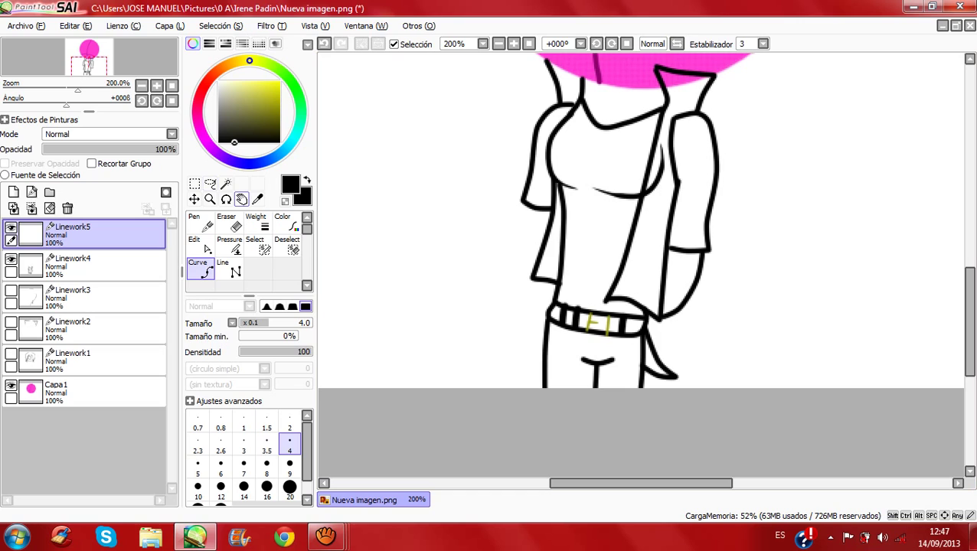
{"action": "double_click", "coordinate": [359, 271]}
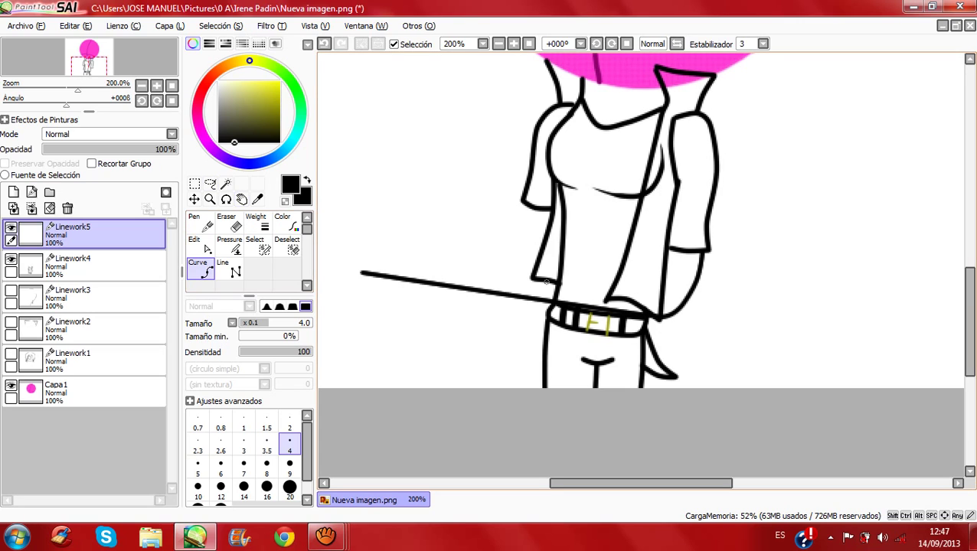
Step: Draw the outer line of the raised left arm, curving from the jacket's lower-left hem around the elbow and up
{"action": "left_click", "coordinate": [547, 282]}
{"action": "left_click", "coordinate": [536, 299]}
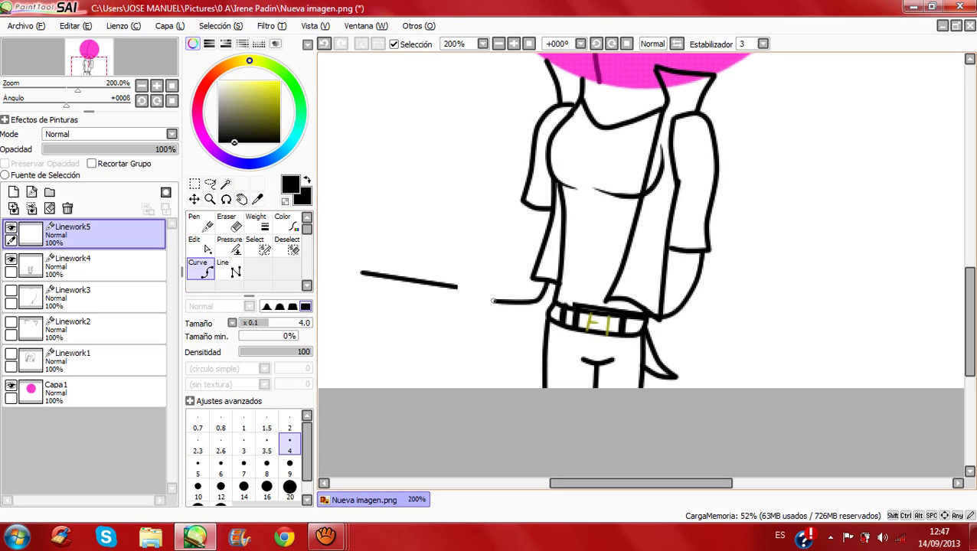
{"action": "left_click", "coordinate": [493, 300]}
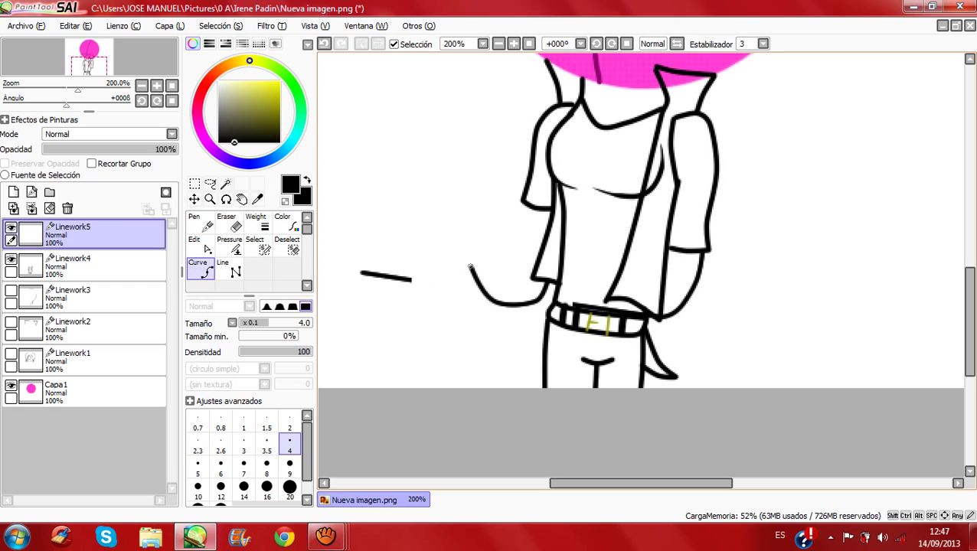
{"action": "left_click_drag", "start_coordinate": [470, 266], "coordinate": [460, 196]}
{"action": "double_click", "coordinate": [460, 196]}
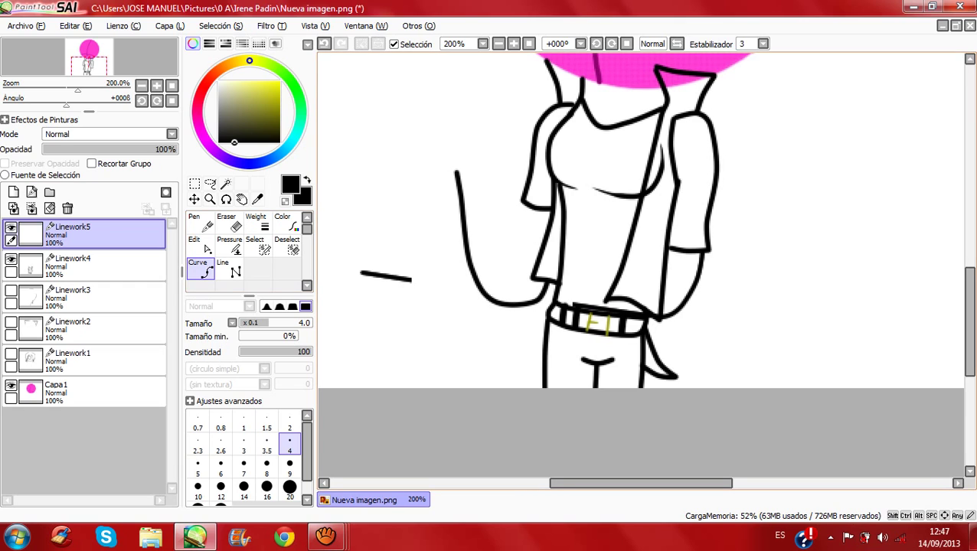
Step: Draw the left arm's inner lines: a short line from elbow to sleeve cuff, and the inner forearm rising to a small curl
{"action": "left_click", "coordinate": [518, 267]}
{"action": "double_click", "coordinate": [526, 204]}
{"action": "left_click", "coordinate": [522, 271]}
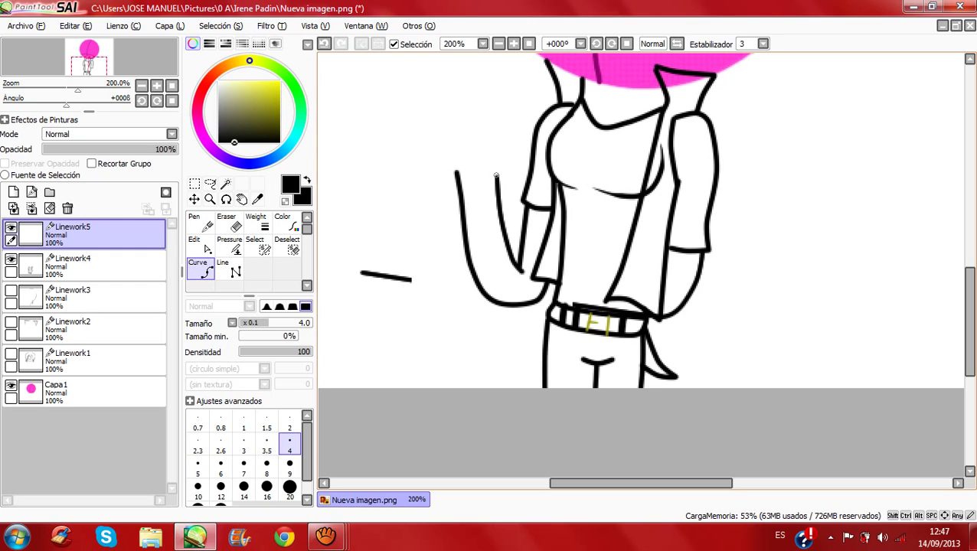
{"action": "left_click", "coordinate": [504, 144]}
{"action": "left_click", "coordinate": [483, 143]}
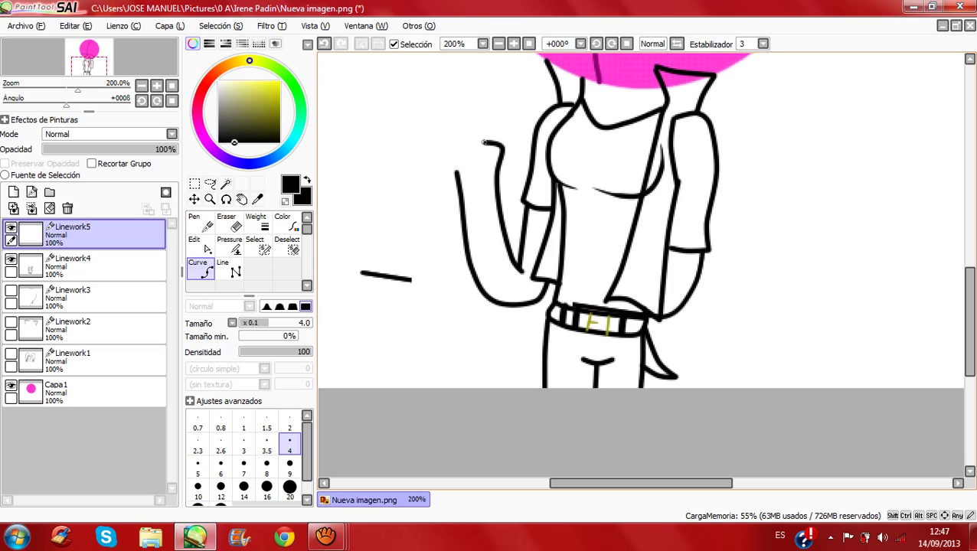
{"action": "double_click", "coordinate": [482, 154]}
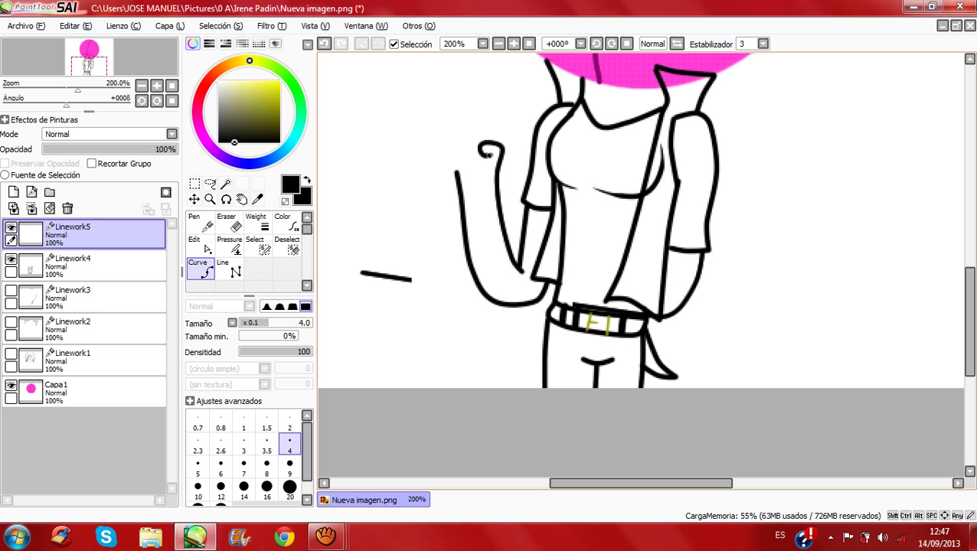
Step: Reshape the raised arm's outer line by moving its control points, rounding the elbow lower and raising its upper end beside the hand curl
{"action": "double_click", "coordinate": [489, 155]}
{"action": "left_click", "coordinate": [199, 245]}
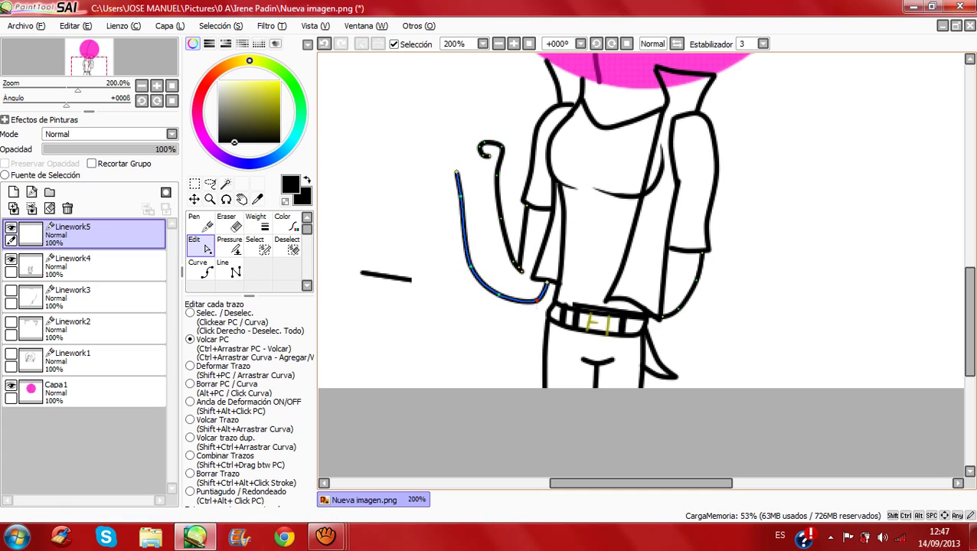
{"action": "left_click_drag", "start_coordinate": [537, 301], "coordinate": [497, 299]}
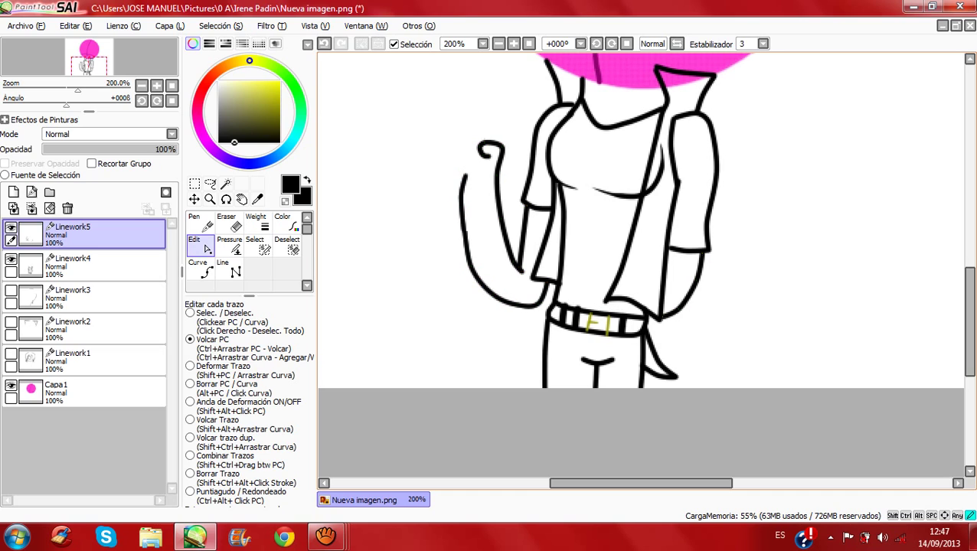
{"action": "left_click_drag", "start_coordinate": [457, 171], "coordinate": [465, 176]}
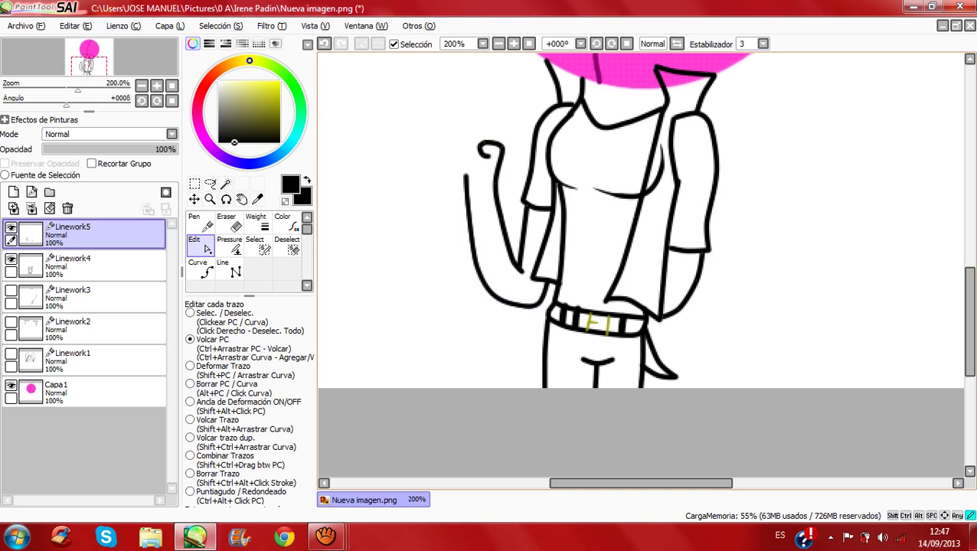
{"action": "left_click_drag", "start_coordinate": [465, 174], "coordinate": [460, 178]}
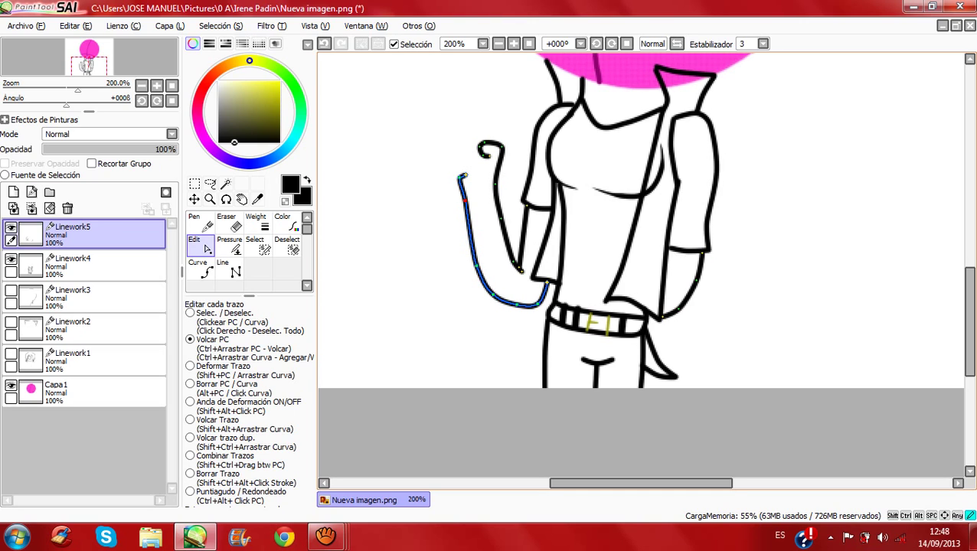
{"action": "left_click_drag", "start_coordinate": [463, 176], "coordinate": [451, 155]}
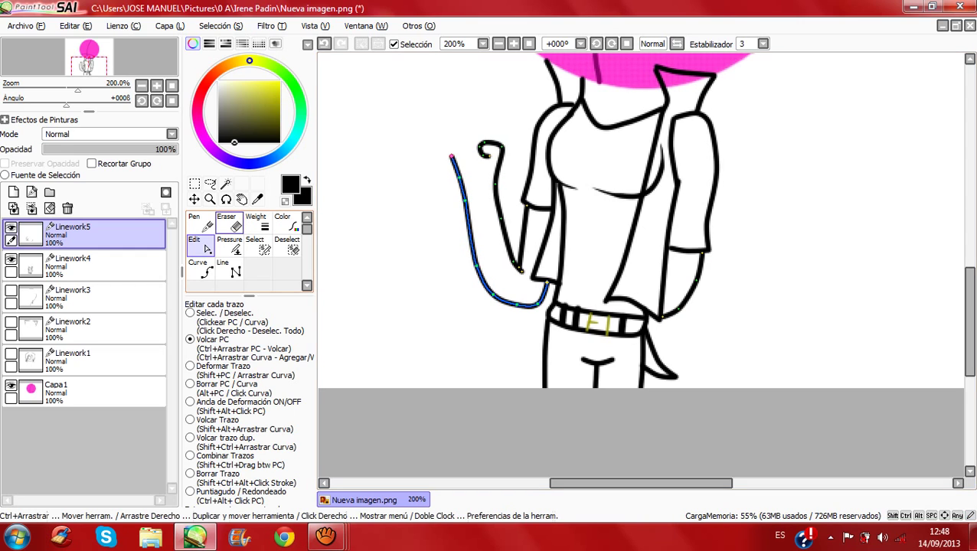
{"action": "left_click", "coordinate": [226, 223]}
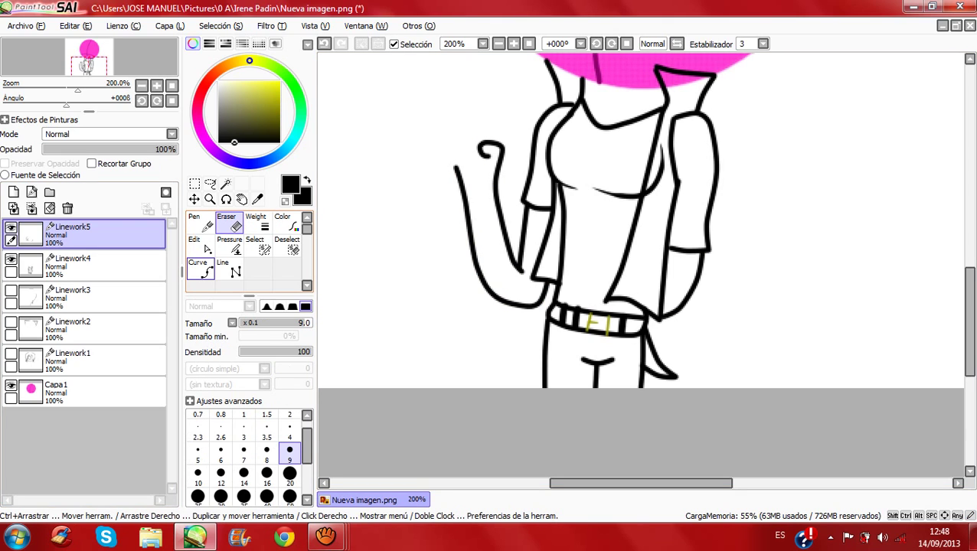
{"action": "left_click", "coordinate": [196, 243]}
{"action": "left_click_drag", "start_coordinate": [516, 305], "coordinate": [517, 309]}
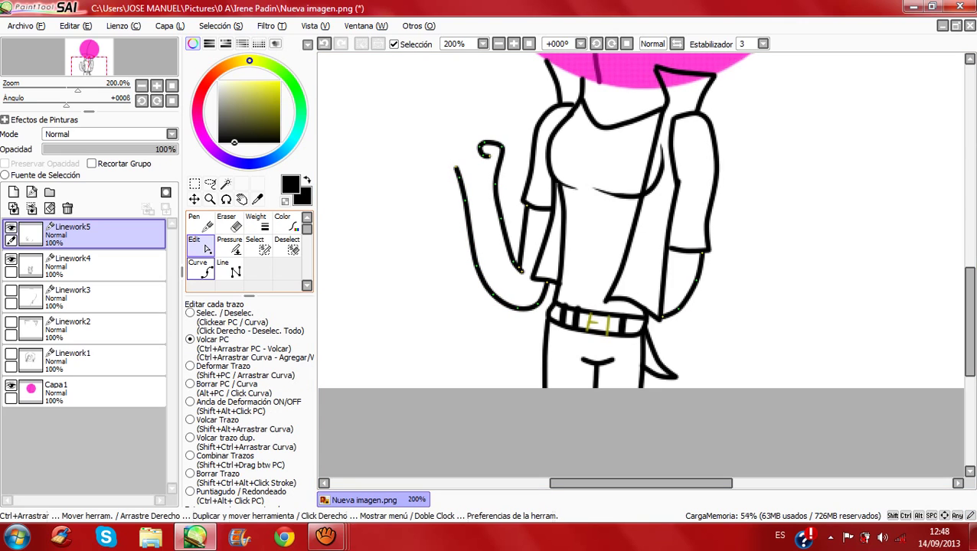
Step: Draw two raised fingers in a V above the hand's curl as narrow rounded loops with the Curve tool
{"action": "left_click", "coordinate": [201, 268]}
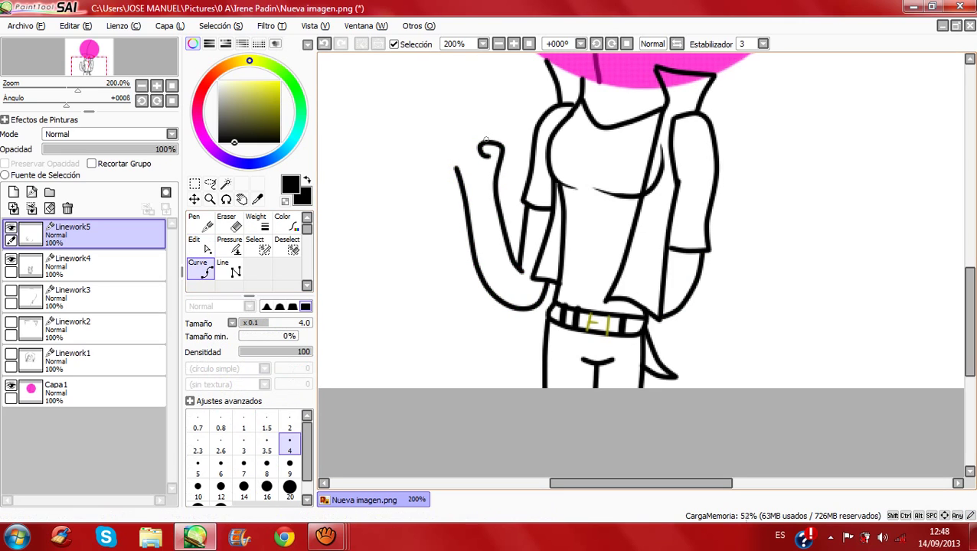
{"action": "left_click", "coordinate": [492, 127]}
{"action": "left_click", "coordinate": [489, 114]}
{"action": "left_click", "coordinate": [482, 139]}
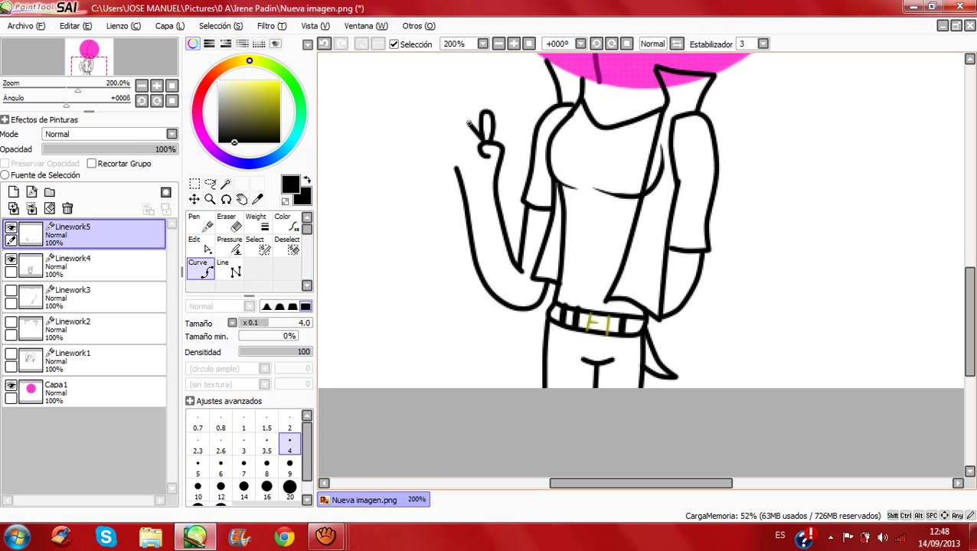
{"action": "left_click", "coordinate": [462, 120]}
{"action": "double_click", "coordinate": [472, 146]}
{"action": "key", "text": "space"}
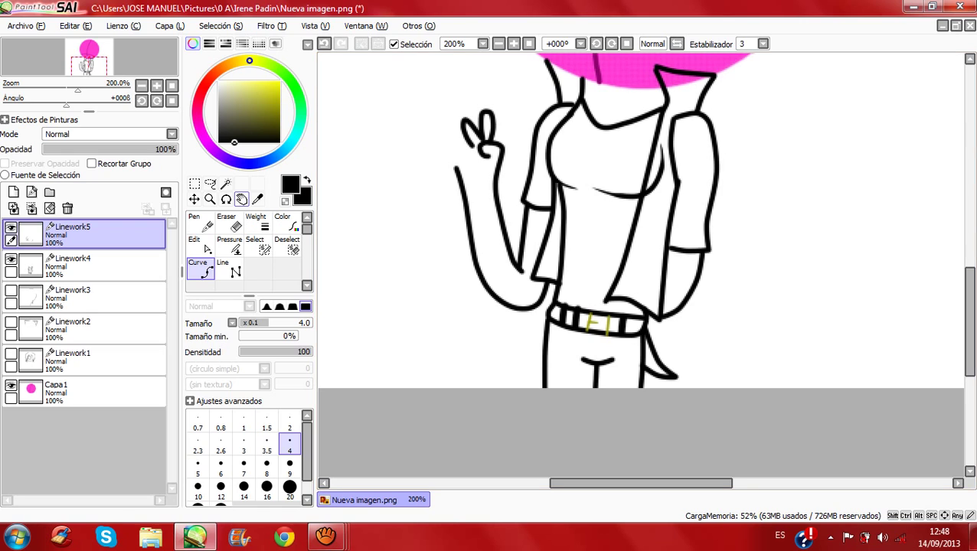
Step: Draw the two folded fingers of the raised hand as small rounded curves below the V, meeting the forearm's outer line
{"action": "left_click", "coordinate": [469, 147]}
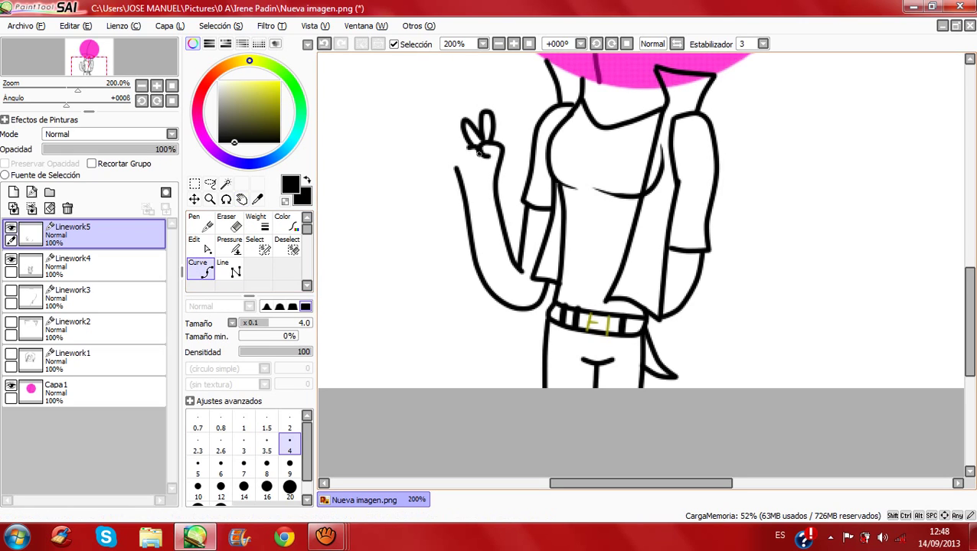
{"action": "left_click", "coordinate": [478, 165]}
{"action": "double_click", "coordinate": [466, 147]}
{"action": "key", "text": "space"}
{"action": "left_click", "coordinate": [201, 268]}
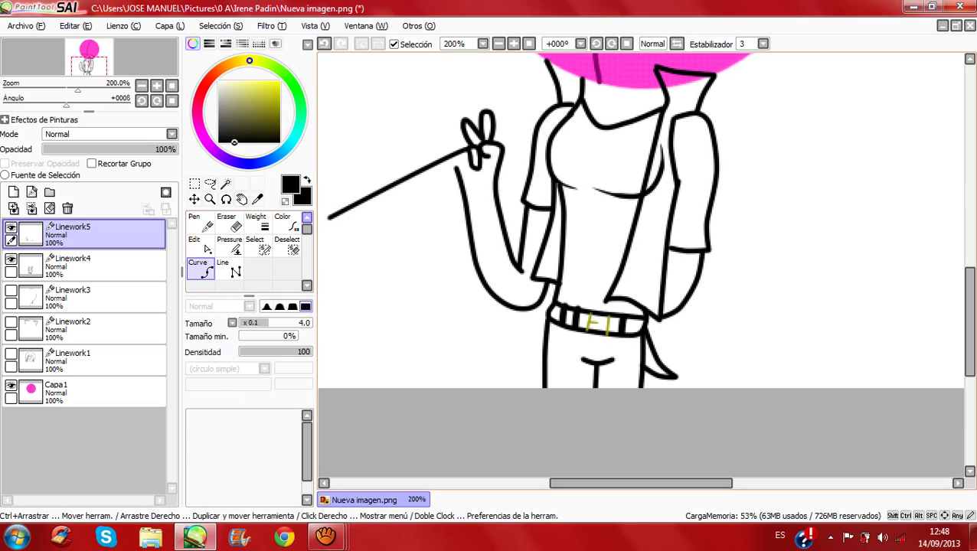
{"action": "left_click", "coordinate": [469, 166]}
{"action": "left_click", "coordinate": [462, 169]}
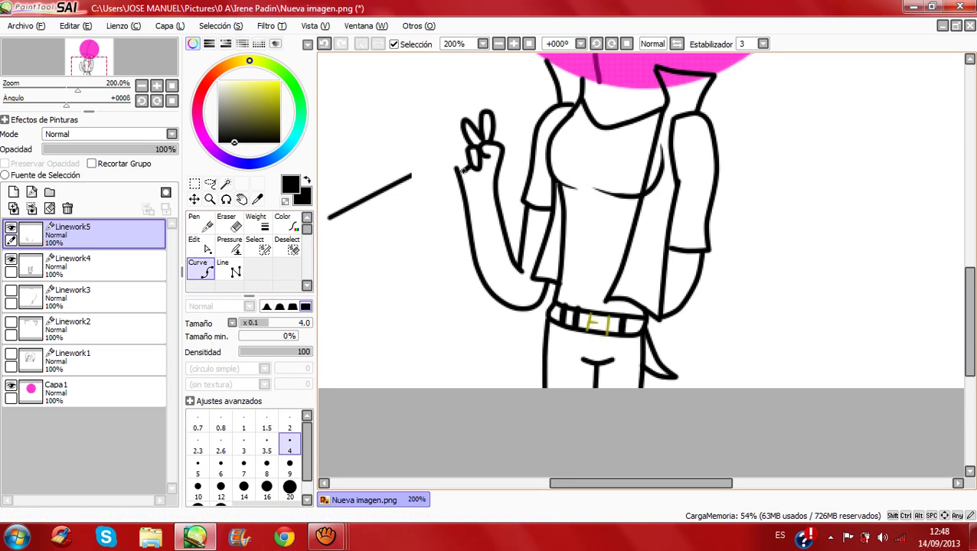
{"action": "left_click", "coordinate": [457, 161]}
{"action": "left_click", "coordinate": [463, 152]}
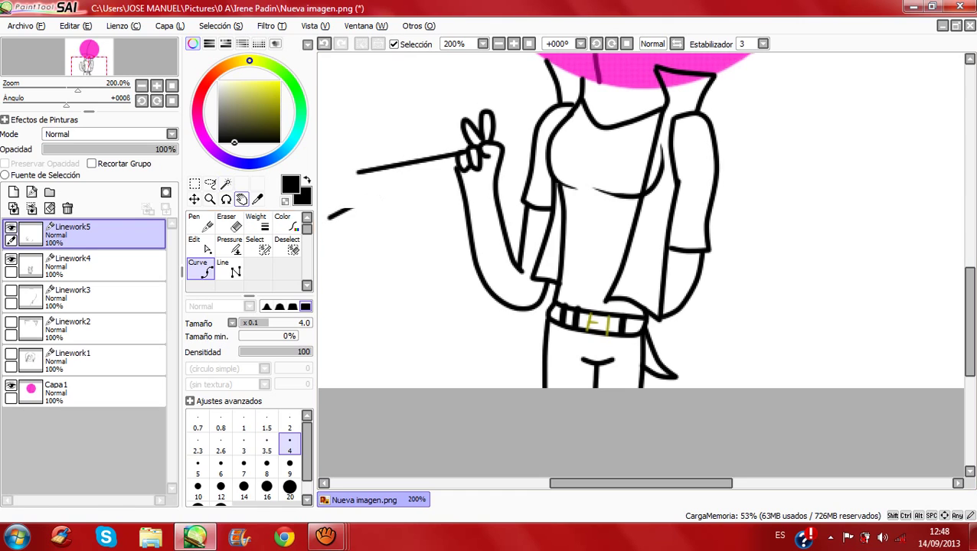
{"action": "left_click", "coordinate": [241, 200]}
Step: Move control points so the raised arm's outer line meets the folded fingers and the other forearm reaches the belt's edge
{"action": "left_click", "coordinate": [201, 245]}
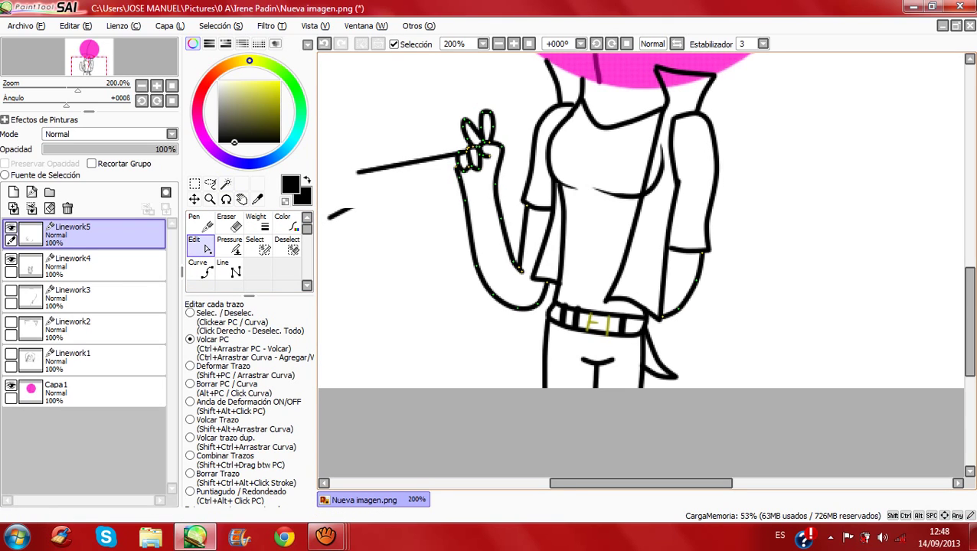
{"action": "left_click_drag", "start_coordinate": [458, 170], "coordinate": [462, 177]}
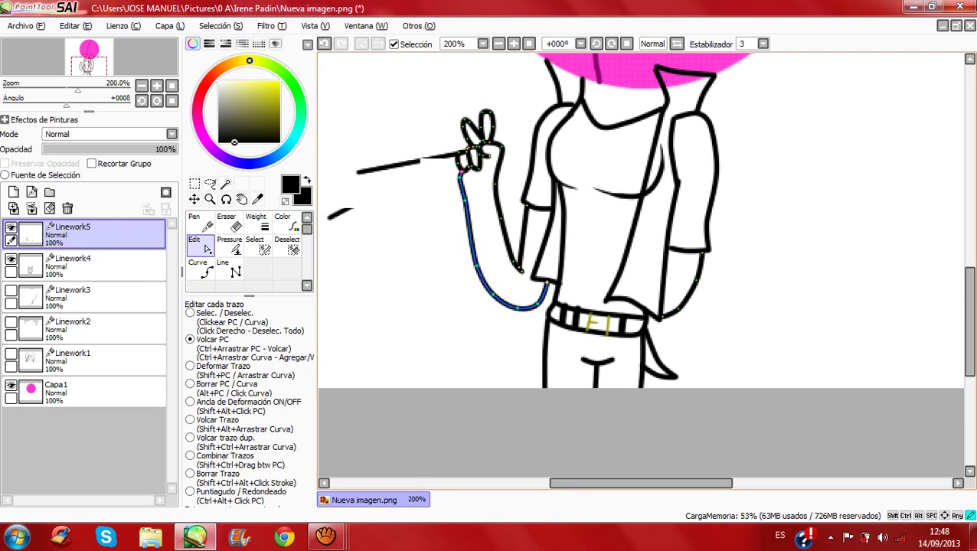
{"action": "left_click_drag", "start_coordinate": [464, 177], "coordinate": [471, 202]}
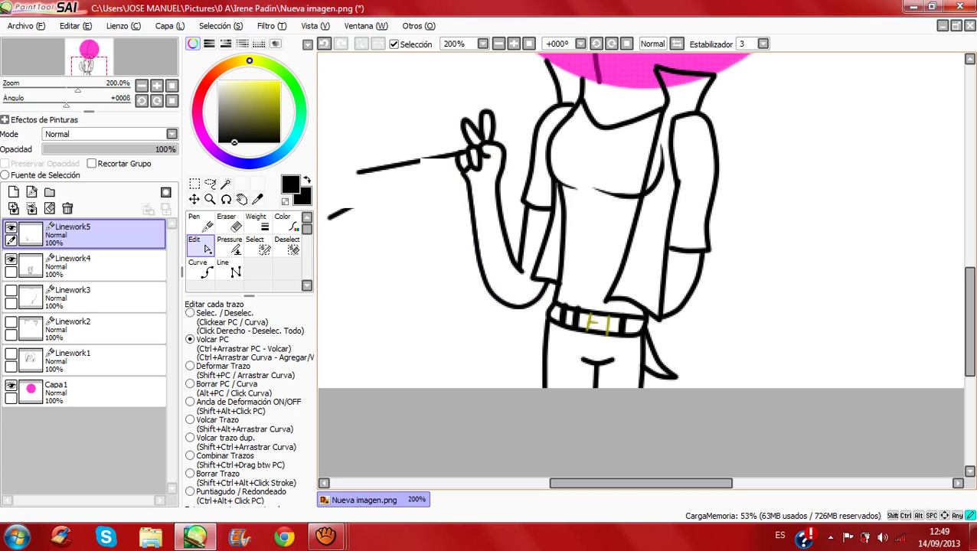
{"action": "left_click_drag", "start_coordinate": [521, 271], "coordinate": [524, 277]}
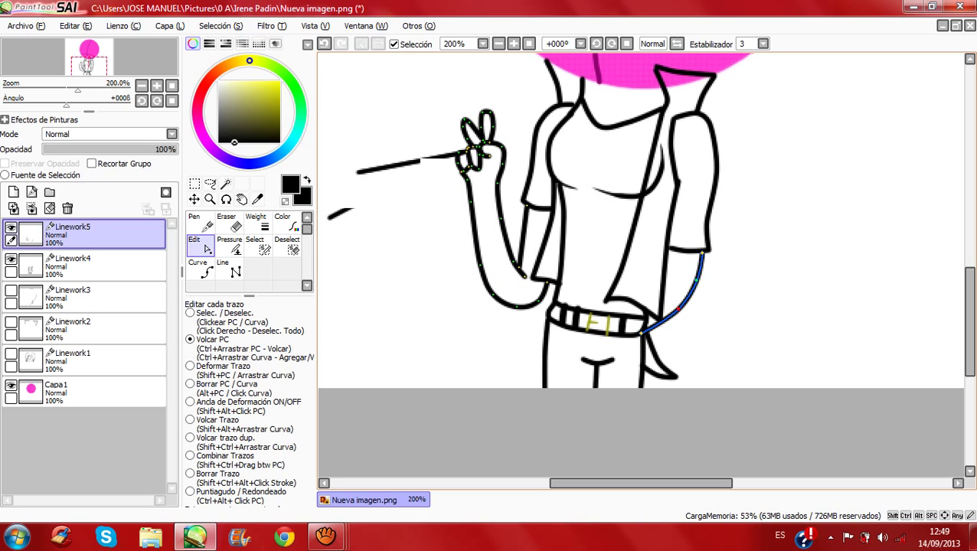
{"action": "left_click_drag", "start_coordinate": [678, 309], "coordinate": [695, 284]}
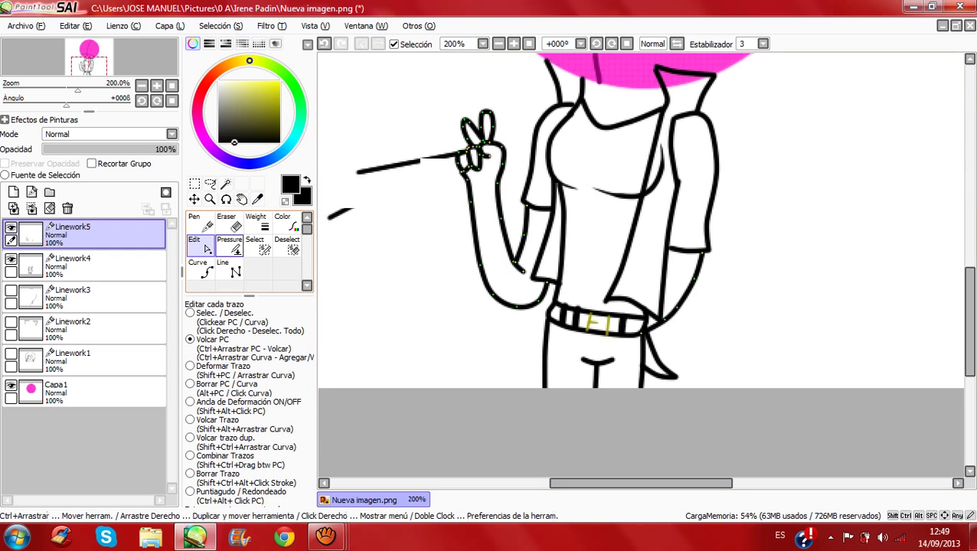
Step: Taper the elbow end of the raised arm's inner line with the Pressure tool and adjust the outer line's curve near the elbow
{"action": "left_click", "coordinate": [229, 246]}
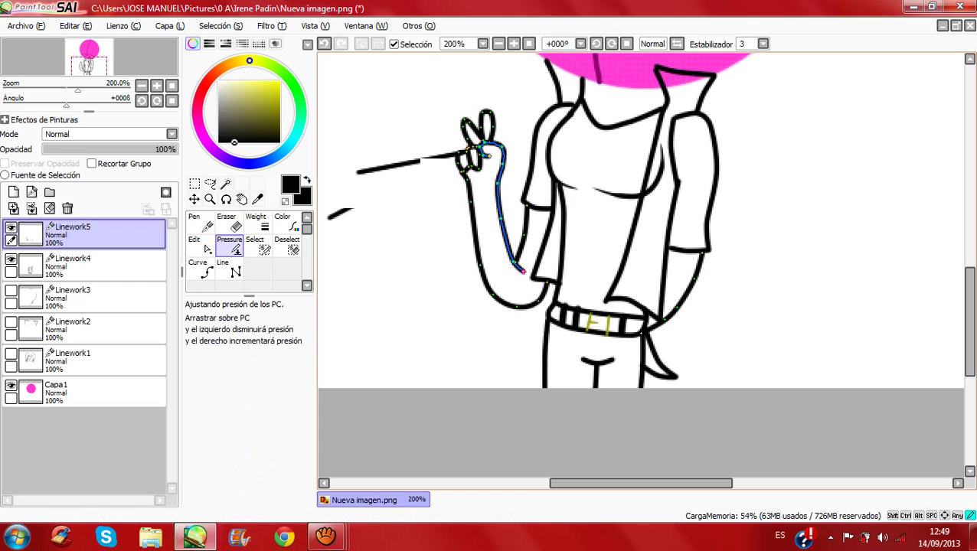
{"action": "left_click_drag", "start_coordinate": [522, 270], "coordinate": [531, 261]}
{"action": "left_click", "coordinate": [198, 245]}
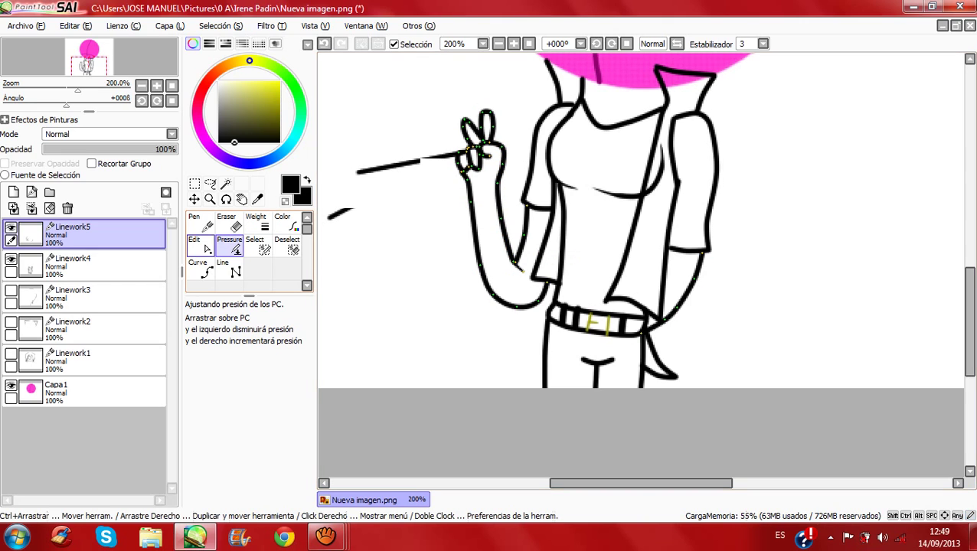
{"action": "left_click", "coordinate": [200, 245]}
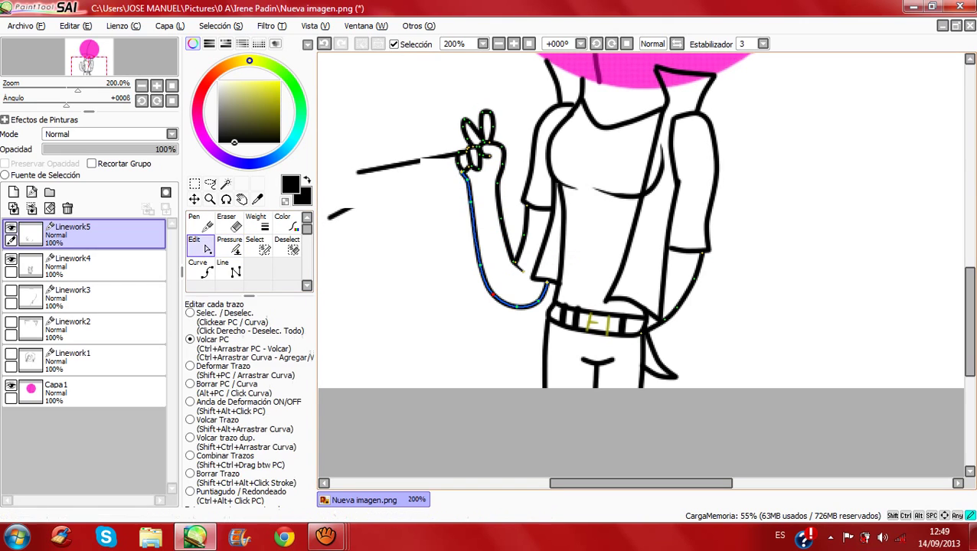
{"action": "left_click_drag", "start_coordinate": [493, 295], "coordinate": [478, 266]}
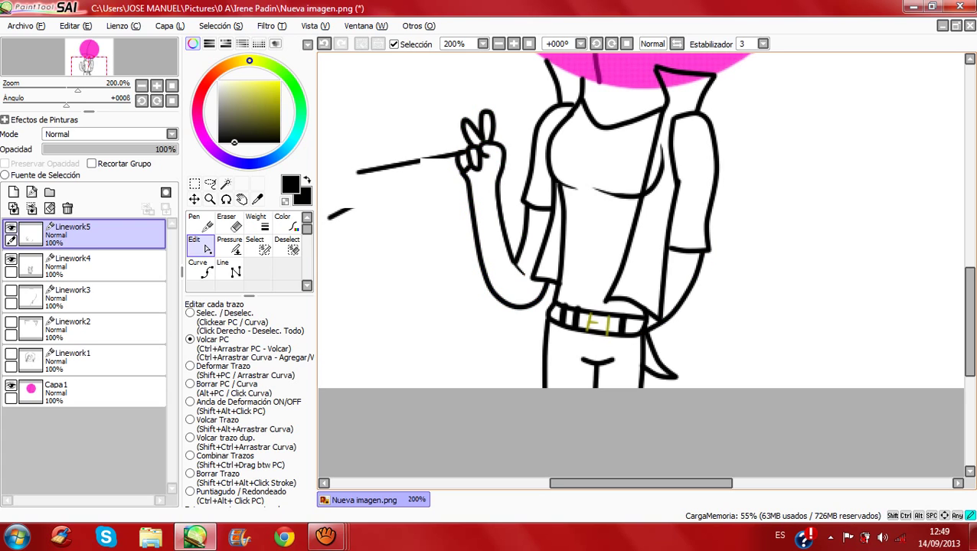
Step: Check the arm lines by toggling Linework5's visibility, and merge Linework5 down into Linework4
{"action": "mouse_move", "coordinate": [89, 68]}
{"action": "left_mouse_down"}
{"action": "mouse_move", "coordinate": [97, 57]}
{"action": "mouse_move", "coordinate": [92, 62]}
{"action": "left_mouse_up"}
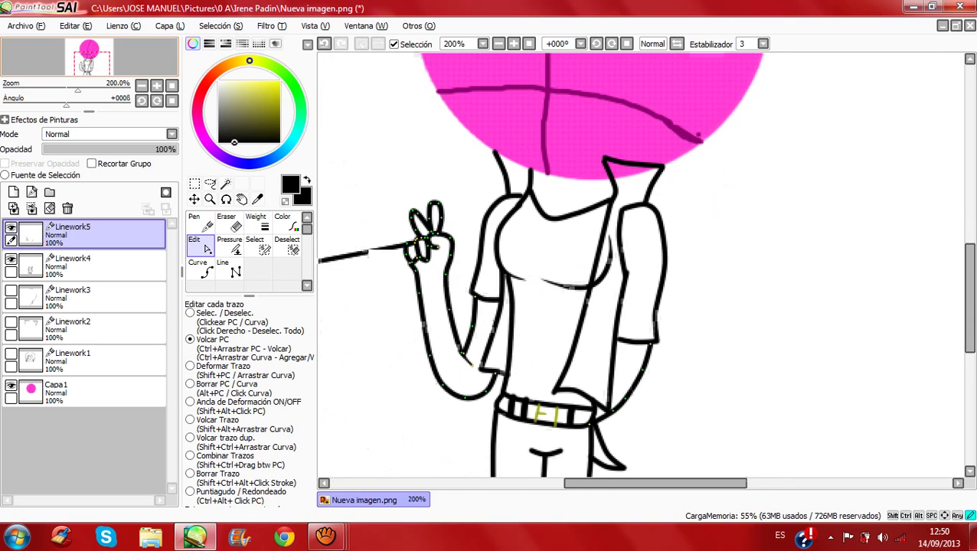
{"action": "key", "text": "ctrl+z"}
{"action": "key", "text": "space"}
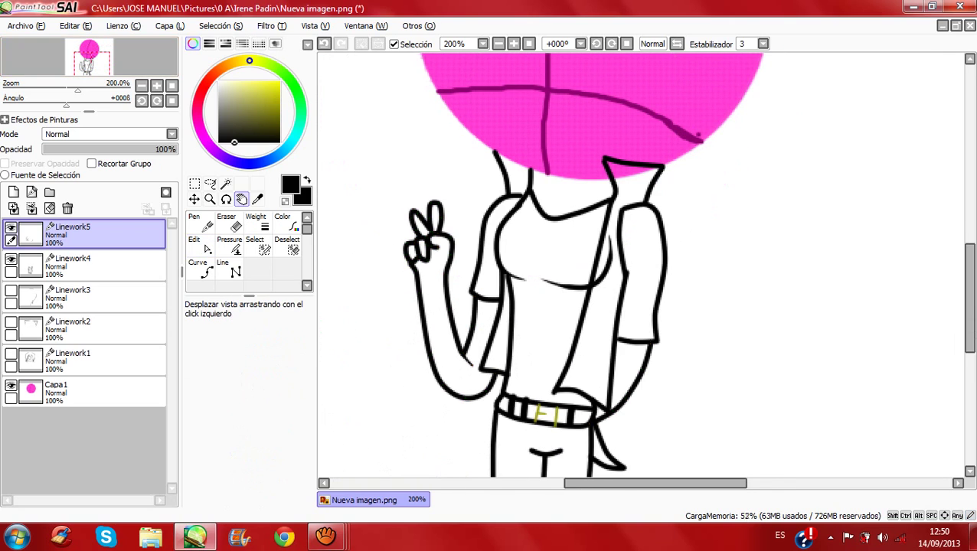
{"action": "left_click", "coordinate": [11, 228]}
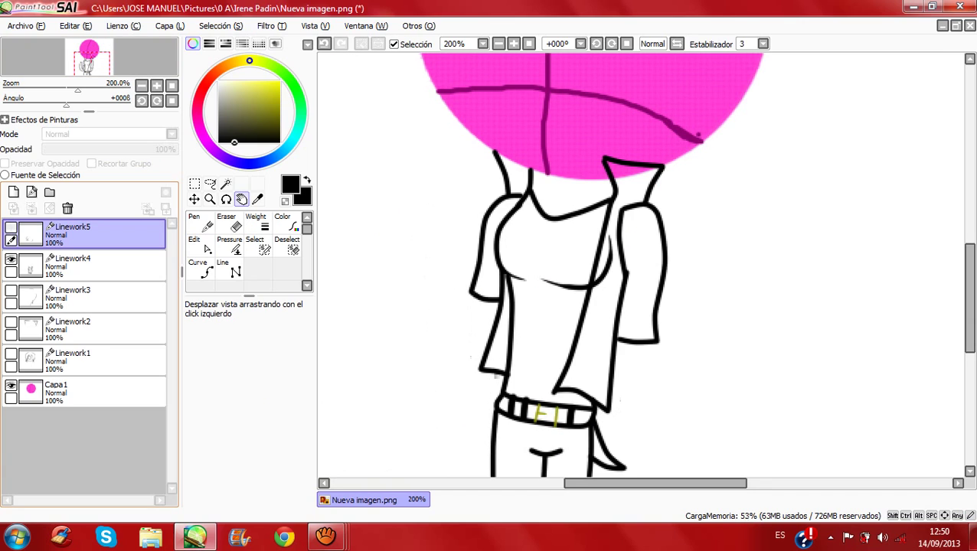
{"action": "left_click", "coordinate": [10, 228]}
{"action": "left_click", "coordinate": [31, 209]}
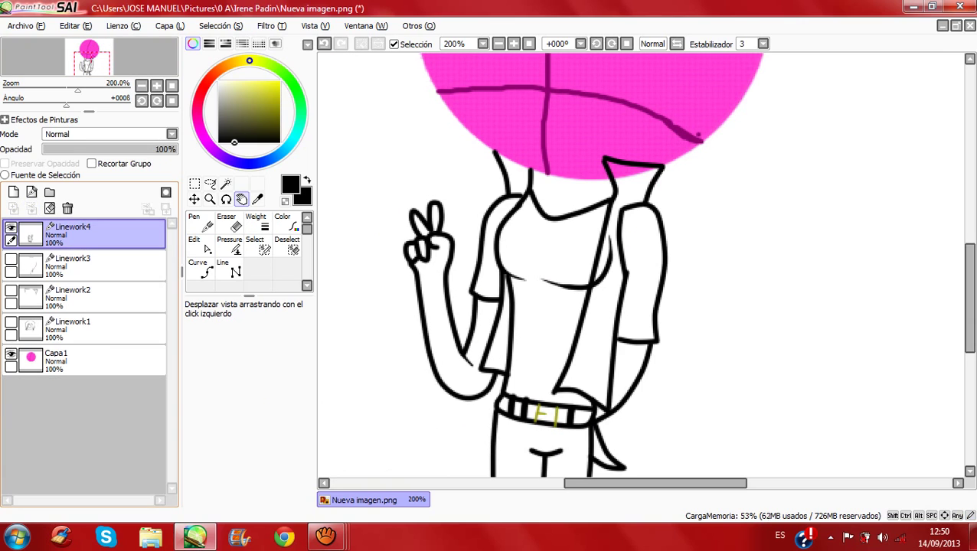
Step: Toggle Linework4's visibility to check the merged body lines, and show Linework3, Linework2 and Linework1
{"action": "left_click", "coordinate": [11, 227]}
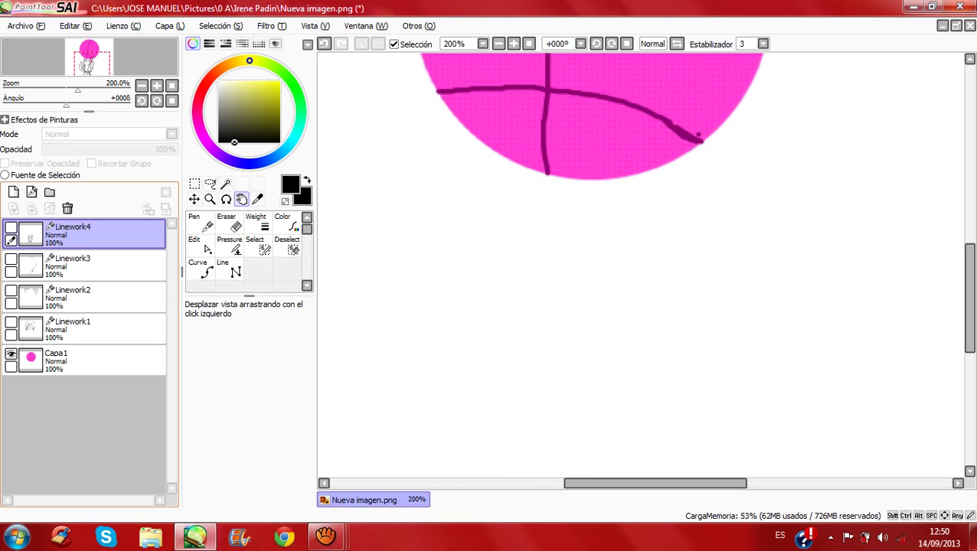
{"action": "left_click", "coordinate": [11, 227]}
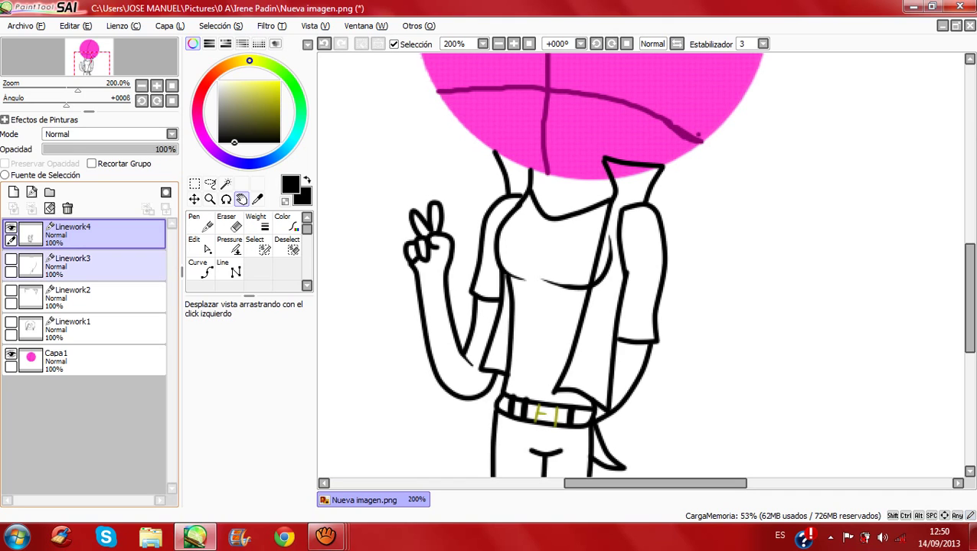
{"action": "left_click_drag", "start_coordinate": [10, 260], "coordinate": [11, 322]}
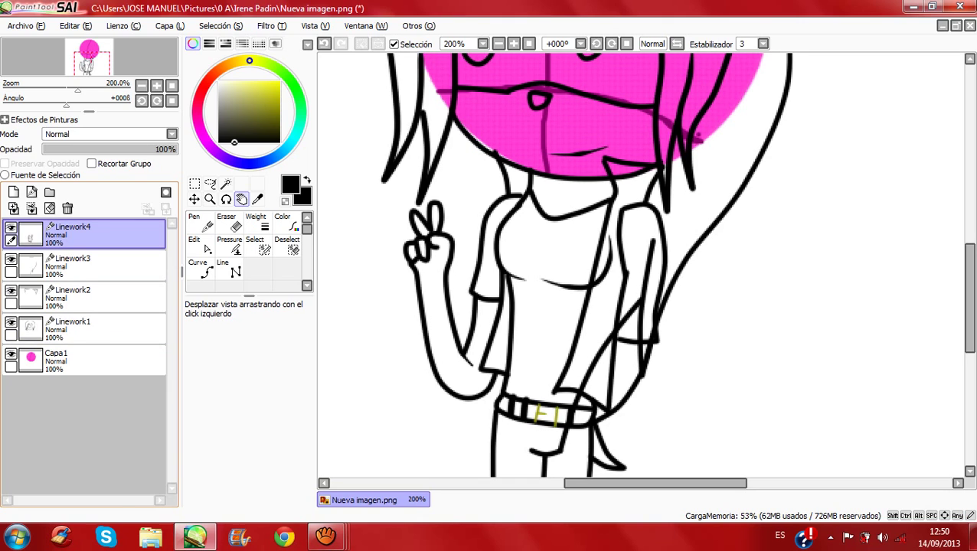
Step: Erase the jaw line where it crosses the jacket collar on Linework1, and undo the unwanted cuts in the hair
{"action": "left_click", "coordinate": [92, 328]}
{"action": "left_click", "coordinate": [228, 223]}
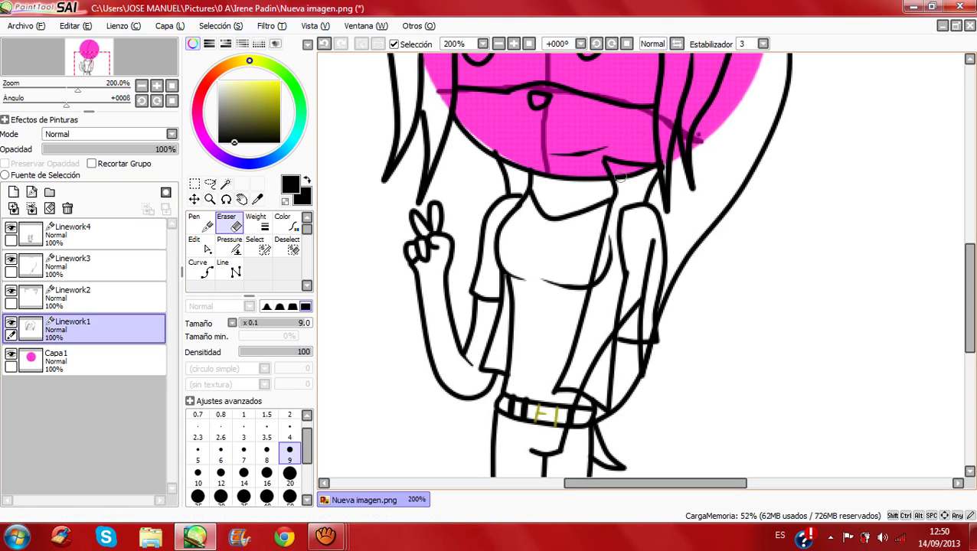
{"action": "left_click_drag", "start_coordinate": [620, 177], "coordinate": [663, 160]}
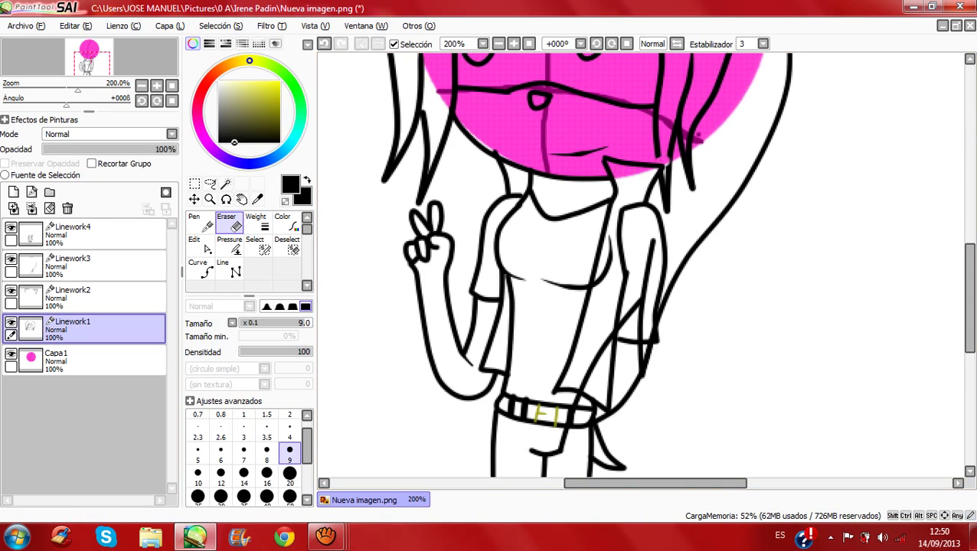
{"action": "left_click", "coordinate": [324, 44]}
{"action": "left_click", "coordinate": [324, 44]}
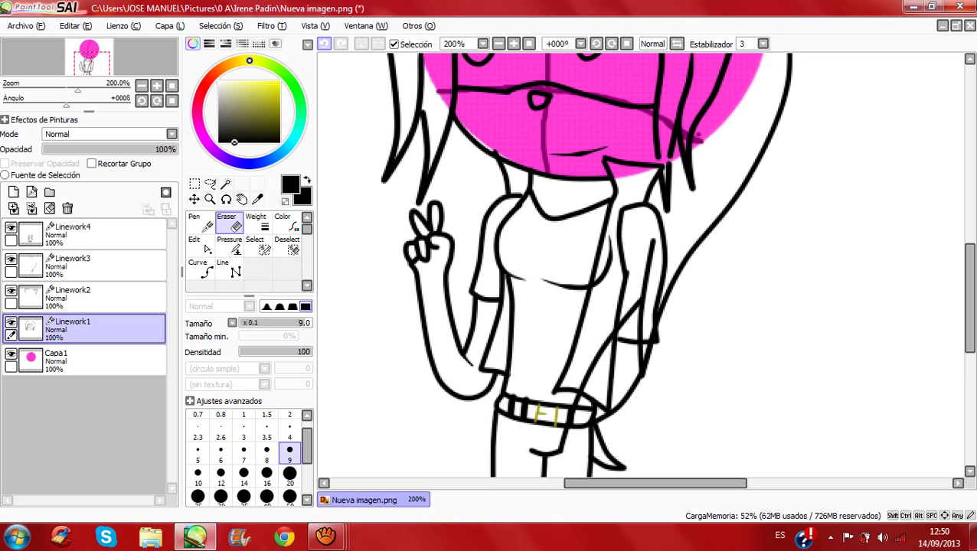
{"action": "key", "text": "ctrl+z"}
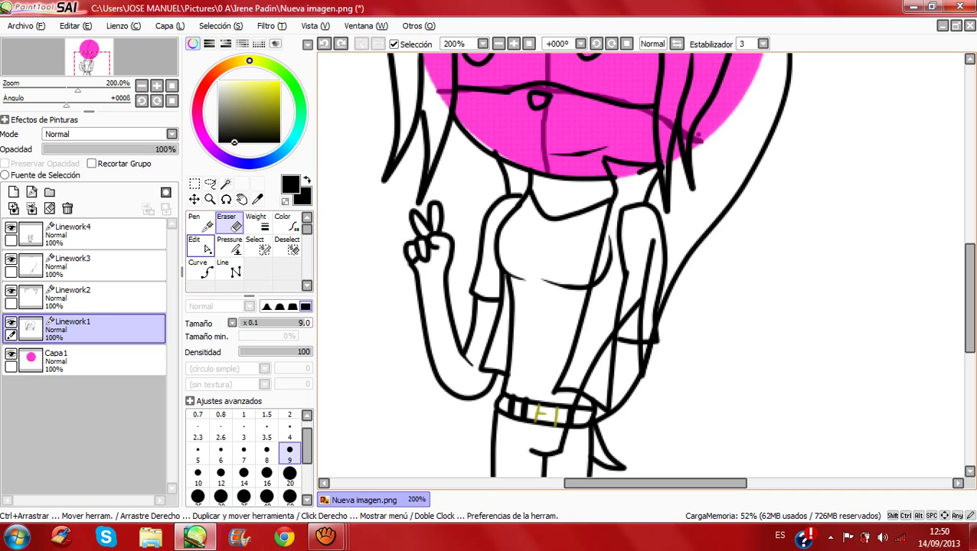
Step: Delete the leftover jaw stroke beside the collar with the Edit tool and adjust the jaw line's end point to meet the collar
{"action": "left_click", "coordinate": [197, 244]}
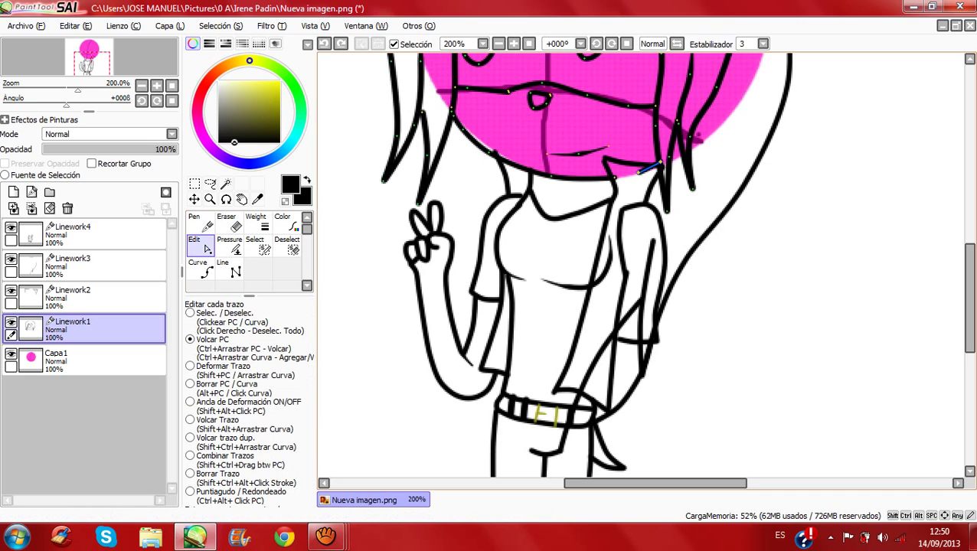
{"action": "left_click", "coordinate": [649, 167], "text": "alt"}
{"action": "left_click", "coordinate": [614, 177]}
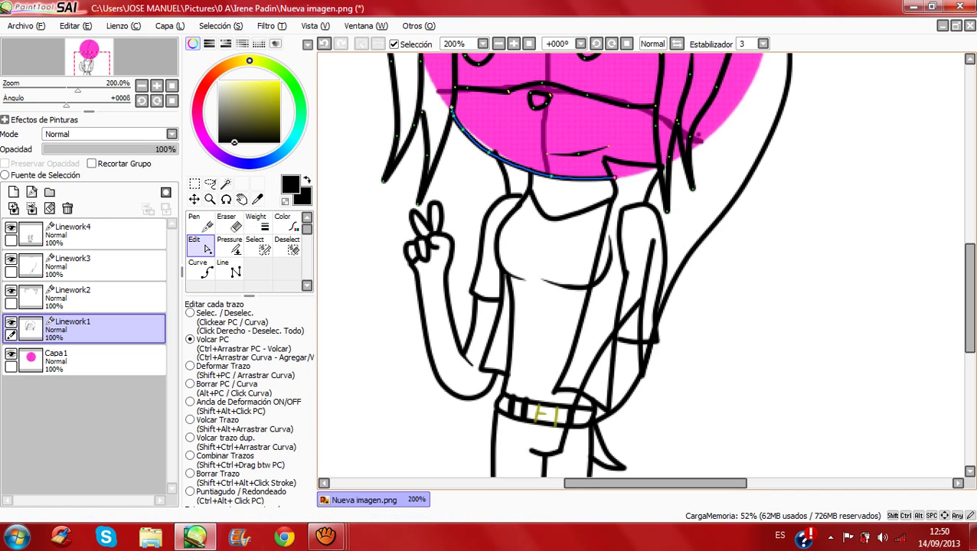
{"action": "key", "text": "Delete"}
{"action": "left_click", "coordinate": [612, 177]}
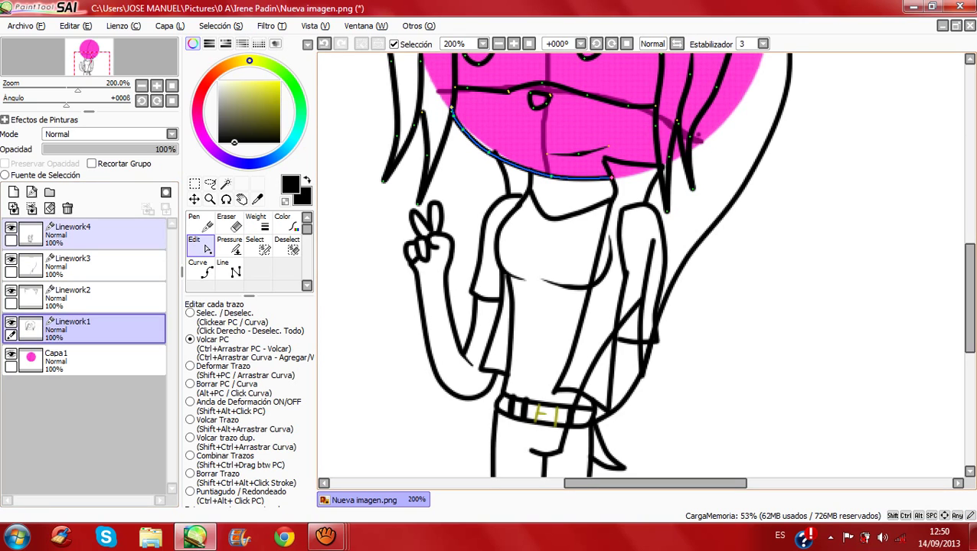
Step: Move the top point of the shoulder line on Linework4 so it meets the jaw line without overlapping the face
{"action": "left_click", "coordinate": [100, 234]}
{"action": "left_click_drag", "start_coordinate": [496, 152], "coordinate": [494, 157]}
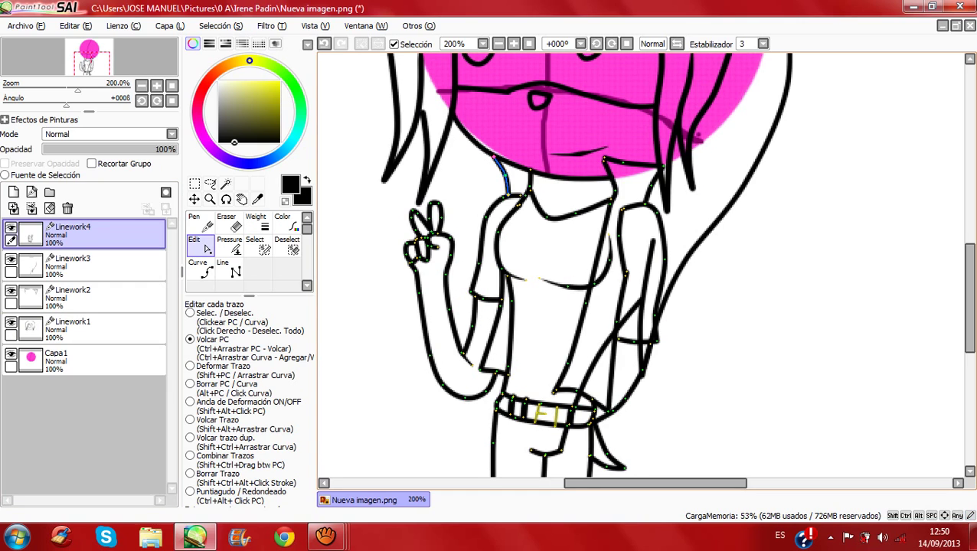
{"action": "left_click", "coordinate": [491, 320]}
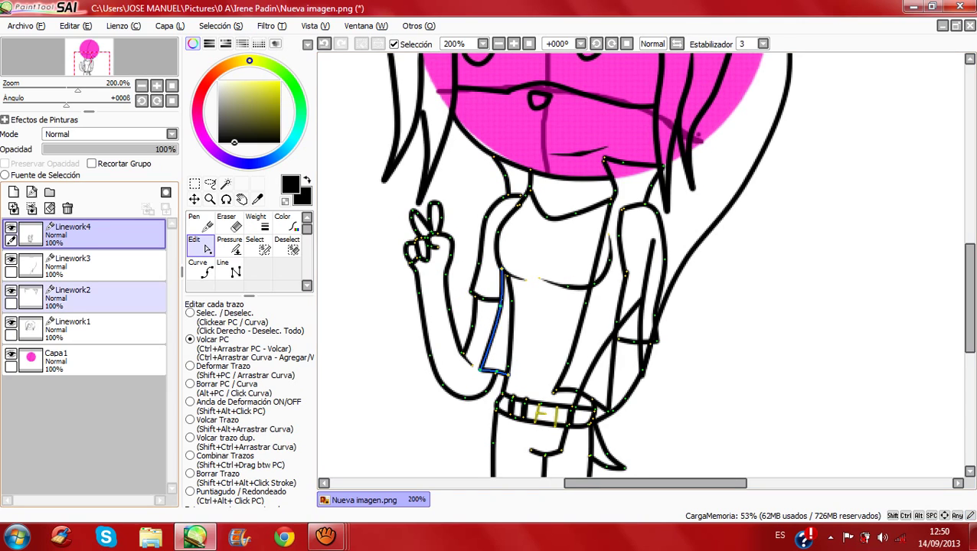
Step: Erase the Linework3 lines overlapping the jacket, arm and belt with a size 20 eraser, and extend the remaining long line's end to the sleeve
{"action": "left_click", "coordinate": [85, 264]}
{"action": "left_click", "coordinate": [226, 222]}
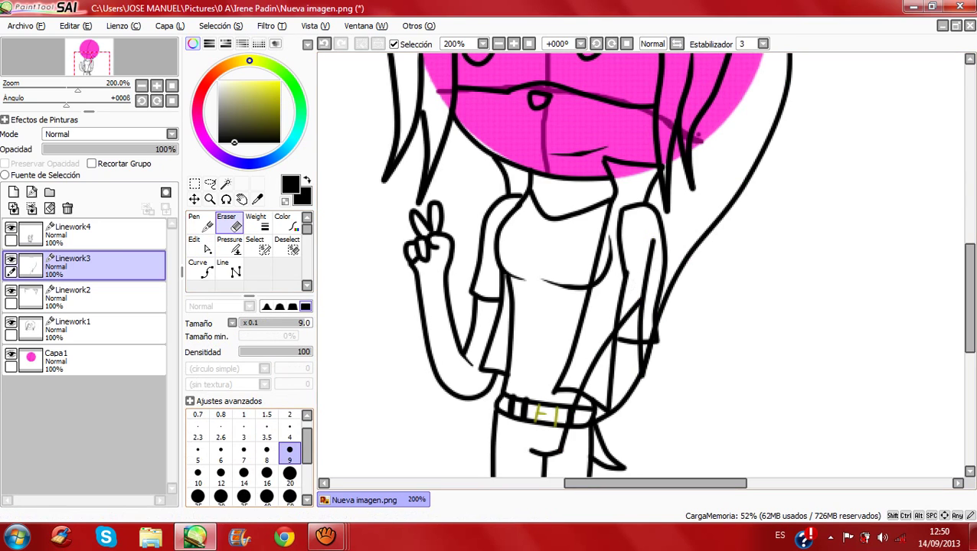
{"action": "left_click", "coordinate": [289, 474]}
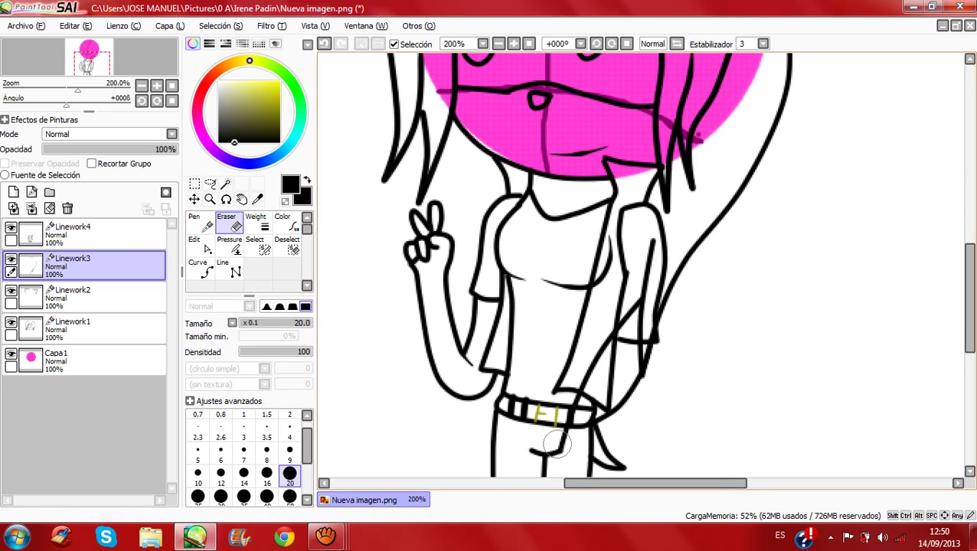
{"action": "mouse_move", "coordinate": [557, 443]}
{"action": "left_mouse_down"}
{"action": "mouse_move", "coordinate": [583, 370]}
{"action": "mouse_move", "coordinate": [579, 391]}
{"action": "mouse_move", "coordinate": [618, 314]}
{"action": "left_mouse_up"}
{"action": "mouse_move", "coordinate": [636, 243]}
{"action": "left_mouse_down"}
{"action": "mouse_move", "coordinate": [642, 352]}
{"action": "mouse_move", "coordinate": [601, 387]}
{"action": "left_mouse_up"}
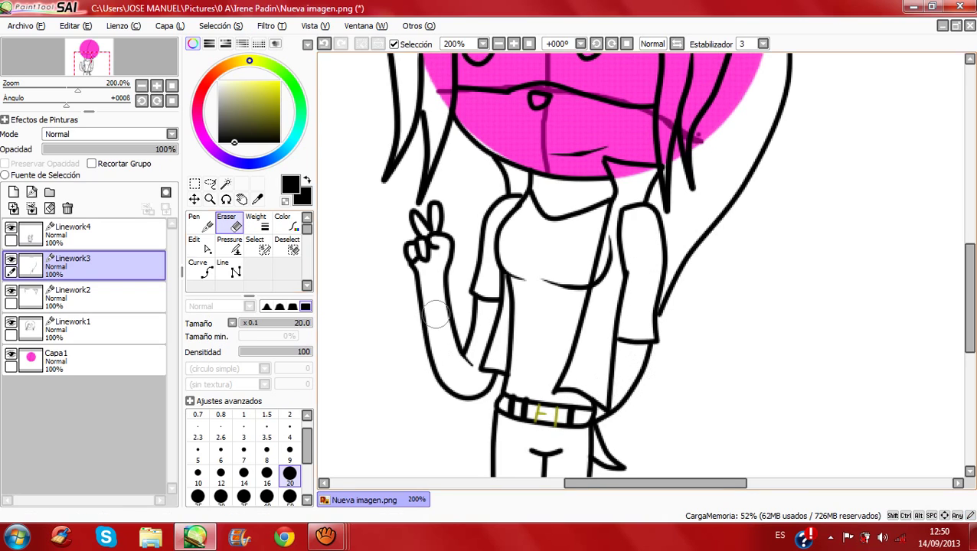
{"action": "left_click", "coordinate": [205, 247]}
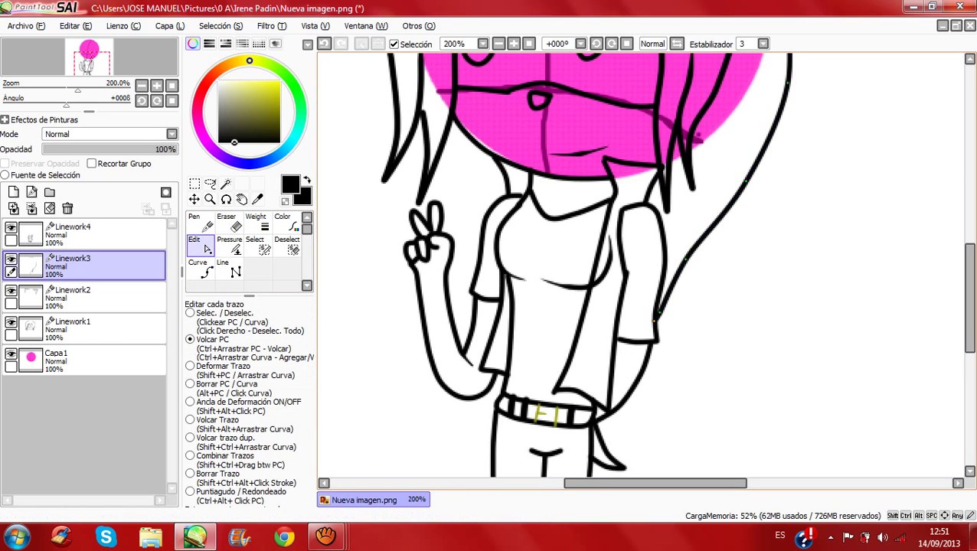
Step: Draw a size 4 curve on Linework3 from between the hair strands down to the raised fingers
{"action": "left_click", "coordinate": [200, 269]}
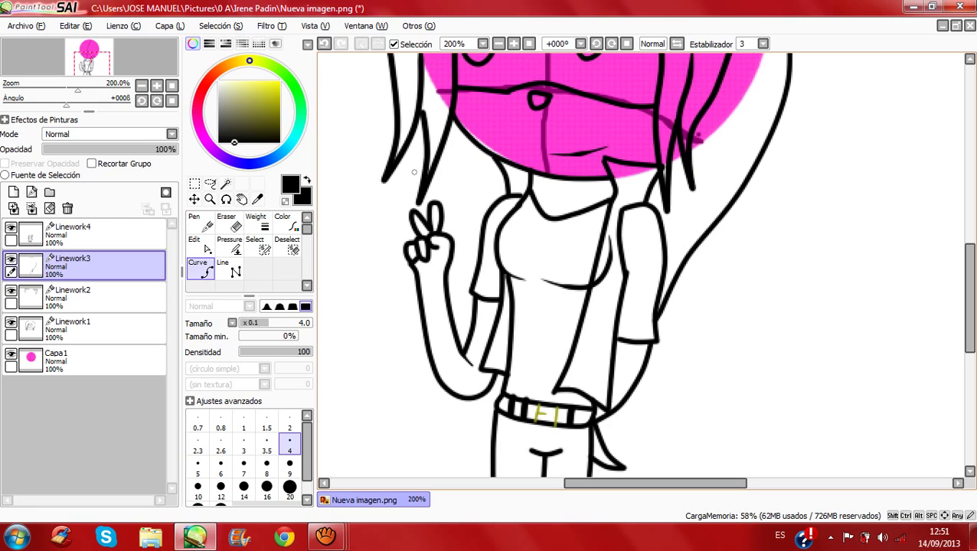
{"action": "left_click", "coordinate": [404, 151]}
{"action": "double_click", "coordinate": [419, 184]}
{"action": "double_click", "coordinate": [421, 194]}
{"action": "key", "text": "space"}
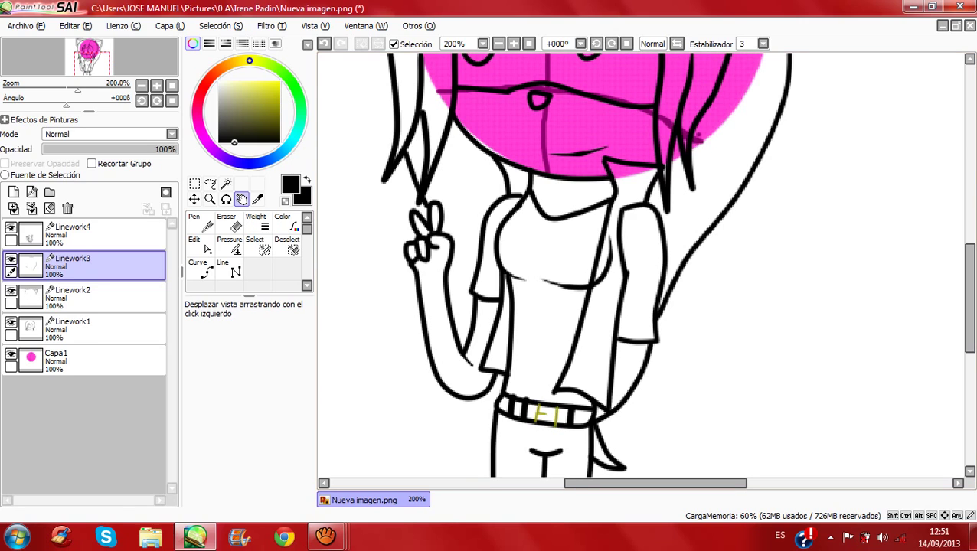
Step: Move the new curve's control points so it starts at the hair strand and ends at the raised fingertip
{"action": "left_click", "coordinate": [198, 268]}
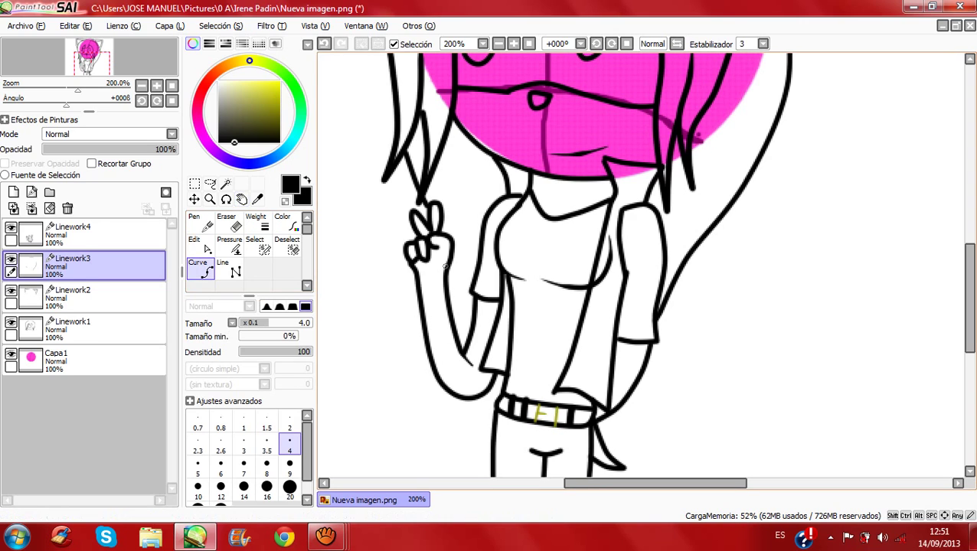
{"action": "left_click", "coordinate": [201, 245]}
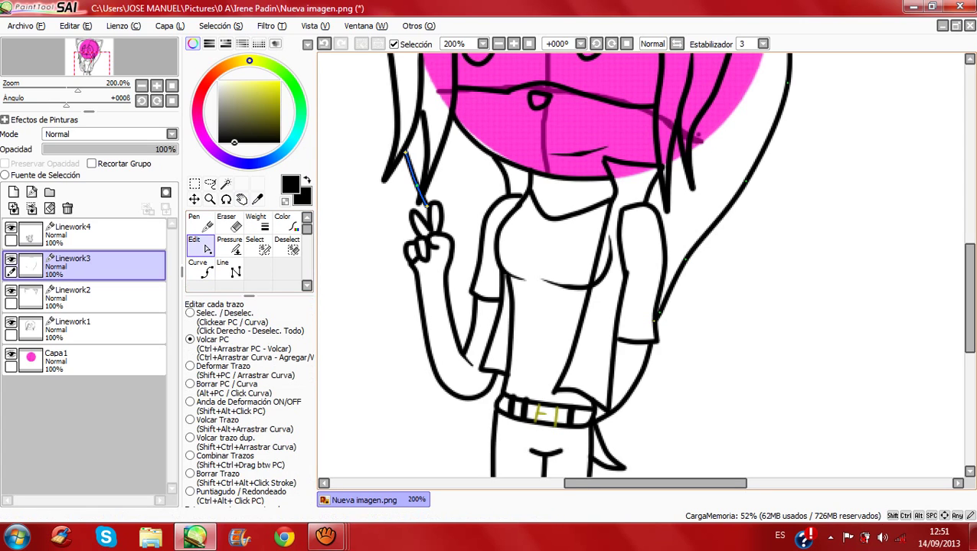
{"action": "mouse_move", "coordinate": [417, 186]}
{"action": "left_mouse_down"}
{"action": "mouse_move", "coordinate": [436, 205]}
{"action": "mouse_move", "coordinate": [427, 181]}
{"action": "mouse_move", "coordinate": [438, 204]}
{"action": "left_mouse_up"}
{"action": "key", "text": "ctrl+y"}
{"action": "mouse_move", "coordinate": [406, 152]}
{"action": "left_mouse_down"}
{"action": "mouse_move", "coordinate": [408, 143]}
{"action": "mouse_move", "coordinate": [395, 208]}
{"action": "left_mouse_up"}
{"action": "scroll", "coordinate": [643, 264], "scroll_direction": "up", "scroll_amount": 3}
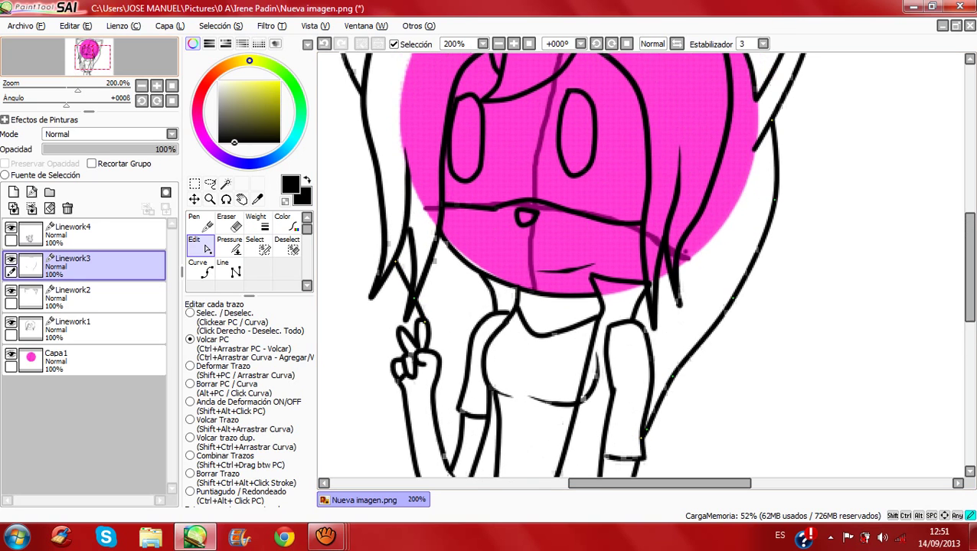
Step: Look over the head and body lines and check Linework4 by toggling its visibility
{"action": "scroll", "coordinate": [639, 264], "scroll_direction": "up", "scroll_amount": 4}
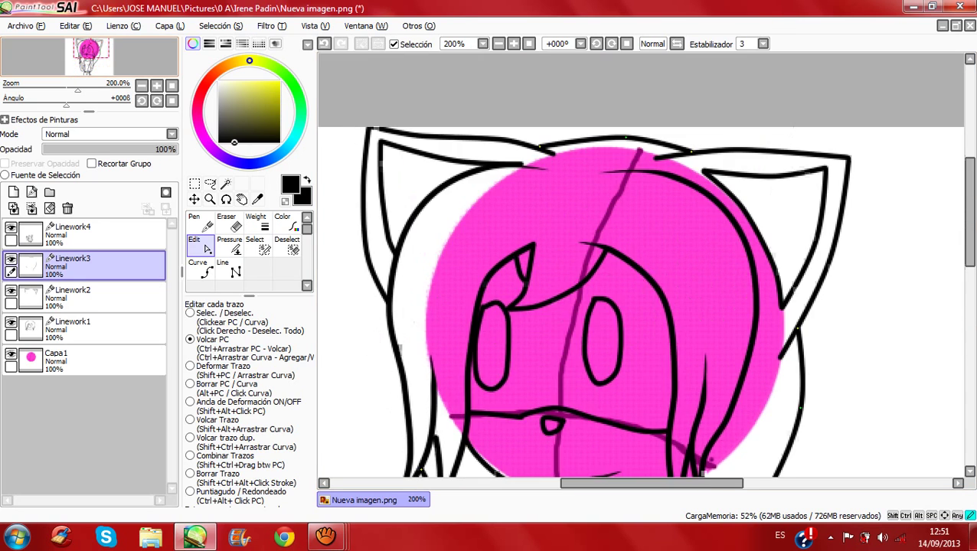
{"action": "scroll", "coordinate": [640, 264], "scroll_direction": "down", "scroll_amount": 15}
{"action": "scroll", "coordinate": [639, 264], "scroll_direction": "up", "scroll_amount": 5}
{"action": "scroll", "coordinate": [639, 264], "scroll_direction": "up", "scroll_amount": 3}
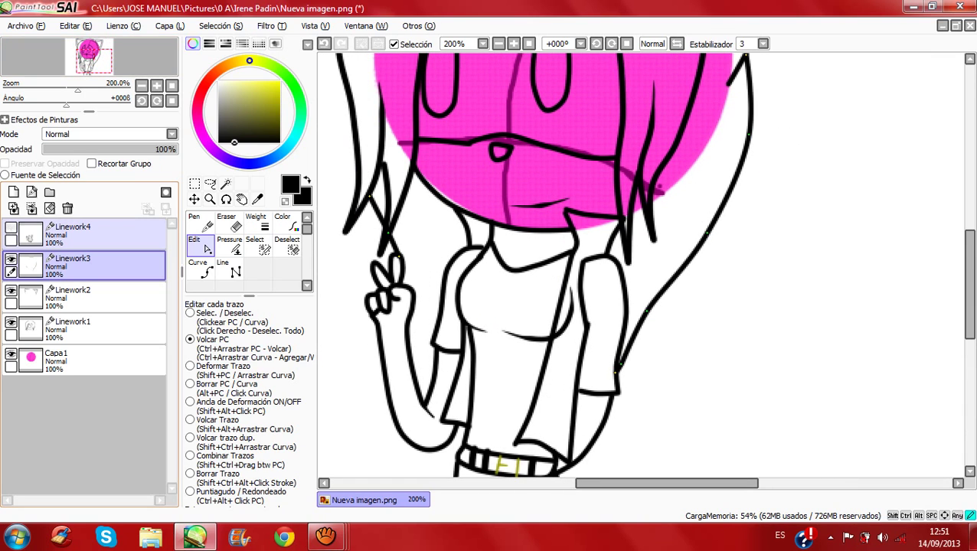
{"action": "left_click", "coordinate": [11, 227]}
{"action": "left_click", "coordinate": [11, 227]}
{"action": "left_click", "coordinate": [11, 227]}
{"action": "left_click", "coordinate": [11, 228]}
Step: Merge Linework4, Linework3 and Linework2 down into Linework1
{"action": "left_click", "coordinate": [58, 233]}
{"action": "left_click", "coordinate": [31, 208]}
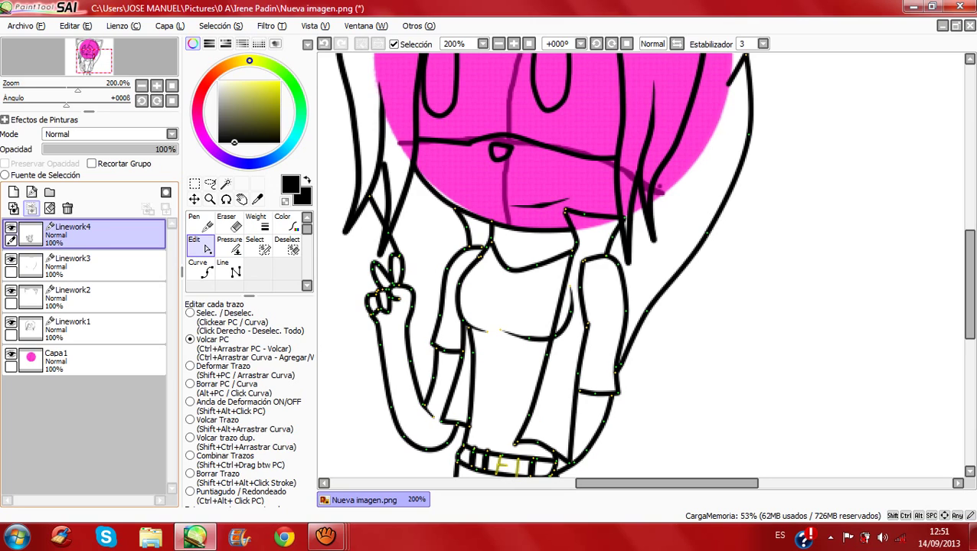
{"action": "left_click", "coordinate": [31, 208]}
{"action": "left_click", "coordinate": [31, 208]}
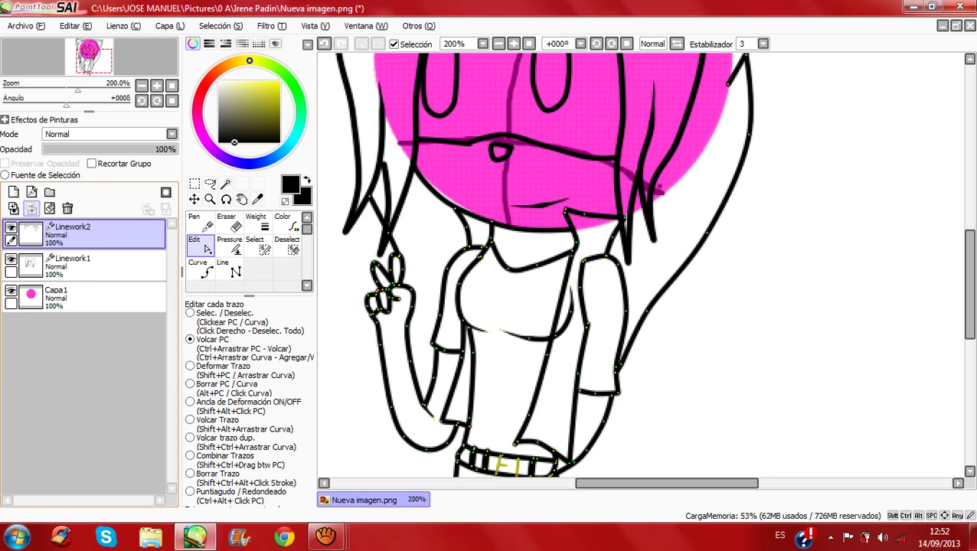
{"action": "left_click", "coordinate": [31, 208]}
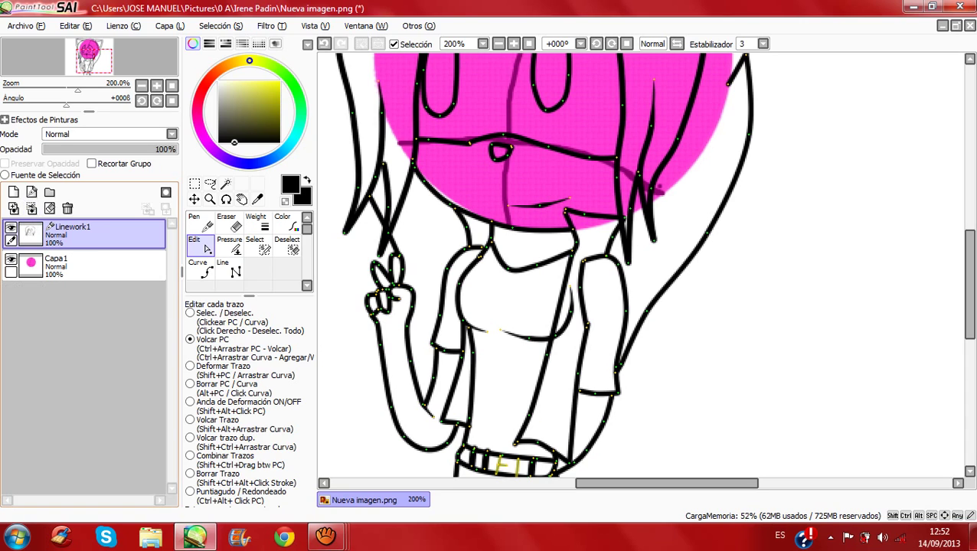
Step: Clear the pink head sketch from the Capa1 layer
{"action": "left_click", "coordinate": [84, 266]}
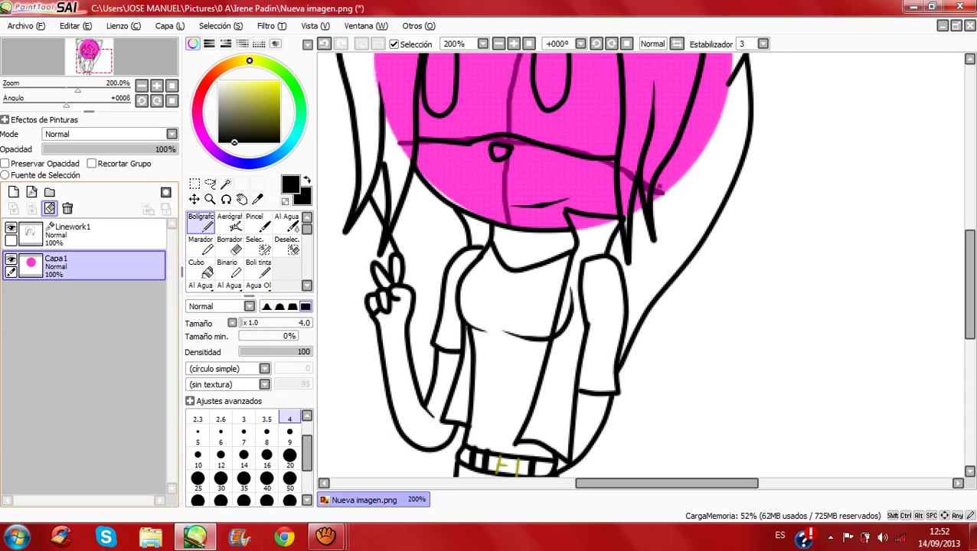
{"action": "key", "text": "Delete"}
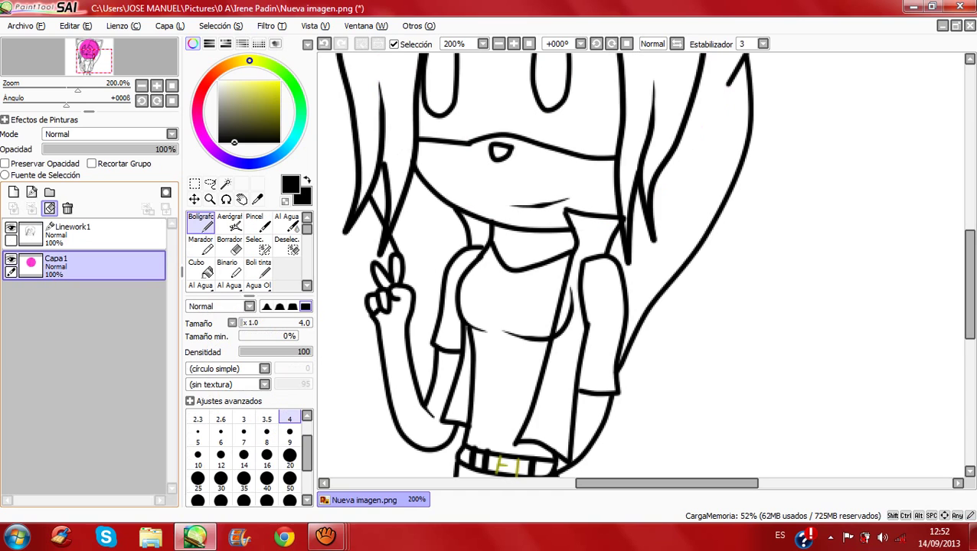
{"action": "left_click", "coordinate": [528, 44]}
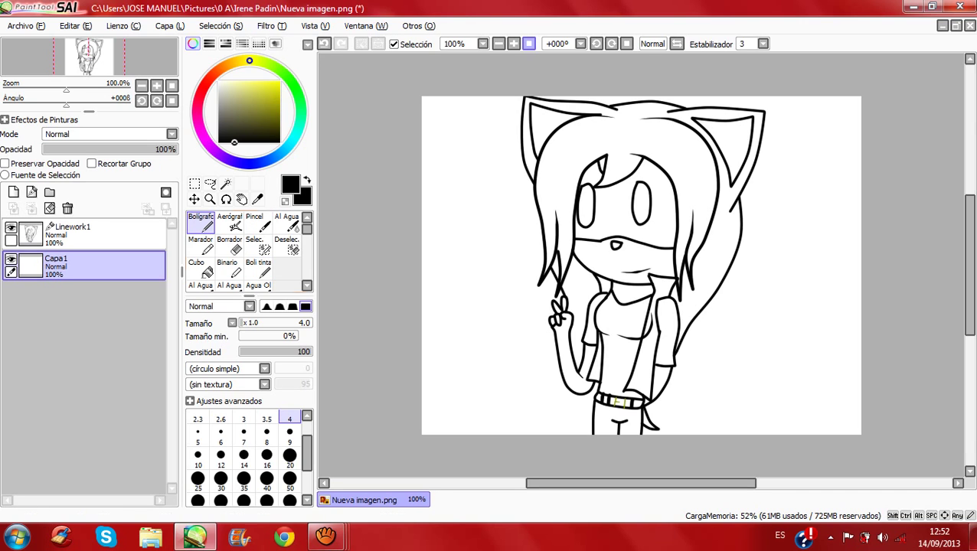
Step: Draw a curve on Linework1 from the raised fingers to the jacket sleeve, and delete the stray line crossing the hand
{"action": "left_click", "coordinate": [84, 234], "text": "ctrl"}
{"action": "left_click", "coordinate": [84, 233]}
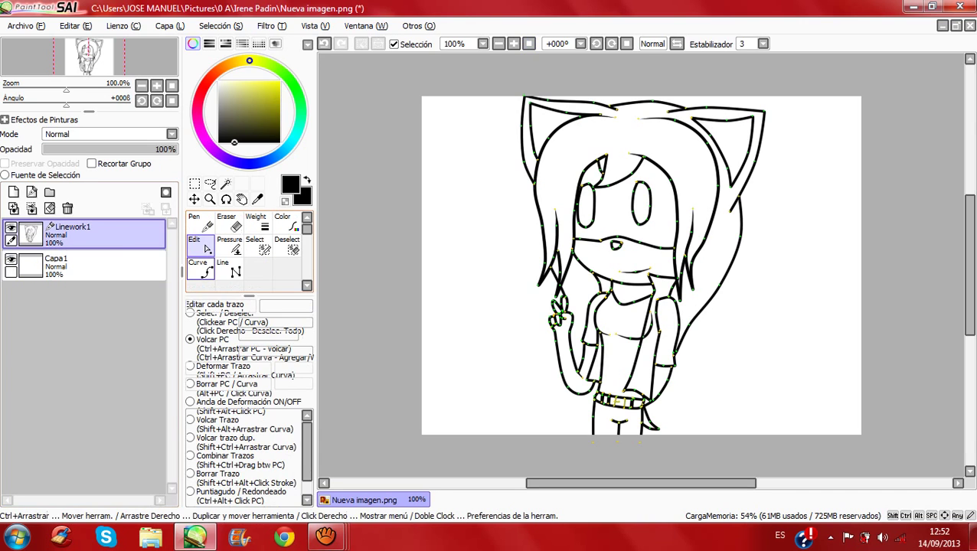
{"action": "left_click", "coordinate": [200, 268]}
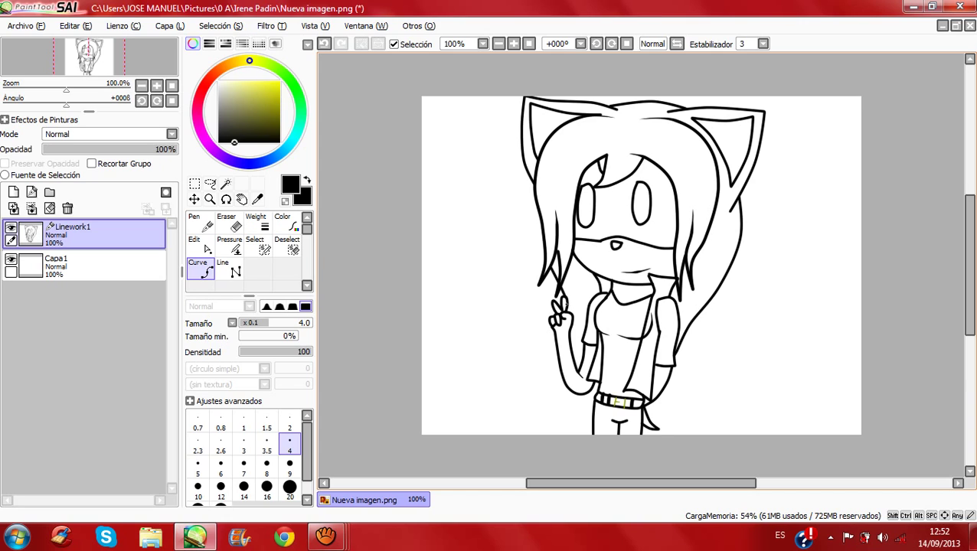
{"action": "left_click", "coordinate": [565, 304]}
{"action": "left_click", "coordinate": [579, 319]}
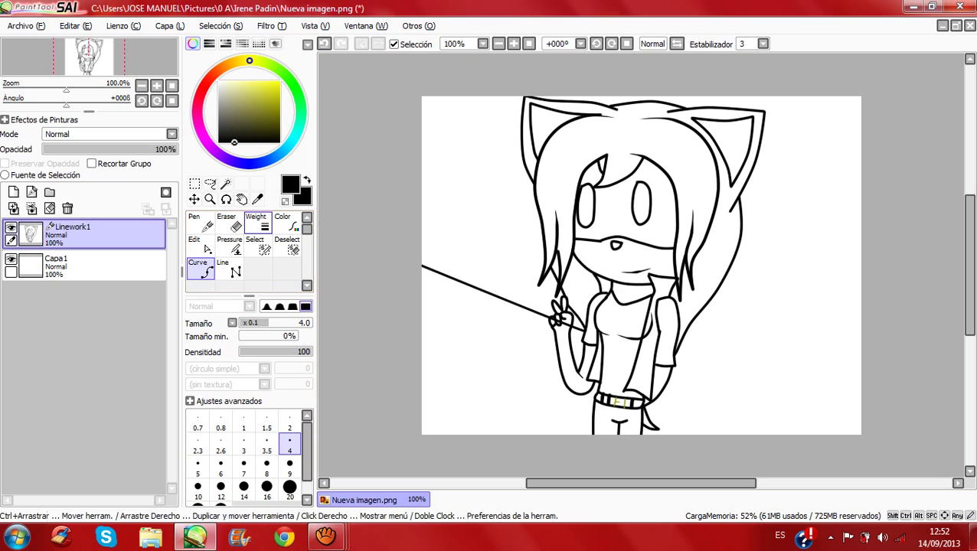
{"action": "left_click", "coordinate": [241, 199]}
{"action": "left_click", "coordinate": [200, 245]}
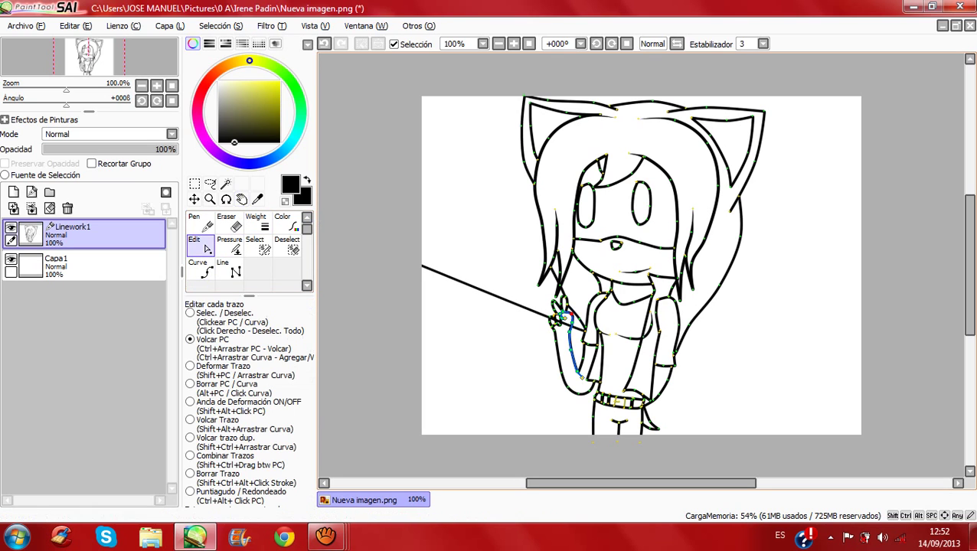
{"action": "left_click_drag", "start_coordinate": [568, 305], "coordinate": [573, 310]}
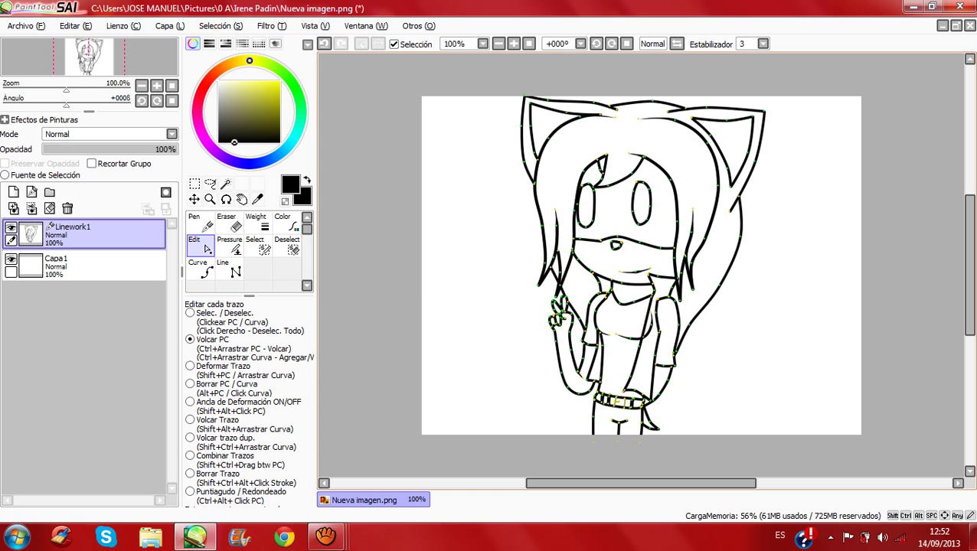
Step: Taper the ends of both ears' outer lines, the trouser fold and the fringe line with the Pressure tool
{"action": "left_click", "coordinate": [229, 244]}
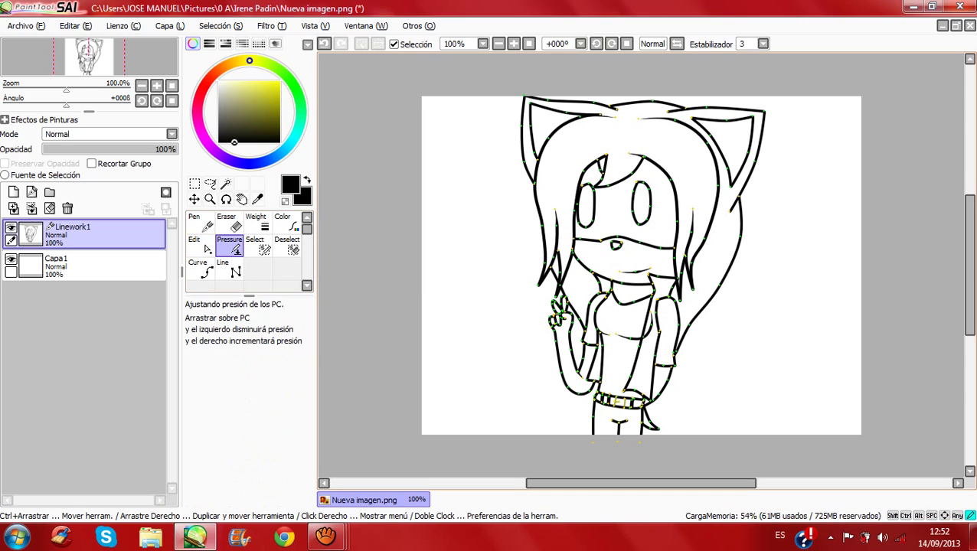
{"action": "left_click_drag", "start_coordinate": [616, 109], "coordinate": [571, 109]}
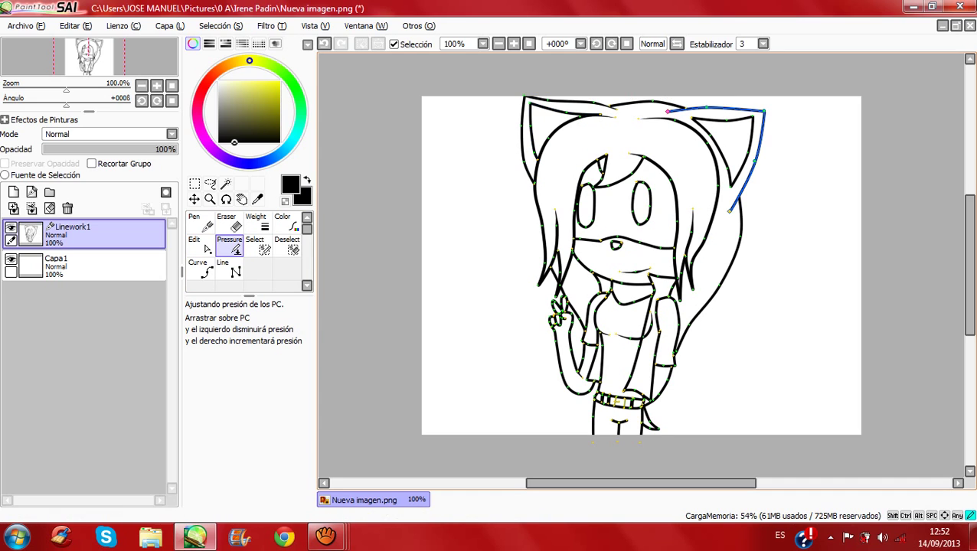
{"action": "left_click_drag", "start_coordinate": [667, 111], "coordinate": [590, 111]}
{"action": "left_click_drag", "start_coordinate": [730, 211], "coordinate": [653, 211]}
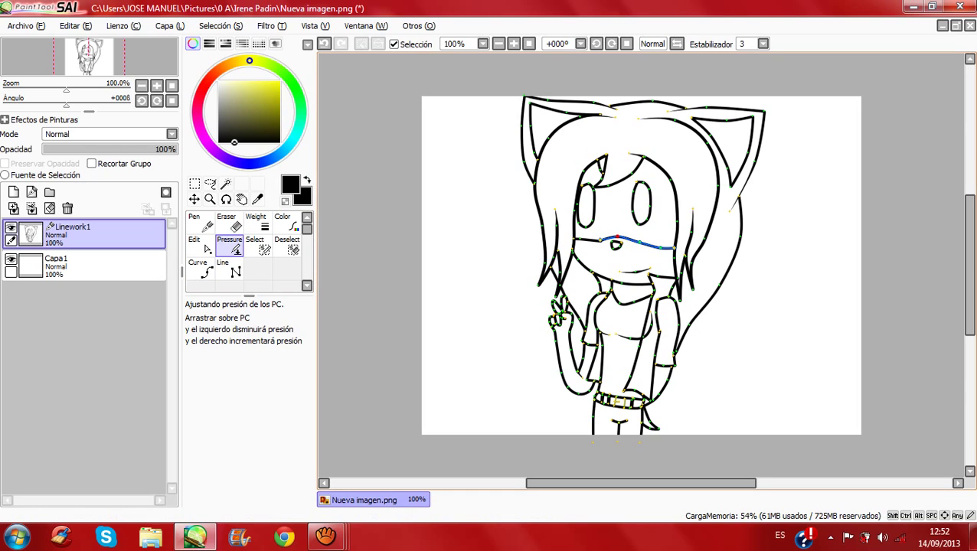
{"action": "mouse_move", "coordinate": [611, 420]}
{"action": "left_mouse_down"}
{"action": "mouse_move", "coordinate": [571, 420]}
{"action": "mouse_move", "coordinate": [590, 420]}
{"action": "mouse_move", "coordinate": [601, 406]}
{"action": "left_mouse_up"}
{"action": "left_click_drag", "start_coordinate": [645, 157], "coordinate": [623, 157]}
Step: Add a new linework layer above Linework1
{"action": "left_click", "coordinate": [32, 192]}
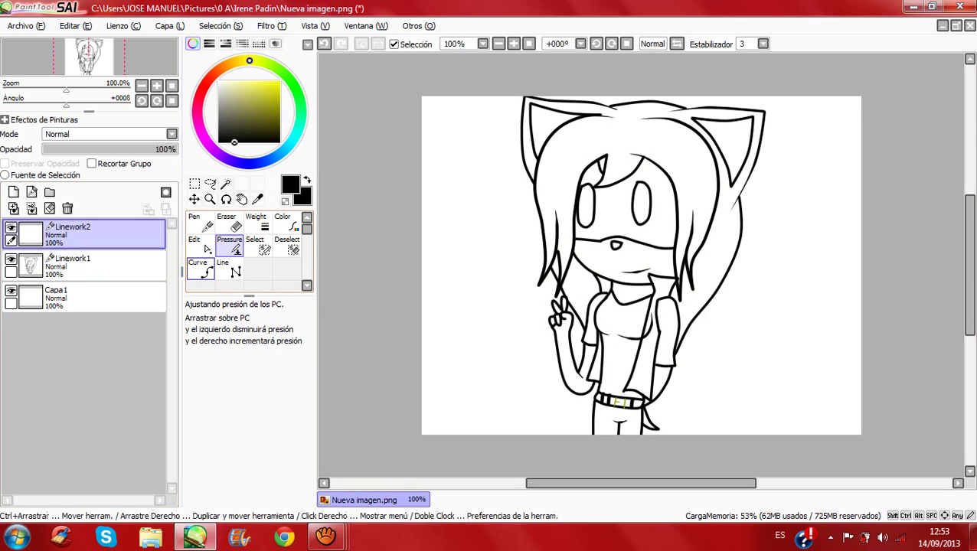
{"action": "left_click", "coordinate": [201, 270]}
{"action": "left_click", "coordinate": [290, 464]}
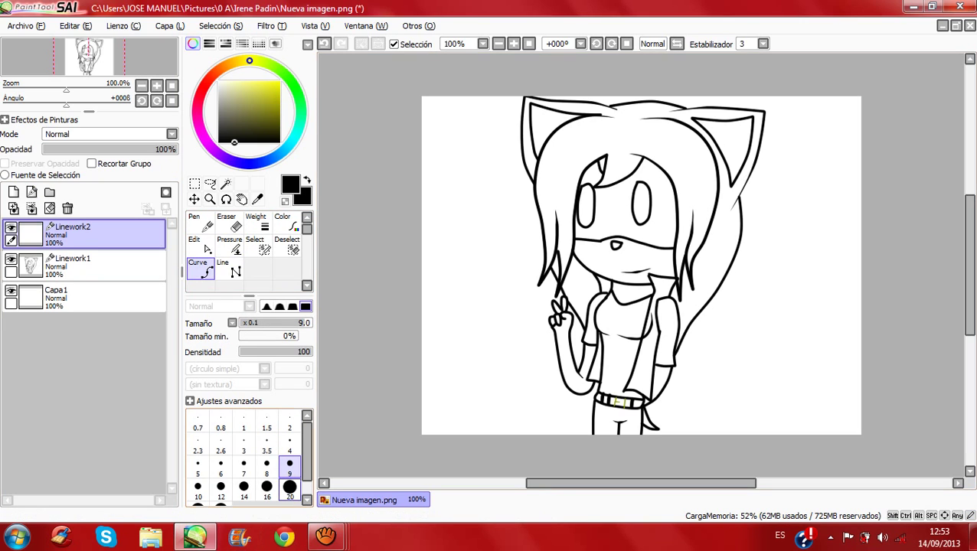
{"action": "left_click", "coordinate": [289, 487]}
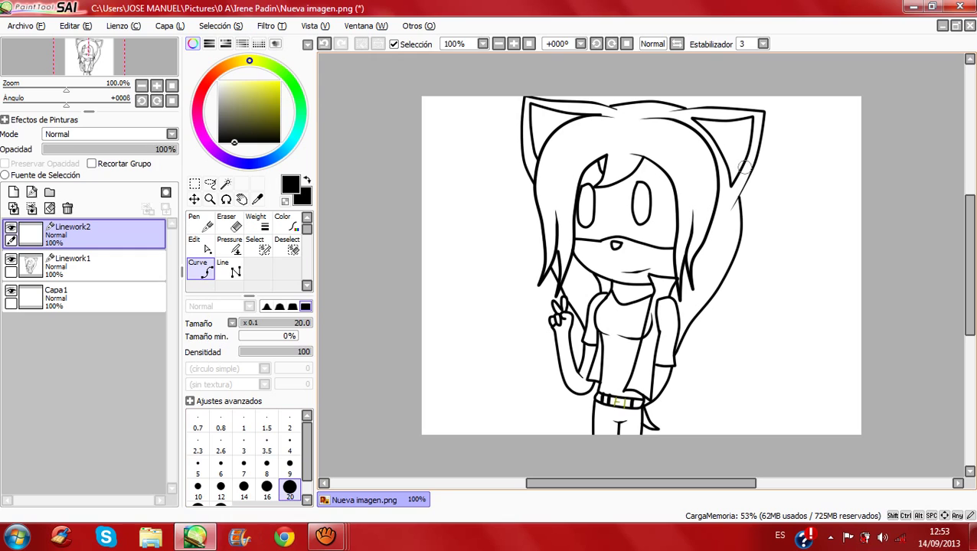
{"action": "left_click", "coordinate": [221, 502]}
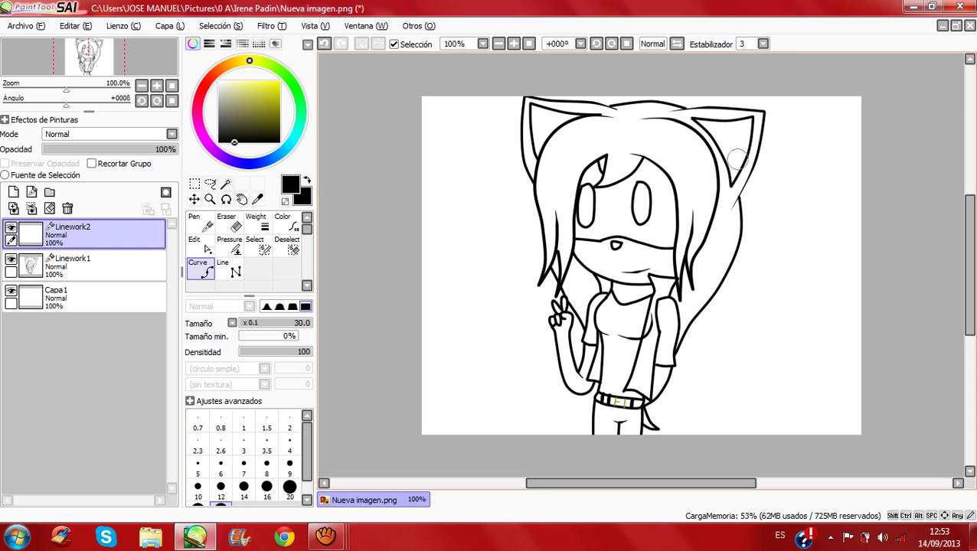
{"action": "mouse_move", "coordinate": [747, 169]}
{"action": "left_mouse_down"}
{"action": "mouse_move", "coordinate": [708, 314]}
{"action": "mouse_move", "coordinate": [705, 302]}
{"action": "left_mouse_up"}
{"action": "left_click", "coordinate": [242, 199]}
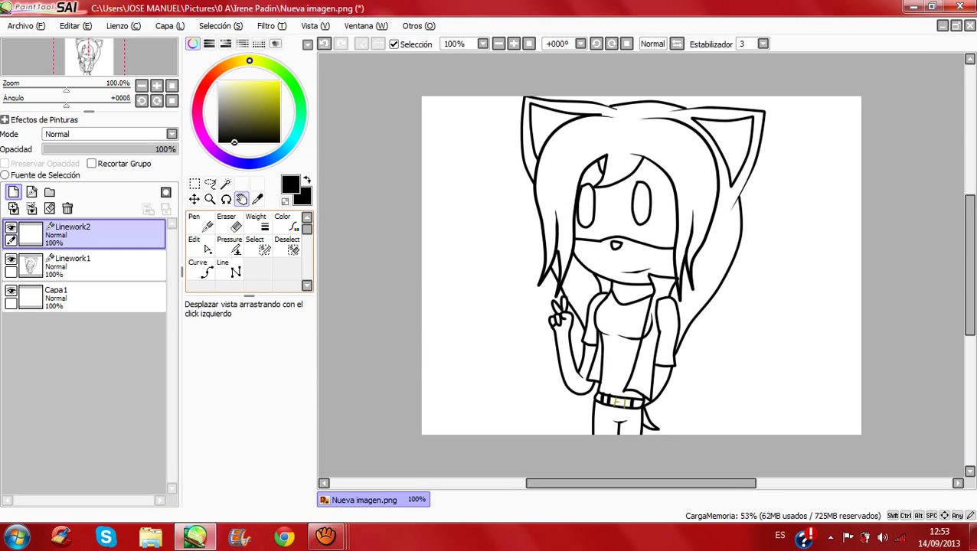
{"action": "left_click", "coordinate": [13, 193]}
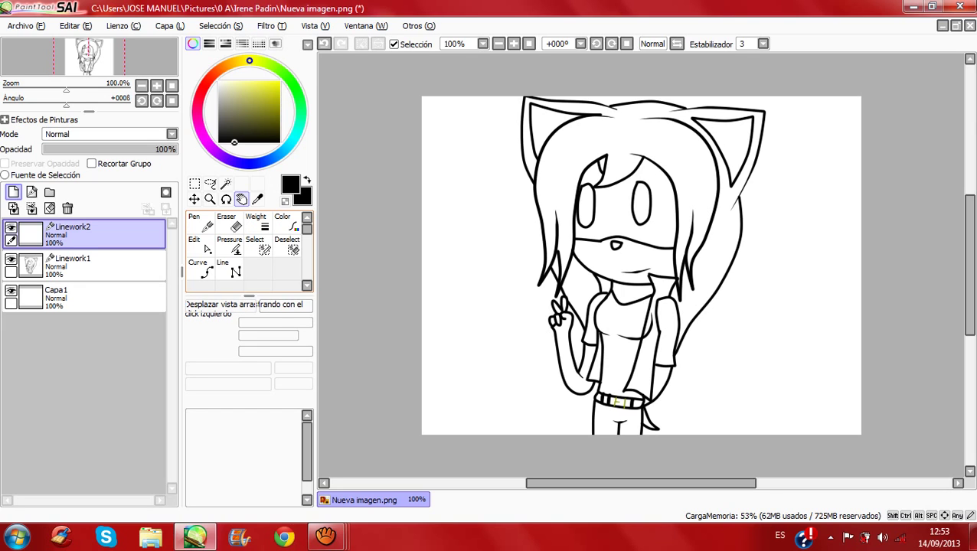
Step: Place a round size 25 Pen dot on the outer edge of each ear
{"action": "double_click", "coordinate": [200, 223]}
{"action": "left_click", "coordinate": [589, 297]}
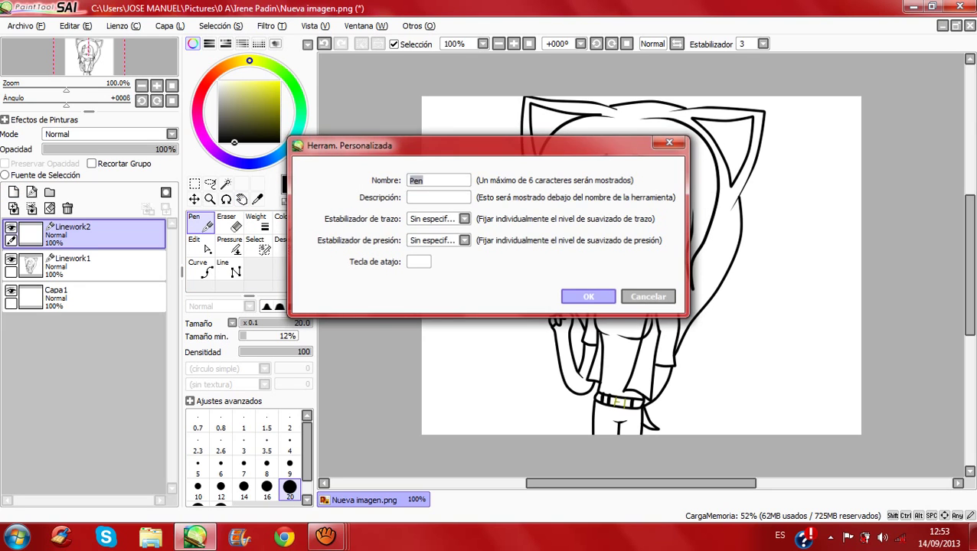
{"action": "left_click", "coordinate": [307, 499]}
{"action": "left_click", "coordinate": [198, 492]}
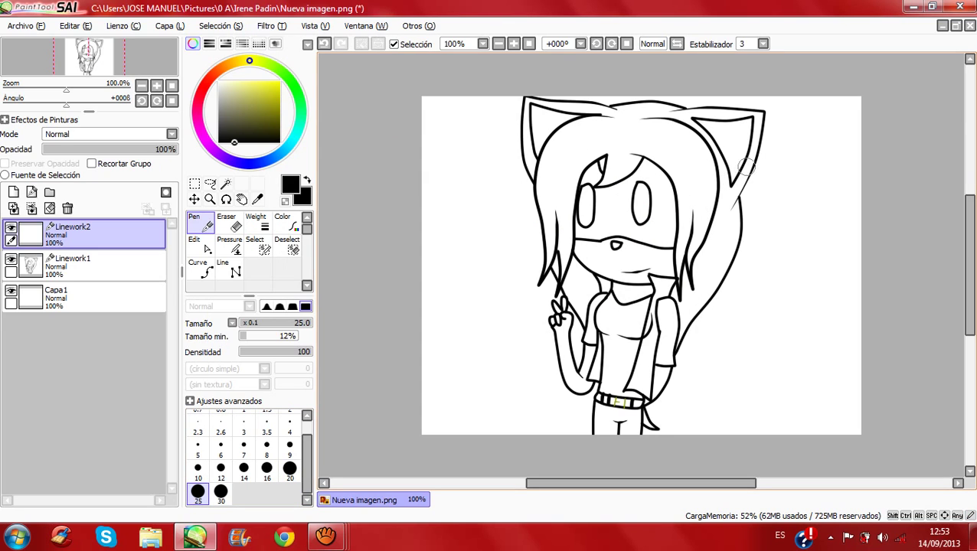
{"action": "left_click_drag", "start_coordinate": [746, 167], "coordinate": [747, 167]}
{"action": "left_click", "coordinate": [528, 150]}
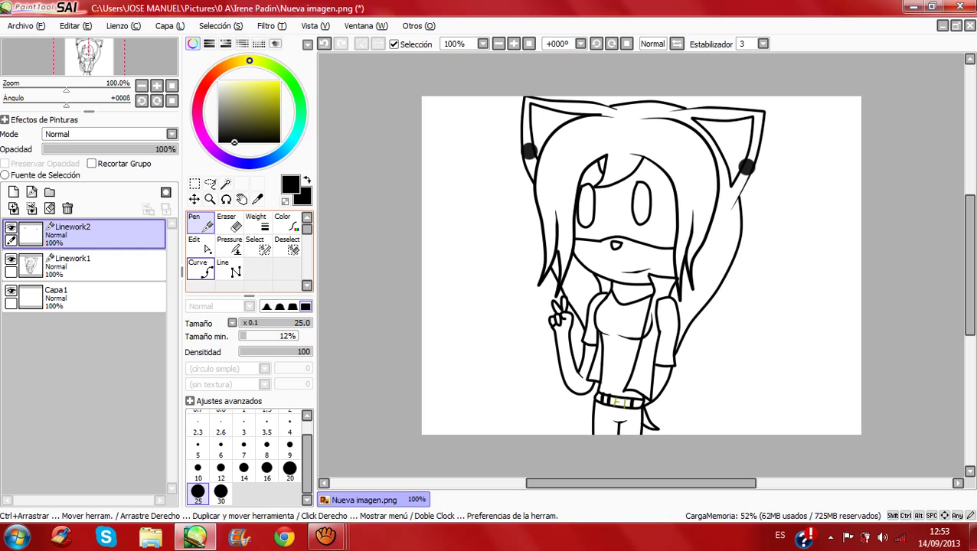
Step: Draw a size 4 curve from the right ear's dot down across the chest and up to the left ear's dot
{"action": "left_click", "coordinate": [201, 270]}
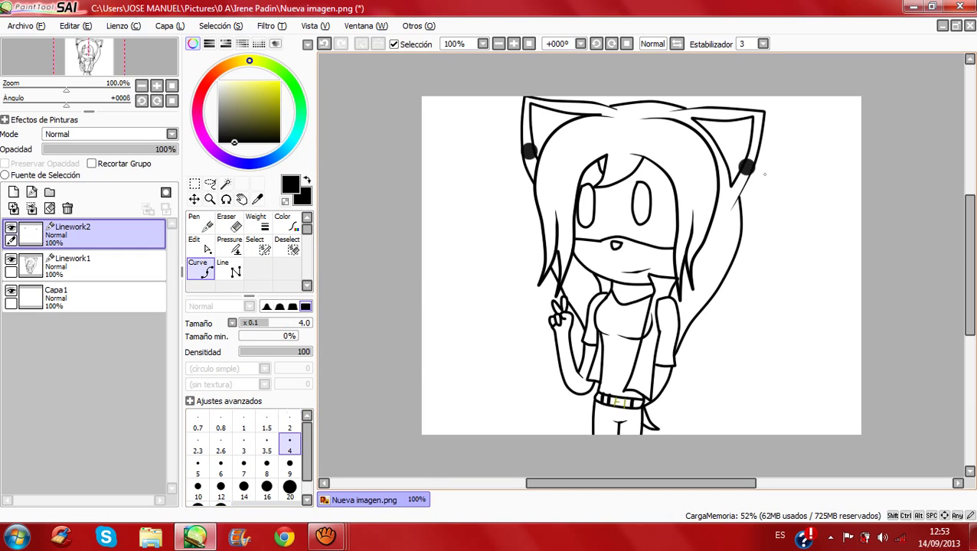
{"action": "left_click", "coordinate": [738, 208]}
{"action": "left_click", "coordinate": [691, 284]}
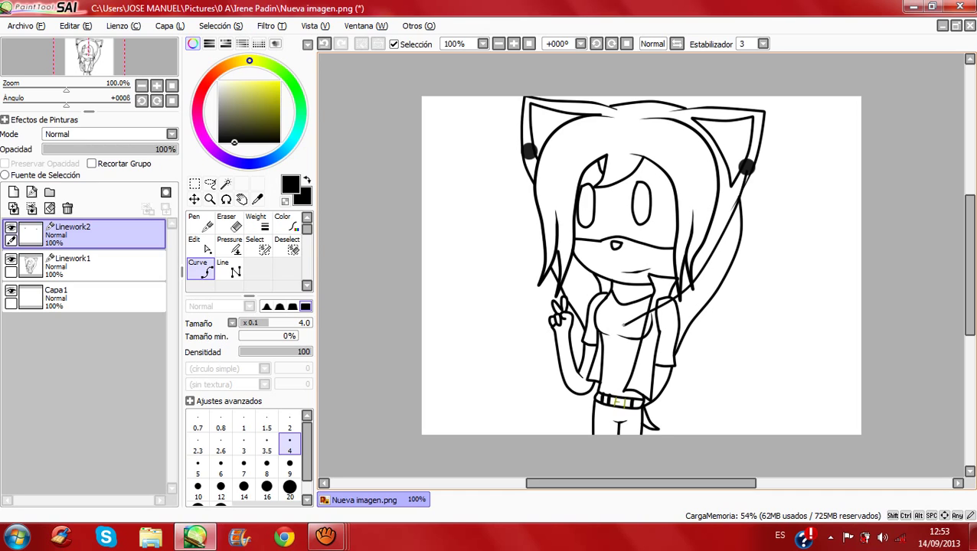
{"action": "left_click", "coordinate": [624, 325]}
{"action": "left_click", "coordinate": [598, 310]}
{"action": "left_click", "coordinate": [568, 264]}
{"action": "left_click", "coordinate": [528, 157]}
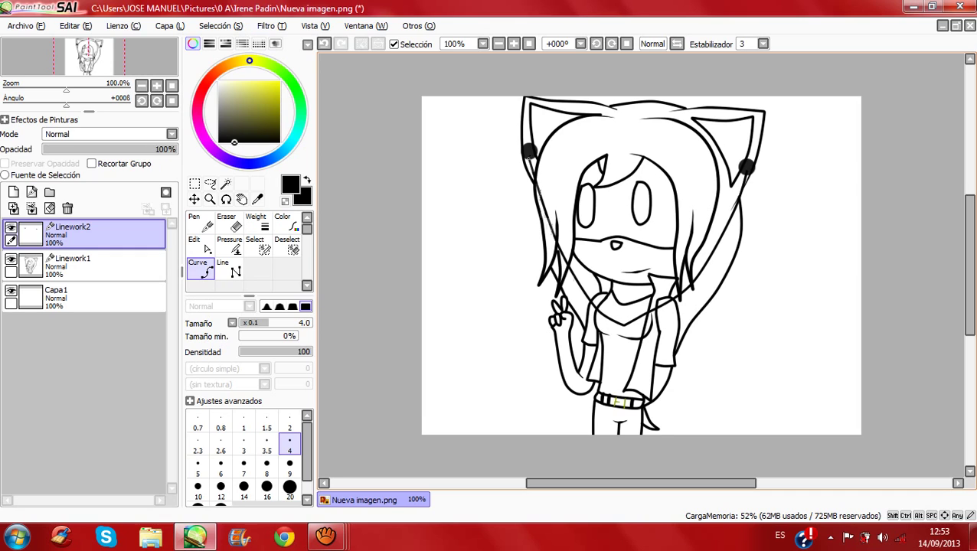
{"action": "double_click", "coordinate": [528, 157]}
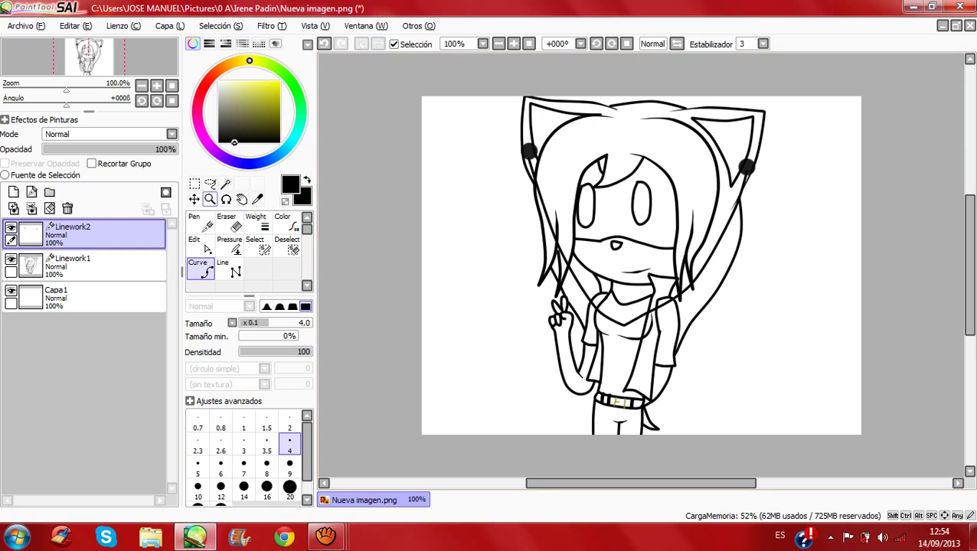
Step: Draw a small closed box with a size 4 curve beside the belt buckle
{"action": "key", "text": "space"}
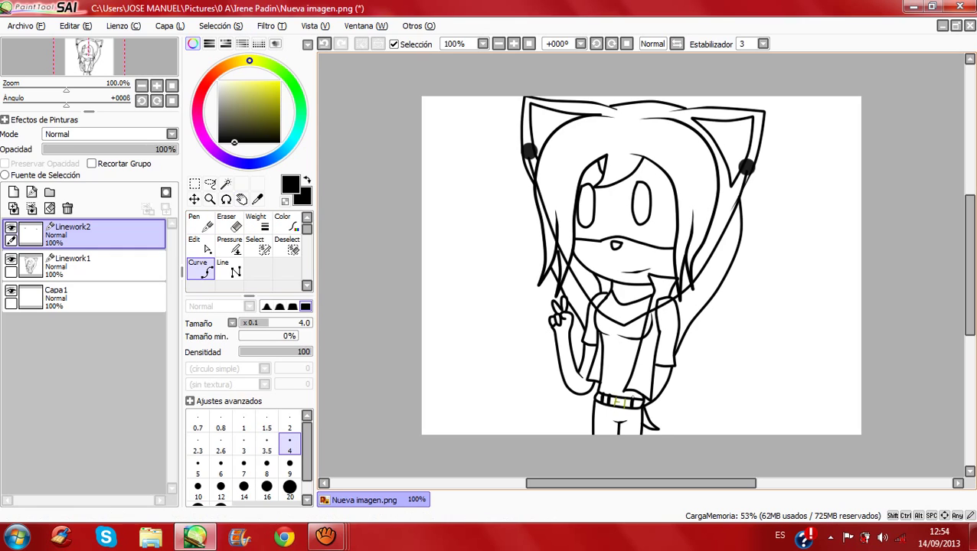
{"action": "left_click", "coordinate": [630, 395]}
{"action": "left_click", "coordinate": [630, 411]}
{"action": "left_click", "coordinate": [641, 397]}
{"action": "double_click", "coordinate": [626, 391]}
Step: Hide Linework1 and draw a size 4 curve from the small box up to the lowest point of the hanging cord
{"action": "left_click", "coordinate": [241, 199]}
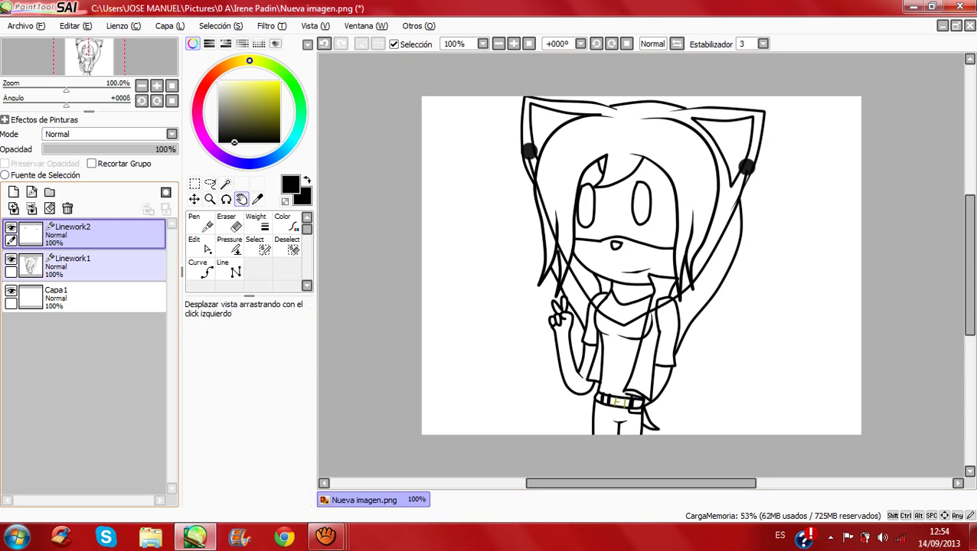
{"action": "left_click", "coordinate": [11, 260]}
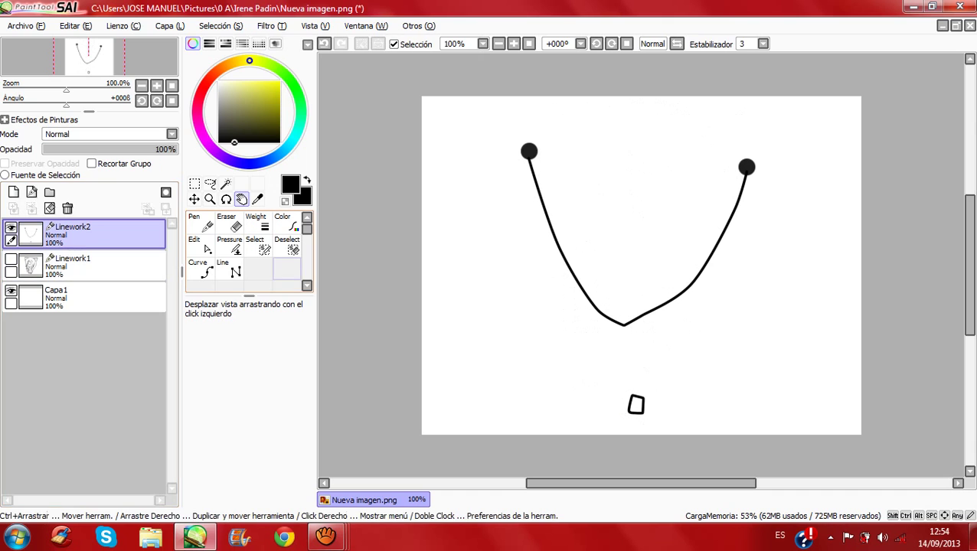
{"action": "left_click", "coordinate": [201, 269]}
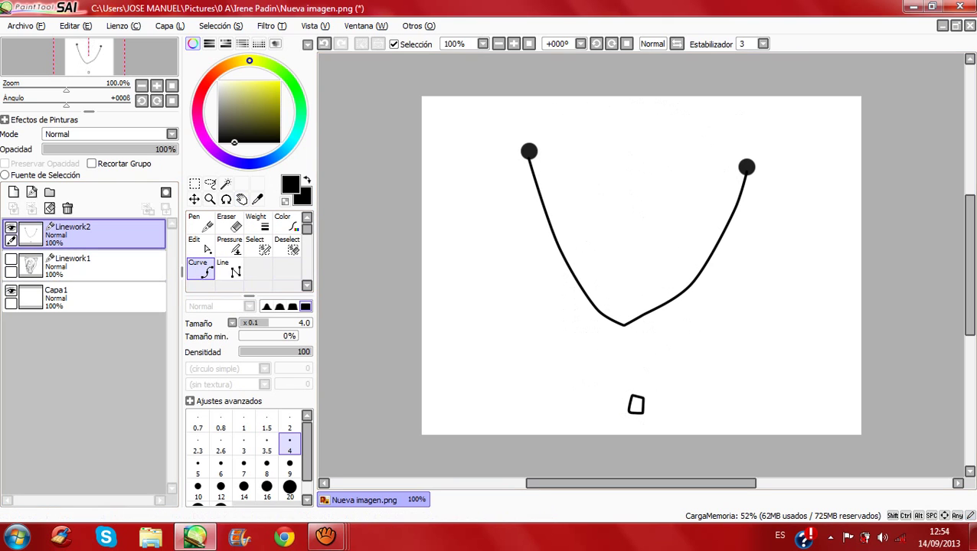
{"action": "left_click", "coordinate": [514, 44]}
{"action": "left_click", "coordinate": [514, 43]}
{"action": "left_click_drag", "start_coordinate": [969, 266], "coordinate": [969, 300]}
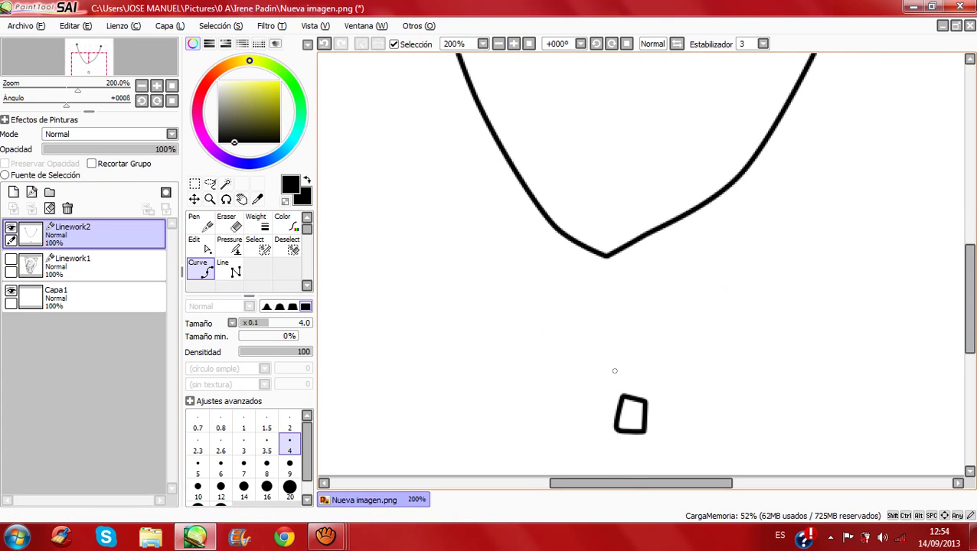
{"action": "left_click", "coordinate": [624, 393]}
{"action": "left_click", "coordinate": [604, 306]}
{"action": "double_click", "coordinate": [608, 255]}
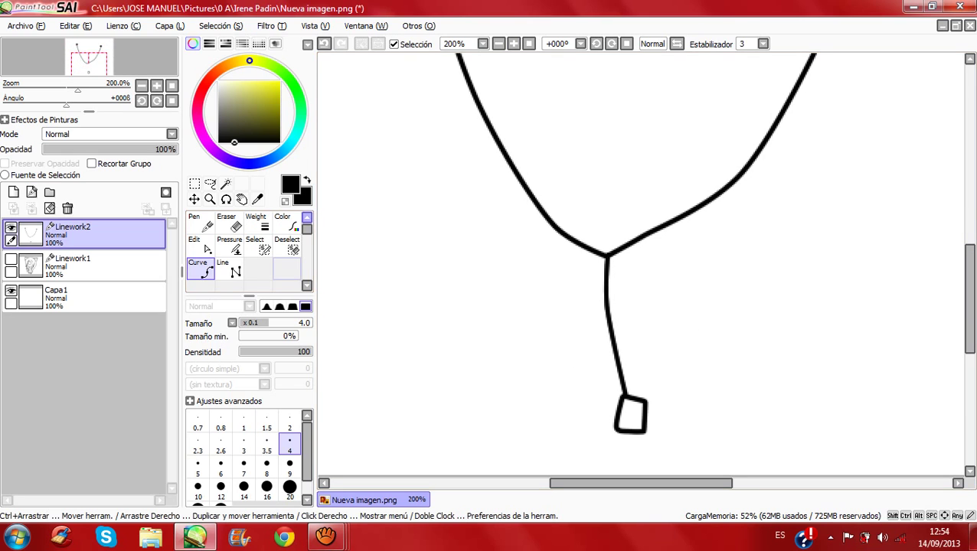
{"action": "left_click", "coordinate": [406, 259]}
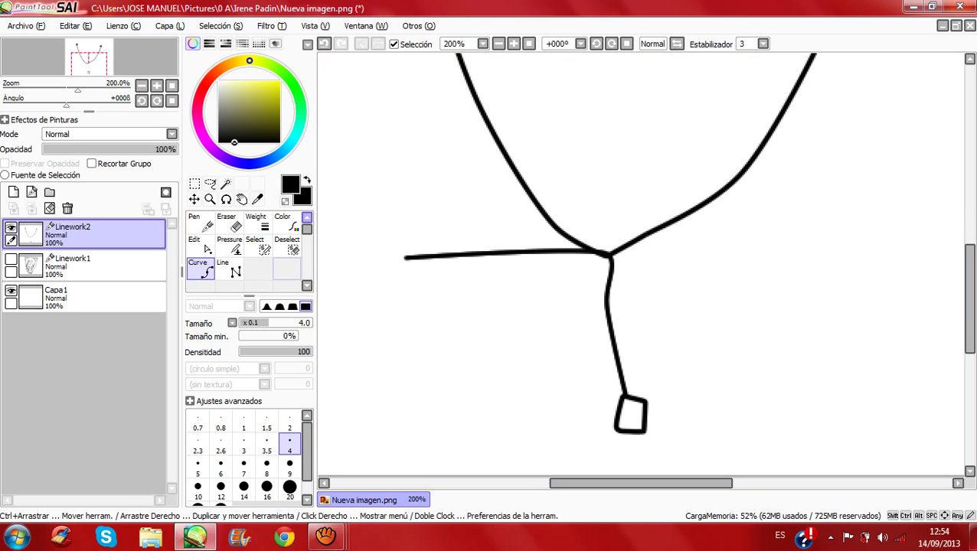
{"action": "double_click", "coordinate": [242, 199]}
{"action": "key", "text": "Escape"}
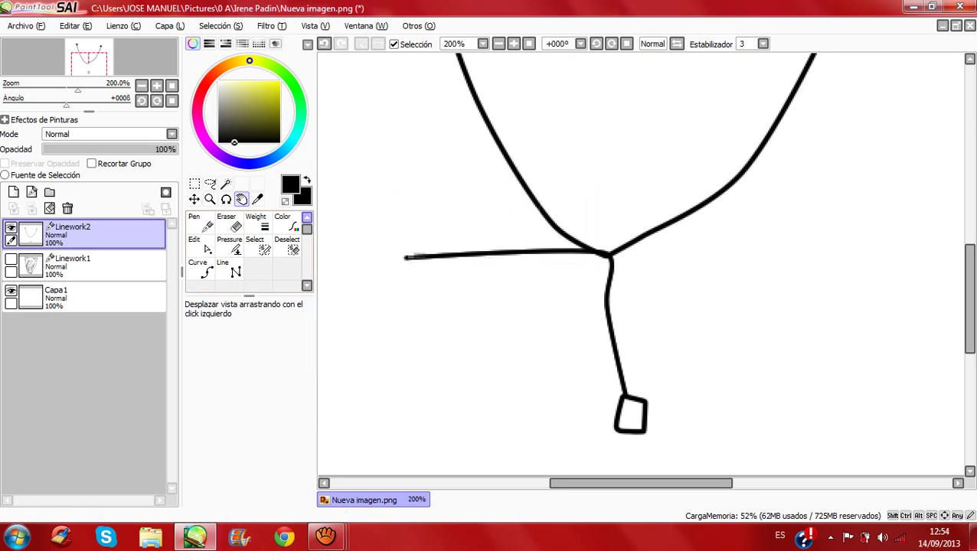
Step: Try to draw a smaller rectangle inside the box at the cord's lower end with size 2 lines
{"action": "left_click", "coordinate": [200, 268]}
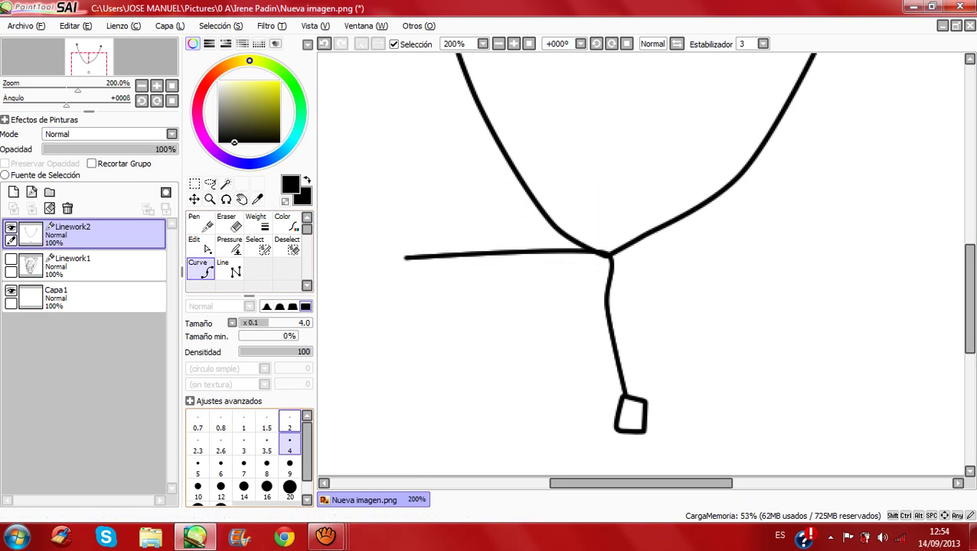
{"action": "left_click", "coordinate": [289, 423]}
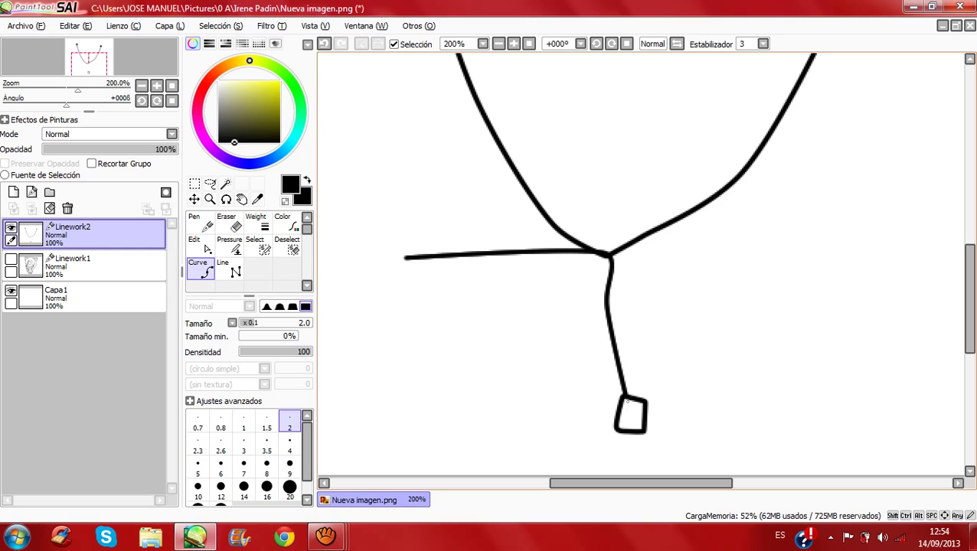
{"action": "left_click", "coordinate": [627, 397]}
{"action": "left_click", "coordinate": [627, 411]}
{"action": "left_click", "coordinate": [324, 43]}
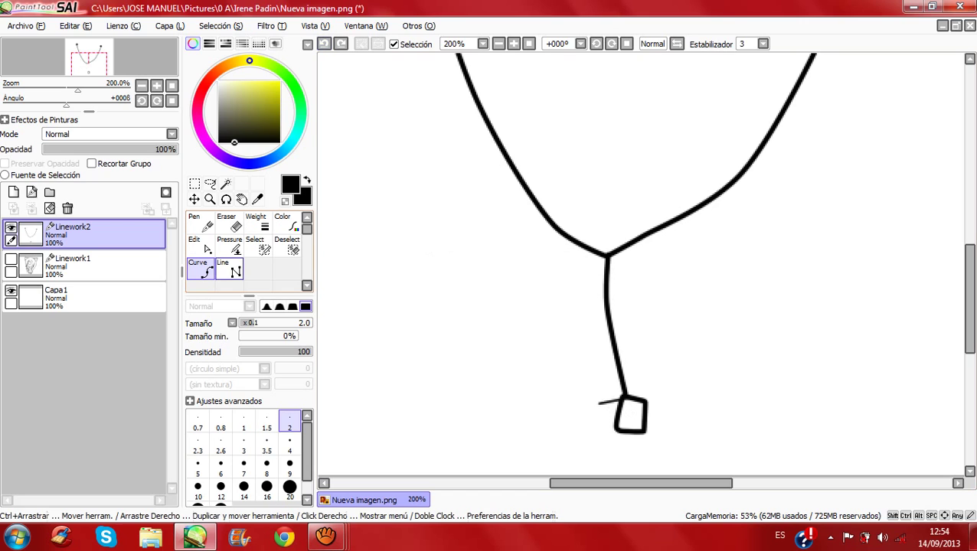
{"action": "left_click", "coordinate": [228, 270]}
{"action": "left_click", "coordinate": [628, 398]}
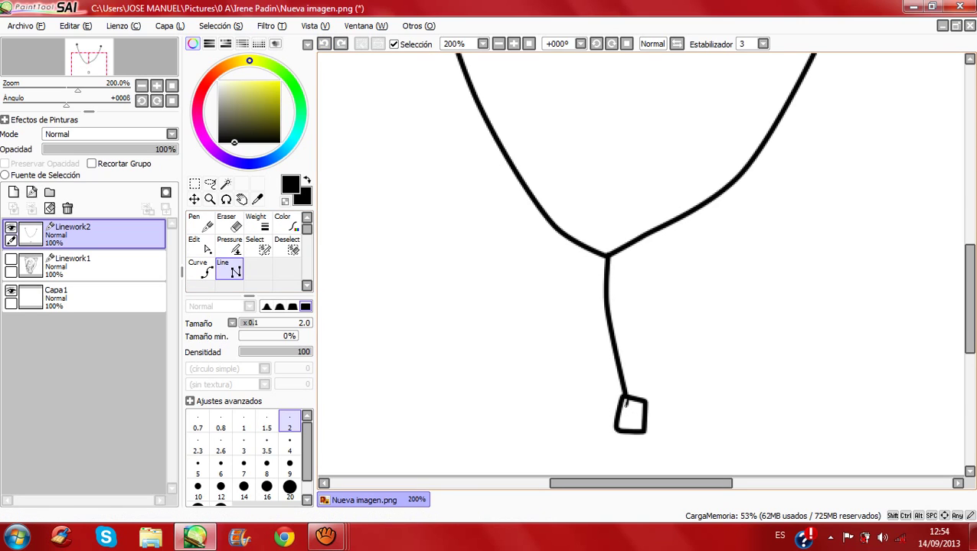
{"action": "left_click", "coordinate": [626, 414]}
{"action": "left_click", "coordinate": [637, 414]}
{"action": "left_click", "coordinate": [637, 399]}
{"action": "key", "text": "space"}
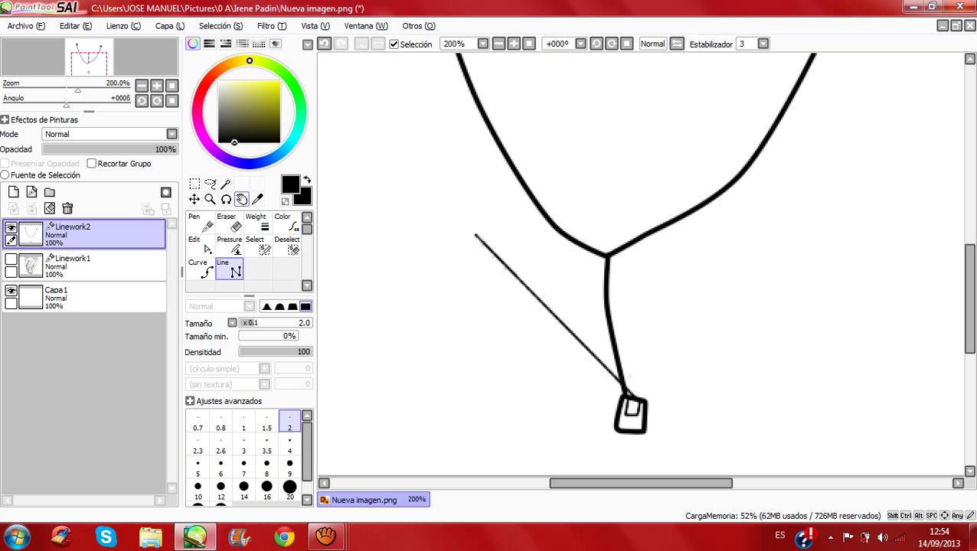
Step: Erase the small box and its inner rectangle at the cord's lower end with the size 20 Eraser
{"action": "left_click", "coordinate": [202, 245]}
{"action": "key", "text": "e"}
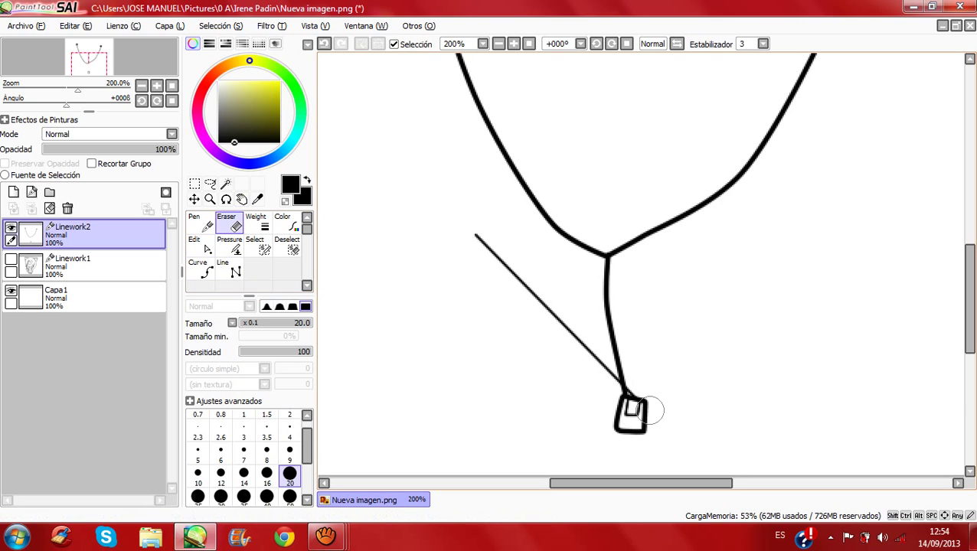
{"action": "mouse_move", "coordinate": [630, 407]}
{"action": "left_mouse_down"}
{"action": "mouse_move", "coordinate": [610, 409]}
{"action": "mouse_move", "coordinate": [635, 406]}
{"action": "mouse_move", "coordinate": [655, 422]}
{"action": "mouse_move", "coordinate": [645, 436]}
{"action": "left_mouse_up"}
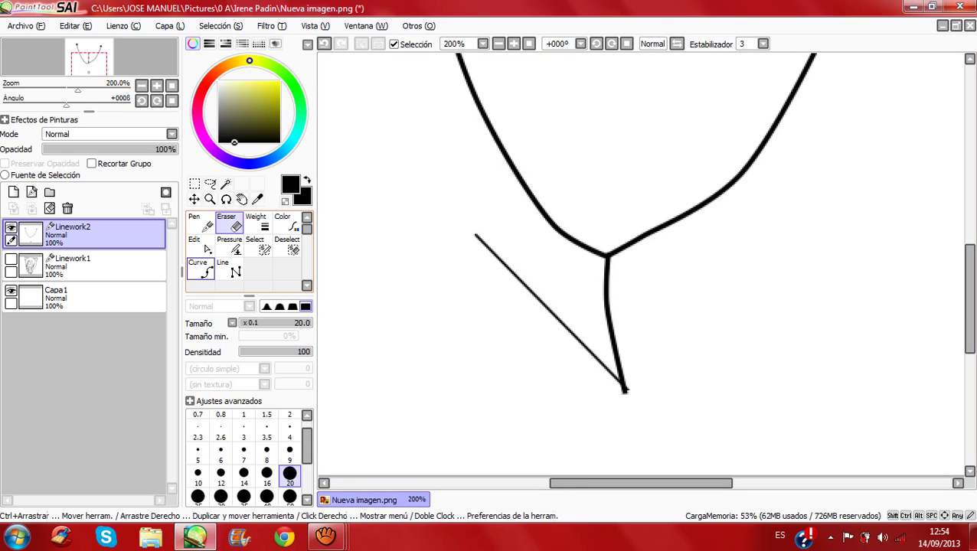
Step: Draw the top edge of a new player box at the cord's lower end with a size 4 curve
{"action": "left_click", "coordinate": [200, 268]}
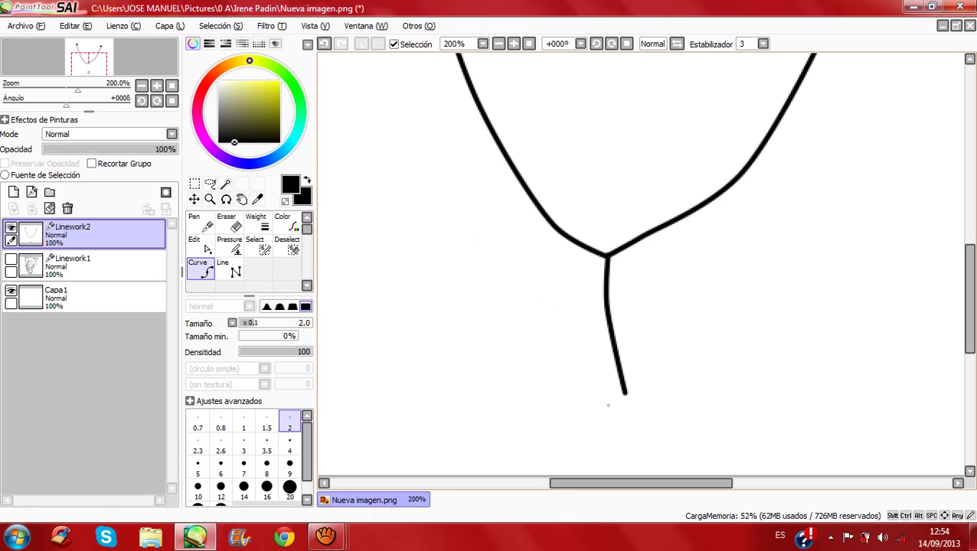
{"action": "left_click", "coordinate": [289, 443]}
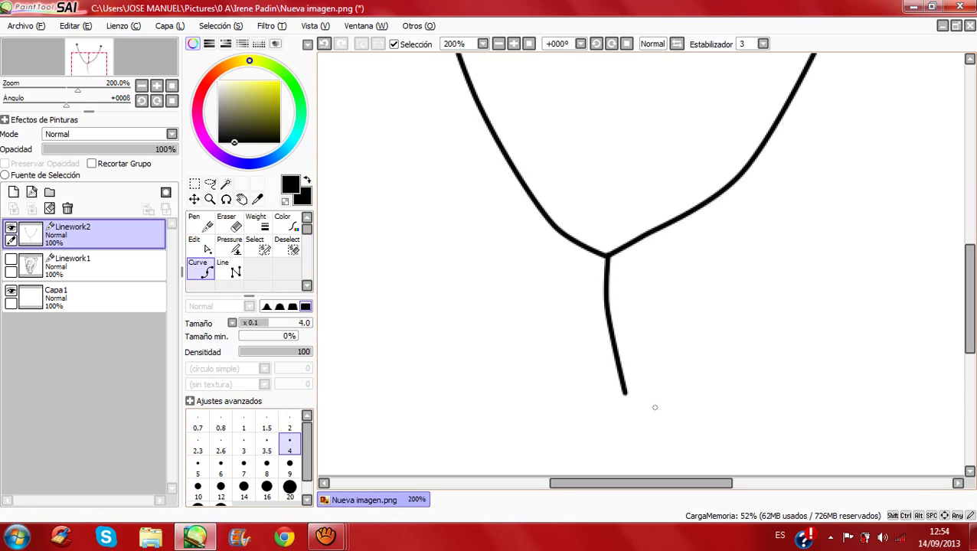
{"action": "left_click", "coordinate": [618, 394]}
{"action": "left_click", "coordinate": [650, 395]}
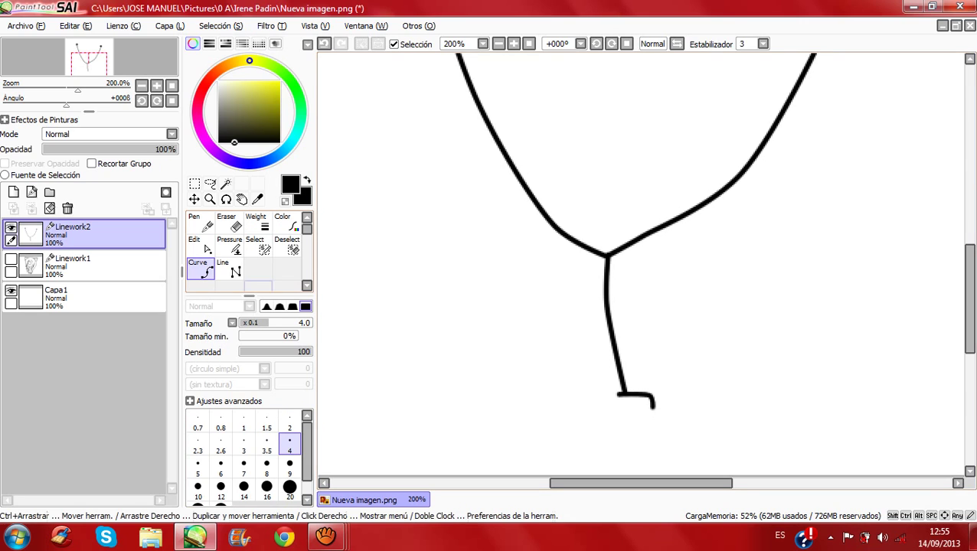
{"action": "left_click", "coordinate": [230, 270]}
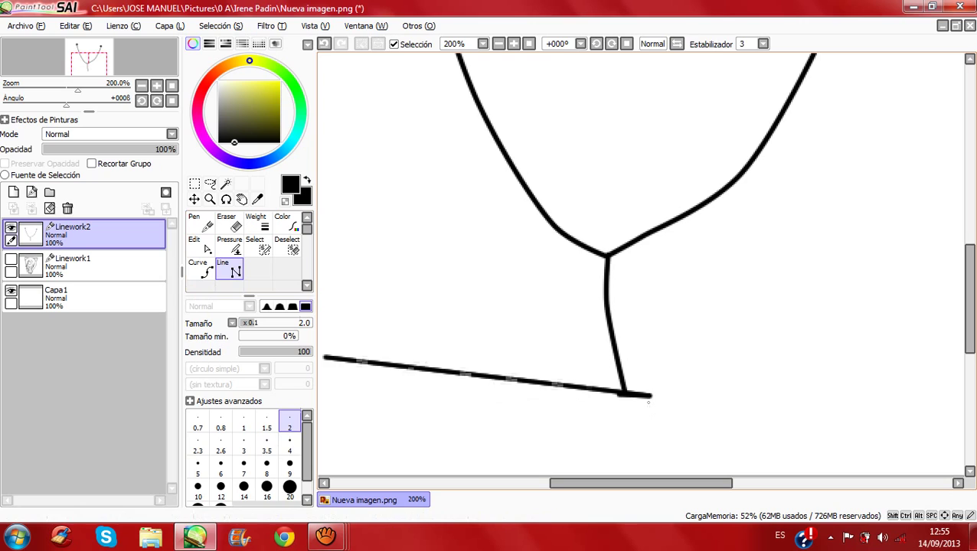
{"action": "double_click", "coordinate": [652, 403]}
{"action": "left_click", "coordinate": [290, 444]}
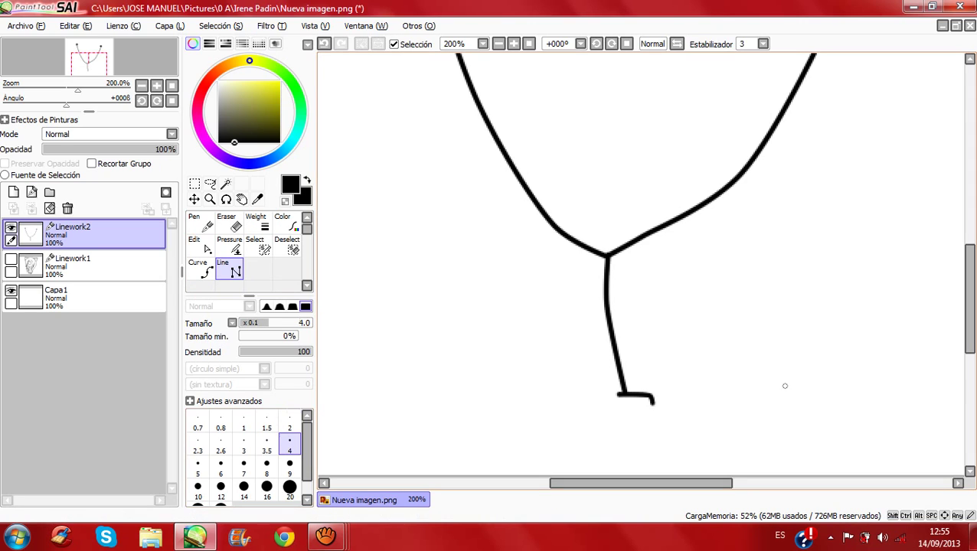
{"action": "key", "text": "space"}
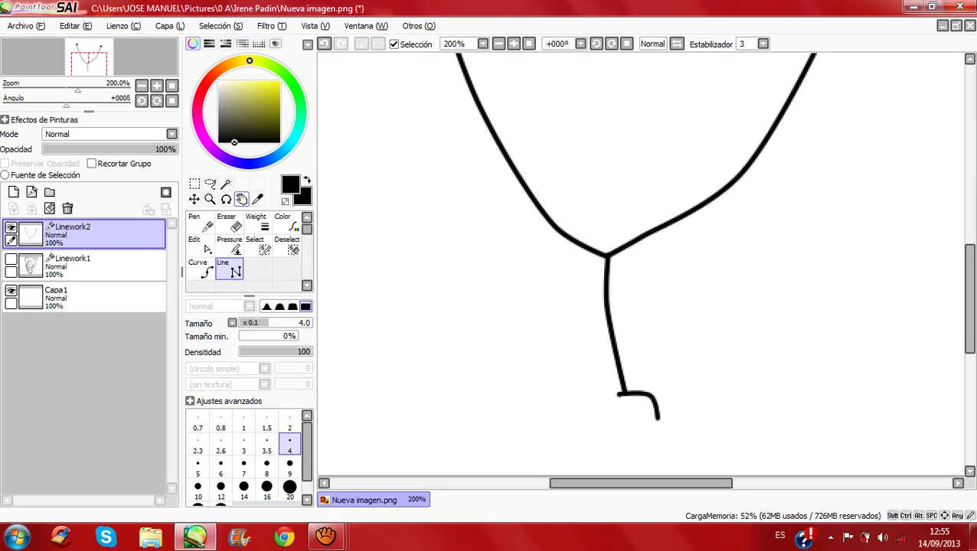
{"action": "left_click", "coordinate": [200, 269]}
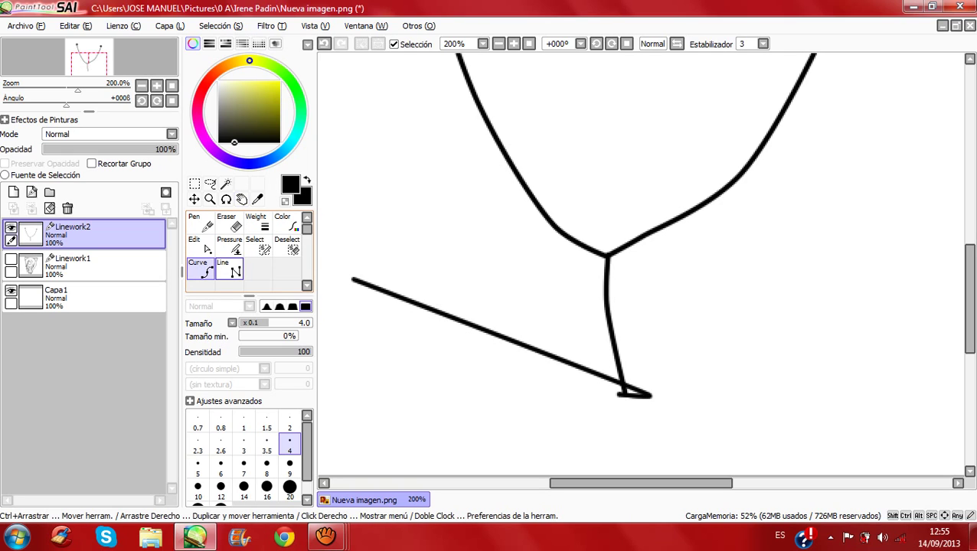
Step: Complete the player box below the cord with straight size 4 lines for its remaining three sides
{"action": "left_click", "coordinate": [230, 270]}
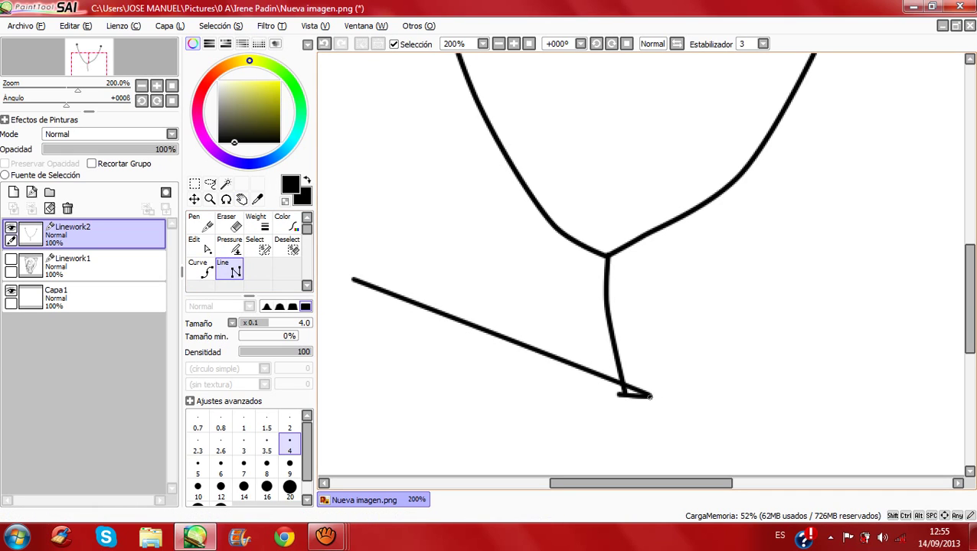
{"action": "left_click_drag", "start_coordinate": [650, 396], "coordinate": [649, 434]}
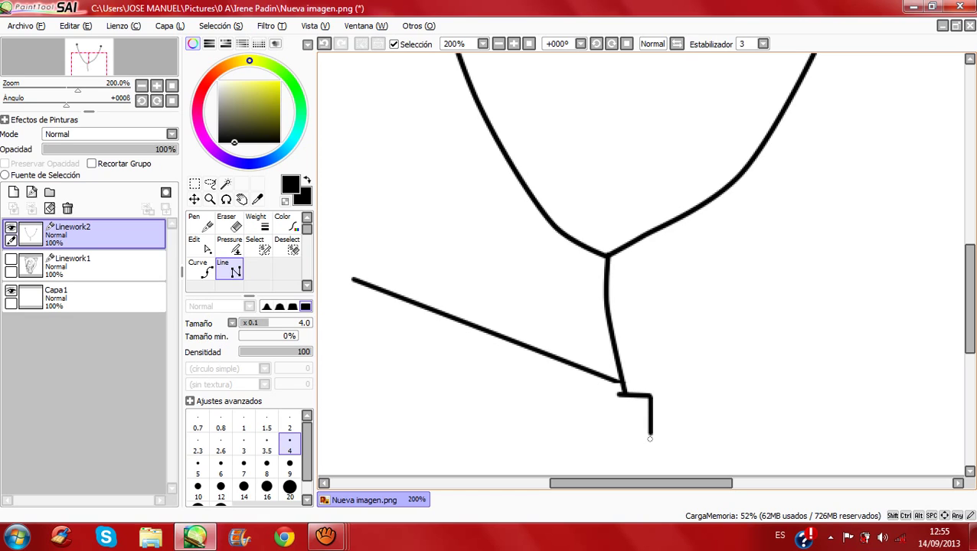
{"action": "left_click_drag", "start_coordinate": [651, 440], "coordinate": [616, 441]}
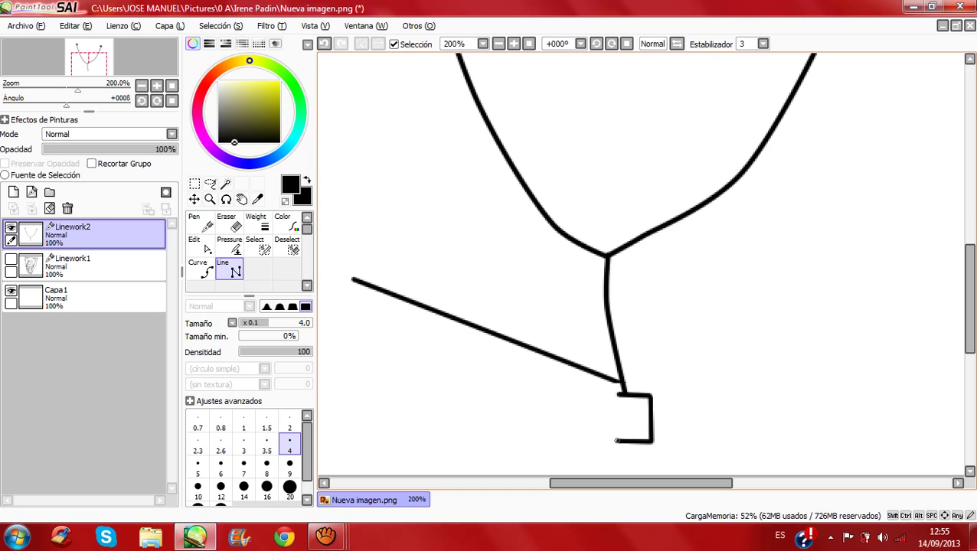
{"action": "left_click", "coordinate": [615, 394]}
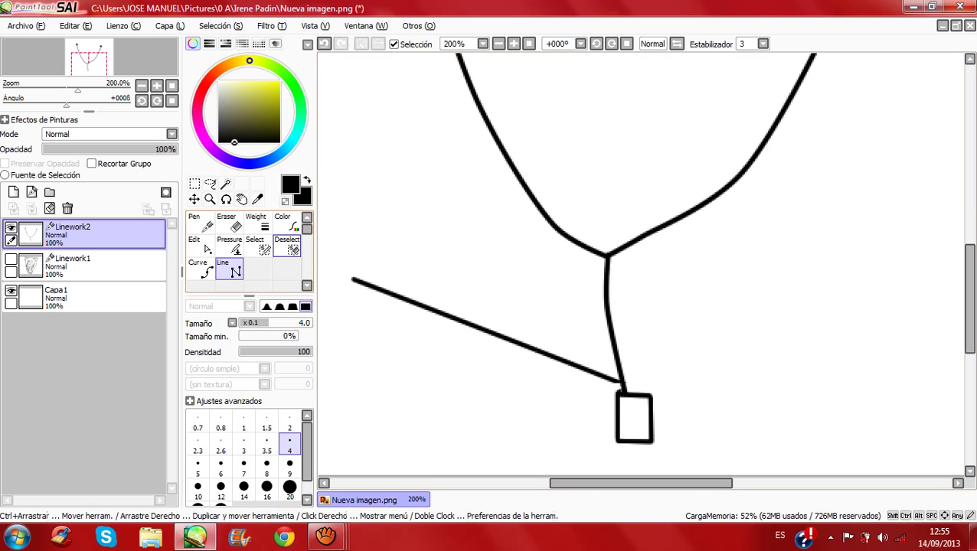
{"action": "left_click_drag", "start_coordinate": [352, 280], "coordinate": [369, 266]}
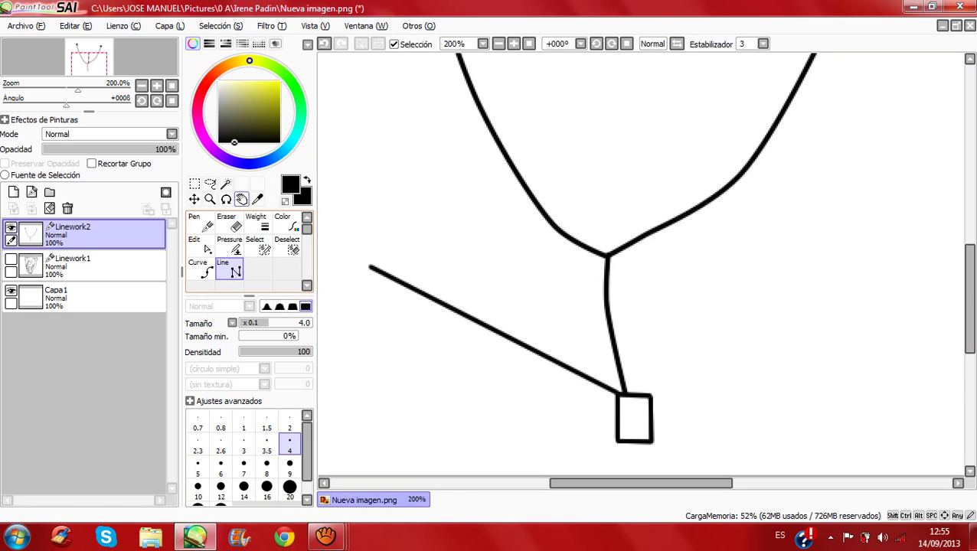
Step: Draw a small screen rectangle in the upper part of the player box with size 2 lines
{"action": "left_click", "coordinate": [290, 421]}
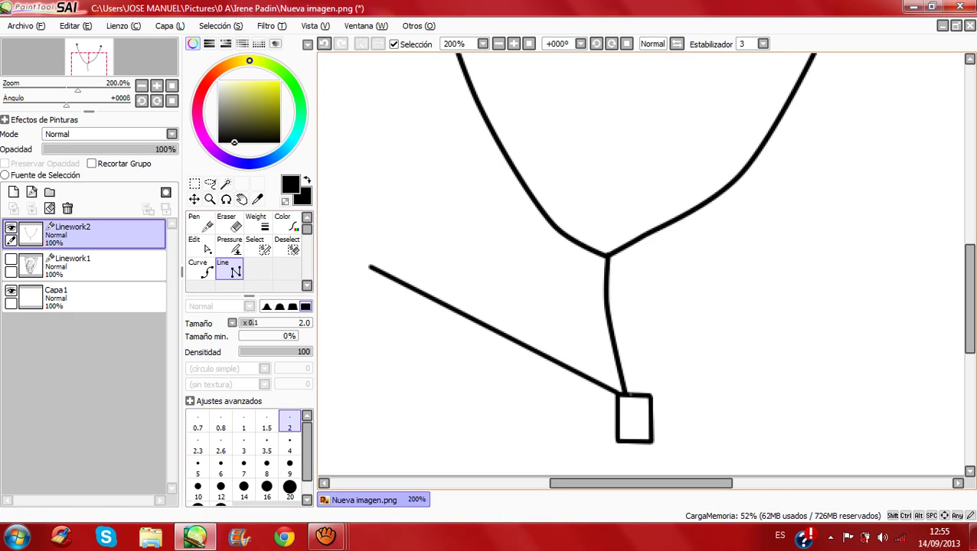
{"action": "left_click", "coordinate": [625, 401]}
{"action": "left_click", "coordinate": [643, 400]}
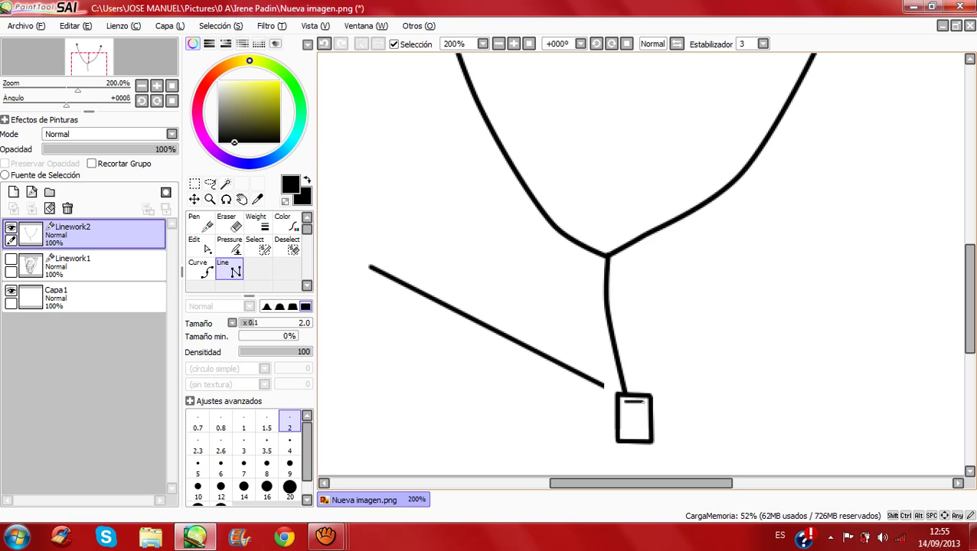
{"action": "left_click", "coordinate": [643, 403]}
{"action": "left_click", "coordinate": [641, 414]}
{"action": "left_click", "coordinate": [626, 415]}
{"action": "left_click", "coordinate": [626, 402]}
{"action": "left_click", "coordinate": [627, 417]}
{"action": "key", "text": "space"}
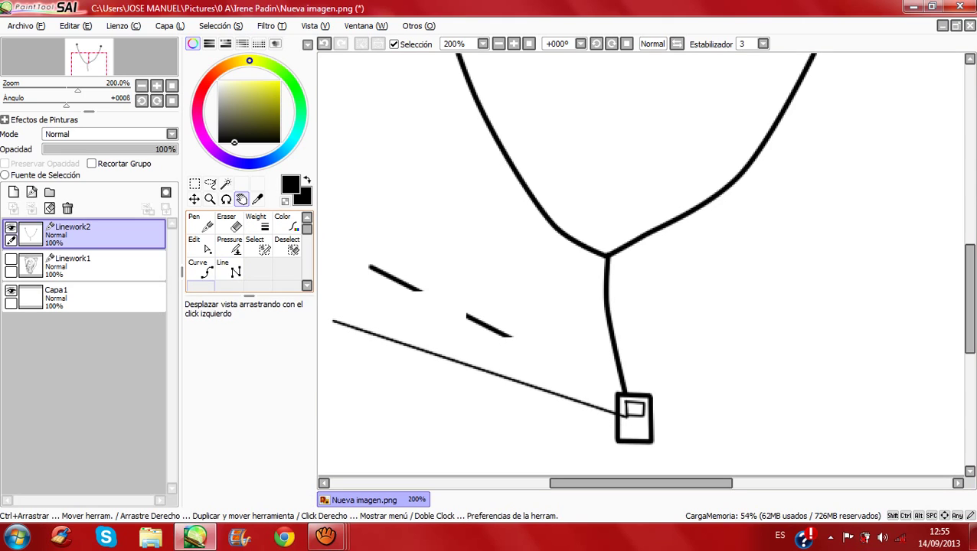
{"action": "left_click", "coordinate": [200, 269]}
{"action": "left_click", "coordinate": [229, 269]}
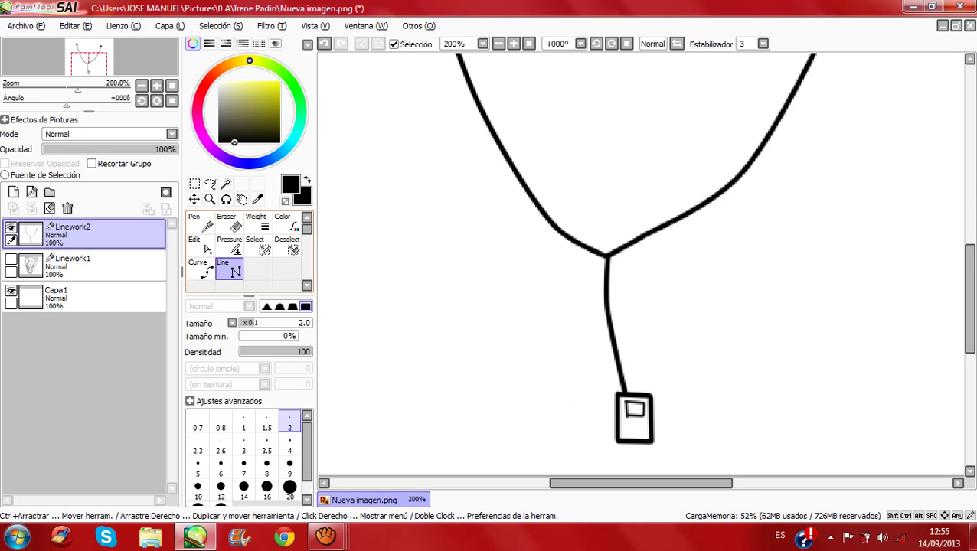
{"action": "key", "text": "ctrl"}
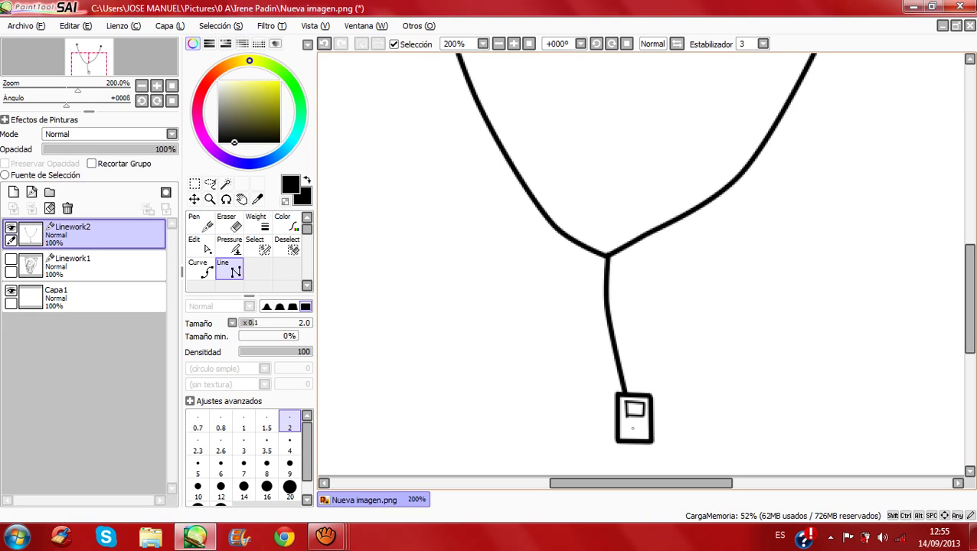
{"action": "key", "text": "space"}
{"action": "left_click", "coordinate": [242, 199]}
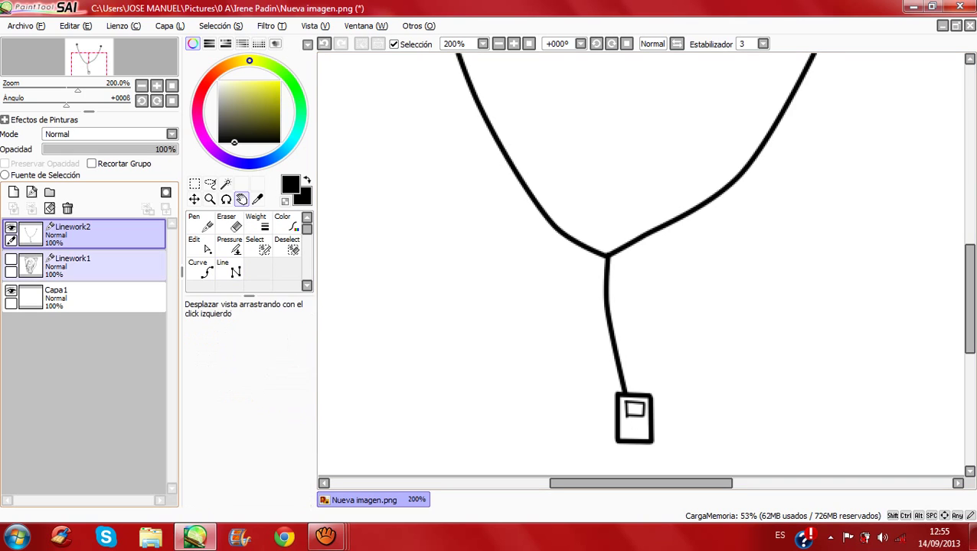
Step: Show Linework1 and erase the left cord on Linework2 where it overlaps the hair strand, using the size 9 Eraser
{"action": "left_click", "coordinate": [10, 260]}
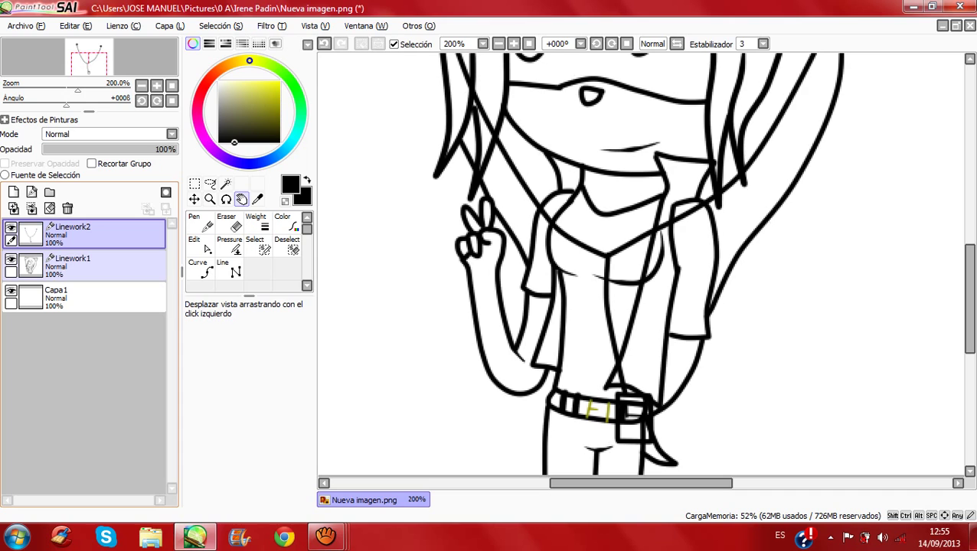
{"action": "key", "text": "e"}
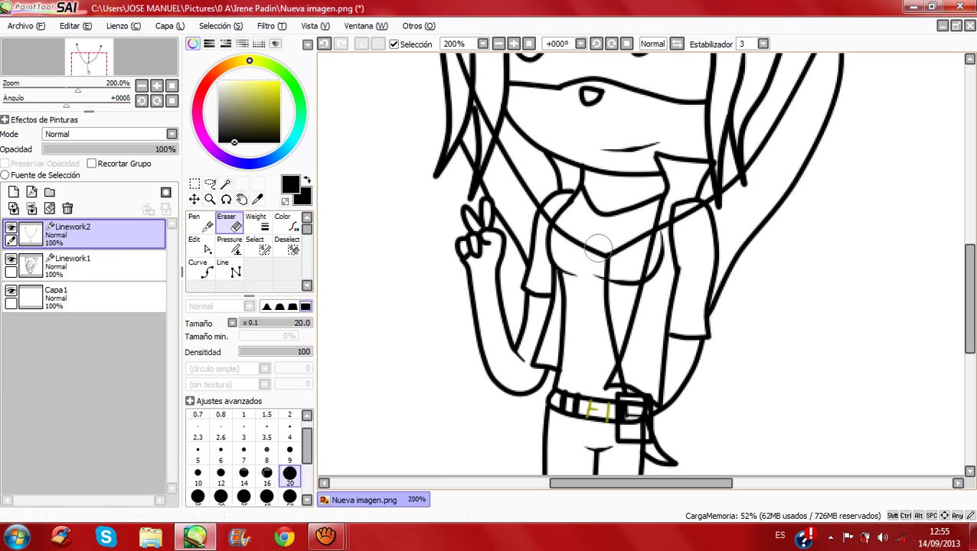
{"action": "left_click", "coordinate": [513, 44]}
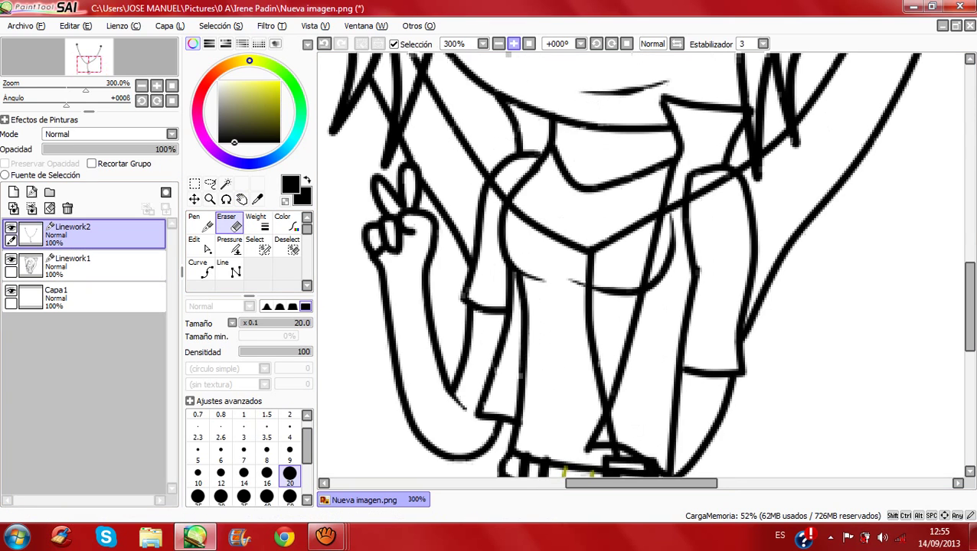
{"action": "left_click", "coordinate": [498, 44]}
{"action": "left_click", "coordinate": [498, 43]}
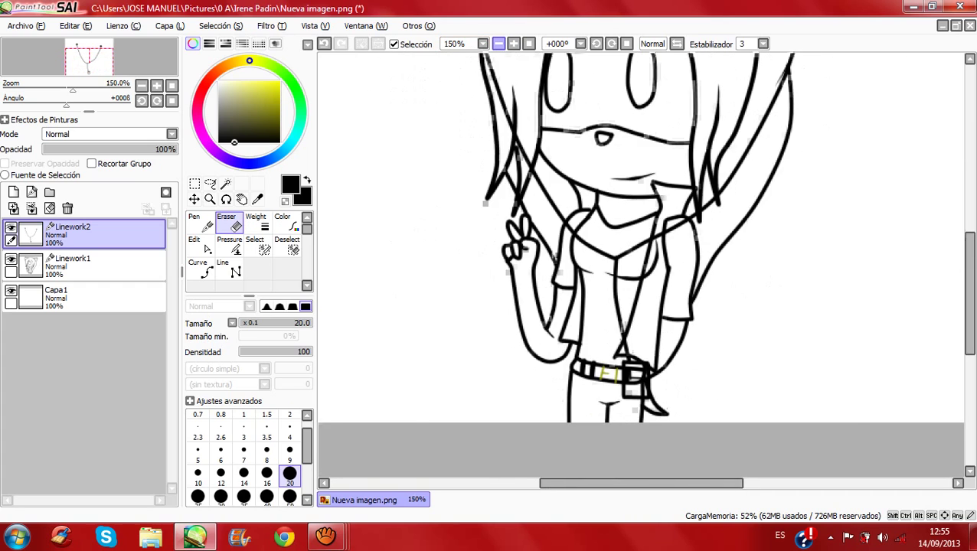
{"action": "left_click", "coordinate": [498, 44]}
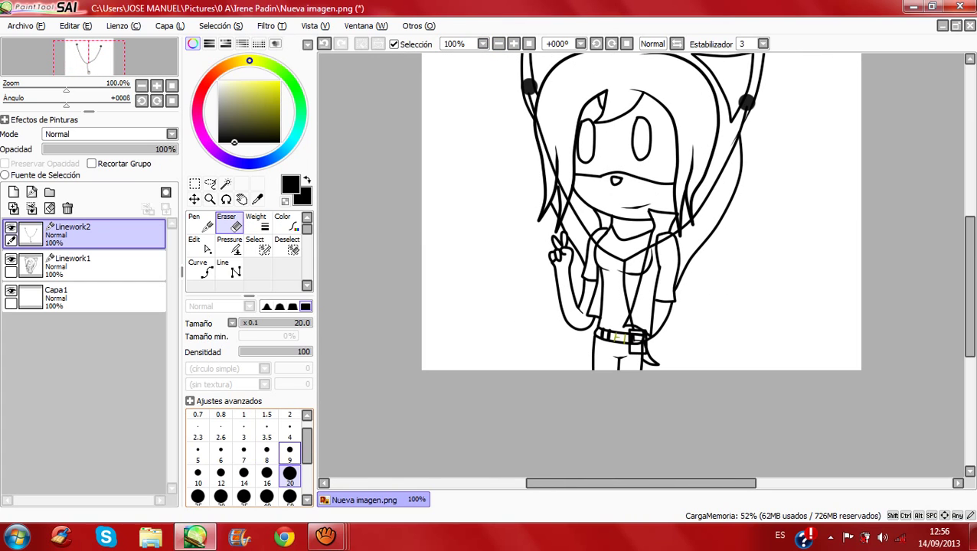
{"action": "left_click", "coordinate": [289, 451]}
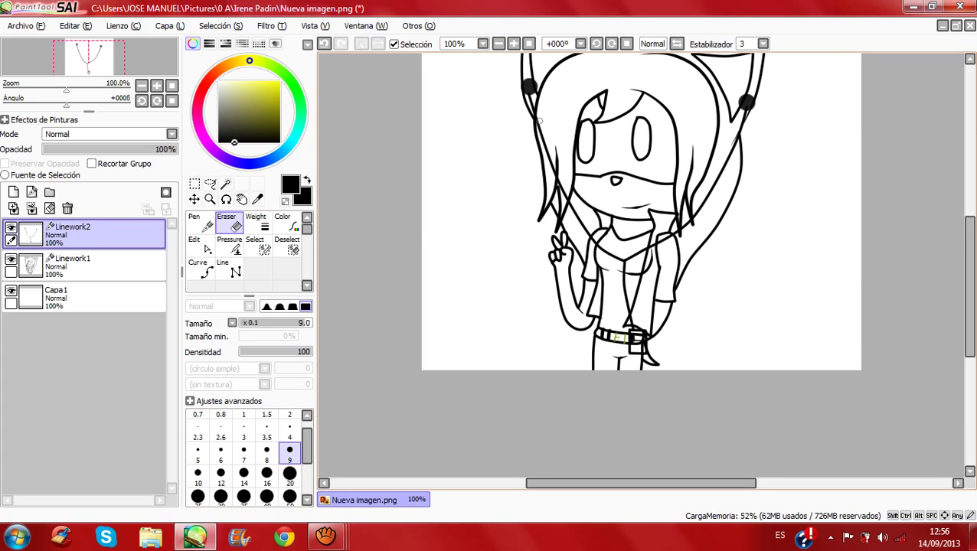
{"action": "left_click_drag", "start_coordinate": [565, 197], "coordinate": [547, 160]}
{"action": "left_click_drag", "start_coordinate": [549, 159], "coordinate": [536, 120]}
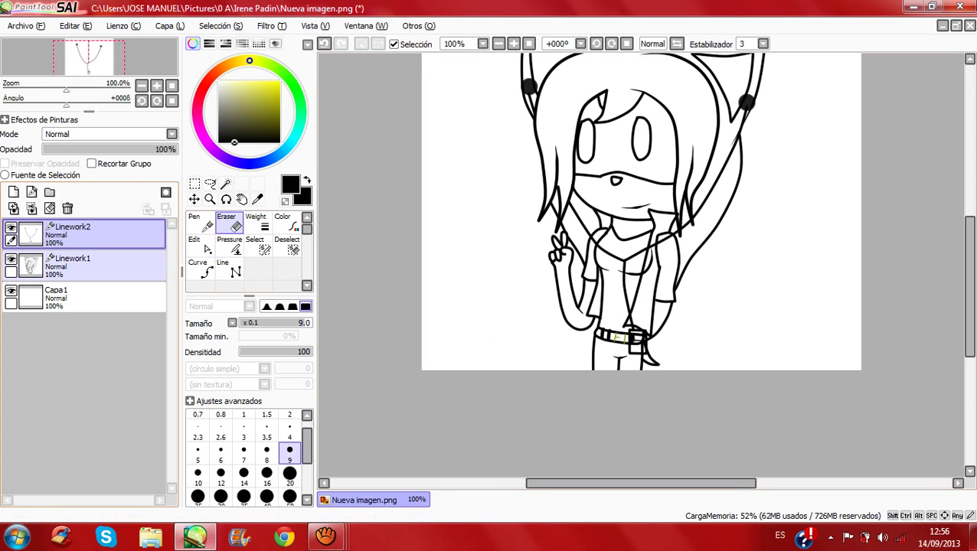
Step: Erase the belt and clothing lines inside the player box on Linework1, and the cord's end above the box on Linework2
{"action": "left_click", "coordinate": [99, 266]}
{"action": "scroll", "coordinate": [634, 341], "scroll_direction": "up", "scroll_amount": 2}
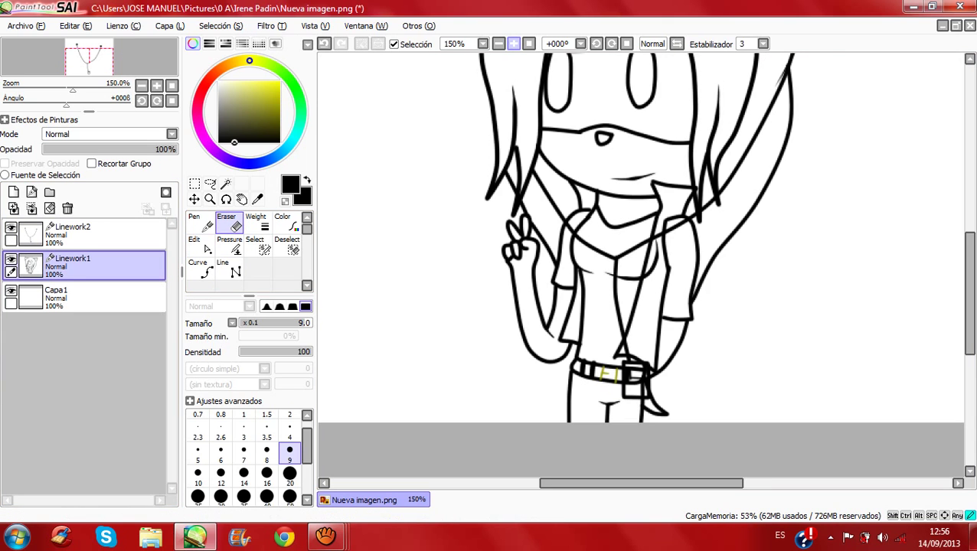
{"action": "scroll", "coordinate": [633, 352], "scroll_direction": "up", "scroll_amount": 2}
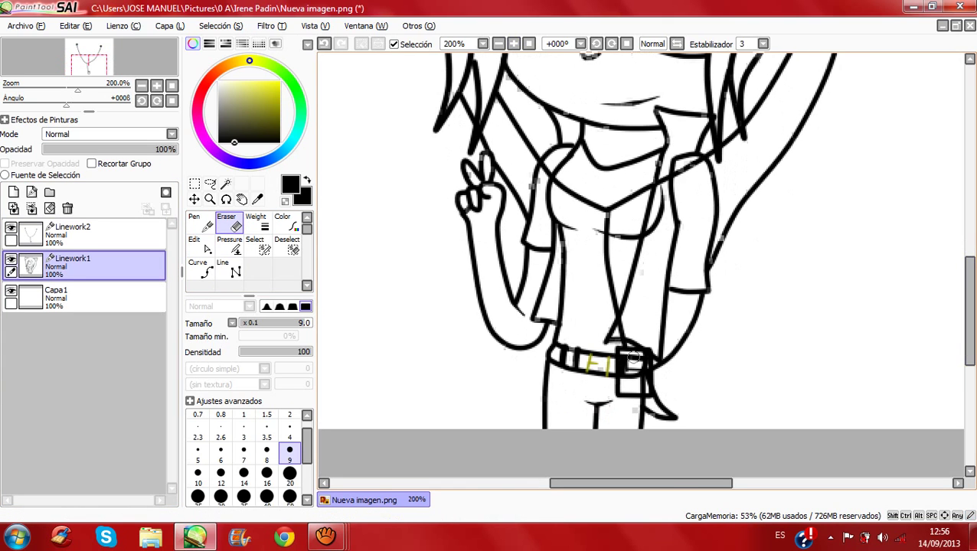
{"action": "mouse_move", "coordinate": [624, 354]}
{"action": "left_mouse_down"}
{"action": "mouse_move", "coordinate": [631, 374]}
{"action": "mouse_move", "coordinate": [622, 356]}
{"action": "mouse_move", "coordinate": [622, 378]}
{"action": "mouse_move", "coordinate": [628, 362]}
{"action": "mouse_move", "coordinate": [640, 376]}
{"action": "mouse_move", "coordinate": [645, 356]}
{"action": "mouse_move", "coordinate": [640, 385]}
{"action": "left_mouse_up"}
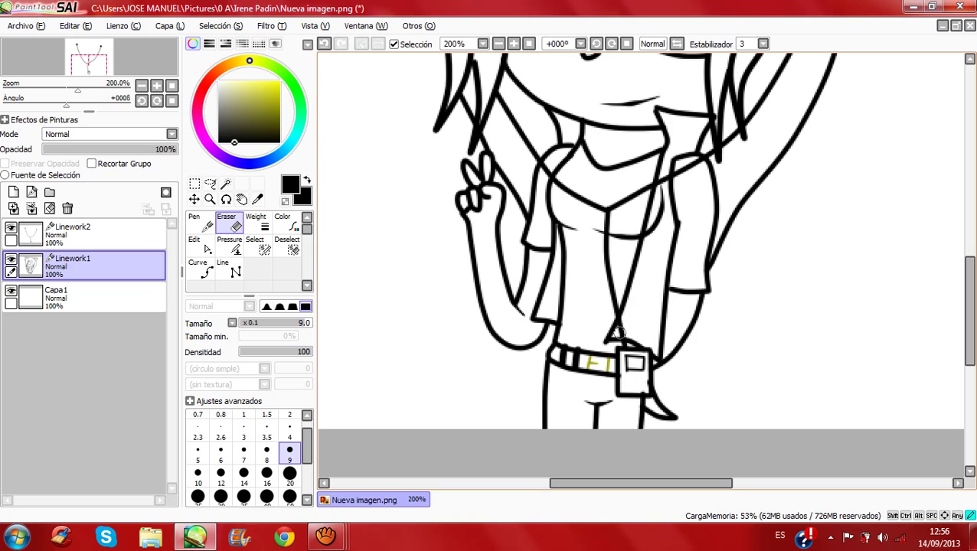
{"action": "mouse_move", "coordinate": [642, 367]}
{"action": "left_mouse_down"}
{"action": "mouse_move", "coordinate": [642, 387]}
{"action": "mouse_move", "coordinate": [616, 382]}
{"action": "mouse_move", "coordinate": [621, 372]}
{"action": "left_mouse_up"}
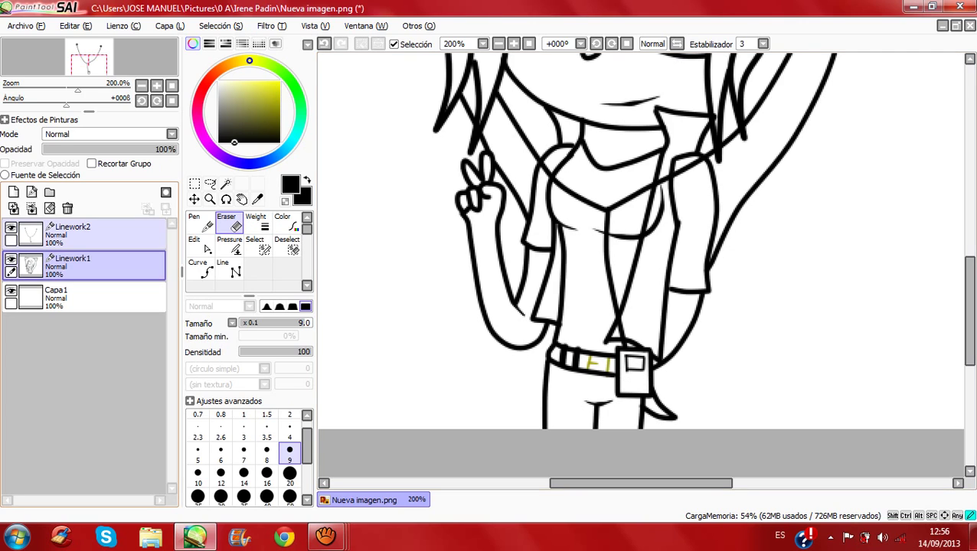
{"action": "left_click", "coordinate": [73, 230]}
{"action": "left_click_drag", "start_coordinate": [621, 326], "coordinate": [627, 333]}
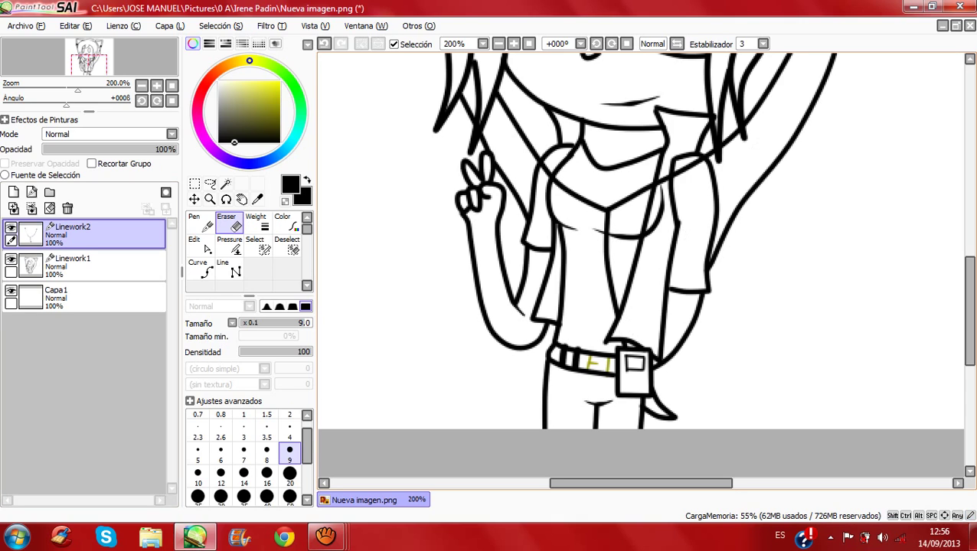
Step: Enlarge and darken the earphone dots on both ears with size 25 Pen strokes on Linework2
{"action": "left_click_drag", "start_coordinate": [970, 306], "coordinate": [969, 214]}
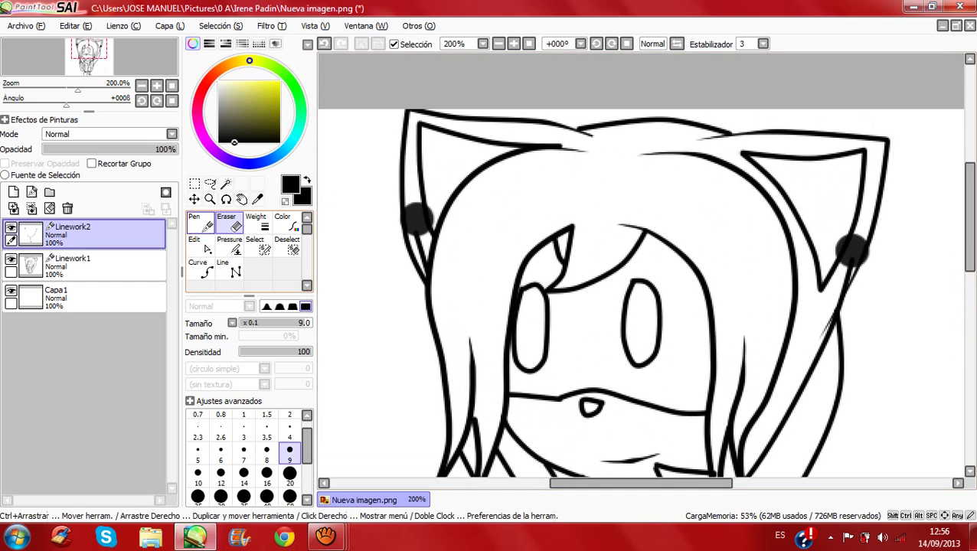
{"action": "left_click", "coordinate": [202, 223]}
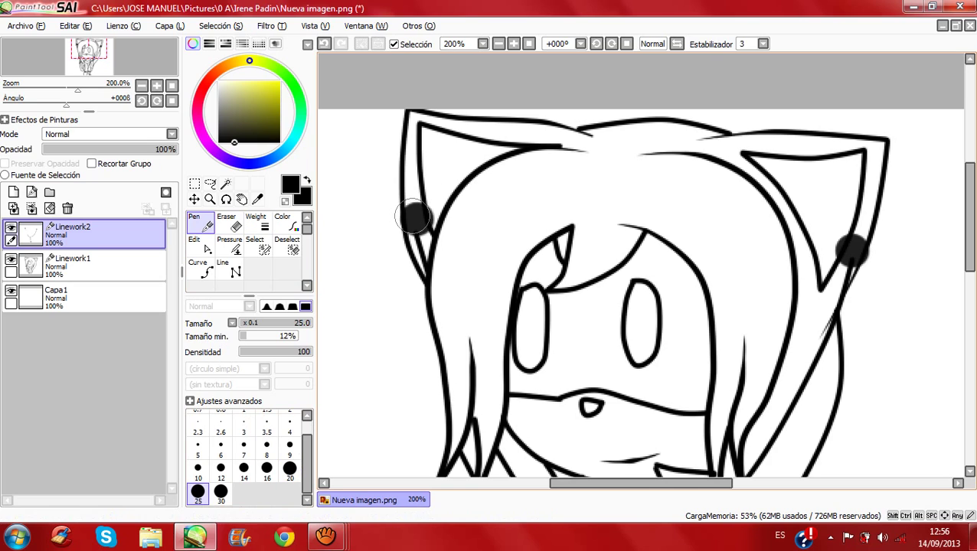
{"action": "left_click_drag", "start_coordinate": [413, 216], "coordinate": [420, 216]}
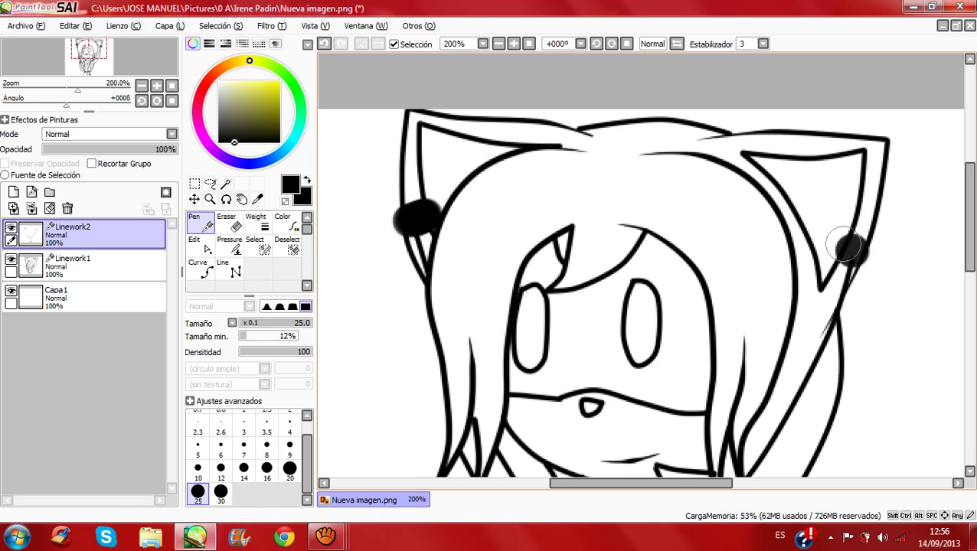
{"action": "left_click_drag", "start_coordinate": [843, 244], "coordinate": [859, 252]}
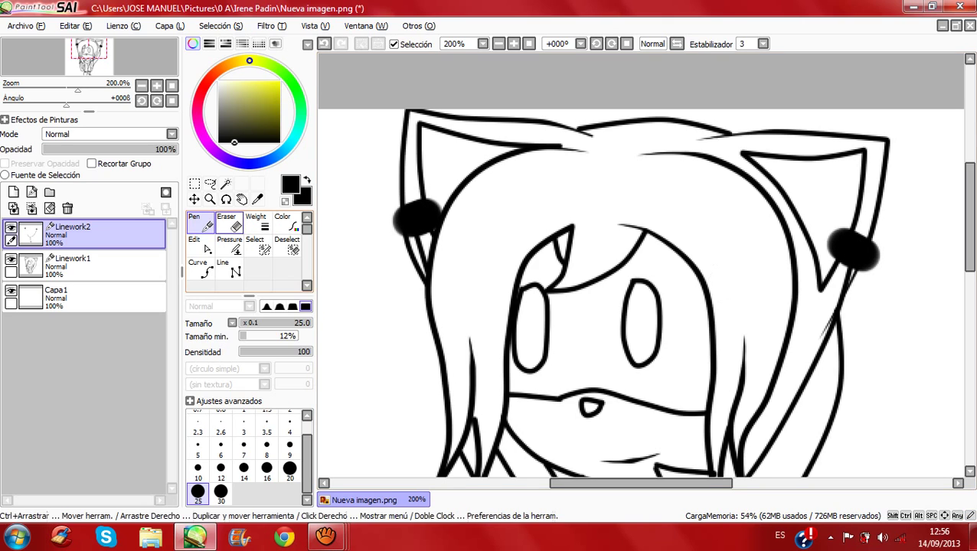
Step: Merge the Linework2 layer down into Linework1
{"action": "left_click", "coordinate": [229, 245]}
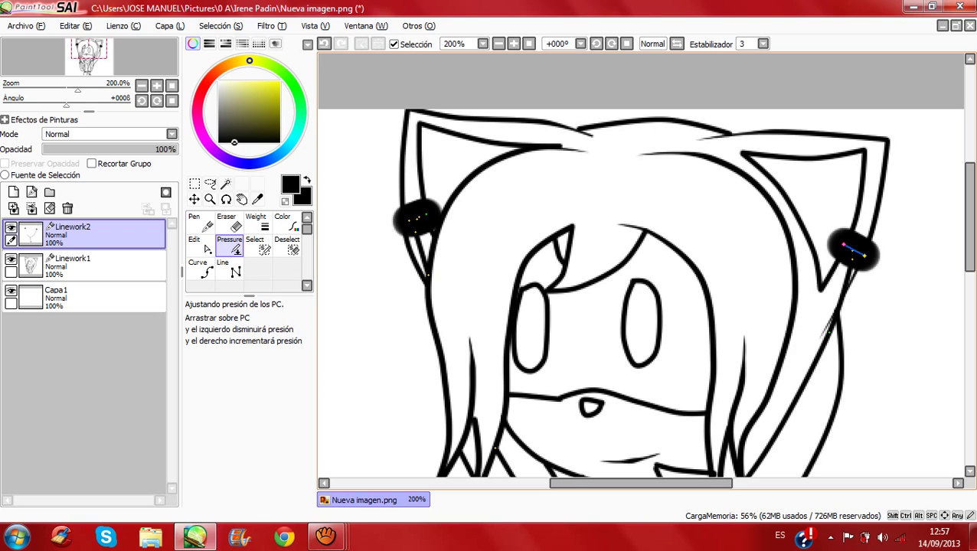
{"action": "key", "text": "space"}
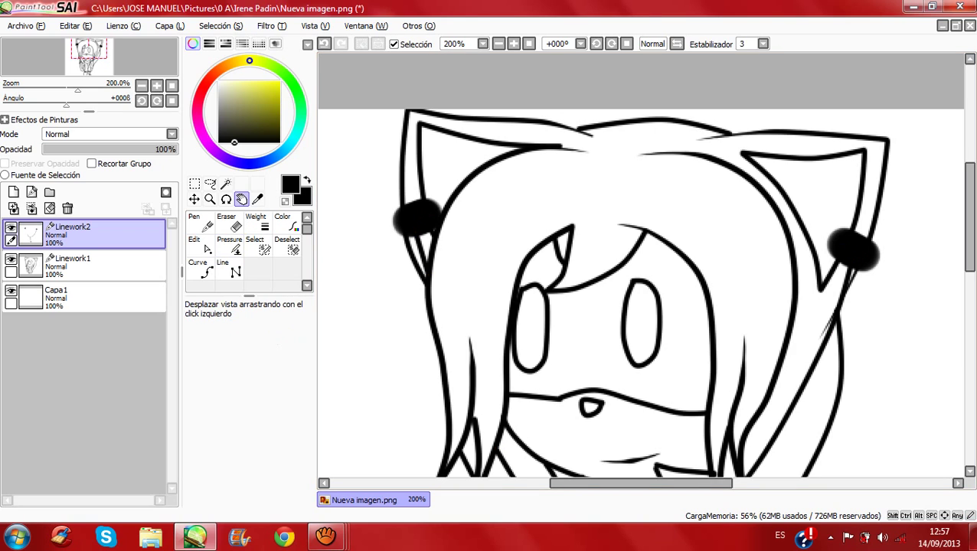
{"action": "left_click", "coordinate": [529, 44]}
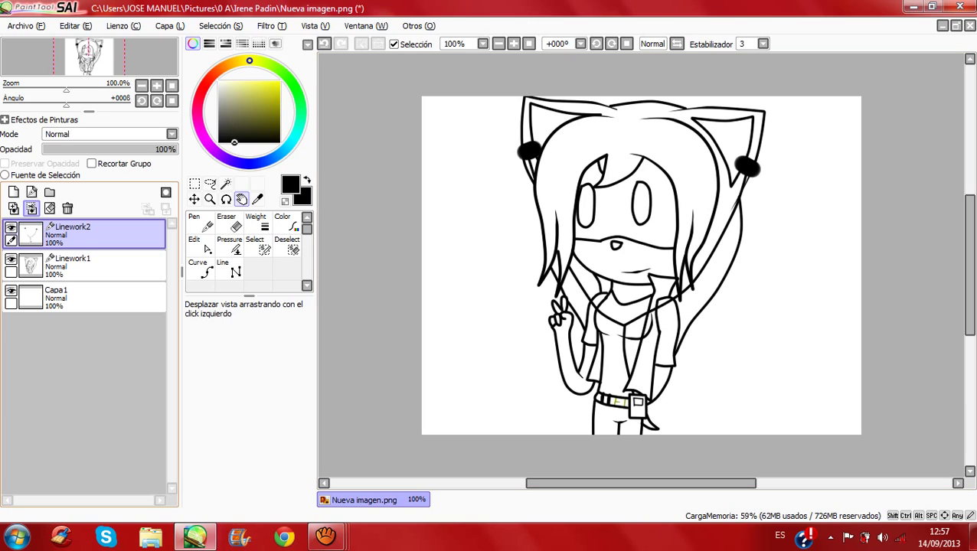
{"action": "left_click", "coordinate": [31, 208]}
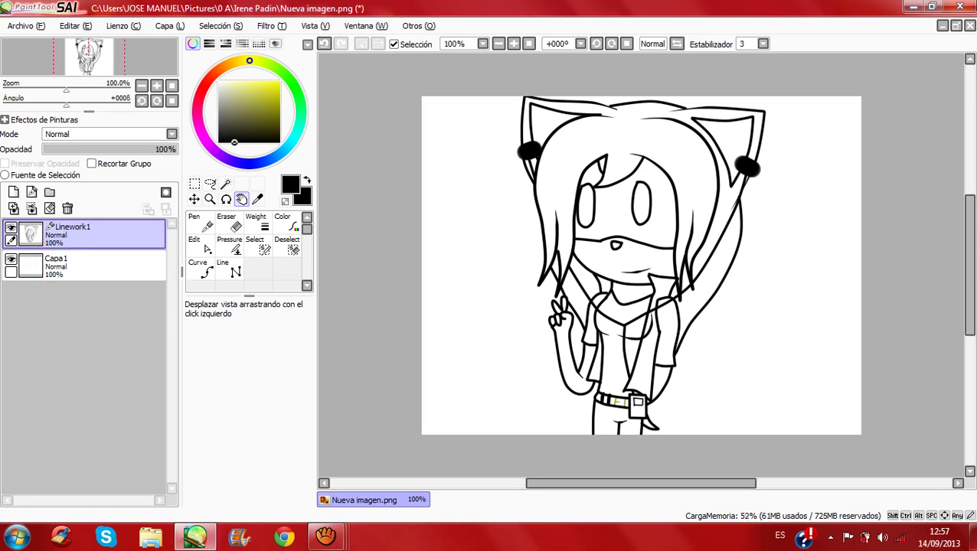
Step: Add a new layer directly above Capa1 and make Linework1 the active layer for the Magic Wand
{"action": "left_click", "coordinate": [226, 183]}
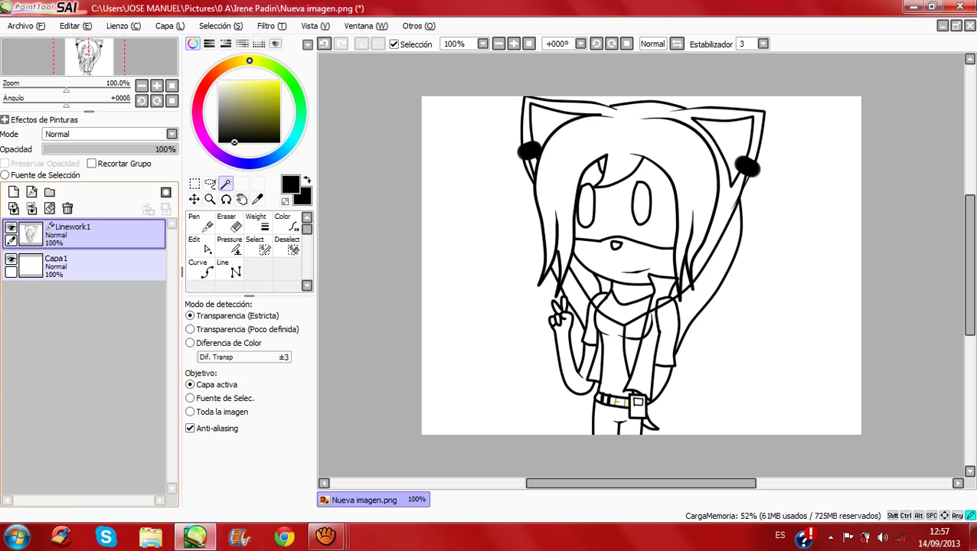
{"action": "left_click", "coordinate": [83, 266]}
{"action": "left_click", "coordinate": [13, 193]}
{"action": "left_click", "coordinate": [83, 235]}
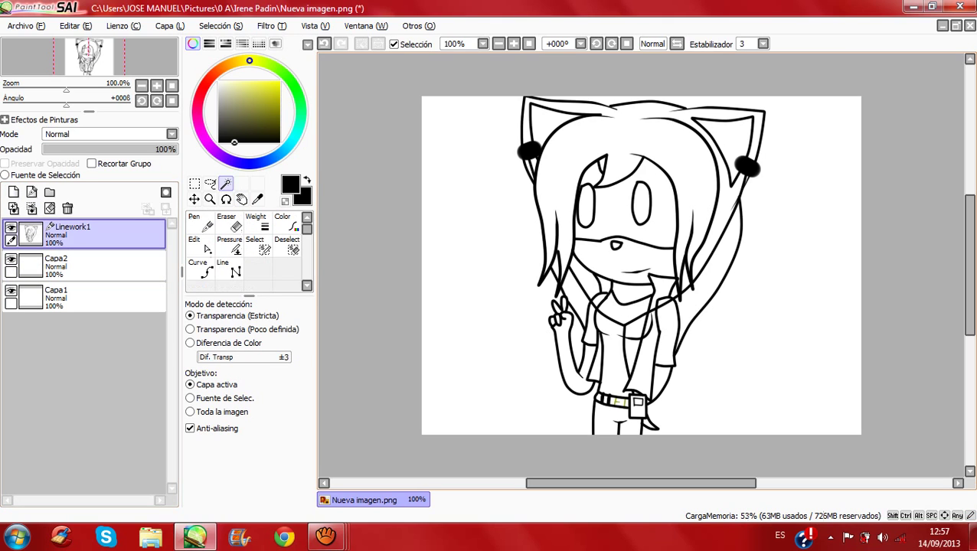
Step: Try selecting the hair on Linework1 with the Magic Wand in Transparencia (Estricta) mode, and undo the selection
{"action": "left_click", "coordinate": [724, 114]}
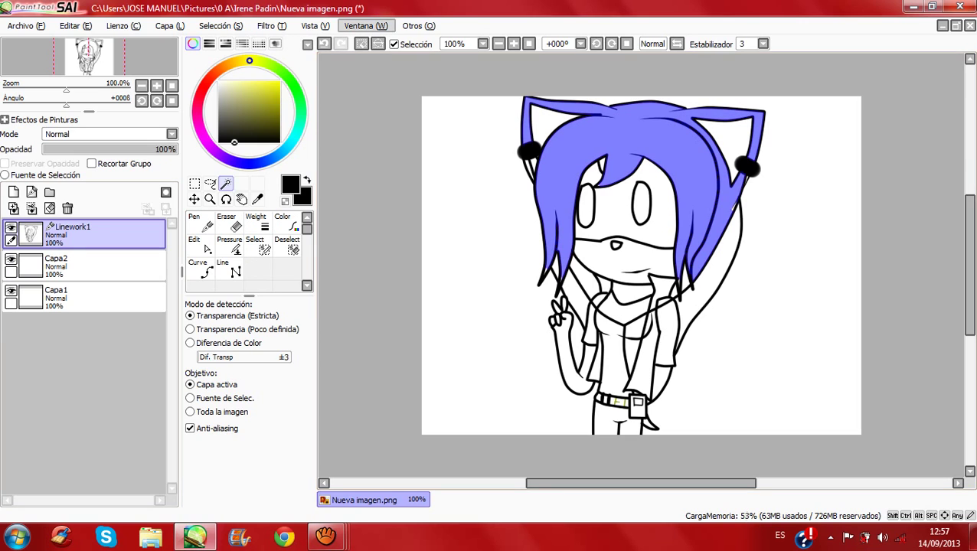
{"action": "left_click", "coordinate": [325, 44]}
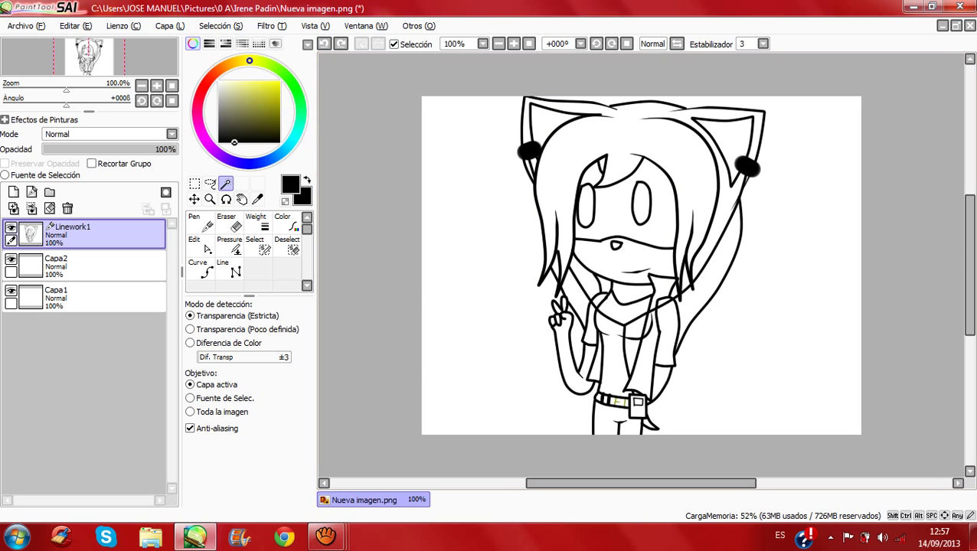
{"action": "double_click", "coordinate": [225, 183]}
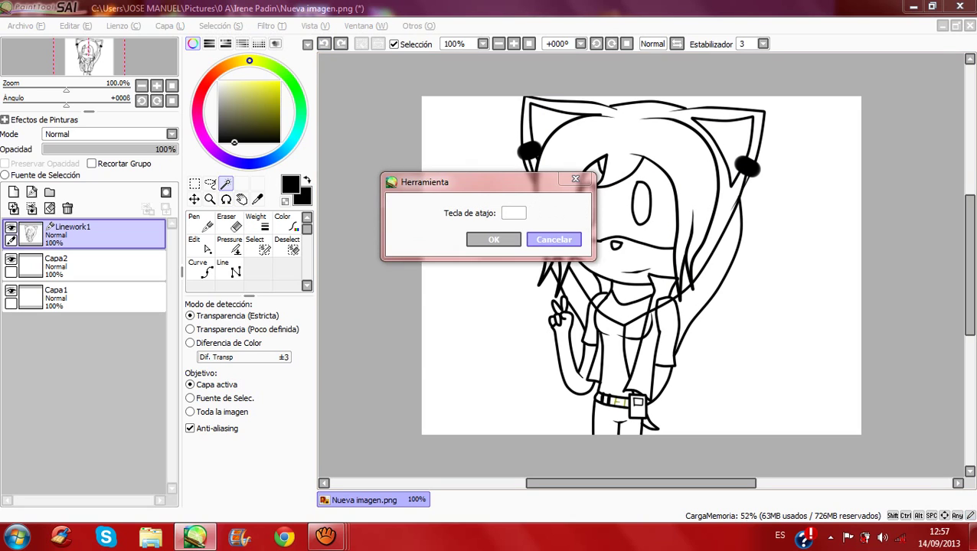
{"action": "left_click", "coordinate": [554, 240]}
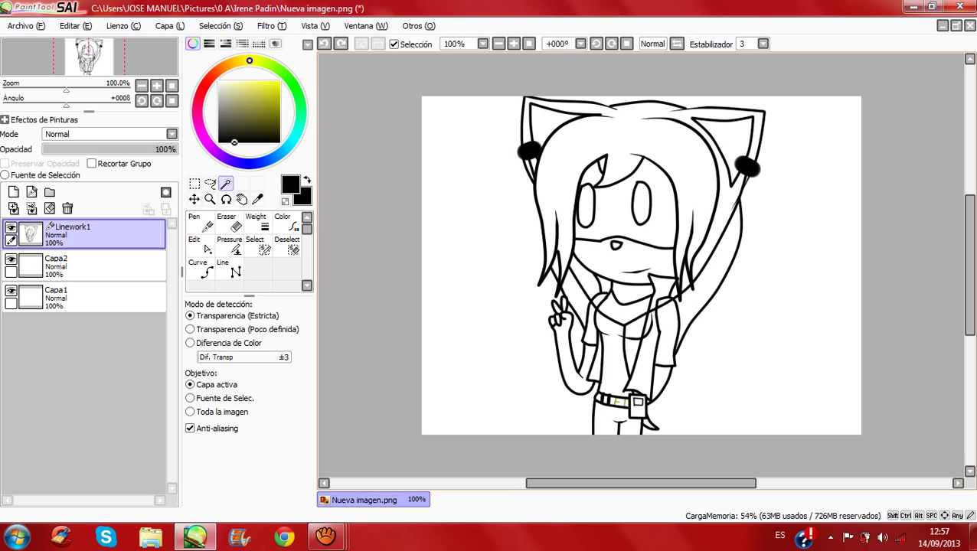
{"action": "left_click", "coordinate": [639, 137]}
{"action": "left_click", "coordinate": [325, 43]}
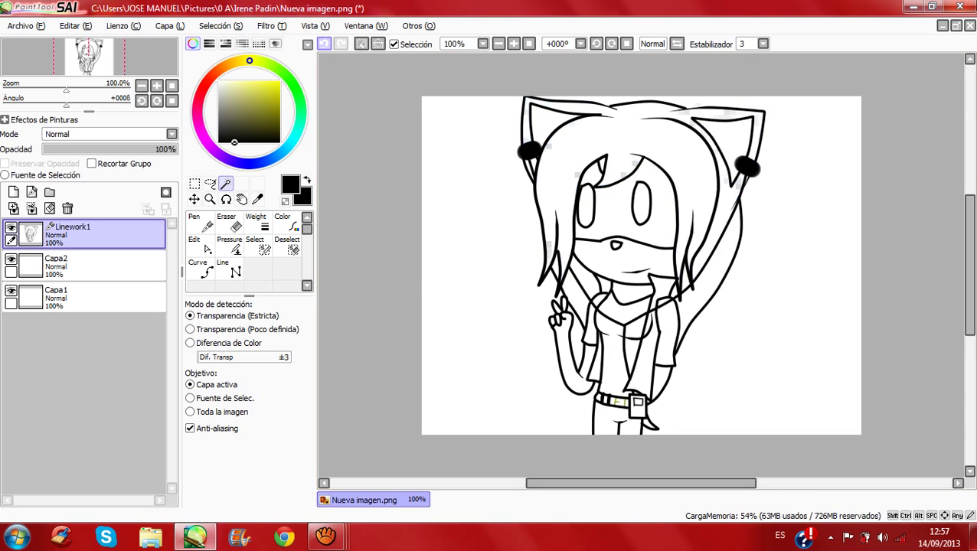
Step: Try a selection on the empty Capa2 layer and clear it
{"action": "left_click", "coordinate": [84, 266]}
{"action": "key", "text": "ctrl+a"}
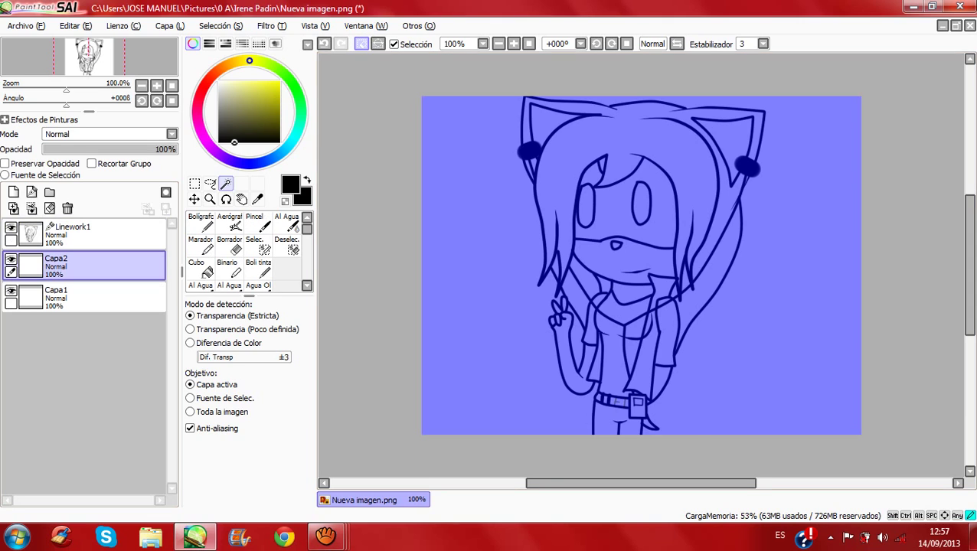
{"action": "left_click", "coordinate": [361, 43]}
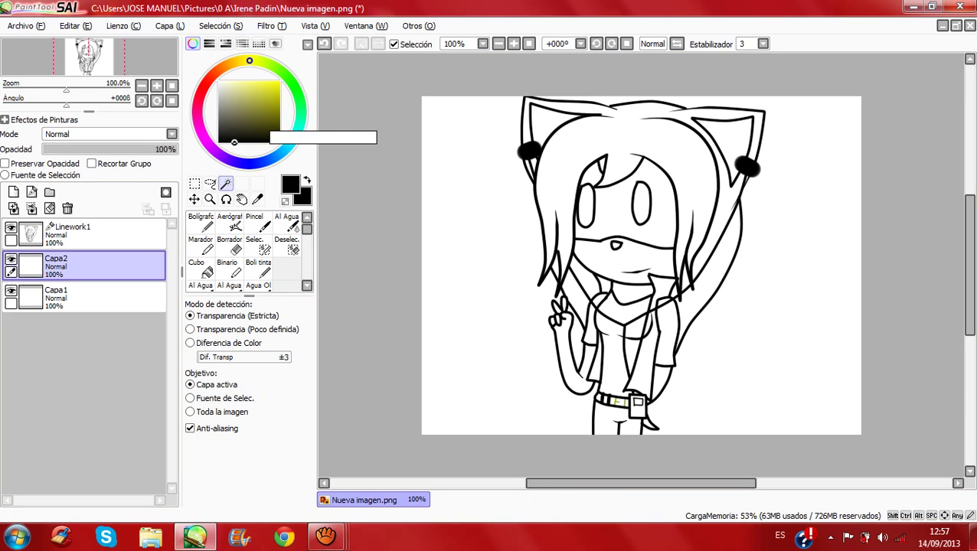
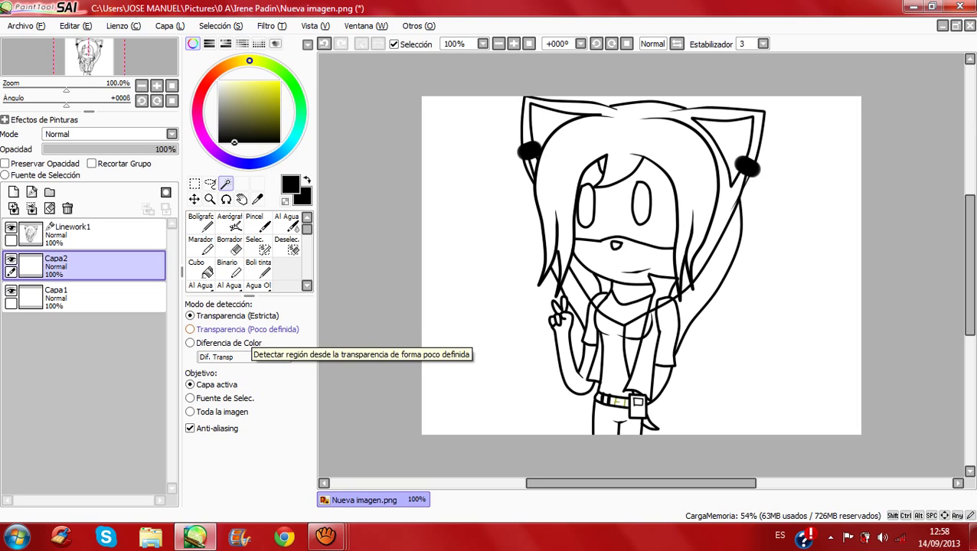
Step: Try selecting the hair and the long back hair on Linework1 with Transparencia (Poco definida) detection, and clear the selection
{"action": "left_click", "coordinate": [237, 329]}
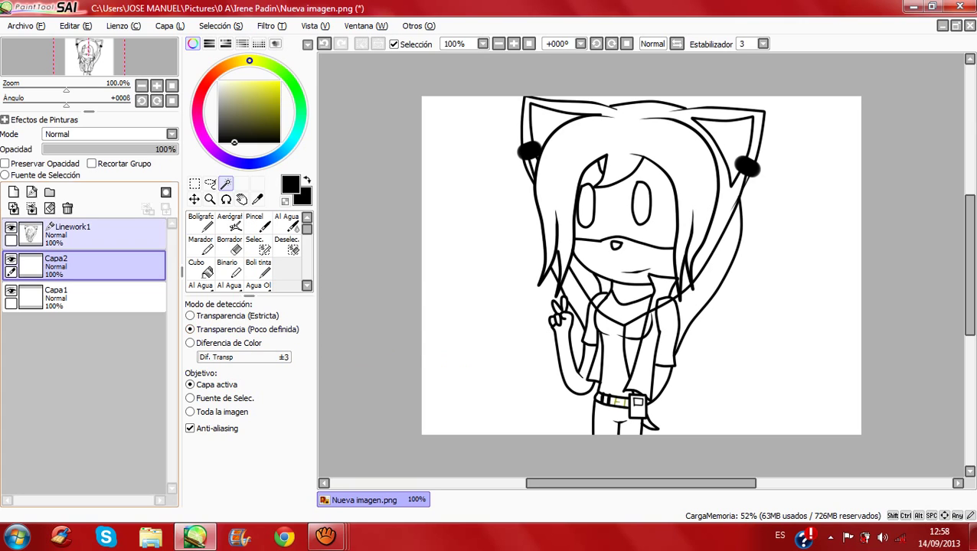
{"action": "left_click", "coordinate": [99, 234]}
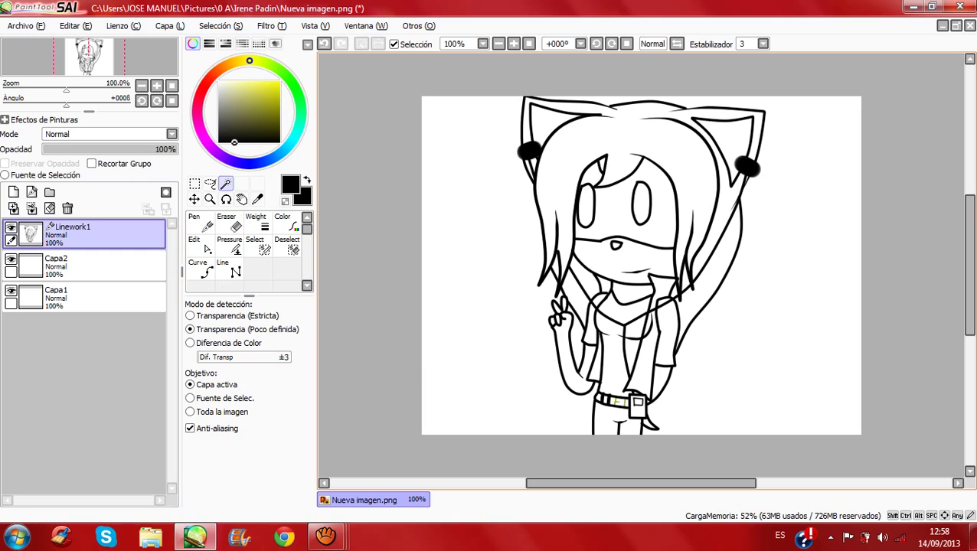
{"action": "left_click", "coordinate": [640, 136]}
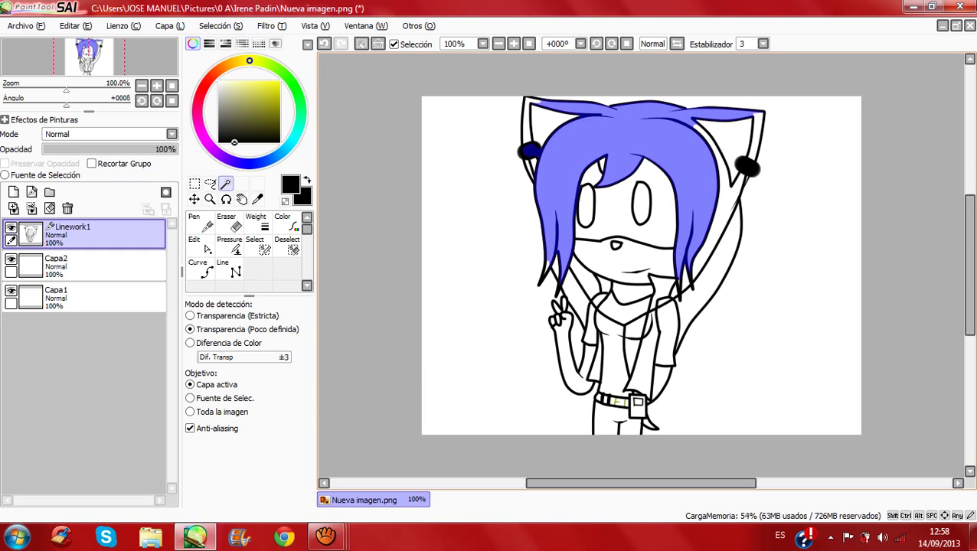
{"action": "left_click", "coordinate": [722, 204]}
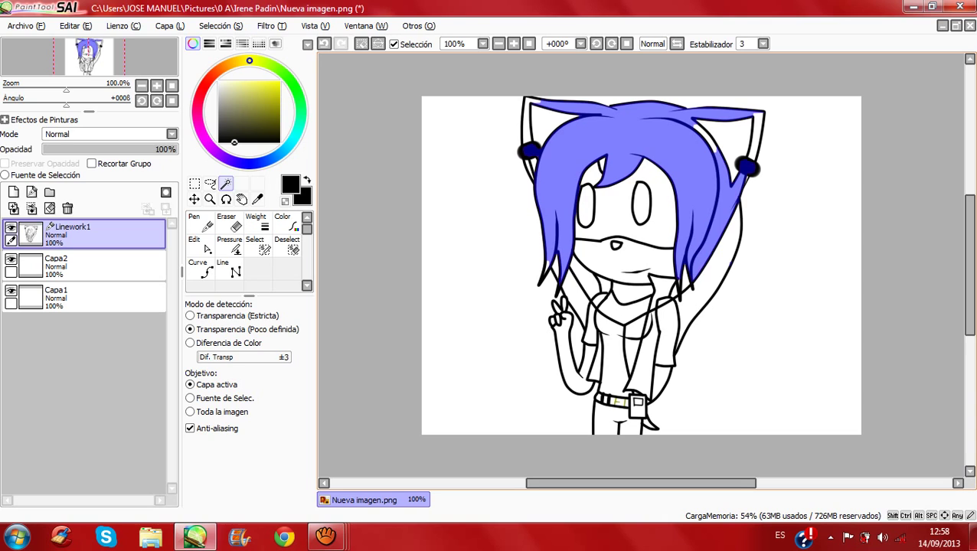
{"action": "left_click", "coordinate": [701, 300]}
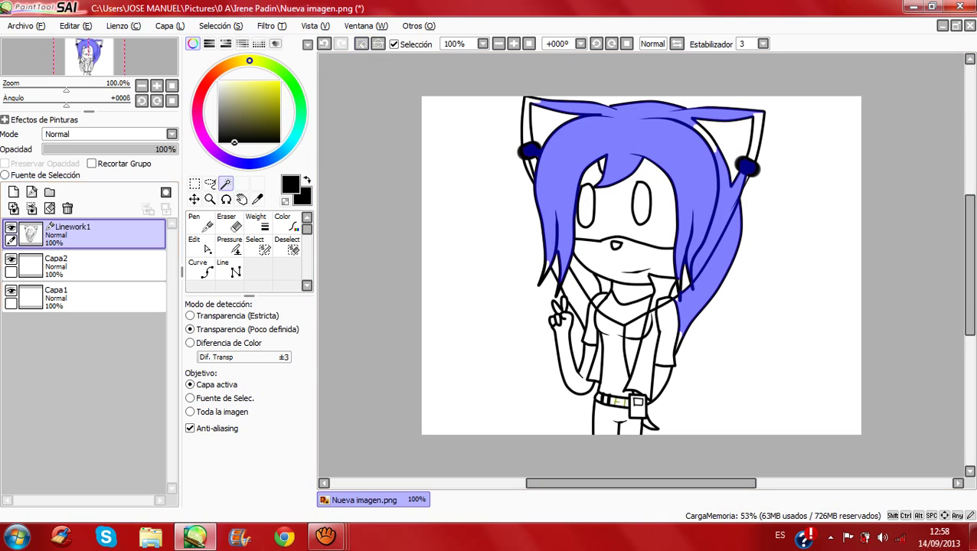
{"action": "left_click", "coordinate": [361, 43]}
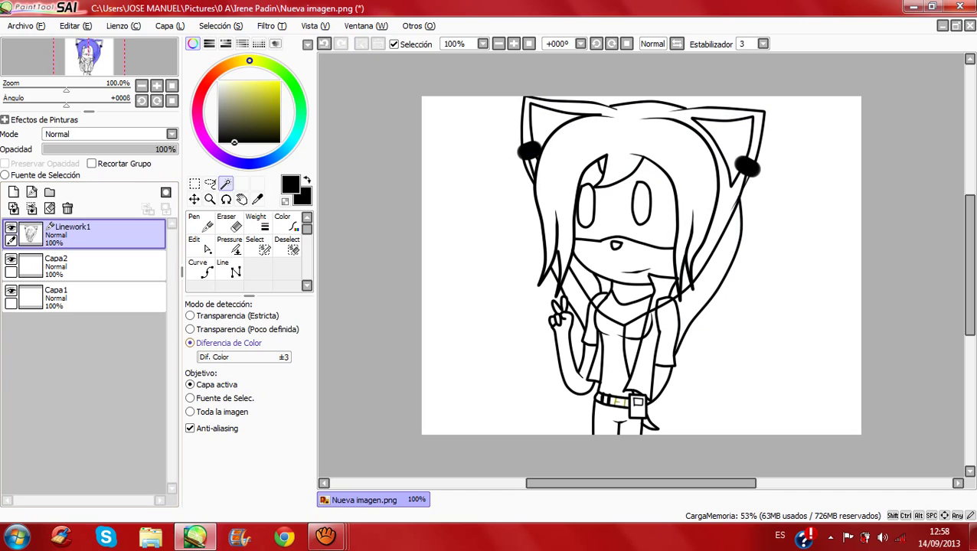
Step: Try selecting the hair with Diferencia de Color detection, restore Transparencia (Estricta) and clear the selection
{"action": "left_click", "coordinate": [222, 343]}
{"action": "left_click", "coordinate": [621, 138]}
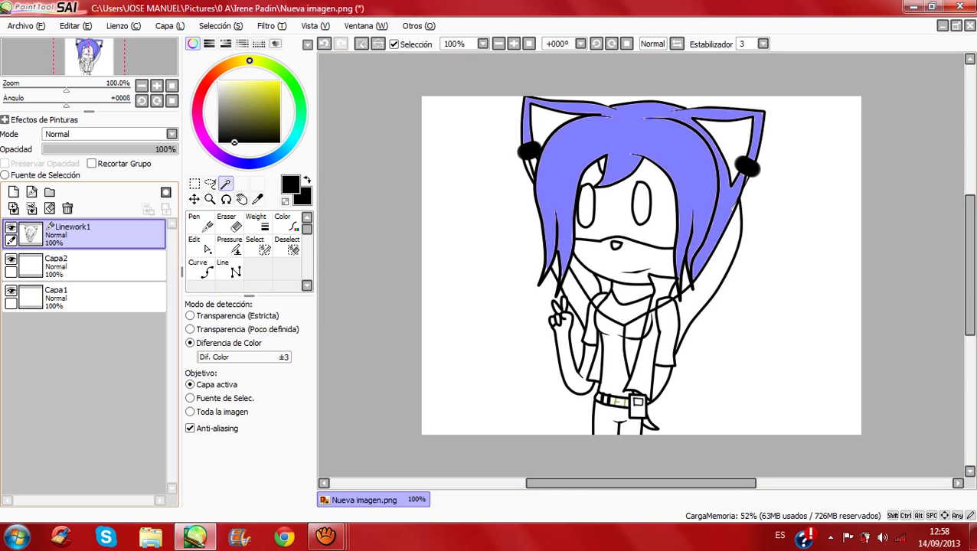
{"action": "left_click", "coordinate": [230, 315]}
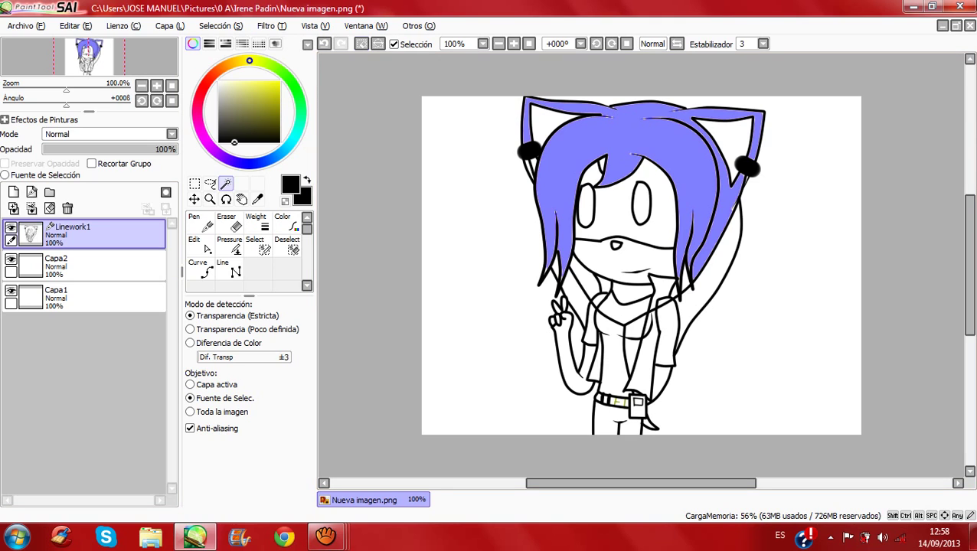
{"action": "key", "text": "ctrl+d"}
Step: Try the Magic Wand with Fuente de Selec. as its target, and clear the selection
{"action": "key", "text": "ctrl+a"}
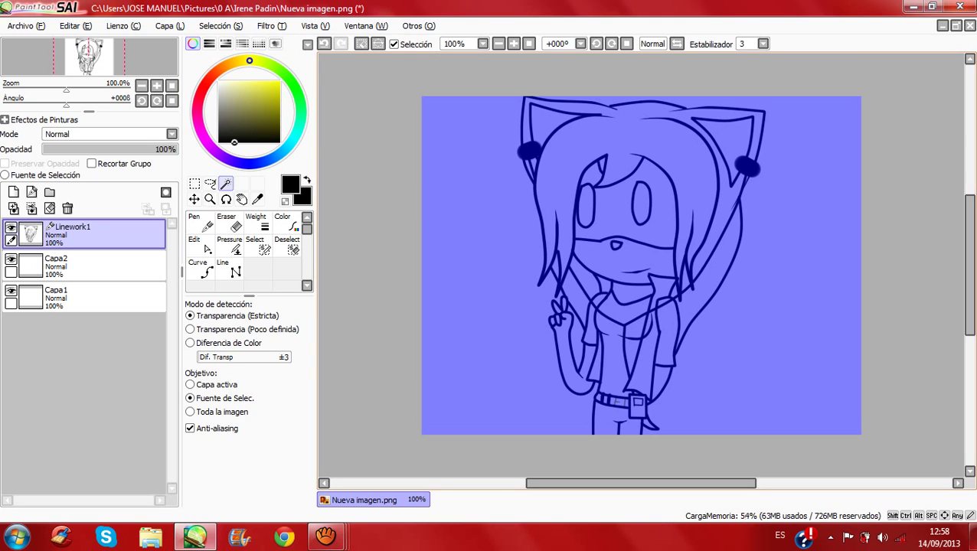
{"action": "left_click", "coordinate": [361, 44]}
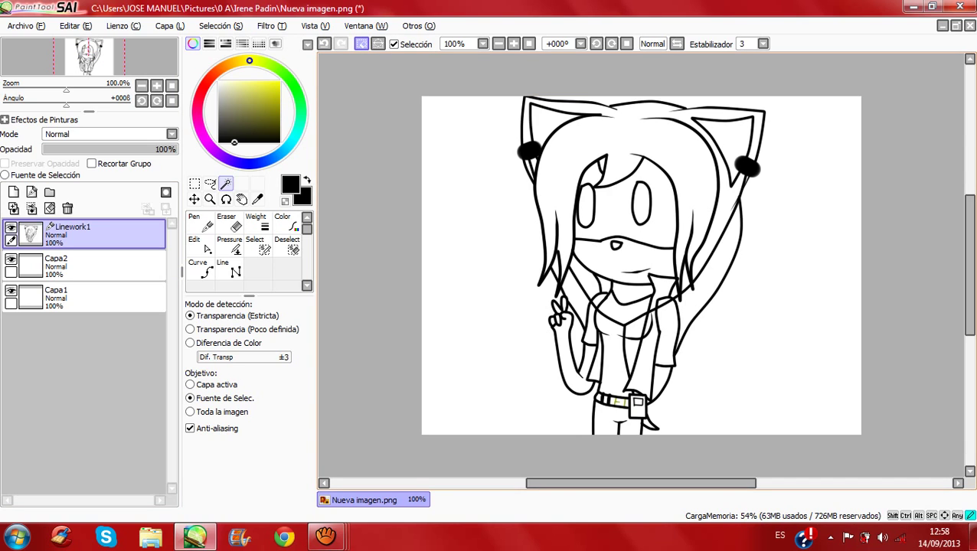
{"action": "key", "text": "ctrl+a"}
{"action": "key", "text": "ctrl+d"}
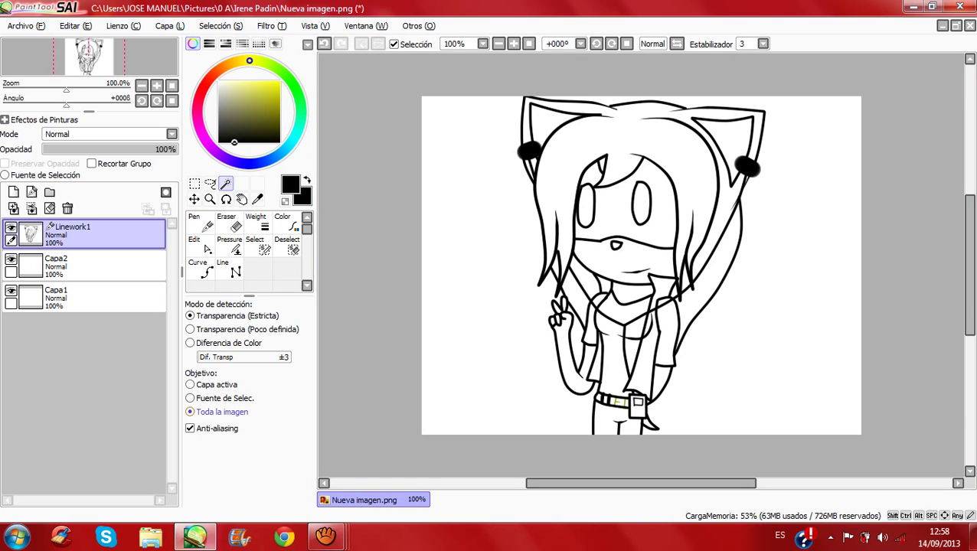
Step: Try selecting the hair with Toda la imagen as the target, return the target to Capa activa and clear the selection
{"action": "left_click", "coordinate": [626, 141]}
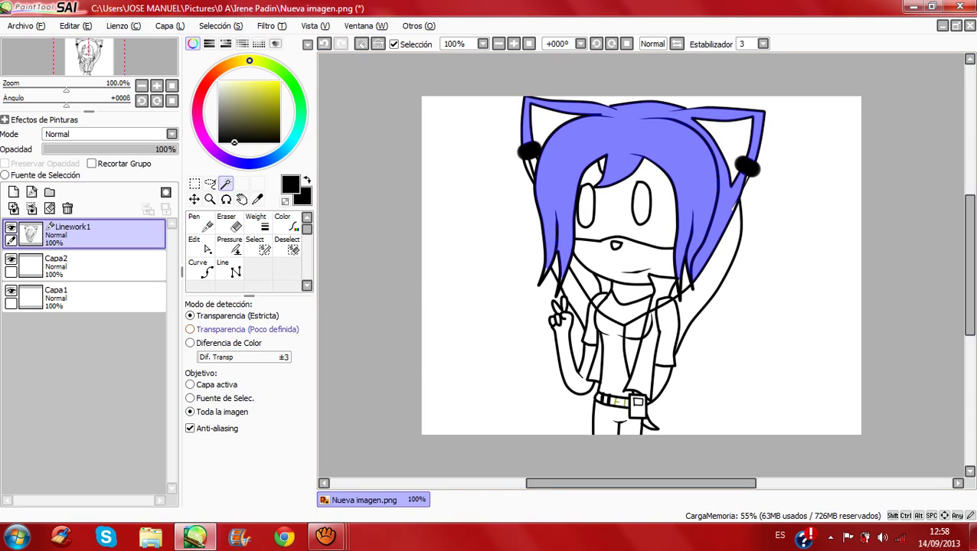
{"action": "left_click", "coordinate": [191, 384]}
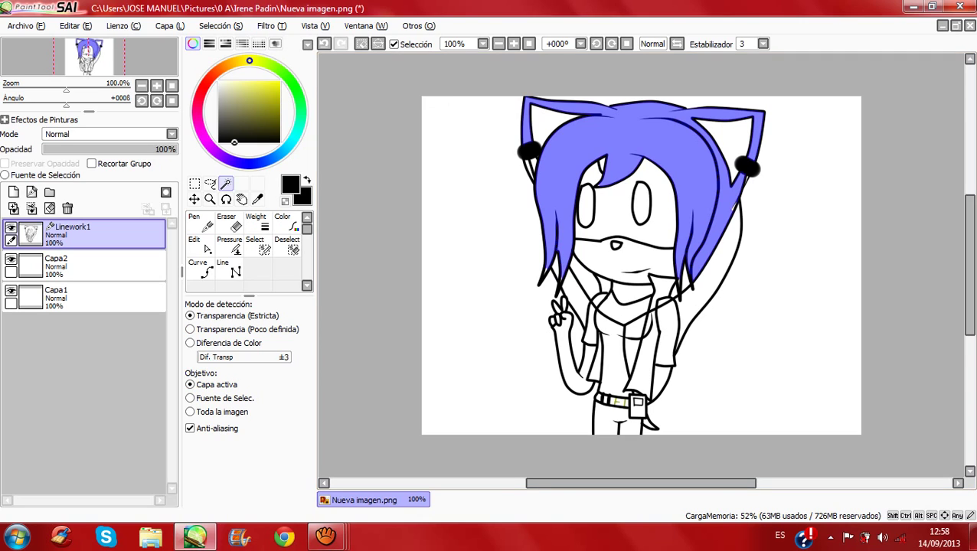
{"action": "key", "text": "ctrl+d"}
Step: Select the hair with the ear rims, the long back hair and the hair beside the neck on Linework1, undoing any outline selection
{"action": "left_click", "coordinate": [642, 138]}
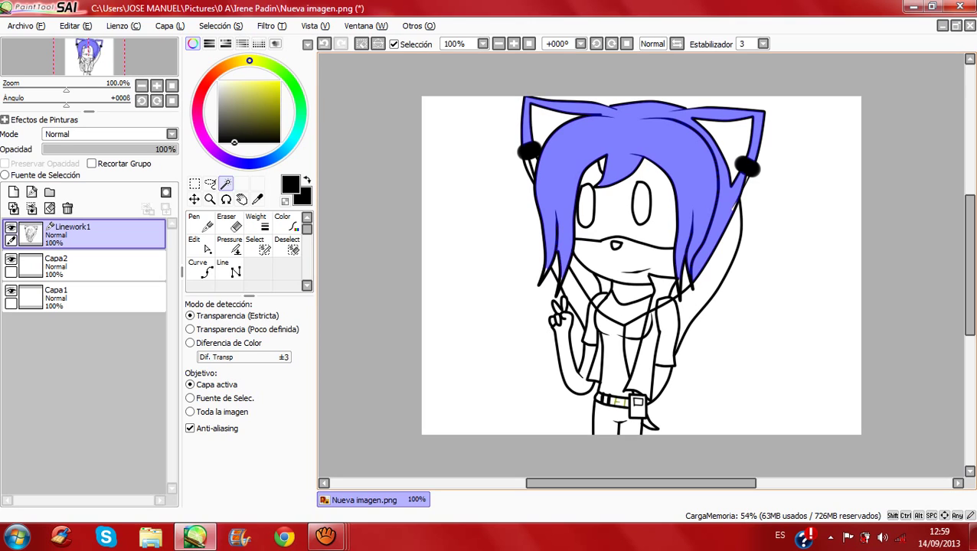
{"action": "left_click", "coordinate": [702, 298]}
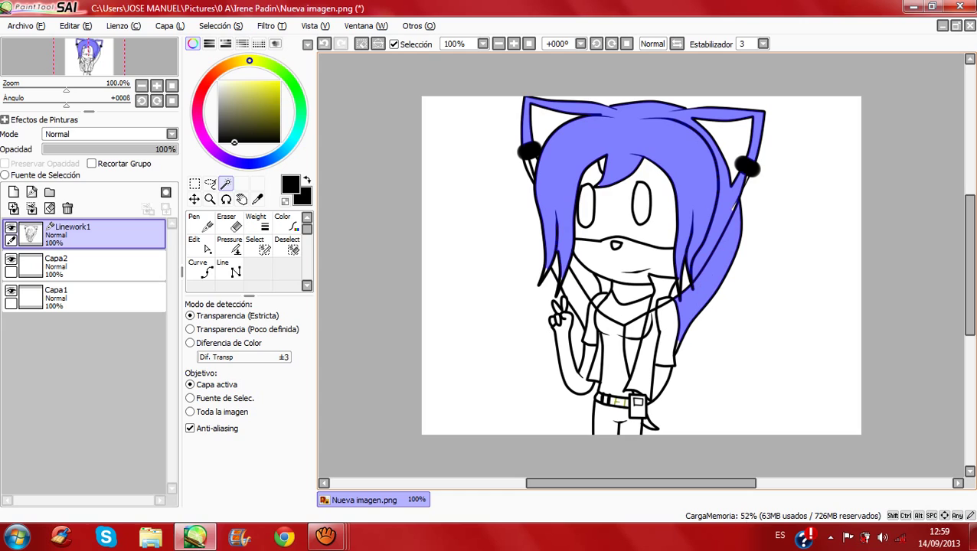
{"action": "left_click", "coordinate": [679, 285]}
{"action": "left_click", "coordinate": [683, 276]}
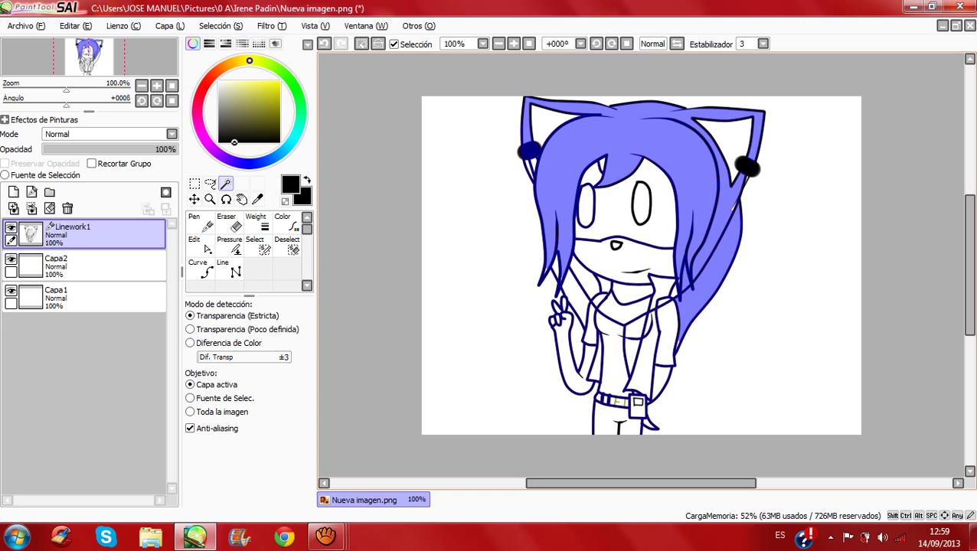
{"action": "left_click", "coordinate": [584, 281]}
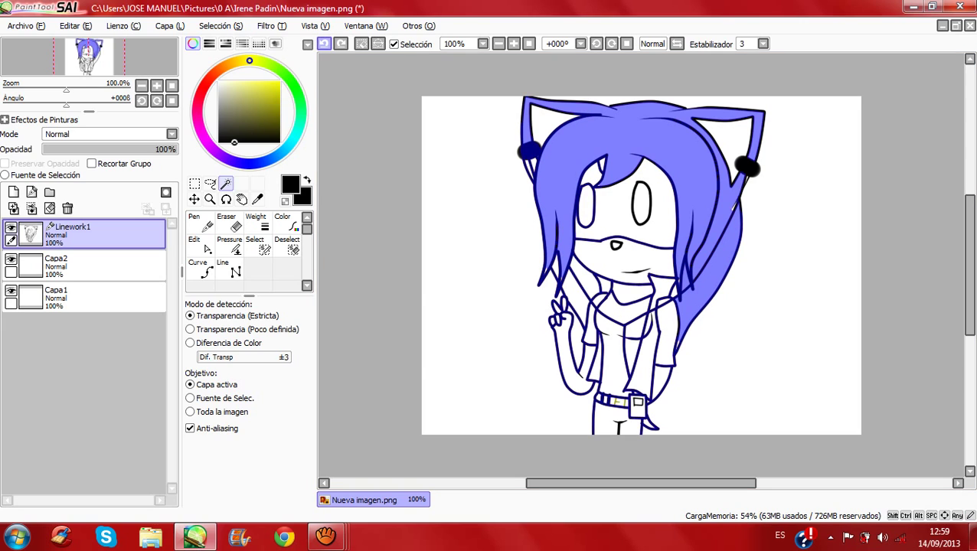
{"action": "left_click", "coordinate": [324, 43]}
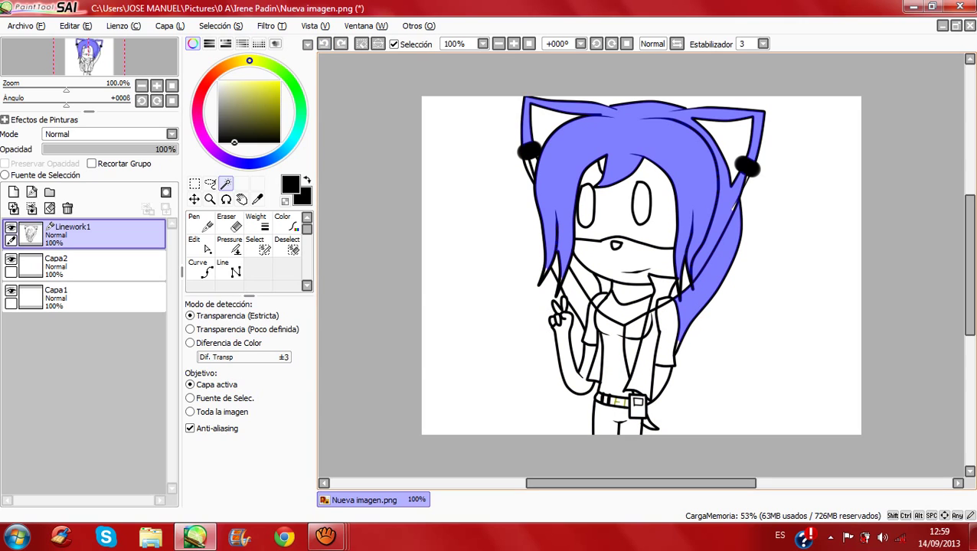
{"action": "key", "text": "ctrl+y"}
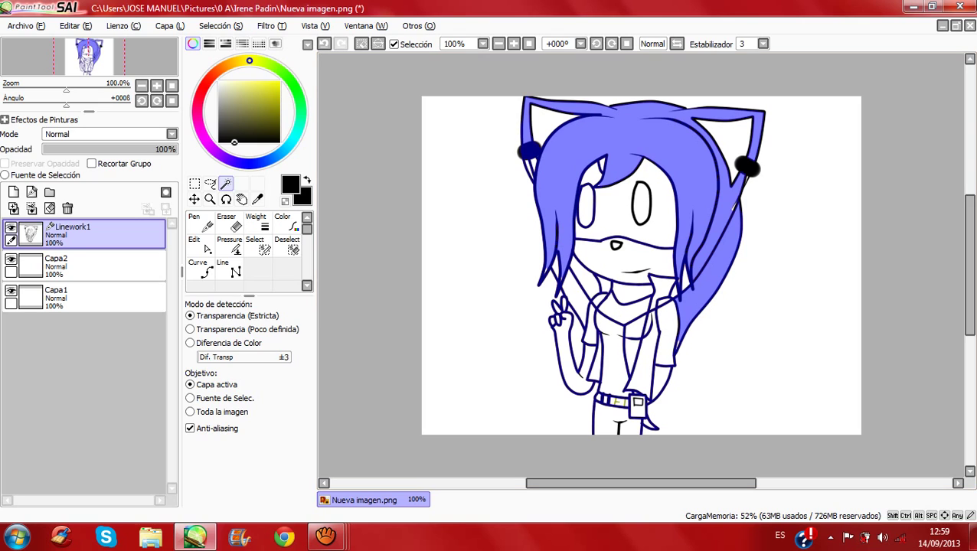
{"action": "left_click", "coordinate": [325, 44]}
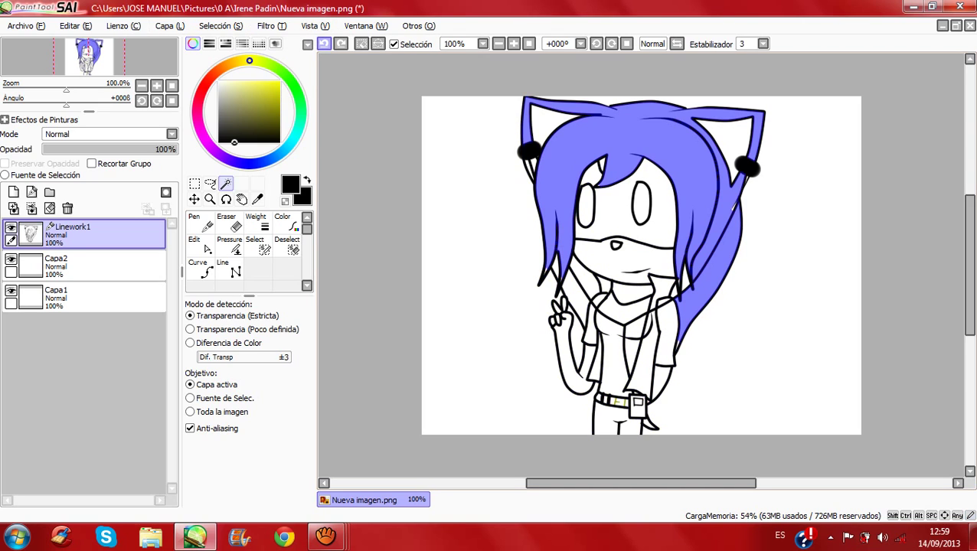
{"action": "key", "text": "ctrl+y"}
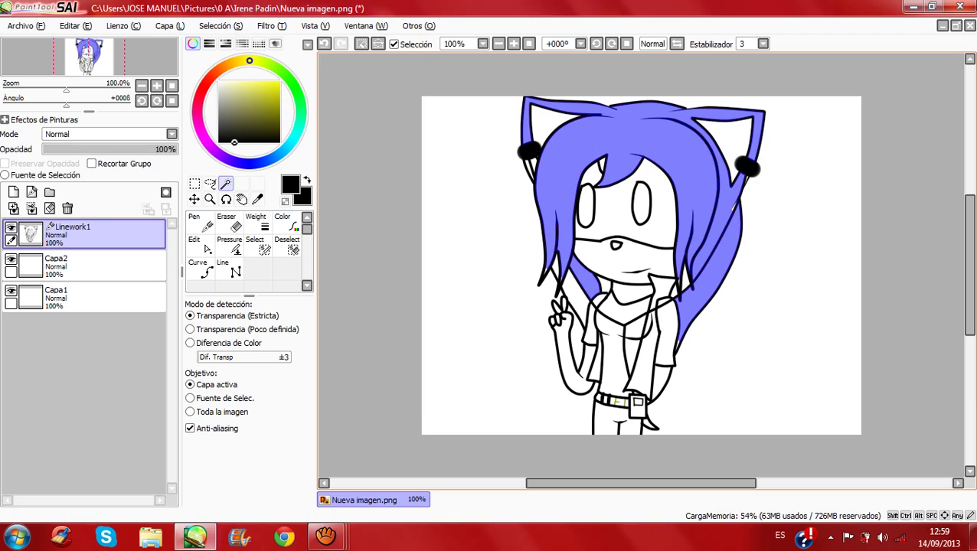
Step: Add the hair behind the raised hand, the hair by the collar, the tail and the strip below the earring to the Magic Wand selection
{"action": "left_click", "coordinate": [577, 296]}
{"action": "left_click", "coordinate": [554, 265]}
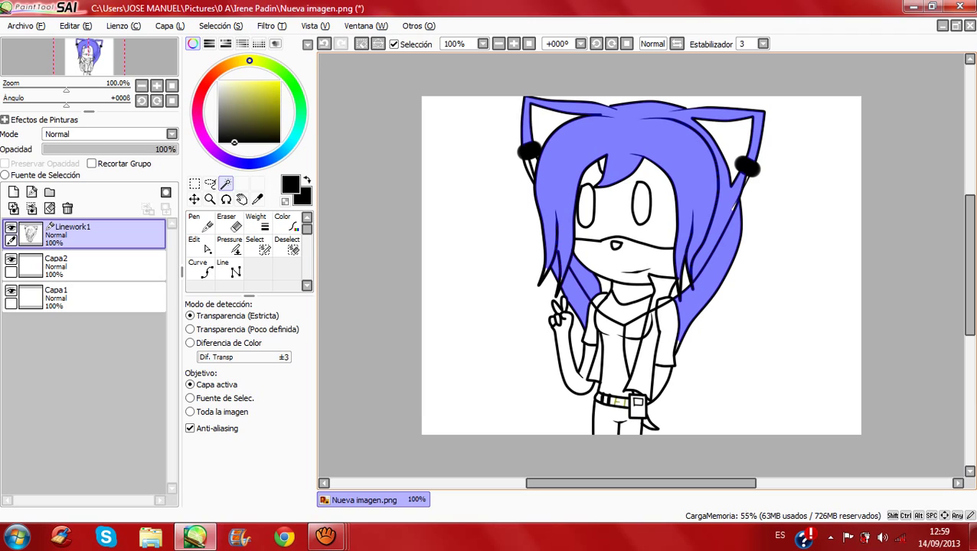
{"action": "left_click", "coordinate": [649, 423]}
{"action": "left_click", "coordinate": [683, 276]}
{"action": "left_click", "coordinate": [672, 291]}
{"action": "left_click", "coordinate": [533, 163]}
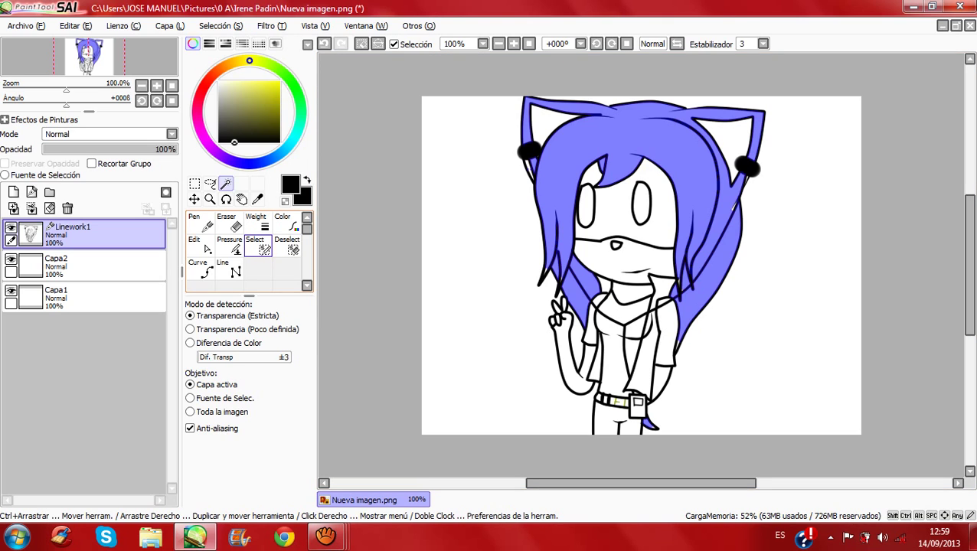
Step: Brush the missing lower tip of the long back hair beside the sleeve into the selection with the Select tool at size 4
{"action": "left_click", "coordinate": [259, 246]}
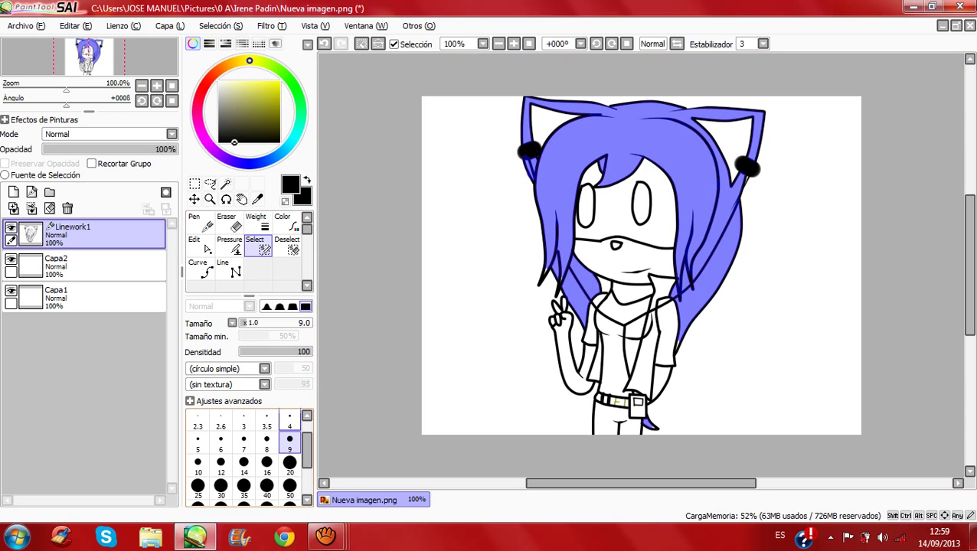
{"action": "left_click", "coordinate": [289, 419]}
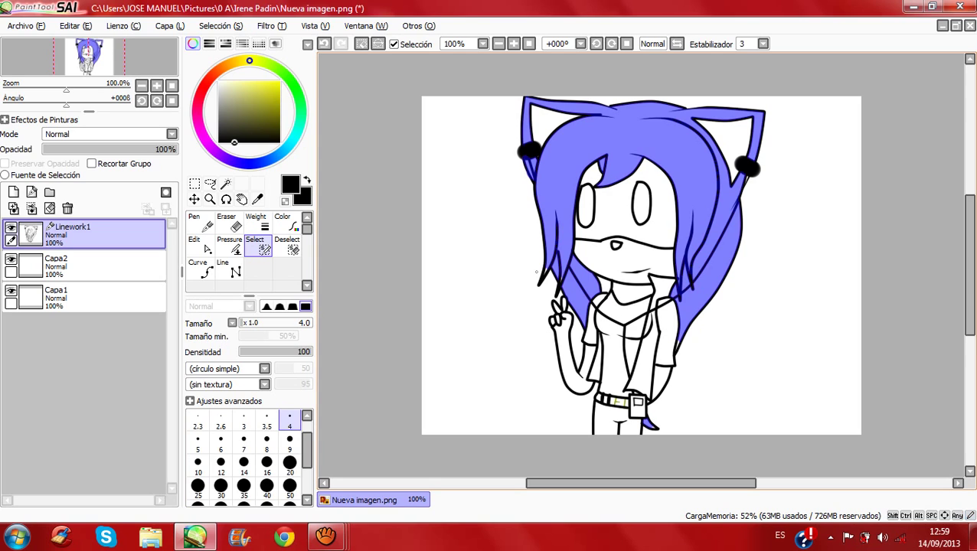
{"action": "left_click", "coordinate": [290, 443]}
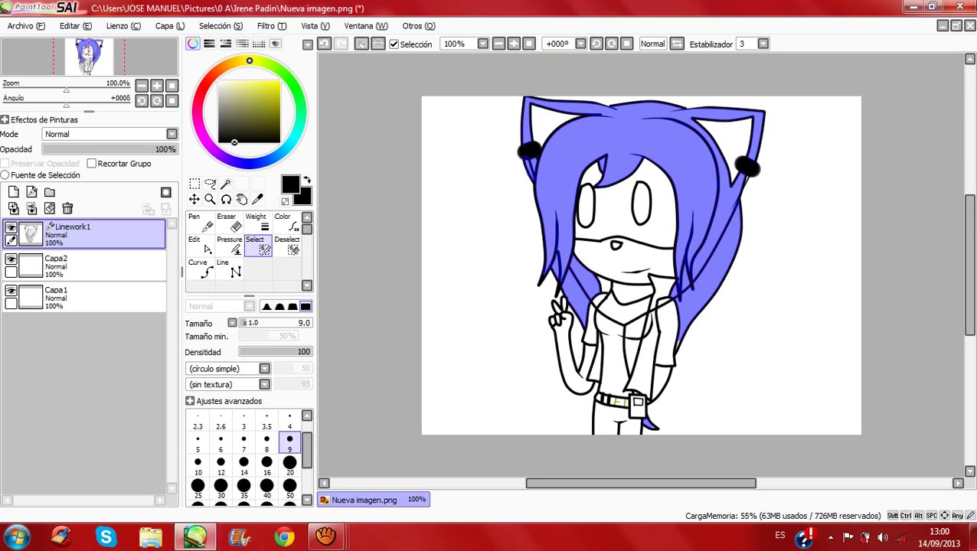
{"action": "left_click", "coordinate": [513, 44]}
{"action": "left_click", "coordinate": [513, 44]}
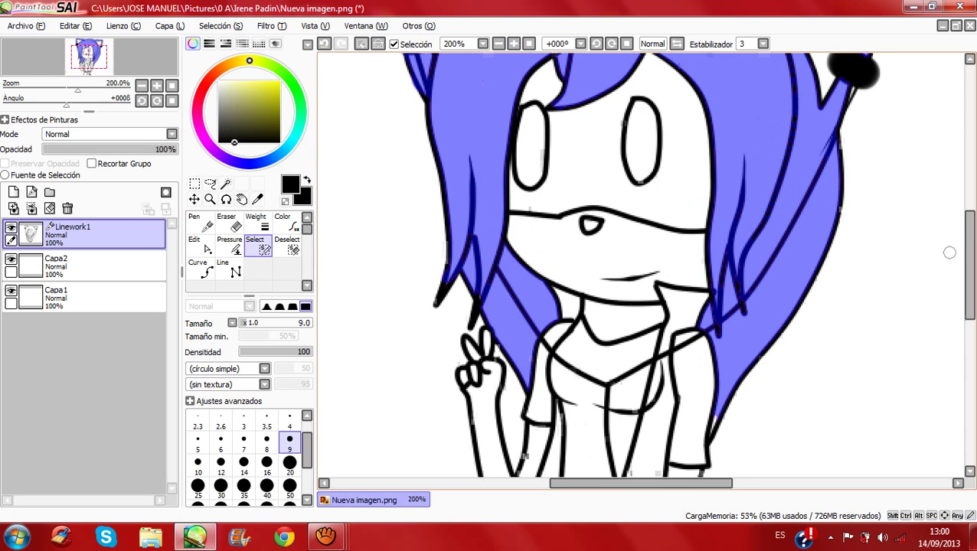
{"action": "scroll", "coordinate": [949, 252], "scroll_direction": "down", "scroll_amount": 5}
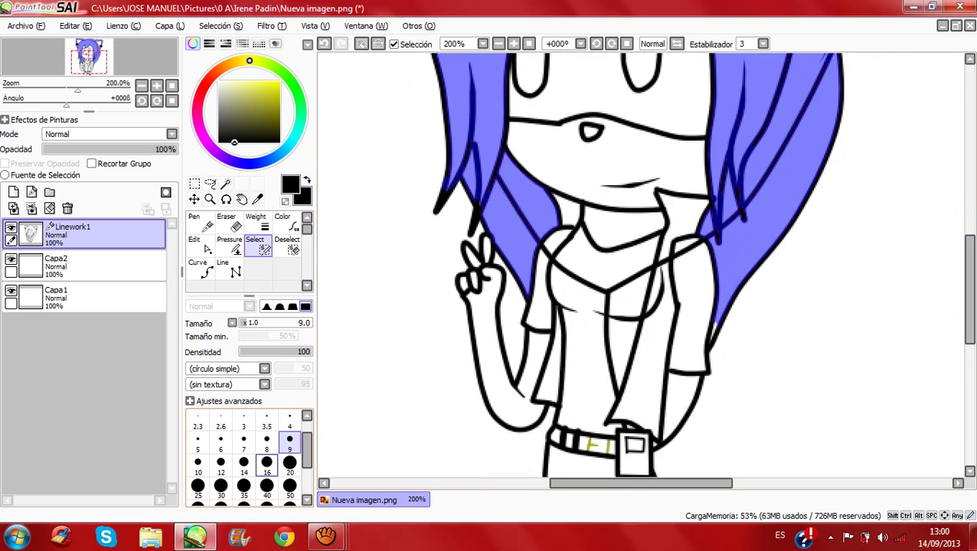
{"action": "left_click", "coordinate": [289, 420]}
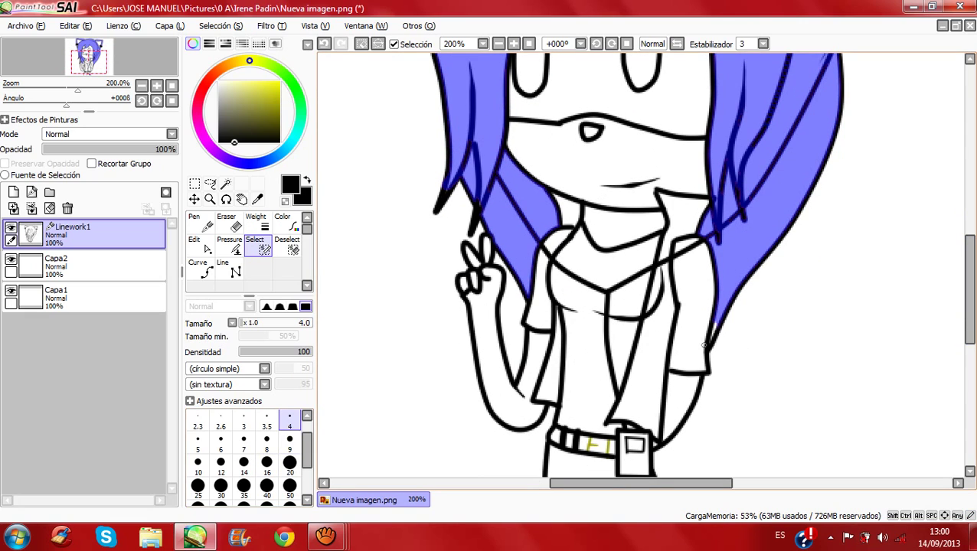
{"action": "left_click_drag", "start_coordinate": [711, 329], "coordinate": [710, 335]}
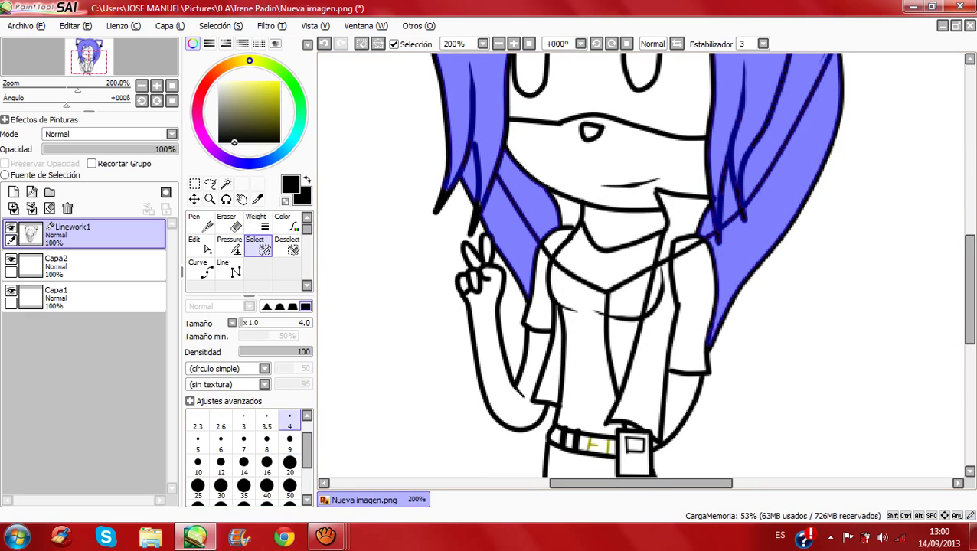
Step: Brush the missing tail tip into the selection, and set the Select tool's size to 9
{"action": "scroll", "coordinate": [697, 346], "scroll_direction": "down", "scroll_amount": 3}
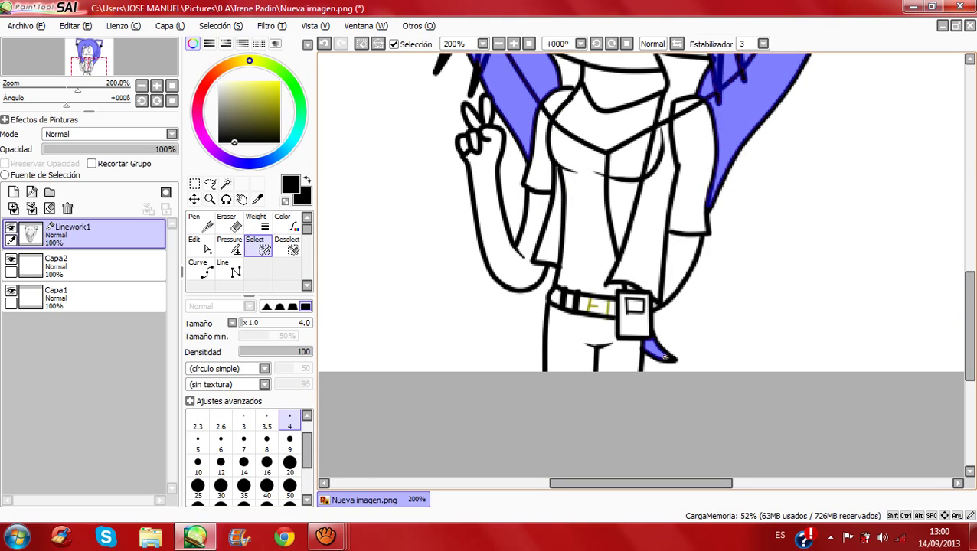
{"action": "left_click_drag", "start_coordinate": [664, 358], "coordinate": [657, 353]}
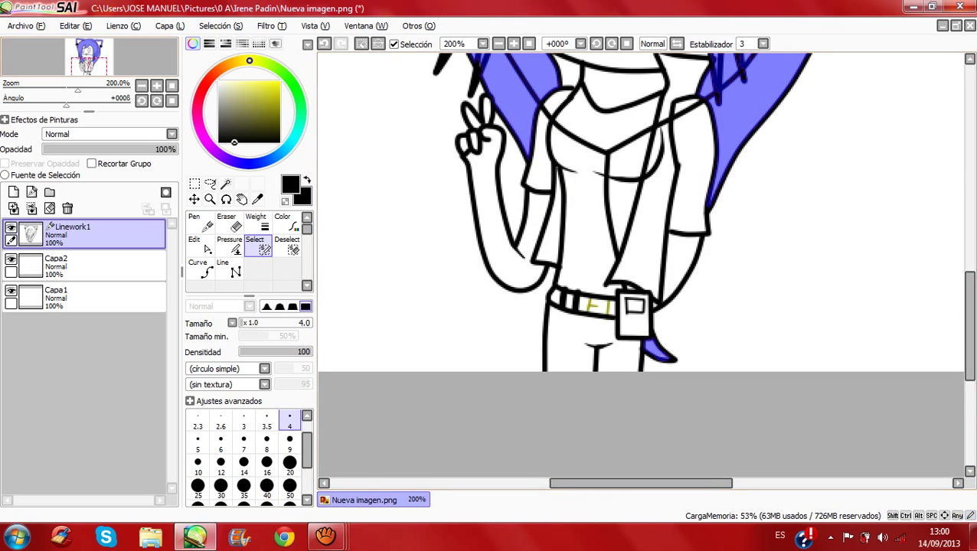
{"action": "scroll", "coordinate": [659, 354], "scroll_direction": "up", "scroll_amount": 5}
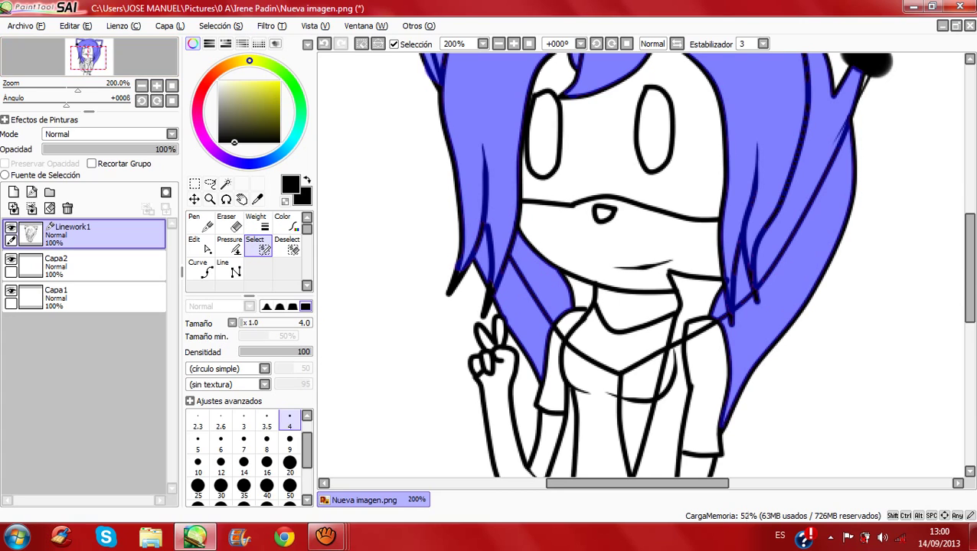
{"action": "left_click", "coordinate": [529, 44]}
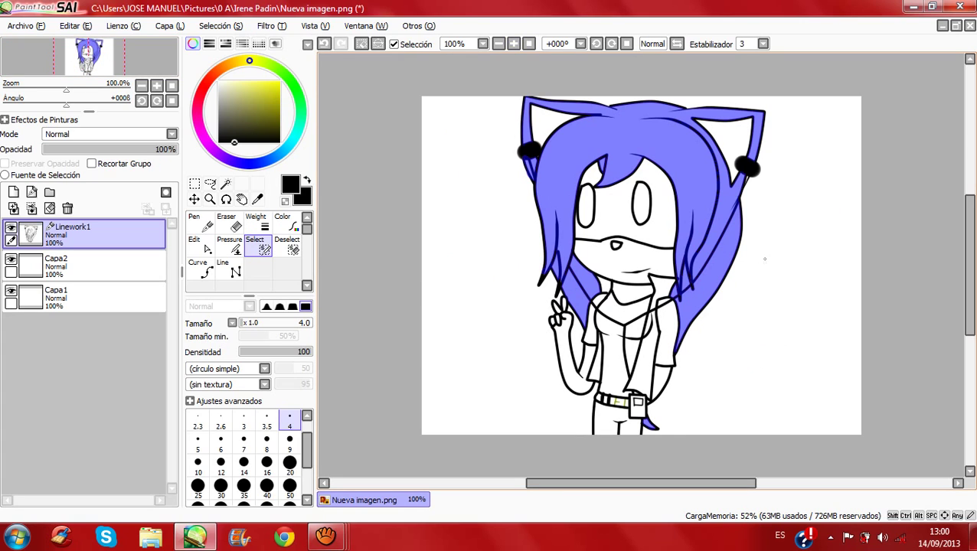
{"action": "left_click", "coordinate": [289, 443]}
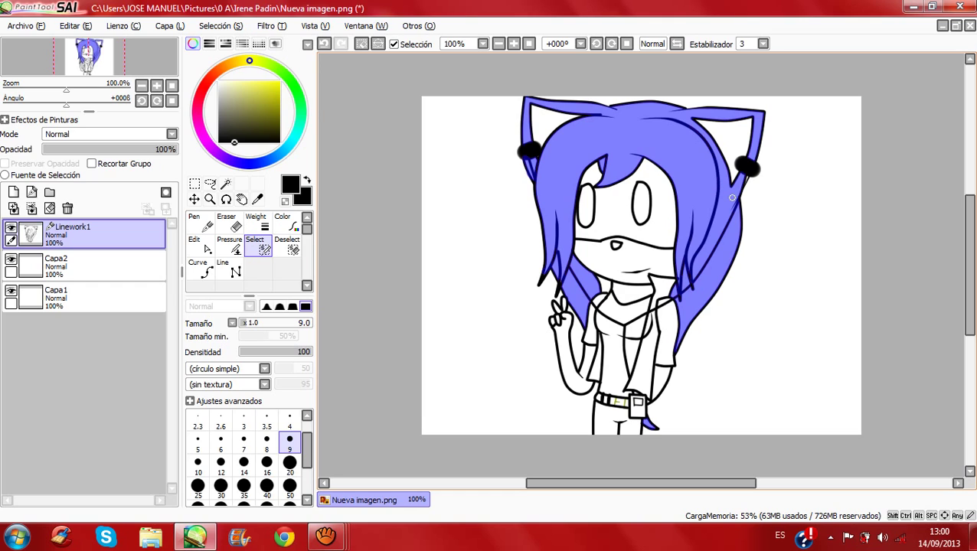
Step: Open the reference drawing of the brown-haired character from the Formar folder and sample the brown of its hair
{"action": "left_click", "coordinate": [26, 26]}
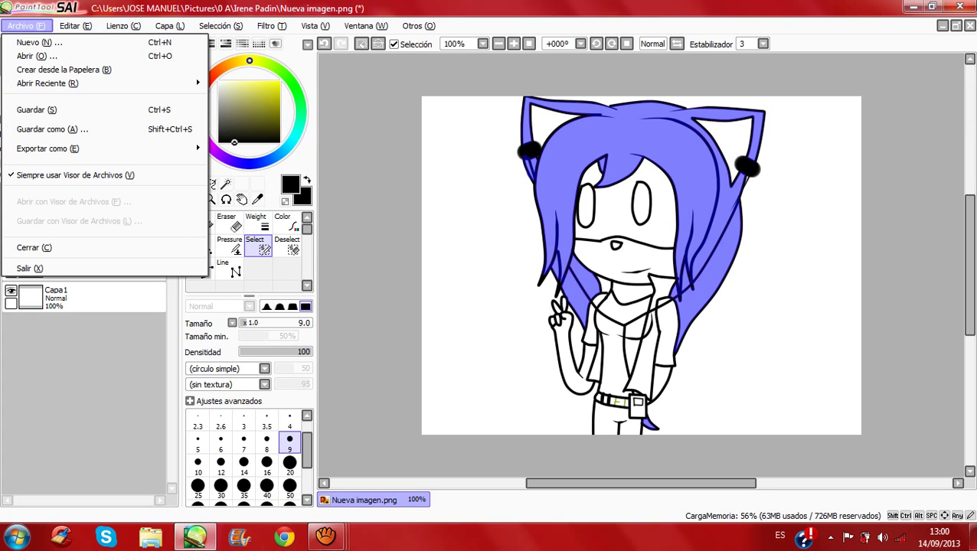
{"action": "key", "text": "o"}
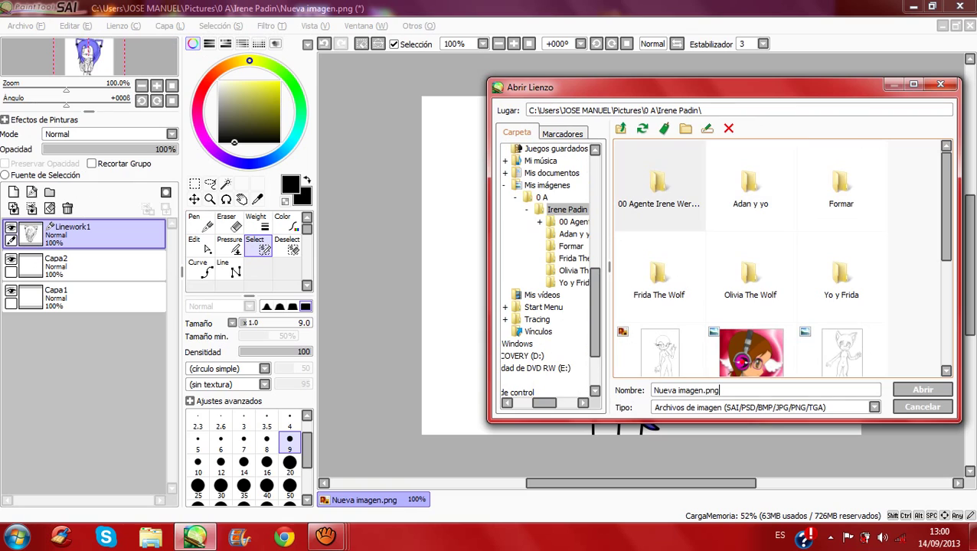
{"action": "double_click", "coordinate": [659, 184]}
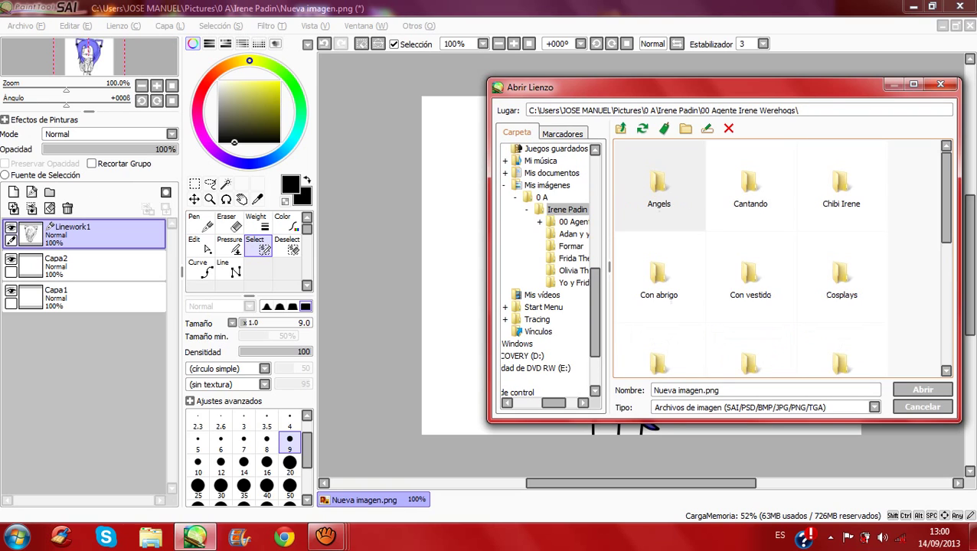
{"action": "left_click_drag", "start_coordinate": [946, 199], "coordinate": [946, 213]}
{"action": "scroll", "coordinate": [777, 256], "scroll_direction": "down", "scroll_amount": 1}
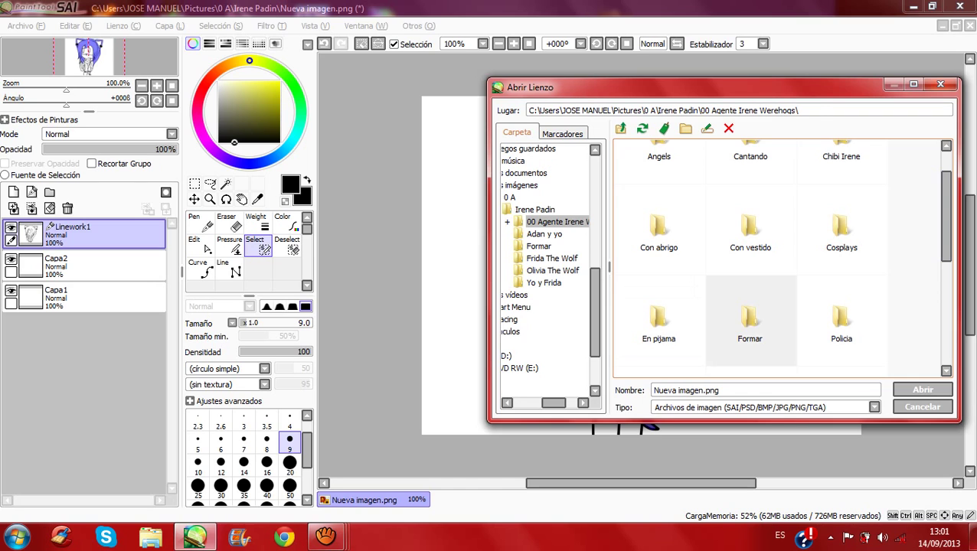
{"action": "double_click", "coordinate": [750, 321]}
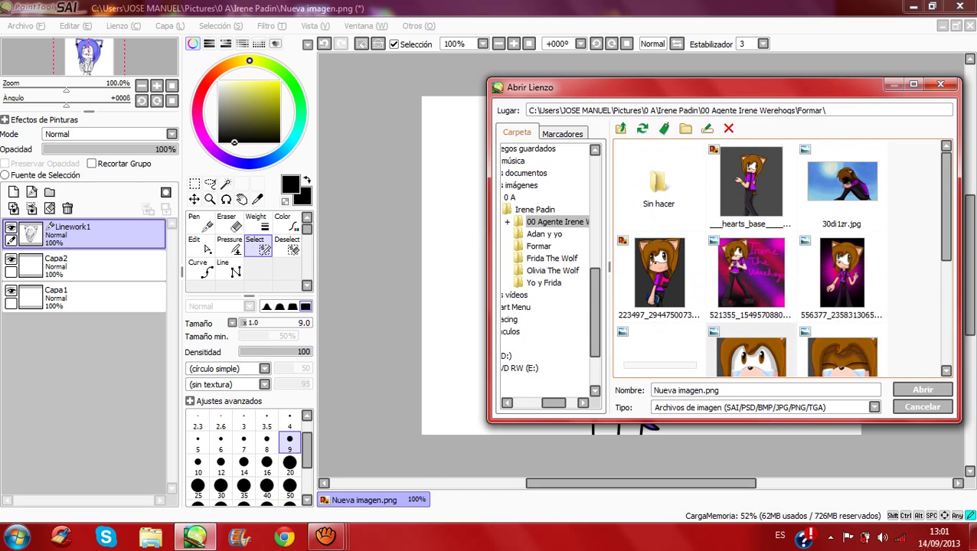
{"action": "left_click", "coordinate": [940, 84]}
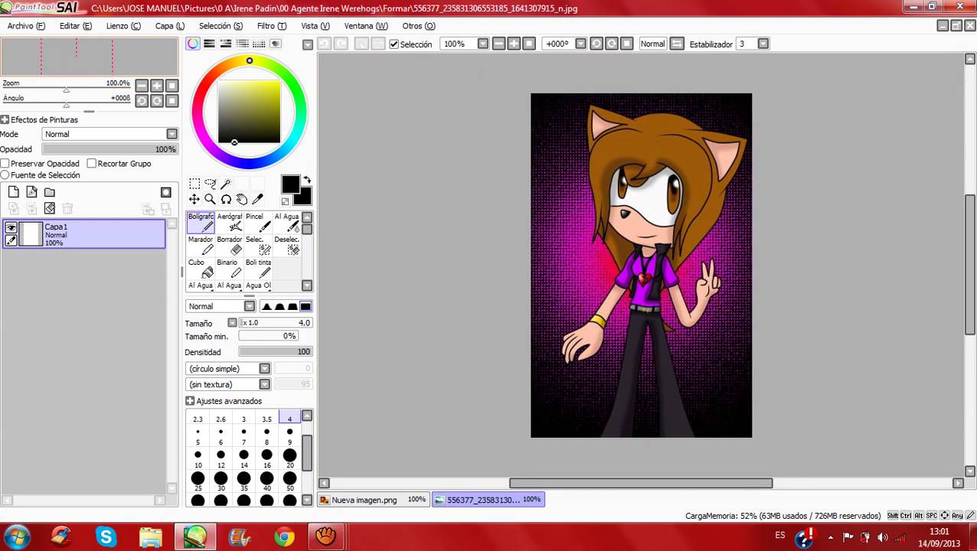
{"action": "key", "text": "alt"}
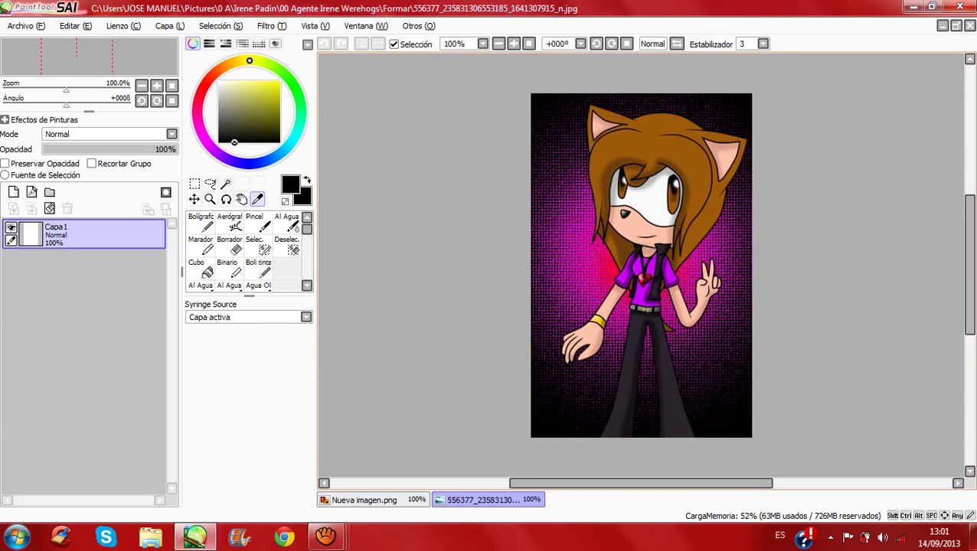
{"action": "left_click", "coordinate": [663, 145]}
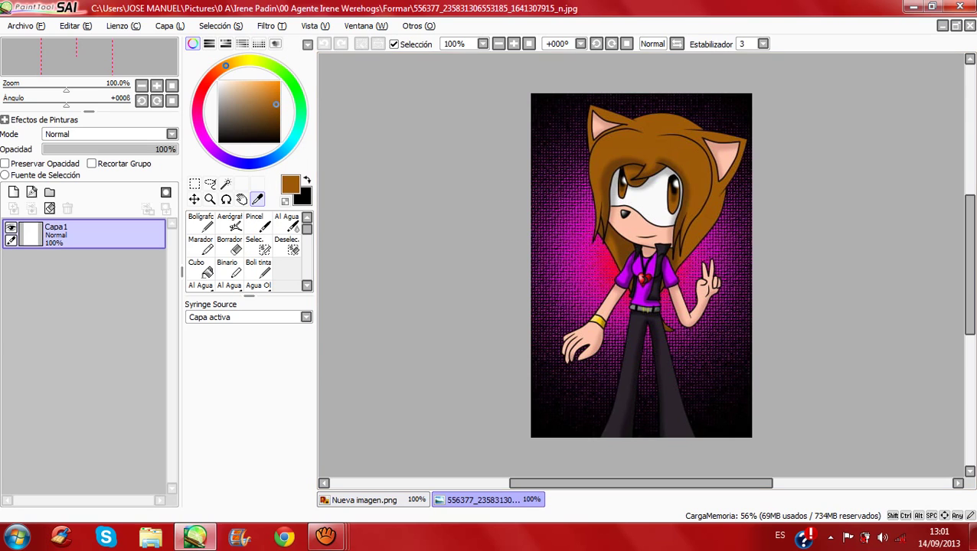
Step: In Nueva imagen.png, add a new linework layer with black as the drawing colour and clear the hair selection
{"action": "left_click", "coordinate": [372, 500]}
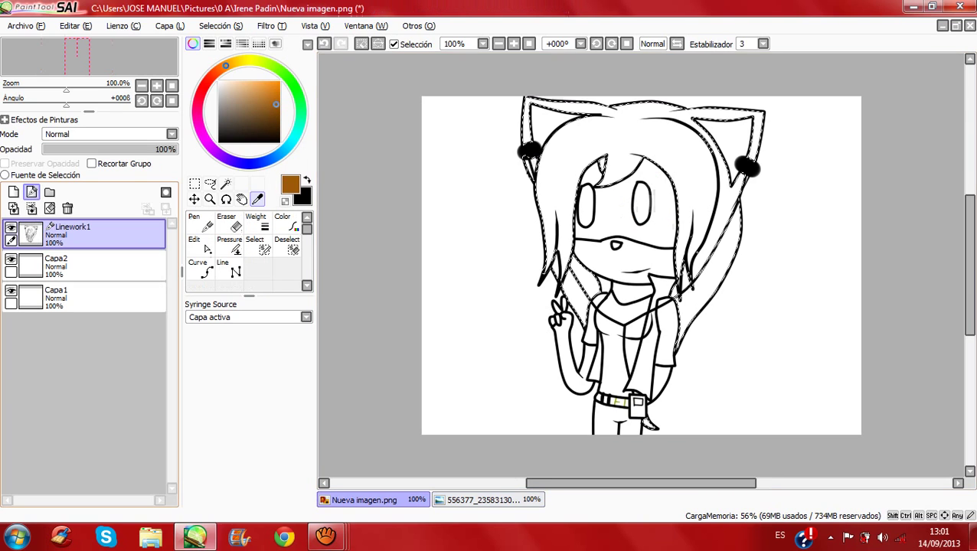
{"action": "left_click", "coordinate": [32, 192]}
{"action": "left_click", "coordinate": [218, 143]}
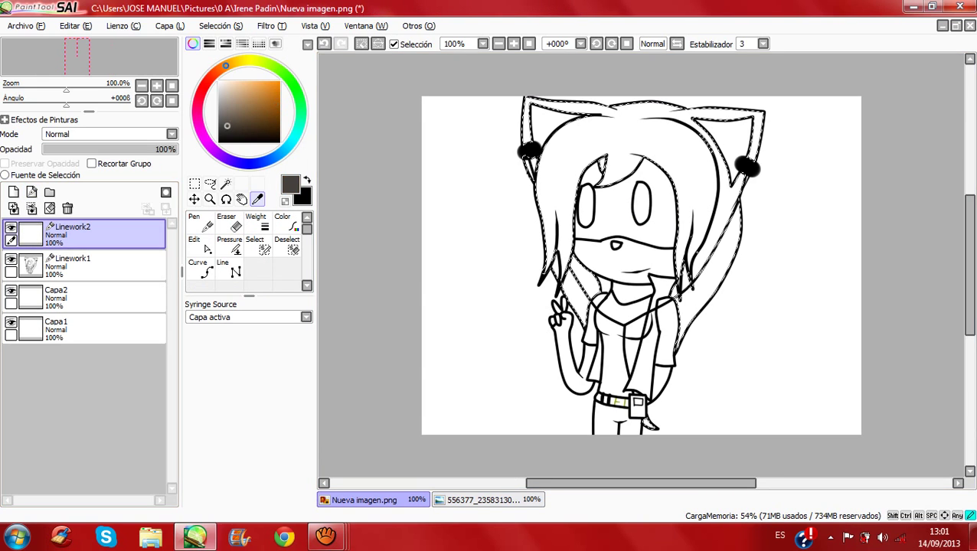
{"action": "left_click", "coordinate": [361, 43]}
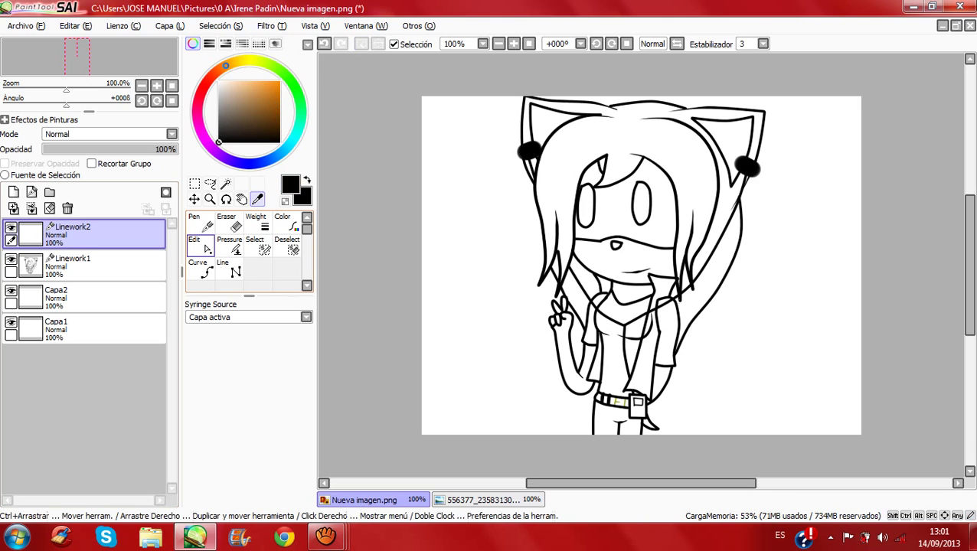
Step: Draw a V-shaped neckline from both sides of the neck to the chest on Linework2 with the Curve tool at size 9
{"action": "left_click", "coordinate": [201, 270]}
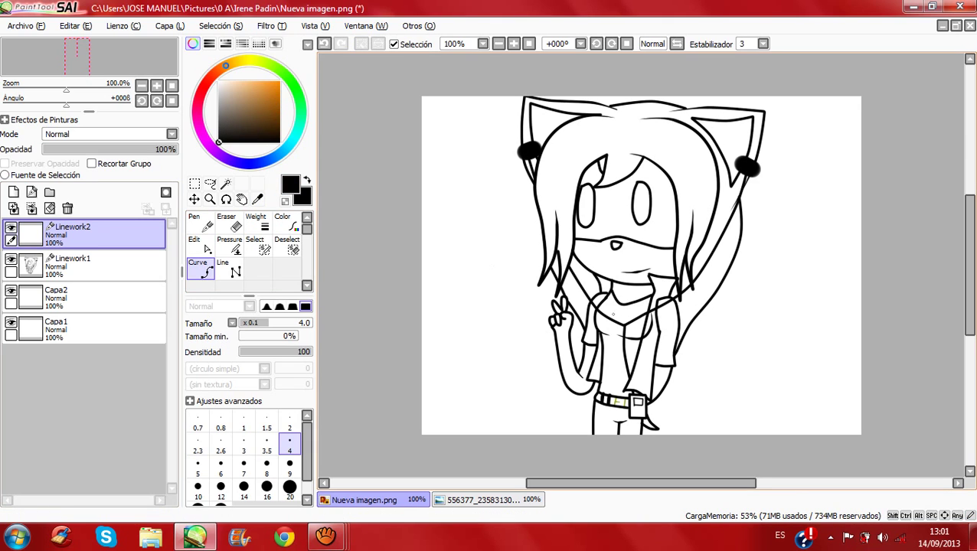
{"action": "left_click", "coordinate": [289, 467]}
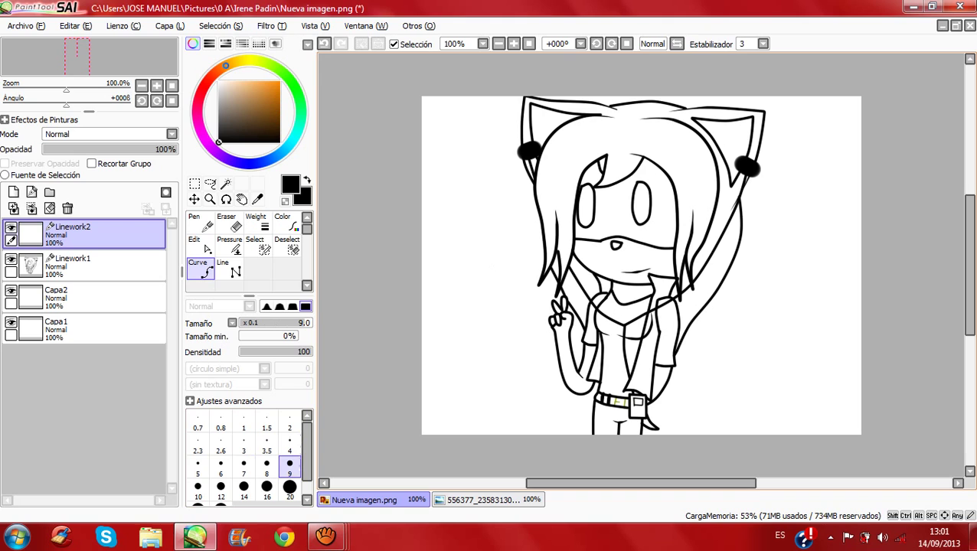
{"action": "left_click", "coordinate": [512, 44]}
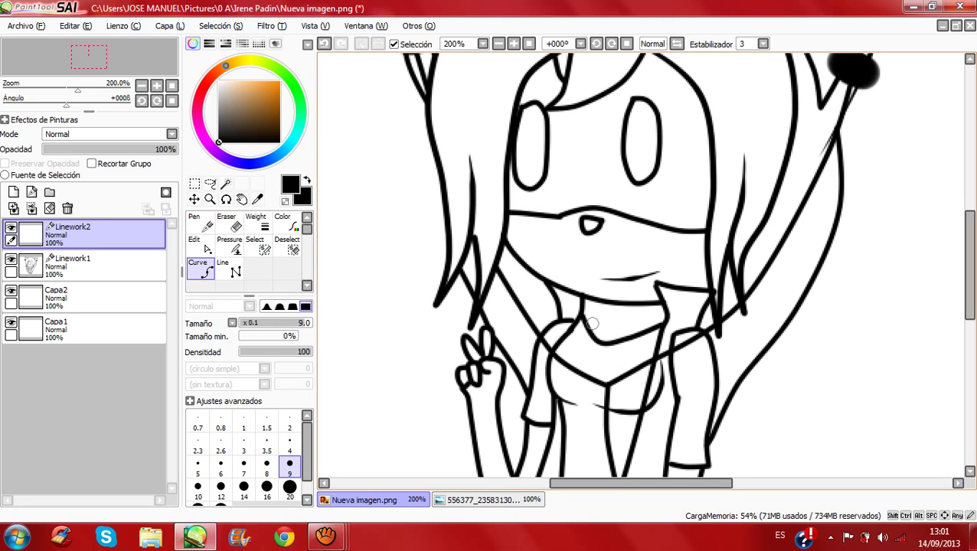
{"action": "left_click", "coordinate": [580, 313]}
{"action": "left_click", "coordinate": [587, 378]}
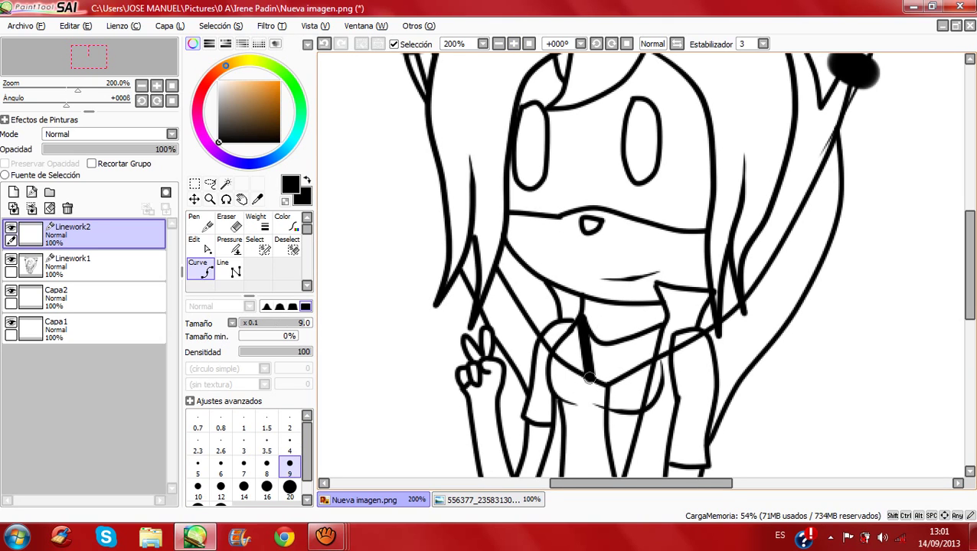
{"action": "left_click", "coordinate": [585, 411]}
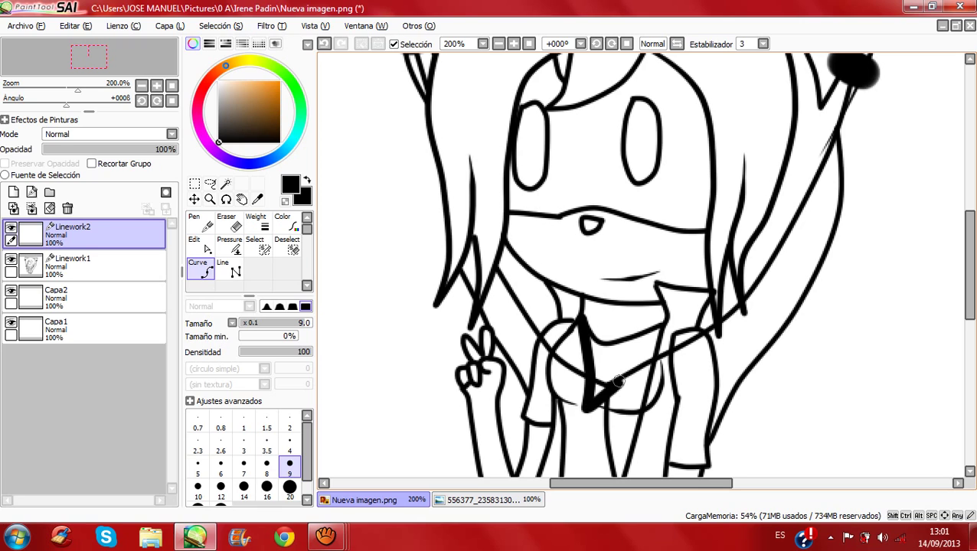
{"action": "left_click", "coordinate": [658, 328]}
Step: Add another linework layer above Linework2 and set the Curve tool's size to 4
{"action": "left_click", "coordinate": [241, 199]}
{"action": "left_click", "coordinate": [31, 192]}
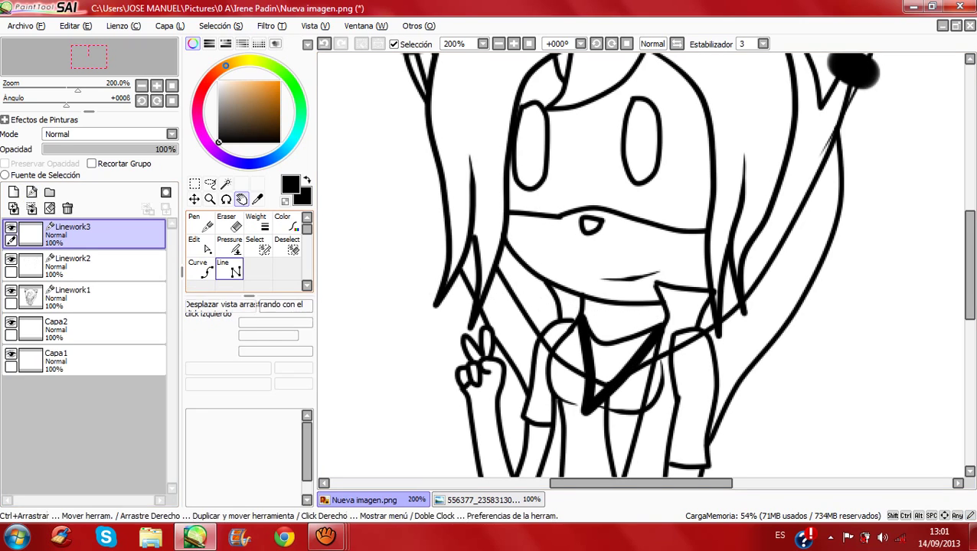
{"action": "left_click", "coordinate": [201, 269]}
{"action": "left_click", "coordinate": [289, 444]}
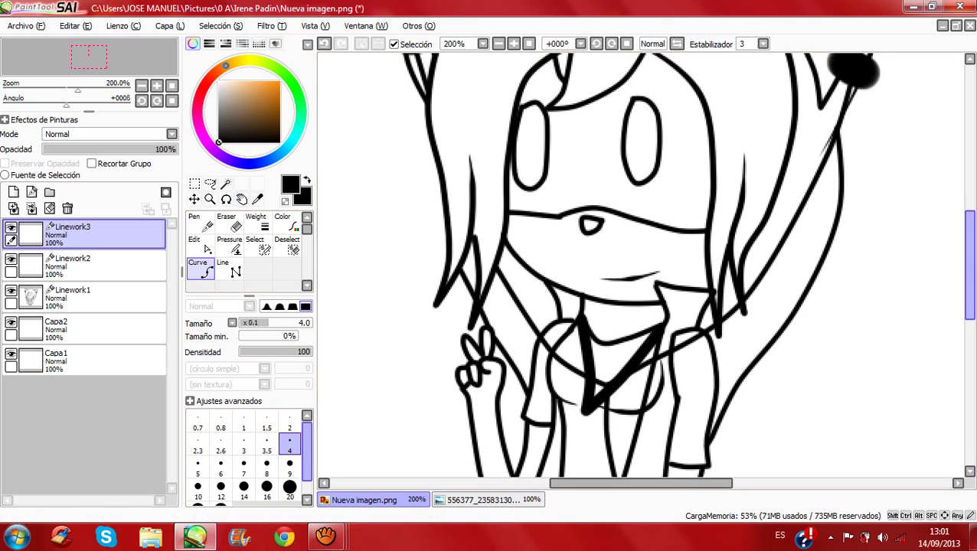
Step: Draw a closed bracelet around the raised hand's wrist on Linework2 with the size 4 Curve tool and adjust its end point
{"action": "mouse_move", "coordinate": [970, 285]}
{"action": "left_mouse_down"}
{"action": "mouse_move", "coordinate": [969, 257]}
{"action": "mouse_move", "coordinate": [969, 330]}
{"action": "left_mouse_up"}
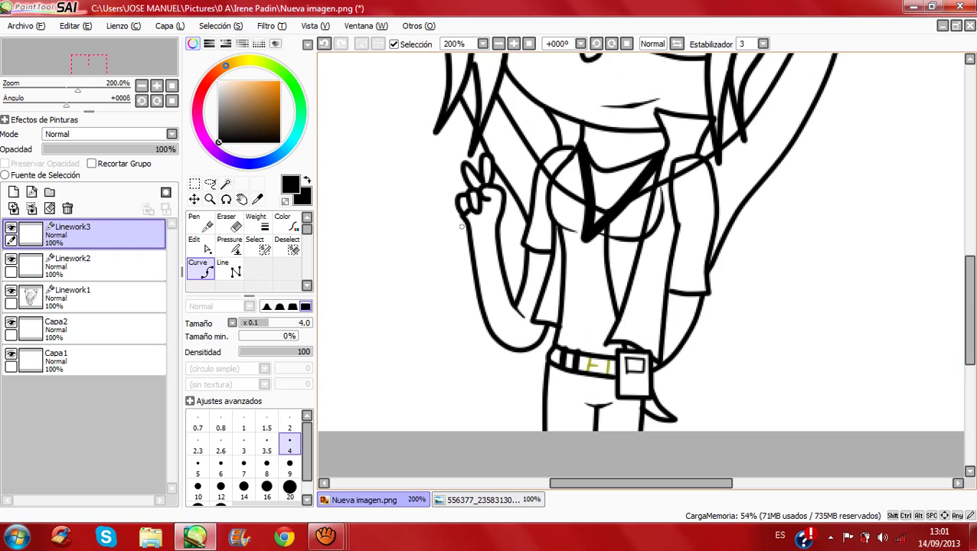
{"action": "left_click", "coordinate": [84, 297], "text": "ctrl"}
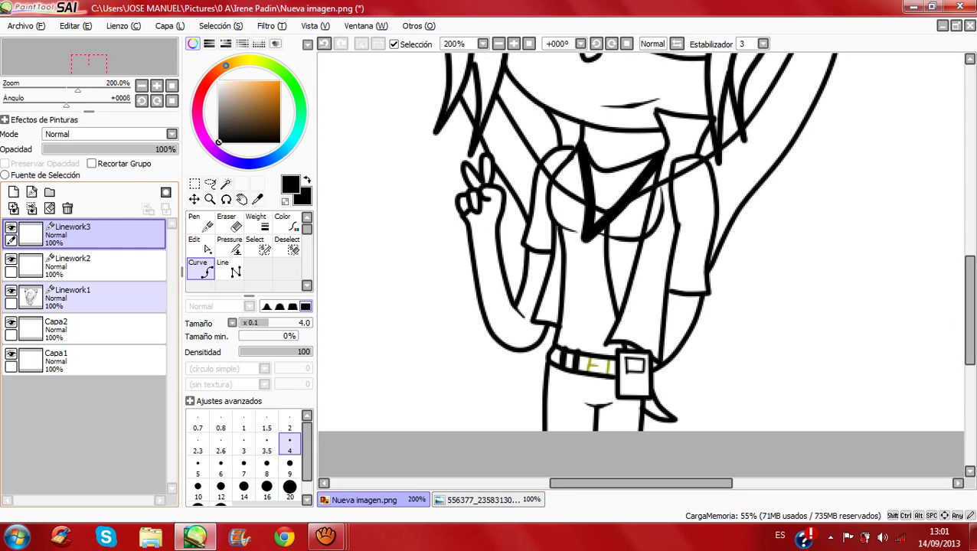
{"action": "left_click", "coordinate": [91, 266]}
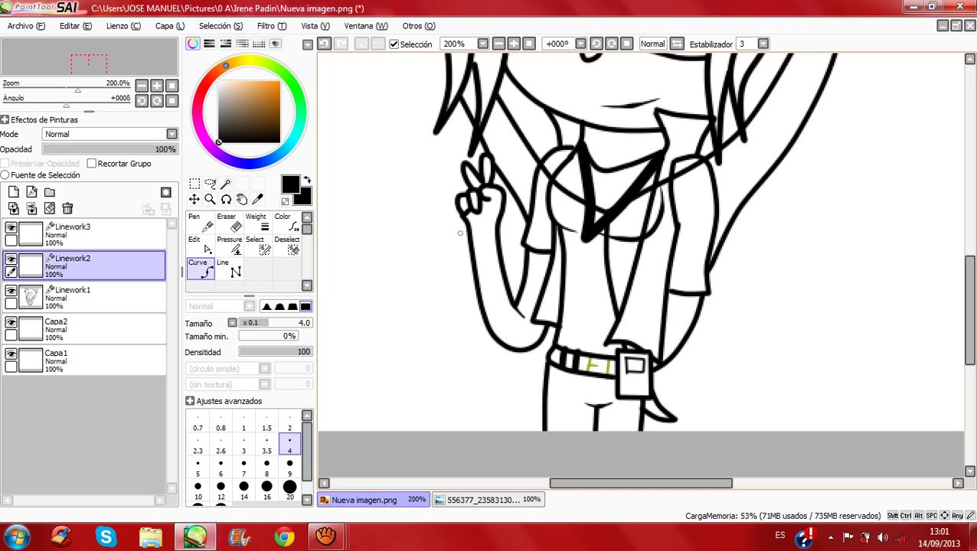
{"action": "left_click", "coordinate": [460, 234]}
{"action": "left_click", "coordinate": [482, 236]}
{"action": "double_click", "coordinate": [505, 231]}
{"action": "left_click", "coordinate": [501, 243]}
{"action": "left_click", "coordinate": [462, 244]}
{"action": "left_click", "coordinate": [461, 236]}
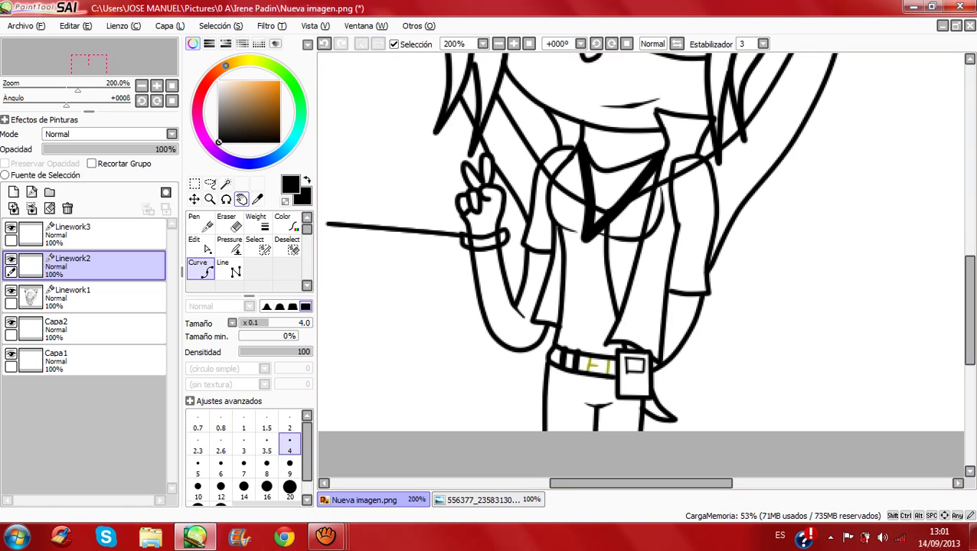
{"action": "left_click", "coordinate": [206, 247]}
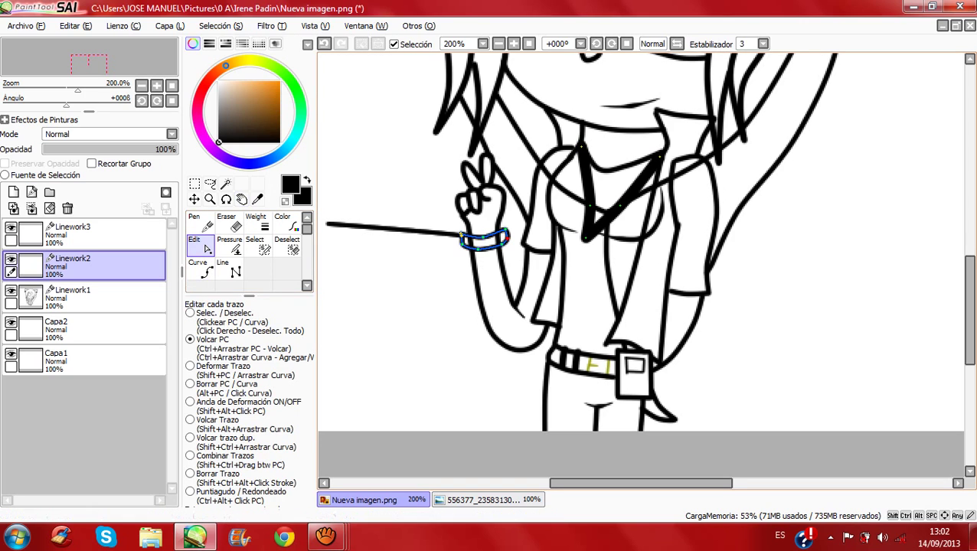
{"action": "left_click_drag", "start_coordinate": [508, 238], "coordinate": [506, 238]}
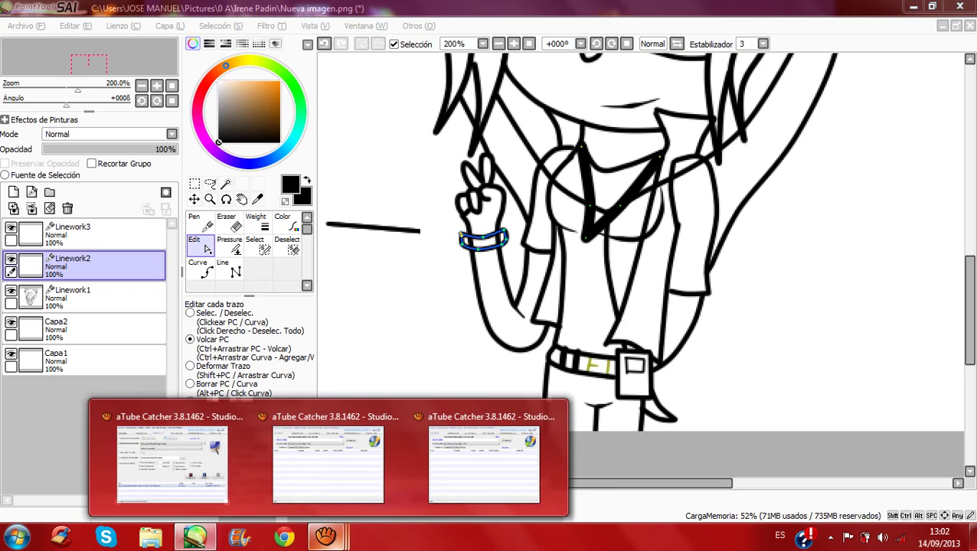
{"action": "left_click", "coordinate": [326, 537]}
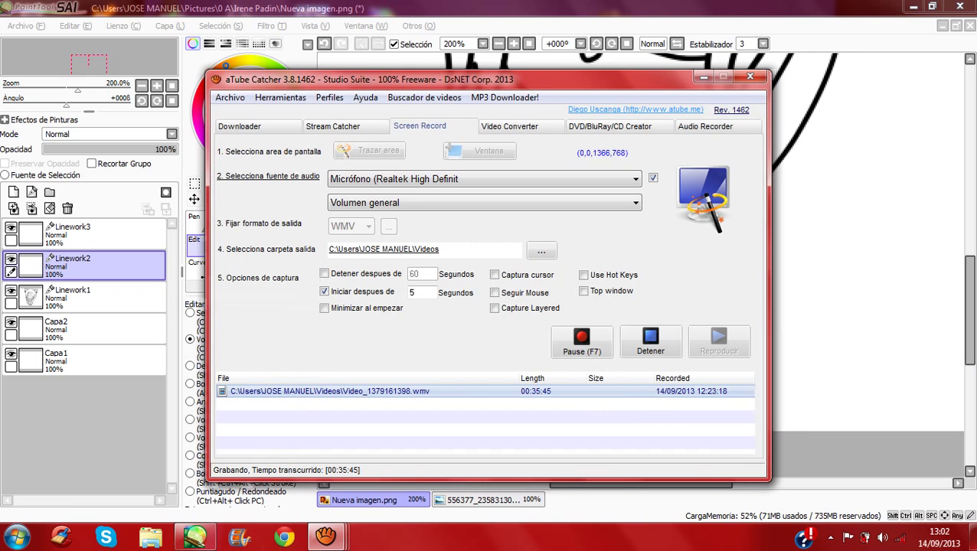
{"action": "left_click", "coordinate": [582, 342]}
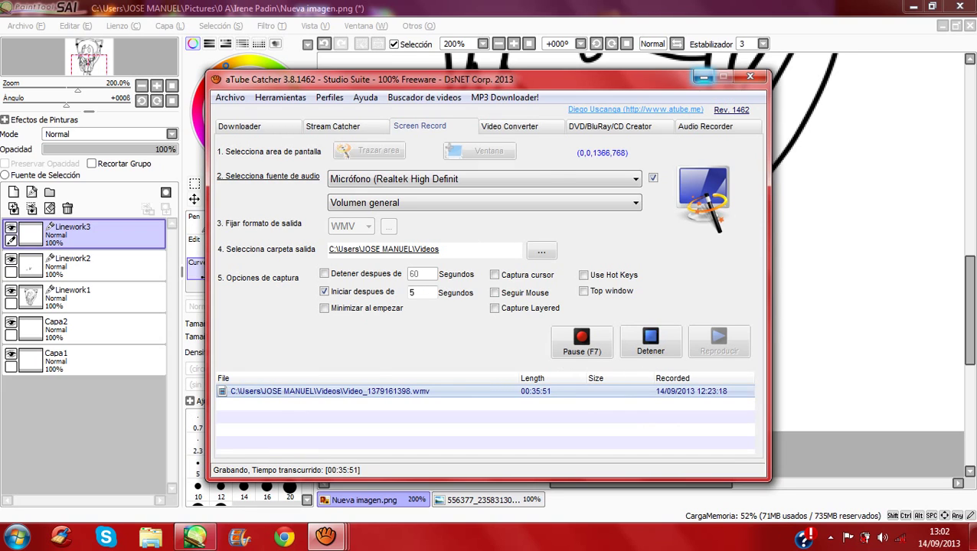
{"action": "left_click", "coordinate": [704, 77]}
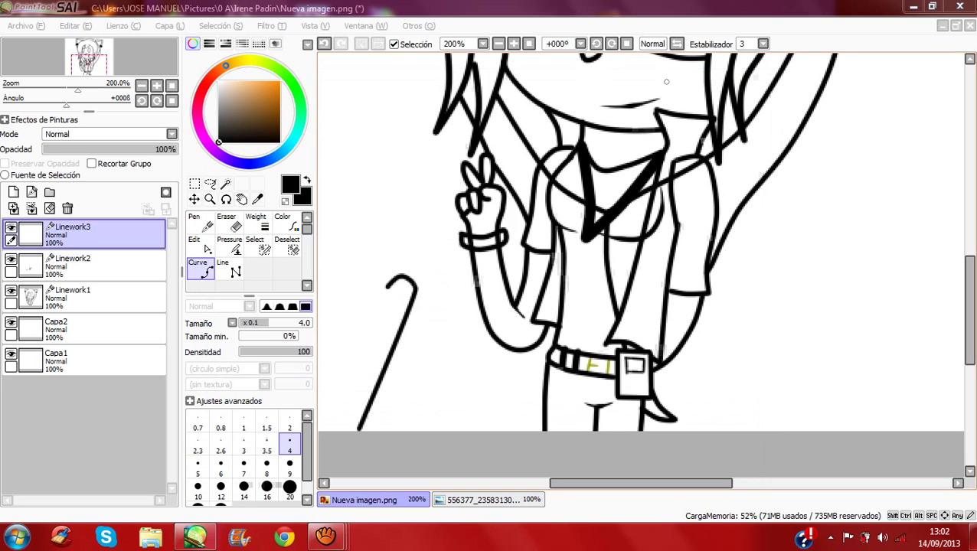
Step: Draw a closed heart outline in the empty area beside the character on Linework3 with the size 4 Curve tool
{"action": "left_click", "coordinate": [416, 301]}
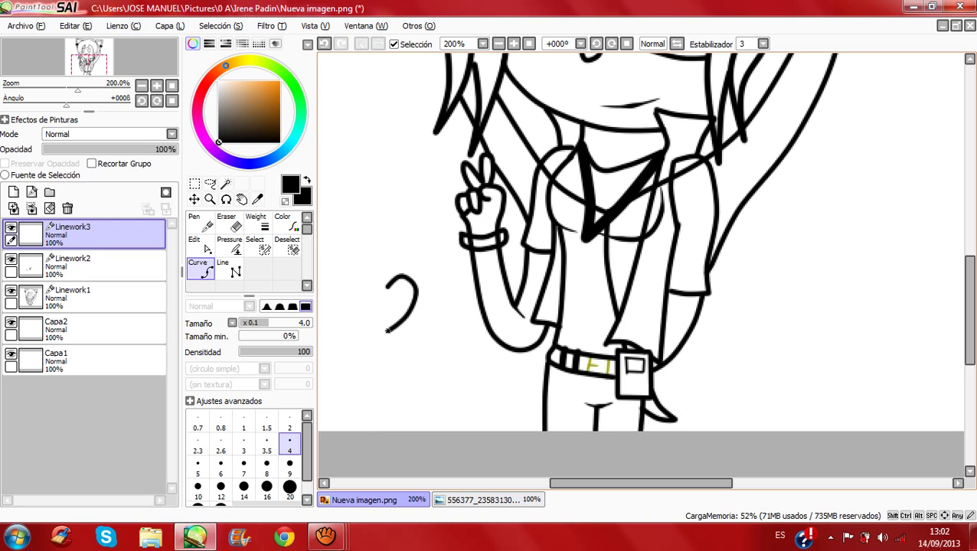
{"action": "left_click", "coordinate": [379, 341]}
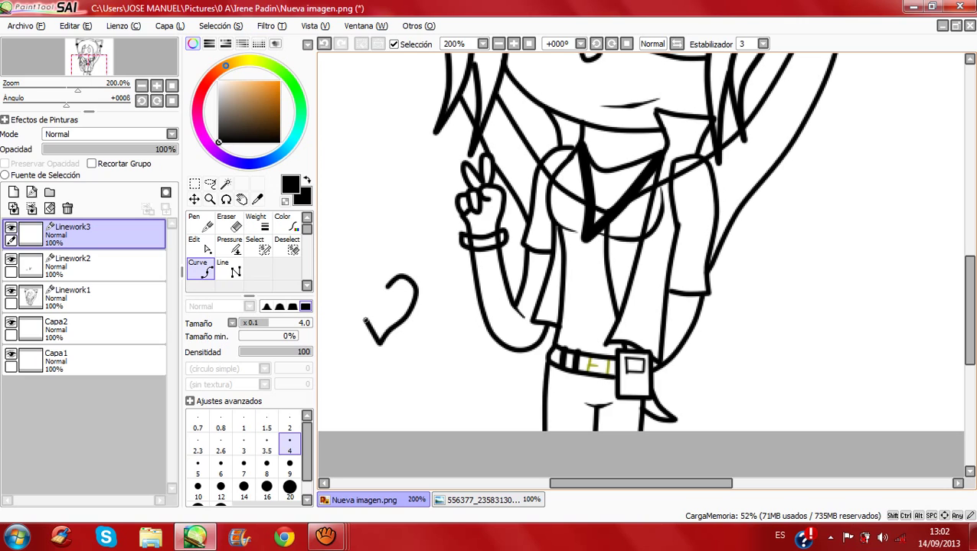
{"action": "left_click", "coordinate": [377, 274]}
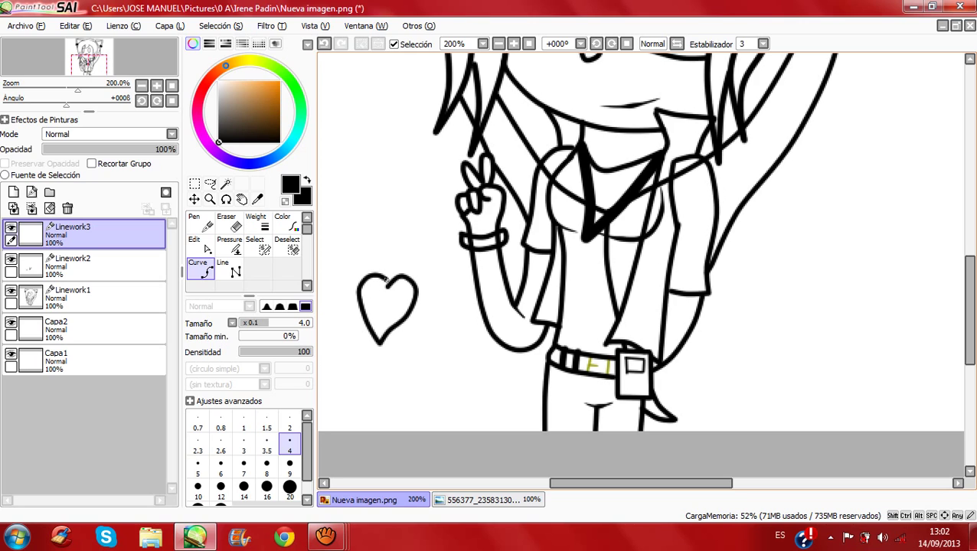
{"action": "double_click", "coordinate": [387, 282]}
{"action": "key", "text": "space"}
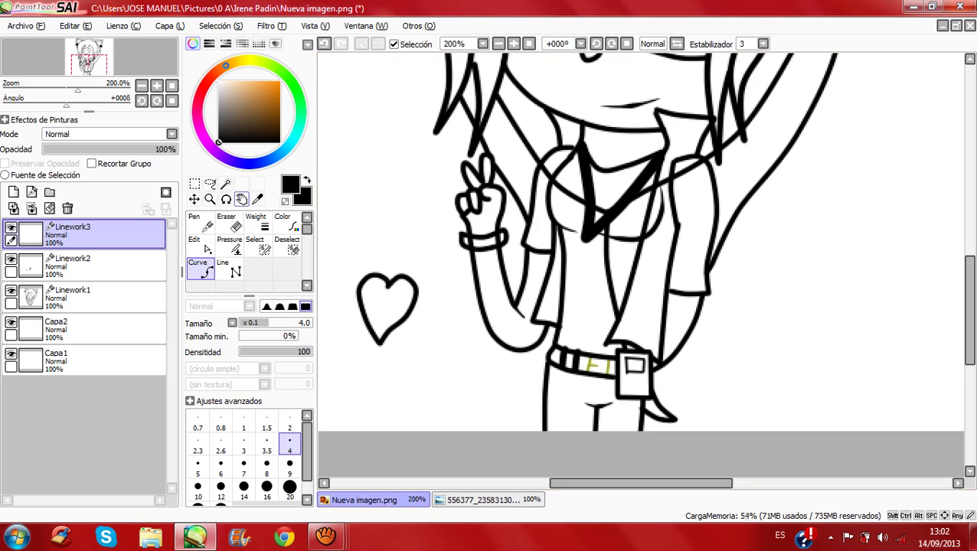
{"action": "left_click", "coordinate": [200, 246]}
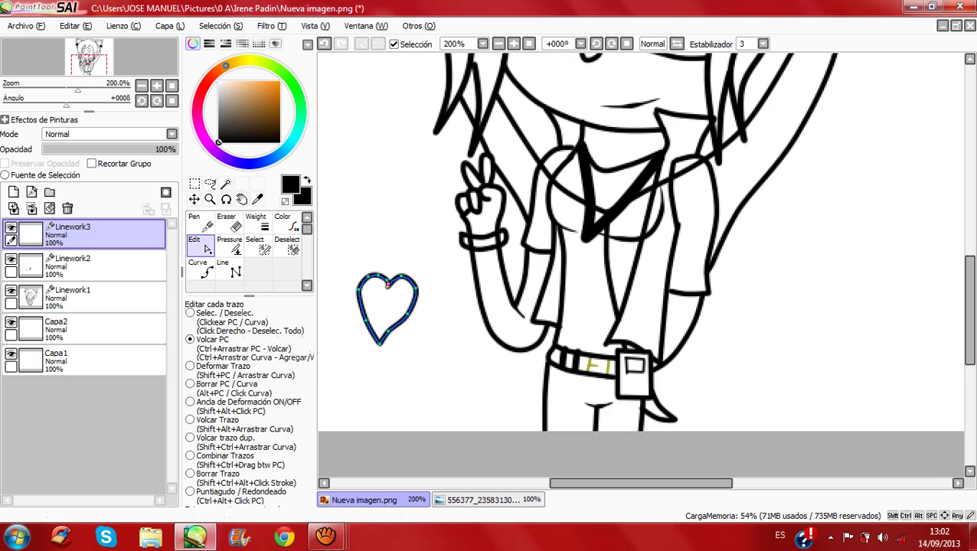
Step: Add a new linework layer, draw a crescent moon above the heart with the Curve tool and close the tips of its outline
{"action": "left_click", "coordinate": [31, 192]}
{"action": "left_click", "coordinate": [31, 192]}
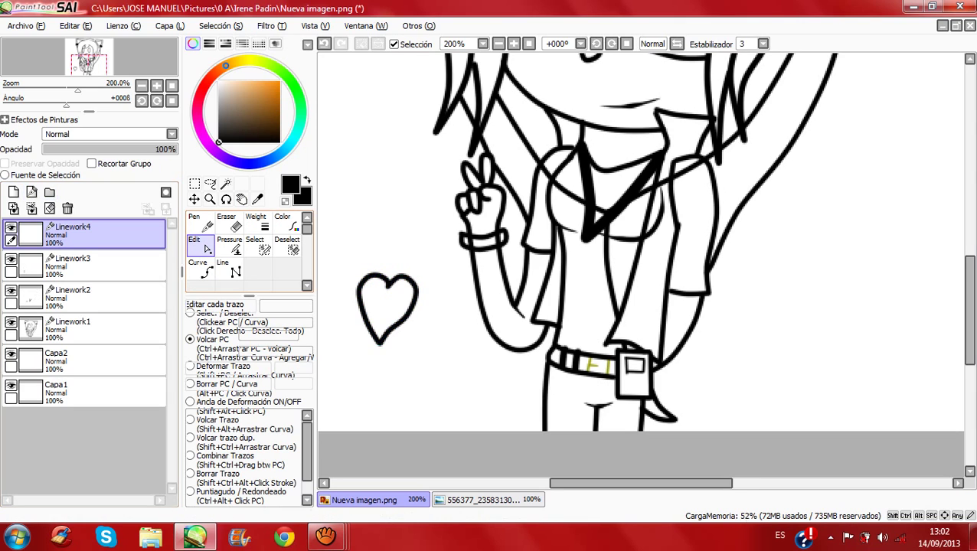
{"action": "left_click", "coordinate": [201, 268]}
{"action": "left_click", "coordinate": [359, 195]}
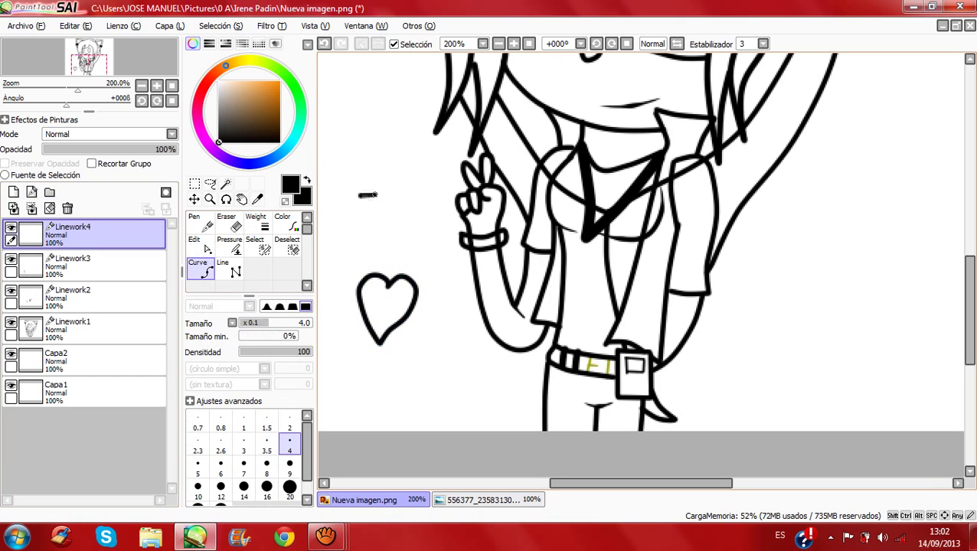
{"action": "left_click", "coordinate": [377, 194]}
{"action": "left_click", "coordinate": [396, 234]}
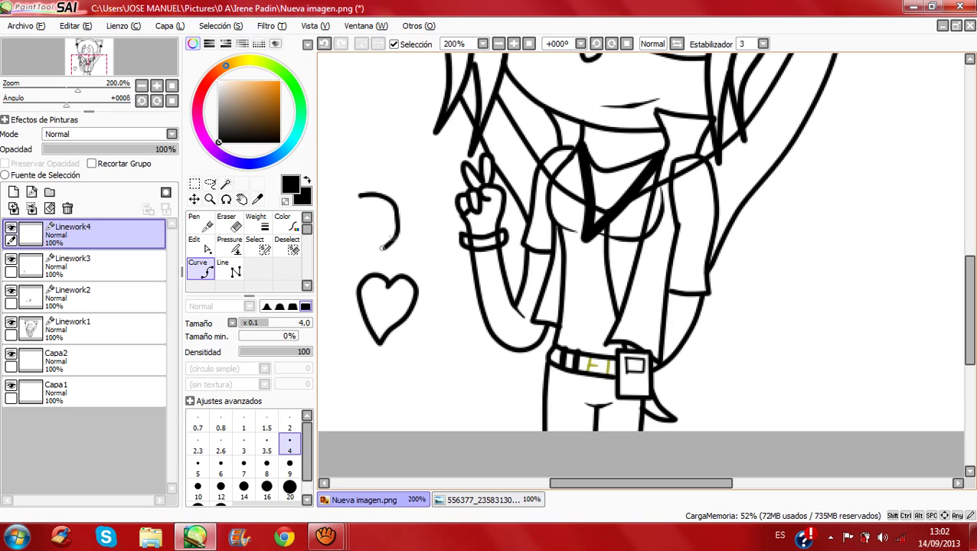
{"action": "left_click", "coordinate": [379, 249]}
{"action": "double_click", "coordinate": [350, 249]}
{"action": "left_click", "coordinate": [350, 249]}
{"action": "left_click", "coordinate": [375, 223]}
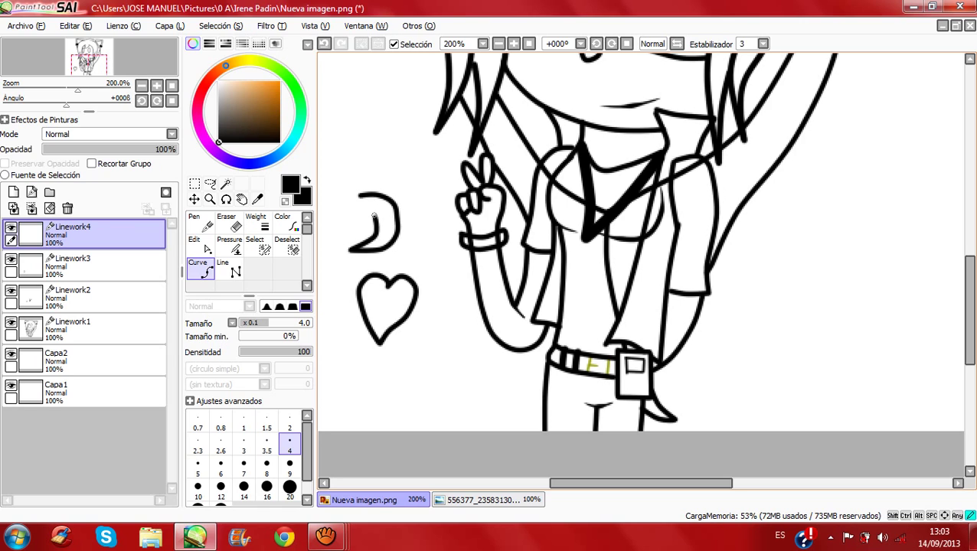
{"action": "double_click", "coordinate": [360, 196]}
{"action": "key", "text": "space"}
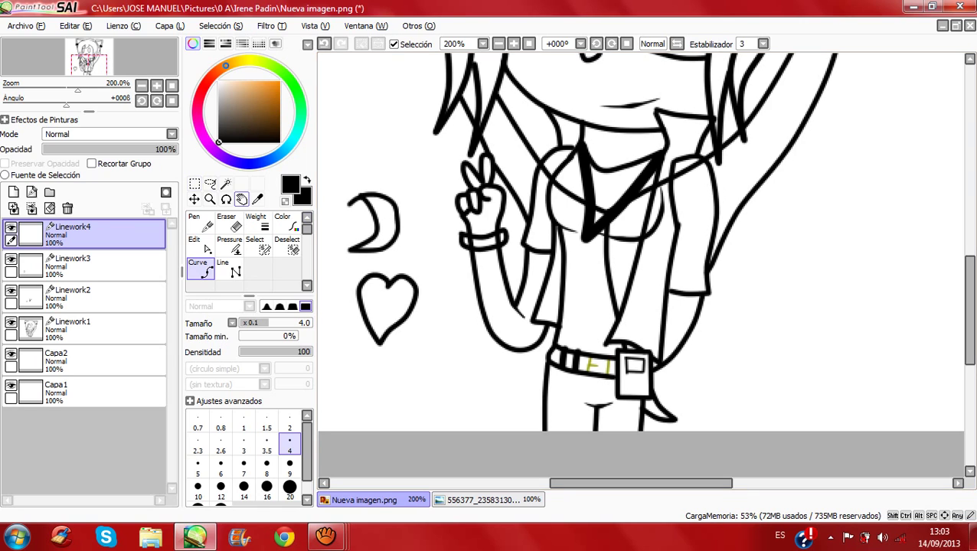
{"action": "left_click", "coordinate": [242, 199]}
{"action": "left_click", "coordinate": [201, 245]}
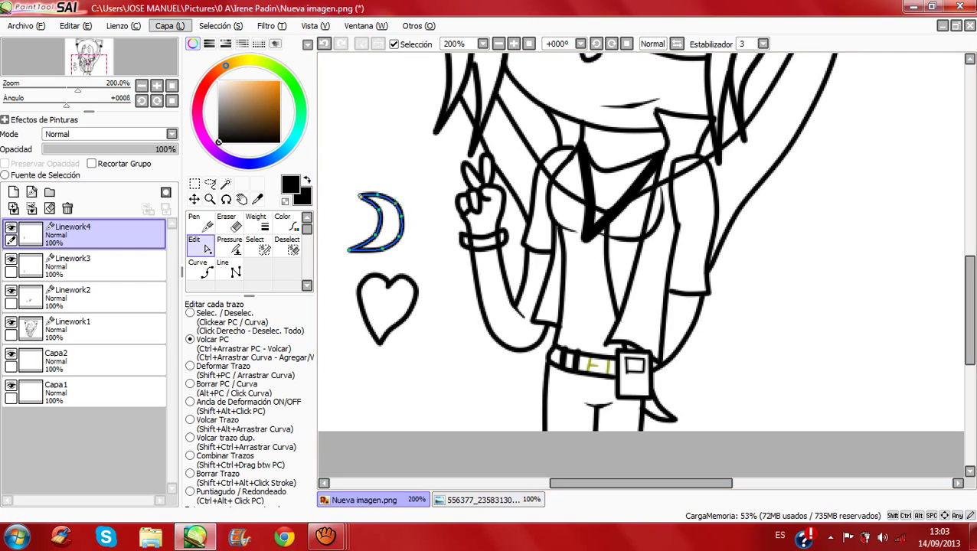
Step: Scale down the crescent moon to fit inside the heart and merge its layer down into Linework3
{"action": "left_click", "coordinate": [169, 26]}
{"action": "left_click", "coordinate": [197, 261]}
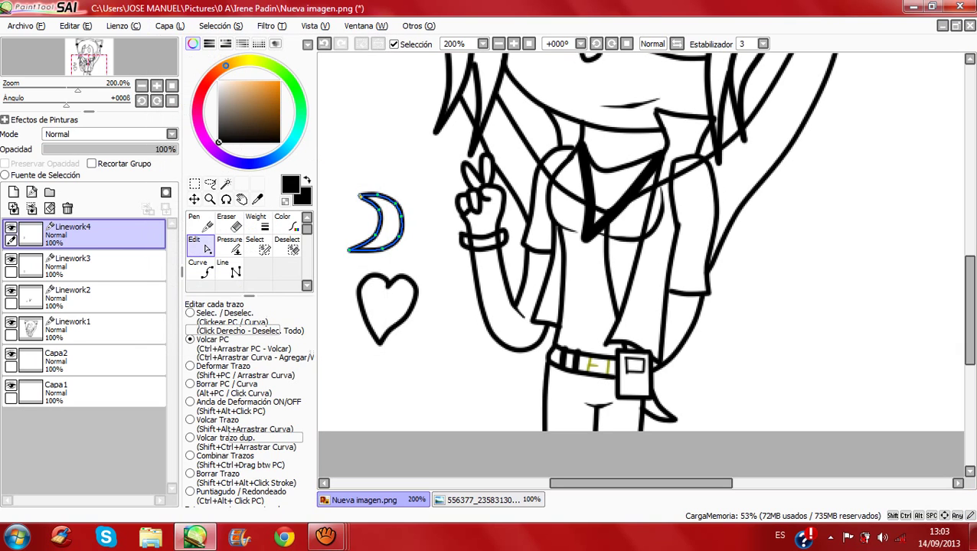
{"action": "key", "text": "ctrl+t"}
{"action": "left_click_drag", "start_coordinate": [407, 190], "coordinate": [386, 307]}
{"action": "mouse_move", "coordinate": [386, 306]}
{"action": "left_mouse_down"}
{"action": "mouse_move", "coordinate": [403, 307]}
{"action": "mouse_move", "coordinate": [403, 330]}
{"action": "mouse_move", "coordinate": [387, 307]}
{"action": "left_mouse_up"}
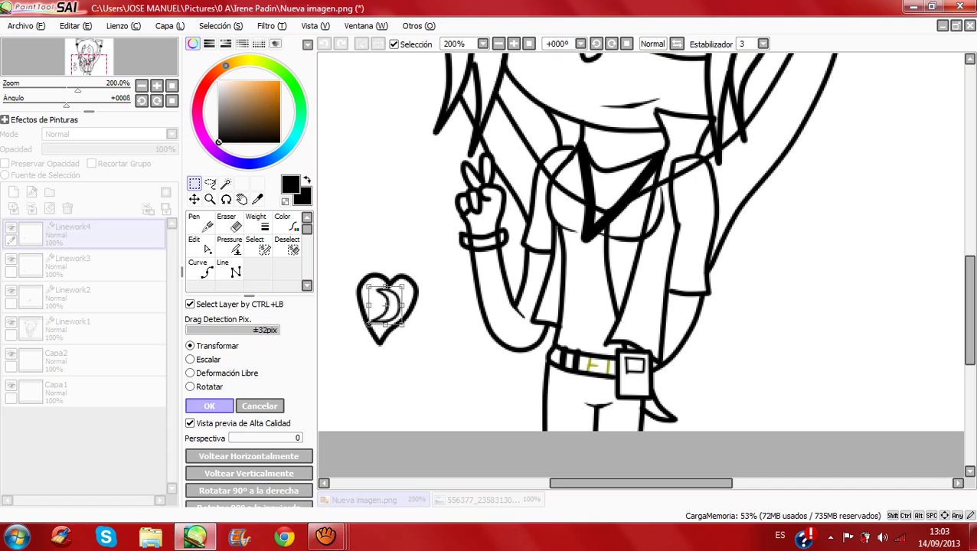
{"action": "left_click", "coordinate": [210, 405]}
{"action": "left_click", "coordinate": [31, 208]}
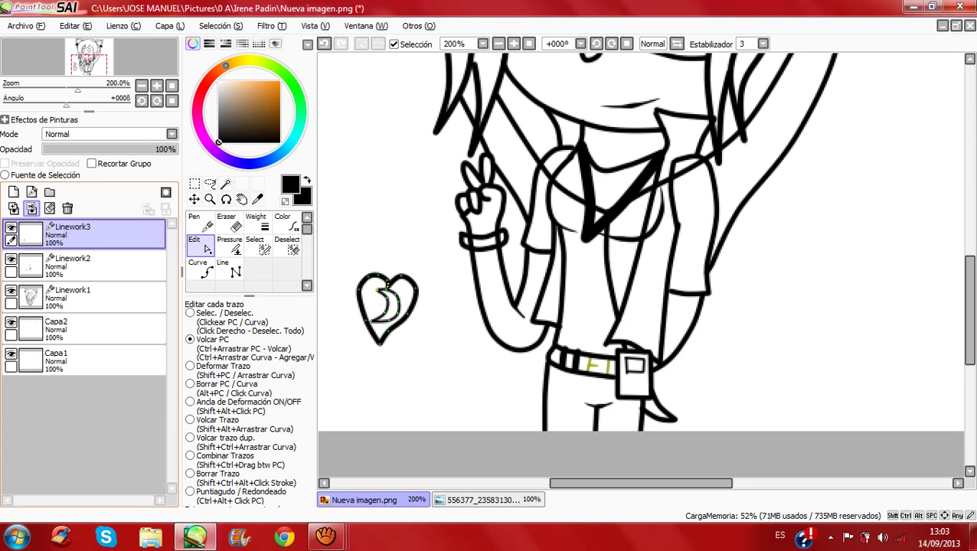
Step: Transform the heart with the moon, shrinking it and placing it as a pendant below the tip of the V on the chest
{"action": "left_click", "coordinate": [169, 25]}
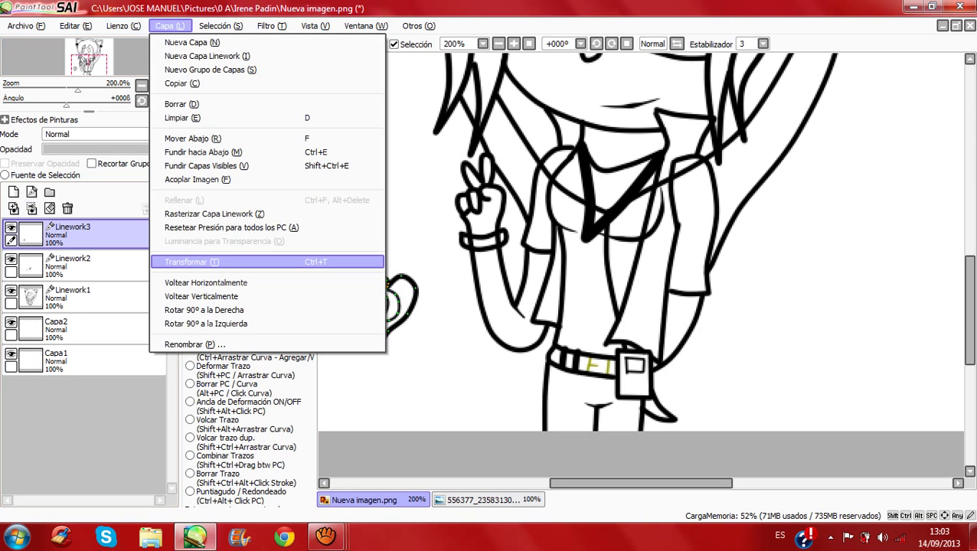
{"action": "left_click", "coordinate": [191, 261]}
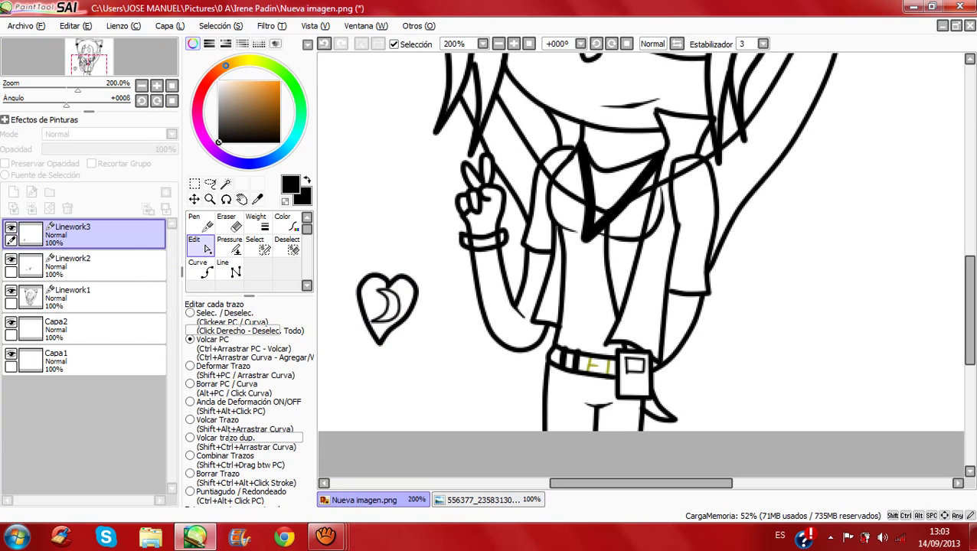
{"action": "left_click_drag", "start_coordinate": [422, 271], "coordinate": [585, 257]}
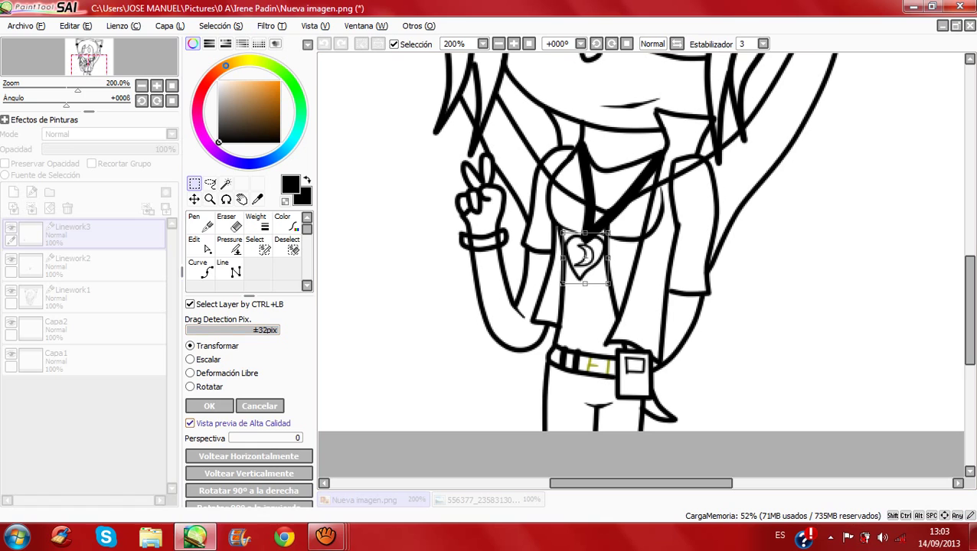
{"action": "key", "text": "Return"}
Step: Merge the heart pendant's layer, Linework3, down into Linework2
{"action": "left_click", "coordinate": [200, 243]}
{"action": "left_click", "coordinate": [92, 264]}
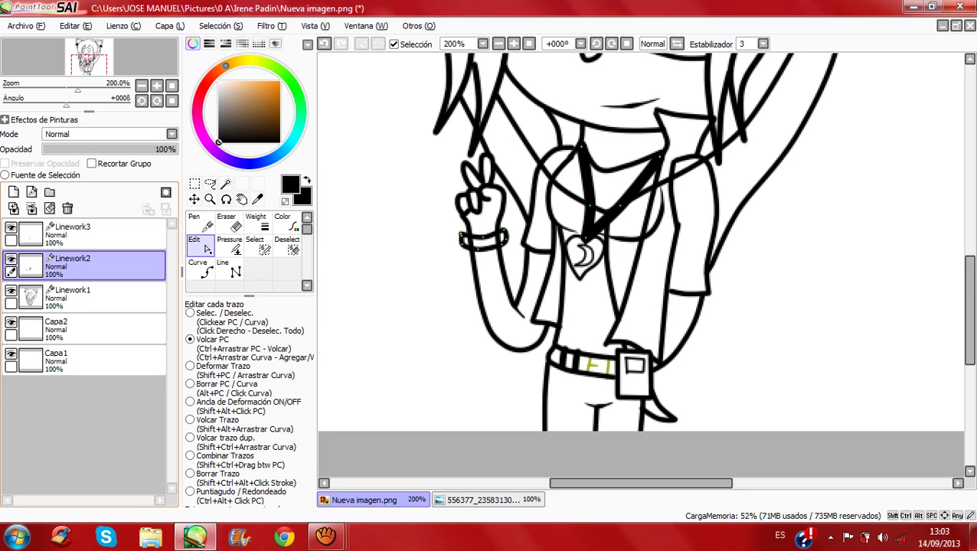
{"action": "left_click", "coordinate": [65, 235]}
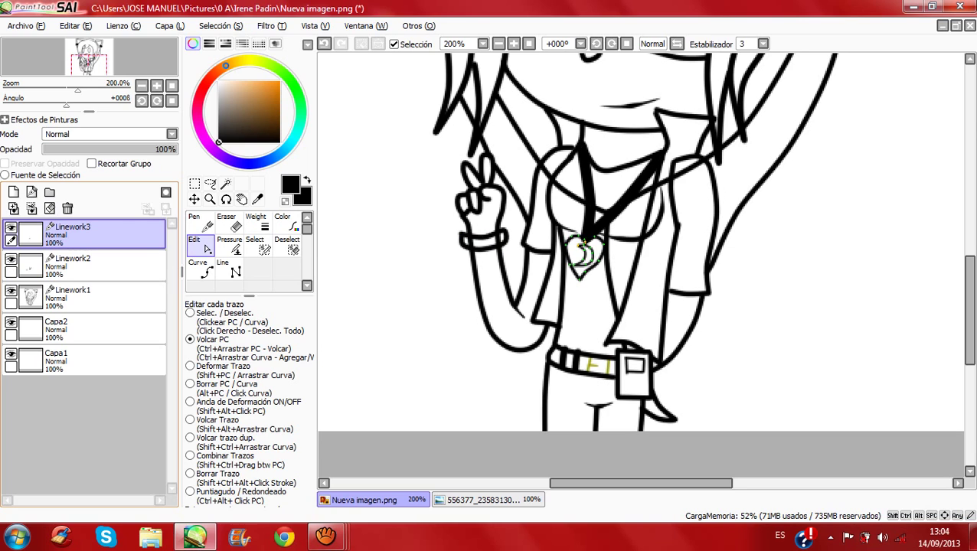
{"action": "left_click", "coordinate": [32, 208]}
{"action": "left_click", "coordinate": [84, 297]}
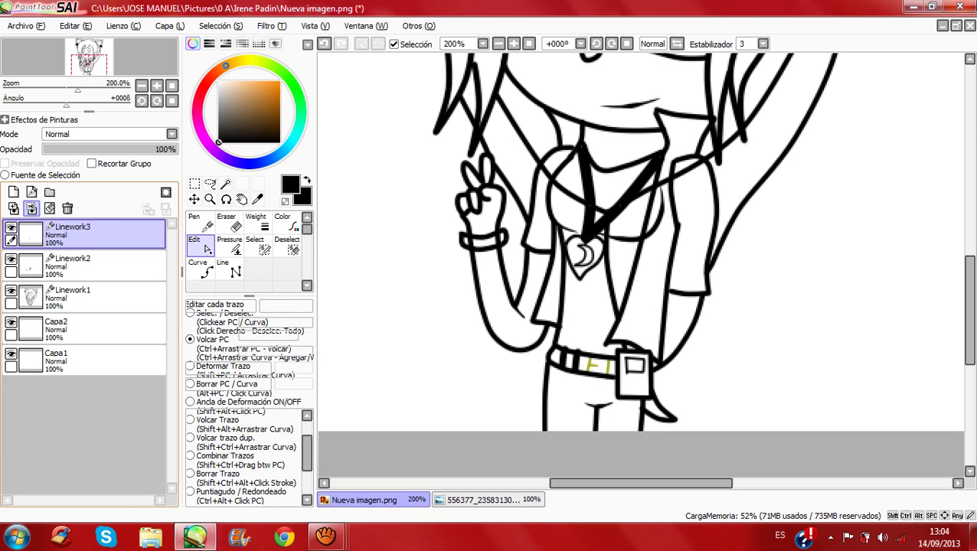
{"action": "left_click", "coordinate": [229, 223]}
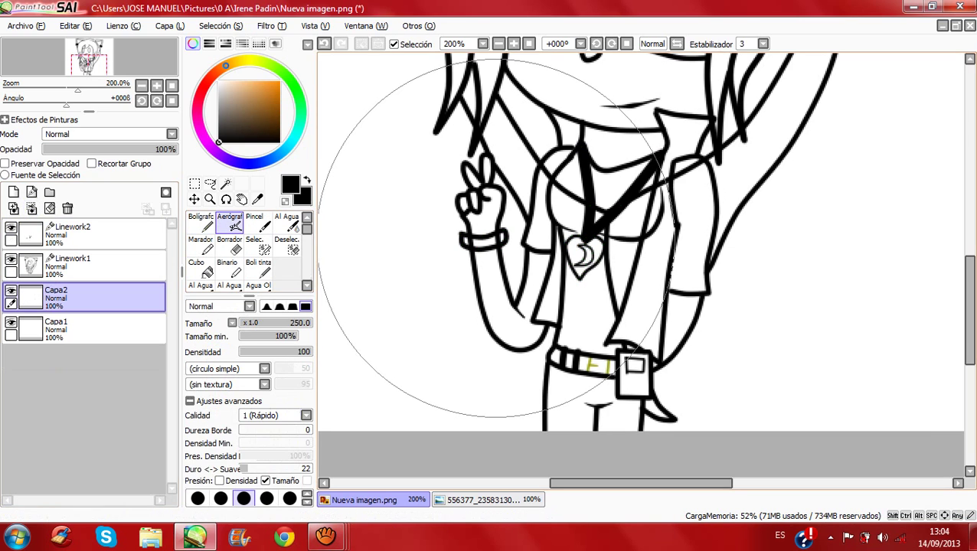
{"action": "left_click", "coordinate": [307, 494]}
{"action": "left_click", "coordinate": [307, 494]}
{"action": "left_click", "coordinate": [307, 494]}
{"action": "left_click", "coordinate": [307, 494]}
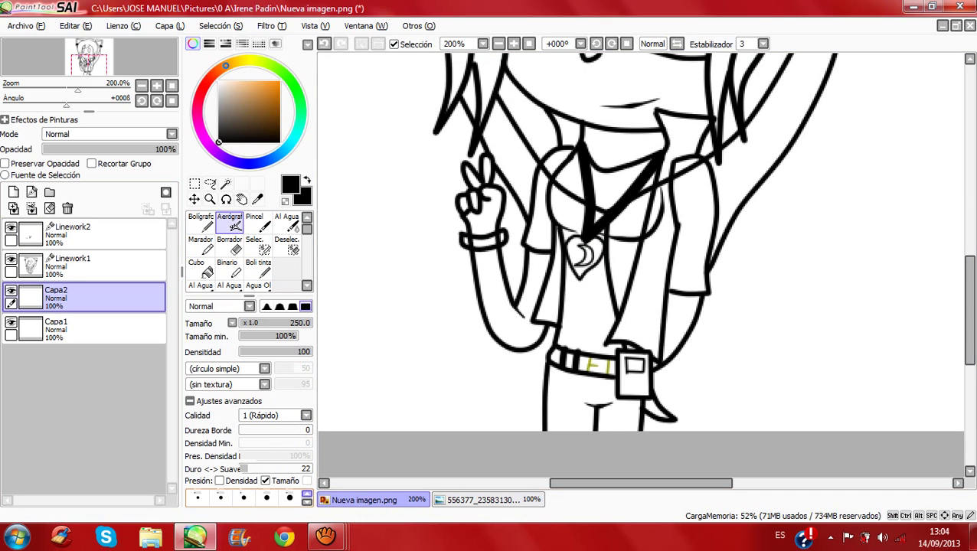
{"action": "left_click", "coordinate": [307, 494]}
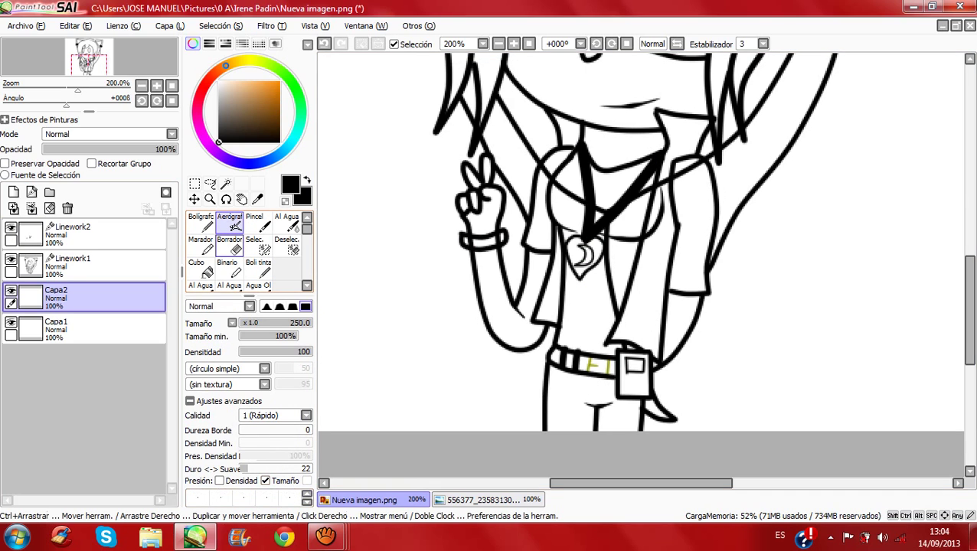
Step: Erase the arm lines crossing the wrist bracelet on the Linework1 layer with a size 4 eraser
{"action": "left_click", "coordinate": [229, 245]}
{"action": "scroll", "coordinate": [245, 459], "scroll_direction": "up", "scroll_amount": 3}
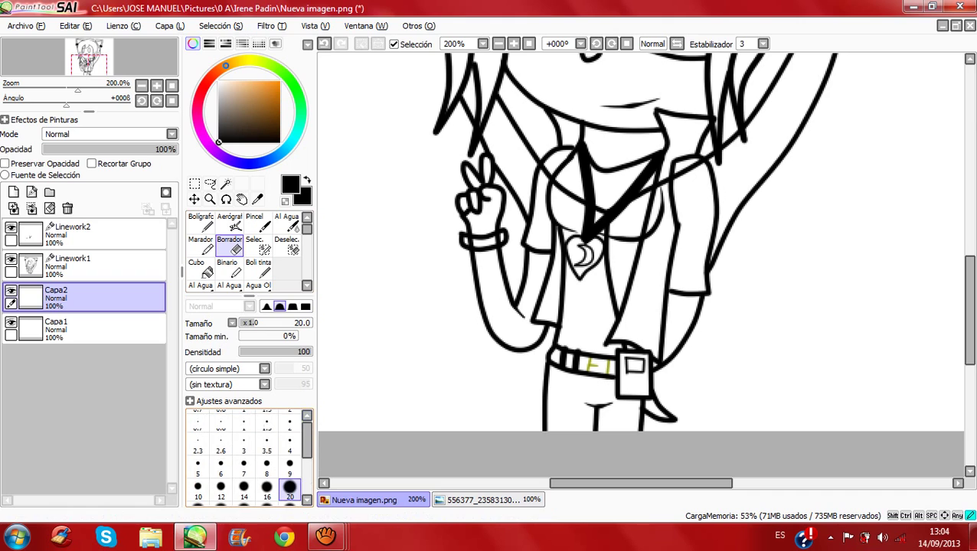
{"action": "scroll", "coordinate": [289, 440], "scroll_direction": "up", "scroll_amount": 1}
{"action": "left_click", "coordinate": [289, 421]}
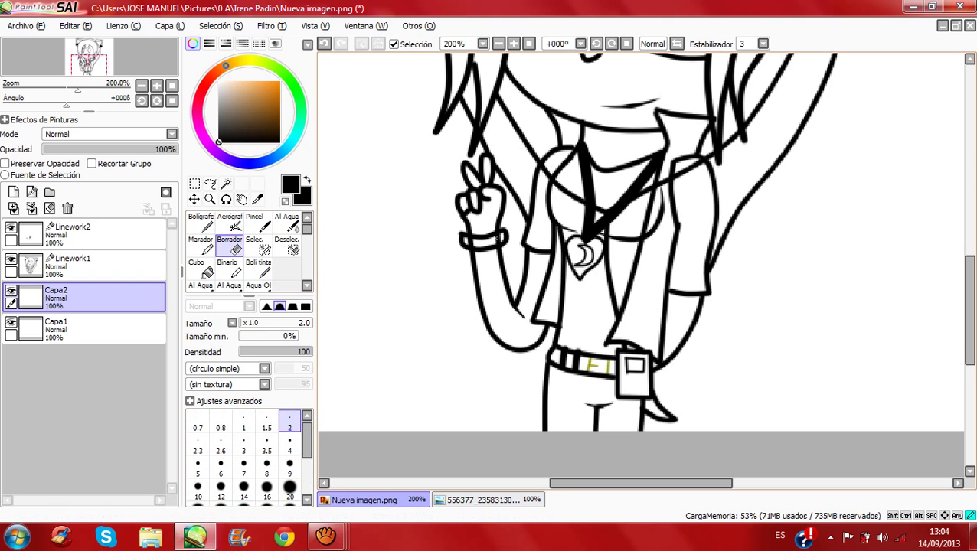
{"action": "left_click", "coordinate": [99, 265]}
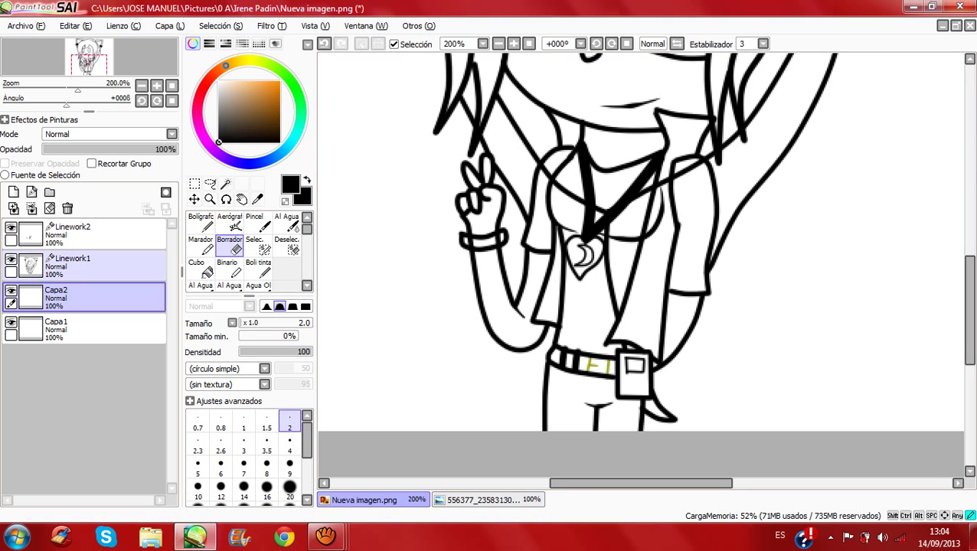
{"action": "key", "text": "e"}
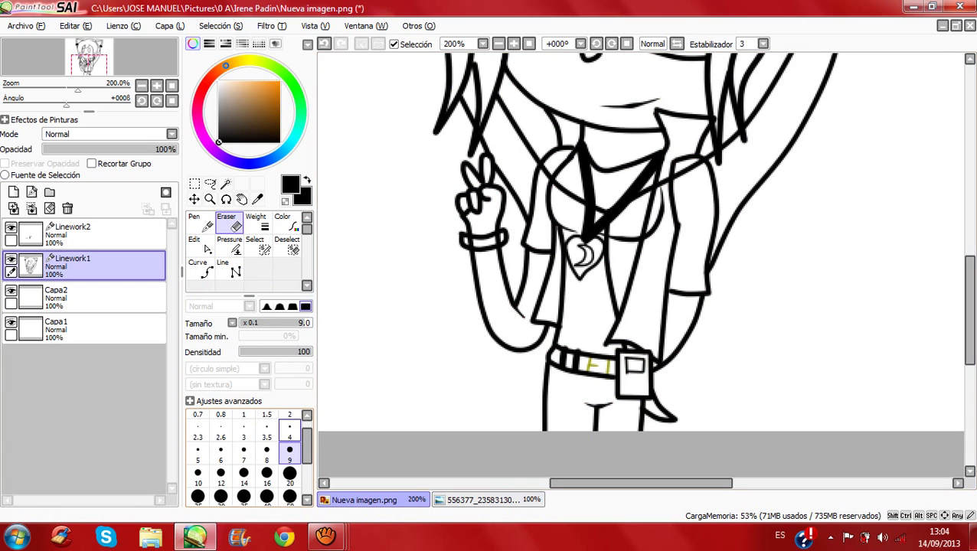
{"action": "left_click", "coordinate": [290, 433]}
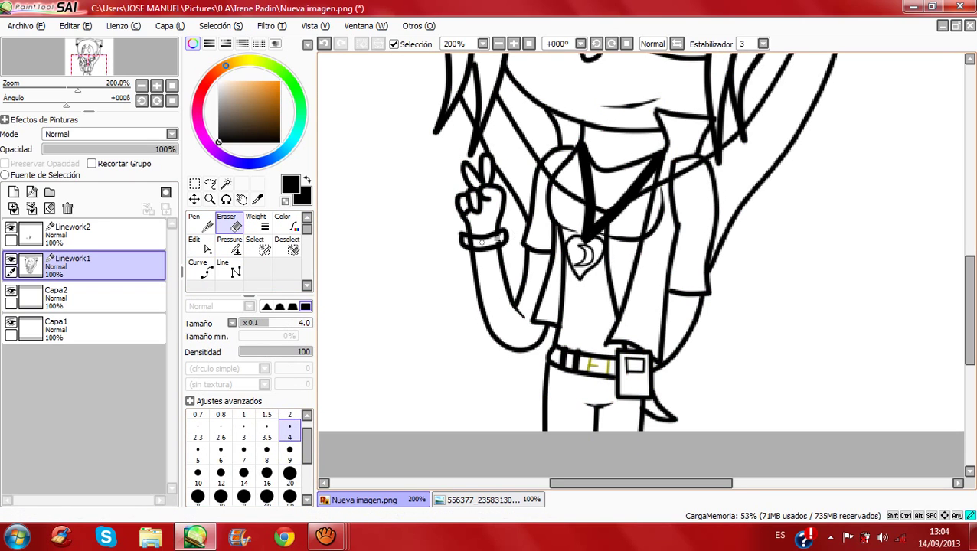
{"action": "left_click_drag", "start_coordinate": [480, 242], "coordinate": [468, 241]}
{"action": "key", "text": "ctrl+z"}
Step: Merge the Linework2 layer down into Linework1
{"action": "left_click", "coordinate": [77, 234]}
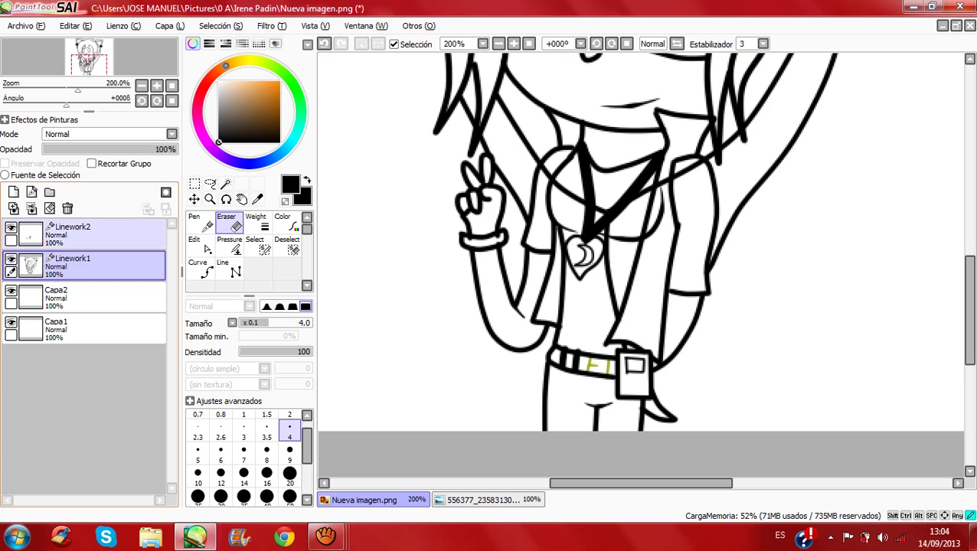
{"action": "left_click", "coordinate": [31, 208]}
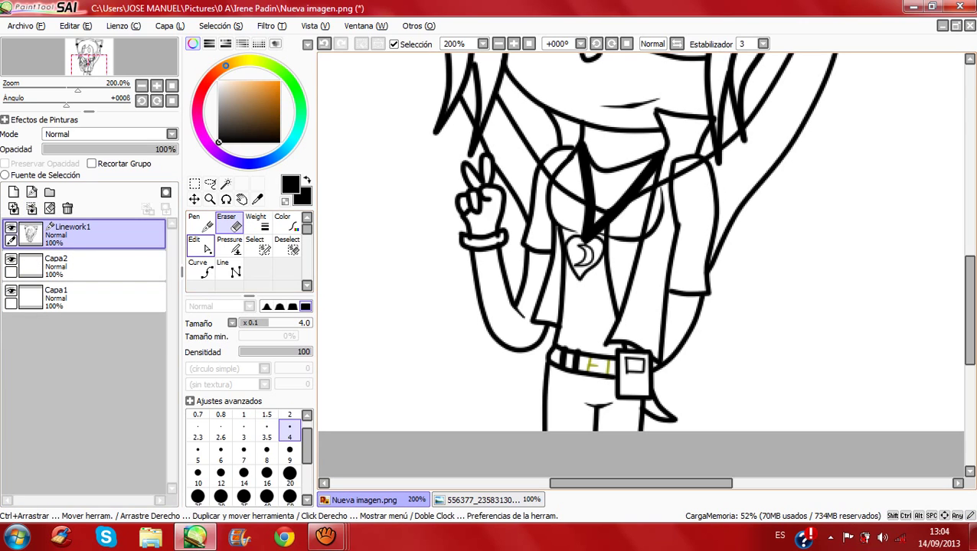
{"action": "left_click", "coordinate": [201, 245]}
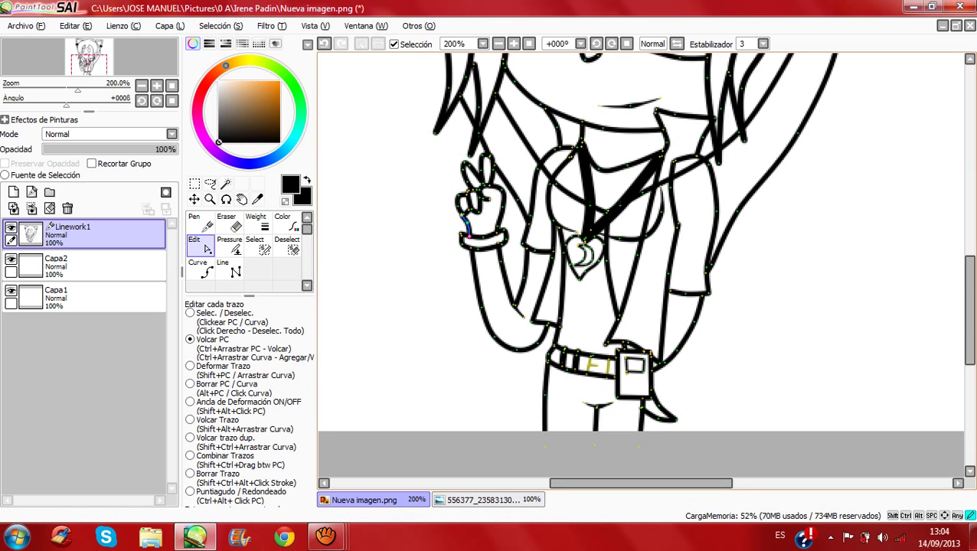
Step: Select the hair and outer ear areas, the long locks behind the neck and the tail tip by the belt with the Magic Wand
{"action": "left_click", "coordinate": [225, 184]}
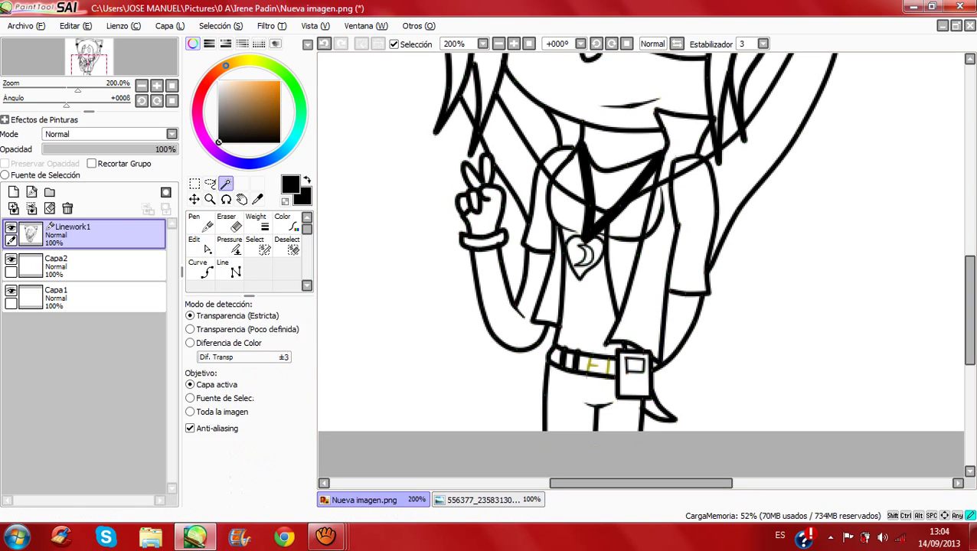
{"action": "left_click", "coordinate": [532, 120]}
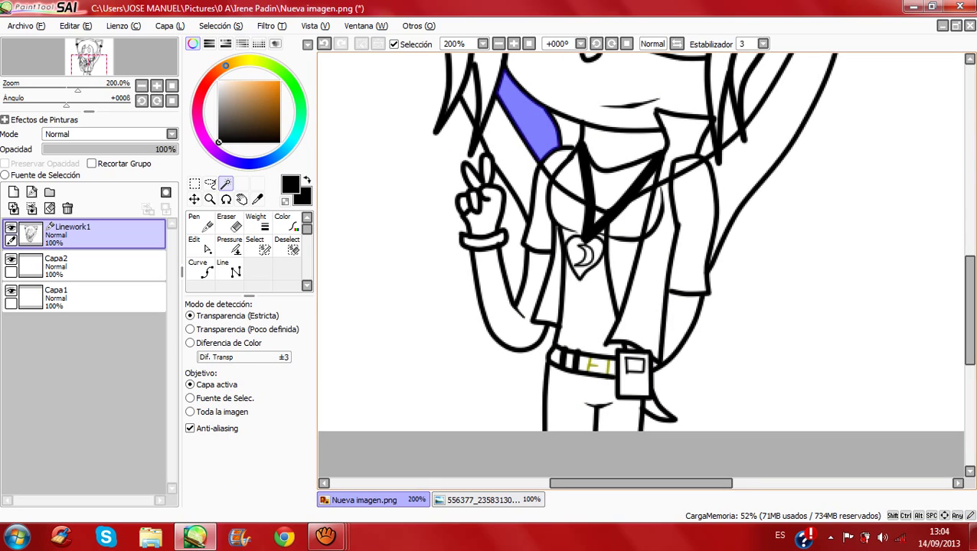
{"action": "left_click", "coordinate": [506, 173]}
{"action": "left_click", "coordinate": [653, 405]}
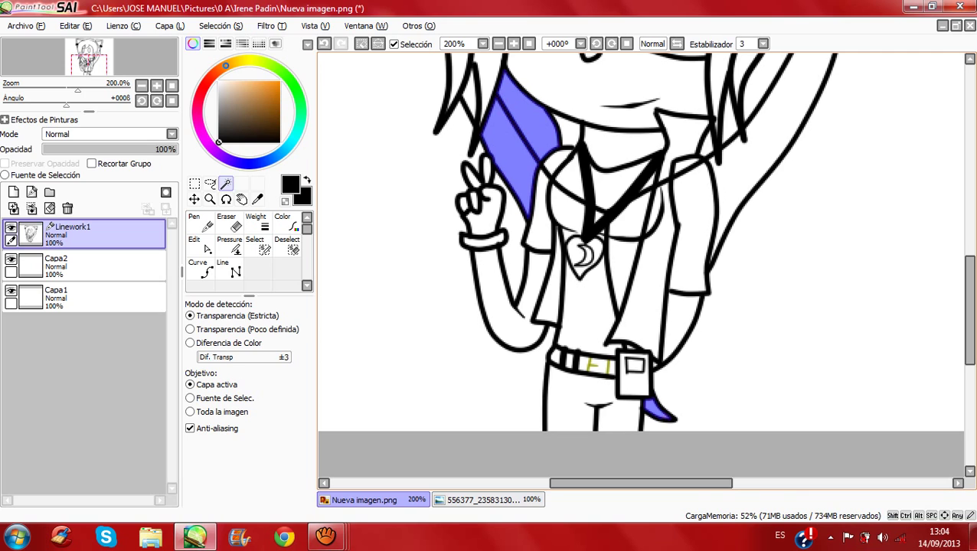
{"action": "left_click", "coordinate": [754, 157]}
{"action": "left_click", "coordinate": [730, 122]}
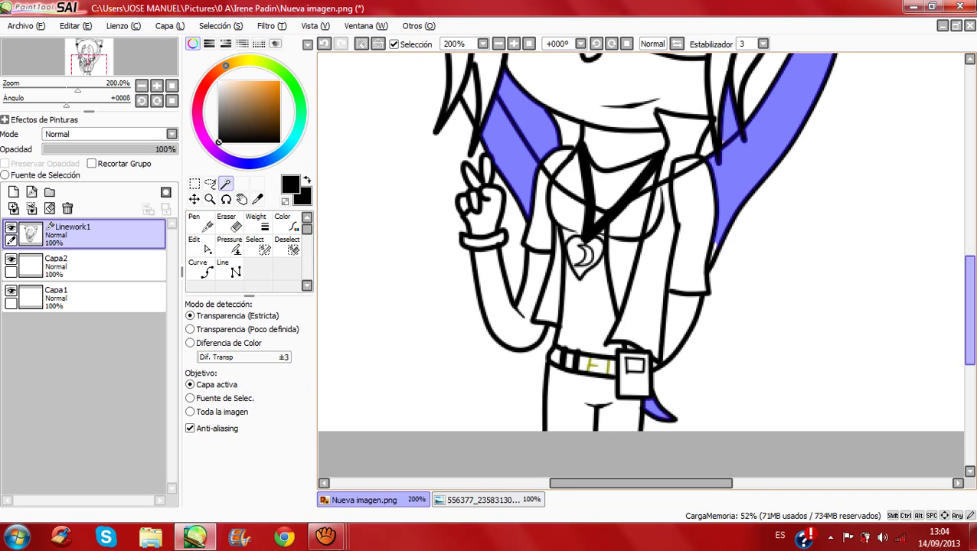
{"action": "left_click_drag", "start_coordinate": [970, 310], "coordinate": [970, 239]}
{"action": "left_click", "coordinate": [824, 250]}
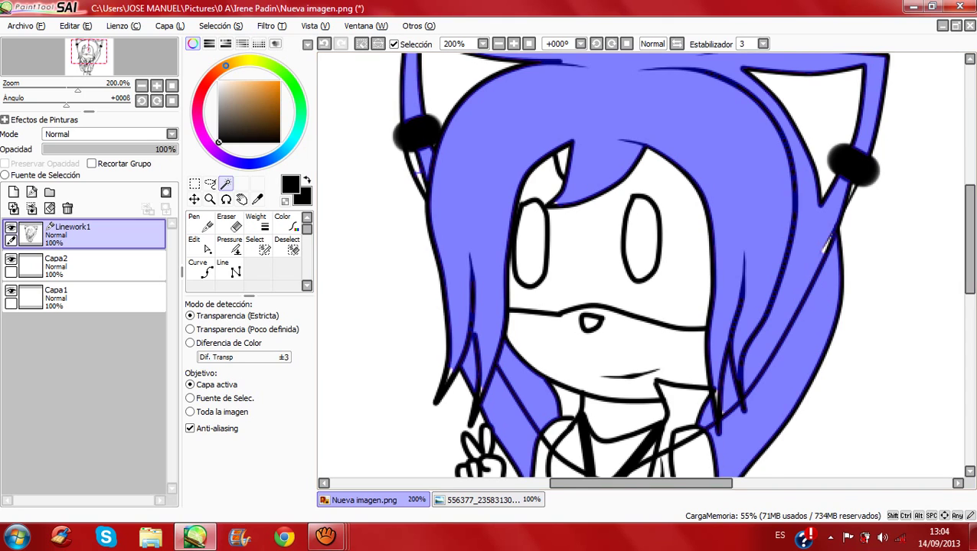
Step: Add the missed gaps below both black ear bands to the selection, using the Select brush at sizes 20 and 9
{"action": "scroll", "coordinate": [641, 264], "scroll_direction": "up", "scroll_amount": 3}
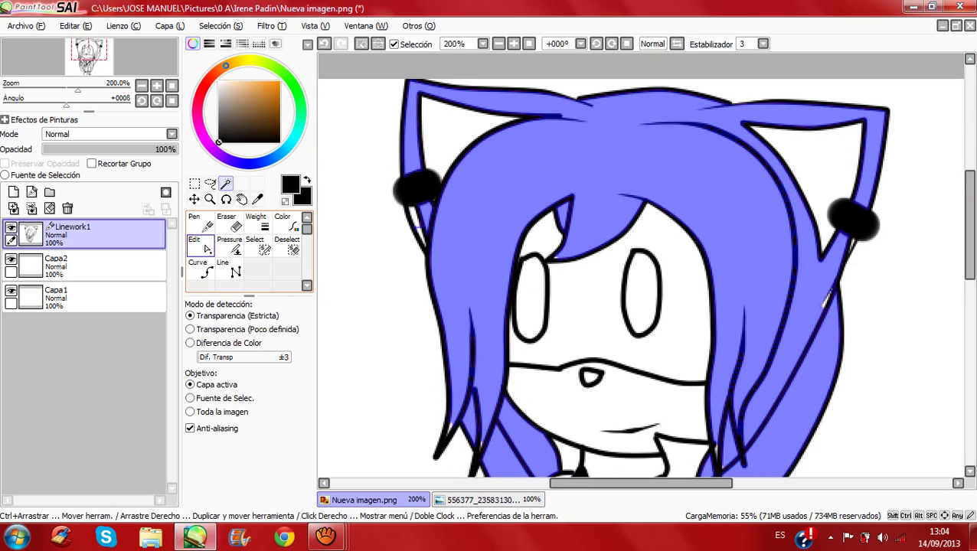
{"action": "left_click", "coordinate": [255, 245]}
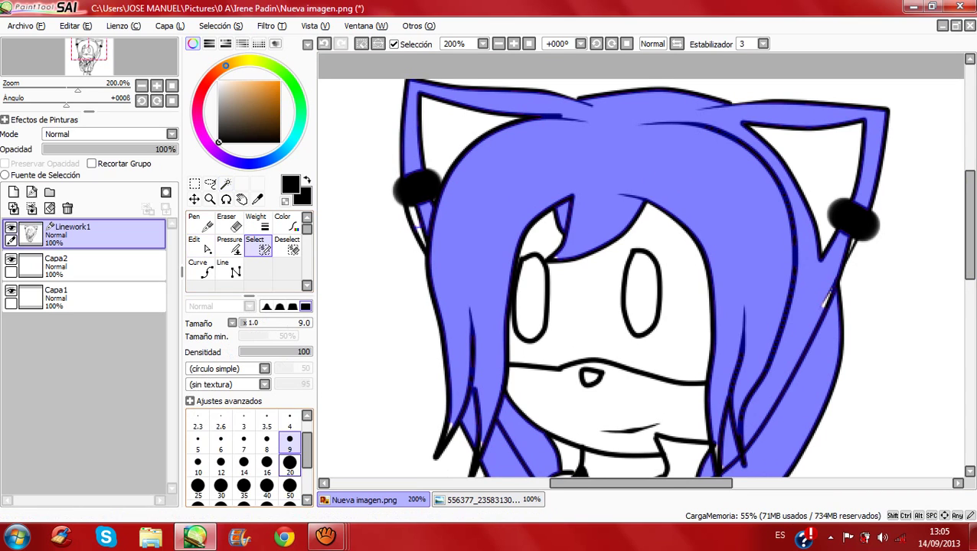
{"action": "left_click", "coordinate": [289, 463]}
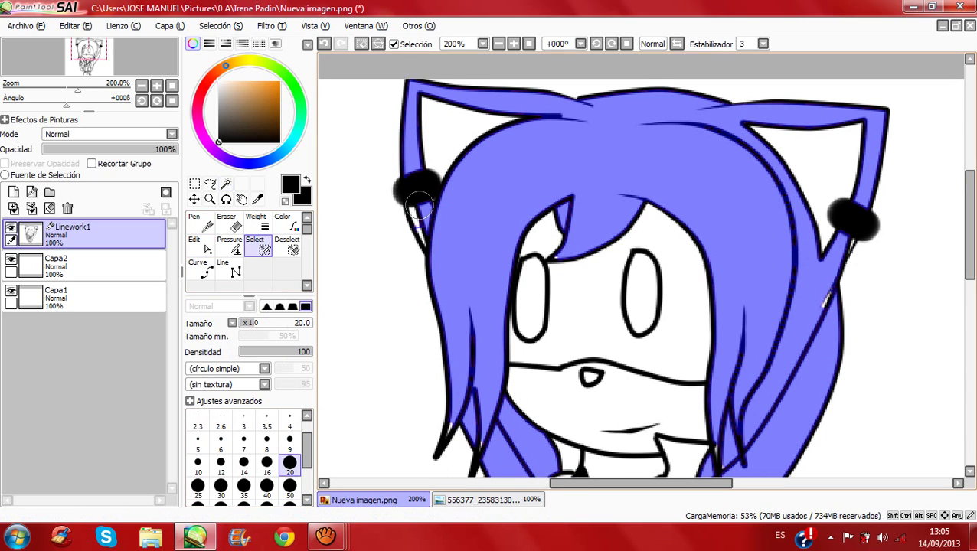
{"action": "left_click_drag", "start_coordinate": [419, 205], "coordinate": [434, 239]}
{"action": "left_click", "coordinate": [289, 440]}
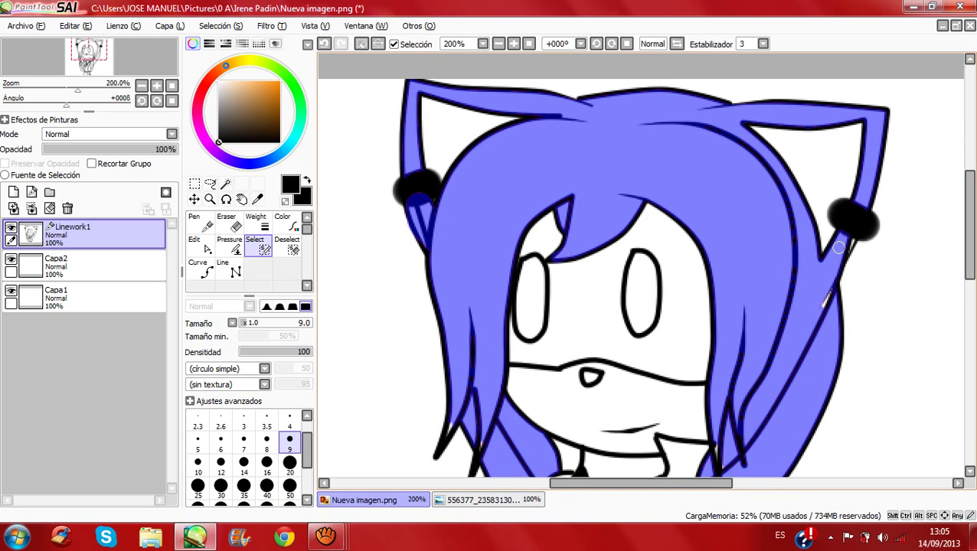
{"action": "left_click_drag", "start_coordinate": [838, 246], "coordinate": [821, 305]}
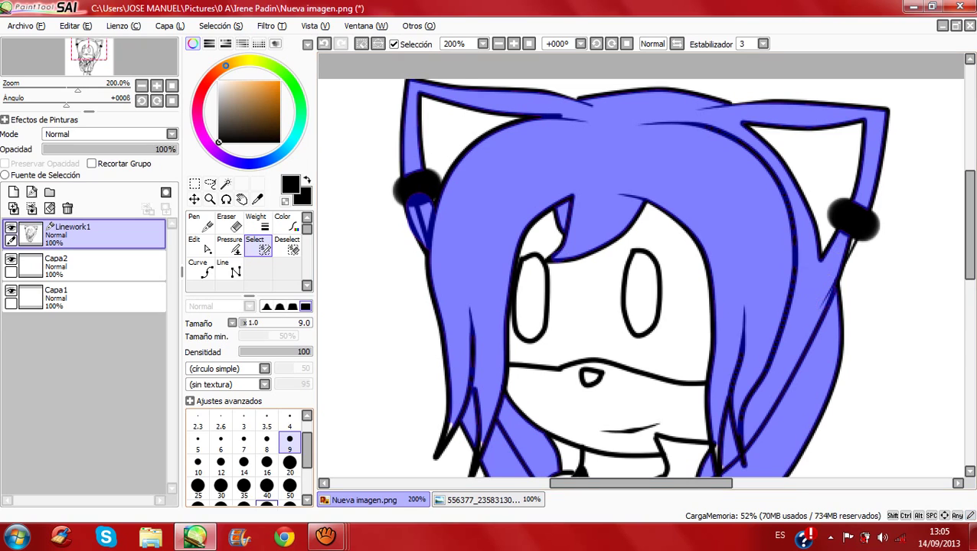
Step: Brush the inner strand lines and pointed lock tips on both sides of the hair into the selection at sizes 20, 9 and 4
{"action": "left_click", "coordinate": [289, 462]}
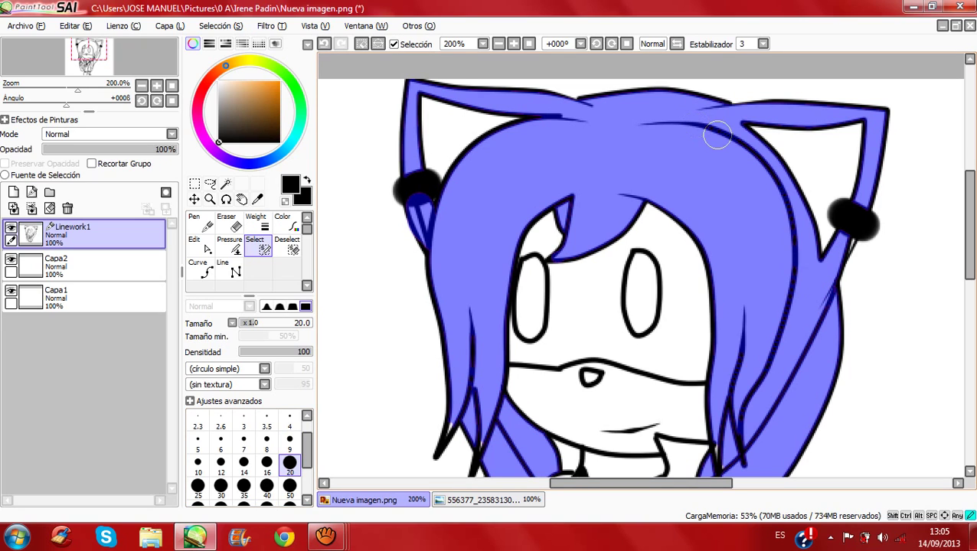
{"action": "mouse_move", "coordinate": [738, 146]}
{"action": "left_mouse_down"}
{"action": "mouse_move", "coordinate": [774, 185]}
{"action": "mouse_move", "coordinate": [795, 270]}
{"action": "mouse_move", "coordinate": [736, 458]}
{"action": "mouse_move", "coordinate": [744, 320]}
{"action": "left_mouse_up"}
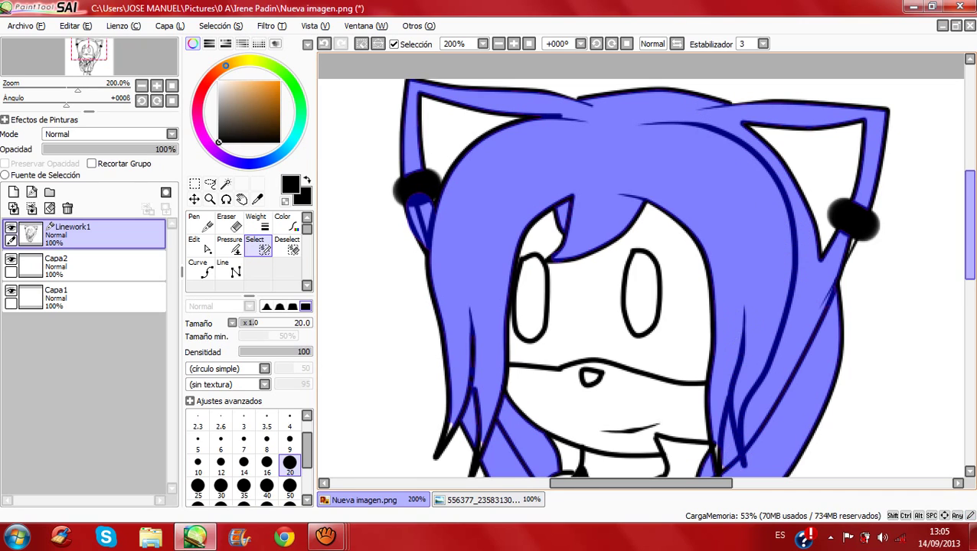
{"action": "left_click_drag", "start_coordinate": [970, 225], "coordinate": [970, 252]}
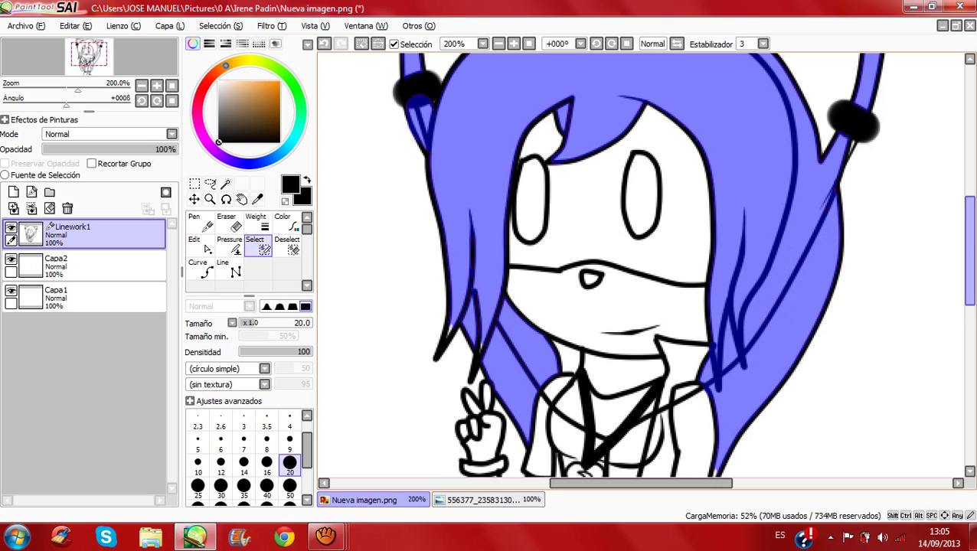
{"action": "scroll", "coordinate": [797, 261], "scroll_direction": "down", "scroll_amount": 2}
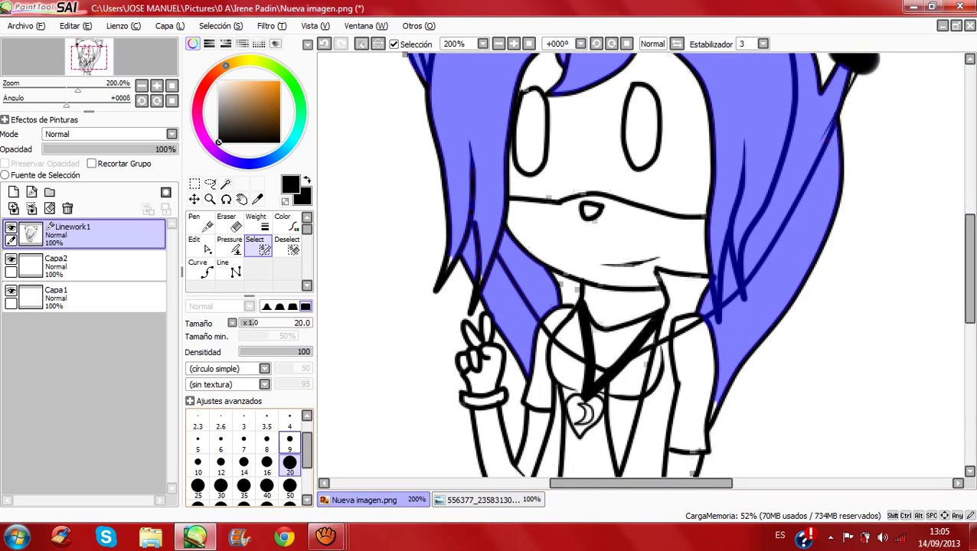
{"action": "key", "text": "bracketleft"}
{"action": "key", "text": "bracketleft"}
{"action": "key", "text": "bracketleft"}
{"action": "key", "text": "bracketleft"}
{"action": "key", "text": "bracketleft"}
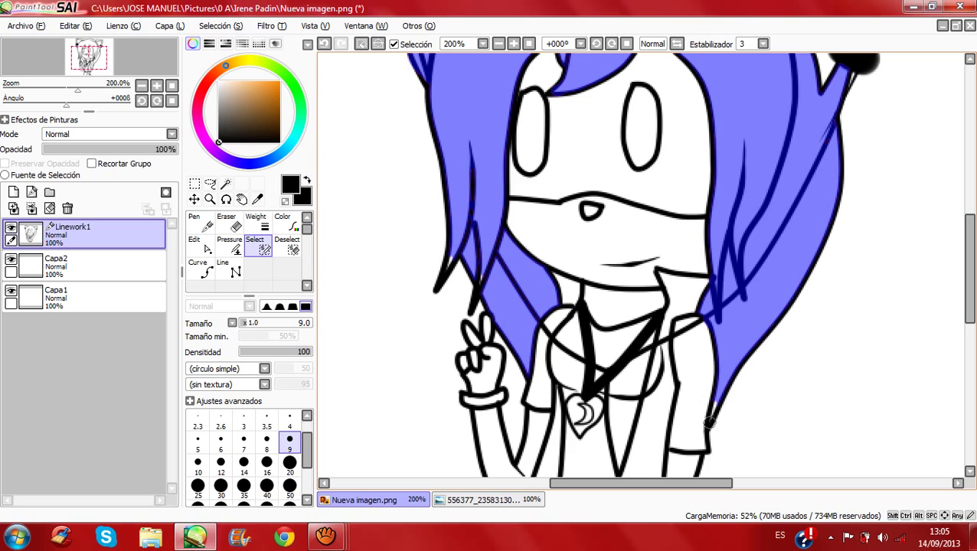
{"action": "key", "text": "bracketleft"}
{"action": "key", "text": "bracketleft"}
{"action": "key", "text": "bracketleft"}
{"action": "key", "text": "bracketleft"}
{"action": "key", "text": "bracketleft"}
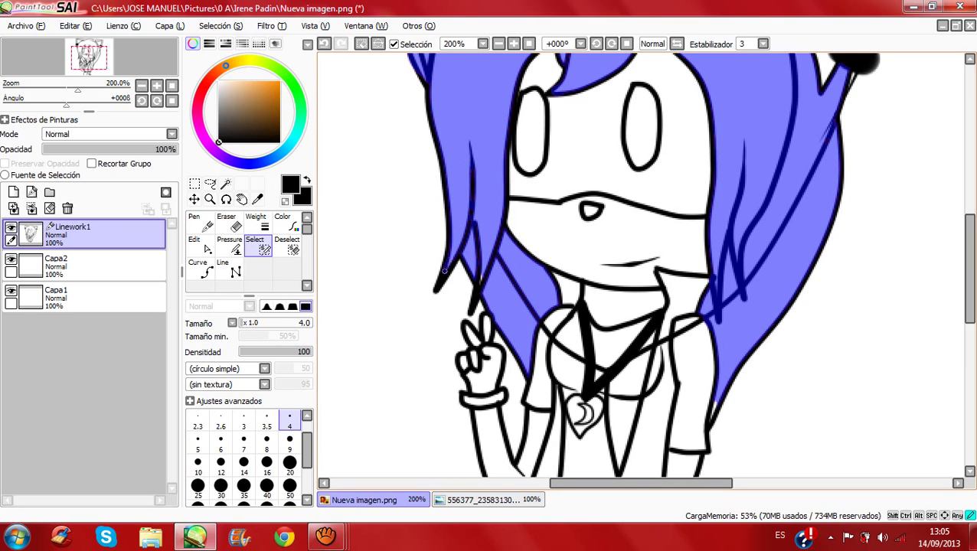
{"action": "left_click", "coordinate": [290, 440]}
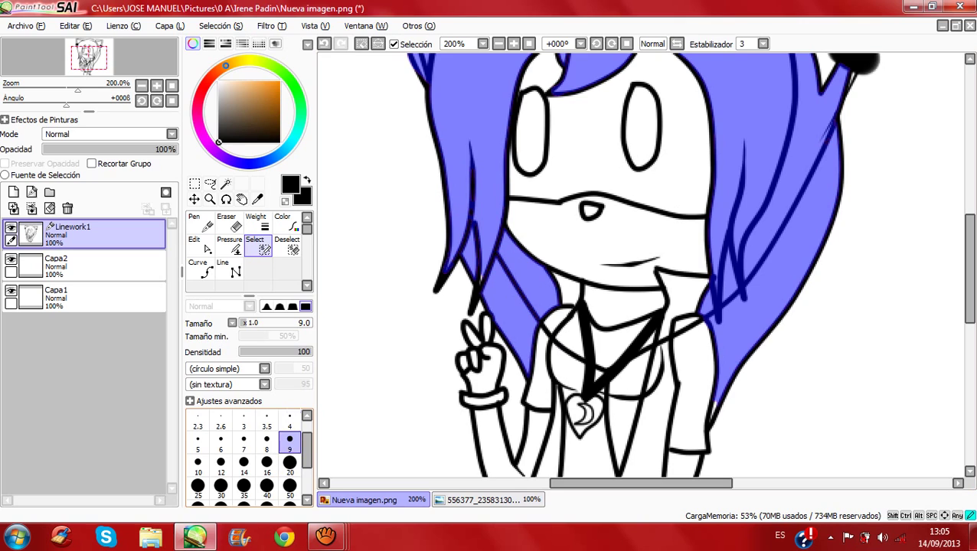
{"action": "mouse_move", "coordinate": [472, 159]}
{"action": "left_mouse_down"}
{"action": "mouse_move", "coordinate": [463, 232]}
{"action": "mouse_move", "coordinate": [473, 221]}
{"action": "mouse_move", "coordinate": [480, 293]}
{"action": "left_mouse_up"}
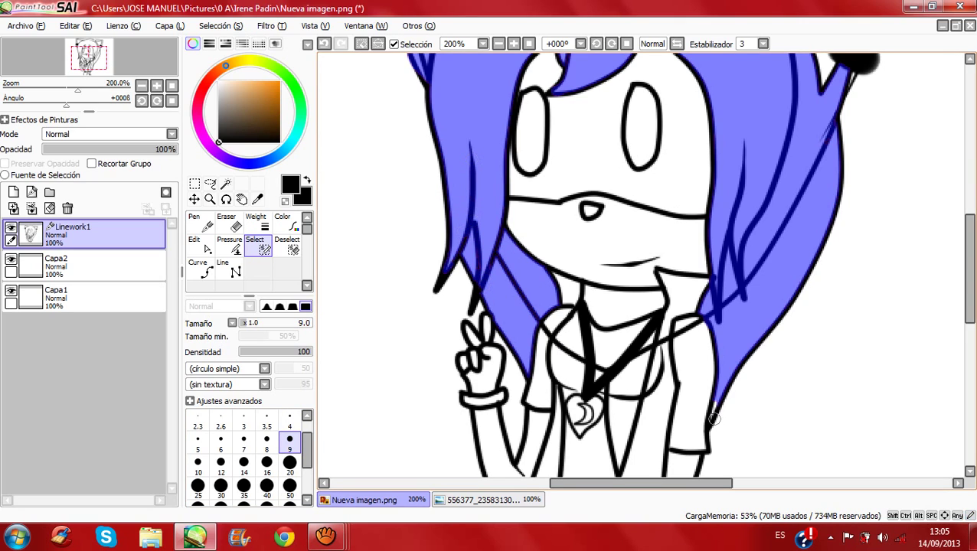
{"action": "left_click_drag", "start_coordinate": [709, 417], "coordinate": [717, 398]}
{"action": "scroll", "coordinate": [717, 398], "scroll_direction": "up", "scroll_amount": 3}
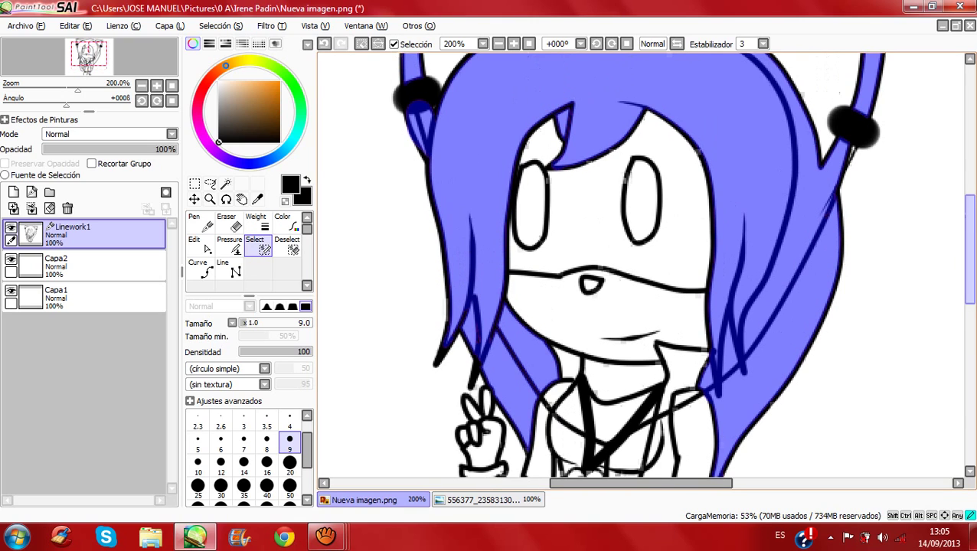
{"action": "scroll", "coordinate": [640, 264], "scroll_direction": "up", "scroll_amount": 3}
{"action": "scroll", "coordinate": [639, 264], "scroll_direction": "down", "scroll_amount": 7}
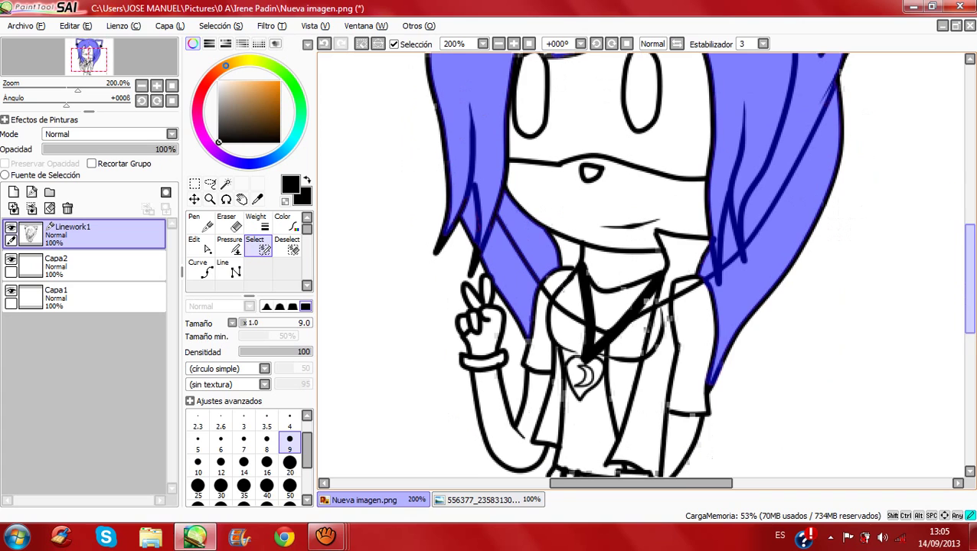
{"action": "scroll", "coordinate": [641, 264], "scroll_direction": "down", "scroll_amount": 3}
{"action": "scroll", "coordinate": [640, 264], "scroll_direction": "up", "scroll_amount": 6}
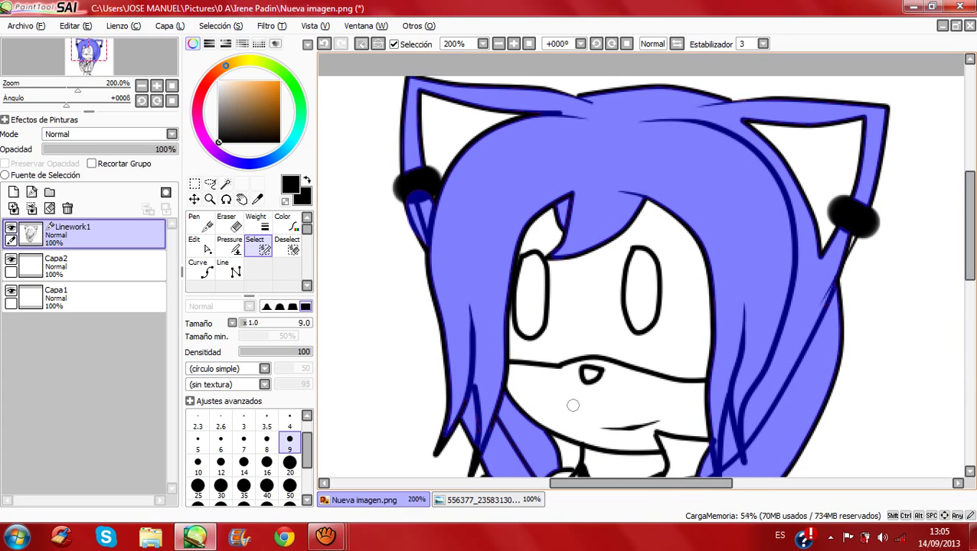
Step: Sample the brown hair colour from the coloured reference image and return to the drawing Nueva imagen.png
{"action": "left_click", "coordinate": [488, 500]}
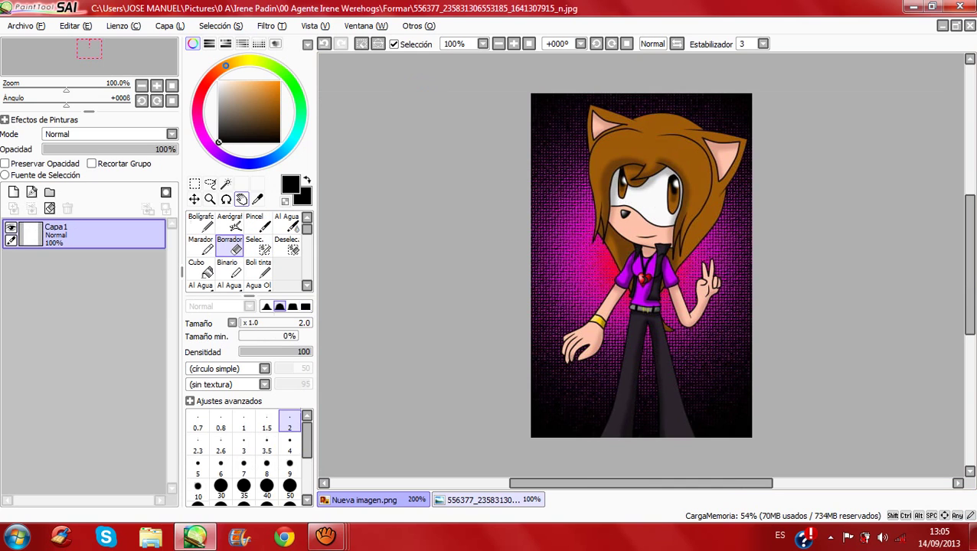
{"action": "right_click", "coordinate": [658, 143]}
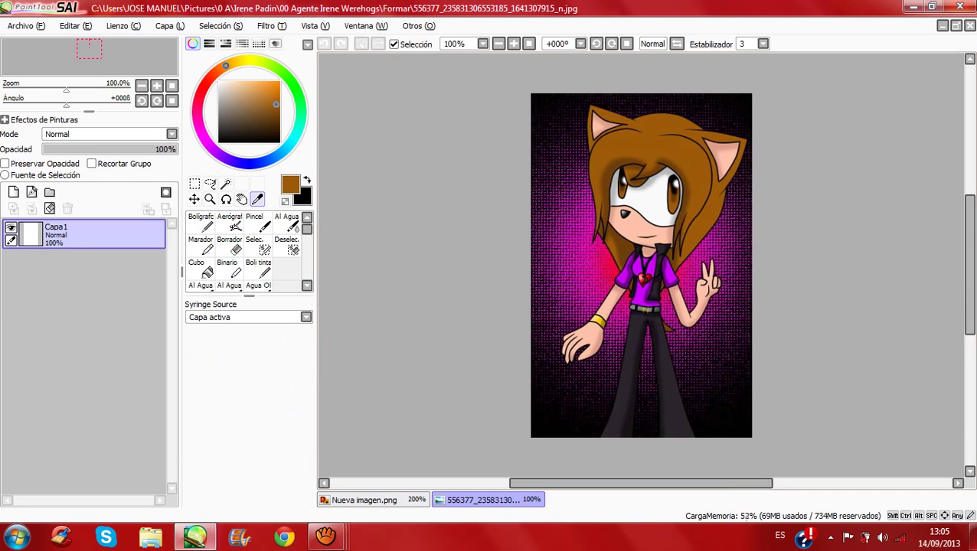
{"action": "left_click", "coordinate": [373, 500]}
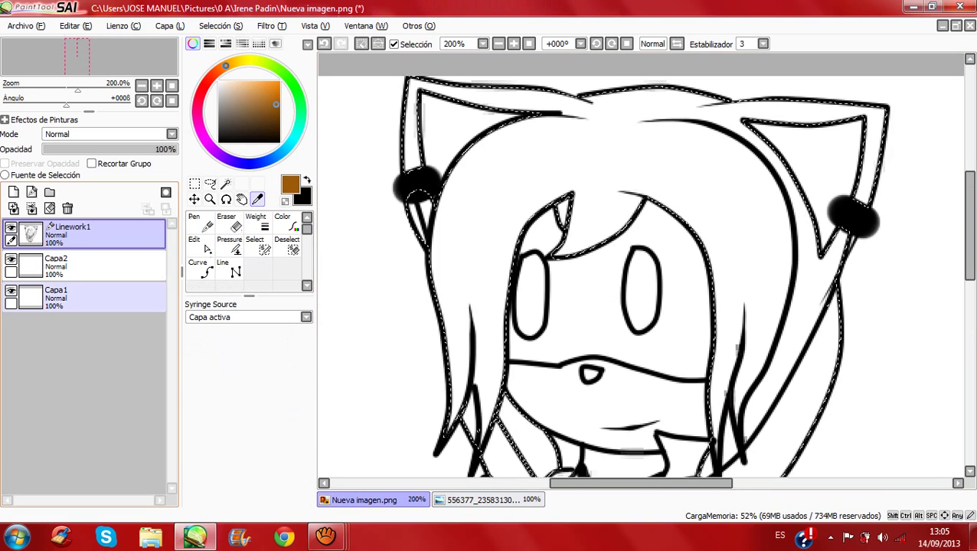
Step: Choose the Bucket tool (Cubo) and make Capa1 the active layer for filling the hair selection
{"action": "left_click", "coordinate": [77, 264]}
{"action": "left_click", "coordinate": [200, 268]}
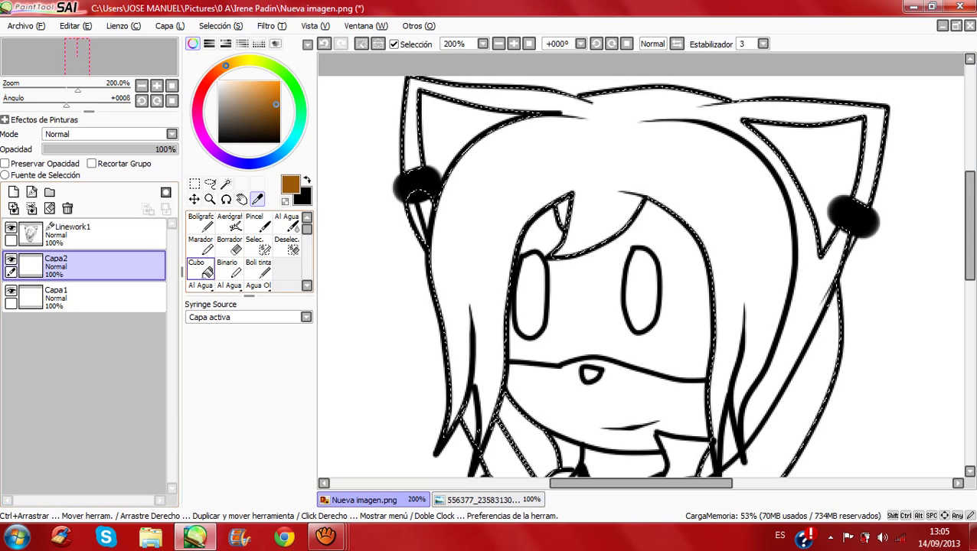
{"action": "left_click", "coordinate": [200, 268]}
{"action": "left_click", "coordinate": [85, 297]}
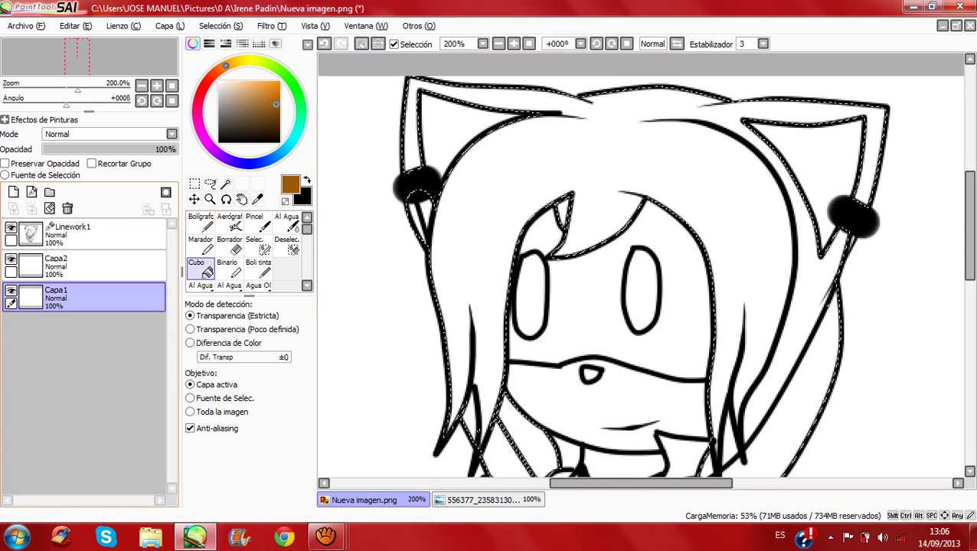
Step: Create a new layer above Capa1 and fill the selected hair and outer ears with brown
{"action": "left_click", "coordinate": [13, 192]}
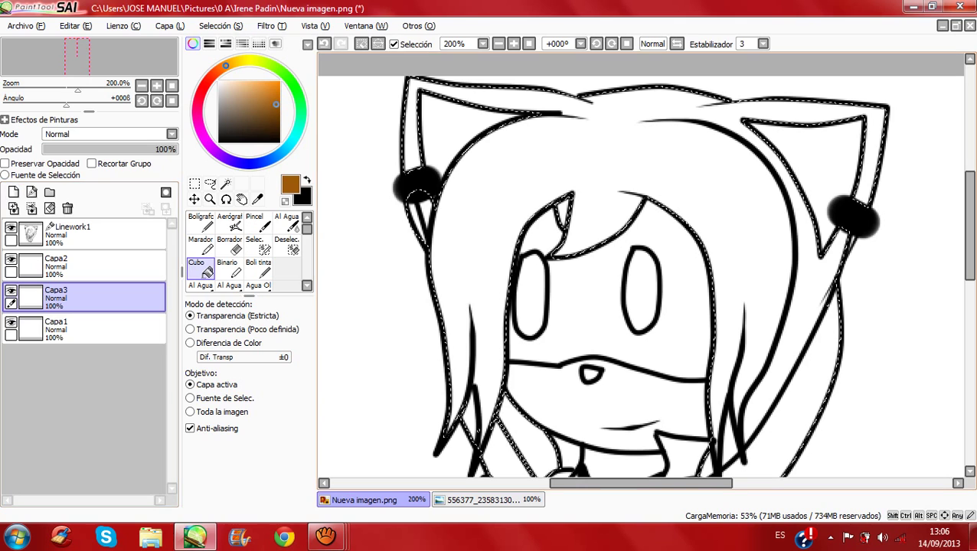
{"action": "left_click", "coordinate": [571, 157]}
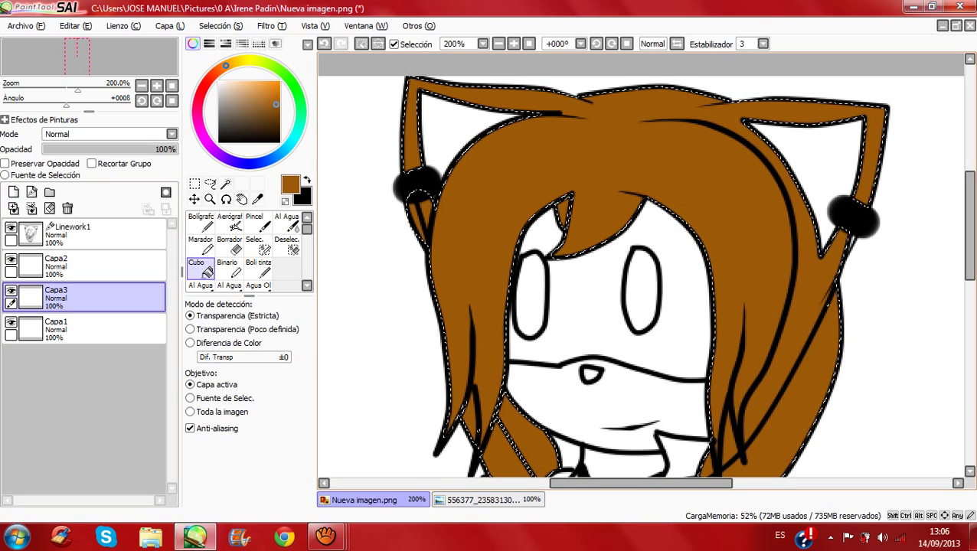
{"action": "scroll", "coordinate": [639, 264], "scroll_direction": "down", "scroll_amount": 3}
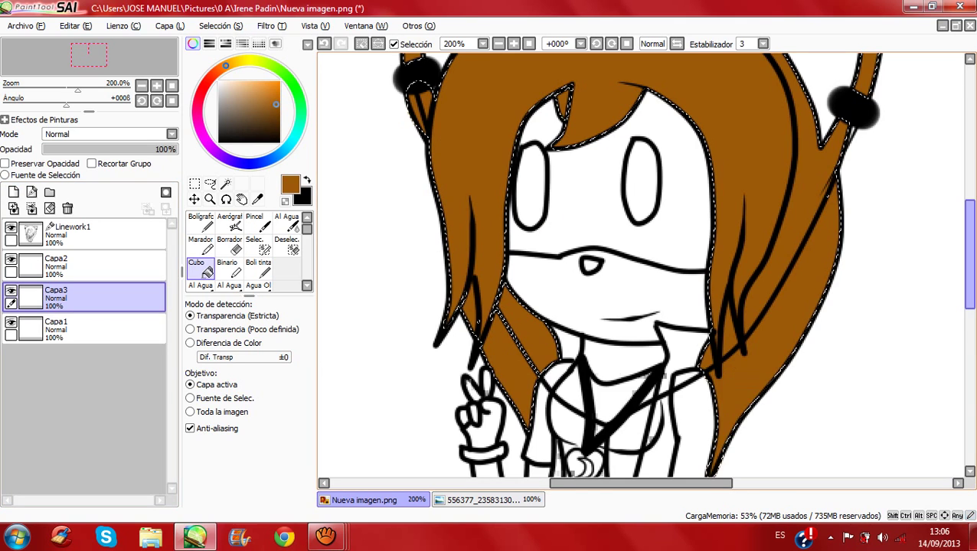
{"action": "scroll", "coordinate": [641, 264], "scroll_direction": "down", "scroll_amount": 7}
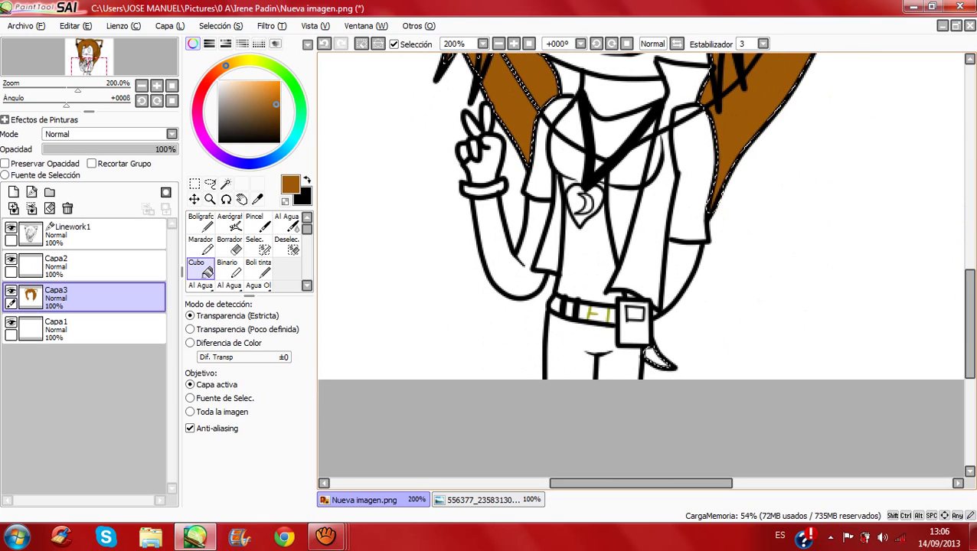
{"action": "scroll", "coordinate": [641, 264], "scroll_direction": "up", "scroll_amount": 9}
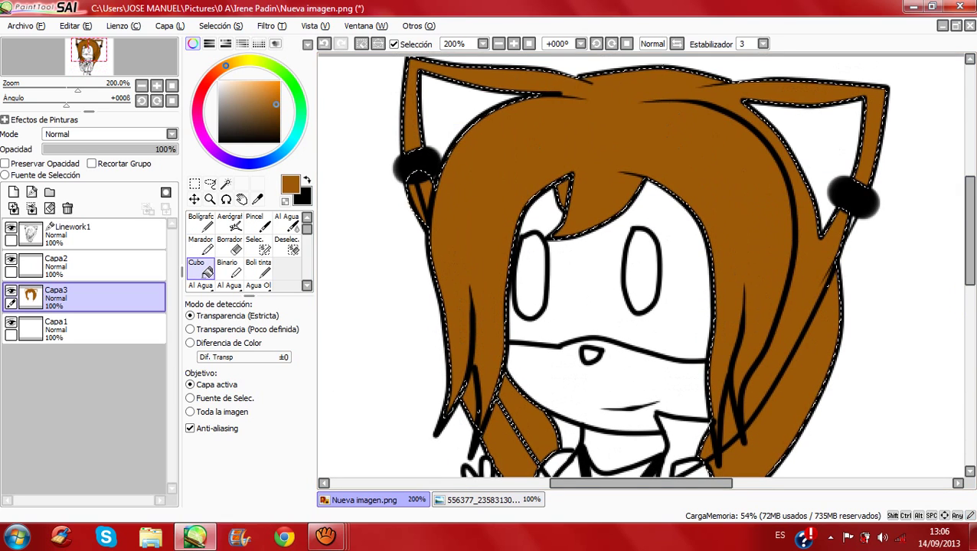
Step: Sample the dark brown hair shadow colour from the reference image and return to Nueva imagen.png
{"action": "left_click", "coordinate": [487, 500]}
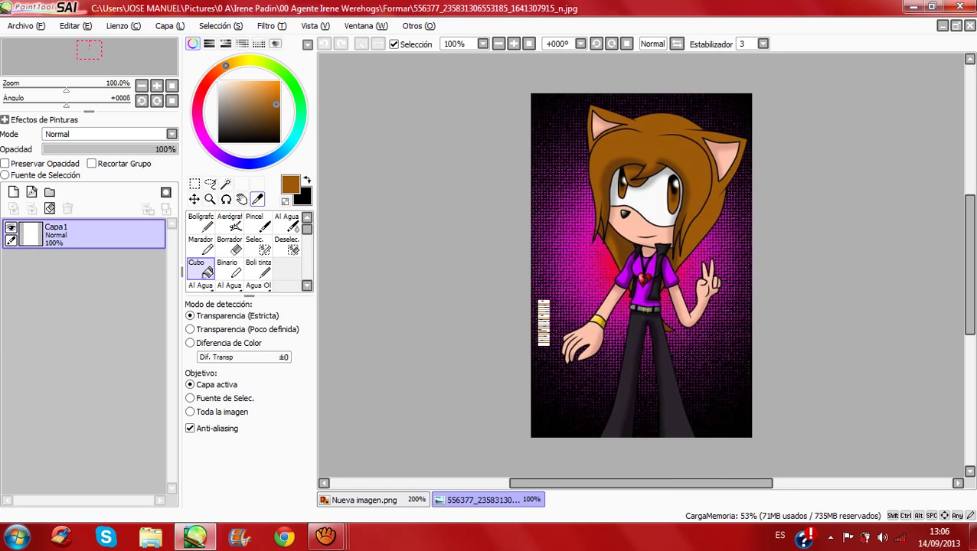
{"action": "key", "text": "alt"}
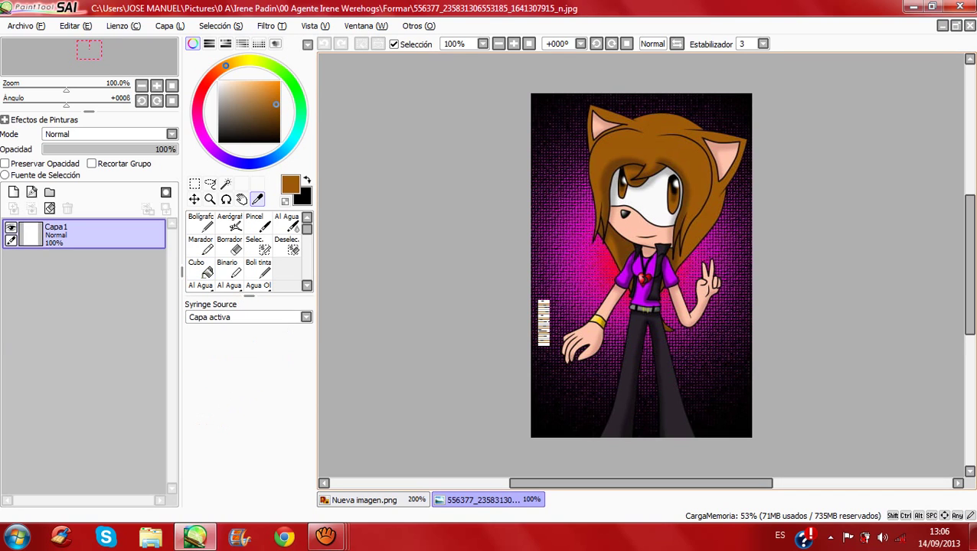
{"action": "left_click", "coordinate": [619, 163]}
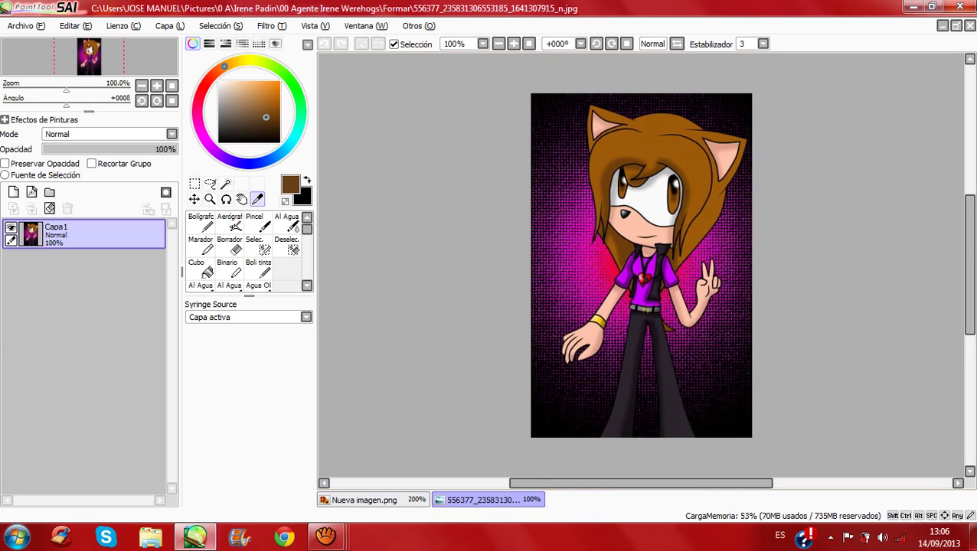
{"action": "left_click_drag", "start_coordinate": [618, 162], "coordinate": [624, 165]}
{"action": "left_click", "coordinate": [373, 500]}
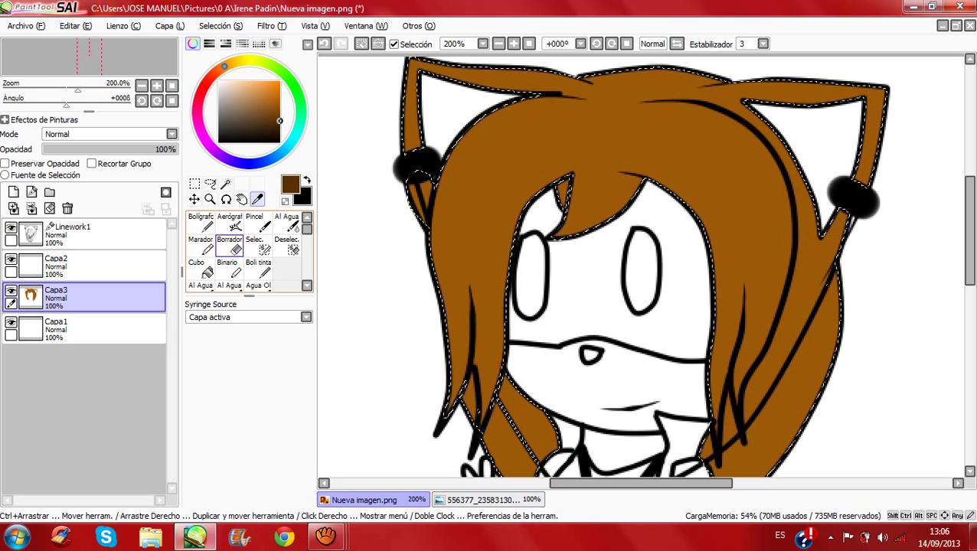
Step: Shade the lower edge of the fringe in dark brown with a soft-edged size 20 airbrush
{"action": "left_click", "coordinate": [230, 223]}
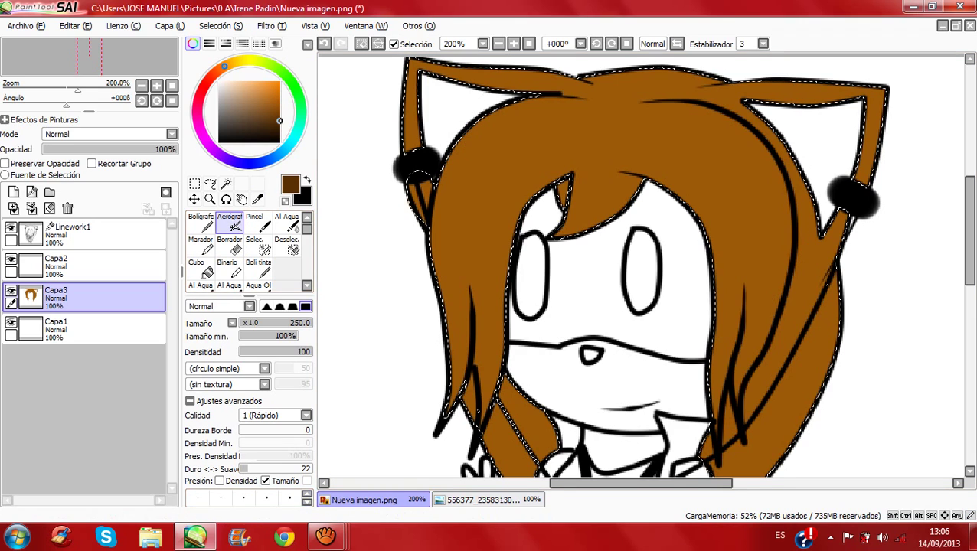
{"action": "left_click", "coordinate": [192, 43]}
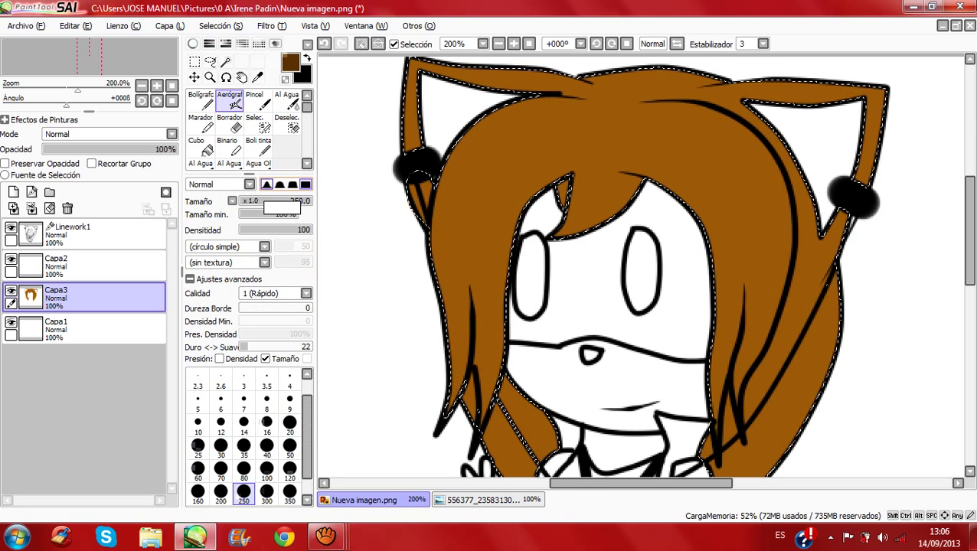
{"action": "left_click", "coordinate": [289, 448]}
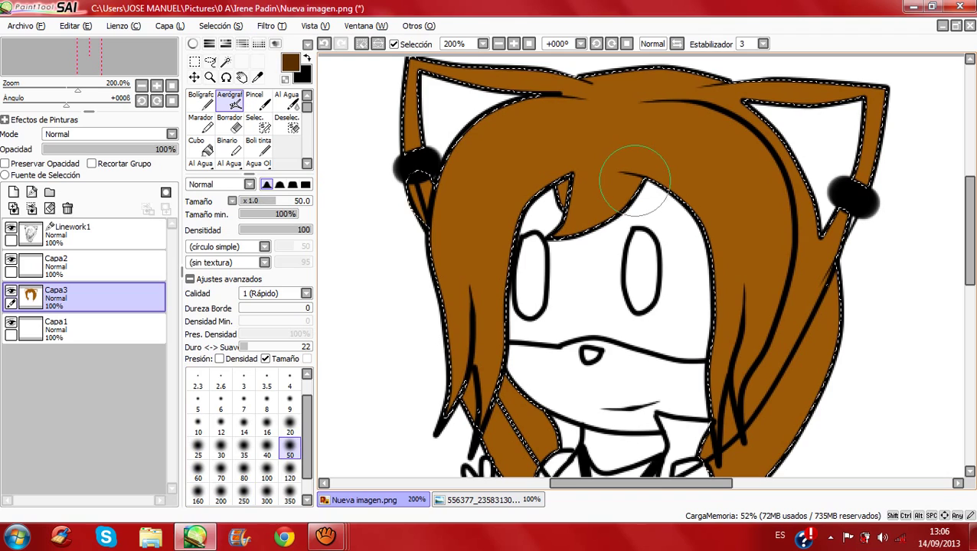
{"action": "left_click", "coordinate": [289, 425]}
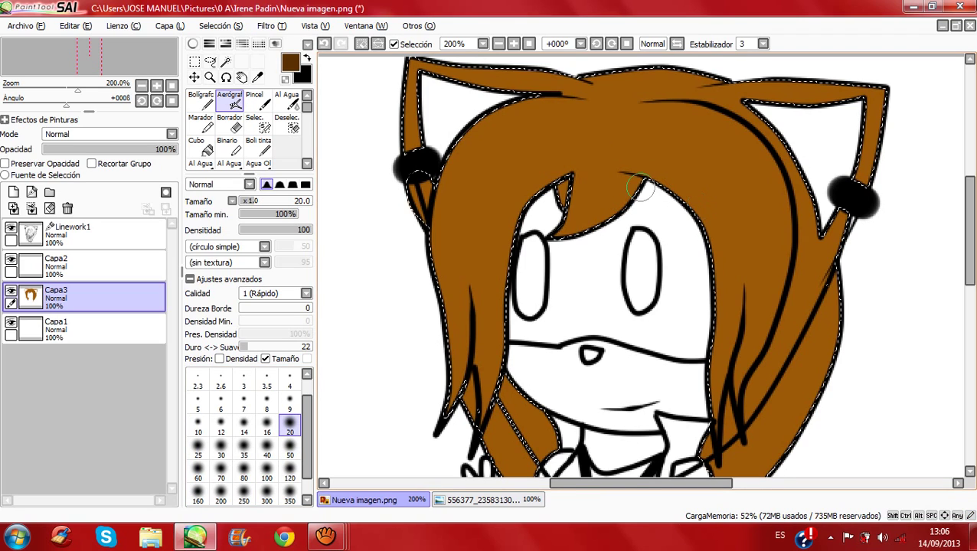
{"action": "mouse_move", "coordinate": [637, 176]}
{"action": "left_mouse_down"}
{"action": "mouse_move", "coordinate": [570, 230]}
{"action": "mouse_move", "coordinate": [547, 233]}
{"action": "mouse_move", "coordinate": [596, 219]}
{"action": "left_mouse_up"}
{"action": "left_click", "coordinate": [193, 44]}
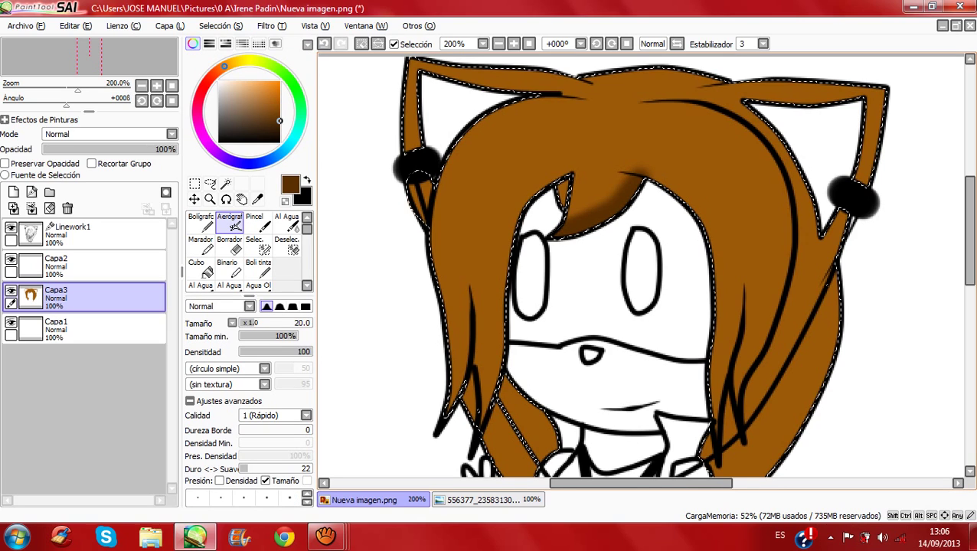
Step: Airbrush dark brown shadows along the hair's inner edges around the face and onto the back hair under the jaw
{"action": "mouse_move", "coordinate": [620, 173]}
{"action": "left_mouse_down"}
{"action": "mouse_move", "coordinate": [652, 177]}
{"action": "mouse_move", "coordinate": [715, 245]}
{"action": "mouse_move", "coordinate": [726, 360]}
{"action": "left_mouse_up"}
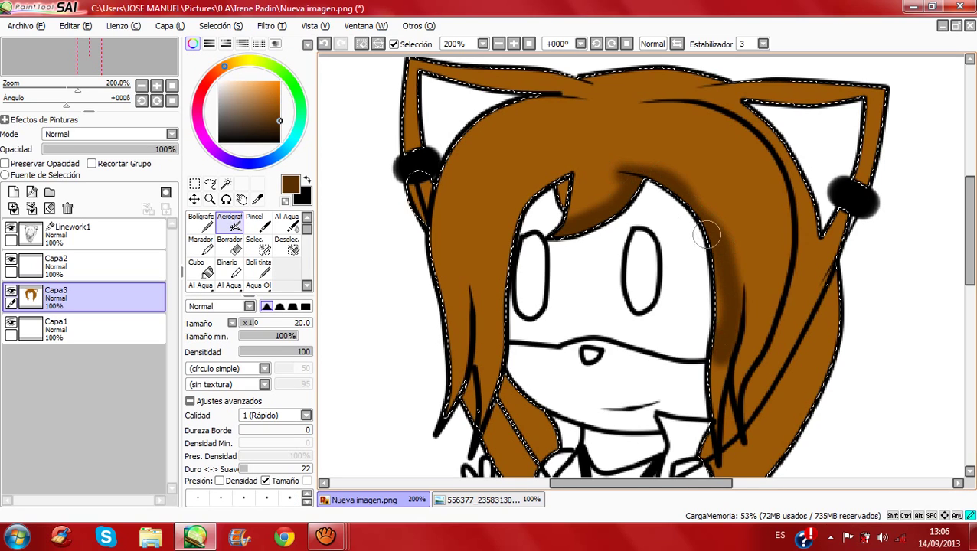
{"action": "mouse_move", "coordinate": [705, 234]}
{"action": "left_mouse_down"}
{"action": "mouse_move", "coordinate": [720, 322]}
{"action": "mouse_move", "coordinate": [706, 458]}
{"action": "left_mouse_up"}
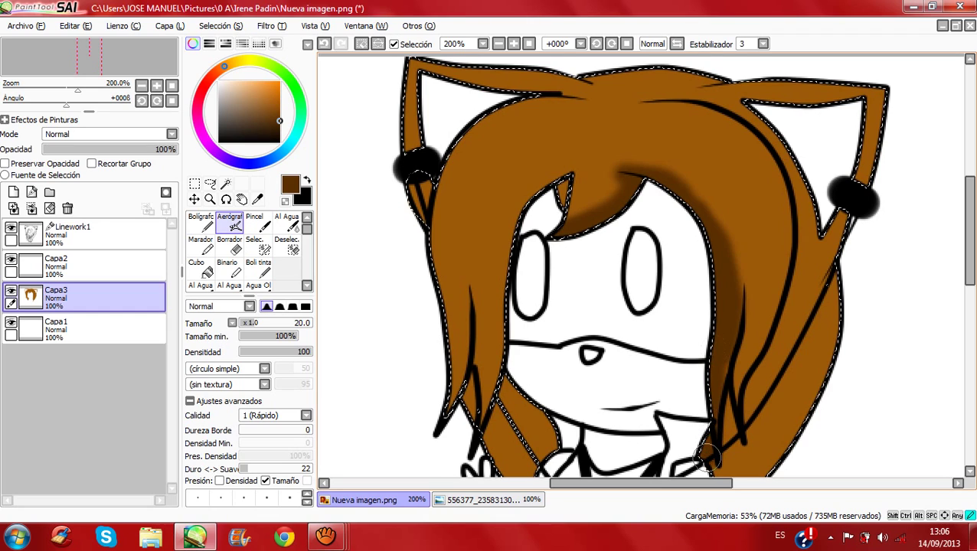
{"action": "mouse_move", "coordinate": [563, 178]}
{"action": "left_mouse_down"}
{"action": "mouse_move", "coordinate": [514, 216]}
{"action": "mouse_move", "coordinate": [503, 288]}
{"action": "left_mouse_up"}
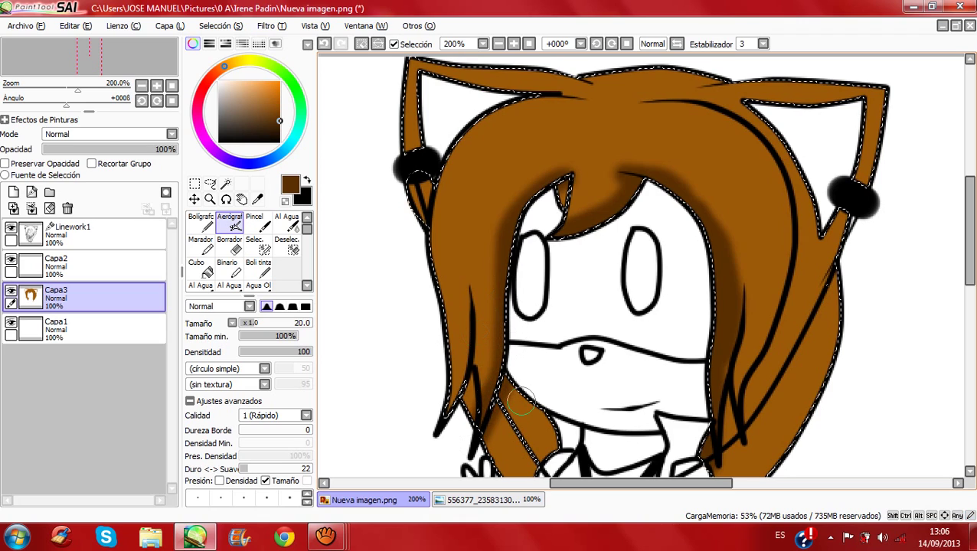
{"action": "mouse_move", "coordinate": [520, 400]}
{"action": "left_mouse_down"}
{"action": "mouse_move", "coordinate": [540, 452]}
{"action": "mouse_move", "coordinate": [551, 463]}
{"action": "mouse_move", "coordinate": [530, 399]}
{"action": "mouse_move", "coordinate": [558, 464]}
{"action": "left_mouse_up"}
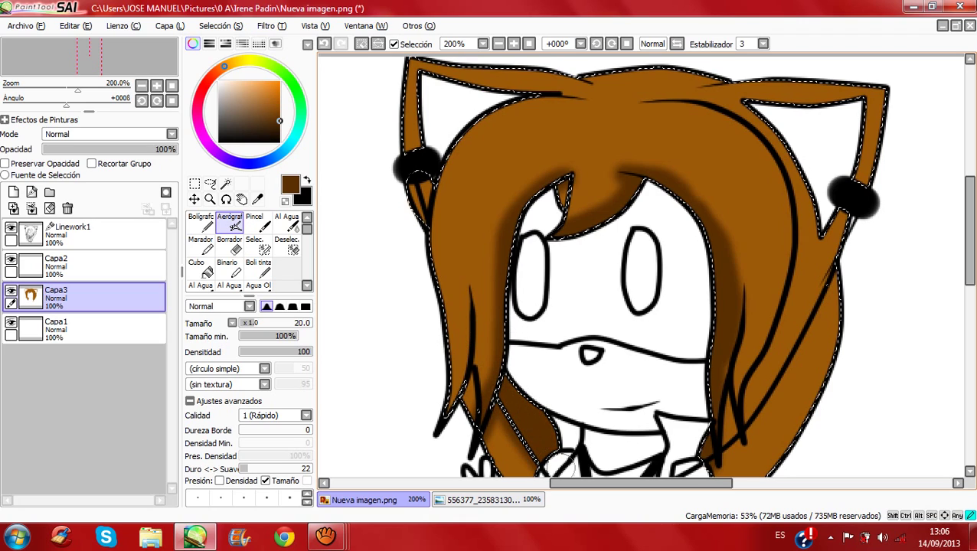
Step: Airbrush shadows on the lower back hair beside both shoulders
{"action": "scroll", "coordinate": [536, 328], "scroll_direction": "down", "scroll_amount": 5}
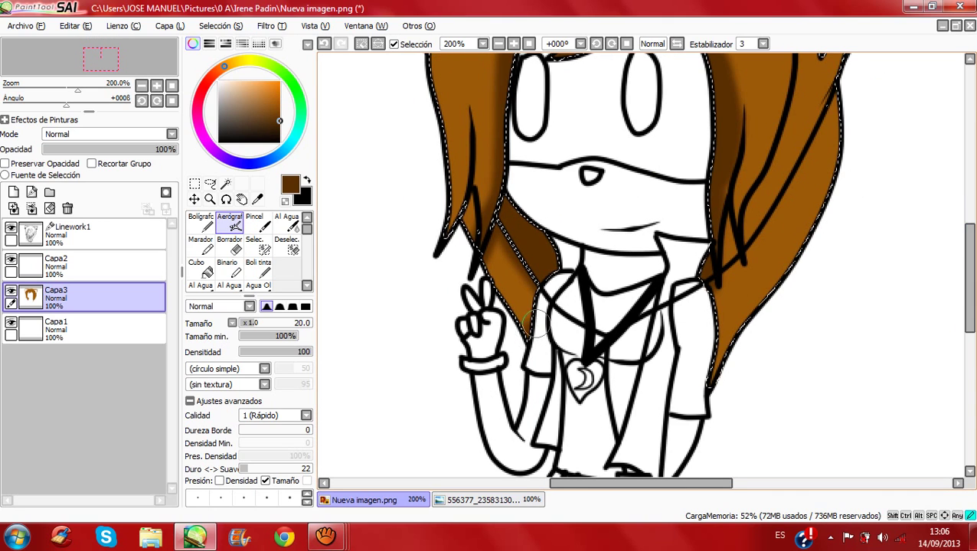
{"action": "mouse_move", "coordinate": [533, 325]}
{"action": "left_mouse_down"}
{"action": "mouse_move", "coordinate": [531, 314]}
{"action": "mouse_move", "coordinate": [526, 356]}
{"action": "left_mouse_up"}
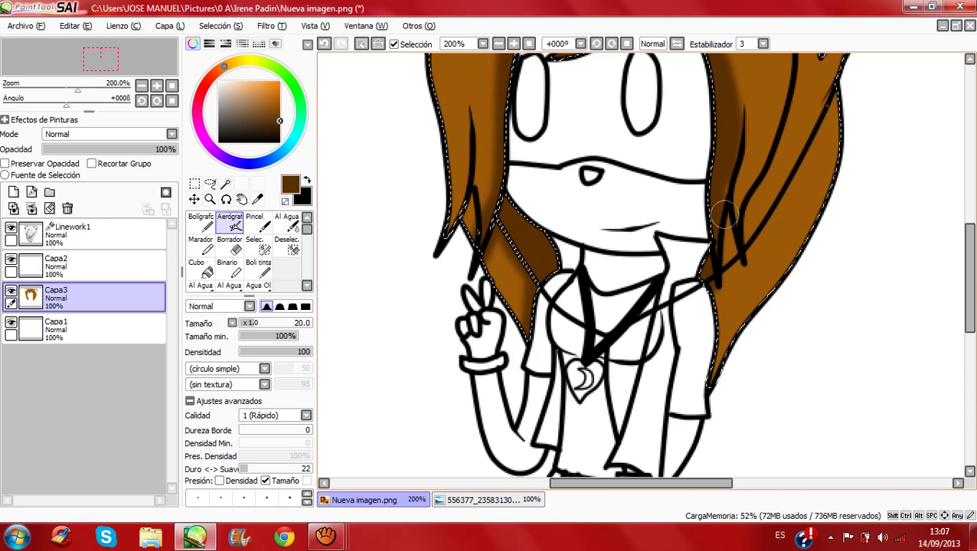
{"action": "mouse_move", "coordinate": [721, 201]}
{"action": "left_mouse_down"}
{"action": "mouse_move", "coordinate": [723, 285]}
{"action": "mouse_move", "coordinate": [699, 396]}
{"action": "left_mouse_up"}
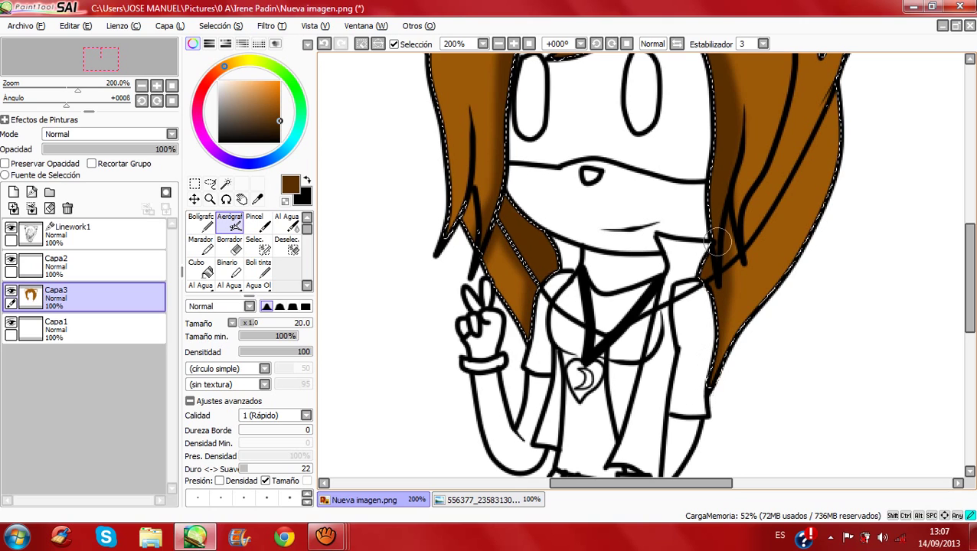
Step: Darken the tips of the front lock above the raised hand
{"action": "mouse_move", "coordinate": [969, 276]}
{"action": "left_mouse_down"}
{"action": "mouse_move", "coordinate": [969, 310]}
{"action": "mouse_move", "coordinate": [969, 258]}
{"action": "left_mouse_up"}
{"action": "scroll", "coordinate": [640, 264], "scroll_direction": "up", "scroll_amount": 3}
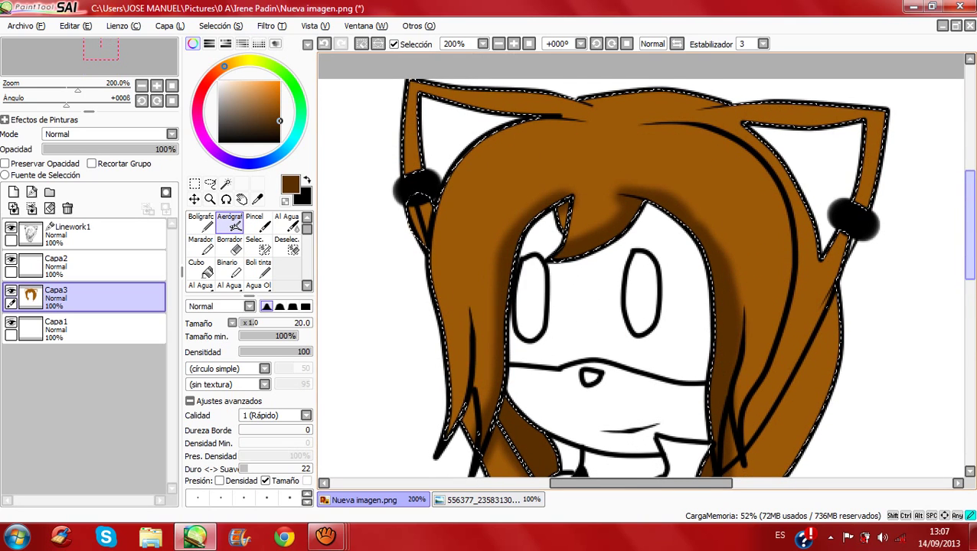
{"action": "scroll", "coordinate": [641, 264], "scroll_direction": "down", "scroll_amount": 1}
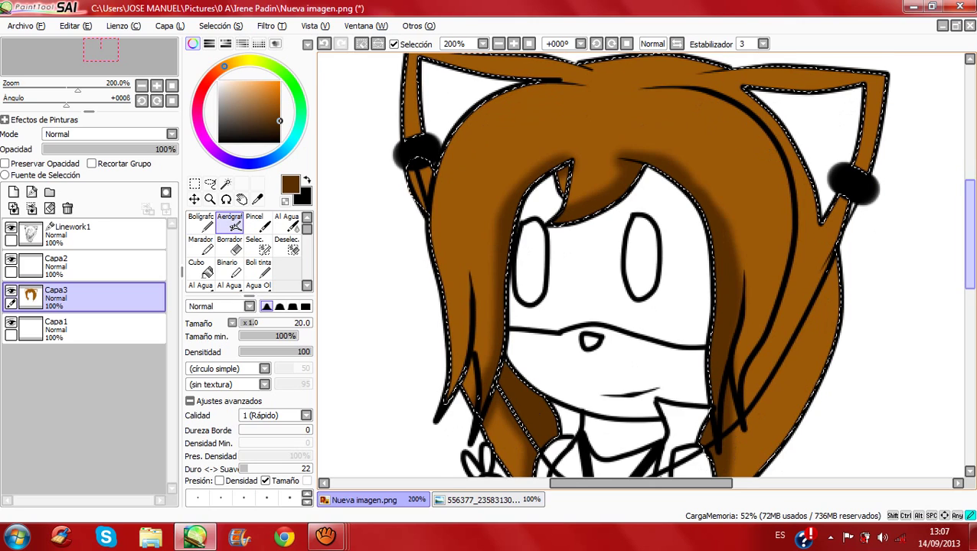
{"action": "scroll", "coordinate": [495, 390], "scroll_direction": "down", "scroll_amount": 1}
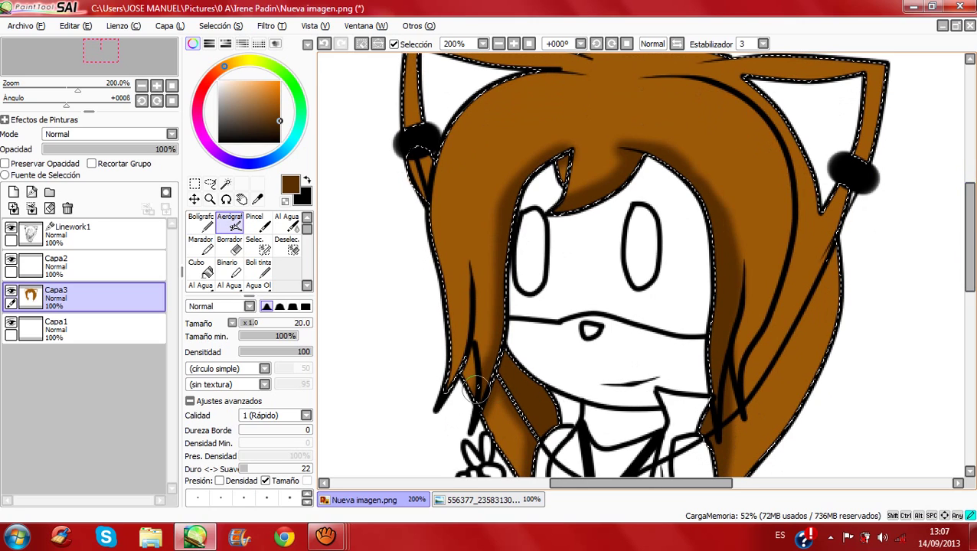
{"action": "mouse_move", "coordinate": [476, 389]}
{"action": "left_mouse_down"}
{"action": "mouse_move", "coordinate": [478, 361]}
{"action": "mouse_move", "coordinate": [468, 404]}
{"action": "left_mouse_up"}
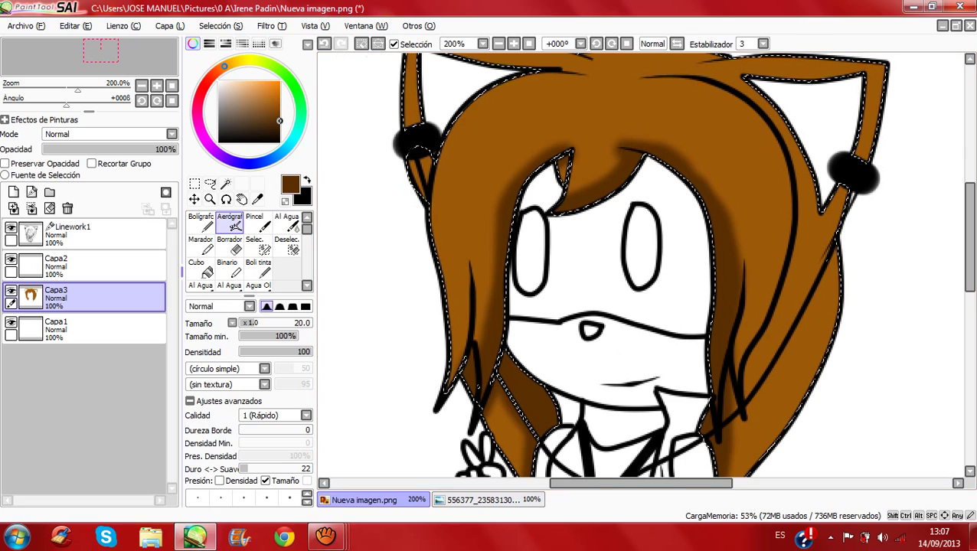
Step: Touch up the shadows on the back hair behind the raised hand and beside the opposite collar
{"action": "left_click_drag", "start_coordinate": [101, 52], "coordinate": [101, 50]}
{"action": "scroll", "coordinate": [417, 241], "scroll_direction": "up", "scroll_amount": 2}
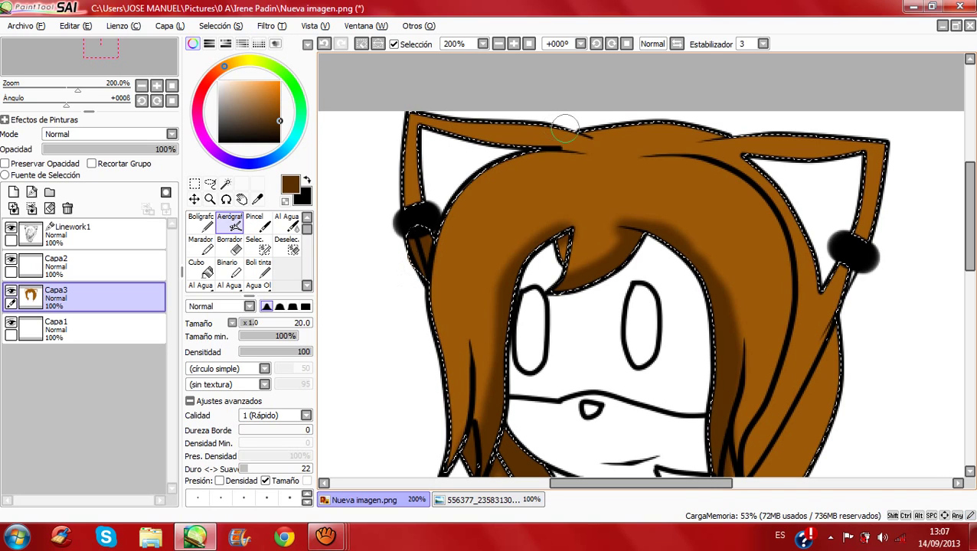
{"action": "mouse_move", "coordinate": [969, 234]}
{"action": "left_mouse_down"}
{"action": "mouse_move", "coordinate": [970, 289]}
{"action": "mouse_move", "coordinate": [970, 278]}
{"action": "left_mouse_up"}
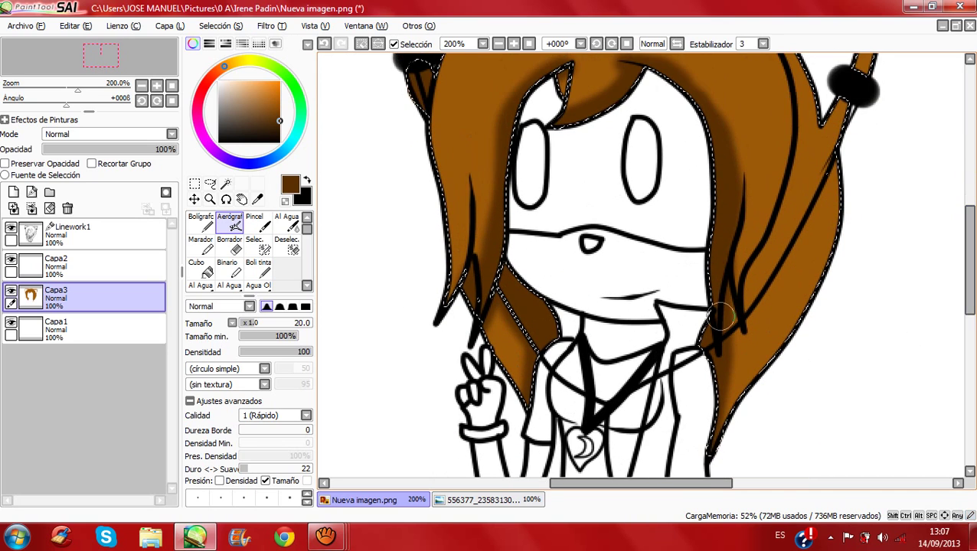
{"action": "mouse_move", "coordinate": [719, 314]}
{"action": "left_mouse_down"}
{"action": "mouse_move", "coordinate": [709, 350]}
{"action": "mouse_move", "coordinate": [712, 300]}
{"action": "left_mouse_up"}
{"action": "mouse_move", "coordinate": [484, 304]}
{"action": "left_mouse_down"}
{"action": "mouse_move", "coordinate": [507, 311]}
{"action": "mouse_move", "coordinate": [539, 367]}
{"action": "mouse_move", "coordinate": [528, 411]}
{"action": "left_mouse_up"}
{"action": "left_click_drag", "start_coordinate": [698, 353], "coordinate": [700, 356]}
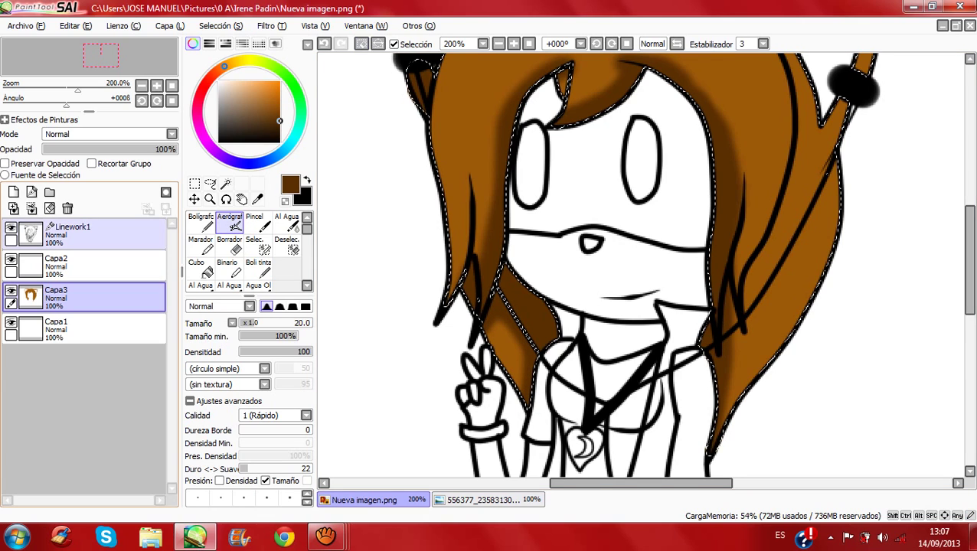
Step: Clear the hair selection and select the insides of both eyes with the Magic Wand
{"action": "key", "text": "ctrl+d"}
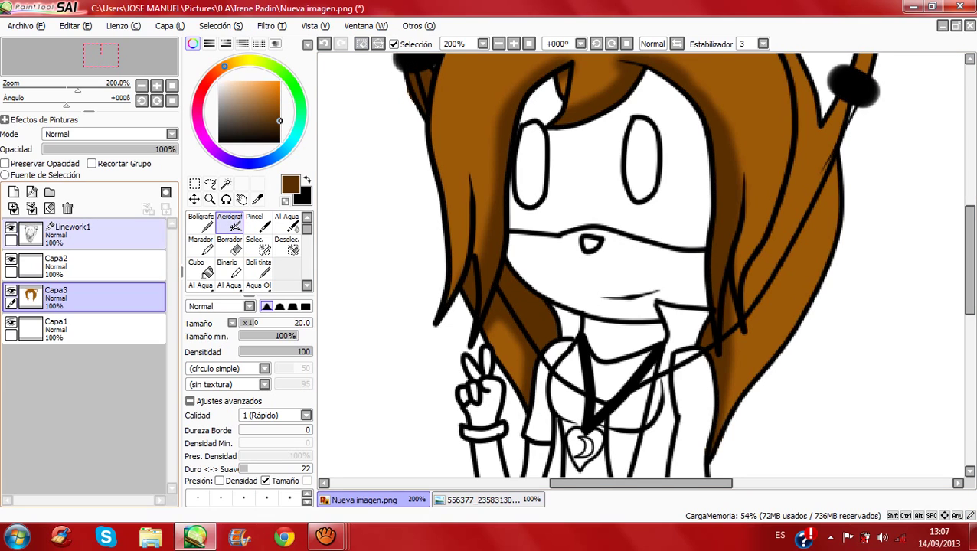
{"action": "left_click", "coordinate": [225, 183]}
{"action": "left_click", "coordinate": [530, 169]}
{"action": "left_click", "coordinate": [641, 162]}
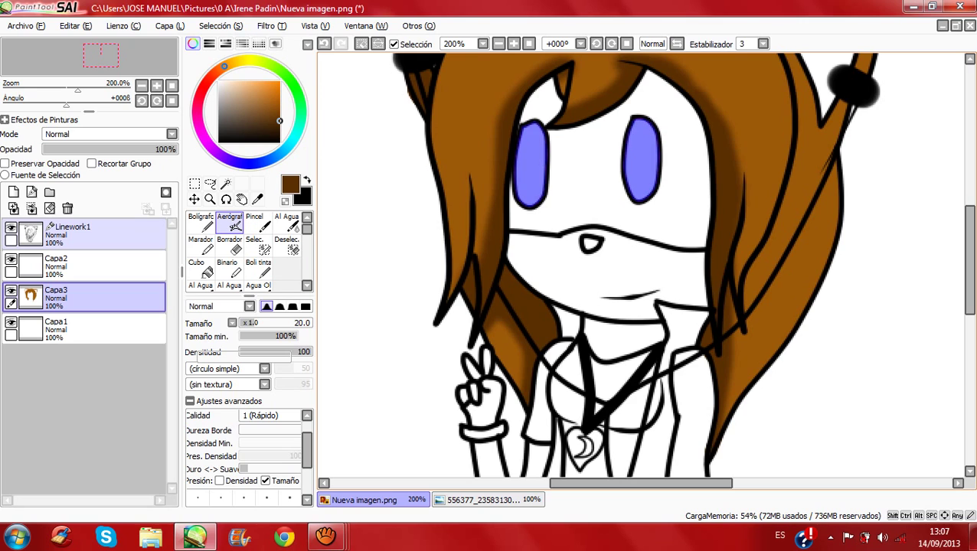
Step: Sample the base brown of the hair and fill both selected eyes with it on the hair layer
{"action": "left_click", "coordinate": [257, 199]}
{"action": "left_click", "coordinate": [104, 297]}
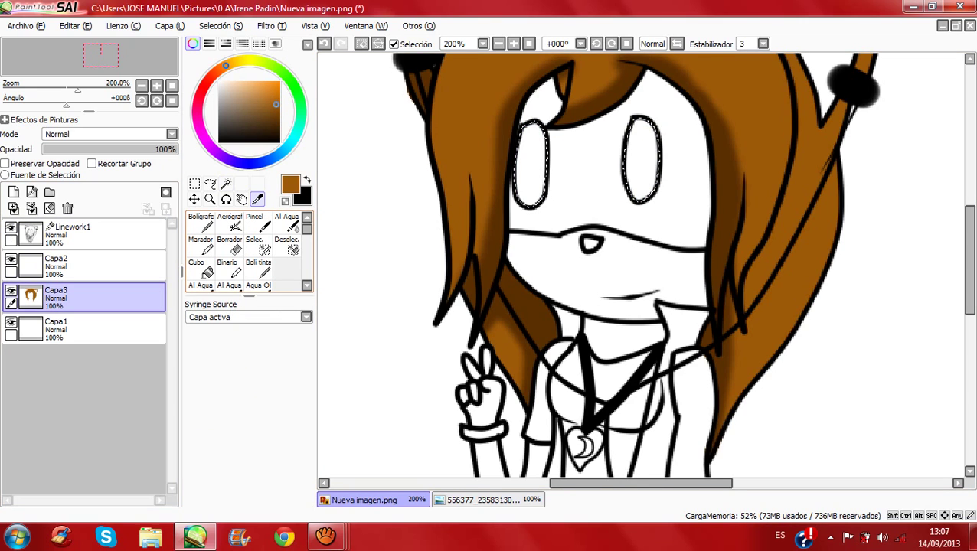
{"action": "left_click", "coordinate": [201, 268]}
{"action": "left_click", "coordinate": [530, 169]}
{"action": "left_click", "coordinate": [641, 163]}
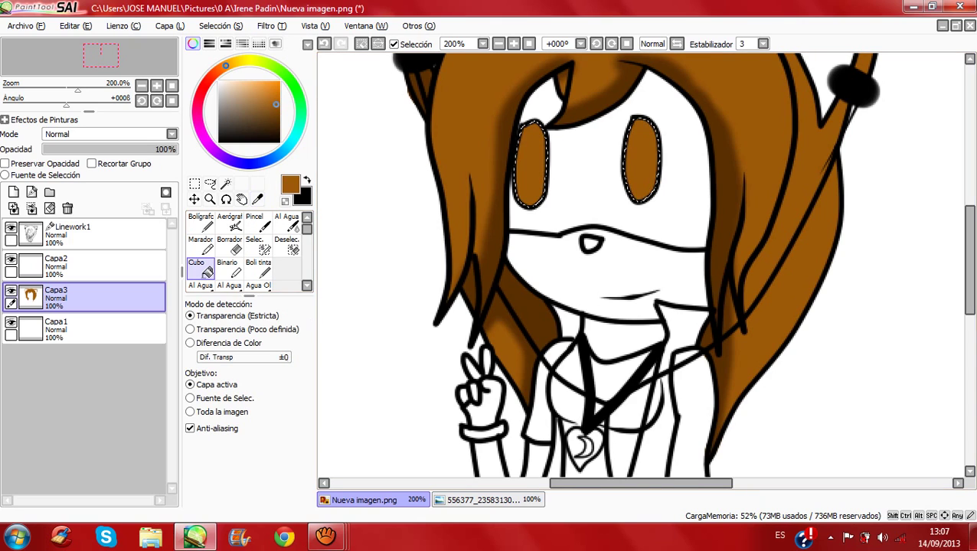
Step: Sample the dark brown hair shadow and airbrush it across the top and down the middle of both eyes
{"action": "key", "text": "alt"}
{"action": "left_click", "coordinate": [535, 310]}
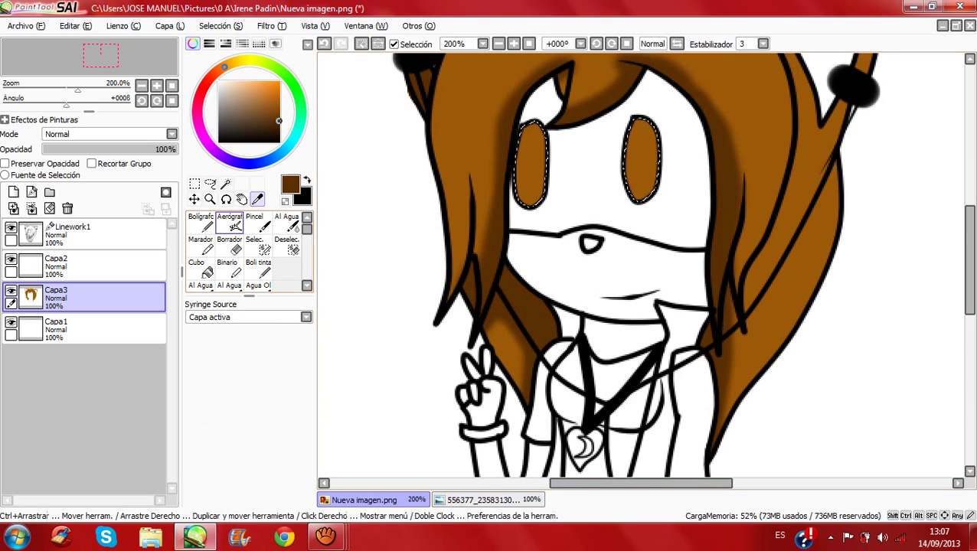
{"action": "left_click", "coordinate": [229, 222]}
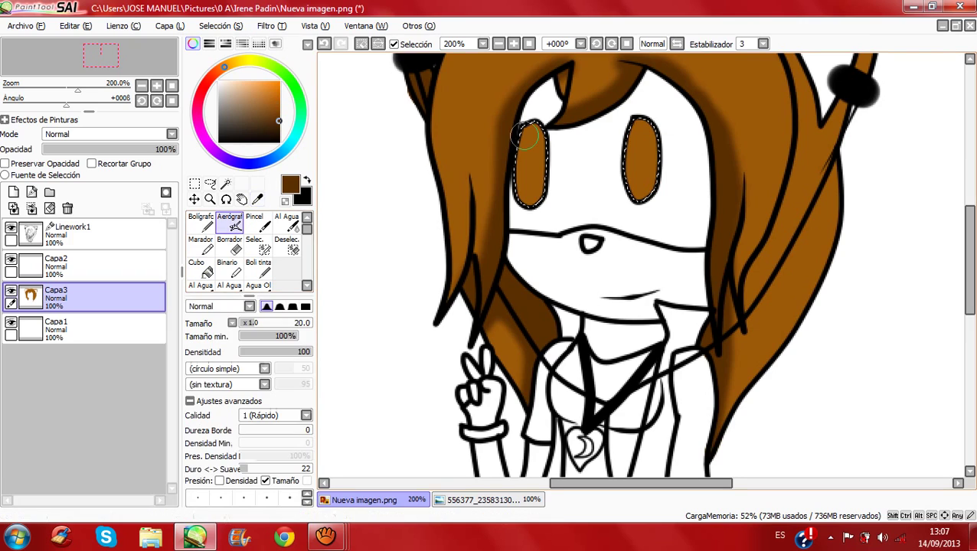
{"action": "left_click_drag", "start_coordinate": [541, 136], "coordinate": [513, 137]}
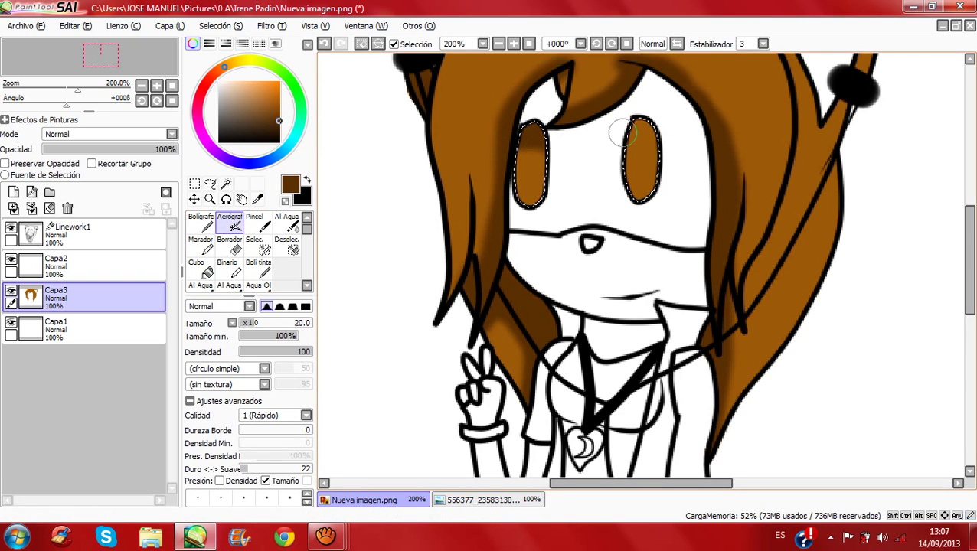
{"action": "left_click_drag", "start_coordinate": [629, 131], "coordinate": [665, 130]}
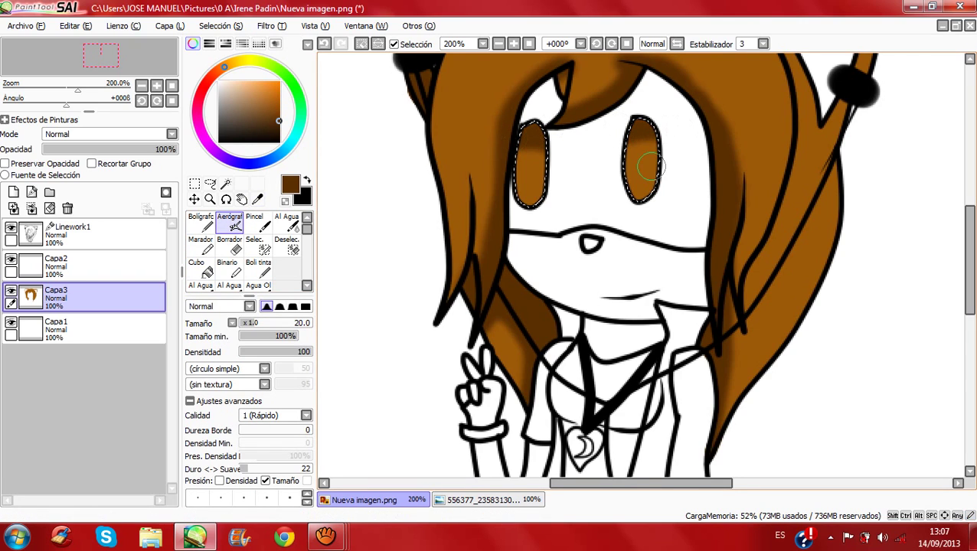
{"action": "left_click_drag", "start_coordinate": [640, 170], "coordinate": [640, 137]}
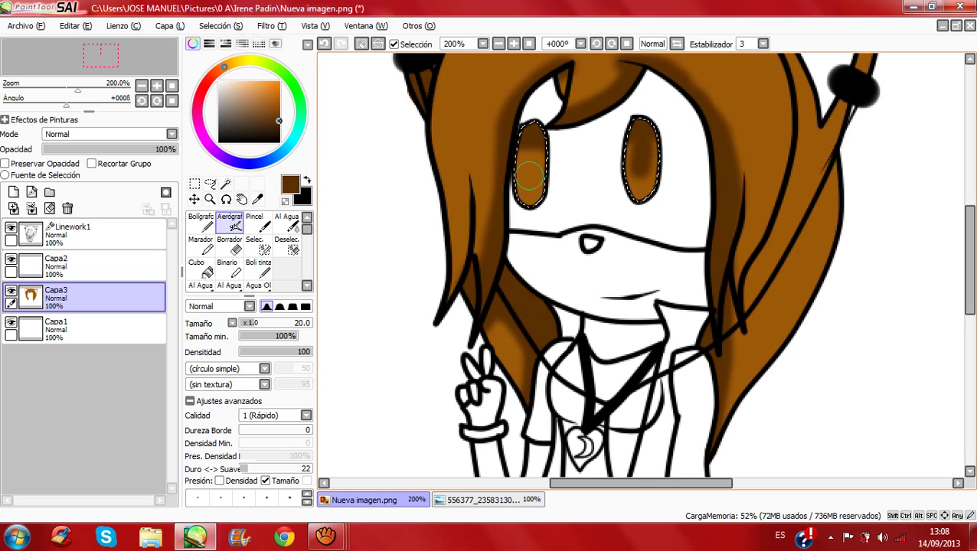
{"action": "left_click_drag", "start_coordinate": [526, 177], "coordinate": [532, 141]}
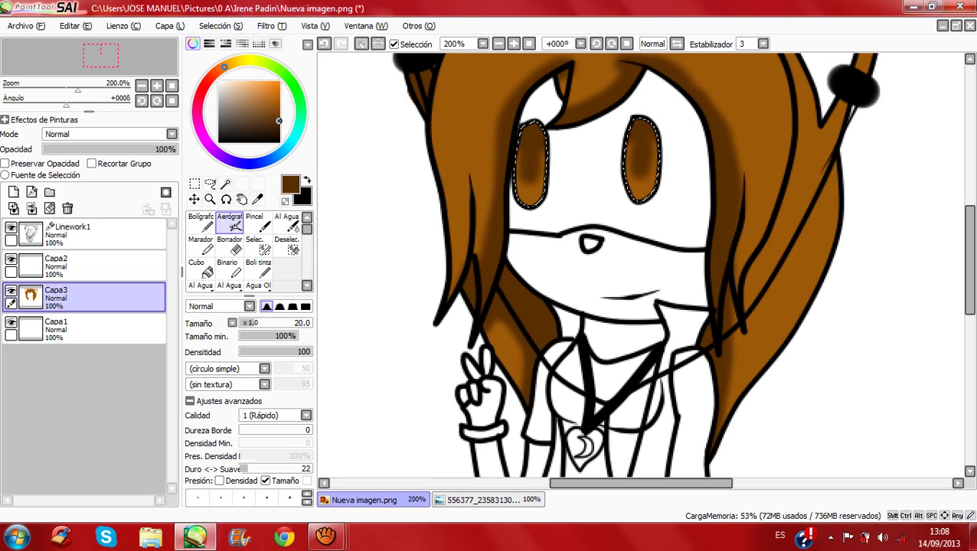
Step: Airbrush black at brush size 9 along the top and down the centre of the eye beside the raised-hand side's hair
{"action": "left_click_drag", "start_coordinate": [244, 127], "coordinate": [236, 480]}
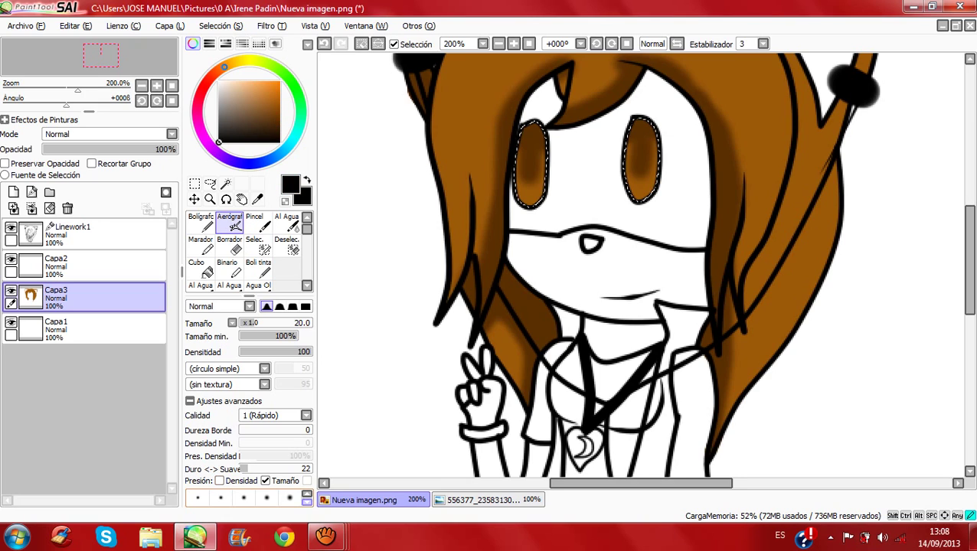
{"action": "left_click", "coordinate": [289, 498]}
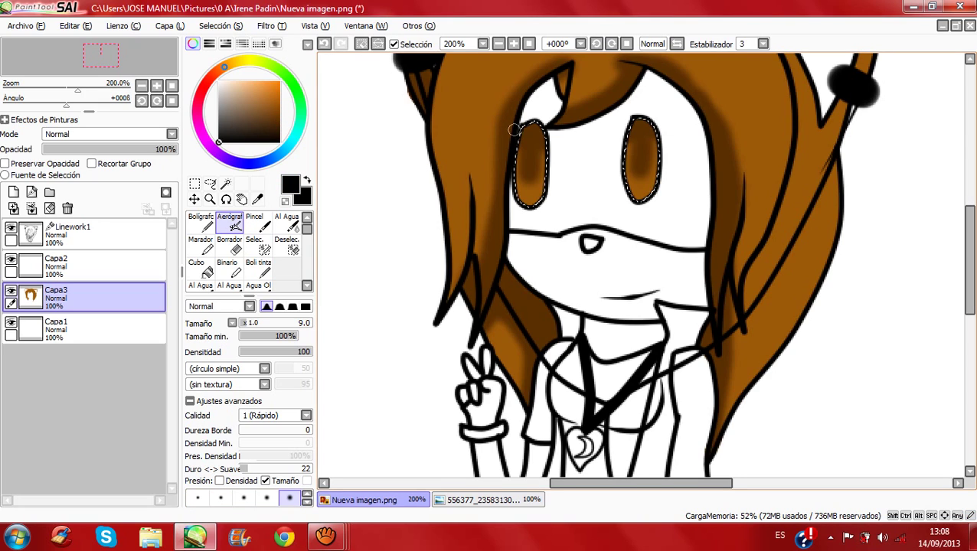
{"action": "mouse_move", "coordinate": [512, 131]}
{"action": "left_mouse_down"}
{"action": "mouse_move", "coordinate": [554, 137]}
{"action": "mouse_move", "coordinate": [529, 130]}
{"action": "mouse_move", "coordinate": [537, 124]}
{"action": "mouse_move", "coordinate": [527, 151]}
{"action": "mouse_move", "coordinate": [530, 127]}
{"action": "mouse_move", "coordinate": [529, 178]}
{"action": "left_mouse_up"}
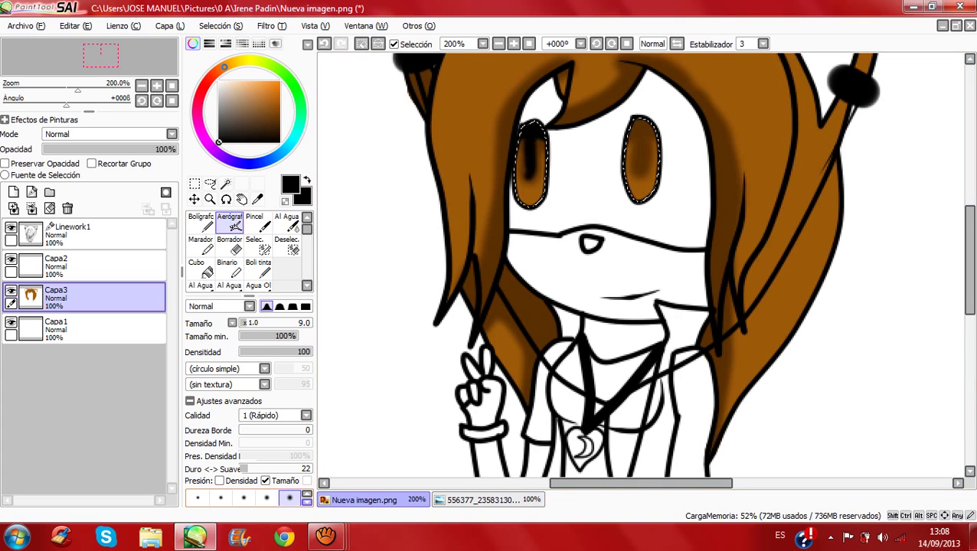
Step: Airbrush a black top edge at size 20 on the other eye, and paint both pupils black at size 16
{"action": "left_click", "coordinate": [307, 503]}
{"action": "left_click", "coordinate": [288, 498]}
{"action": "left_click_drag", "start_coordinate": [654, 126], "coordinate": [618, 123]}
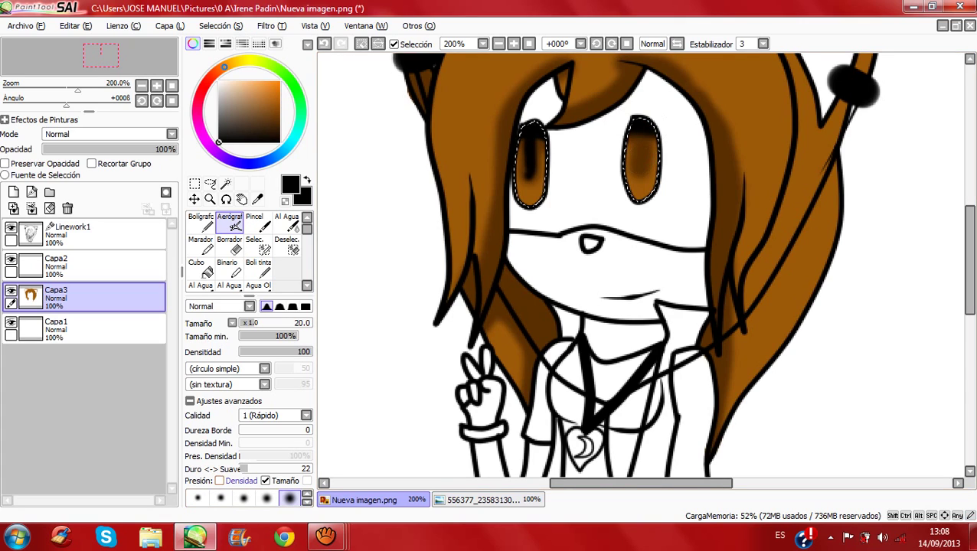
{"action": "left_click", "coordinate": [266, 498]}
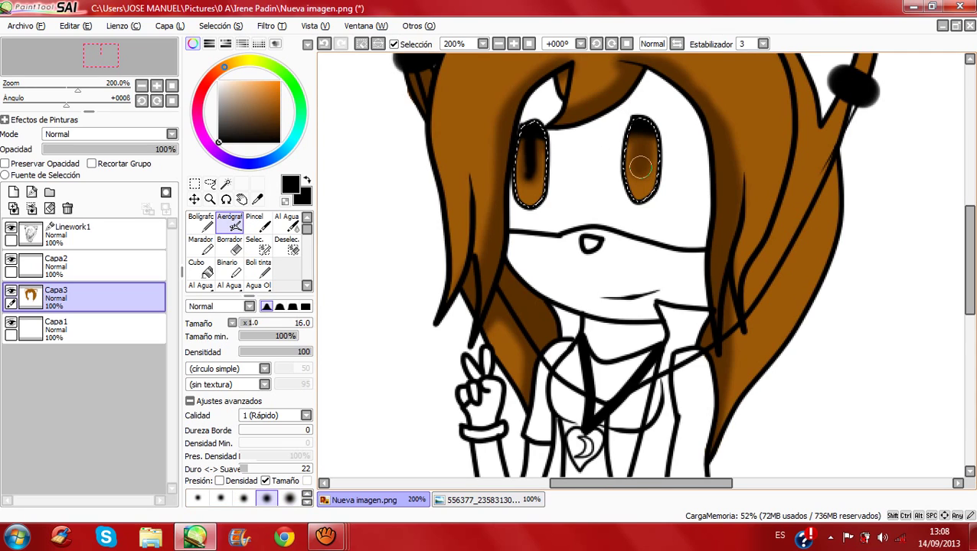
{"action": "left_click_drag", "start_coordinate": [639, 166], "coordinate": [638, 138]}
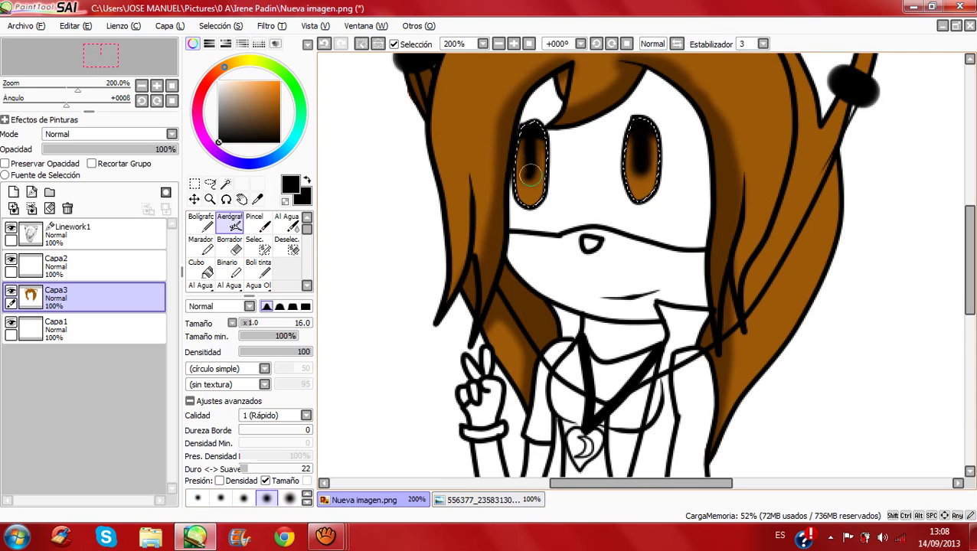
{"action": "mouse_move", "coordinate": [531, 175]}
{"action": "left_mouse_down"}
{"action": "mouse_move", "coordinate": [531, 143]}
{"action": "mouse_move", "coordinate": [545, 139]}
{"action": "left_mouse_up"}
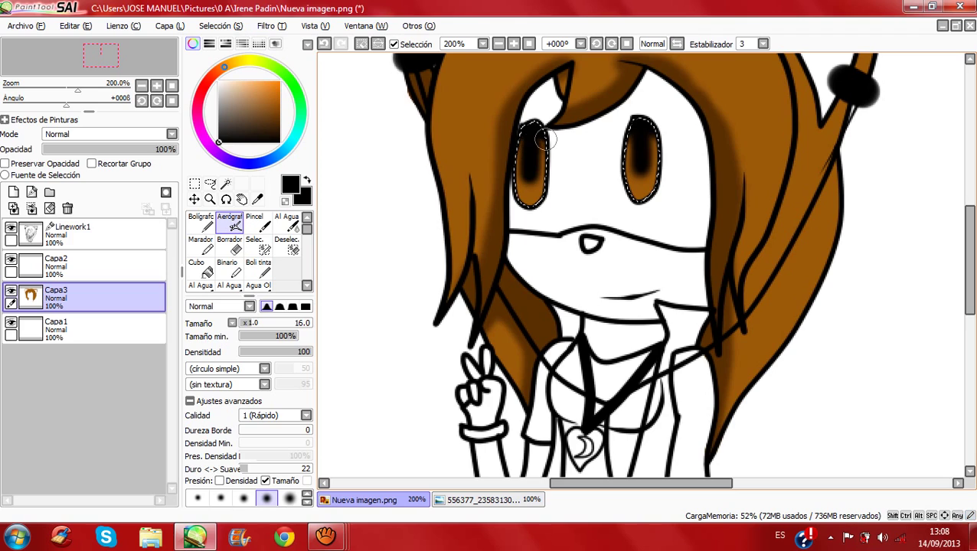
Step: Airbrush a soft white highlight on the upper part of each eye and clear the eye selection
{"action": "left_click", "coordinate": [523, 129], "text": "alt"}
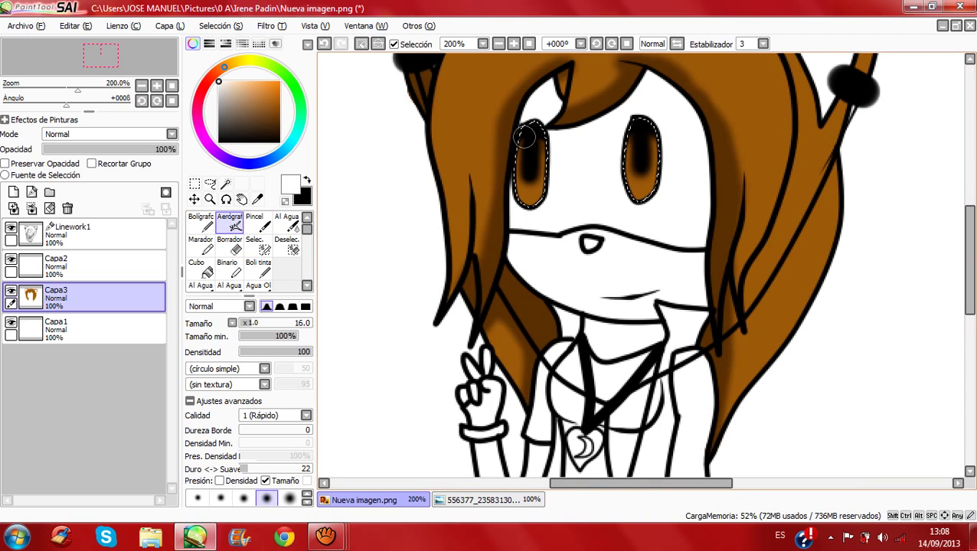
{"action": "left_click", "coordinate": [524, 139]}
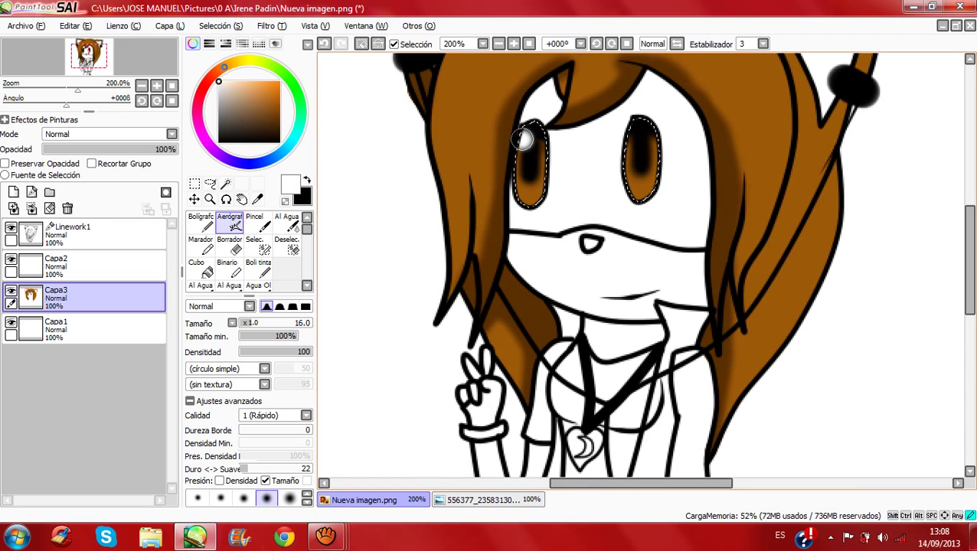
{"action": "left_click", "coordinate": [630, 141]}
{"action": "left_click_drag", "start_coordinate": [629, 140], "coordinate": [631, 144]}
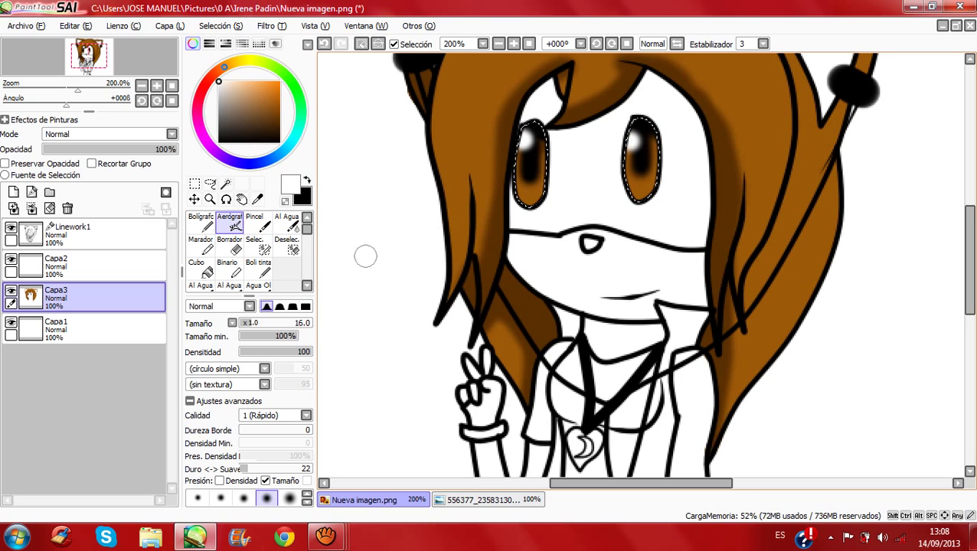
{"action": "left_click", "coordinate": [377, 43]}
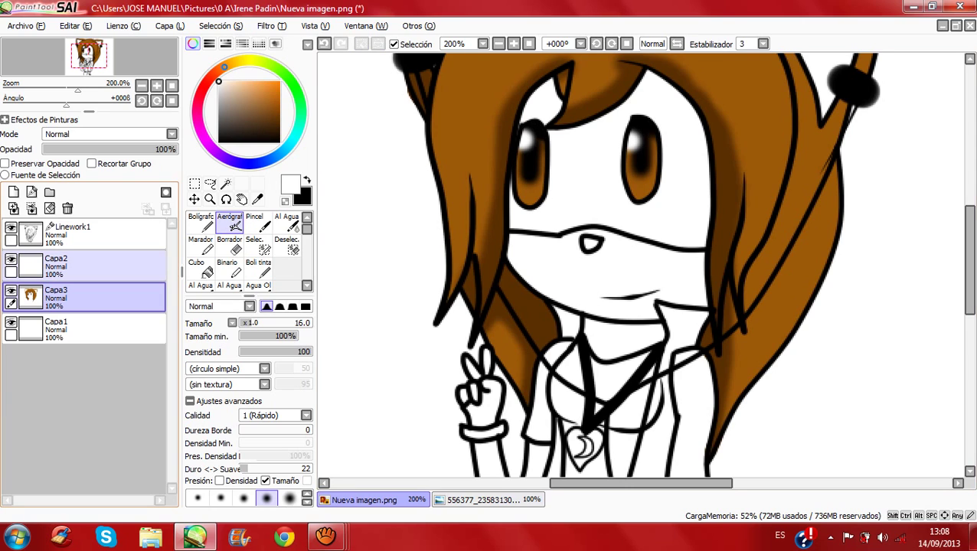
Step: Select the upper face, the small forehead gap beside the front lock and the nose on Linework1 with the Magic Wand, with black as the colour
{"action": "left_click", "coordinate": [100, 267]}
{"action": "left_click", "coordinate": [100, 235]}
{"action": "left_click", "coordinate": [226, 184]}
{"action": "left_click", "coordinate": [586, 178]}
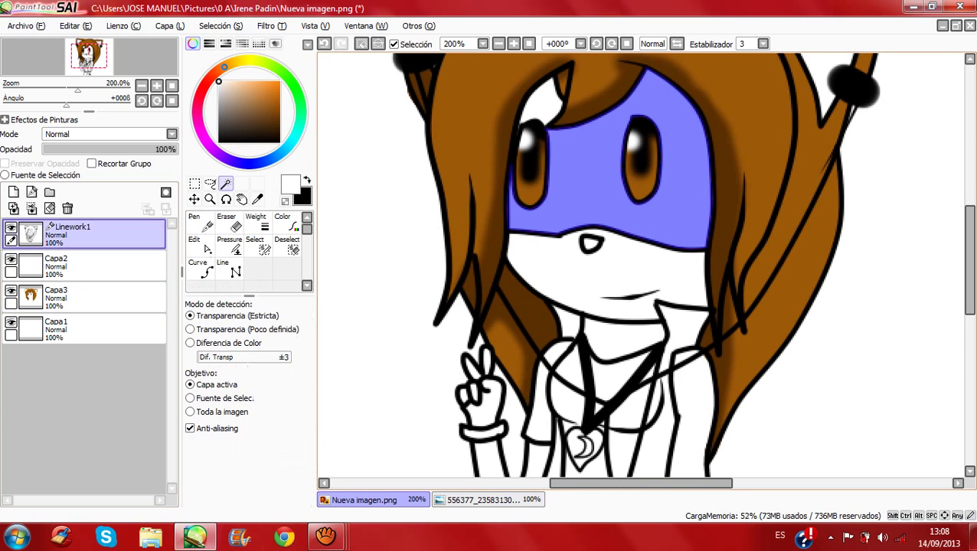
{"action": "left_click", "coordinate": [540, 100]}
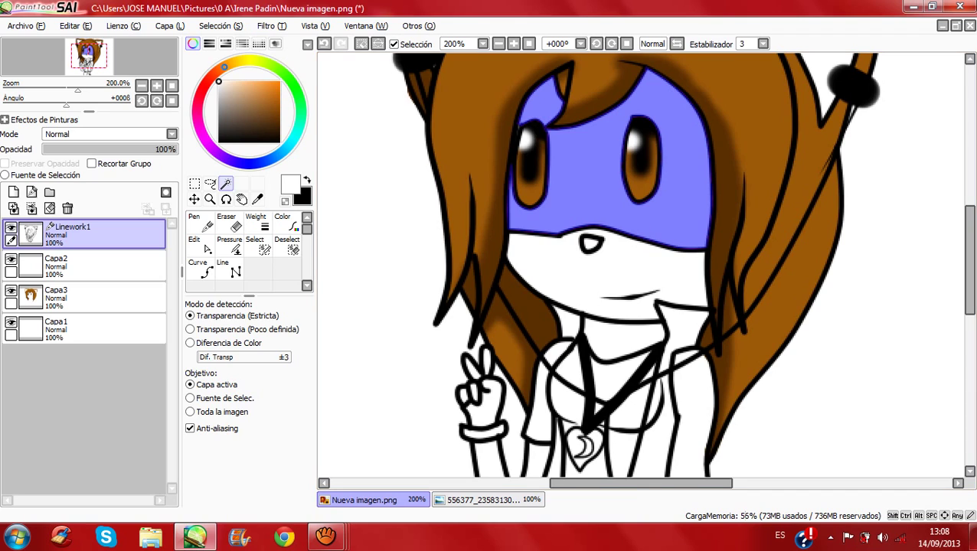
{"action": "left_click_drag", "start_coordinate": [220, 129], "coordinate": [218, 142]}
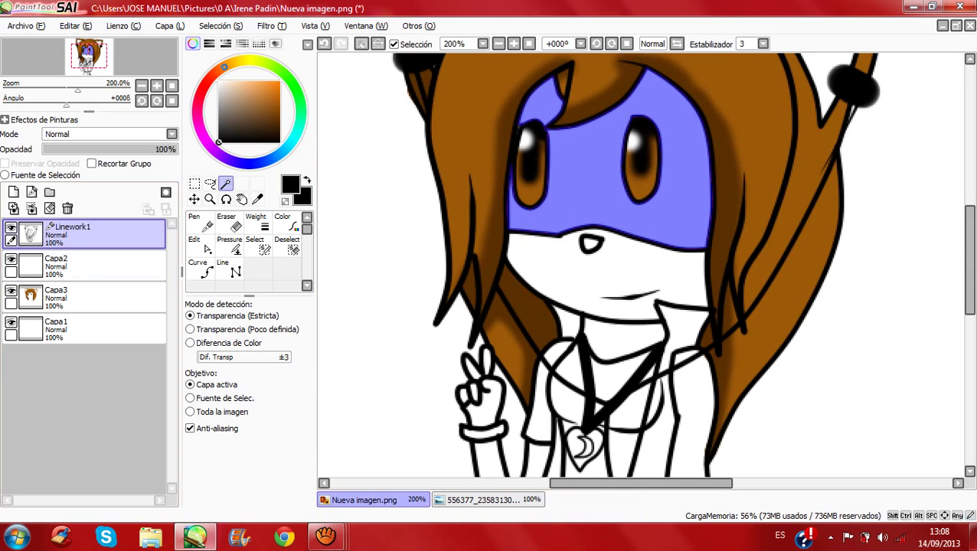
{"action": "left_click", "coordinate": [590, 243]}
Step: Fill the nose with black on the Capa3 layer and airbrush a small white highlight on it
{"action": "left_click", "coordinate": [99, 265]}
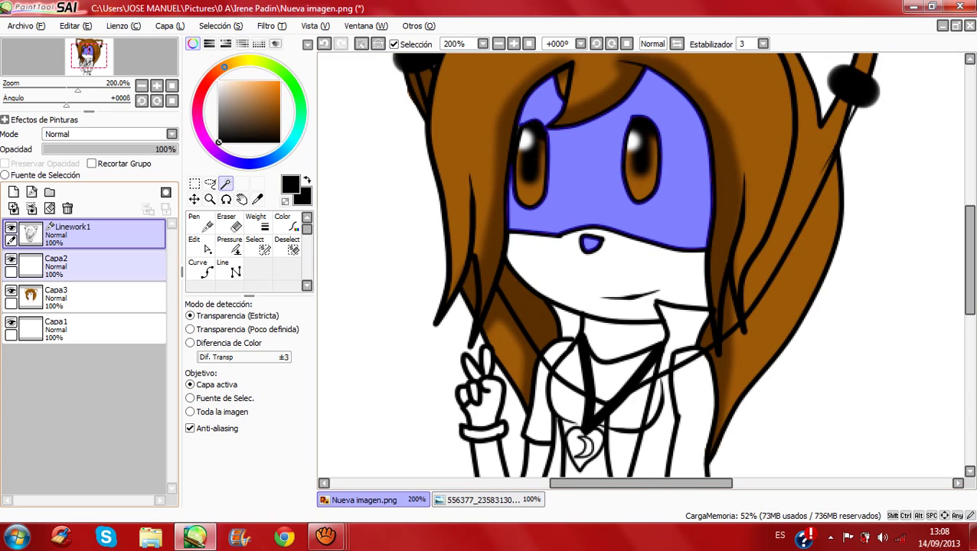
{"action": "left_click", "coordinate": [100, 266]}
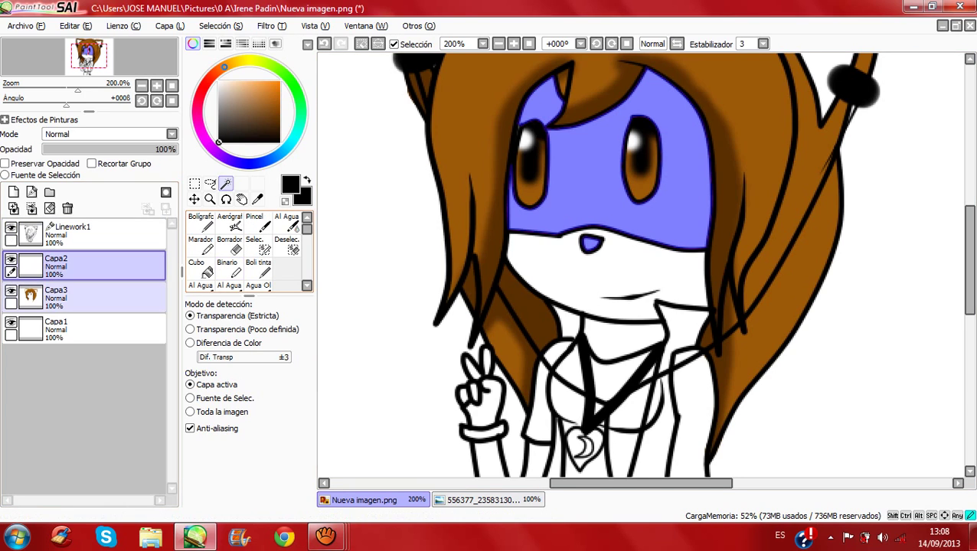
{"action": "left_click", "coordinate": [99, 297]}
{"action": "left_click", "coordinate": [201, 268]}
{"action": "left_click", "coordinate": [590, 243]}
{"action": "left_click_drag", "start_coordinate": [238, 92], "coordinate": [218, 81]}
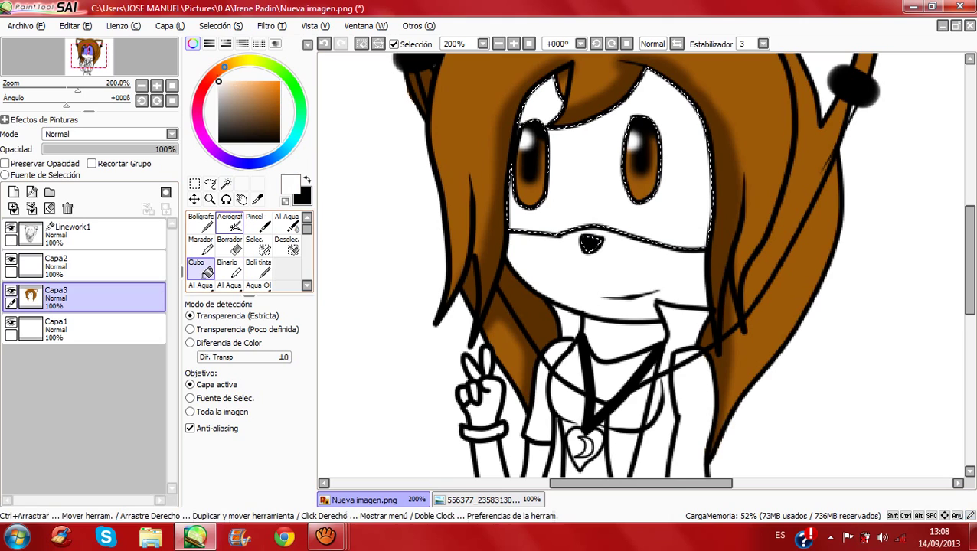
{"action": "left_click", "coordinate": [229, 223]}
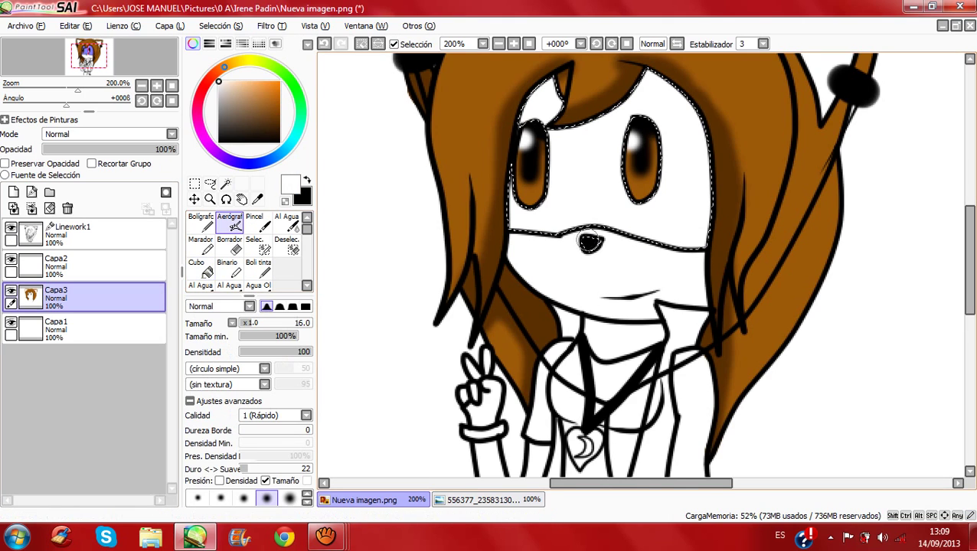
{"action": "left_click_drag", "start_coordinate": [587, 242], "coordinate": [590, 243]}
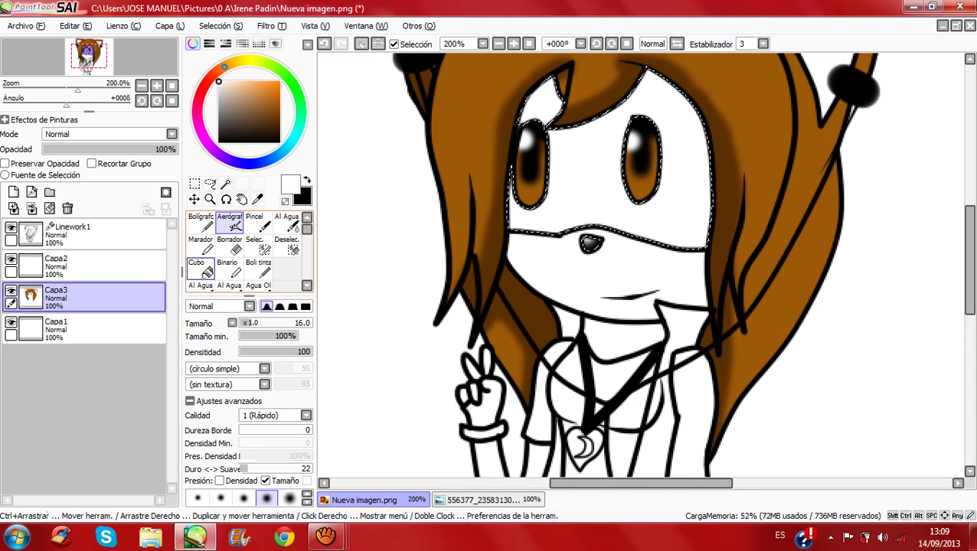
Step: Try a black fill on the selected upper face and replace it with a white fill
{"action": "left_click", "coordinate": [201, 268]}
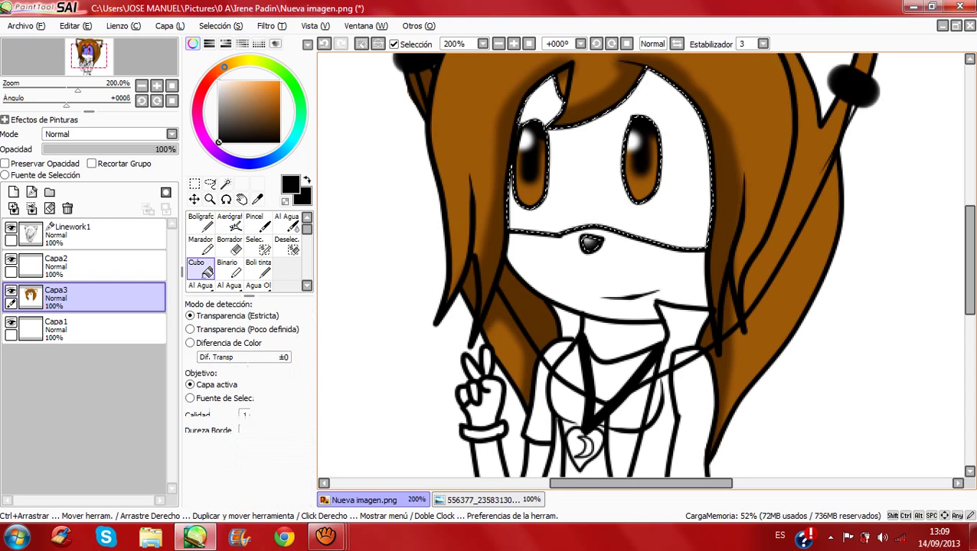
{"action": "left_click", "coordinate": [585, 176]}
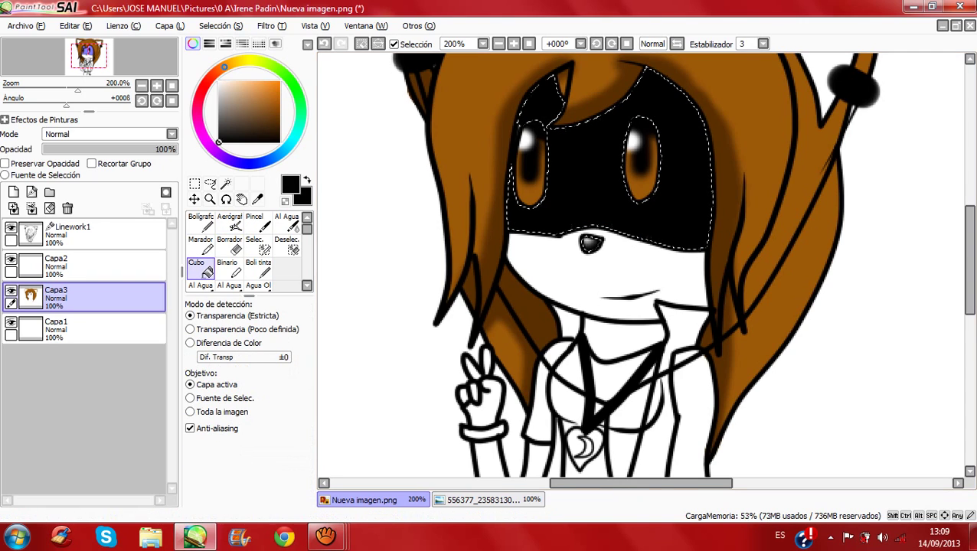
{"action": "right_click", "coordinate": [648, 244]}
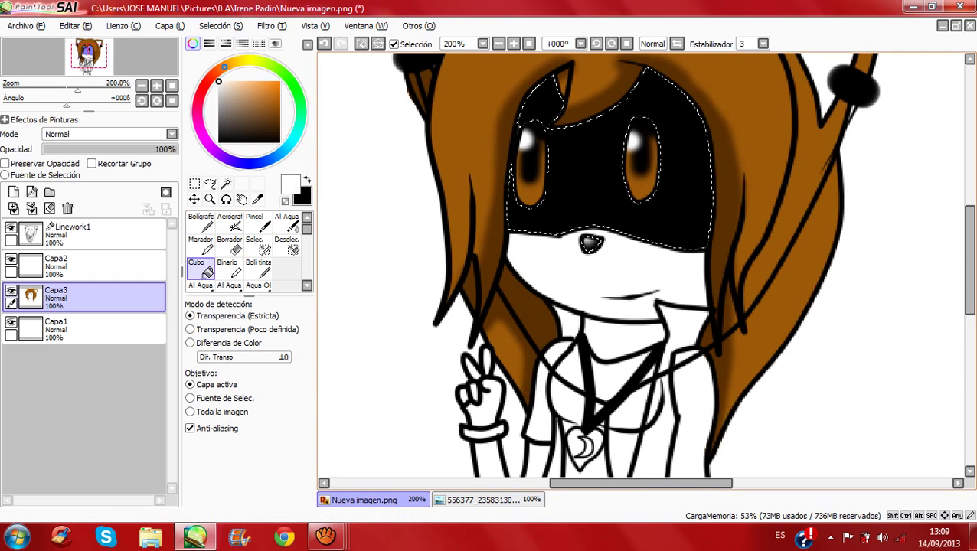
{"action": "left_click", "coordinate": [624, 206]}
Step: Airbrush light grey shadows on the upper face along the fringe and side hair, and clear the selection
{"action": "left_click", "coordinate": [218, 97]}
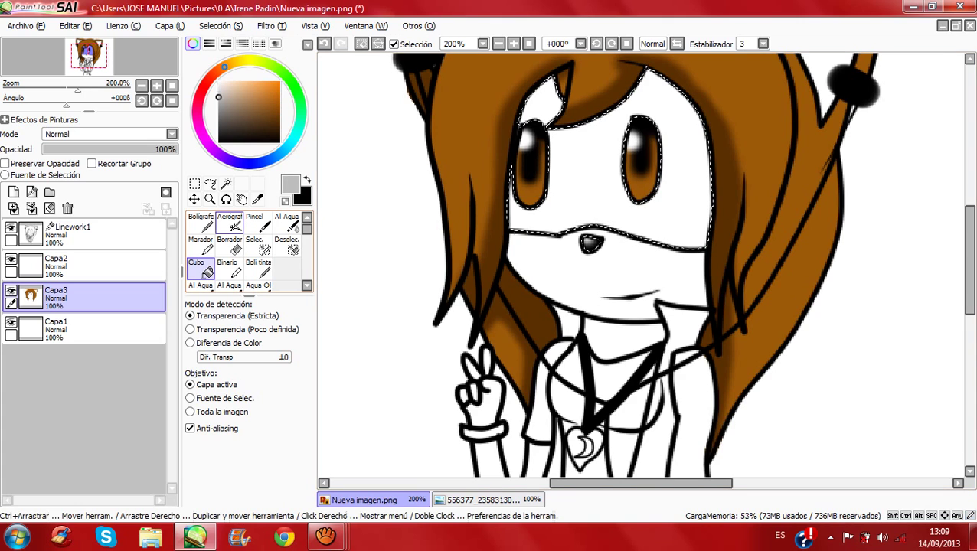
{"action": "left_click", "coordinate": [229, 224]}
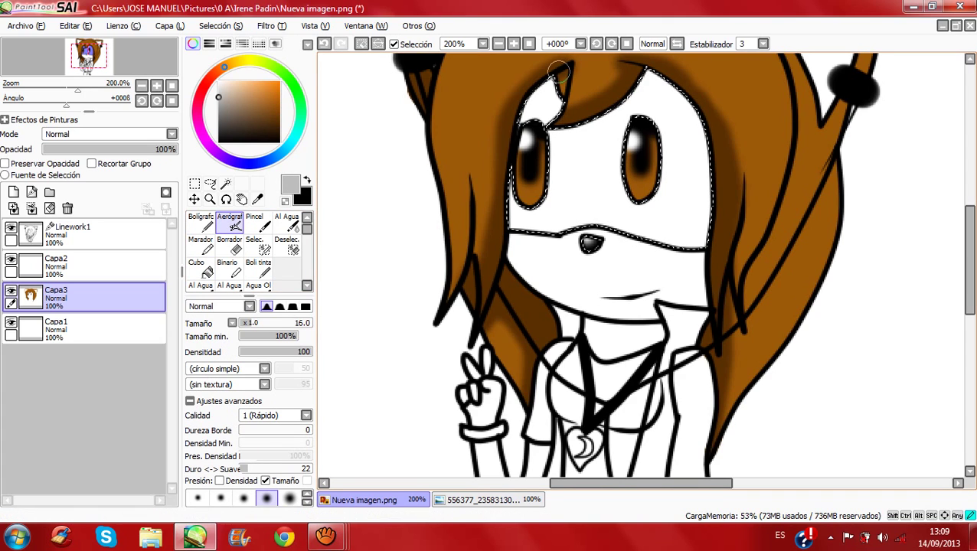
{"action": "left_click_drag", "start_coordinate": [563, 71], "coordinate": [527, 114]}
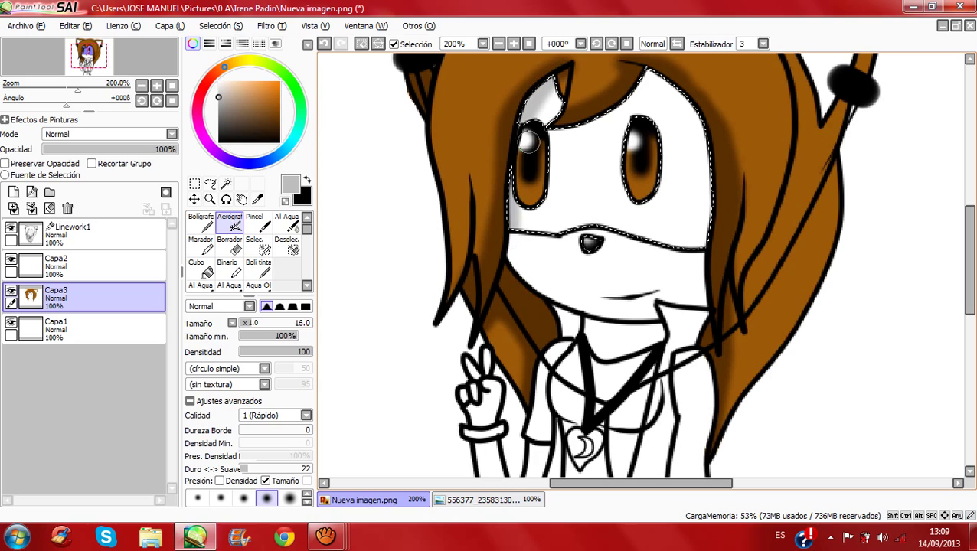
{"action": "mouse_move", "coordinate": [553, 81]}
{"action": "left_mouse_down"}
{"action": "mouse_move", "coordinate": [546, 95]}
{"action": "mouse_move", "coordinate": [569, 130]}
{"action": "mouse_move", "coordinate": [623, 117]}
{"action": "mouse_move", "coordinate": [647, 88]}
{"action": "mouse_move", "coordinate": [616, 113]}
{"action": "mouse_move", "coordinate": [646, 79]}
{"action": "mouse_move", "coordinate": [700, 128]}
{"action": "mouse_move", "coordinate": [708, 262]}
{"action": "mouse_move", "coordinate": [687, 87]}
{"action": "mouse_move", "coordinate": [532, 85]}
{"action": "left_mouse_up"}
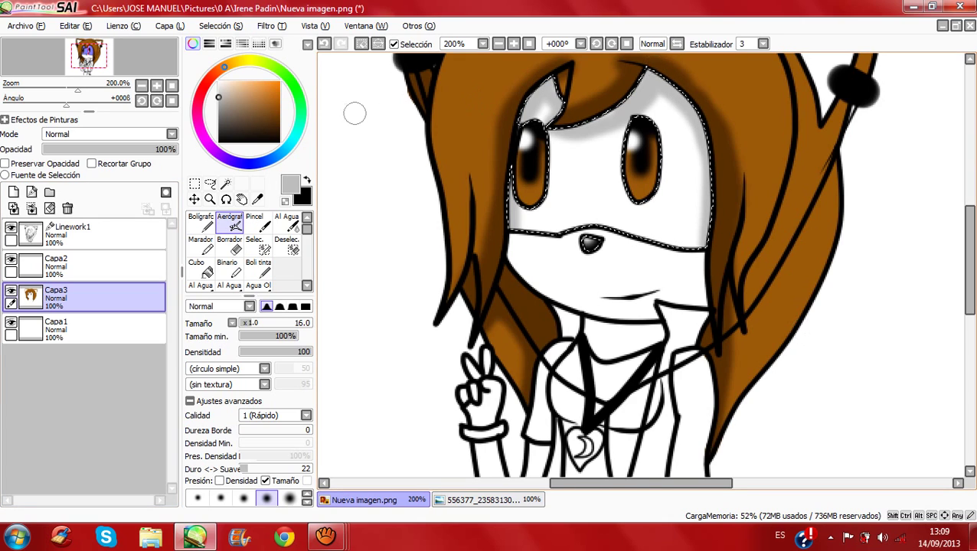
{"action": "key", "text": "ctrl+d"}
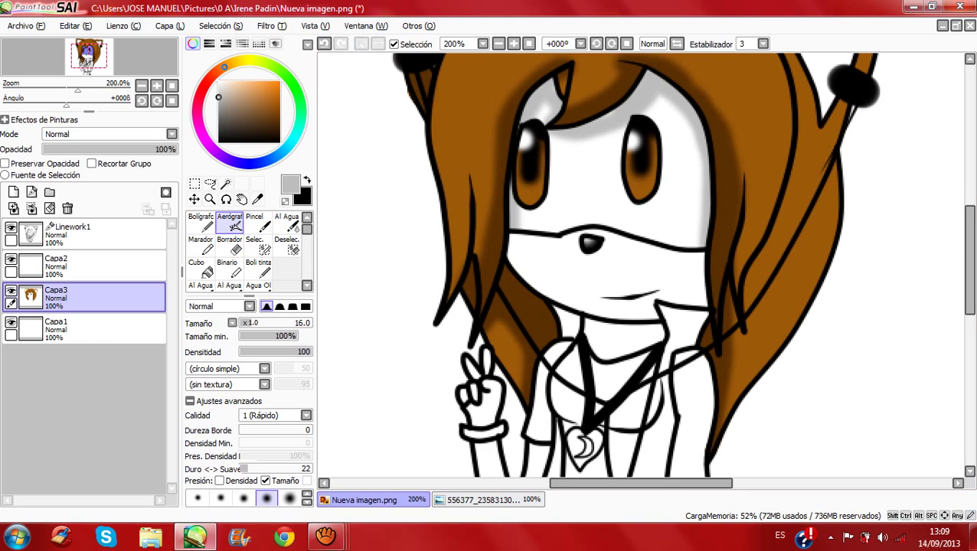
{"action": "left_click_drag", "start_coordinate": [567, 234], "coordinate": [527, 247]}
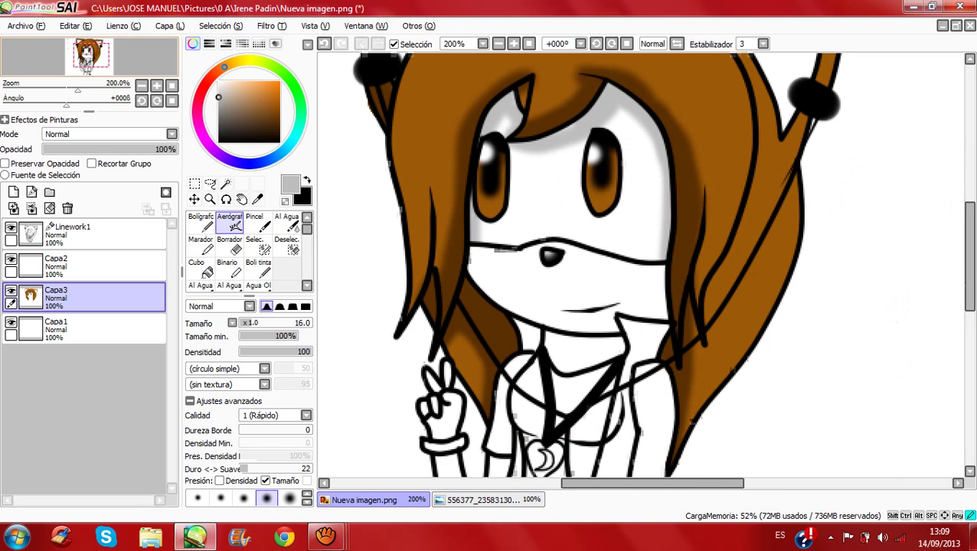
{"action": "scroll", "coordinate": [641, 267], "scroll_direction": "down", "scroll_amount": 3}
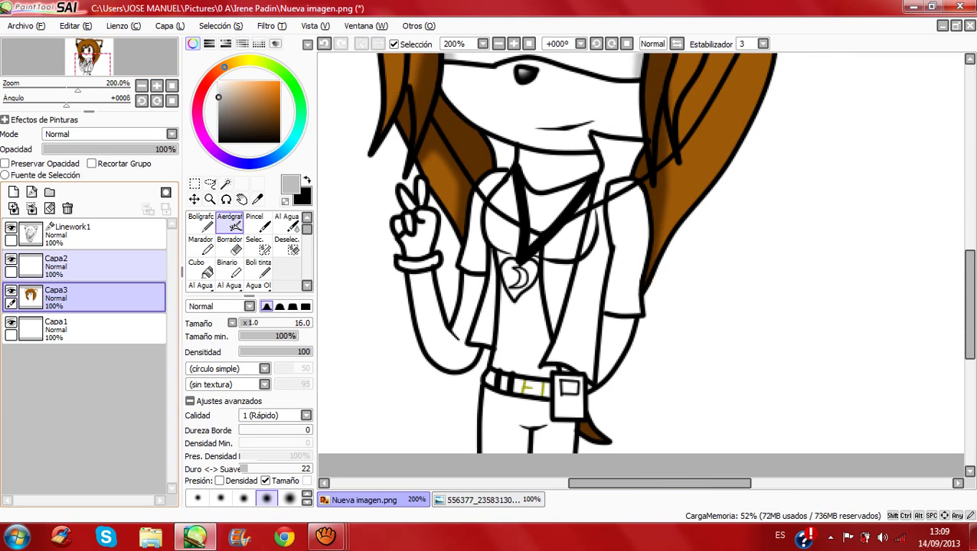
Step: Select the neckline and chest sections of the shirt on the Linework1 layer with the Magic Wand
{"action": "left_click", "coordinate": [92, 266]}
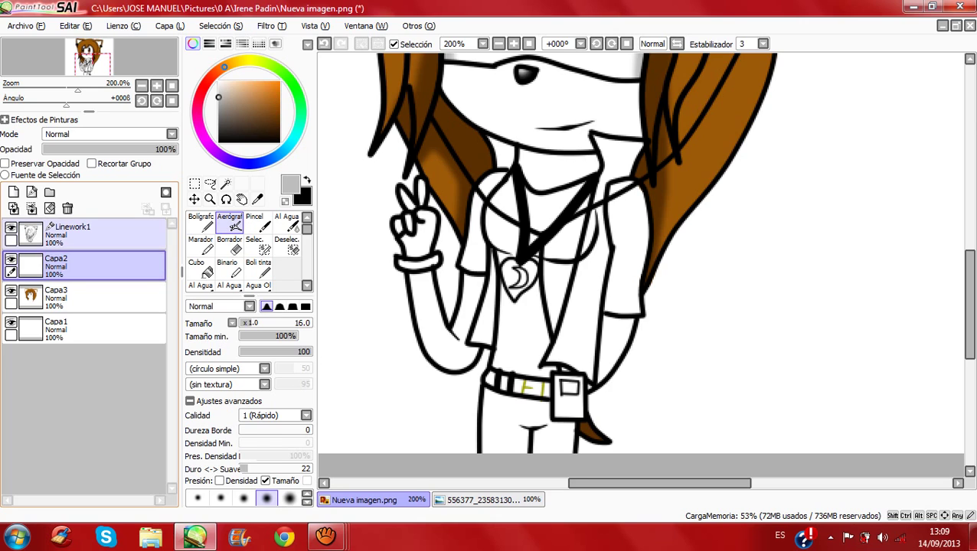
{"action": "left_click", "coordinate": [84, 233]}
{"action": "left_click", "coordinate": [225, 183]}
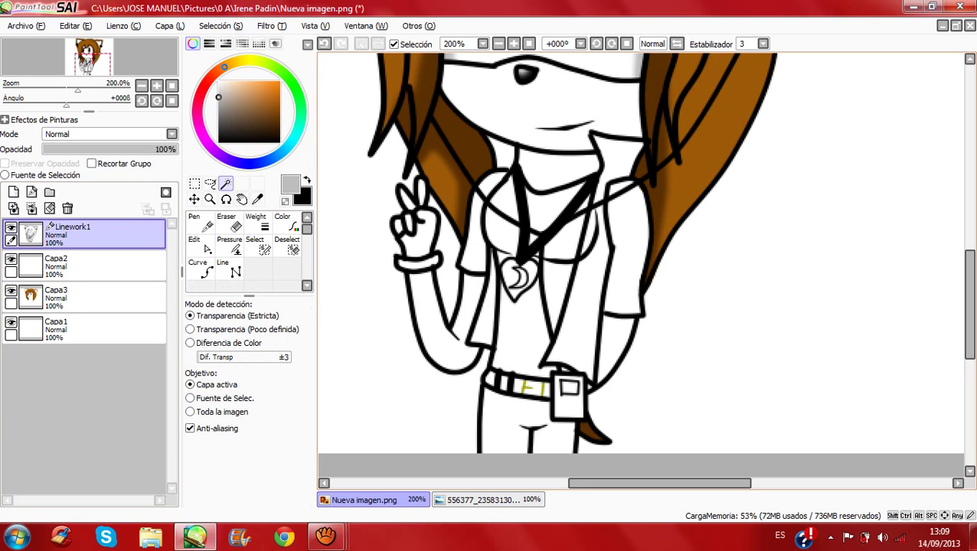
{"action": "left_click", "coordinate": [507, 199]}
{"action": "left_click", "coordinate": [545, 208]}
{"action": "left_click", "coordinate": [565, 238]}
{"action": "left_click", "coordinate": [546, 256]}
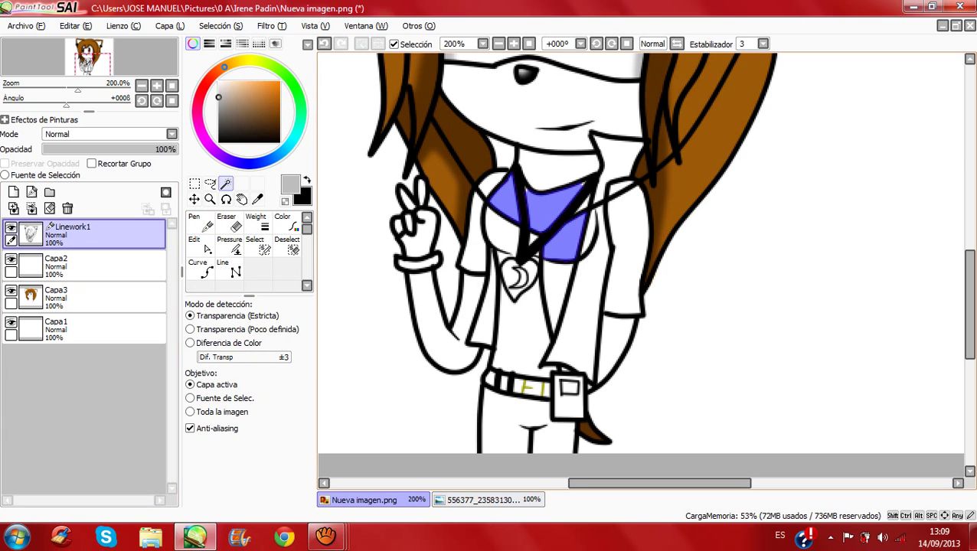
Step: Add the shirt's lower torso, both sleeves and the small shoulder areas to the selection
{"action": "left_click", "coordinate": [524, 329]}
{"action": "left_click", "coordinate": [472, 237]}
{"action": "left_click", "coordinate": [492, 181]}
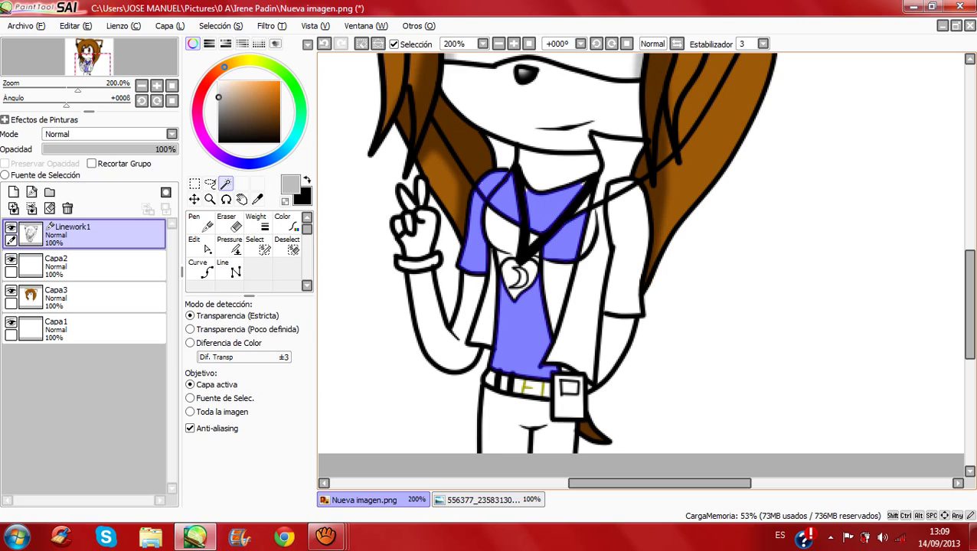
{"action": "left_click", "coordinate": [624, 253]}
{"action": "left_click", "coordinate": [605, 306]}
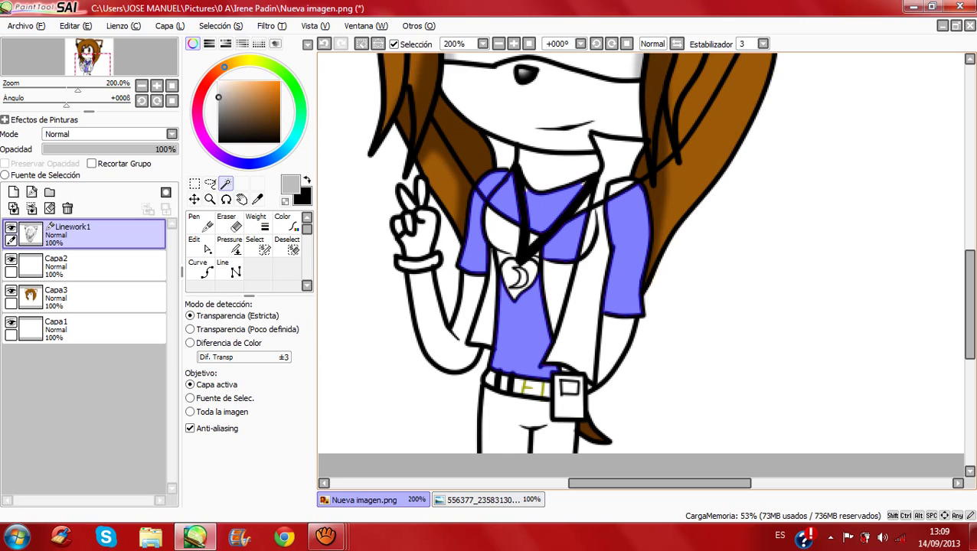
{"action": "left_click", "coordinate": [618, 186]}
{"action": "scroll", "coordinate": [640, 264], "scroll_direction": "up", "scroll_amount": 2}
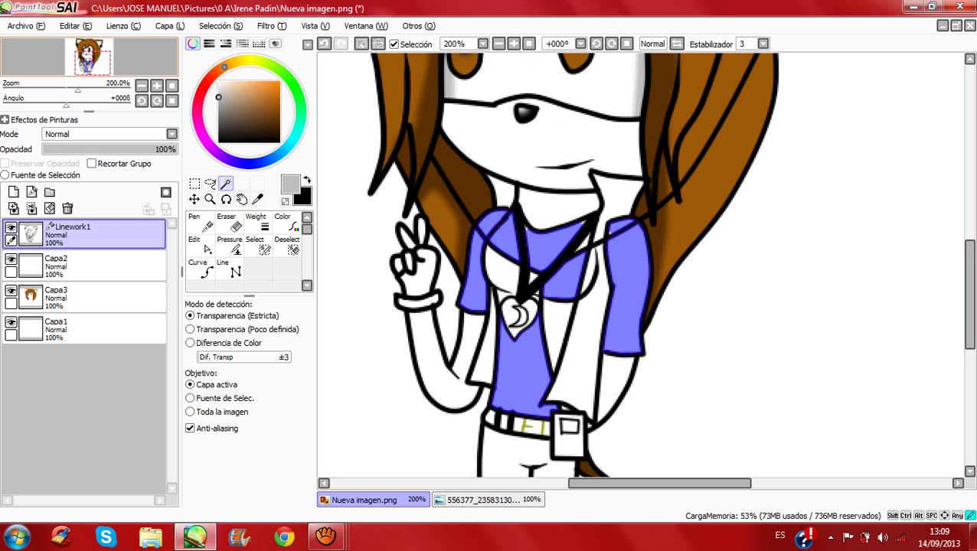
{"action": "scroll", "coordinate": [641, 268], "scroll_direction": "down", "scroll_amount": 8}
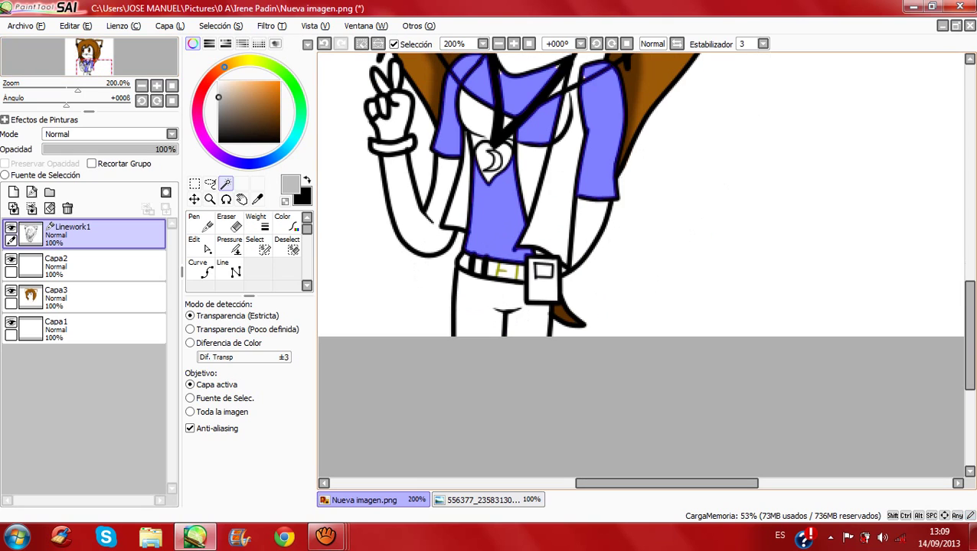
{"action": "left_click", "coordinate": [519, 176]}
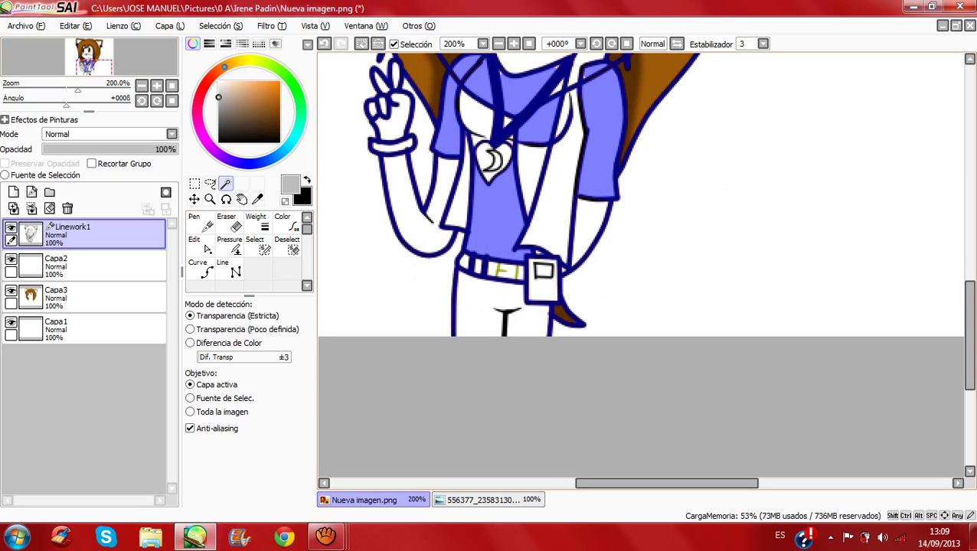
{"action": "left_click", "coordinate": [531, 173]}
{"action": "left_click", "coordinate": [325, 44]}
{"action": "key", "text": "ctrl+z"}
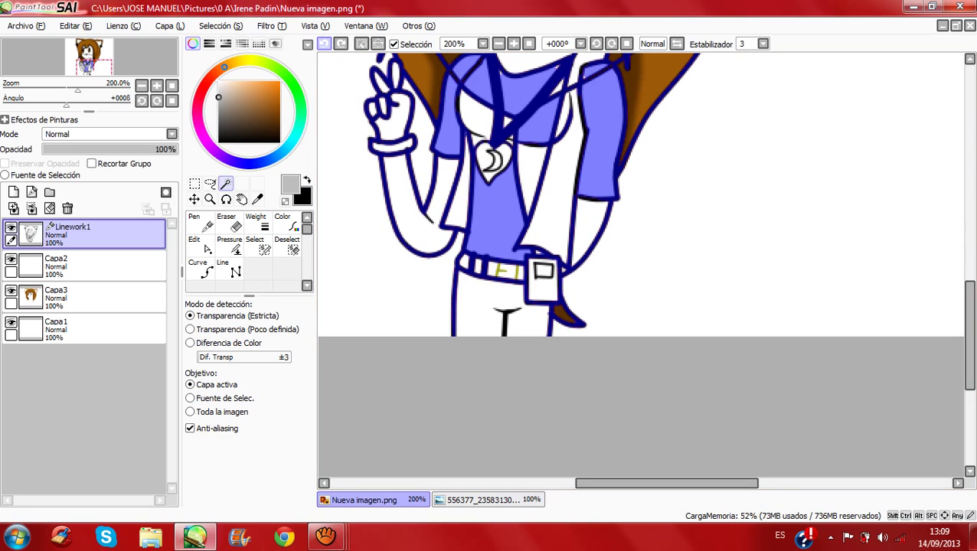
{"action": "left_click", "coordinate": [324, 44]}
Step: Add the remaining chest and side areas of the shirt, painting in gaps around the necklace and waist with the Select brush at sizes 10 and 4
{"action": "left_click", "coordinate": [531, 172]}
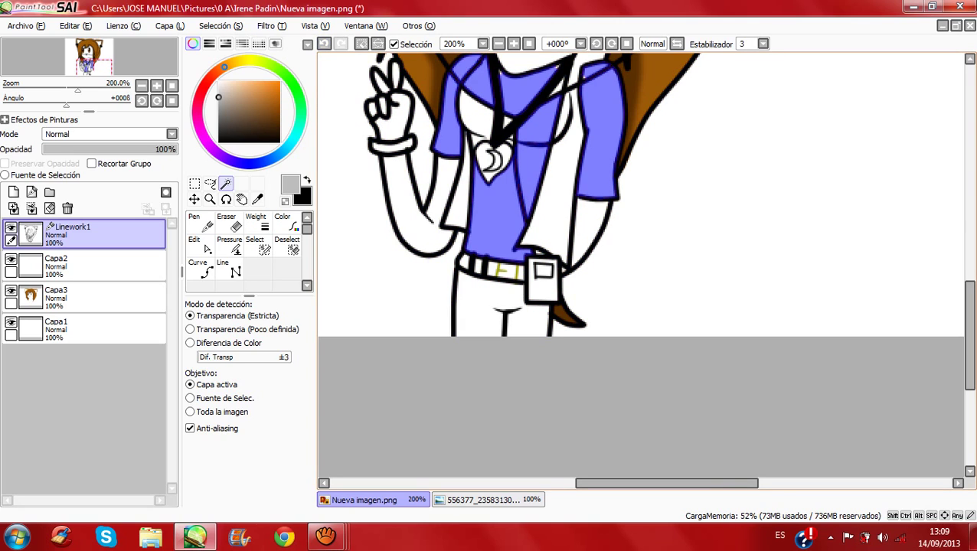
{"action": "left_click", "coordinate": [475, 116]}
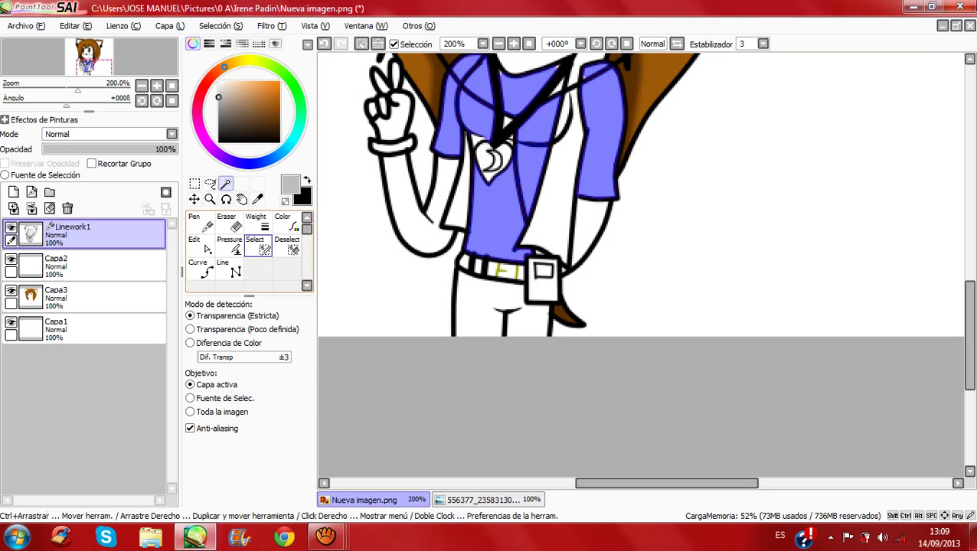
{"action": "left_click", "coordinate": [258, 245]}
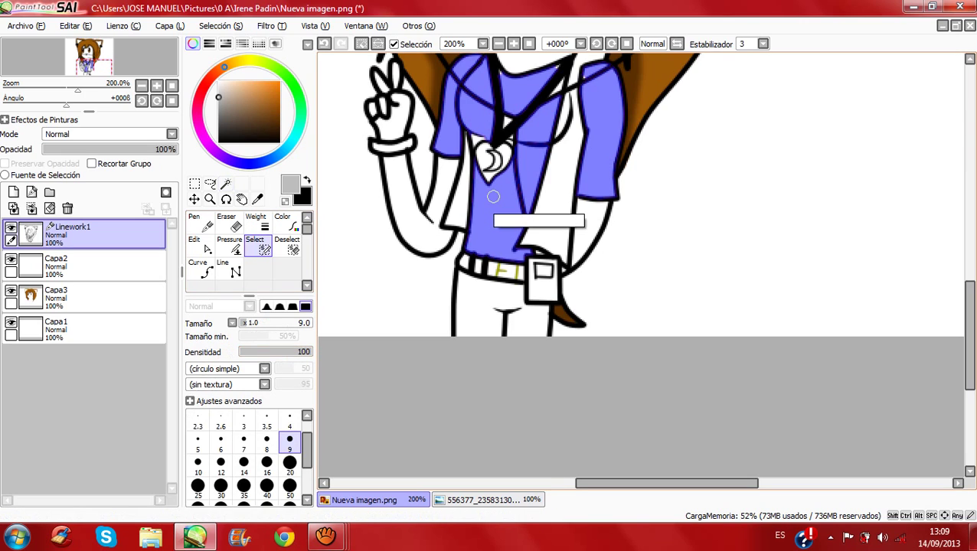
{"action": "left_click", "coordinate": [197, 465]}
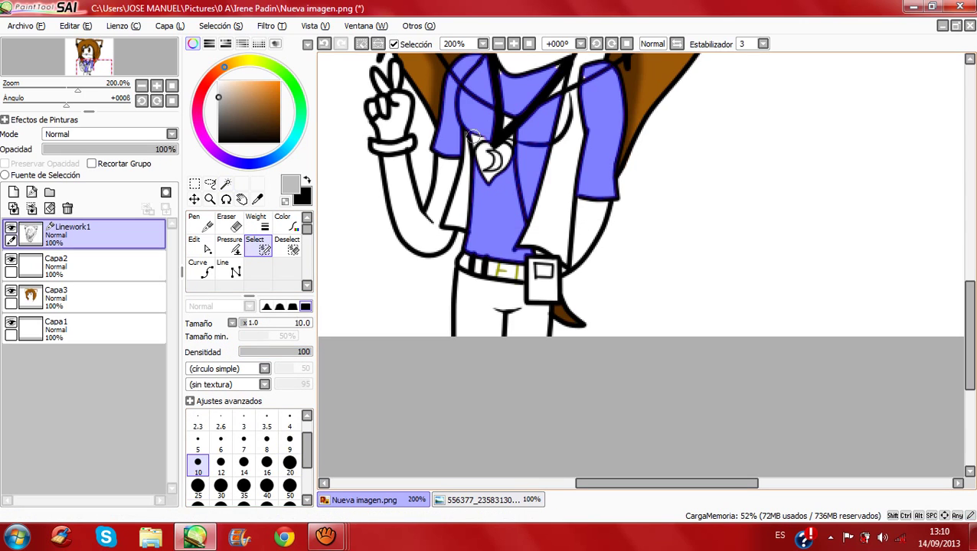
{"action": "mouse_move", "coordinate": [473, 139]}
{"action": "left_mouse_down"}
{"action": "mouse_move", "coordinate": [510, 112]}
{"action": "mouse_move", "coordinate": [515, 143]}
{"action": "left_mouse_up"}
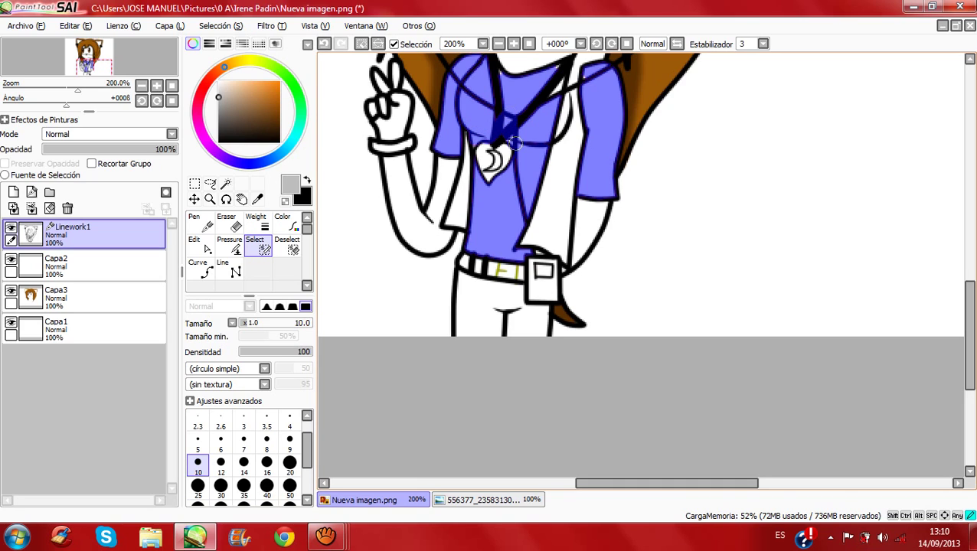
{"action": "mouse_move", "coordinate": [504, 106]}
{"action": "left_mouse_down"}
{"action": "mouse_move", "coordinate": [493, 67]}
{"action": "mouse_move", "coordinate": [496, 111]}
{"action": "left_mouse_up"}
{"action": "left_click_drag", "start_coordinate": [555, 65], "coordinate": [545, 116]}
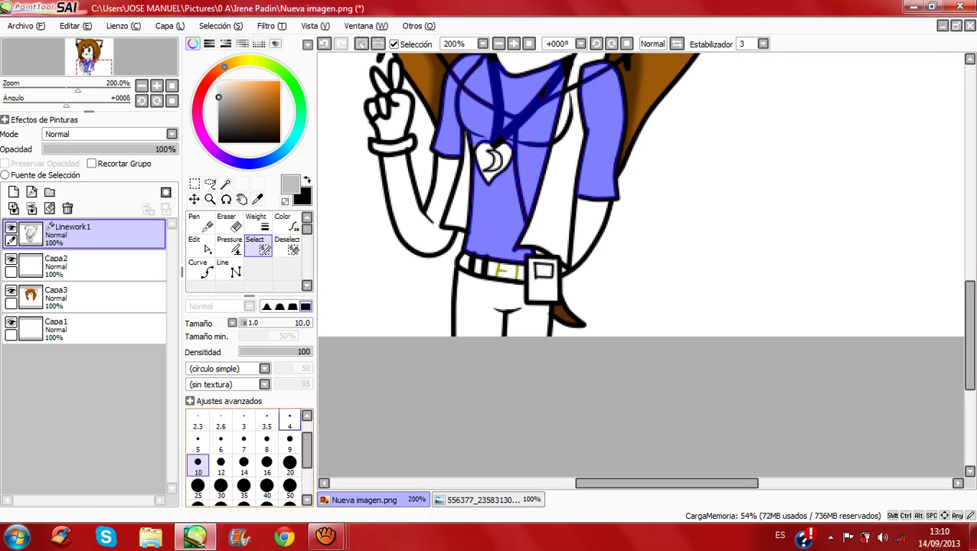
{"action": "left_click", "coordinate": [289, 420]}
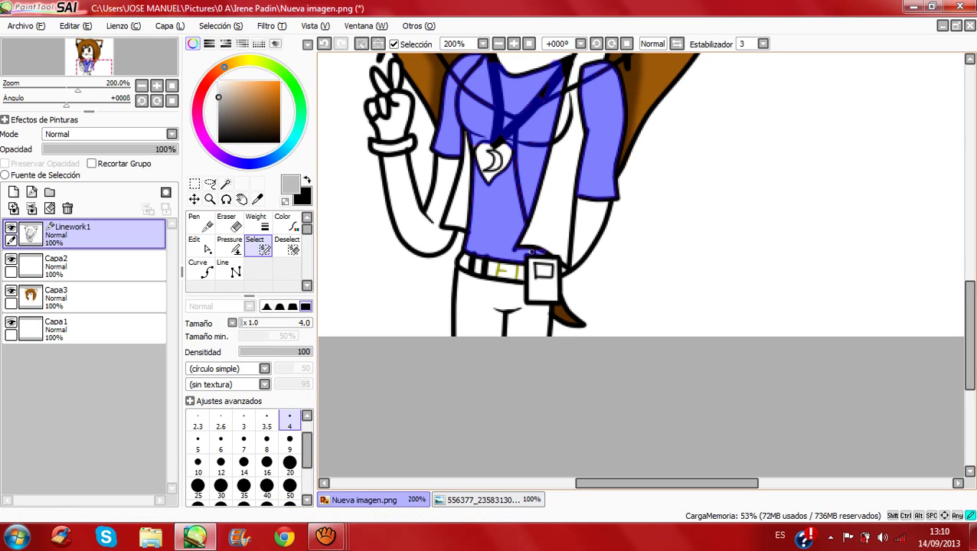
{"action": "mouse_move", "coordinate": [96, 68]}
{"action": "left_mouse_down"}
{"action": "mouse_move", "coordinate": [93, 45]}
{"action": "mouse_move", "coordinate": [88, 65]}
{"action": "left_mouse_up"}
{"action": "left_click_drag", "start_coordinate": [644, 222], "coordinate": [643, 215]}
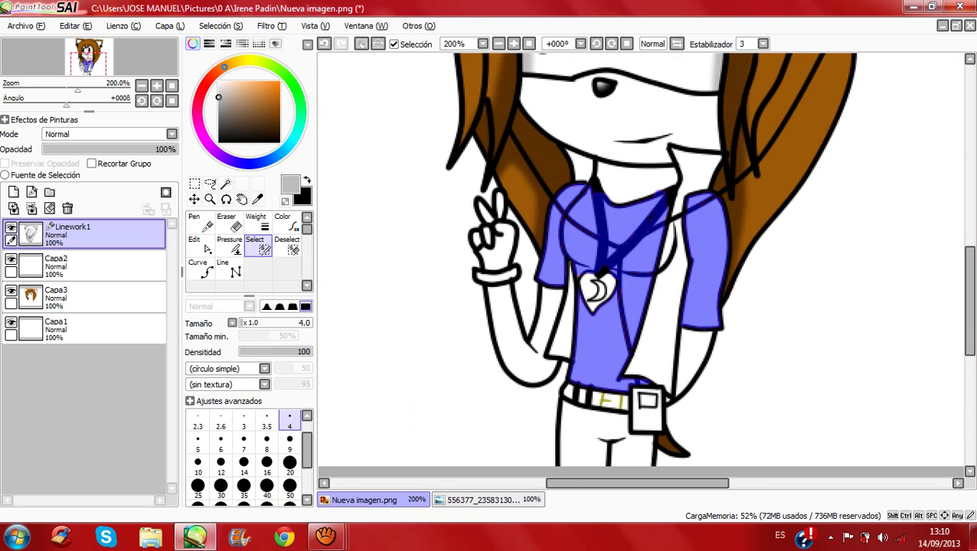
Step: Sample the magenta of the reference image's shirt and fill the selected shirt and sleeves with it on the Capa3 layer
{"action": "left_click", "coordinate": [488, 500]}
{"action": "left_click", "coordinate": [257, 199]}
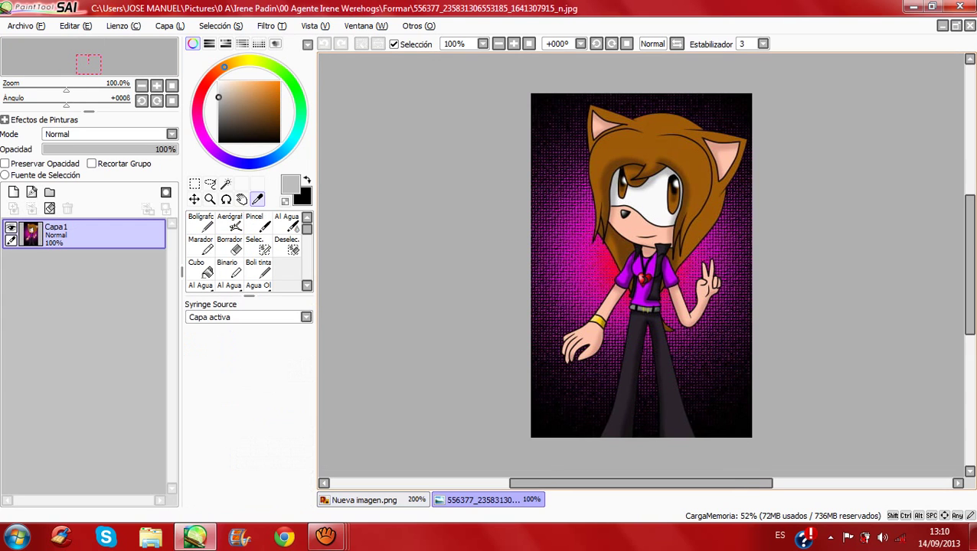
{"action": "left_click", "coordinate": [648, 294]}
{"action": "left_click", "coordinate": [365, 500]}
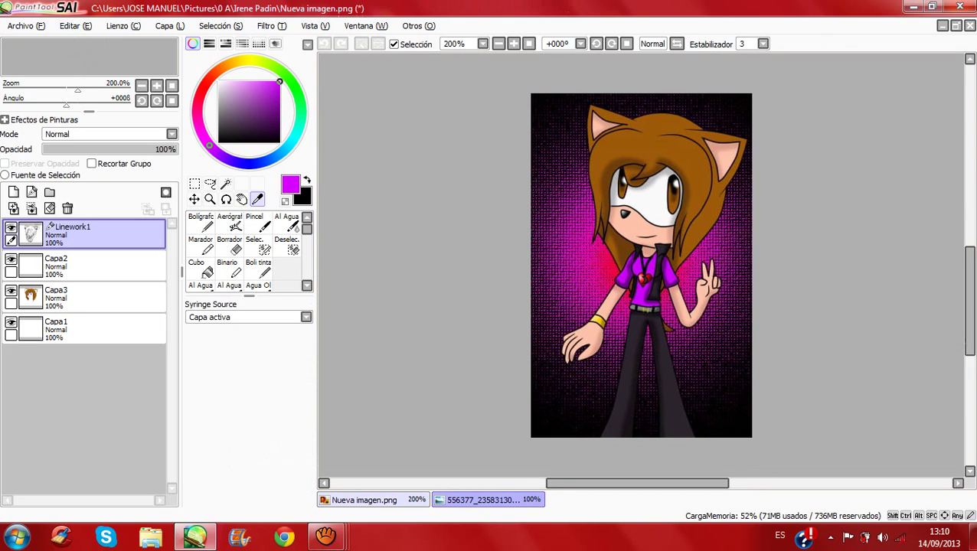
{"action": "left_click", "coordinate": [91, 329]}
{"action": "left_click", "coordinate": [92, 298]}
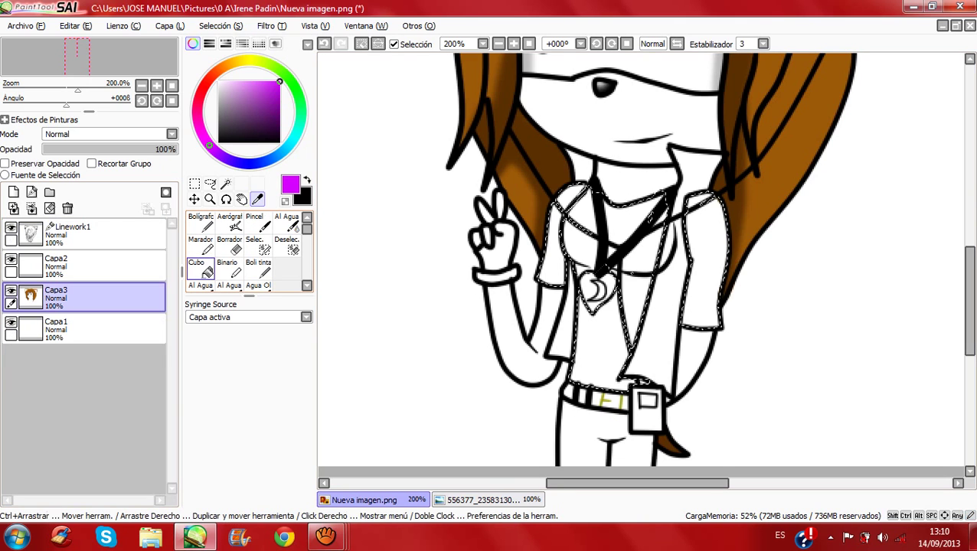
{"action": "left_click", "coordinate": [201, 268]}
{"action": "left_click", "coordinate": [601, 345]}
{"action": "left_click", "coordinate": [705, 264]}
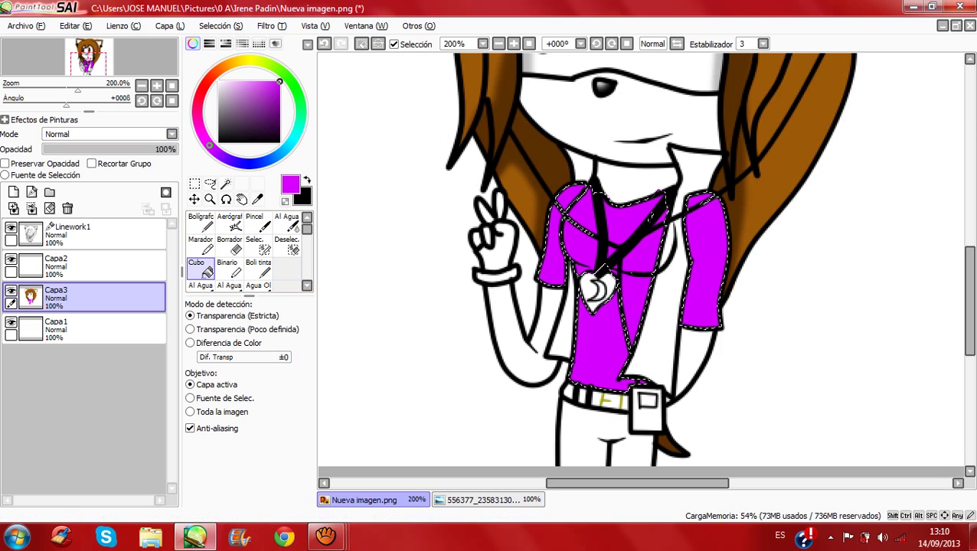
Step: Airbrush black shadows at size 16 on the Capa2 layer along the shirt's side, chest, waist and sleeves
{"action": "left_click", "coordinate": [218, 142]}
{"action": "left_click", "coordinate": [91, 266]}
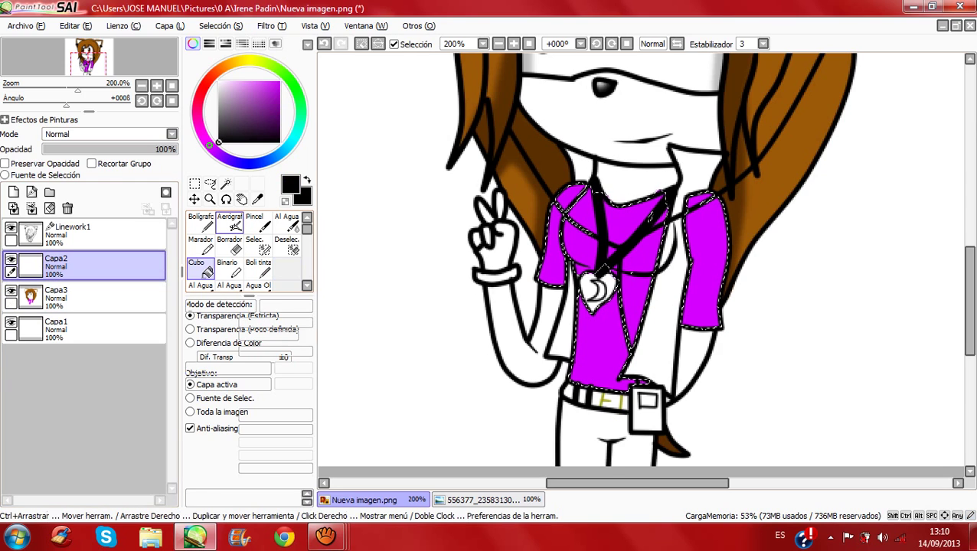
{"action": "left_click", "coordinate": [230, 224]}
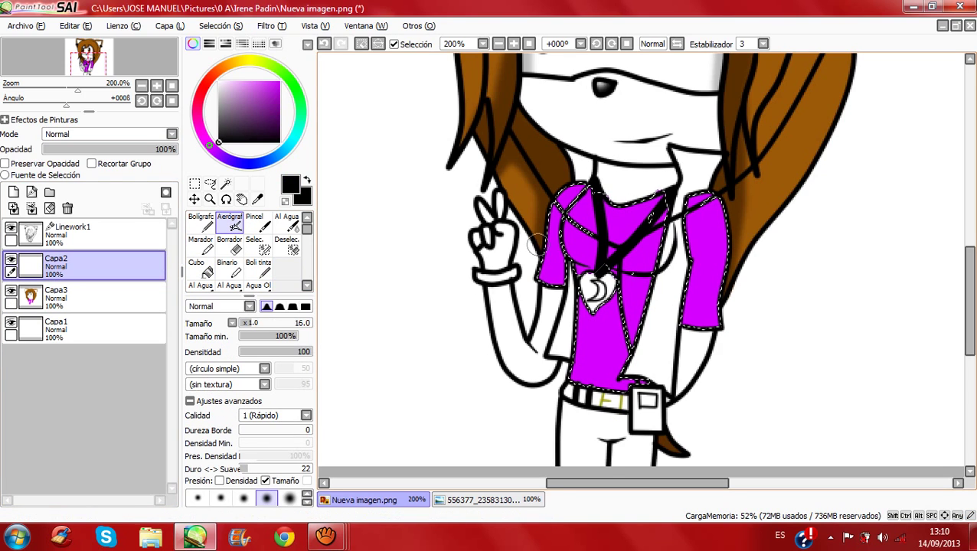
{"action": "mouse_move", "coordinate": [662, 190]}
{"action": "left_mouse_down"}
{"action": "mouse_move", "coordinate": [630, 366]}
{"action": "mouse_move", "coordinate": [652, 379]}
{"action": "mouse_move", "coordinate": [602, 393]}
{"action": "mouse_move", "coordinate": [564, 387]}
{"action": "left_mouse_up"}
{"action": "mouse_move", "coordinate": [575, 296]}
{"action": "left_mouse_down"}
{"action": "mouse_move", "coordinate": [654, 289]}
{"action": "mouse_move", "coordinate": [583, 269]}
{"action": "mouse_move", "coordinate": [572, 278]}
{"action": "left_mouse_up"}
{"action": "mouse_move", "coordinate": [734, 210]}
{"action": "left_mouse_down"}
{"action": "mouse_move", "coordinate": [703, 199]}
{"action": "mouse_move", "coordinate": [685, 231]}
{"action": "left_mouse_up"}
{"action": "left_click_drag", "start_coordinate": [679, 320], "coordinate": [722, 327]}
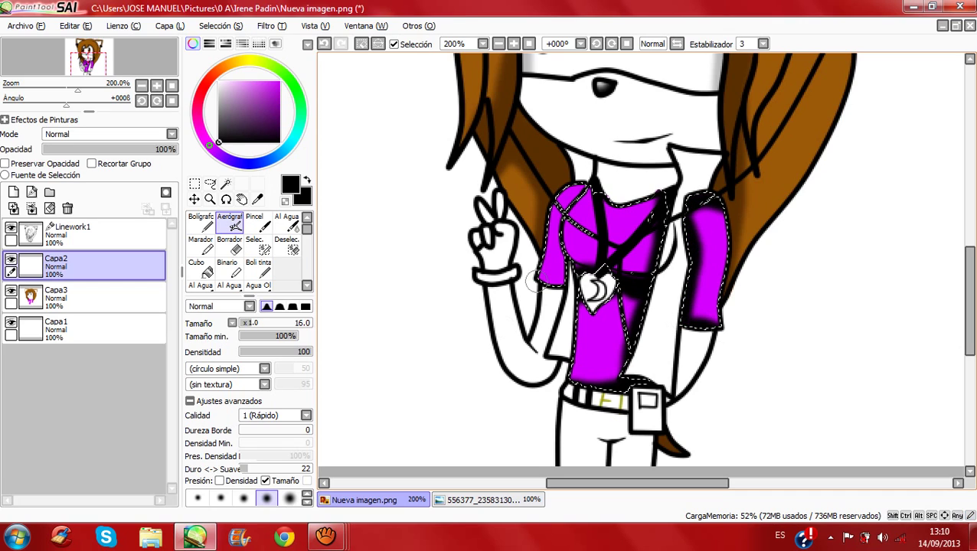
{"action": "mouse_move", "coordinate": [535, 283]}
{"action": "left_mouse_down"}
{"action": "mouse_move", "coordinate": [558, 285]}
{"action": "mouse_move", "coordinate": [563, 256]}
{"action": "left_mouse_up"}
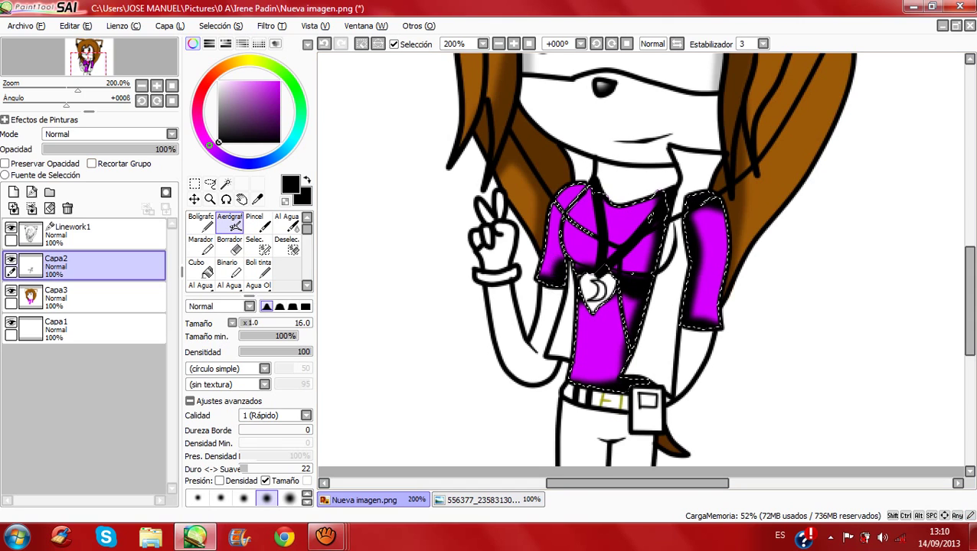
Step: Lower the Capa2 layer's opacity to 46%, touch up the shading on the sleeve beside the raised hand, and clear the selection
{"action": "left_click", "coordinate": [81, 149]}
{"action": "left_click_drag", "start_coordinate": [80, 148], "coordinate": [175, 149]}
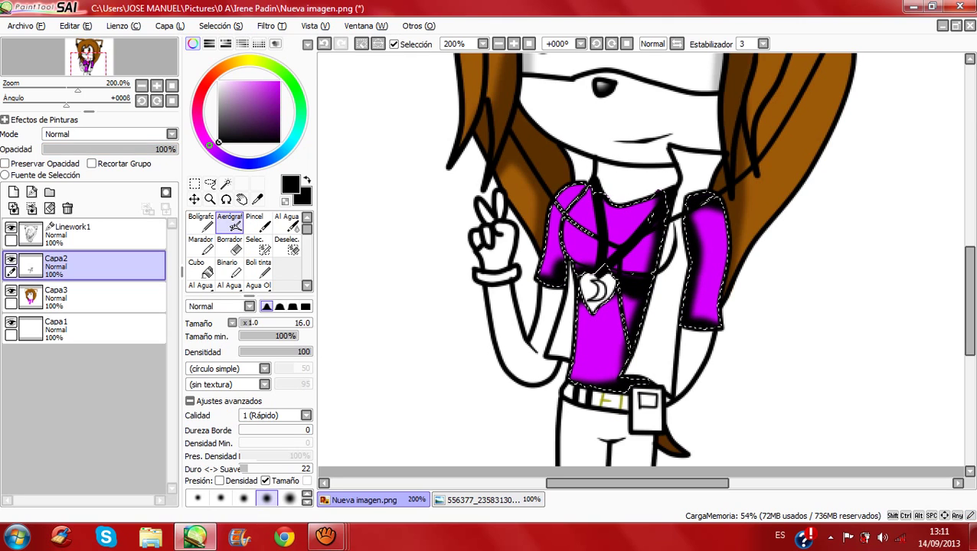
{"action": "mouse_move", "coordinate": [85, 149]}
{"action": "left_mouse_down"}
{"action": "mouse_move", "coordinate": [177, 149]}
{"action": "mouse_move", "coordinate": [104, 148]}
{"action": "left_mouse_up"}
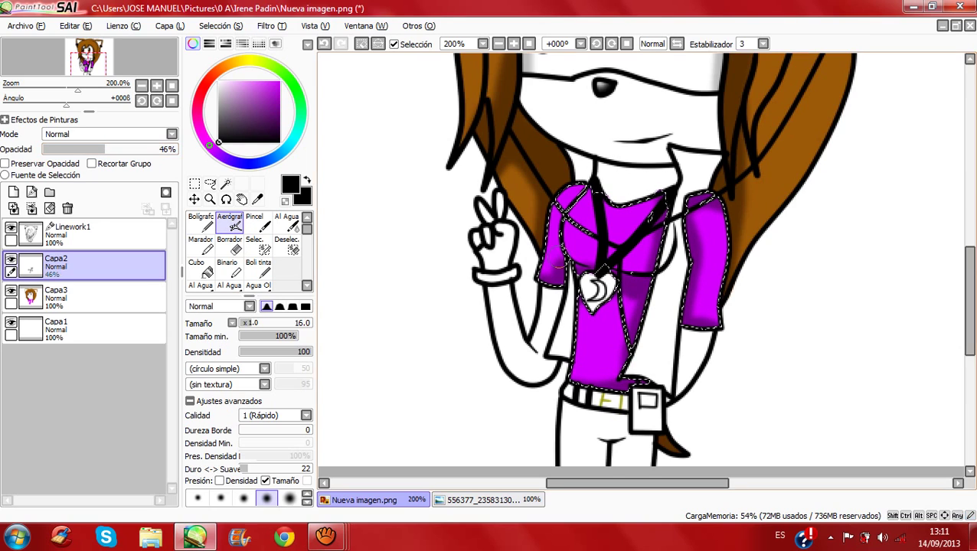
{"action": "left_click_drag", "start_coordinate": [560, 253], "coordinate": [554, 294]}
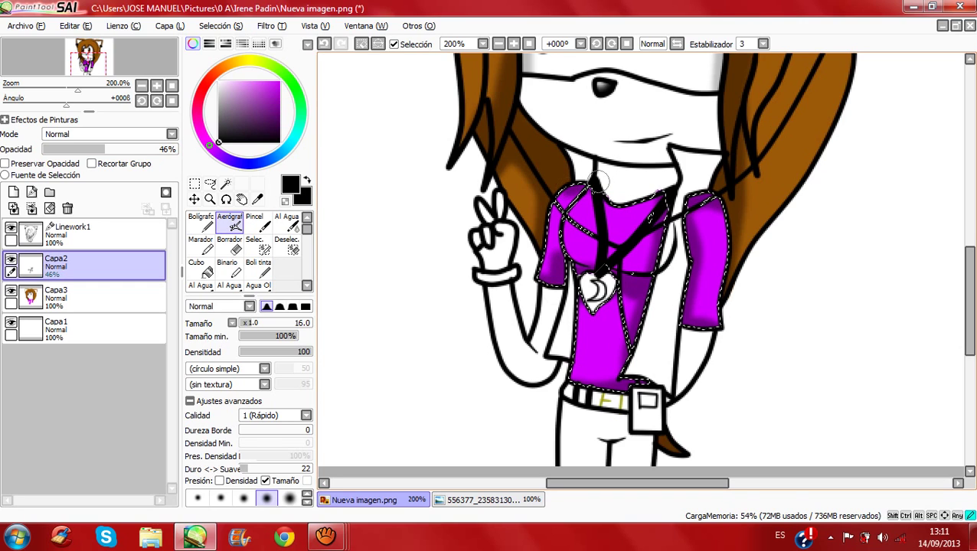
{"action": "left_click", "coordinate": [361, 44]}
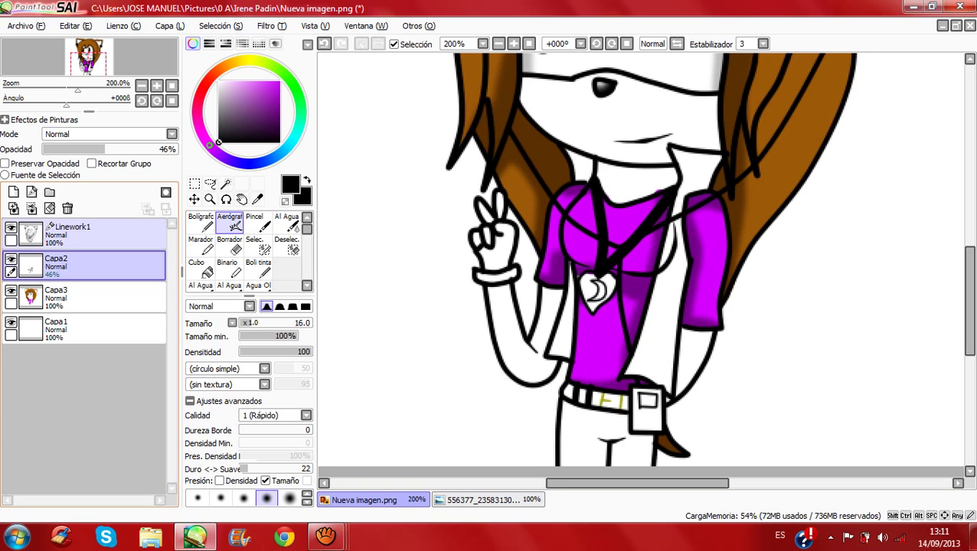
Step: Select the trousers and all parts of the open vest, including its collar, on the Linework1 layer with the Magic Wand
{"action": "left_click", "coordinate": [96, 234]}
{"action": "left_click", "coordinate": [595, 427]}
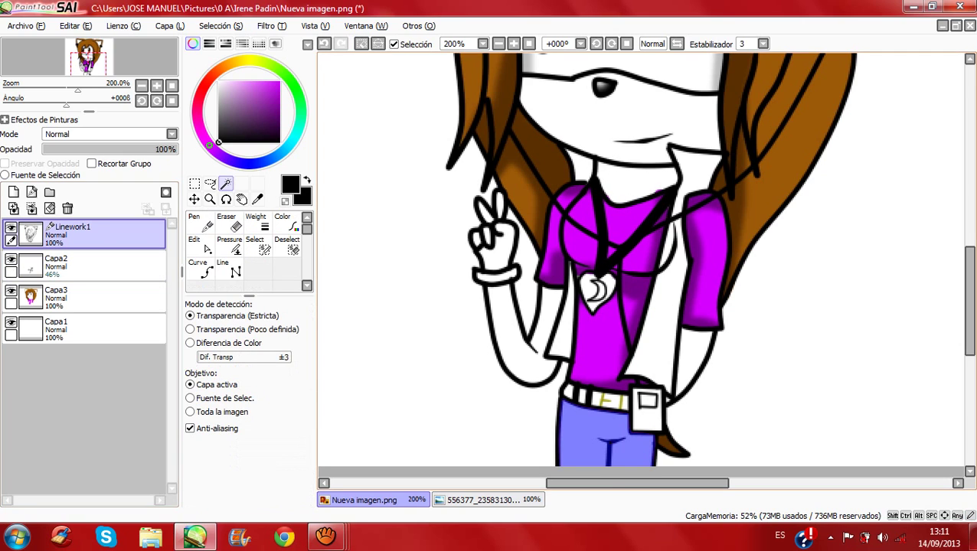
{"action": "left_click", "coordinate": [563, 334]}
{"action": "left_click", "coordinate": [584, 166]}
{"action": "left_click", "coordinate": [696, 172]}
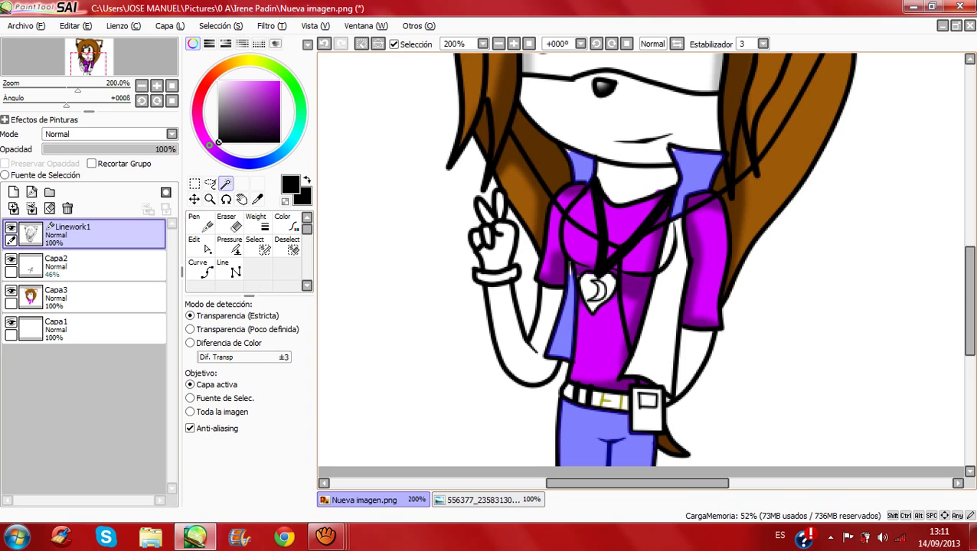
{"action": "left_click", "coordinate": [658, 326]}
{"action": "left_click", "coordinate": [668, 248]}
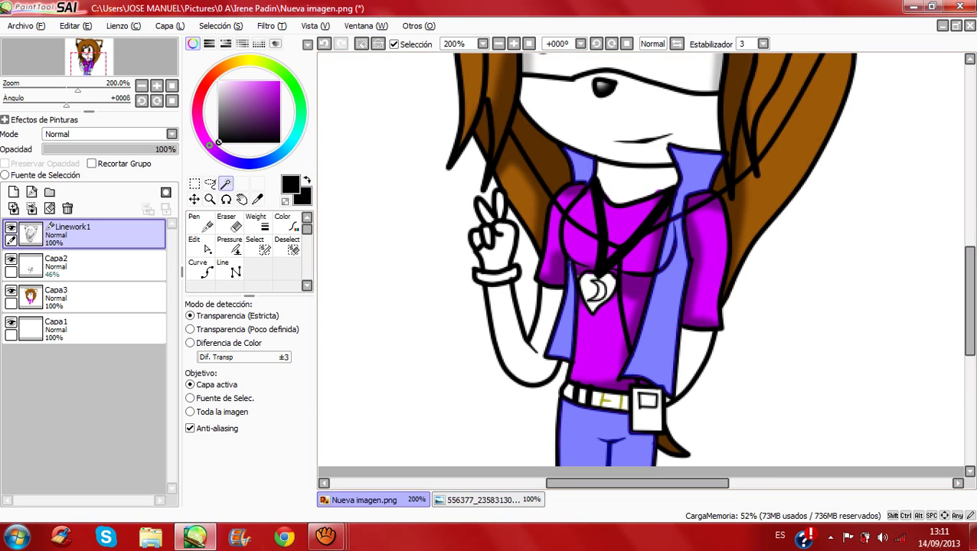
Step: Sample the dark grey of the reference image's trousers and fill the selected vest, collar and trousers with it on the Capa3 layer
{"action": "left_click", "coordinate": [487, 500]}
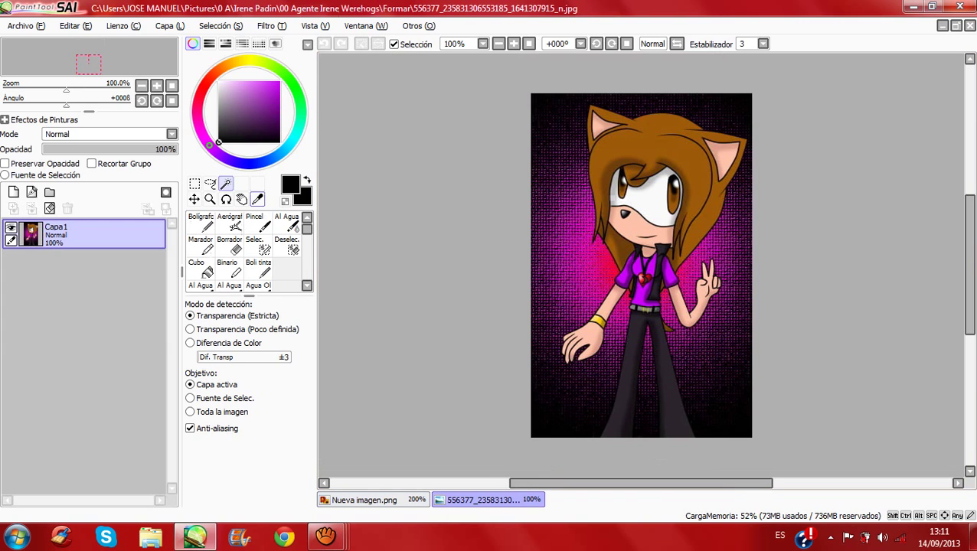
{"action": "left_click", "coordinate": [257, 199]}
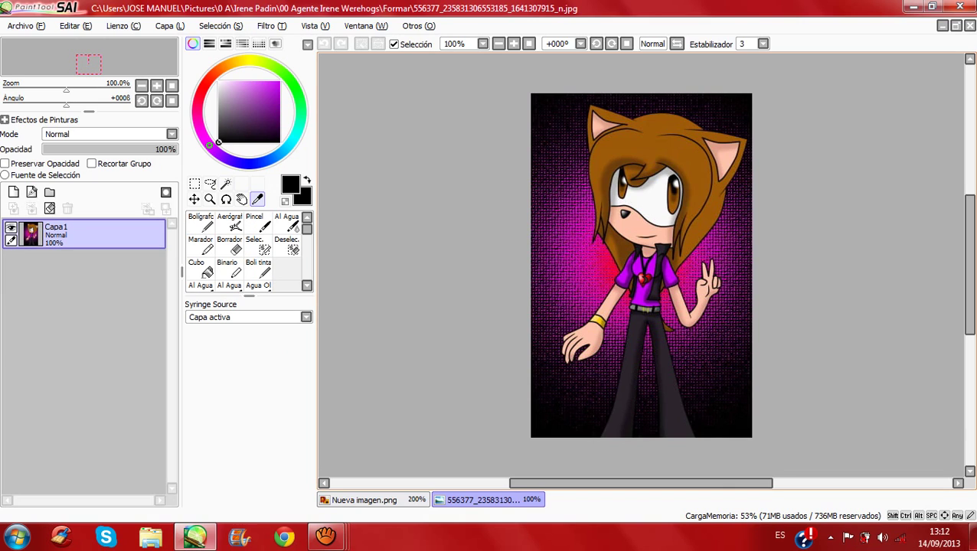
{"action": "left_click", "coordinate": [635, 360]}
{"action": "left_click", "coordinate": [364, 500]}
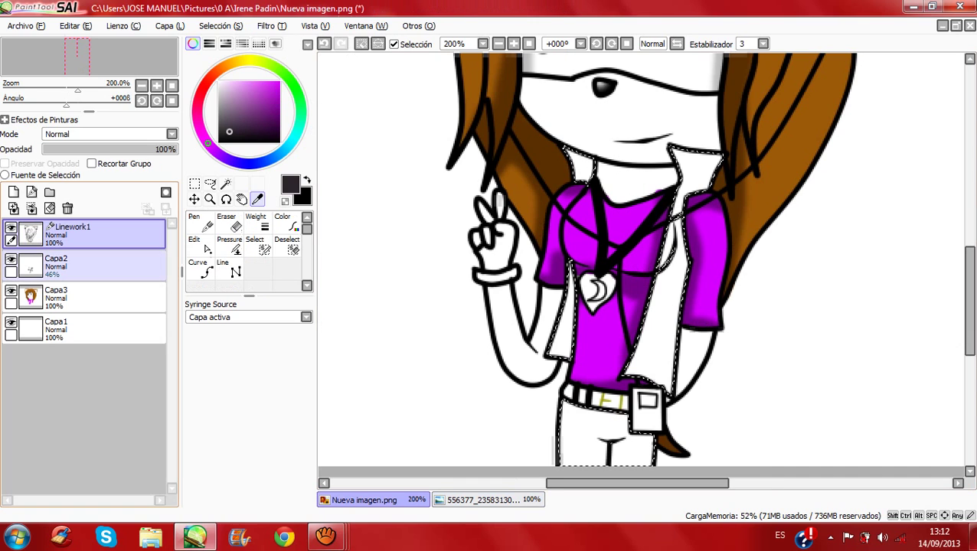
{"action": "key", "text": "ctrl+f"}
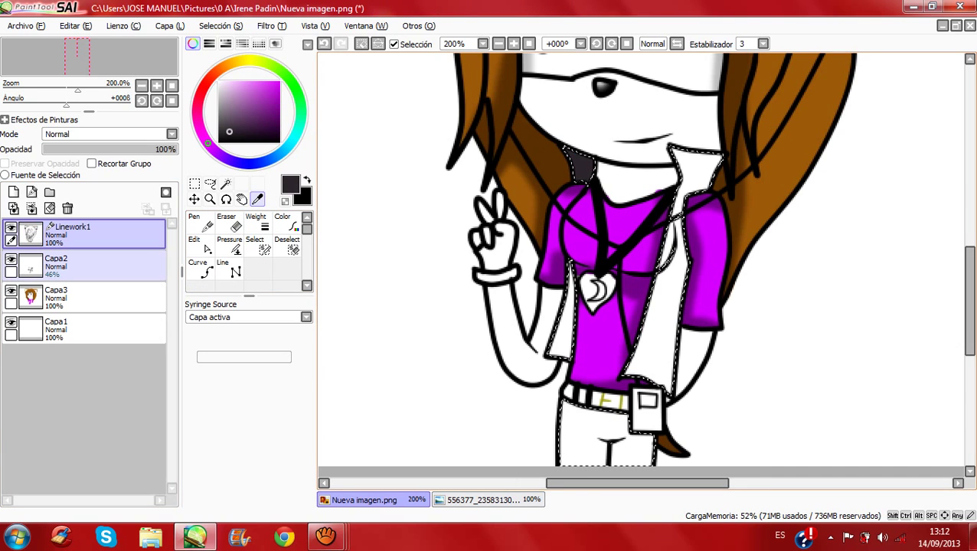
{"action": "left_click", "coordinate": [695, 170]}
{"action": "left_click", "coordinate": [660, 329]}
{"action": "left_click", "coordinate": [678, 209]}
{"action": "left_click", "coordinate": [563, 332]}
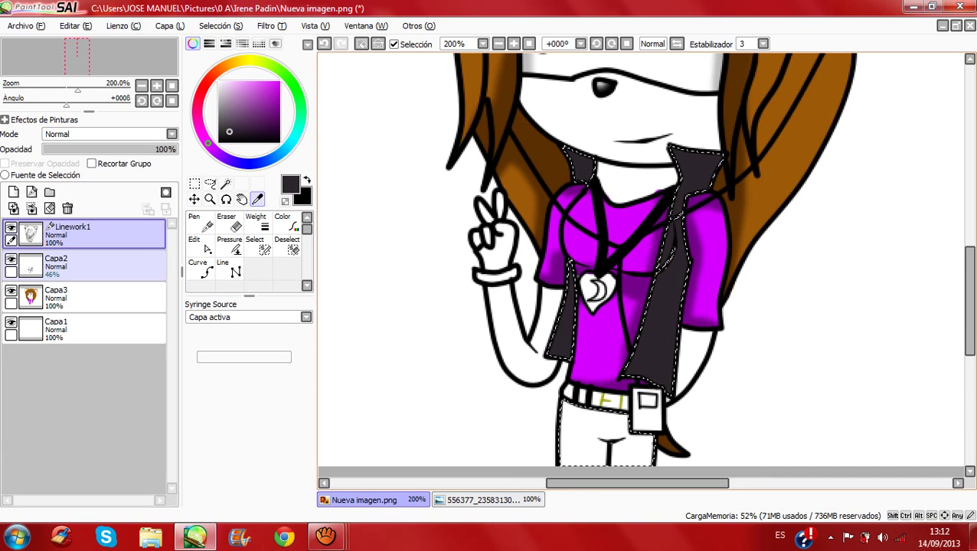
{"action": "left_click", "coordinate": [601, 430]}
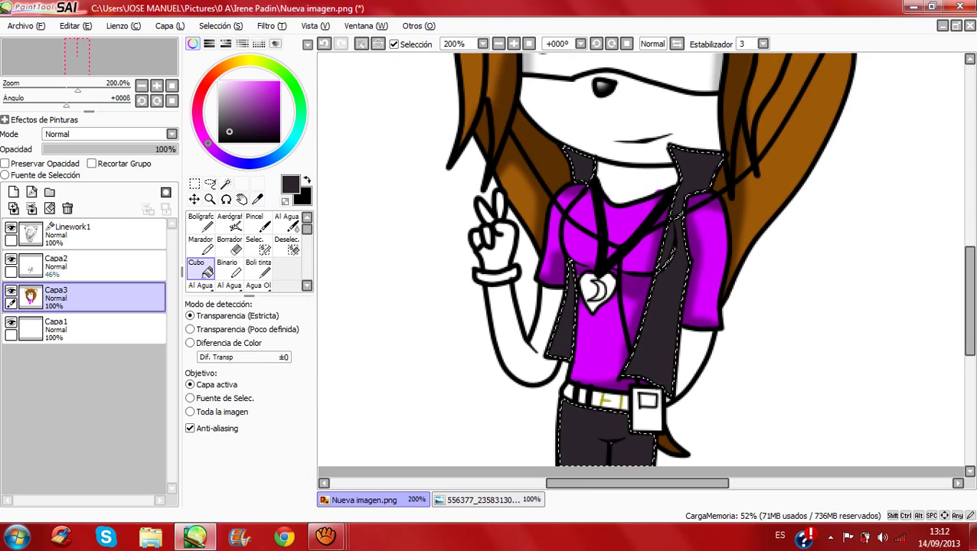
Step: Airbrush black shadows at size 16 on the Capa2 layer along the vest and trousers, and clear the selection
{"action": "left_click", "coordinate": [218, 142]}
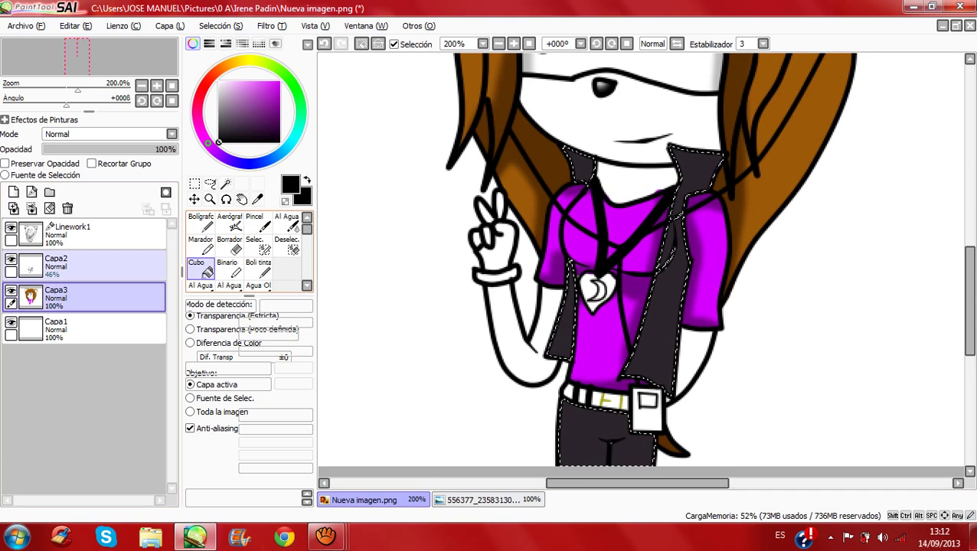
{"action": "left_click", "coordinate": [85, 264]}
{"action": "left_click", "coordinate": [230, 222]}
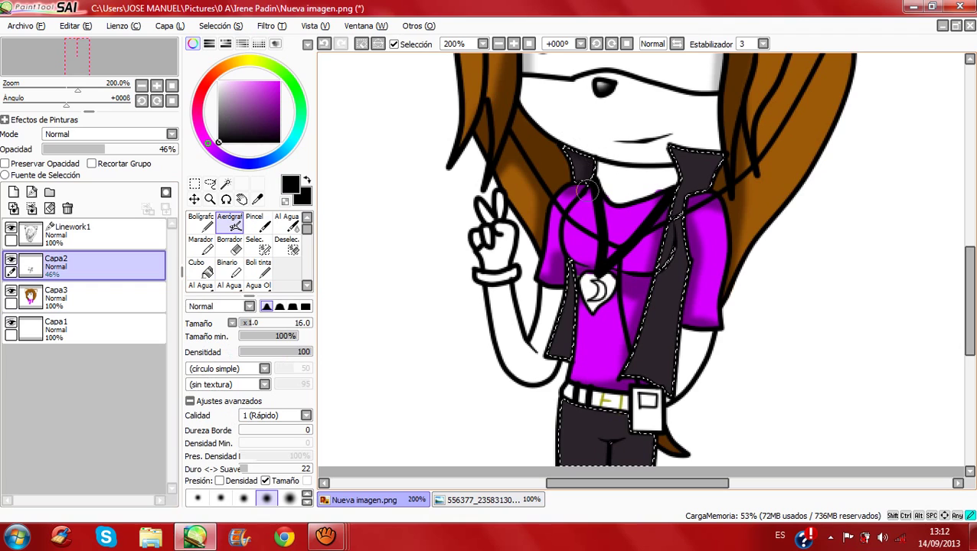
{"action": "mouse_move", "coordinate": [717, 152]}
{"action": "left_mouse_down"}
{"action": "mouse_move", "coordinate": [687, 222]}
{"action": "mouse_move", "coordinate": [718, 173]}
{"action": "mouse_move", "coordinate": [690, 217]}
{"action": "mouse_move", "coordinate": [669, 327]}
{"action": "mouse_move", "coordinate": [674, 387]}
{"action": "mouse_move", "coordinate": [625, 370]}
{"action": "left_mouse_up"}
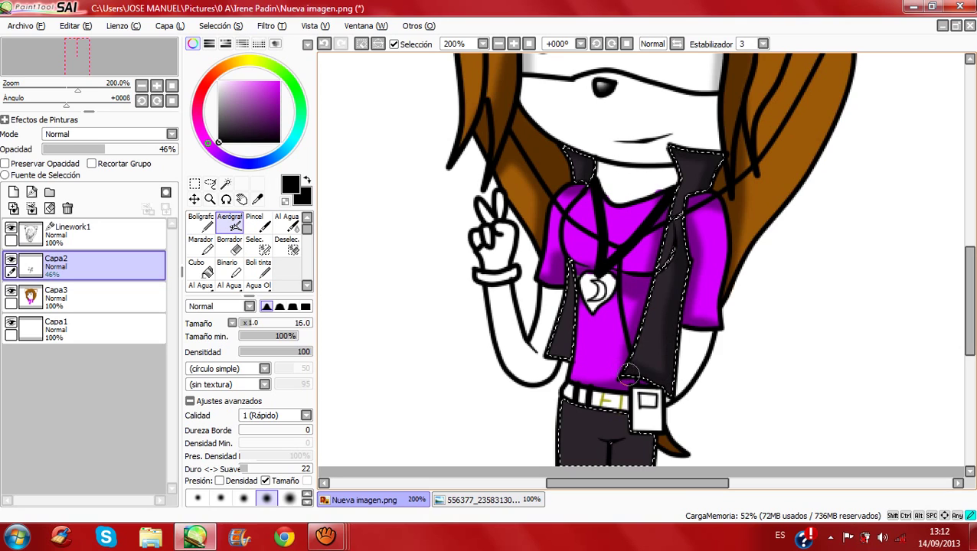
{"action": "left_click_drag", "start_coordinate": [674, 237], "coordinate": [676, 276]}
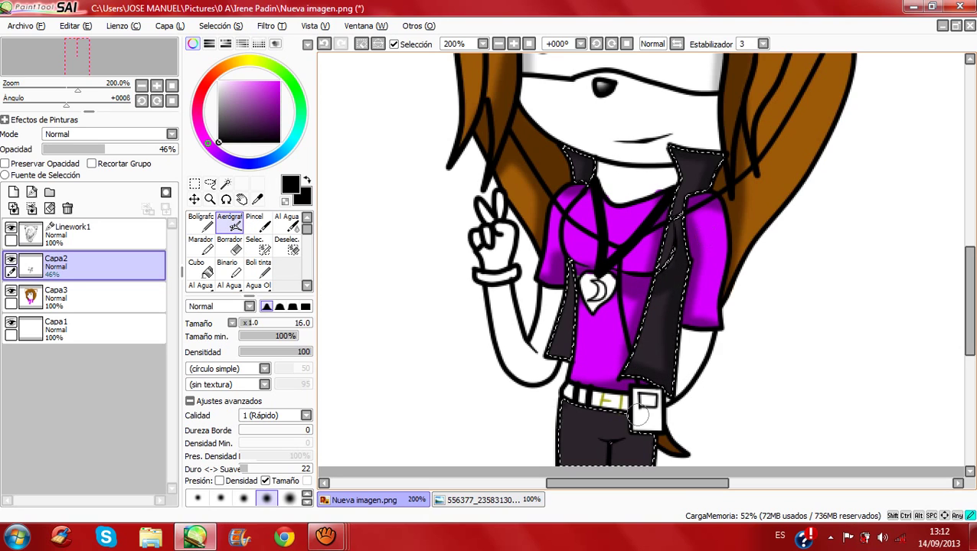
{"action": "mouse_move", "coordinate": [640, 415]}
{"action": "left_mouse_down"}
{"action": "mouse_move", "coordinate": [624, 423]}
{"action": "mouse_move", "coordinate": [608, 464]}
{"action": "mouse_move", "coordinate": [603, 447]}
{"action": "mouse_move", "coordinate": [607, 472]}
{"action": "left_mouse_up"}
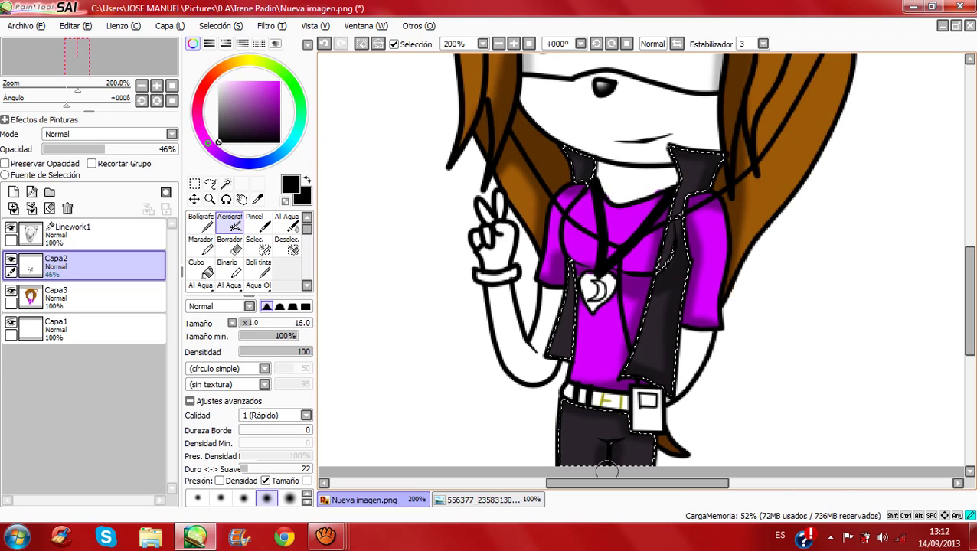
{"action": "left_click_drag", "start_coordinate": [646, 434], "coordinate": [643, 462]}
{"action": "mouse_move", "coordinate": [565, 261]}
{"action": "left_mouse_down"}
{"action": "mouse_move", "coordinate": [565, 337]}
{"action": "mouse_move", "coordinate": [529, 365]}
{"action": "left_mouse_up"}
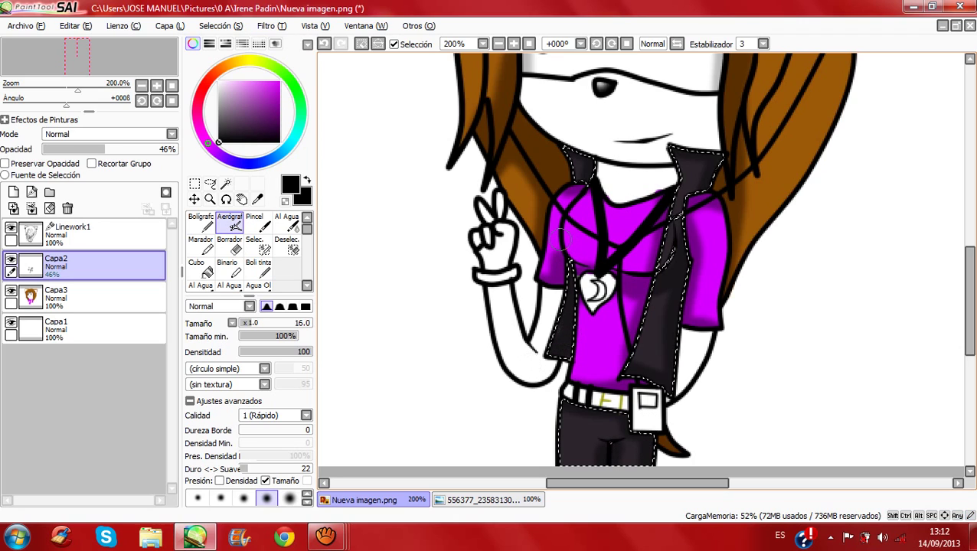
{"action": "left_click", "coordinate": [361, 44]}
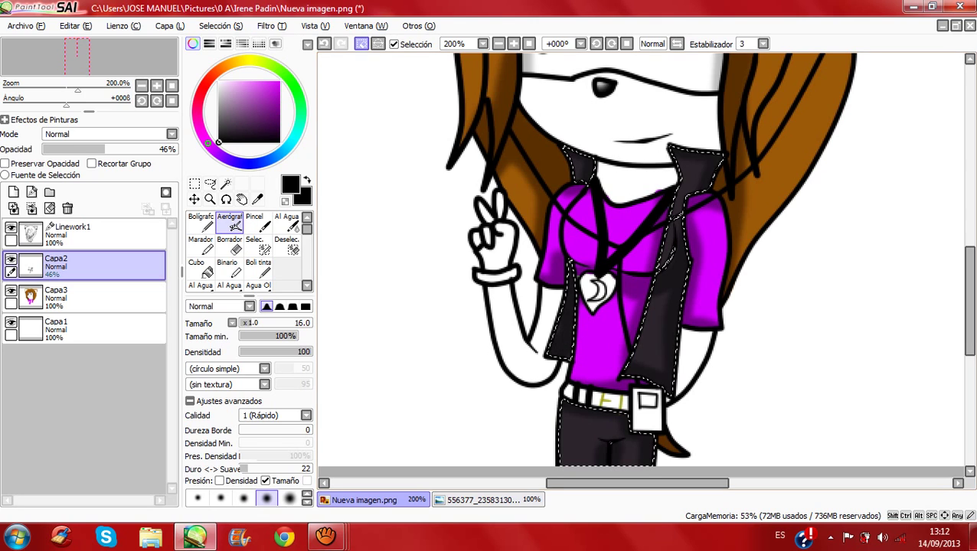
{"action": "left_click", "coordinate": [362, 44]}
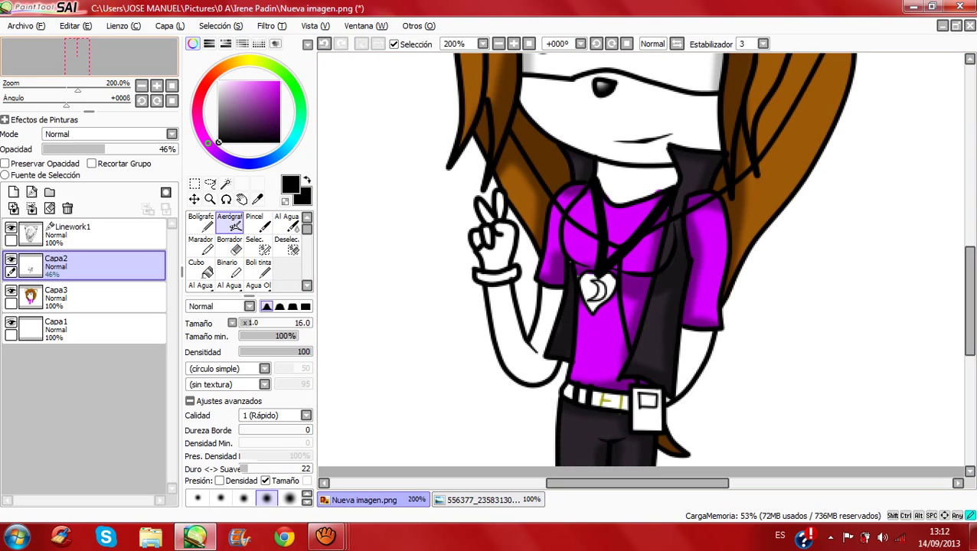
Step: Select the bracelet on the raised hand and the heart pendant around its moon on the Linework1 layer with the Magic Wand
{"action": "left_click_drag", "start_coordinate": [88, 65], "coordinate": [90, 55]}
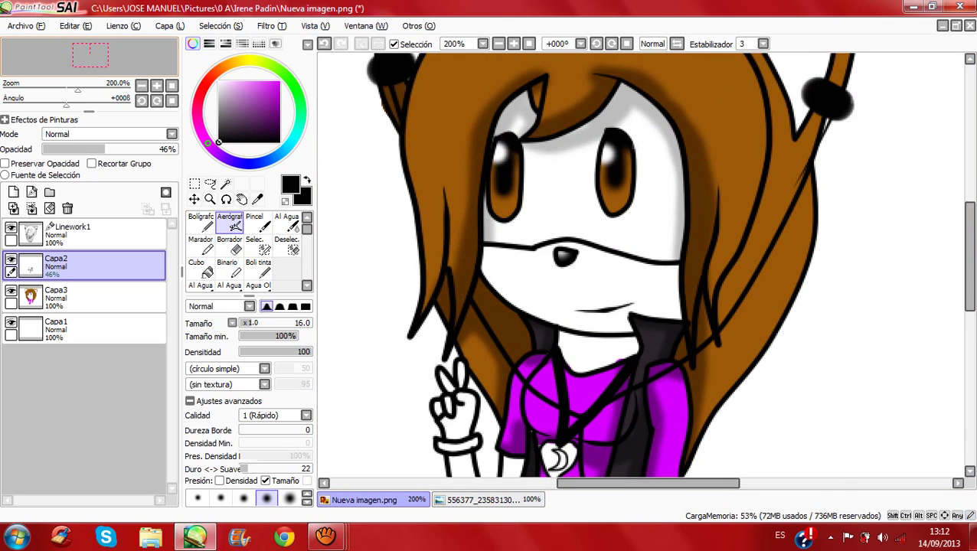
{"action": "scroll", "coordinate": [643, 264], "scroll_direction": "up", "scroll_amount": 5}
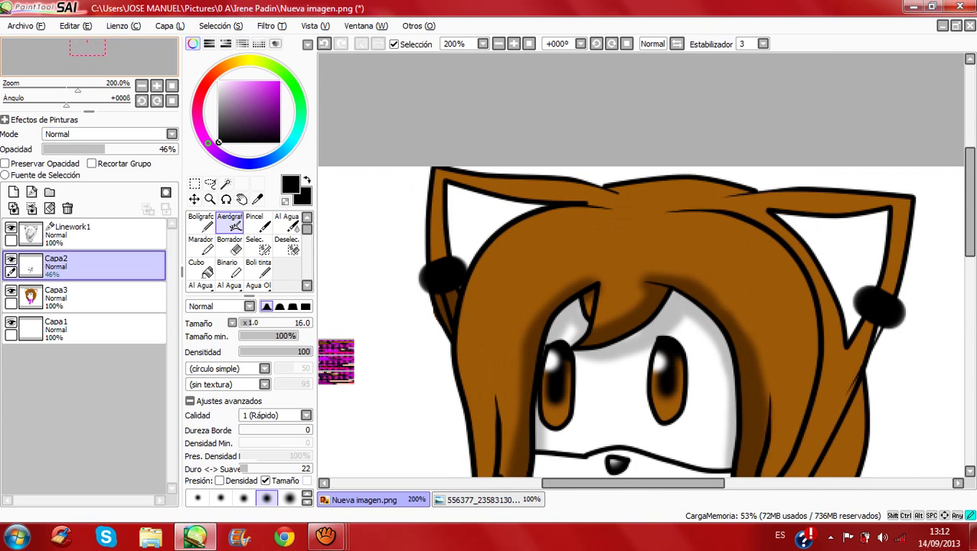
{"action": "left_click_drag", "start_coordinate": [88, 45], "coordinate": [88, 47]}
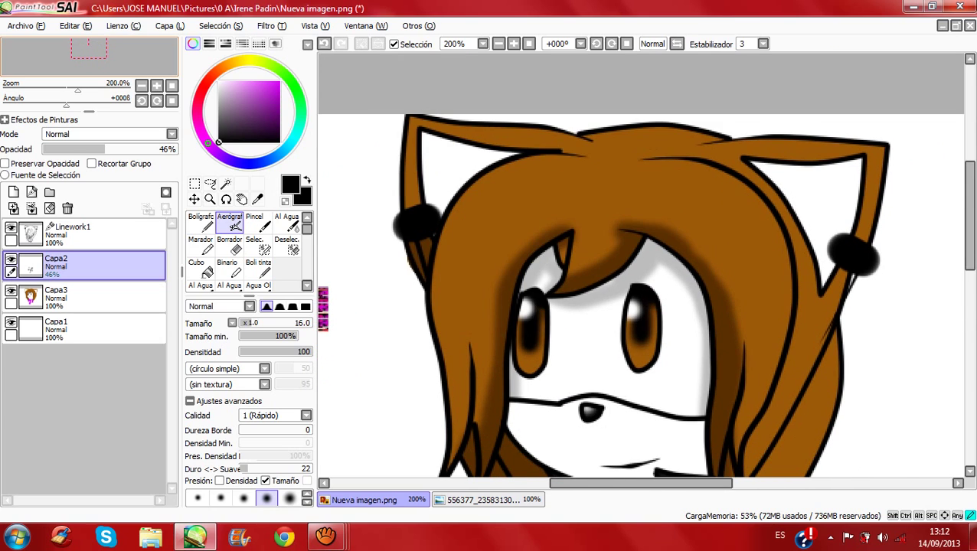
{"action": "scroll", "coordinate": [642, 264], "scroll_direction": "down", "scroll_amount": 6}
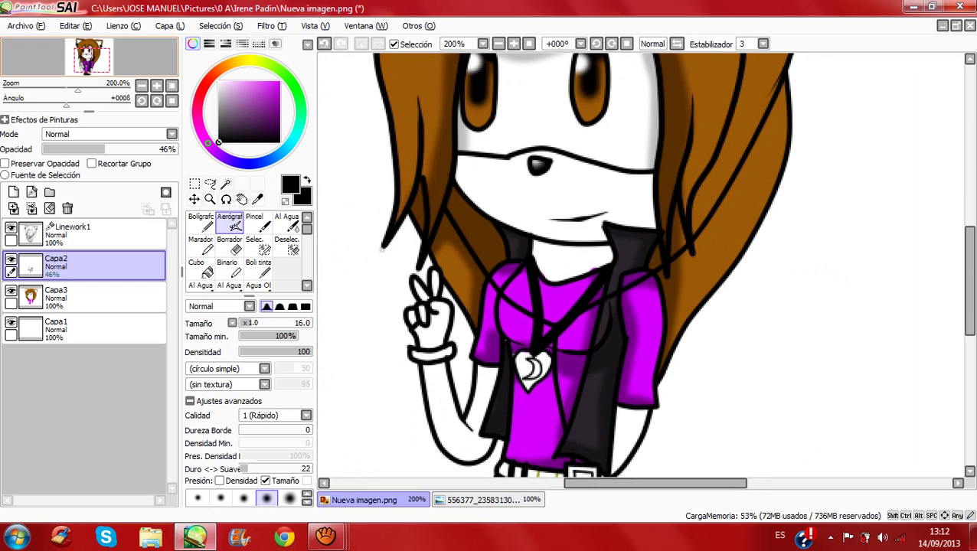
{"action": "left_click", "coordinate": [77, 234]}
{"action": "left_click", "coordinate": [225, 184]}
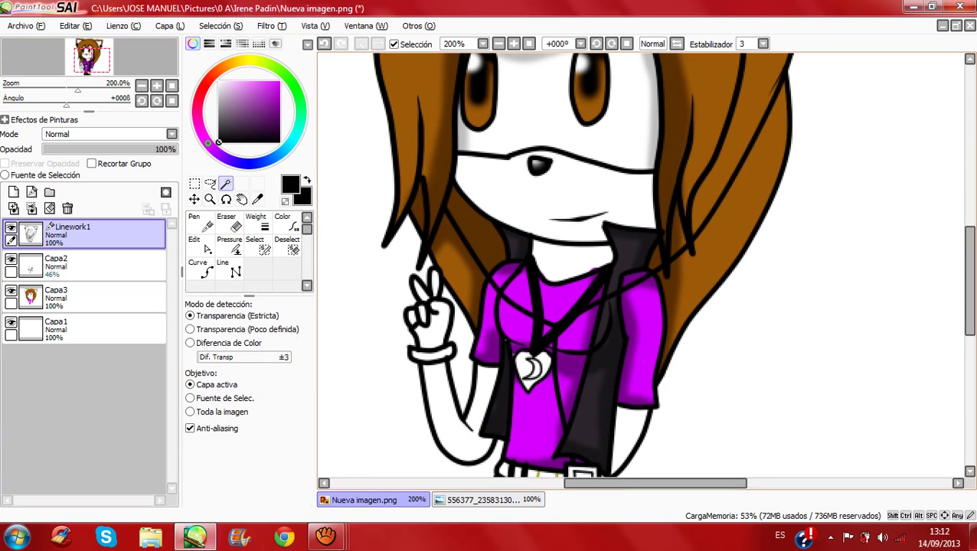
{"action": "left_click", "coordinate": [433, 354]}
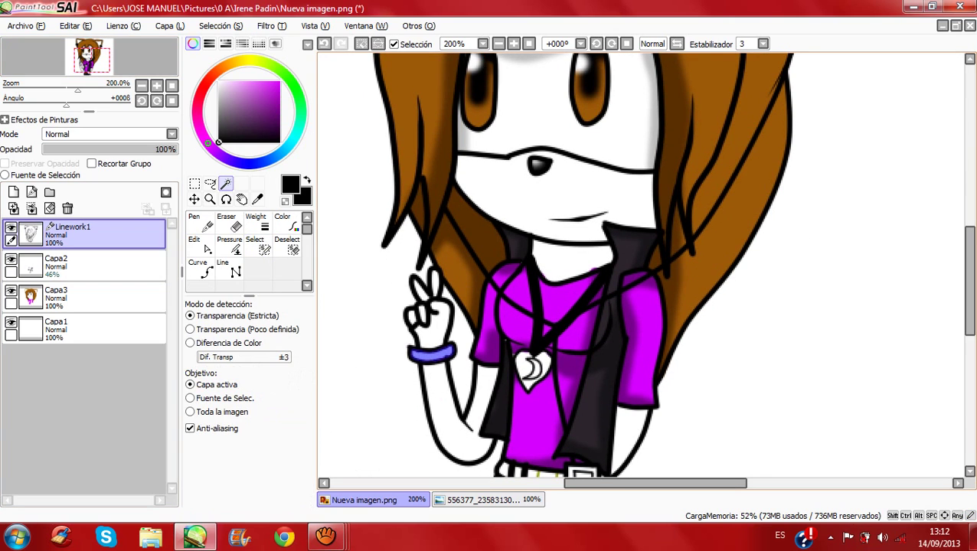
{"action": "left_click", "coordinate": [522, 360]}
{"action": "left_click", "coordinate": [545, 362]}
{"action": "left_click", "coordinate": [527, 384]}
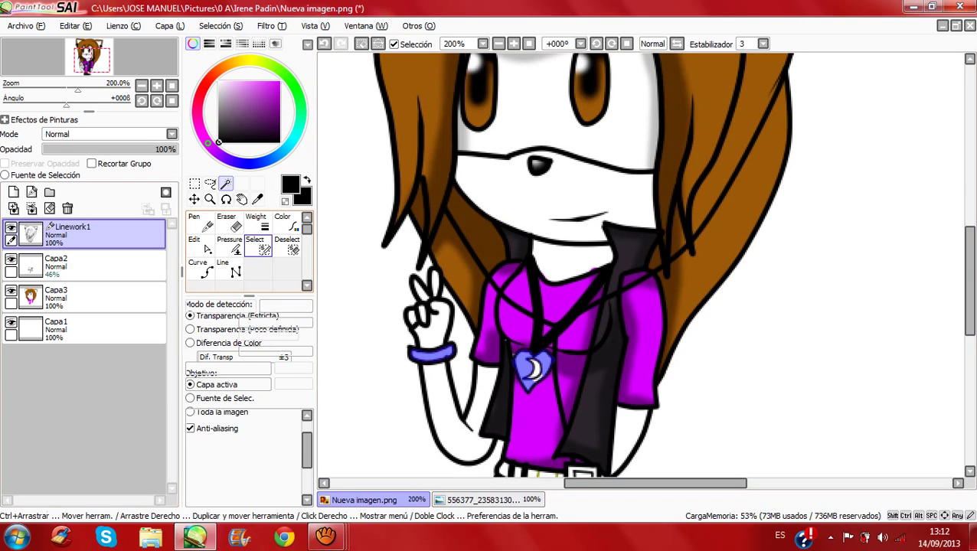
Step: Refine the edges of the bracelet and pendant selection with the Select pen at size 3 and the Deselect pen at size 9
{"action": "left_click", "coordinate": [260, 246]}
{"action": "left_click", "coordinate": [243, 421]}
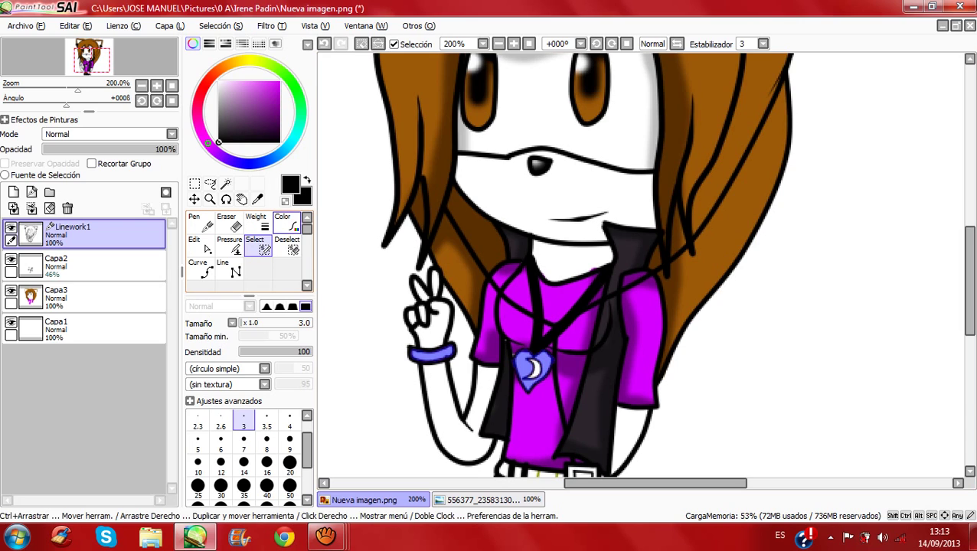
{"action": "left_click", "coordinate": [287, 246]}
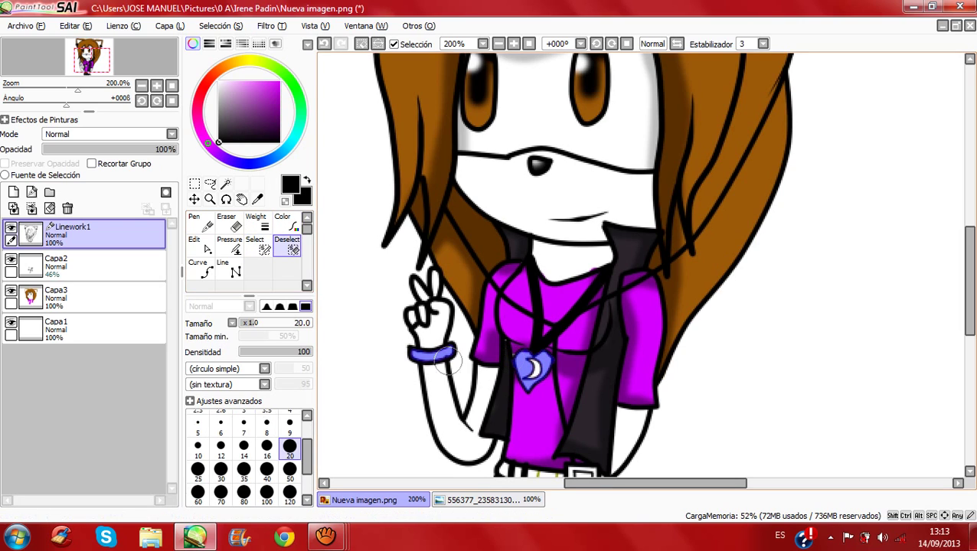
{"action": "left_click", "coordinate": [290, 426]}
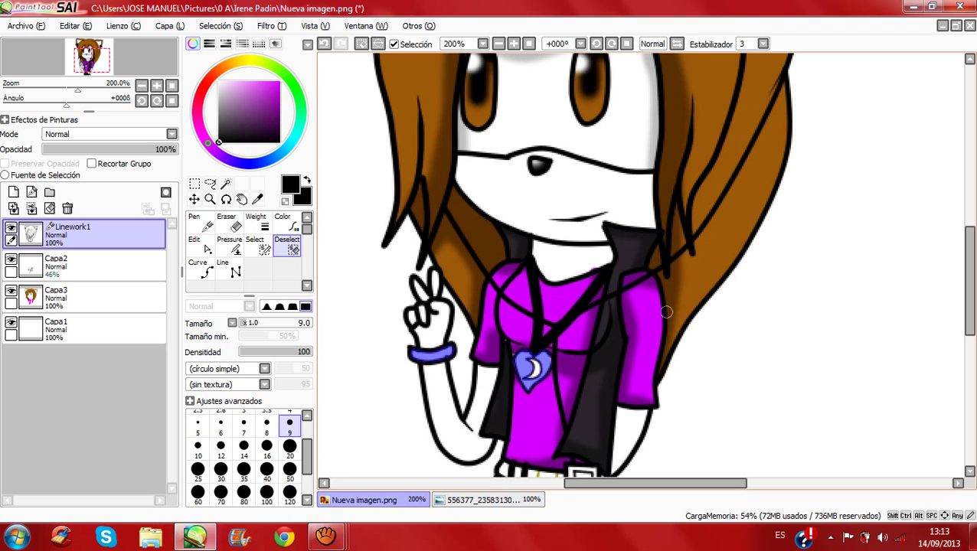
{"action": "scroll", "coordinate": [243, 451], "scroll_direction": "up", "scroll_amount": 1}
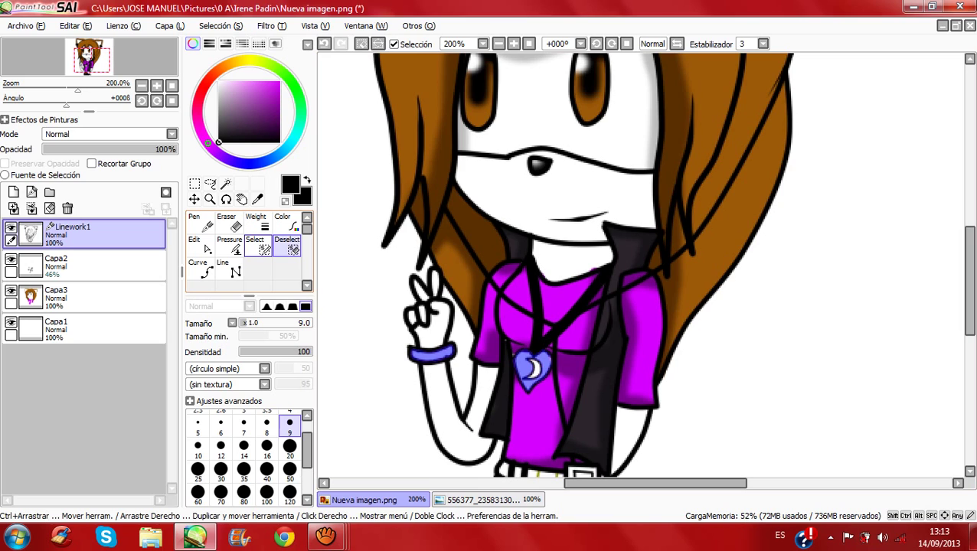
{"action": "left_click", "coordinate": [243, 421]}
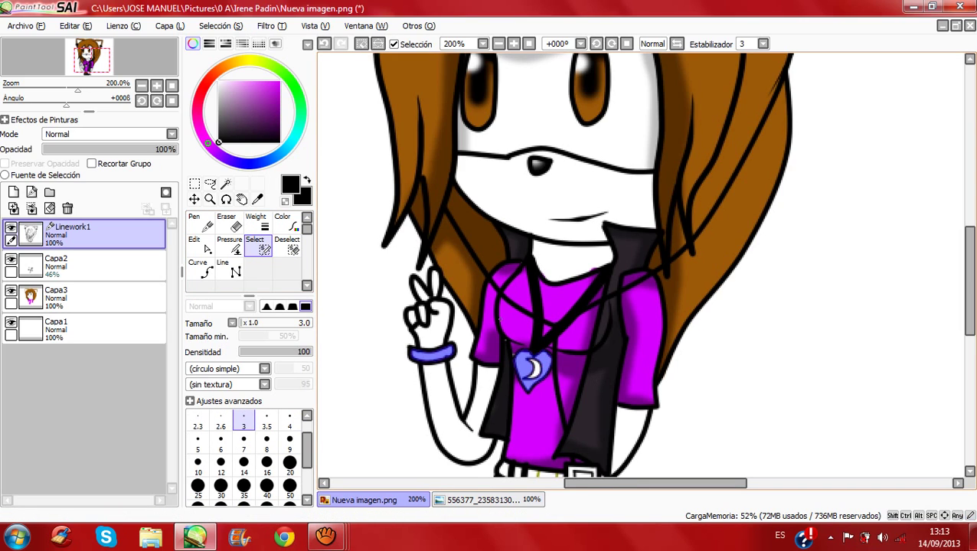
Step: Sample the bright red of the reference image's heart pendant and fill the selected heart with it on the Capa3 layer
{"action": "left_click", "coordinate": [487, 500]}
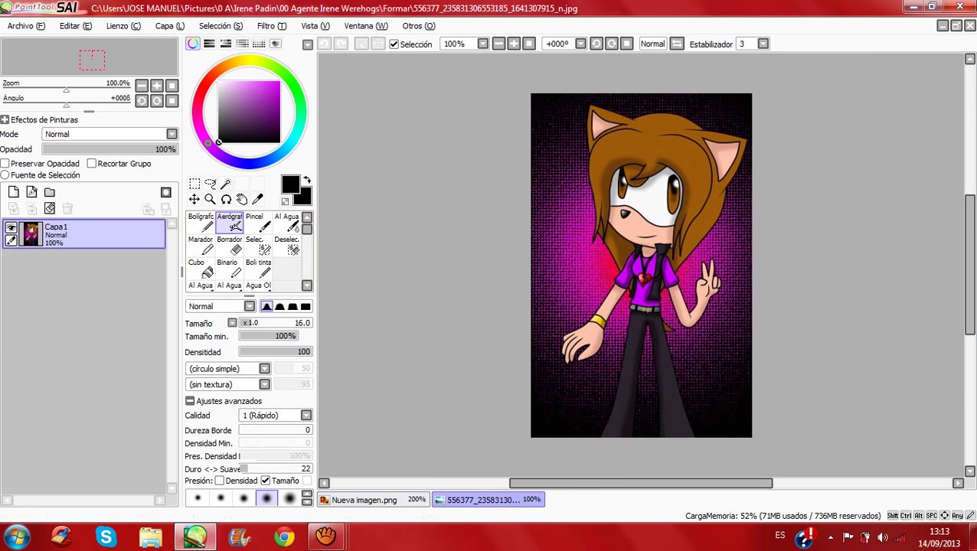
{"action": "left_click", "coordinate": [257, 199]}
{"action": "left_click", "coordinate": [514, 44]}
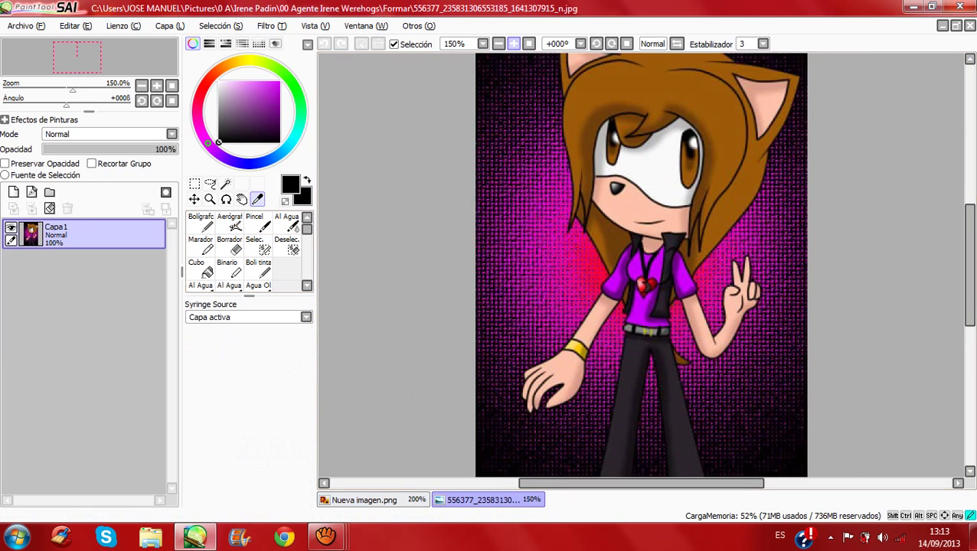
{"action": "left_click", "coordinate": [514, 43]}
{"action": "left_click", "coordinate": [514, 44]}
{"action": "scroll", "coordinate": [642, 265], "scroll_direction": "up", "scroll_amount": 1}
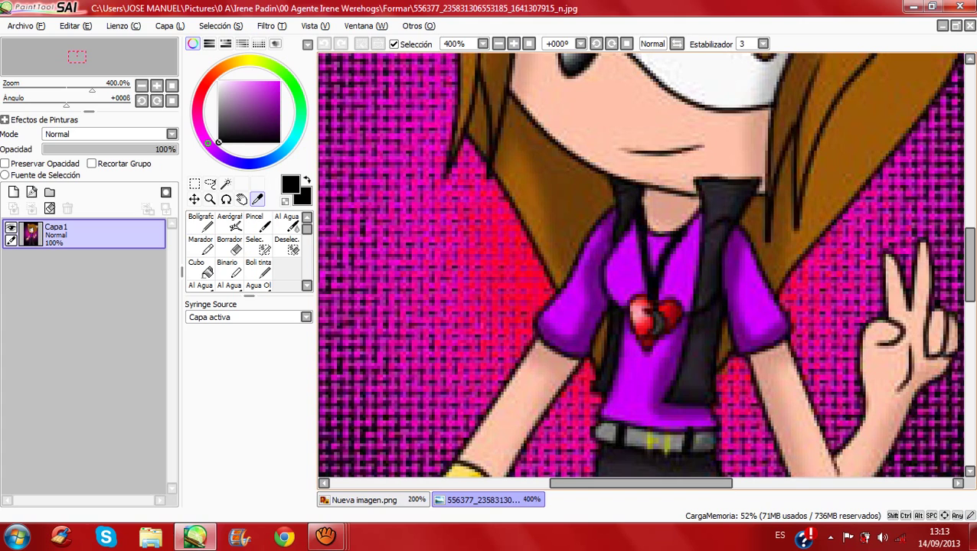
{"action": "left_click", "coordinate": [645, 328]}
{"action": "left_click", "coordinate": [645, 329]}
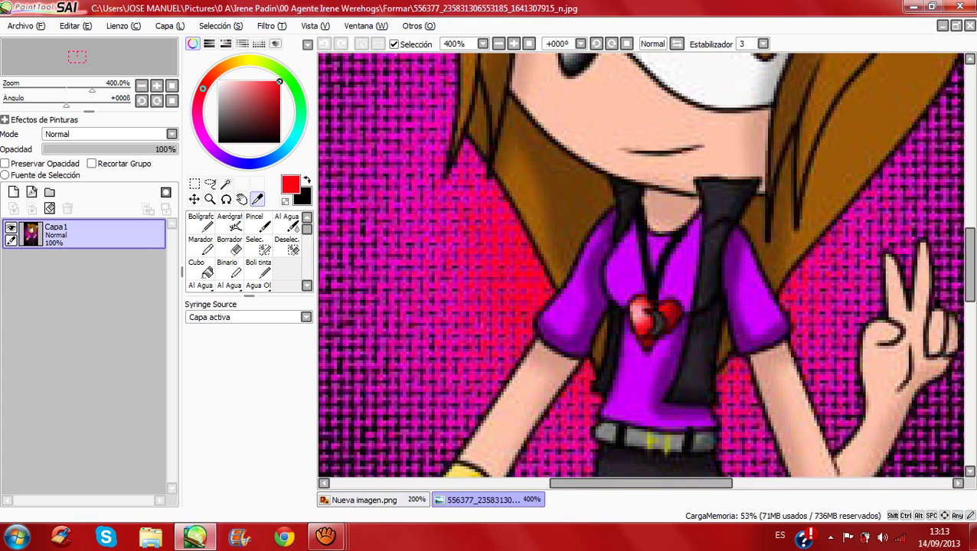
{"action": "left_click", "coordinate": [364, 500]}
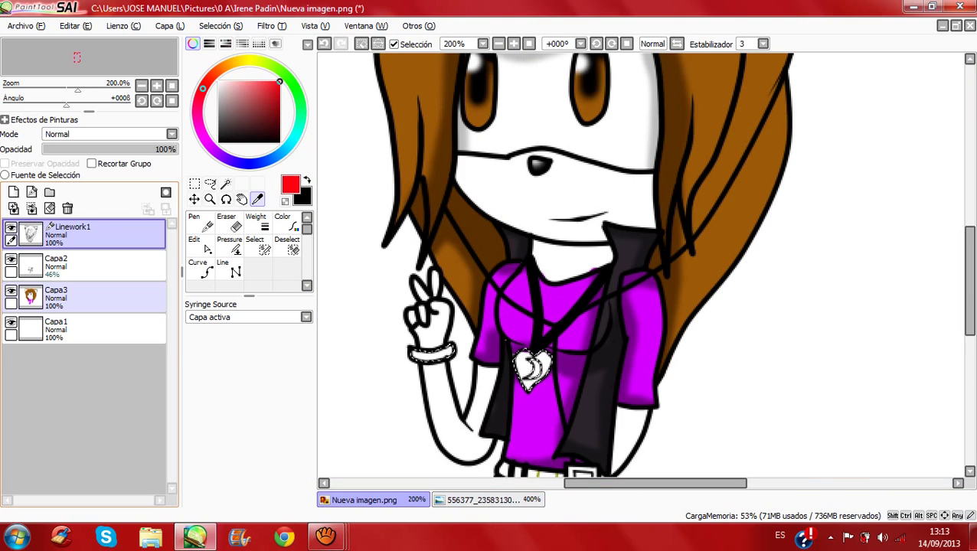
{"action": "left_click", "coordinate": [92, 297]}
{"action": "left_click", "coordinate": [201, 267]}
{"action": "left_click", "coordinate": [523, 364]}
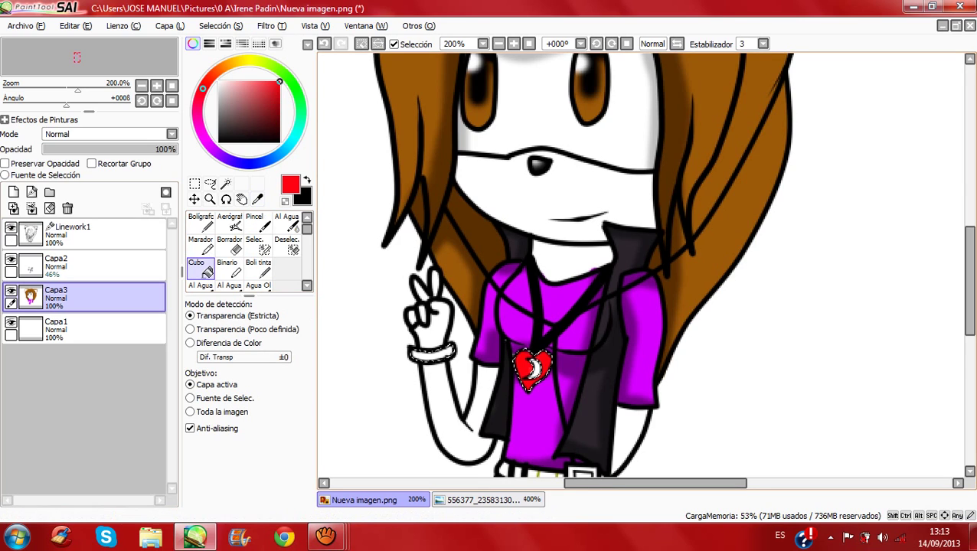
Step: Airbrush dark red shading and a light pink highlight on the heart pendant at size 16, and undo the last stroke
{"action": "left_click", "coordinate": [280, 96]}
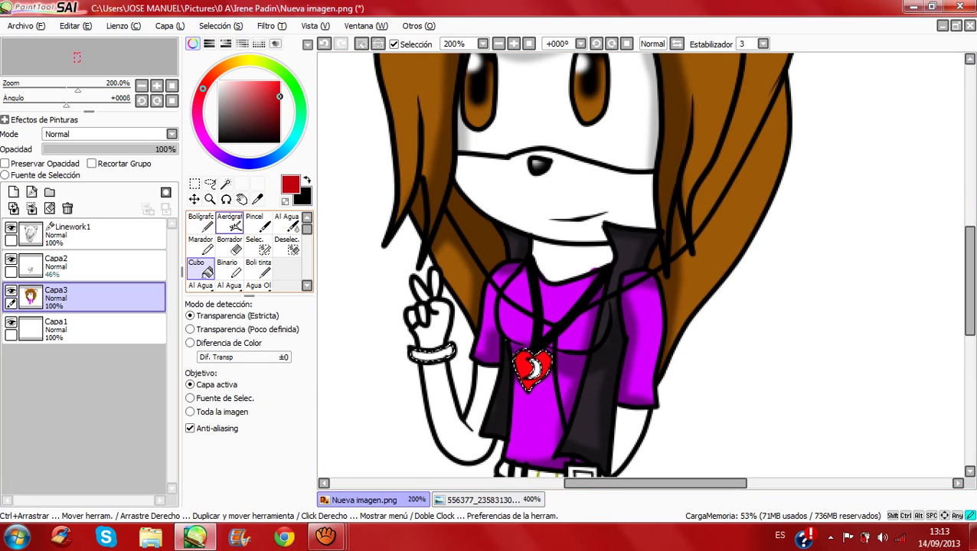
{"action": "left_click", "coordinate": [230, 223]}
{"action": "mouse_move", "coordinate": [552, 354]}
{"action": "left_mouse_down"}
{"action": "mouse_move", "coordinate": [516, 396]}
{"action": "mouse_move", "coordinate": [556, 335]}
{"action": "mouse_move", "coordinate": [516, 394]}
{"action": "mouse_move", "coordinate": [522, 358]}
{"action": "left_mouse_up"}
{"action": "left_click", "coordinate": [533, 348], "text": "alt"}
{"action": "left_click", "coordinate": [529, 366], "text": "alt"}
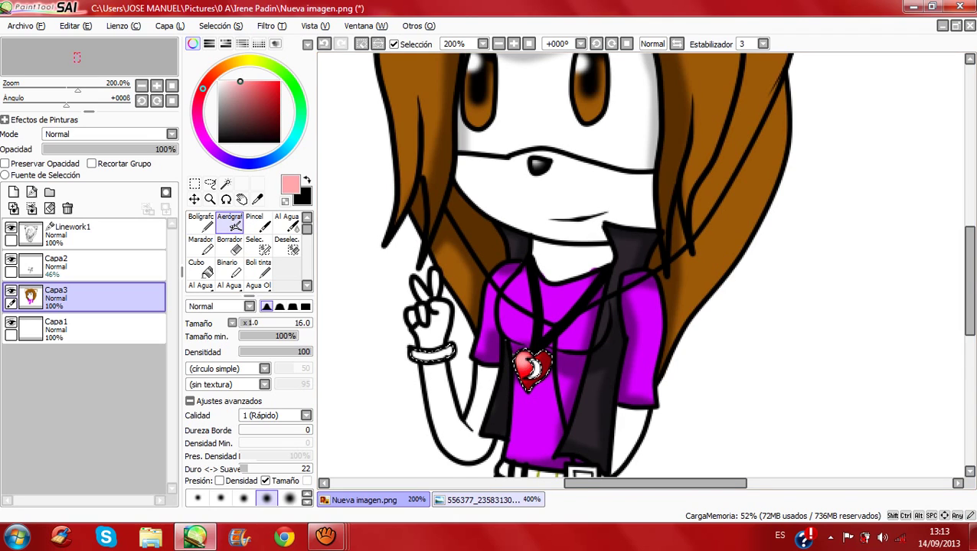
{"action": "left_click", "coordinate": [324, 44]}
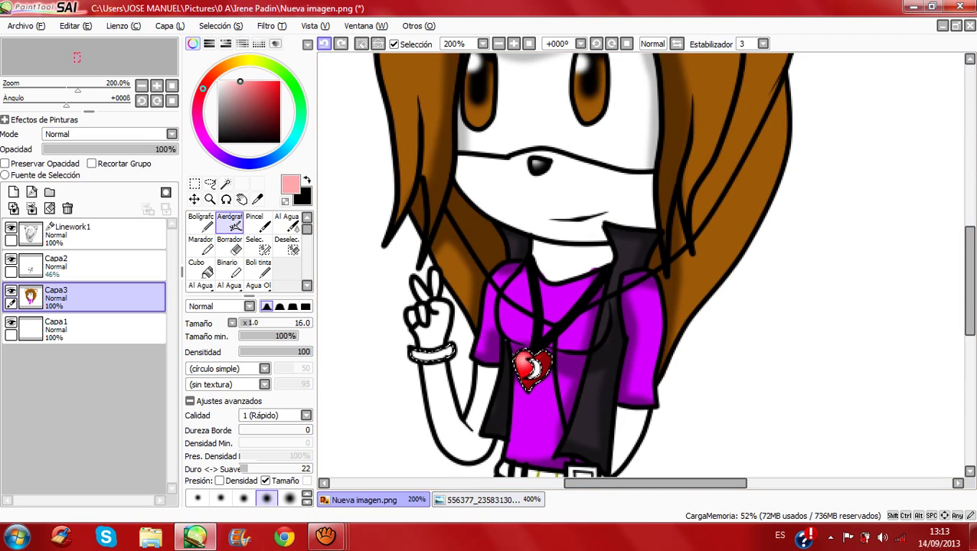
Step: Sample the golden yellow of the reference image's bracelet and fill the selected bracelet with it on the Capa3 layer
{"action": "left_click", "coordinate": [483, 500]}
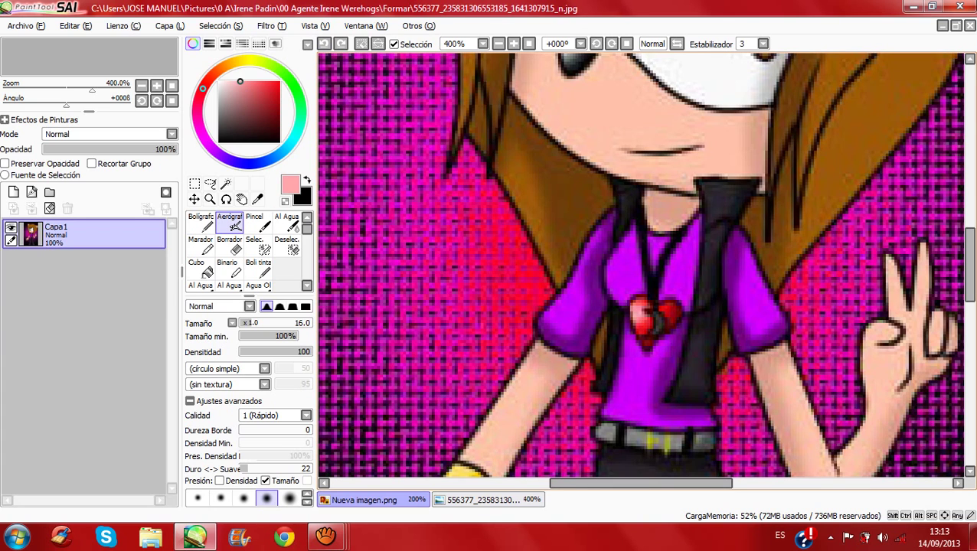
{"action": "left_click", "coordinate": [258, 199]}
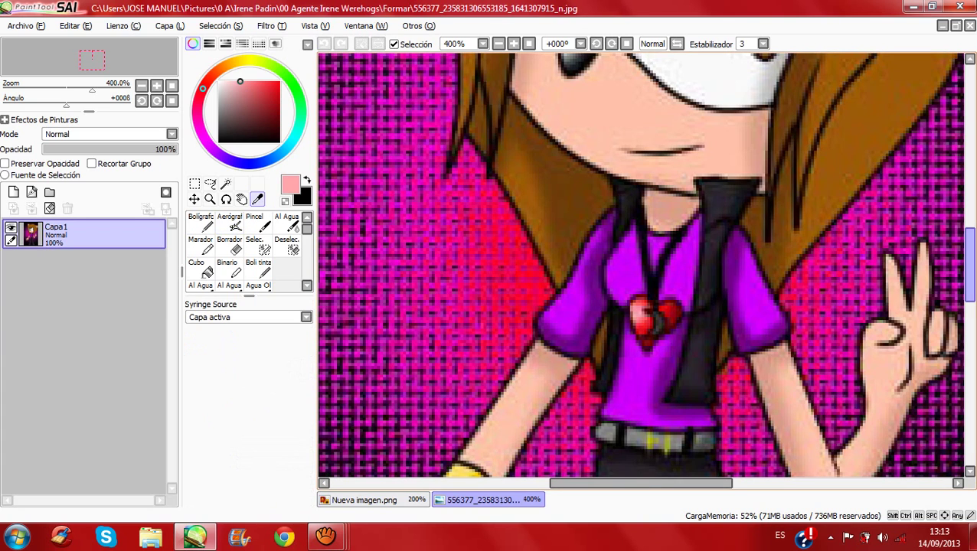
{"action": "scroll", "coordinate": [641, 265], "scroll_direction": "down", "scroll_amount": 3}
{"action": "left_click", "coordinate": [477, 354]}
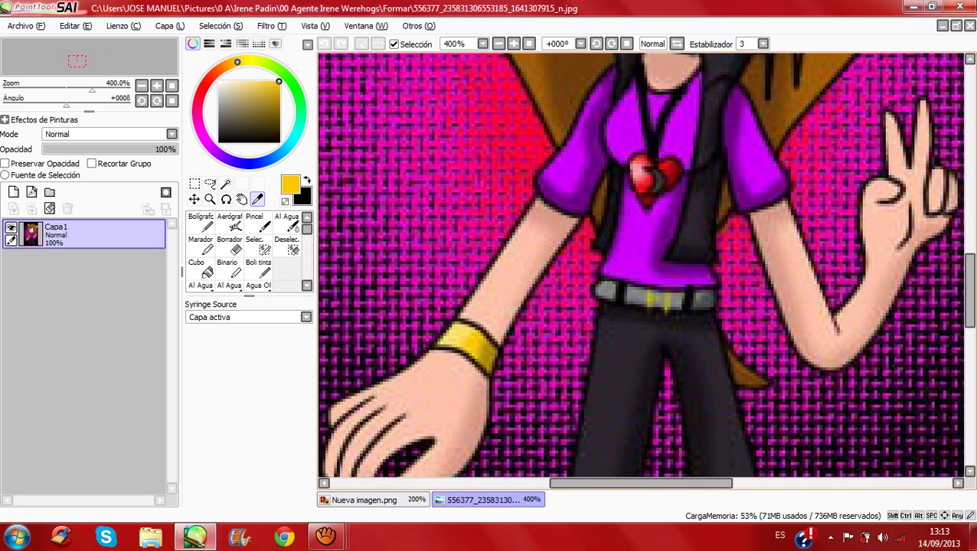
{"action": "left_click", "coordinate": [365, 500]}
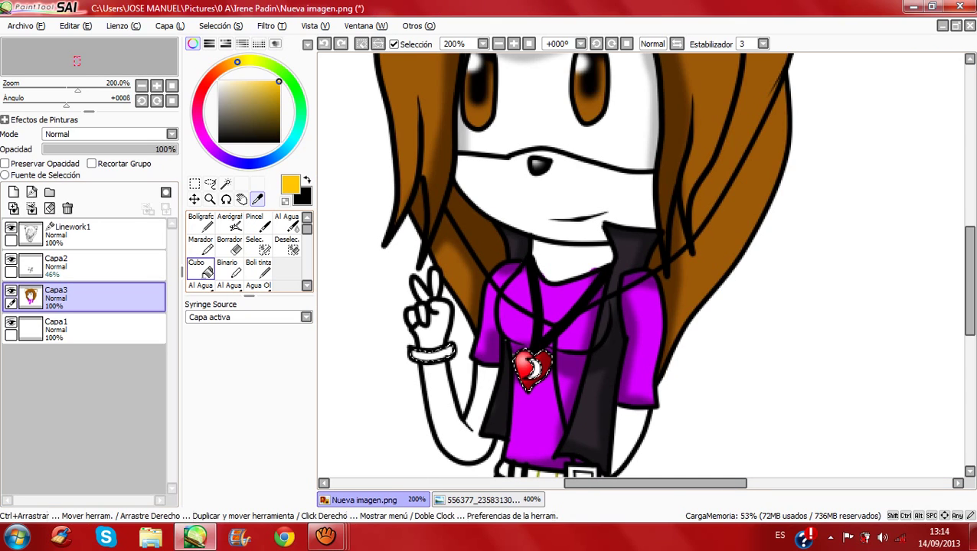
{"action": "left_click", "coordinate": [200, 269]}
{"action": "left_click", "coordinate": [431, 354]}
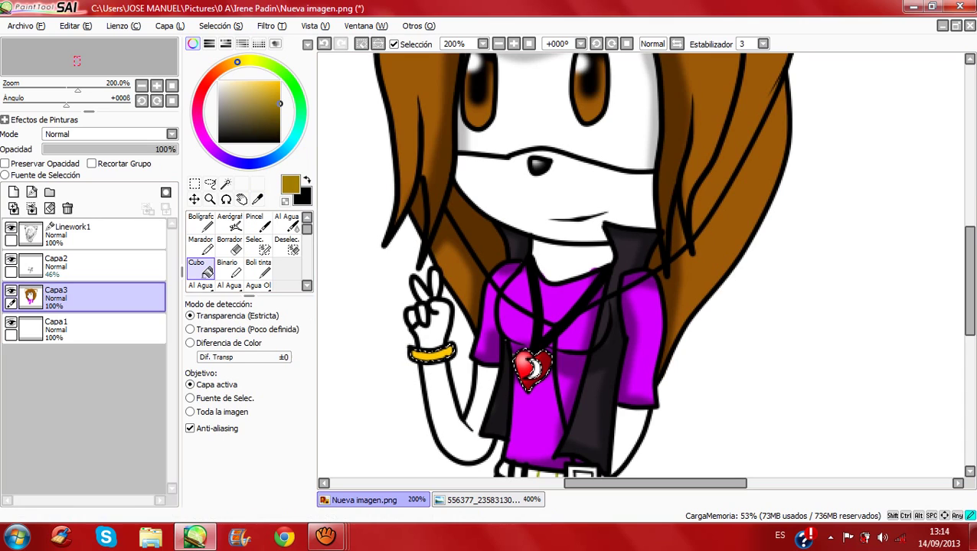
Step: Airbrush dark gold shading and a light yellow highlight on the bracelet at size 16, and clear the selection
{"action": "left_click", "coordinate": [230, 224]}
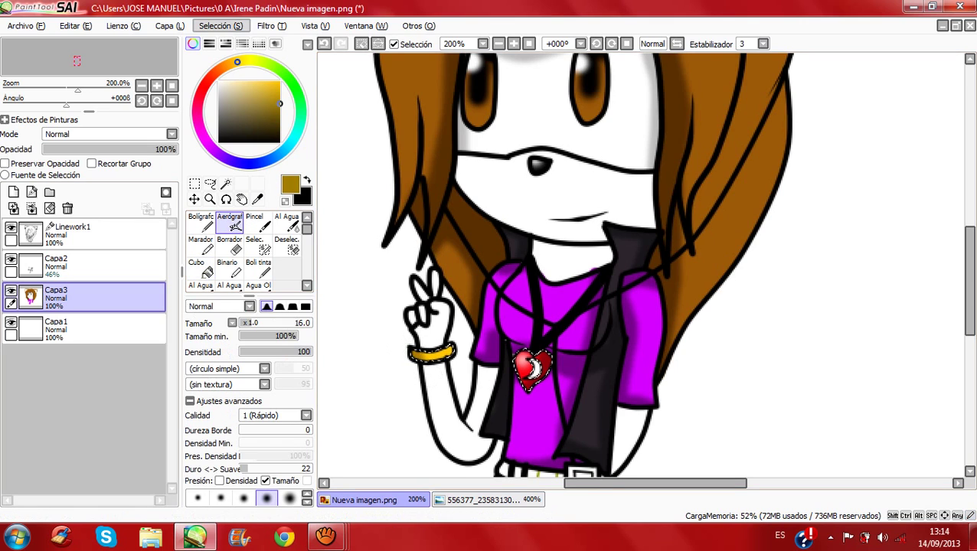
{"action": "left_click", "coordinate": [256, 81]}
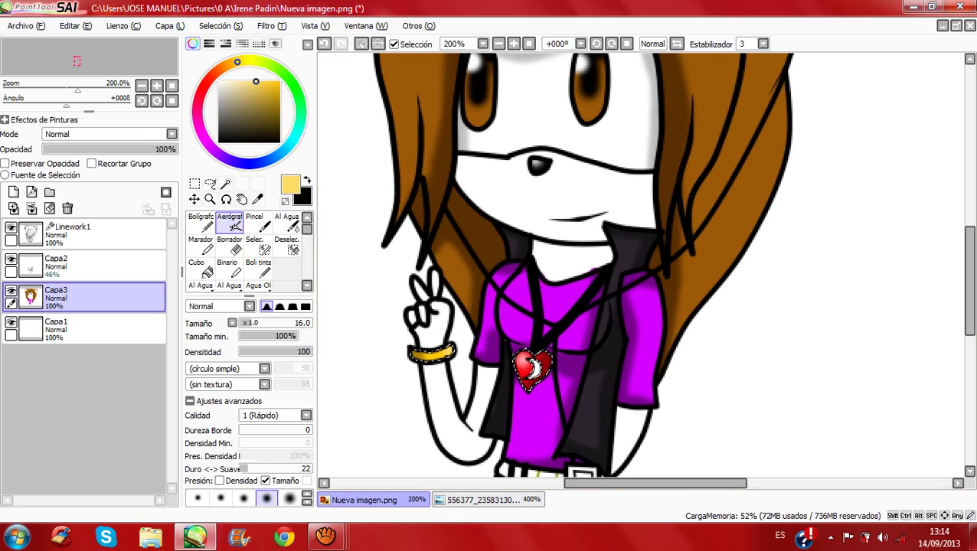
{"action": "key", "text": "ctrl+d"}
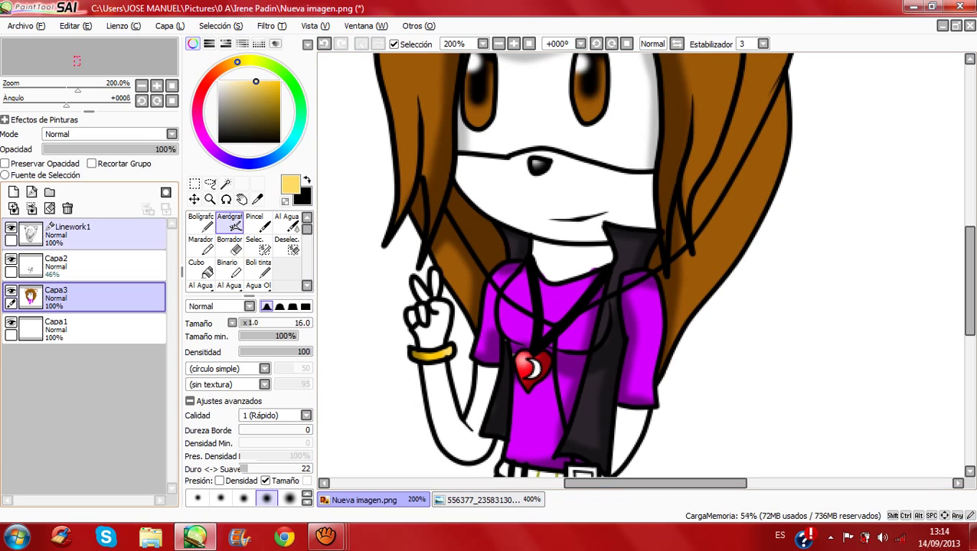
Step: Select the crescent moon inside the heart pendant on the Linework1 layer with the Magic Wand
{"action": "left_click", "coordinate": [92, 235]}
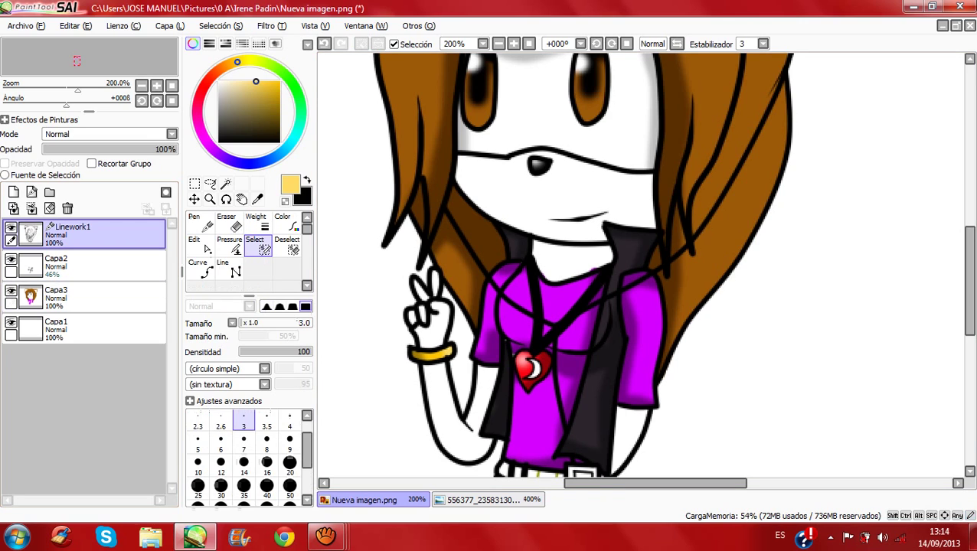
{"action": "left_click", "coordinate": [226, 184]}
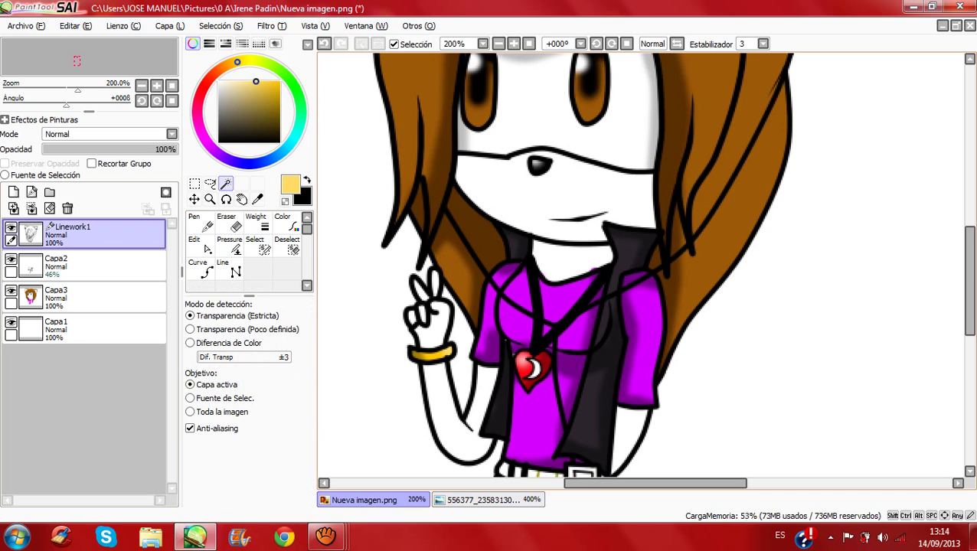
{"action": "left_click", "coordinate": [534, 369]}
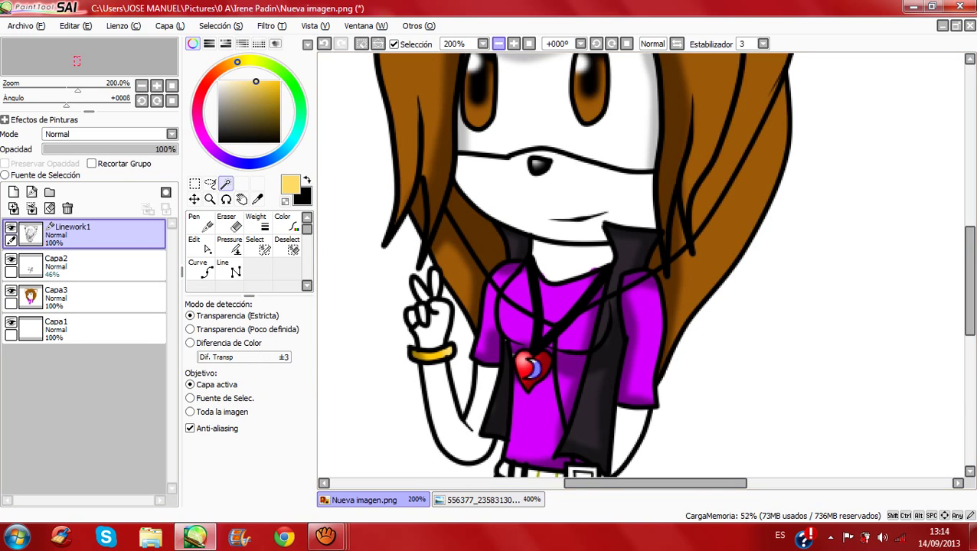
{"action": "left_click", "coordinate": [513, 44]}
{"action": "left_click", "coordinate": [513, 44]}
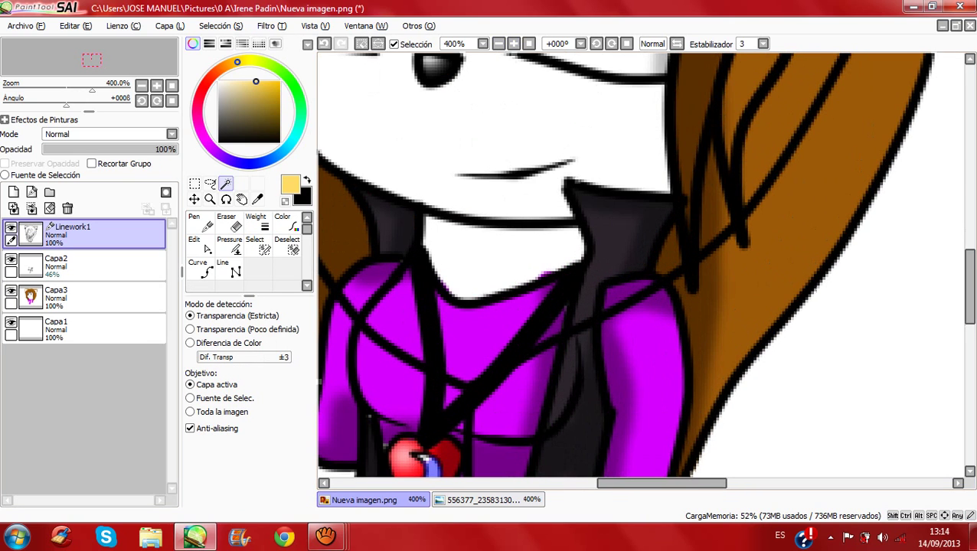
{"action": "scroll", "coordinate": [641, 264], "scroll_direction": "down", "scroll_amount": 3}
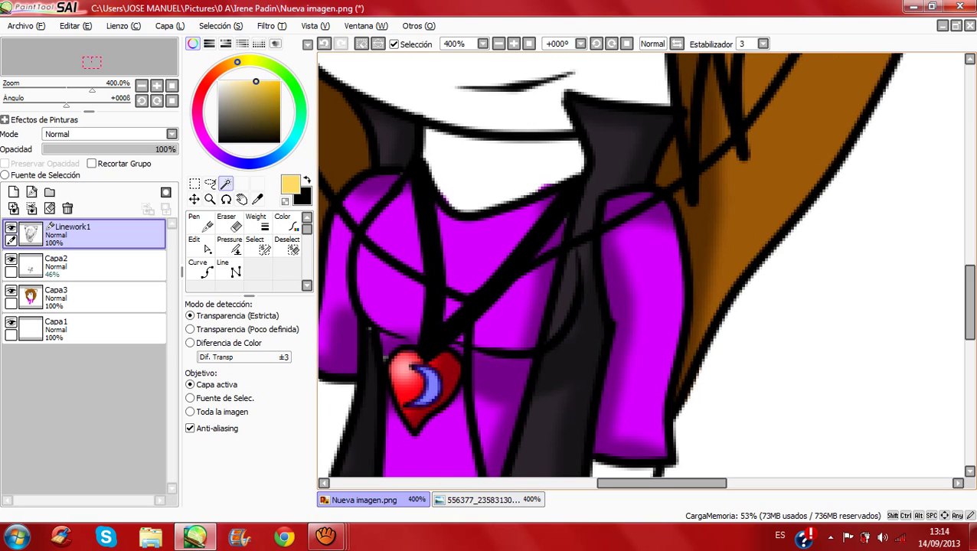
Step: Sample a dark tone from the reference image, desaturate it to dark grey, and fill the pendant's moon on Capa3, clearing the selection
{"action": "left_click", "coordinate": [488, 500]}
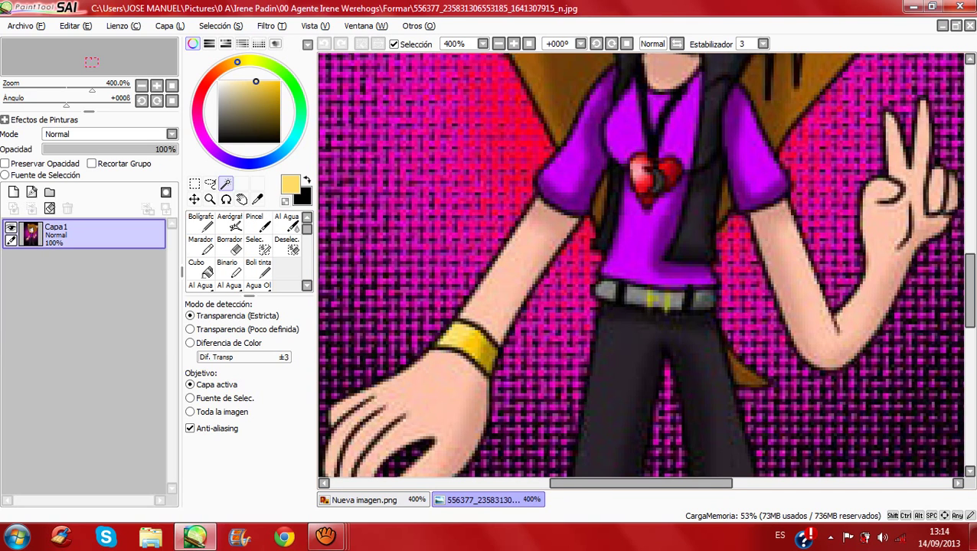
{"action": "left_click", "coordinate": [257, 199]}
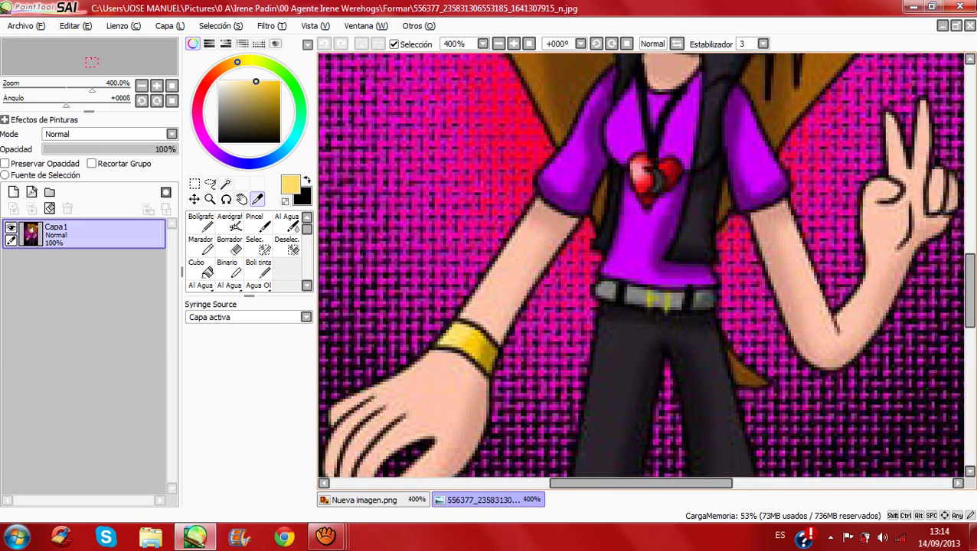
{"action": "left_click", "coordinate": [459, 350]}
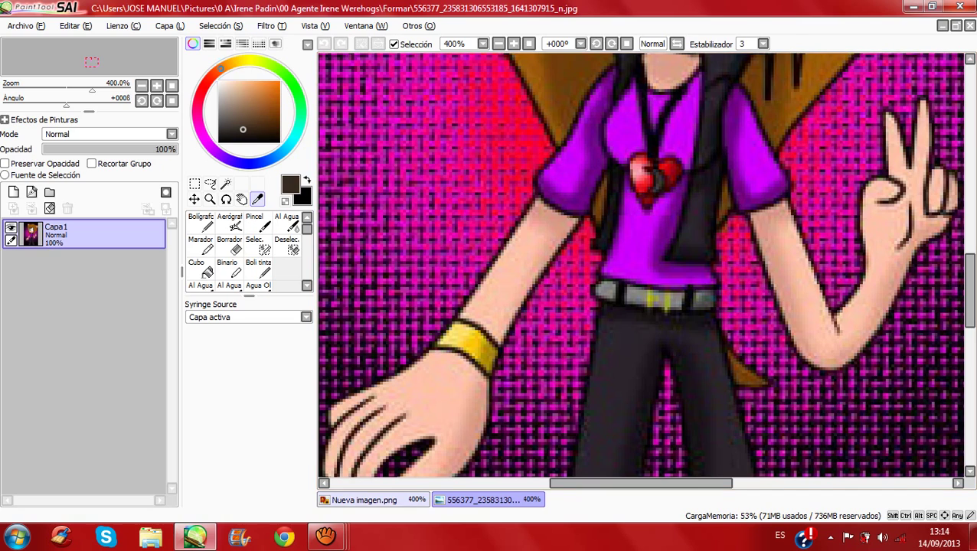
{"action": "left_click", "coordinate": [373, 499]}
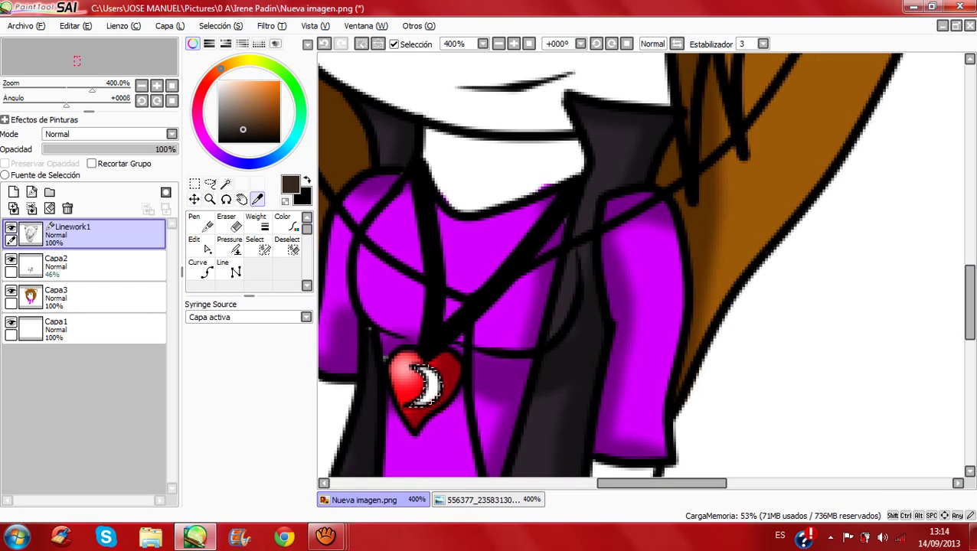
{"action": "left_click_drag", "start_coordinate": [222, 128], "coordinate": [219, 129]}
{"action": "left_click", "coordinate": [92, 297]}
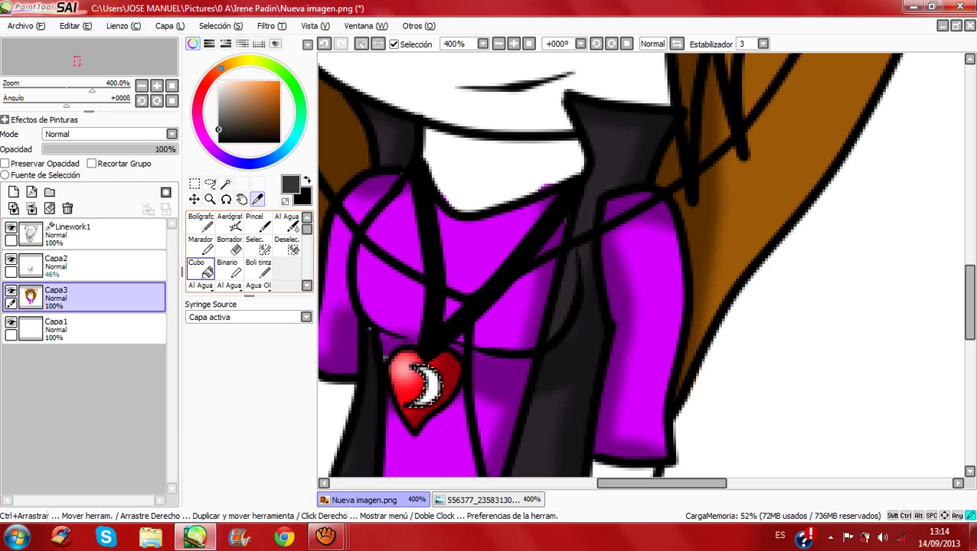
{"action": "left_click", "coordinate": [202, 269]}
{"action": "left_click", "coordinate": [432, 385]}
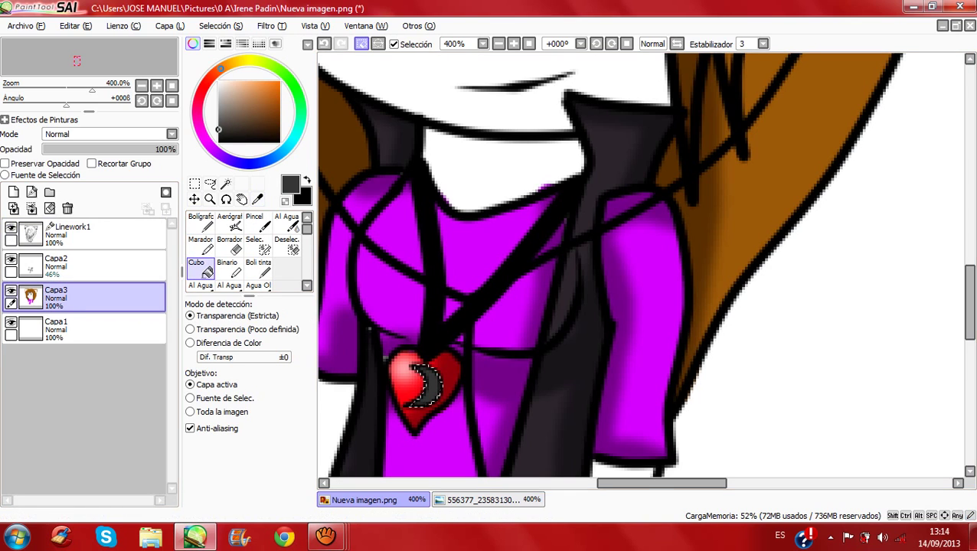
{"action": "left_click", "coordinate": [361, 44]}
Step: Select the muzzle, neck, both arms, raised hand and inner ears on the Linework1 layer with the Magic Wand
{"action": "left_click", "coordinate": [528, 44]}
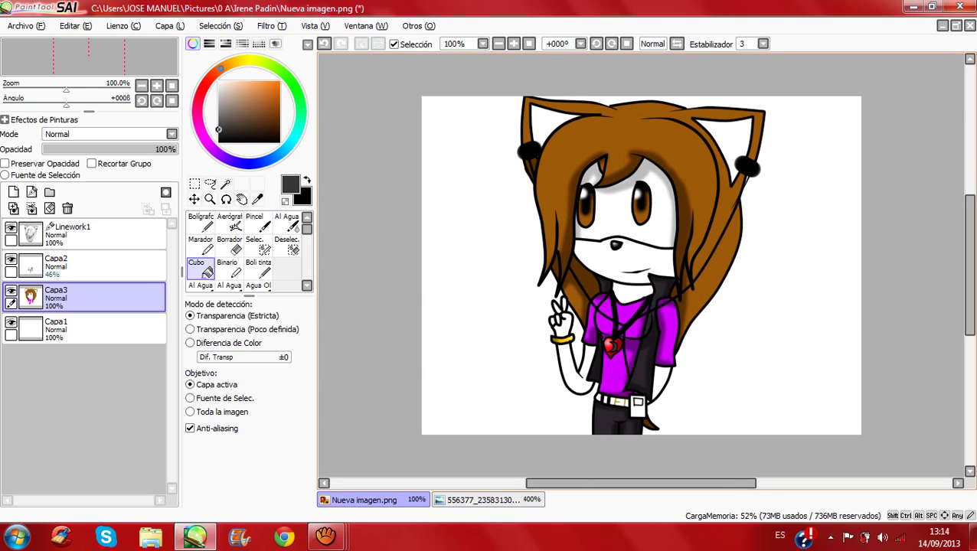
{"action": "left_click", "coordinate": [107, 234], "text": "ctrl"}
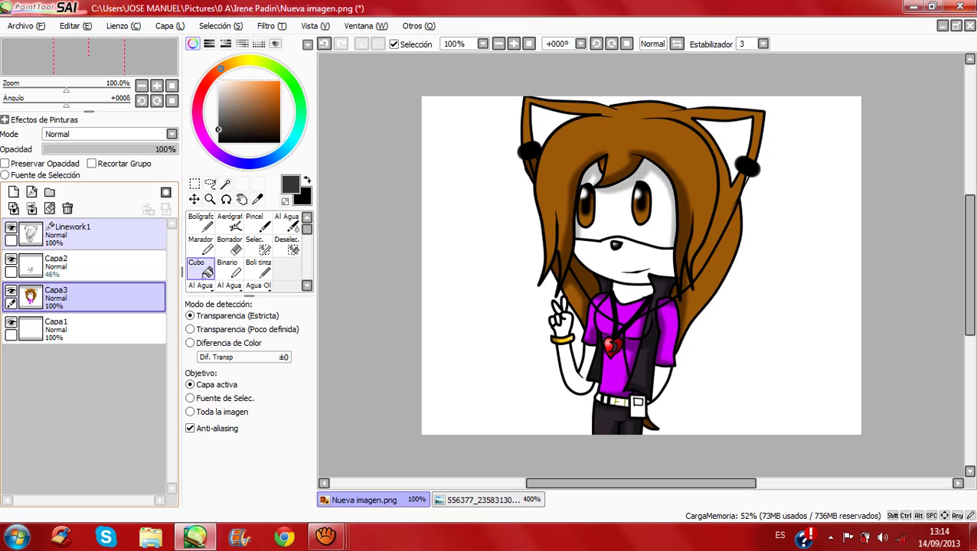
{"action": "left_click", "coordinate": [107, 234]}
{"action": "left_click", "coordinate": [226, 184]}
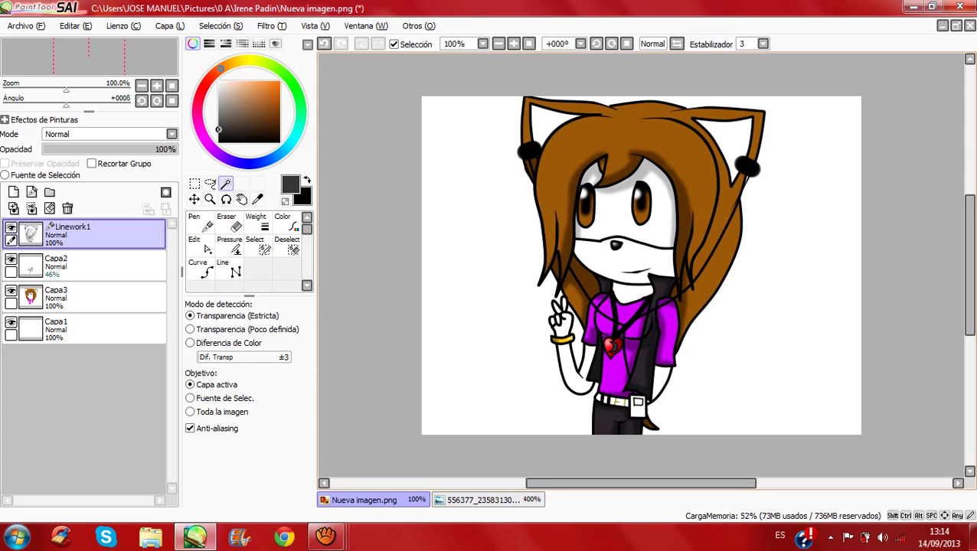
{"action": "left_click", "coordinate": [617, 276]}
{"action": "left_click", "coordinate": [629, 293]}
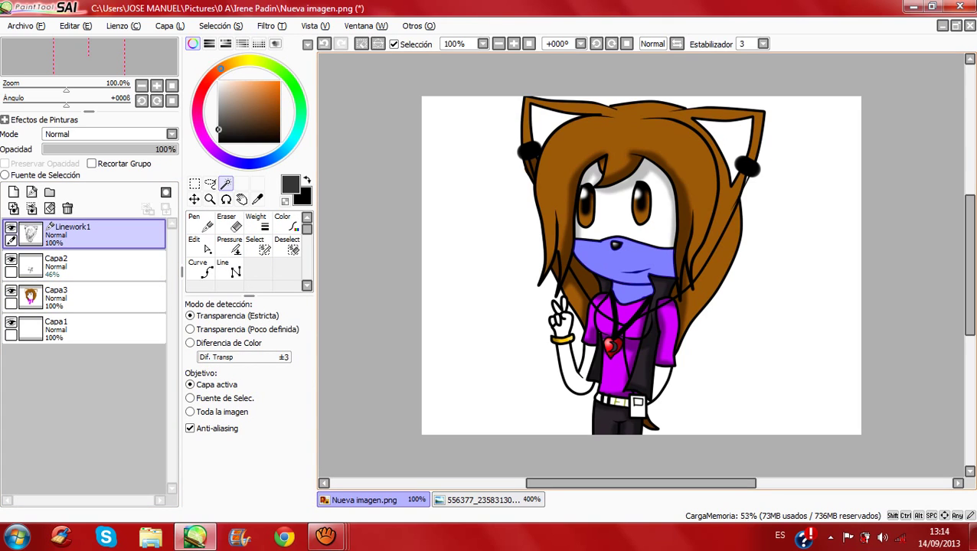
{"action": "left_click", "coordinate": [660, 381]}
{"action": "left_click", "coordinate": [573, 374]}
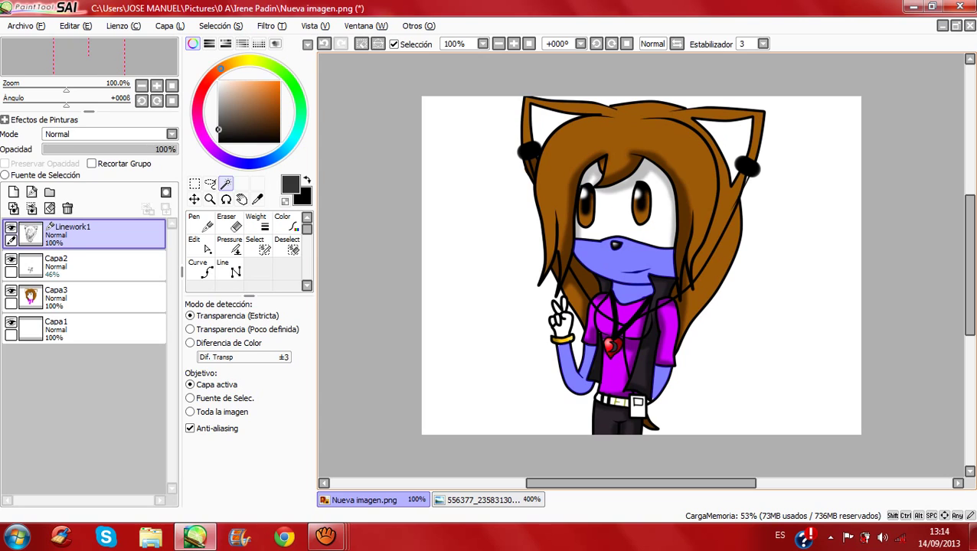
{"action": "left_click", "coordinate": [564, 324]}
{"action": "left_click", "coordinate": [559, 329]}
{"action": "left_click", "coordinate": [547, 122]}
{"action": "left_click", "coordinate": [723, 142]}
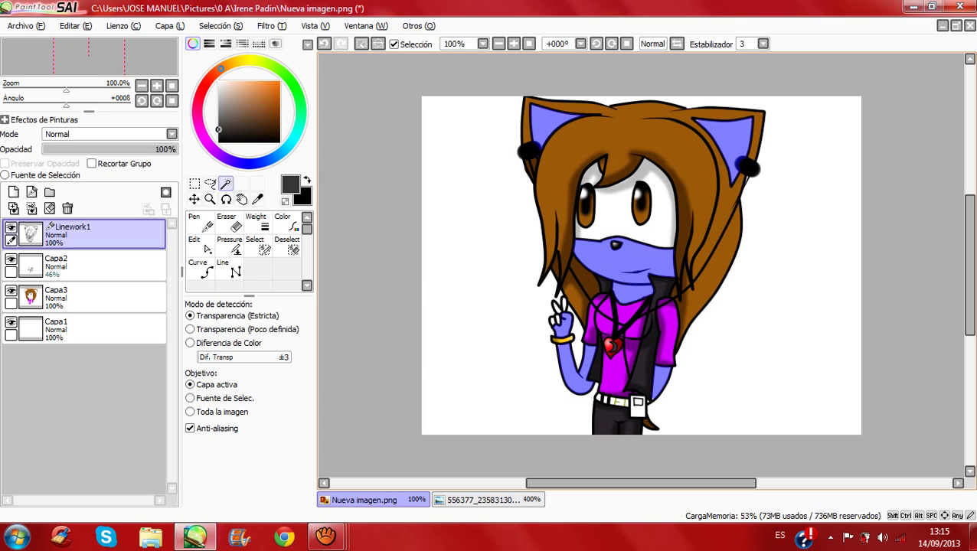
Step: Try to add the fingers of the raised hand to the skin selection with the Magic Wand
{"action": "left_click", "coordinate": [513, 44]}
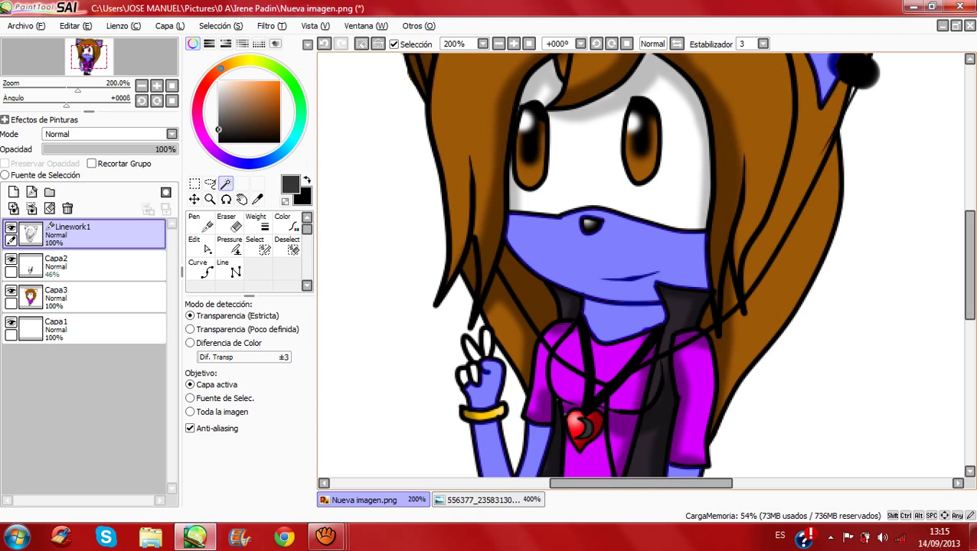
{"action": "left_click", "coordinate": [462, 376]}
{"action": "left_click_drag", "start_coordinate": [471, 380], "coordinate": [483, 328]}
{"action": "left_click_drag", "start_coordinate": [476, 361], "coordinate": [465, 340]}
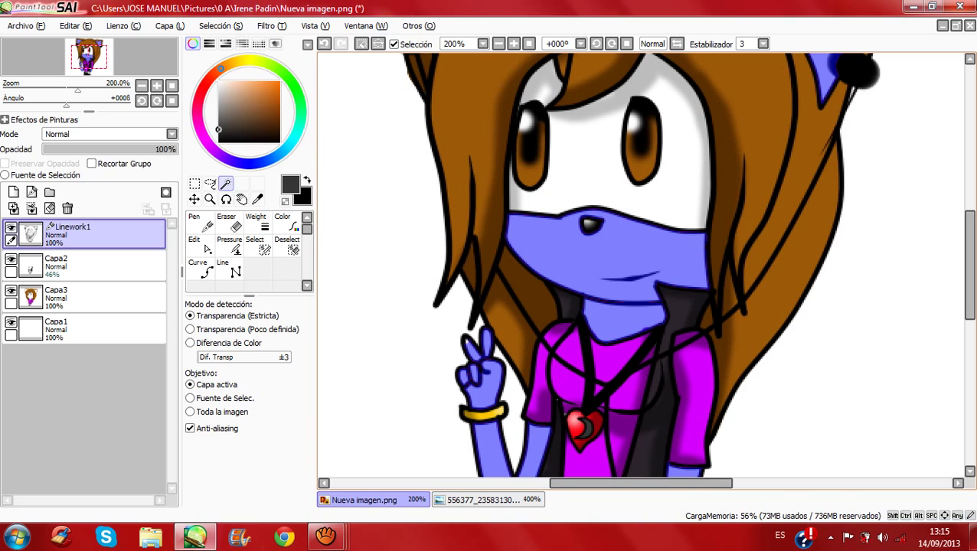
{"action": "left_click", "coordinate": [558, 400]}
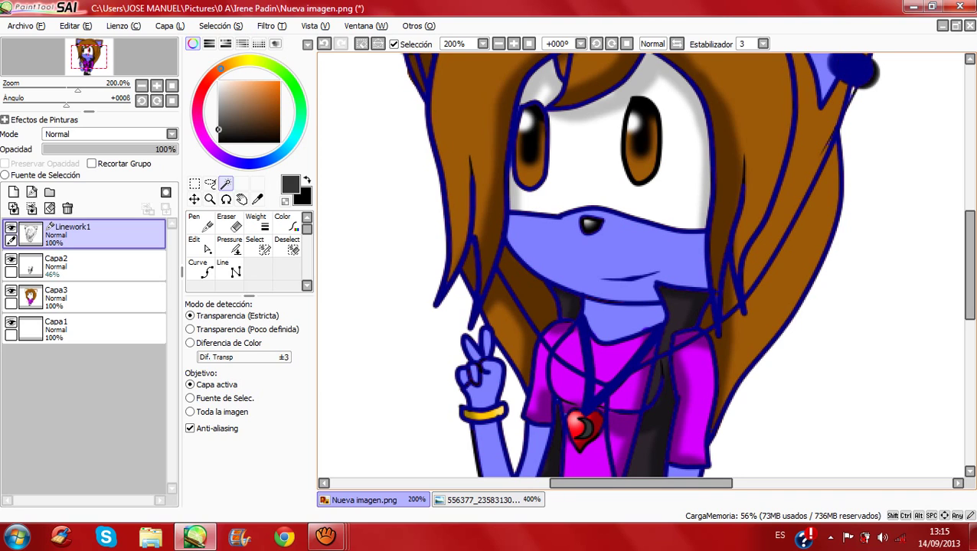
Step: Undo the Magic Wand selections of the skin areas and the line art
{"action": "left_click", "coordinate": [325, 43]}
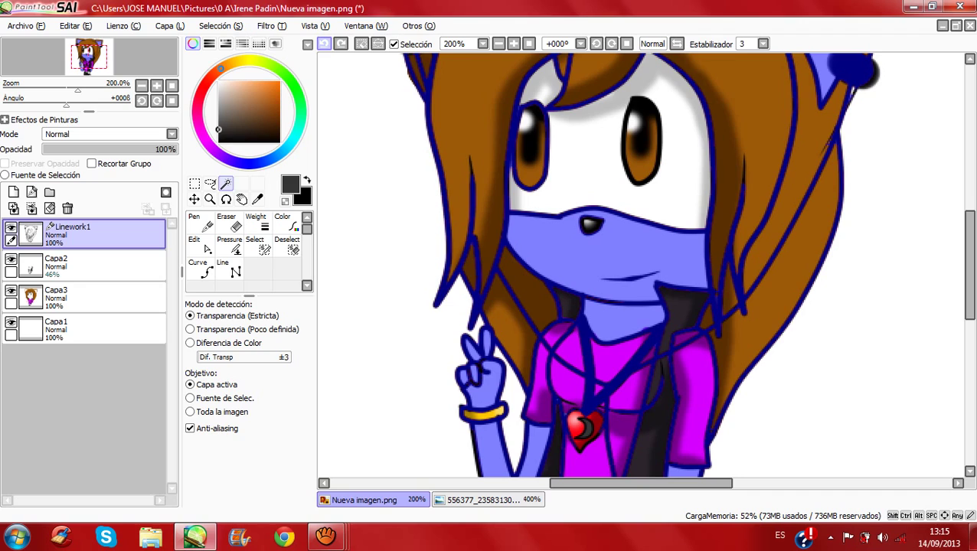
{"action": "left_click", "coordinate": [324, 43]}
{"action": "key", "text": "ctrl+z"}
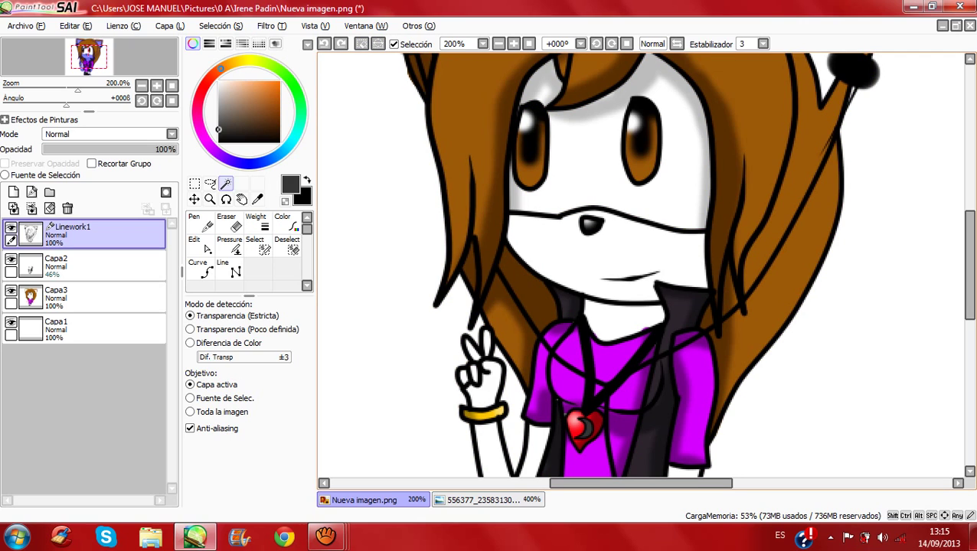
Step: Select the palm and all fingers of the raised hand with the Magic Wand, touching up the fingertip with the Select pen at size 3
{"action": "left_click", "coordinate": [484, 394]}
{"action": "left_click", "coordinate": [472, 350]}
{"action": "left_click", "coordinate": [485, 343]}
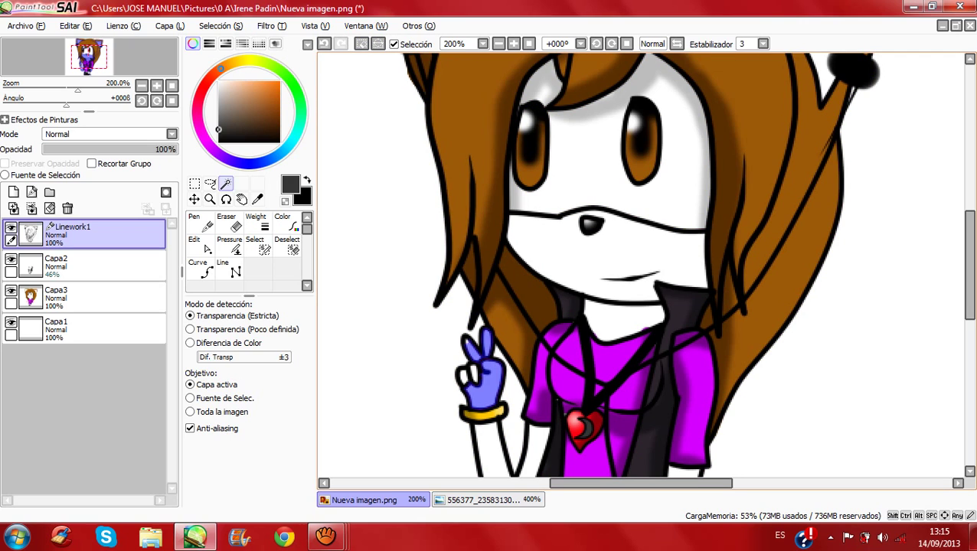
{"action": "left_click", "coordinate": [472, 374]}
{"action": "left_click", "coordinate": [461, 374]}
{"action": "left_click", "coordinate": [258, 246]}
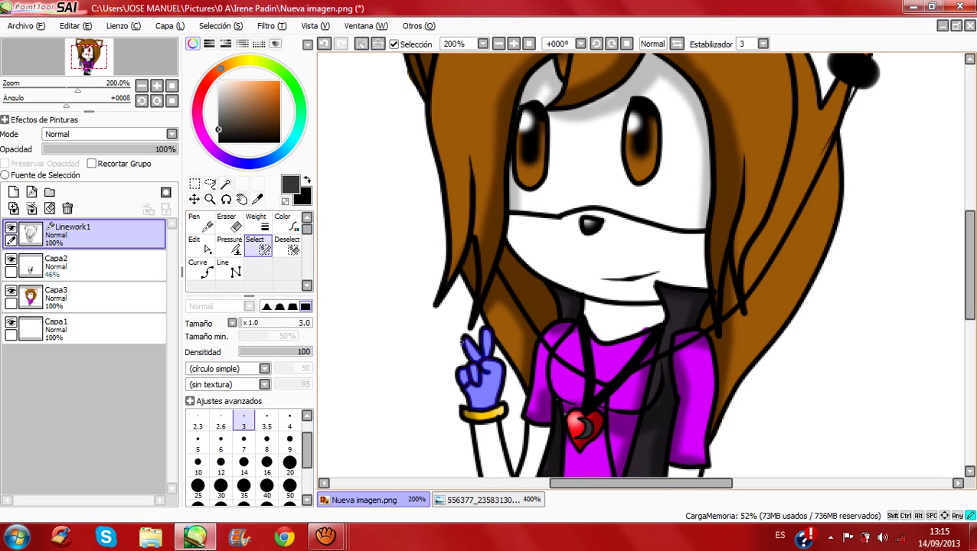
Step: Add the muzzle, neck and both arms to the selection on the Linework1 layer with the Magic Wand
{"action": "left_click", "coordinate": [225, 183]}
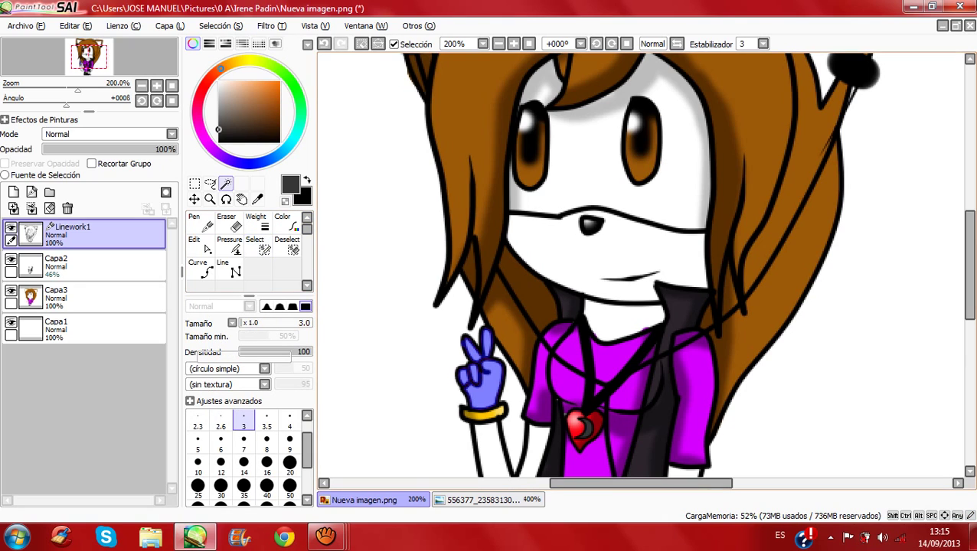
{"action": "left_click", "coordinate": [601, 257]}
{"action": "left_click", "coordinate": [622, 318]}
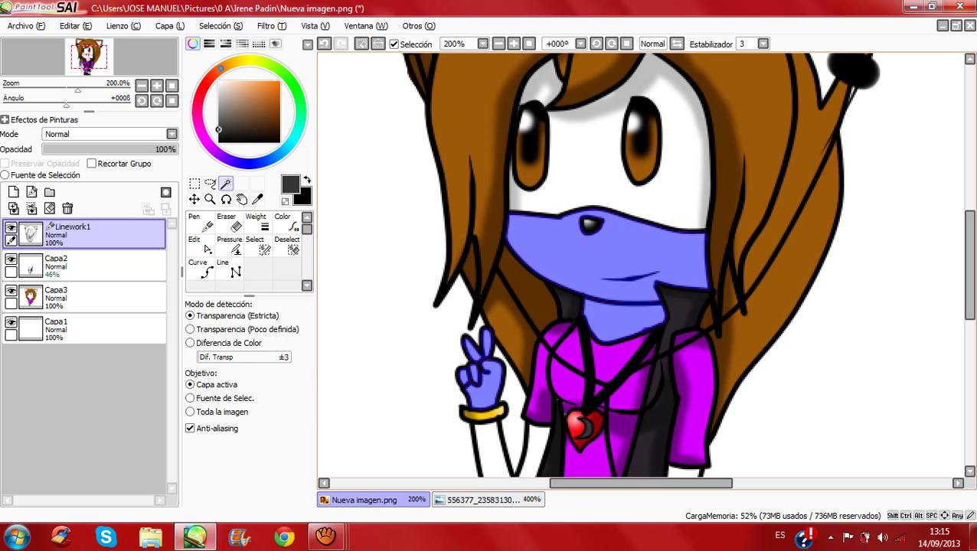
{"action": "left_click", "coordinate": [492, 450]}
{"action": "scroll", "coordinate": [643, 265], "scroll_direction": "down", "scroll_amount": 3}
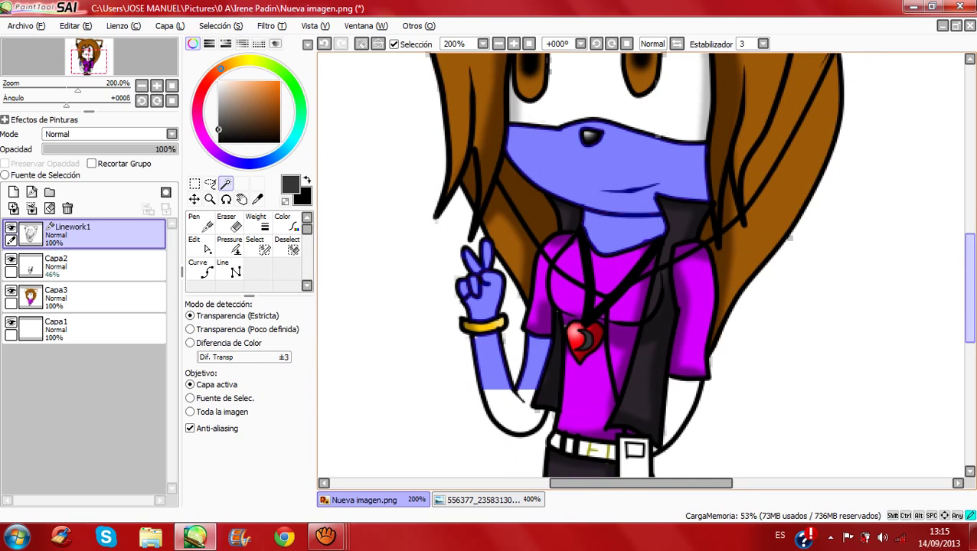
{"action": "left_click", "coordinate": [681, 408]}
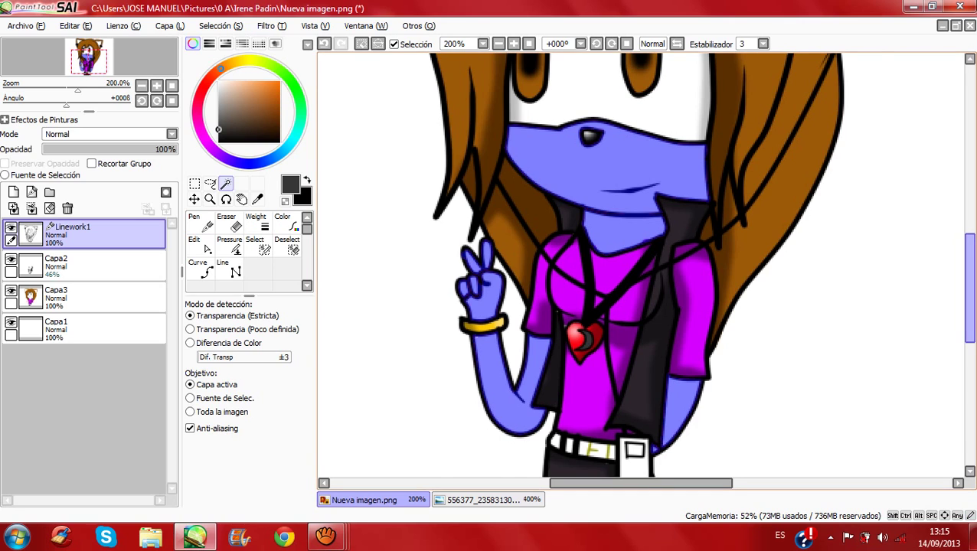
Step: Add the inner areas of both cat ears to the skin selection with the Magic Wand
{"action": "left_click_drag", "start_coordinate": [970, 288], "coordinate": [970, 221]}
{"action": "left_click", "coordinate": [819, 177]}
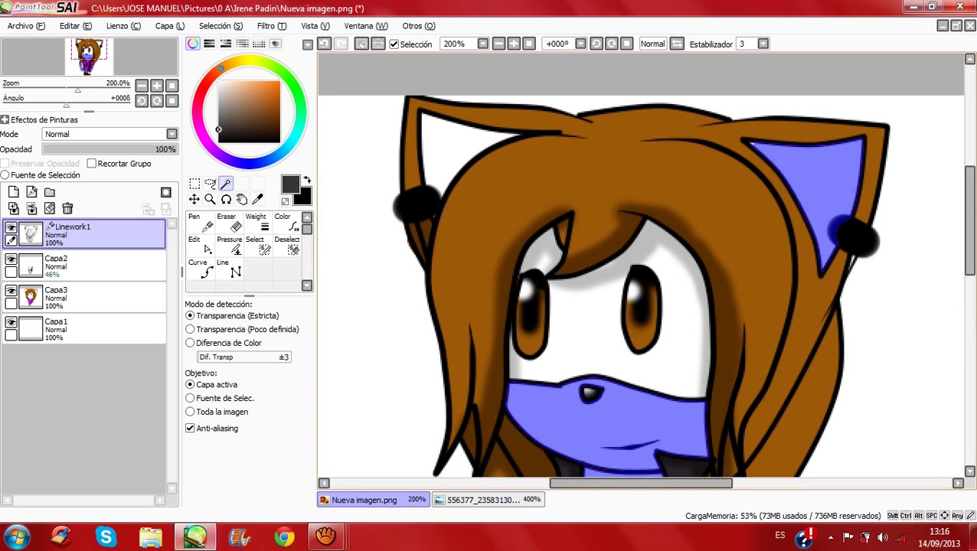
{"action": "left_click", "coordinate": [460, 149]}
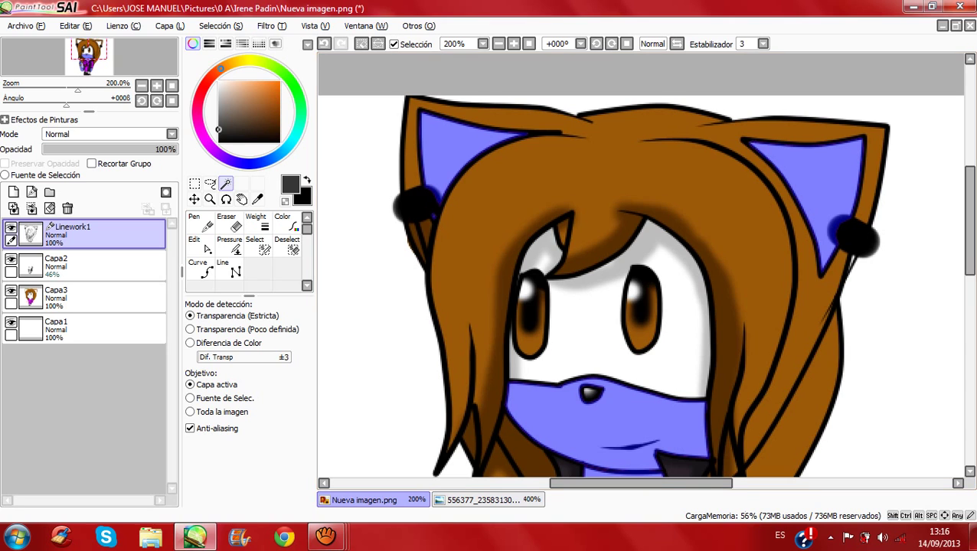
{"action": "scroll", "coordinate": [641, 264], "scroll_direction": "down", "scroll_amount": 8}
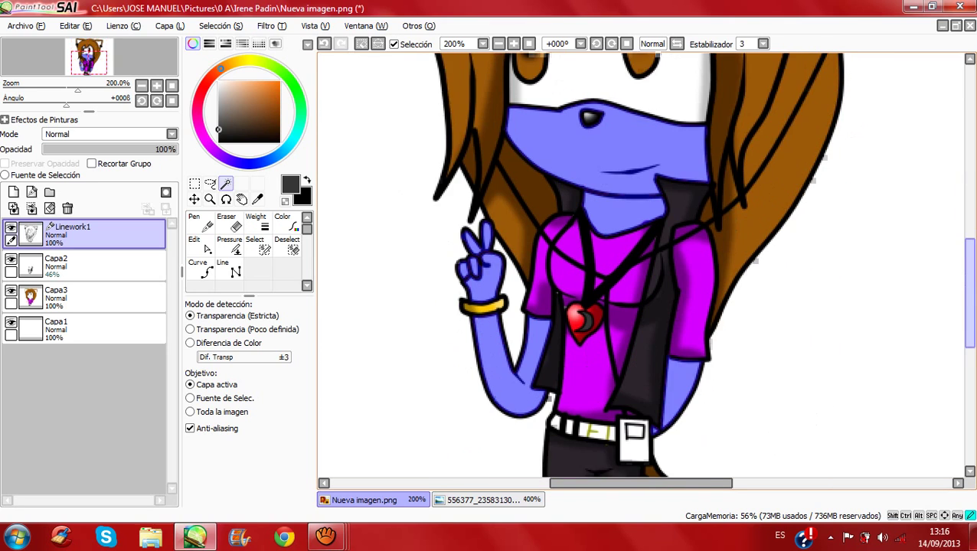
{"action": "scroll", "coordinate": [641, 264], "scroll_direction": "up", "scroll_amount": 5}
{"action": "scroll", "coordinate": [641, 264], "scroll_direction": "up", "scroll_amount": 3}
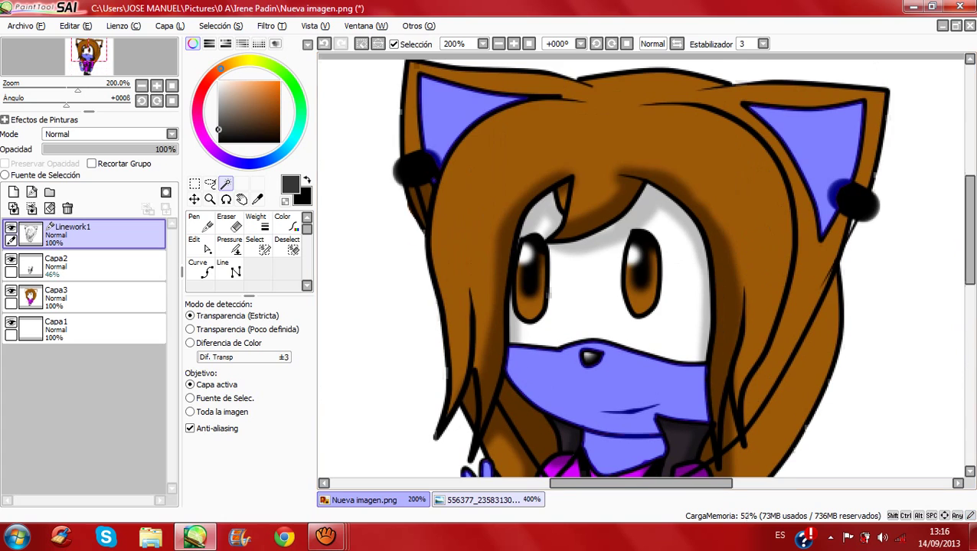
Step: Sample the light skin tone from the reference image's hand and fill all selected skin areas with it on layer Capa3
{"action": "left_click", "coordinate": [487, 500]}
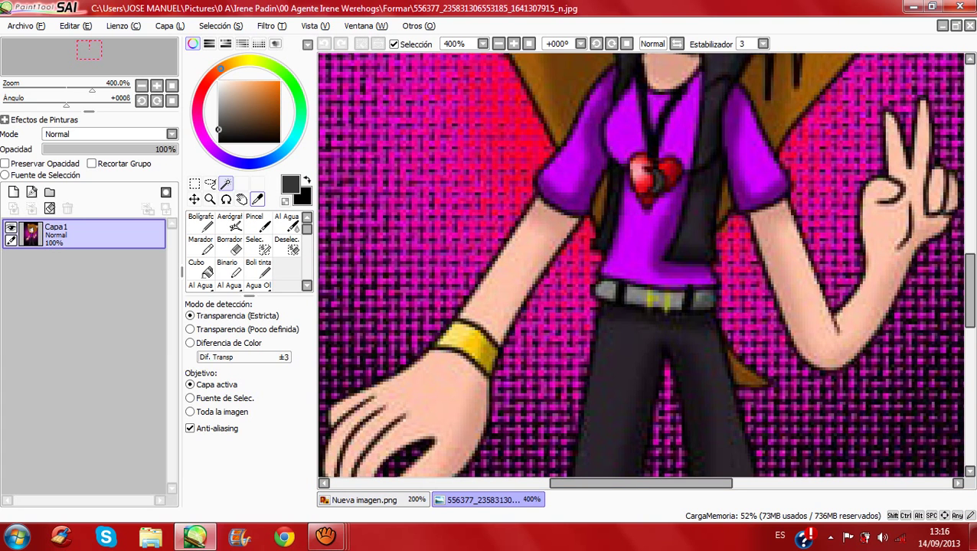
{"action": "left_click", "coordinate": [257, 199]}
{"action": "left_click", "coordinate": [454, 394]}
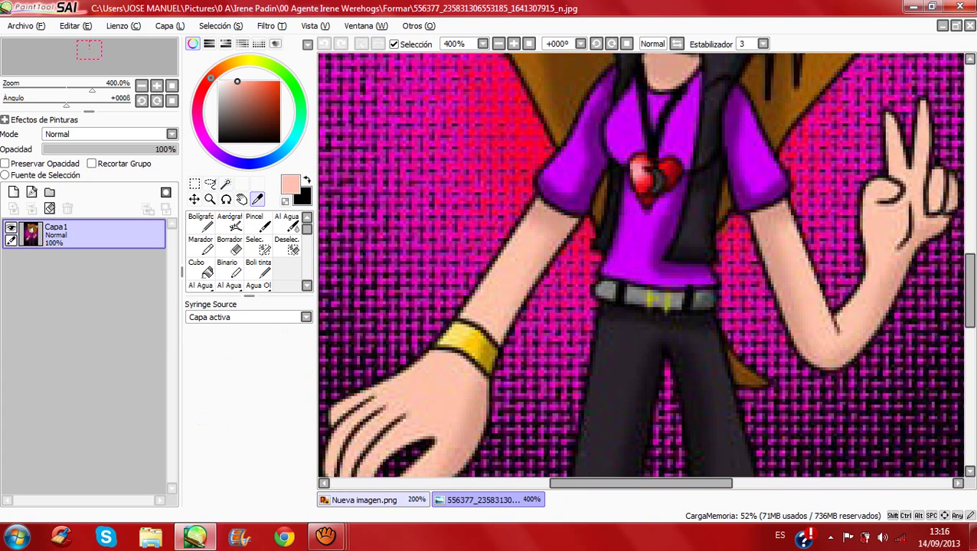
{"action": "key", "text": "ctrl+Tab"}
{"action": "left_click", "coordinate": [92, 298]}
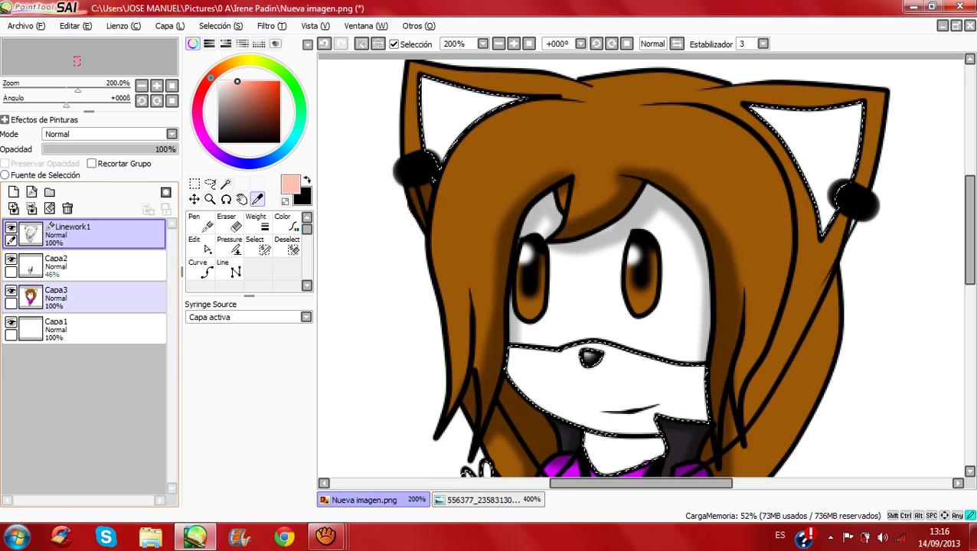
{"action": "key", "text": "ctrl+f"}
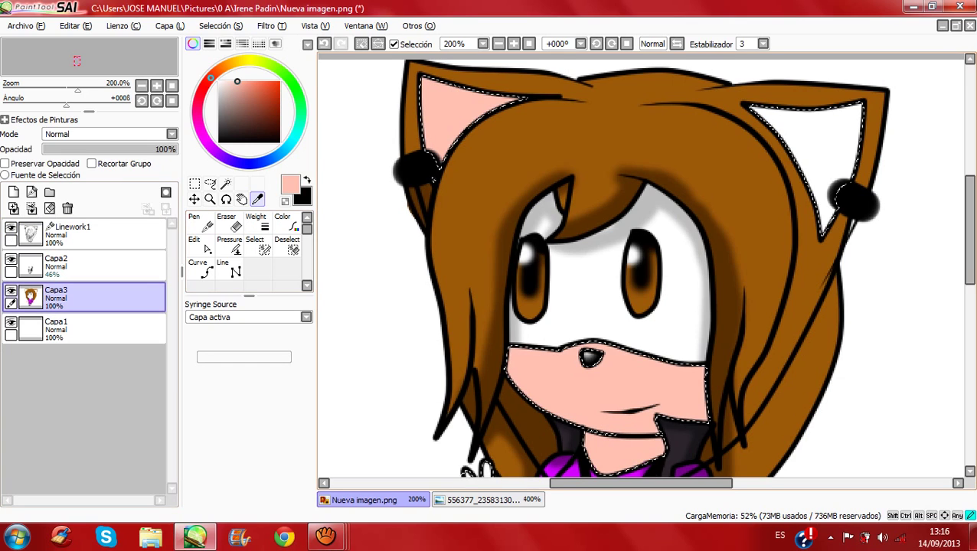
{"action": "left_click_drag", "start_coordinate": [970, 231], "coordinate": [969, 284]}
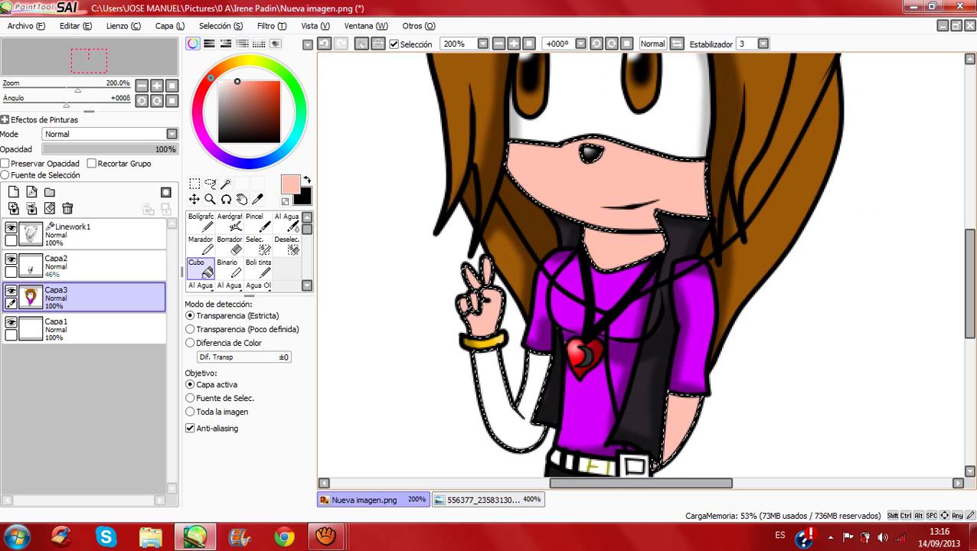
{"action": "left_click", "coordinate": [497, 411]}
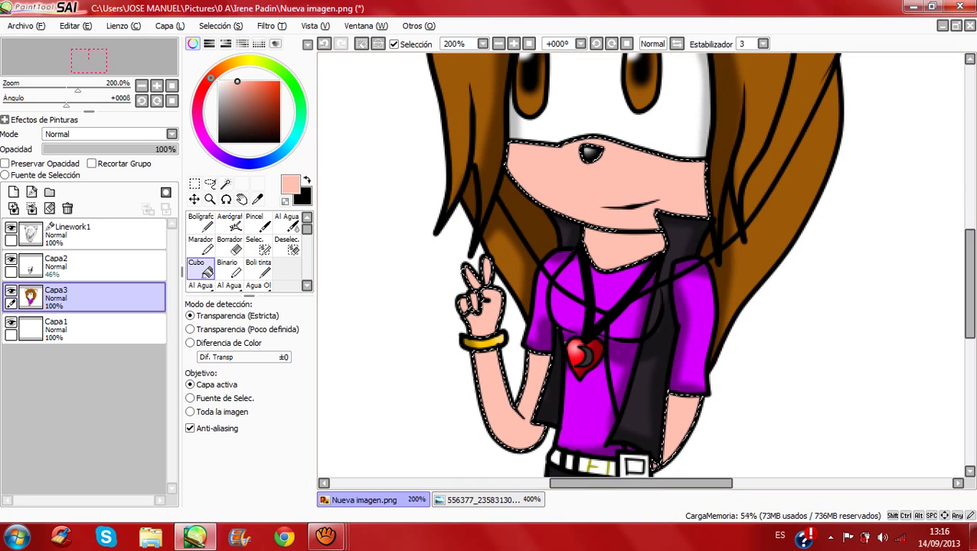
Step: Sample a darker skin tone from the reference image and shade the raised arm and hand with the size 16 airbrush
{"action": "left_click", "coordinate": [488, 500]}
{"action": "left_click", "coordinate": [257, 199]}
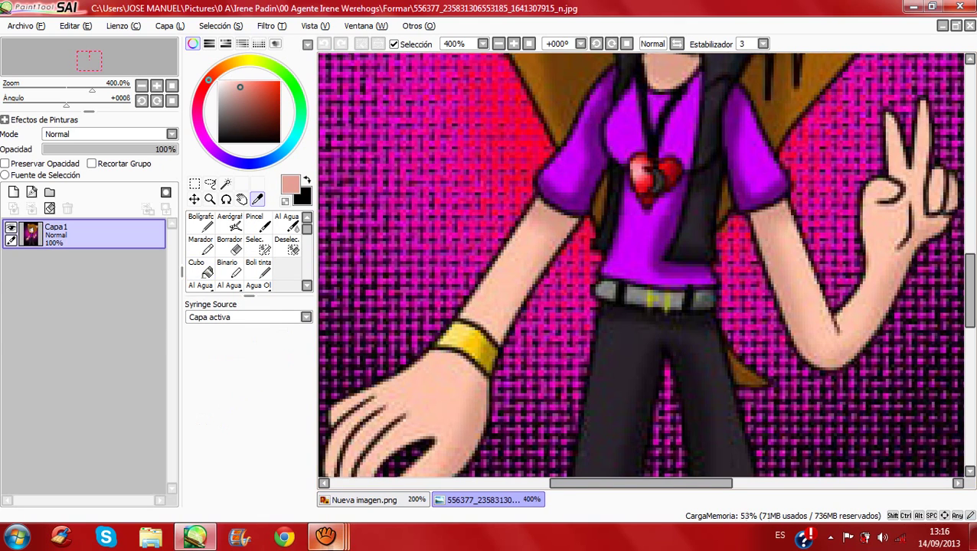
{"action": "key", "text": "ctrl+Tab"}
{"action": "left_click", "coordinate": [230, 222]}
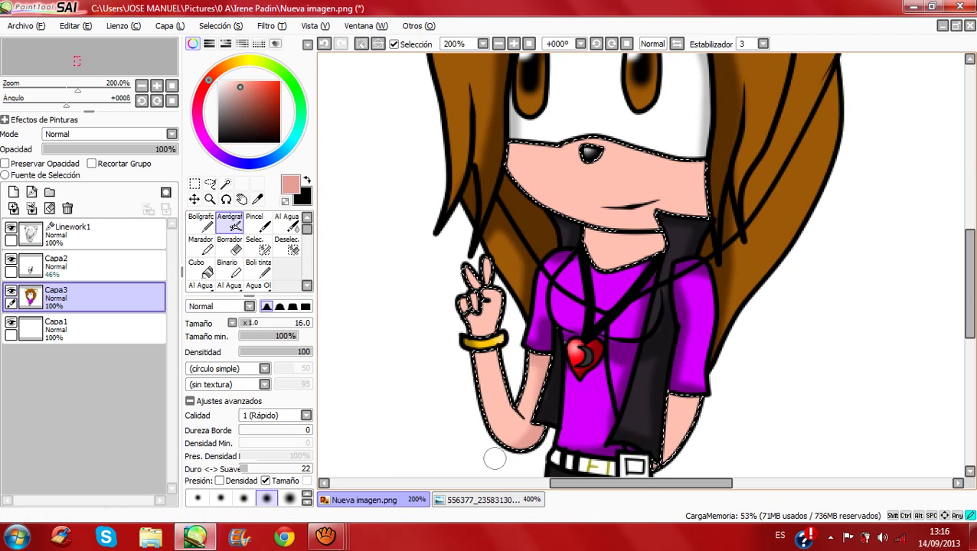
{"action": "mouse_move", "coordinate": [494, 458]}
{"action": "left_mouse_down"}
{"action": "mouse_move", "coordinate": [533, 413]}
{"action": "mouse_move", "coordinate": [547, 347]}
{"action": "left_mouse_up"}
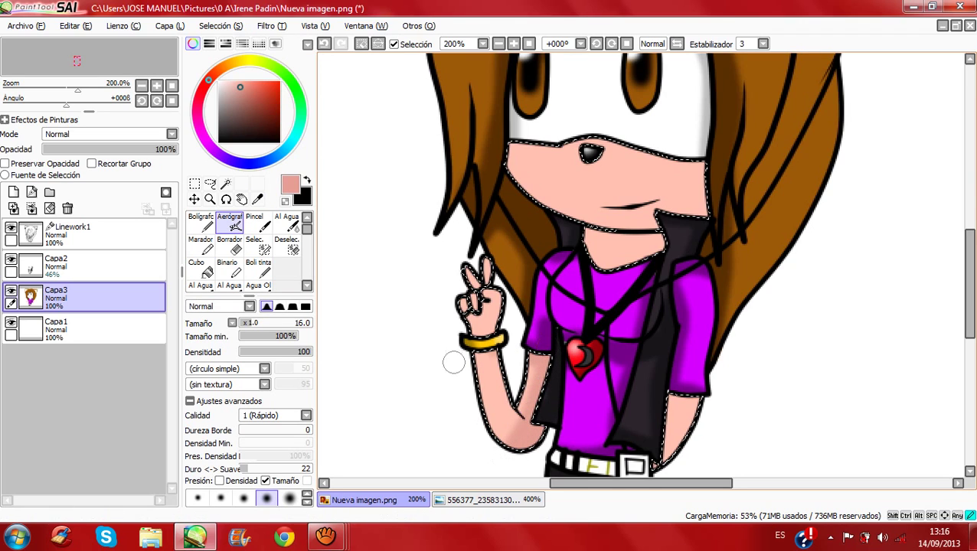
{"action": "left_click_drag", "start_coordinate": [496, 300], "coordinate": [469, 313]}
Step: Airbrush the darker skin tone along the muzzle edges, the neck below the chin and the lowered arm below the sleeve
{"action": "left_click_drag", "start_coordinate": [511, 136], "coordinate": [501, 174]}
{"action": "left_click_drag", "start_coordinate": [704, 154], "coordinate": [699, 145]}
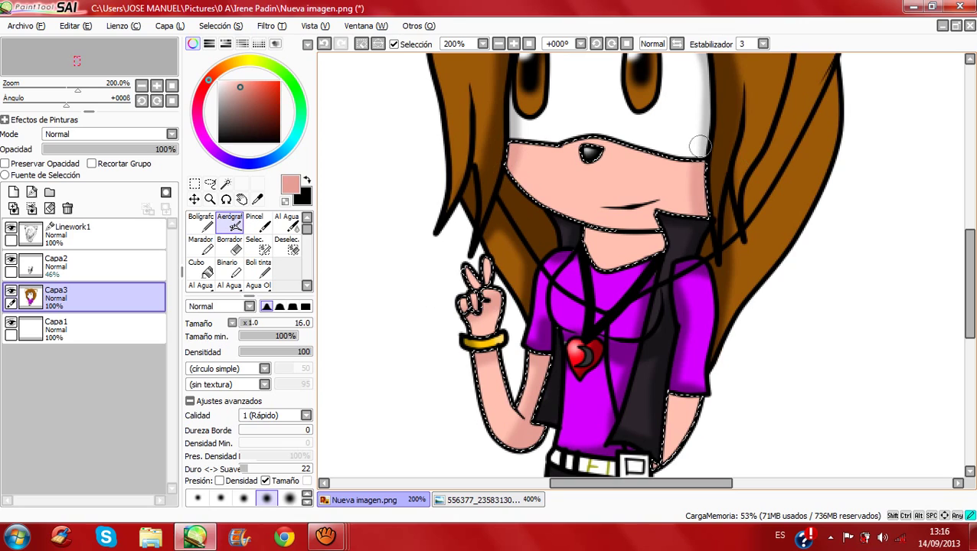
{"action": "mouse_move", "coordinate": [655, 227]}
{"action": "left_mouse_down"}
{"action": "mouse_move", "coordinate": [661, 245]}
{"action": "mouse_move", "coordinate": [626, 262]}
{"action": "mouse_move", "coordinate": [661, 256]}
{"action": "mouse_move", "coordinate": [660, 239]}
{"action": "mouse_move", "coordinate": [564, 226]}
{"action": "left_mouse_up"}
{"action": "left_click_drag", "start_coordinate": [718, 214], "coordinate": [673, 209]}
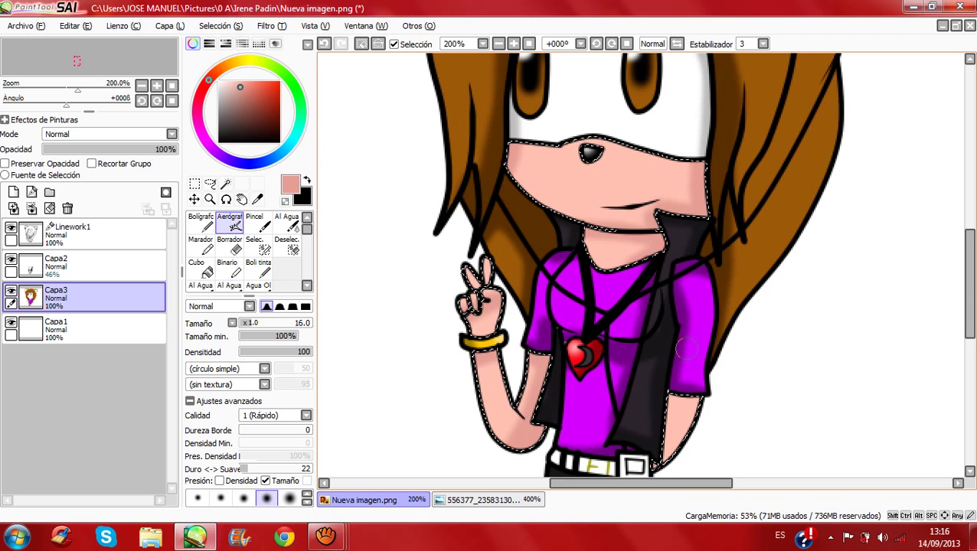
{"action": "left_click_drag", "start_coordinate": [707, 403], "coordinate": [665, 399]}
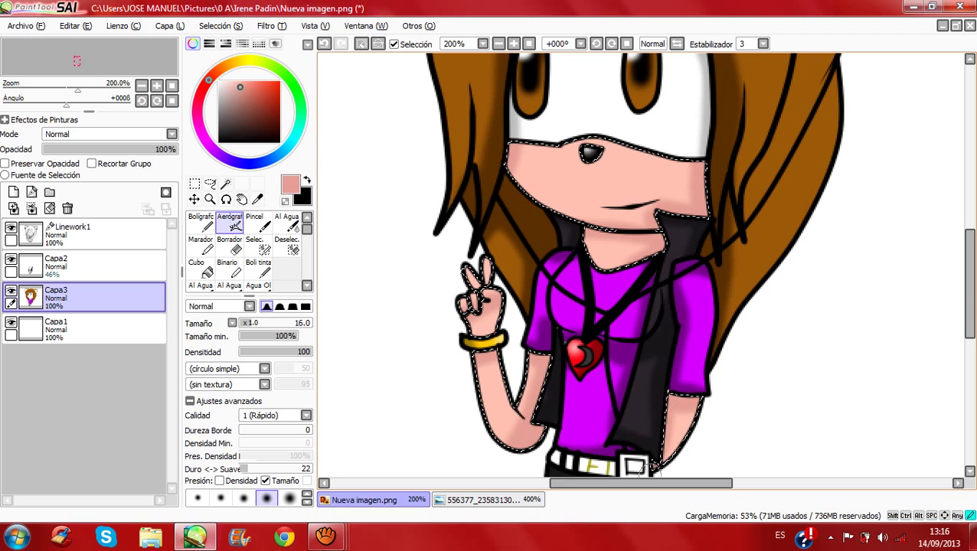
Step: Shade the inner ears with the darker skin tone using the airbrush, and clear the selection
{"action": "scroll", "coordinate": [821, 293], "scroll_direction": "up", "scroll_amount": 5}
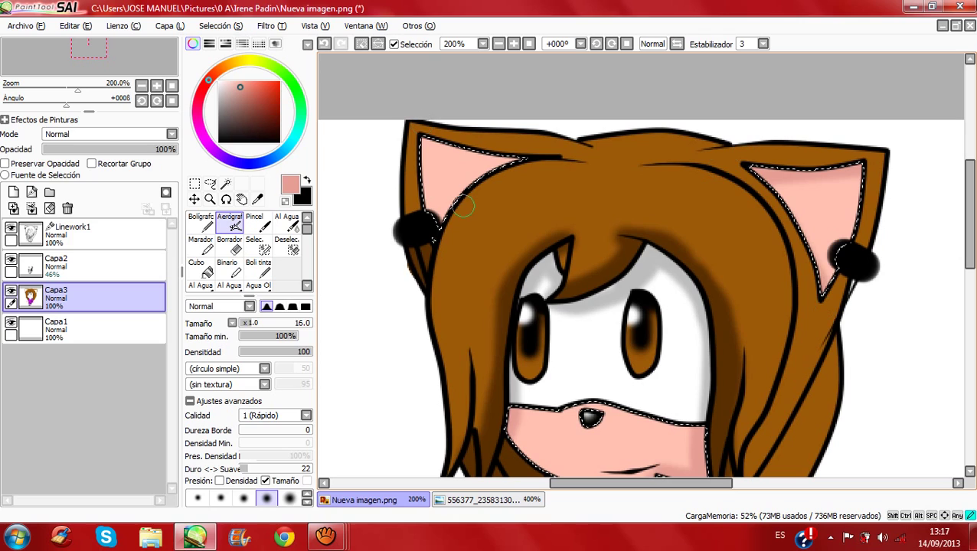
{"action": "mouse_move", "coordinate": [457, 146]}
{"action": "left_mouse_down"}
{"action": "mouse_move", "coordinate": [433, 245]}
{"action": "mouse_move", "coordinate": [538, 148]}
{"action": "mouse_move", "coordinate": [476, 189]}
{"action": "mouse_move", "coordinate": [441, 152]}
{"action": "mouse_move", "coordinate": [577, 166]}
{"action": "mouse_move", "coordinate": [463, 167]}
{"action": "left_mouse_up"}
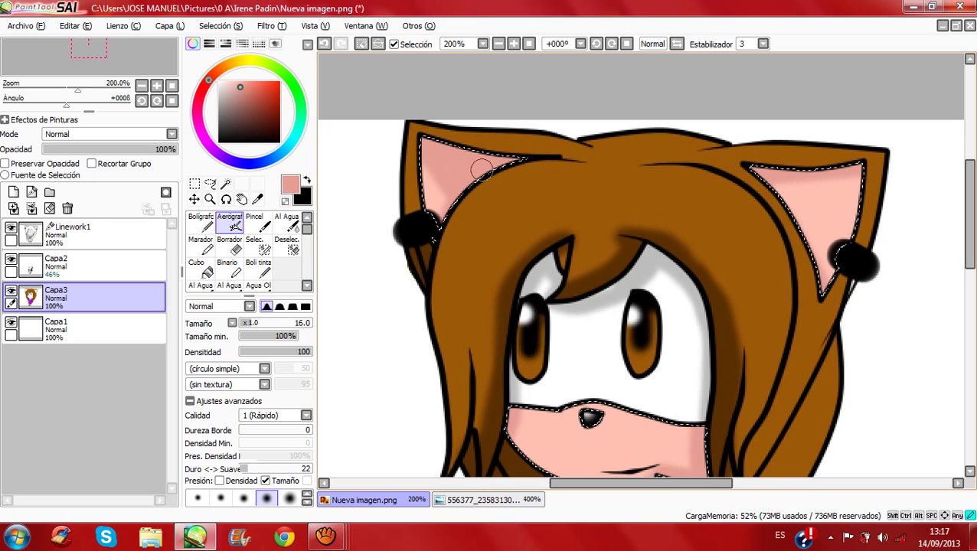
{"action": "scroll", "coordinate": [481, 170], "scroll_direction": "up", "scroll_amount": 1}
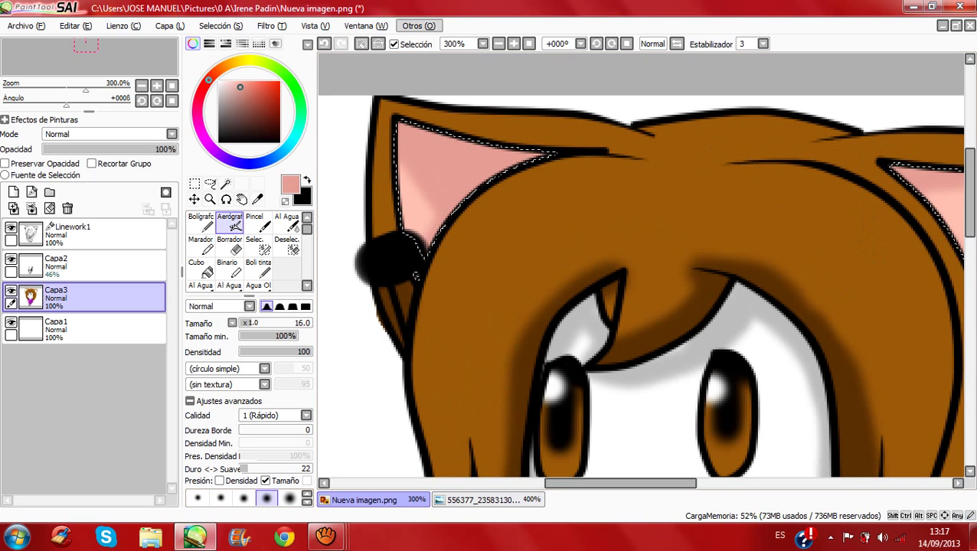
{"action": "scroll", "coordinate": [416, 276], "scroll_direction": "down", "scroll_amount": 2}
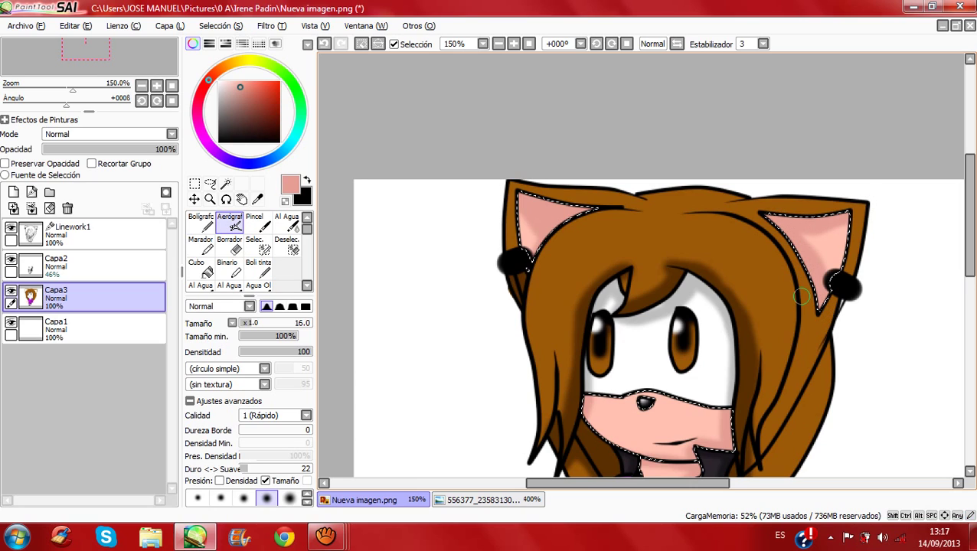
{"action": "left_click", "coordinate": [361, 44]}
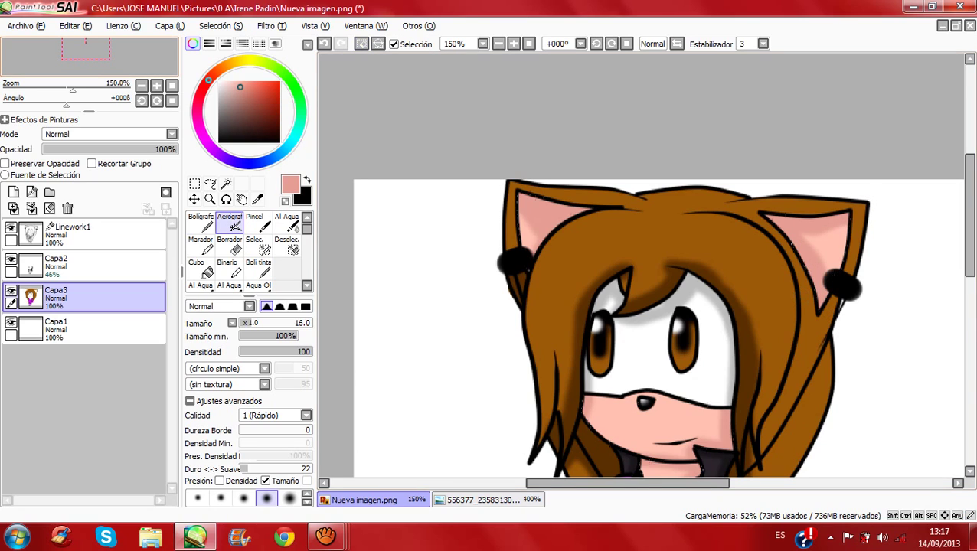
Step: Change the painting colour to a bright cyan
{"action": "left_click_drag", "start_coordinate": [86, 44], "coordinate": [94, 69]}
{"action": "left_click", "coordinate": [247, 143]}
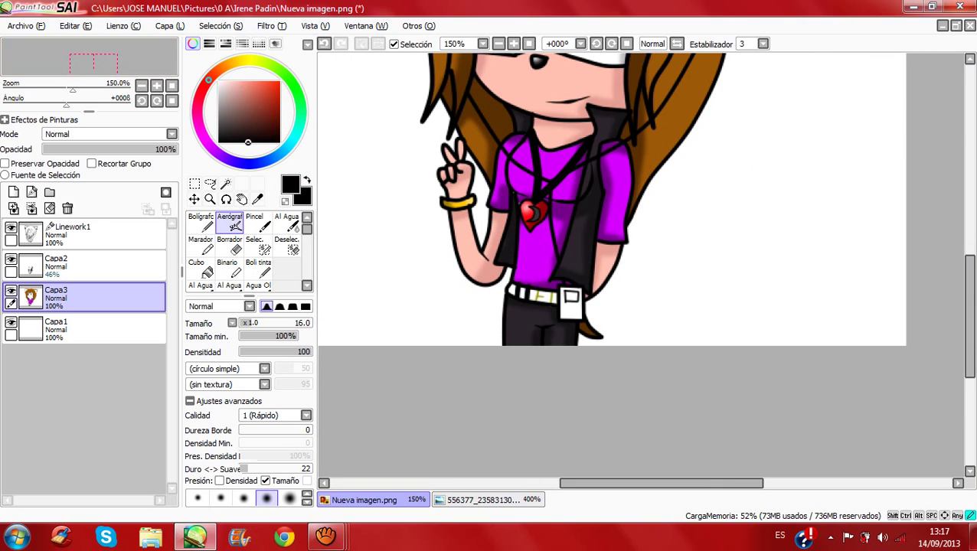
{"action": "left_click", "coordinate": [260, 142]}
{"action": "left_click", "coordinate": [279, 81]}
{"action": "left_click", "coordinate": [287, 147]}
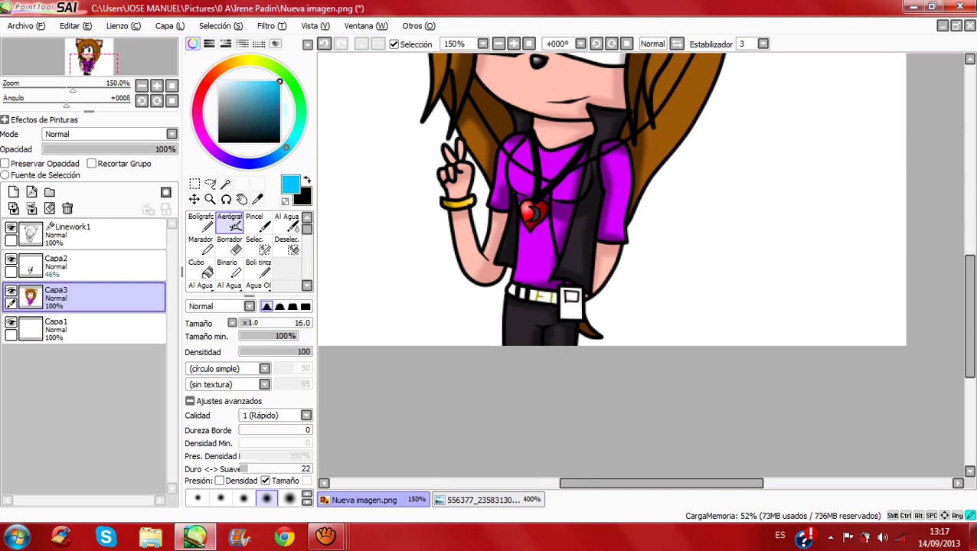
{"action": "left_click", "coordinate": [289, 145]}
Step: Select the small screen of the belt device on Linework1, fill it with cyan on Capa3 and clear the selection
{"action": "left_click", "coordinate": [76, 233]}
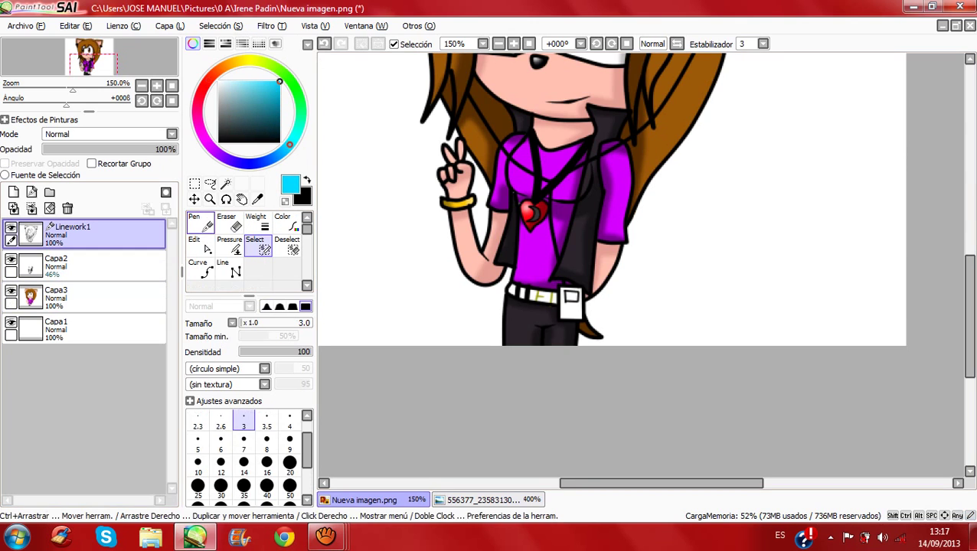
{"action": "left_click", "coordinate": [225, 184]}
{"action": "left_click", "coordinate": [514, 44]}
{"action": "left_click", "coordinate": [513, 44]}
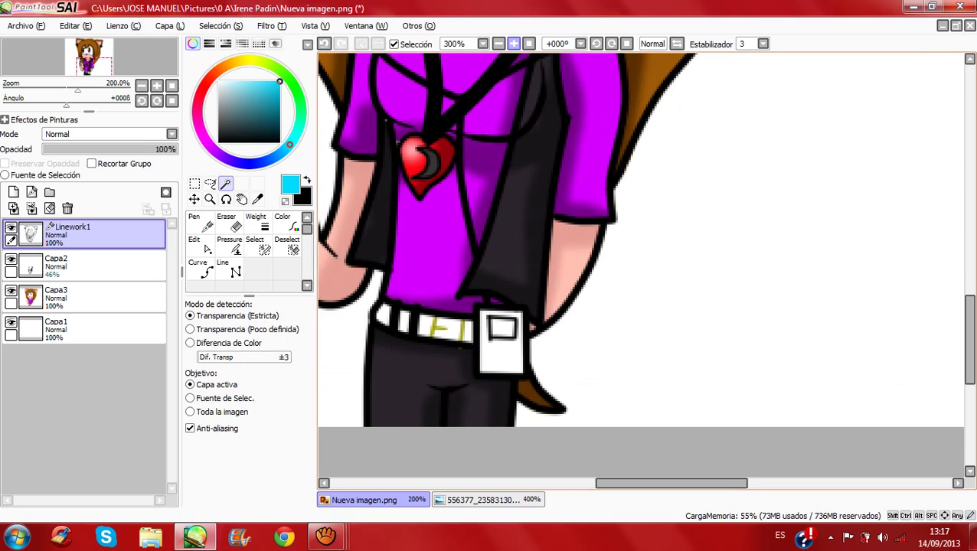
{"action": "left_click", "coordinate": [502, 328]}
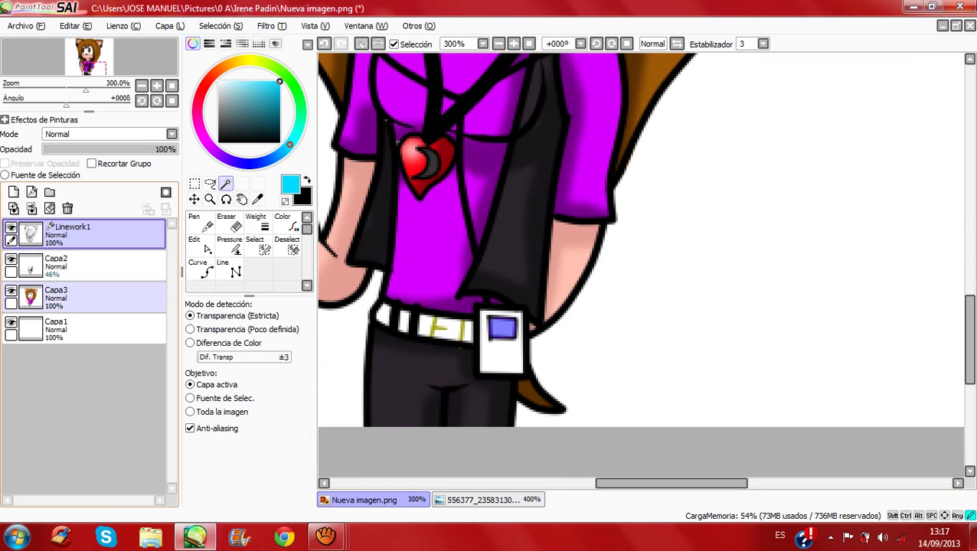
{"action": "left_click", "coordinate": [84, 297]}
{"action": "left_click", "coordinate": [201, 269]}
{"action": "left_click", "coordinate": [200, 268]}
{"action": "left_click", "coordinate": [503, 328]}
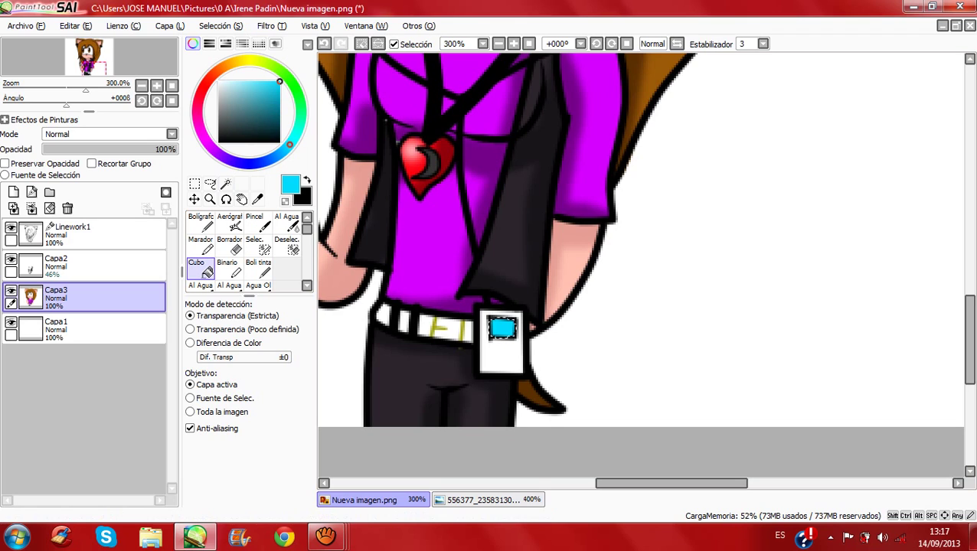
{"action": "key", "text": "ctrl+d"}
Step: Select the body of the belt device on Linework1 and fill it with medium grey on Capa3
{"action": "mouse_move", "coordinate": [279, 113]}
{"action": "left_mouse_down"}
{"action": "mouse_move", "coordinate": [218, 116]}
{"action": "mouse_move", "coordinate": [218, 104]}
{"action": "left_mouse_up"}
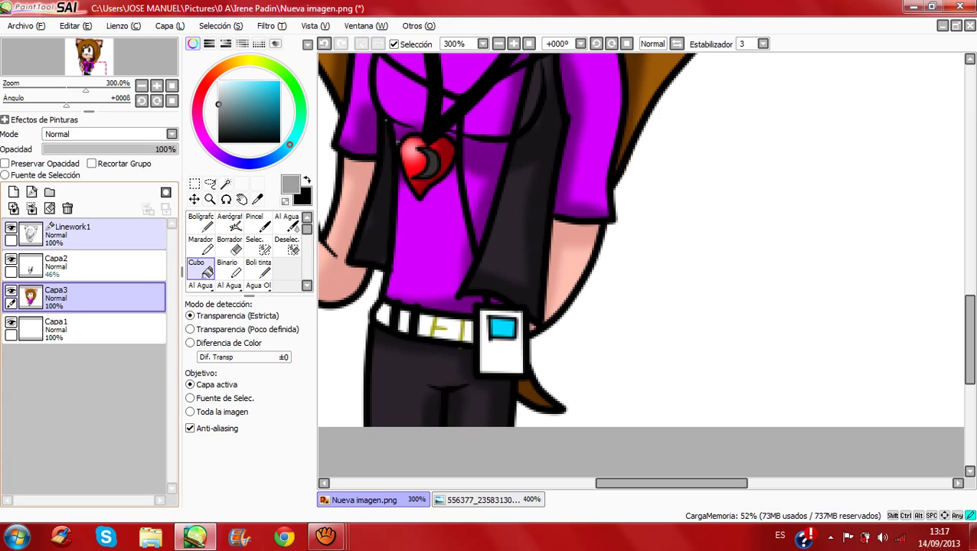
{"action": "left_click", "coordinate": [86, 234]}
{"action": "left_click", "coordinate": [502, 357]}
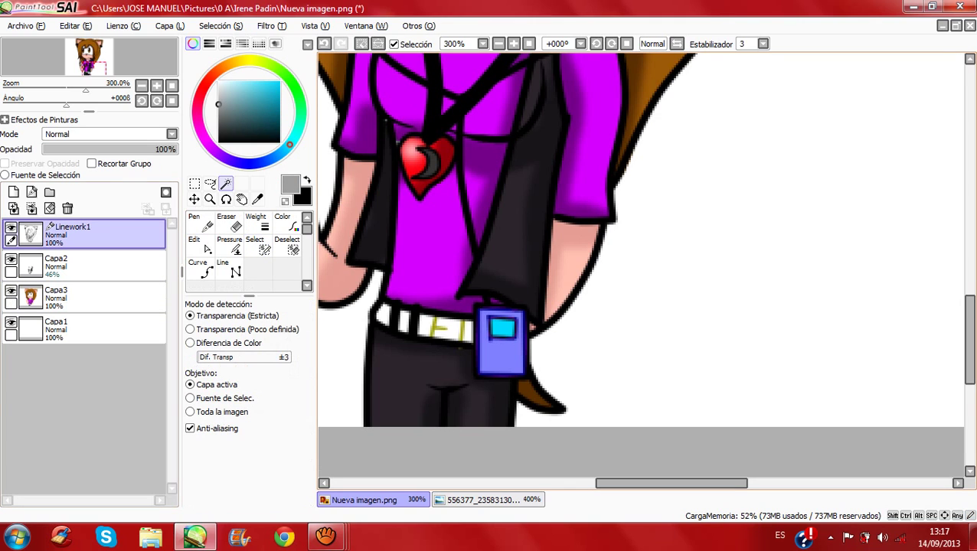
{"action": "left_click", "coordinate": [86, 298]}
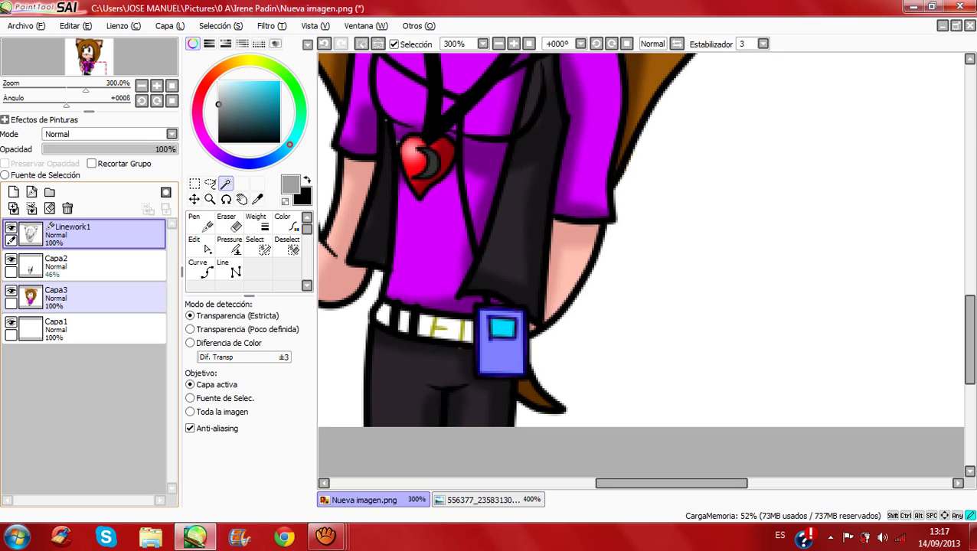
{"action": "left_click", "coordinate": [201, 268]}
{"action": "left_click", "coordinate": [502, 357]}
Step: Airbrush dark grey shading and light grey highlights onto the belt device's body on Capa3, and clear the selection
{"action": "left_click", "coordinate": [219, 123]}
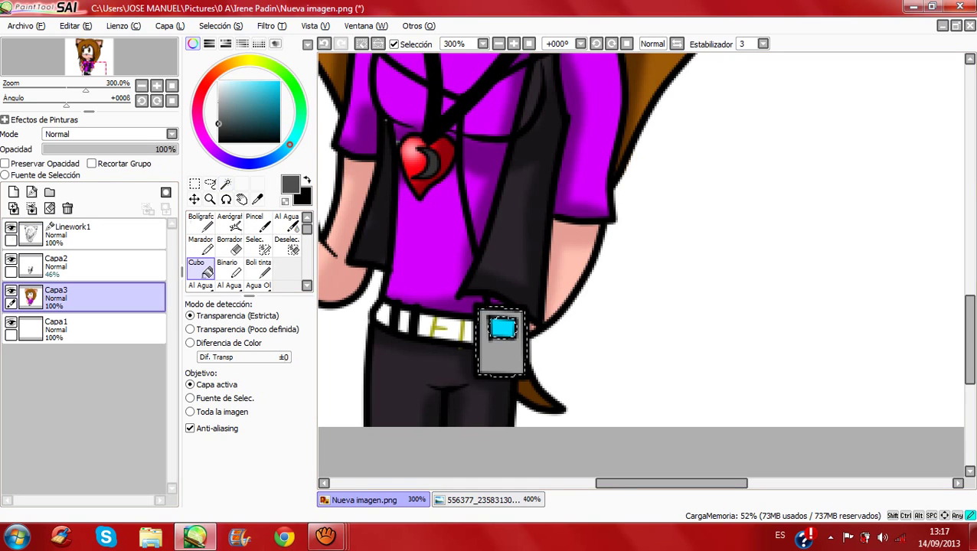
{"action": "left_click", "coordinate": [229, 223]}
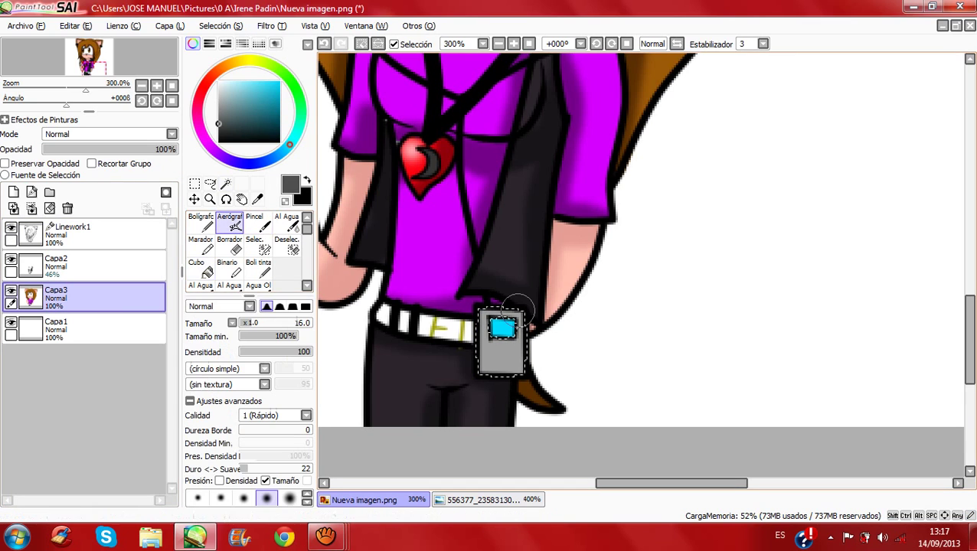
{"action": "mouse_move", "coordinate": [528, 382]}
{"action": "left_mouse_down"}
{"action": "mouse_move", "coordinate": [523, 301]}
{"action": "mouse_move", "coordinate": [496, 391]}
{"action": "left_mouse_up"}
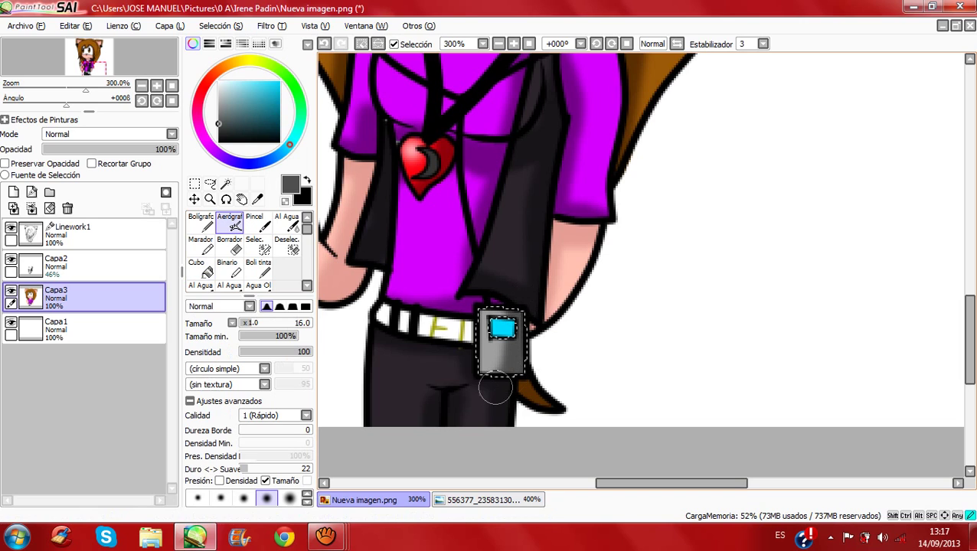
{"action": "left_click", "coordinate": [218, 98]}
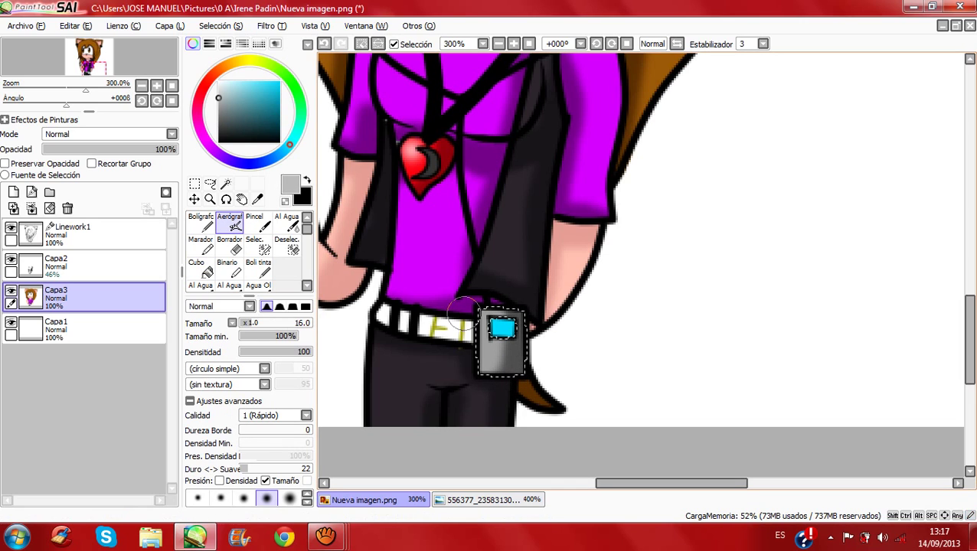
{"action": "left_click_drag", "start_coordinate": [531, 331], "coordinate": [539, 363]}
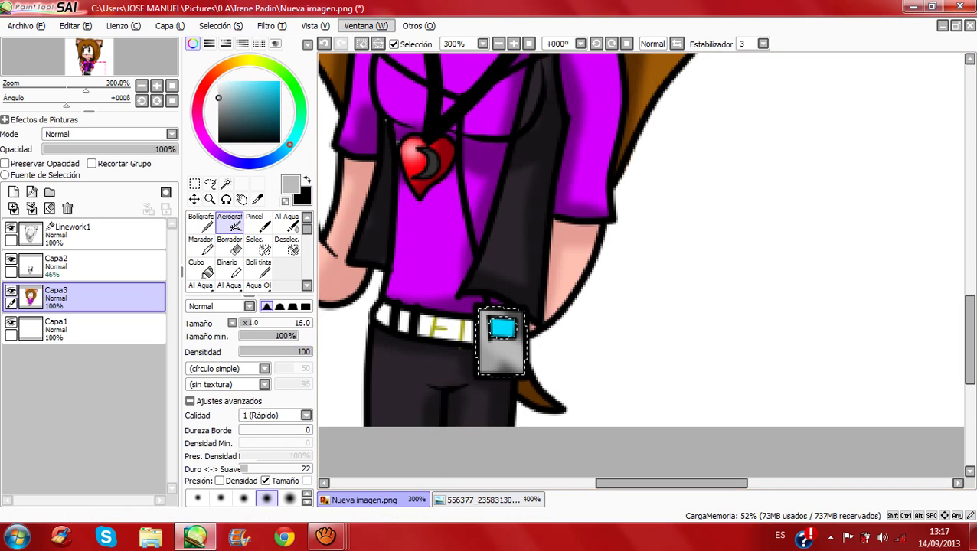
{"action": "left_click", "coordinate": [361, 43]}
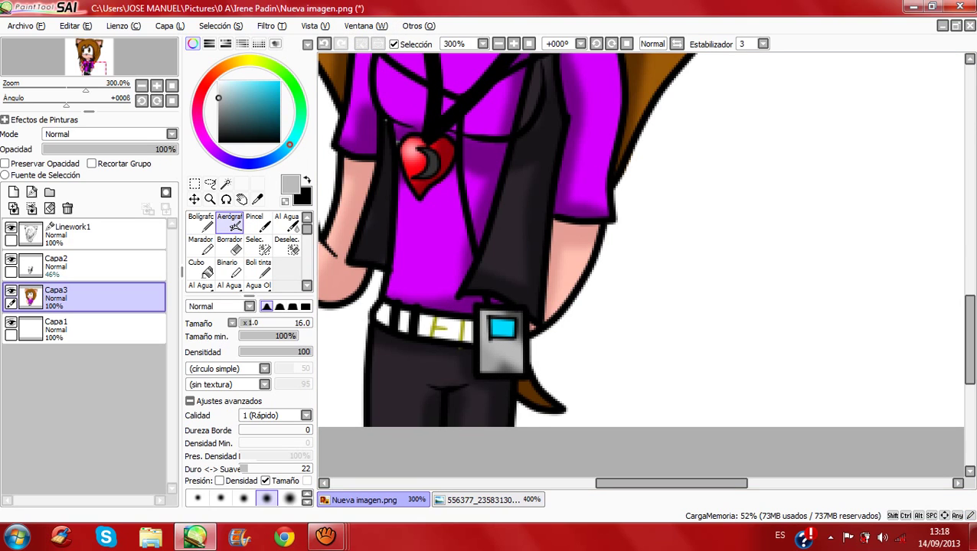
Step: Select all the belt segments across the waist on the Linework1 layer
{"action": "left_click", "coordinate": [225, 184]}
{"action": "left_click", "coordinate": [77, 229]}
{"action": "left_click", "coordinate": [403, 322]}
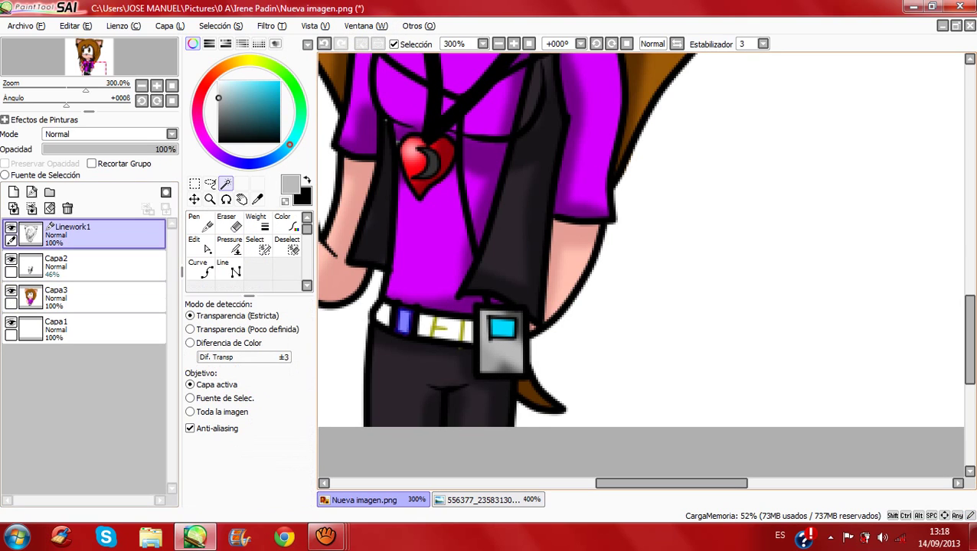
{"action": "left_click", "coordinate": [380, 316]}
{"action": "left_click", "coordinate": [425, 327]}
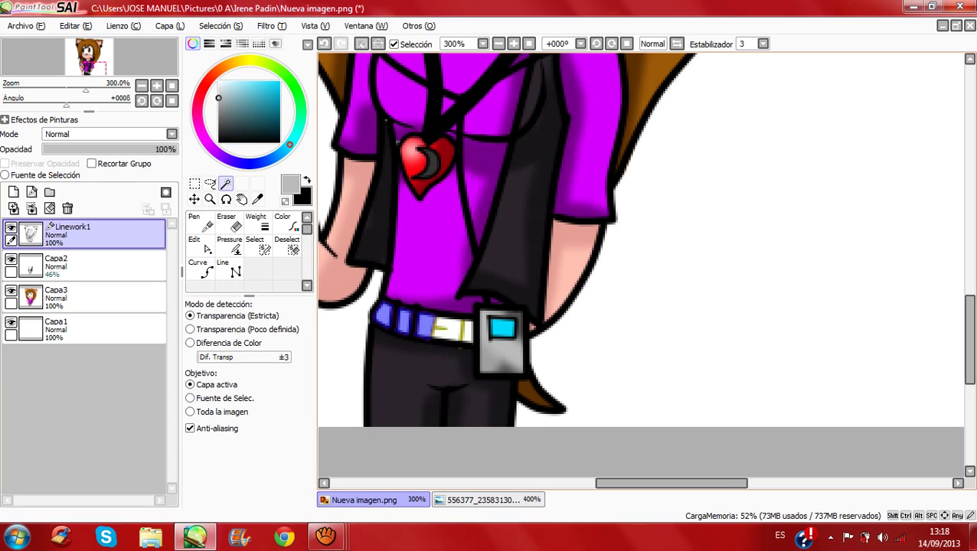
{"action": "left_click", "coordinate": [451, 330]}
{"action": "left_click", "coordinate": [469, 332]}
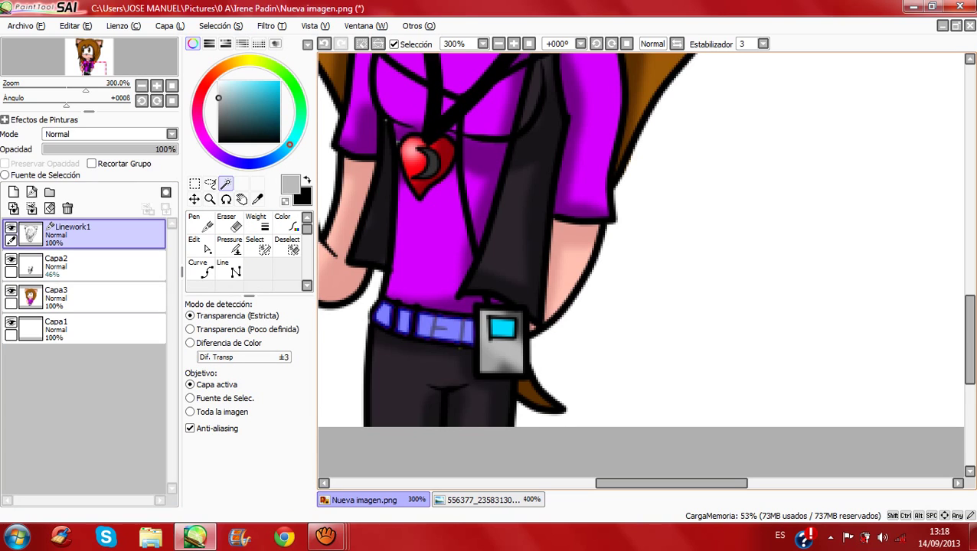
Step: Fill the selected belt segments with light grey on Capa3
{"action": "left_click", "coordinate": [218, 108]}
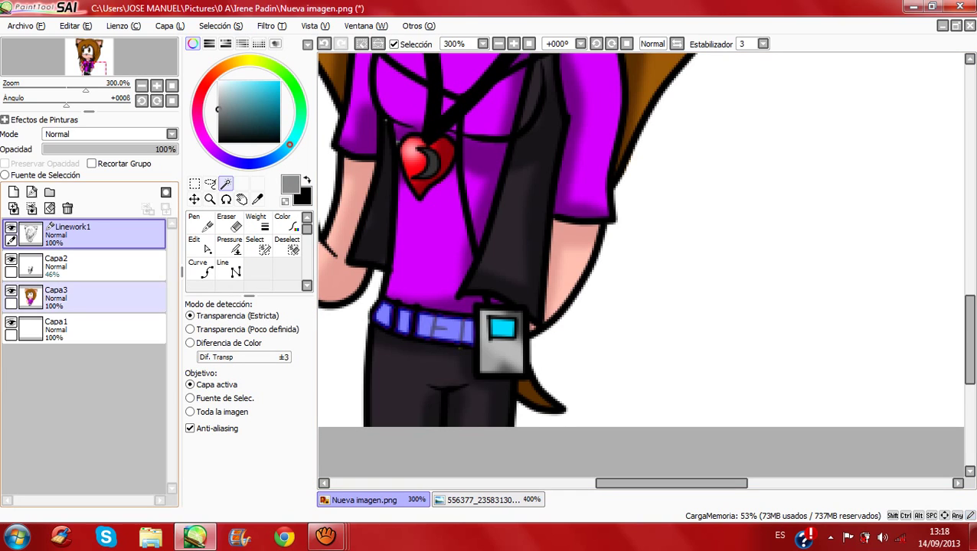
{"action": "left_click", "coordinate": [77, 295], "text": "ctrl"}
{"action": "left_click", "coordinate": [201, 268]}
{"action": "left_click", "coordinate": [446, 329]}
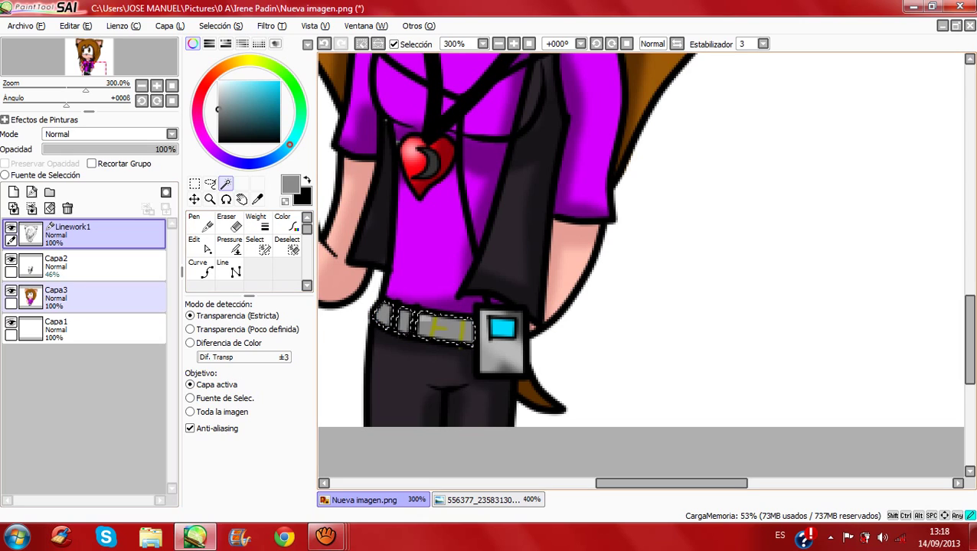
{"action": "left_click", "coordinate": [218, 120]}
{"action": "left_click_drag", "start_coordinate": [218, 109], "coordinate": [218, 100]}
{"action": "left_click", "coordinate": [447, 329]}
{"action": "left_click", "coordinate": [405, 321]}
{"action": "left_click", "coordinate": [384, 314]}
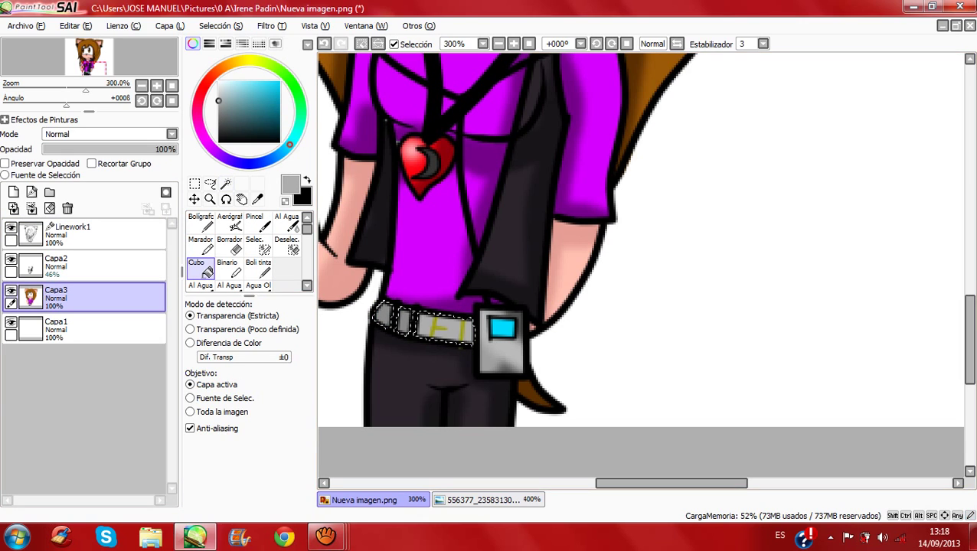
Step: Shade the belt segments with a darker grey using the airbrush, and clear the selection
{"action": "left_click", "coordinate": [218, 111]}
{"action": "left_click", "coordinate": [230, 223]}
{"action": "left_click_drag", "start_coordinate": [466, 332], "coordinate": [360, 332]}
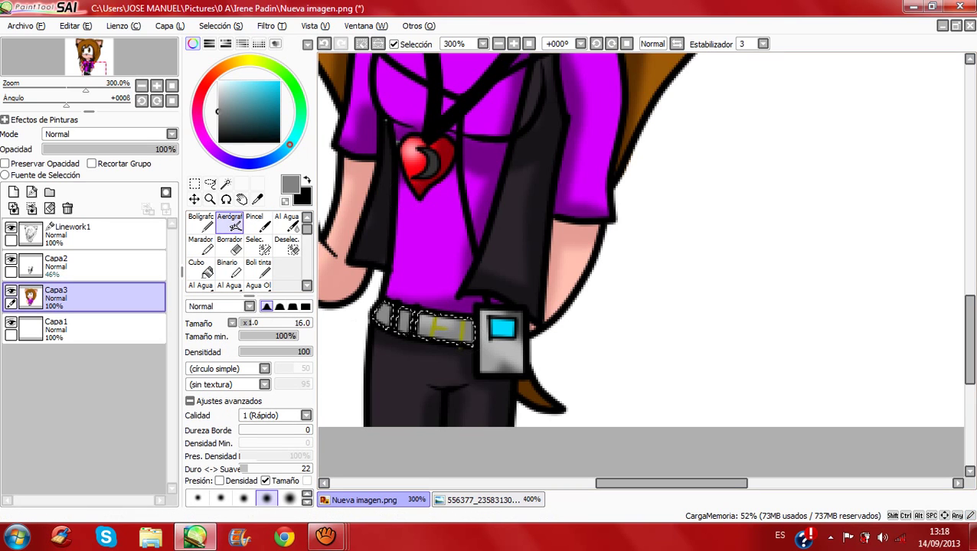
{"action": "left_click", "coordinate": [362, 44]}
{"action": "scroll", "coordinate": [640, 264], "scroll_direction": "up", "scroll_amount": 6}
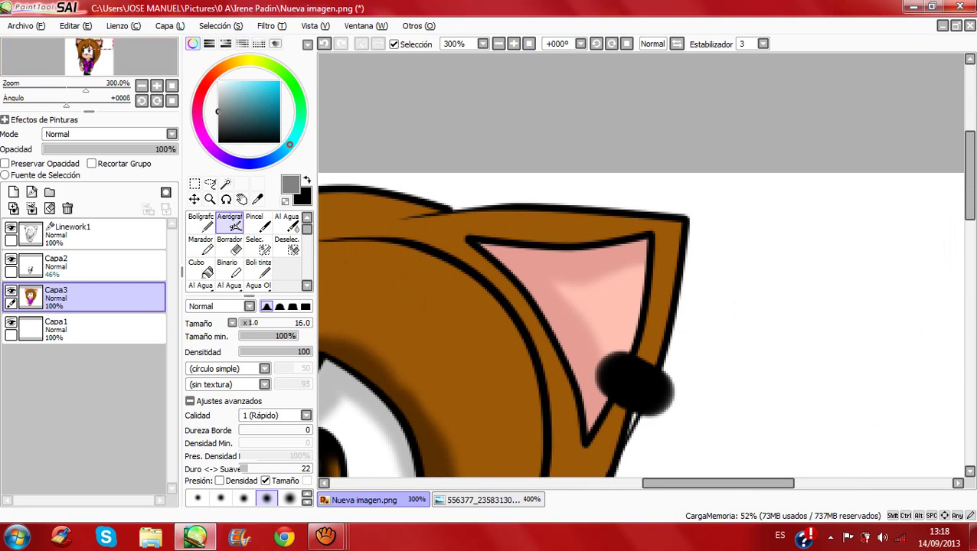
{"action": "left_click", "coordinate": [528, 43]}
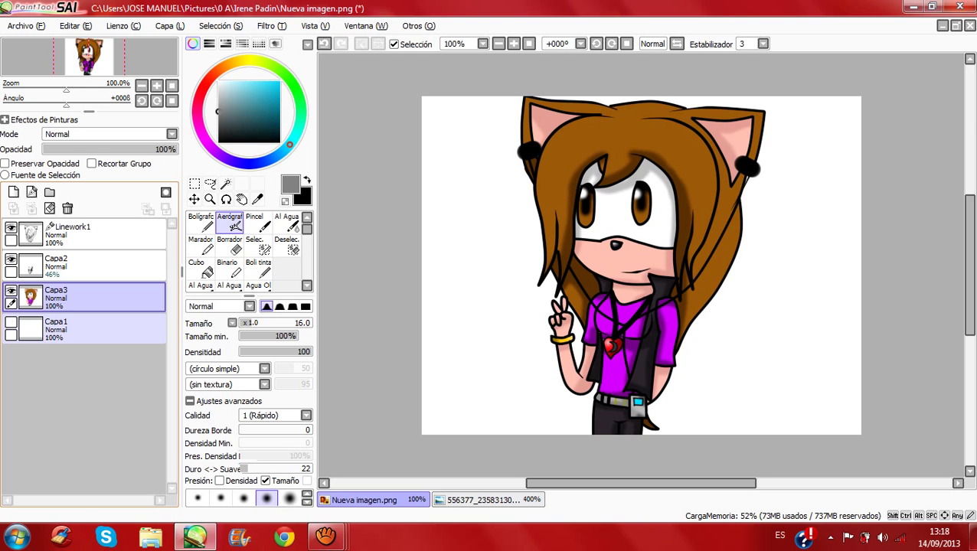
Step: Check the background of the reference image and fill the Capa1 layer of the drawing with black
{"action": "left_click", "coordinate": [100, 329]}
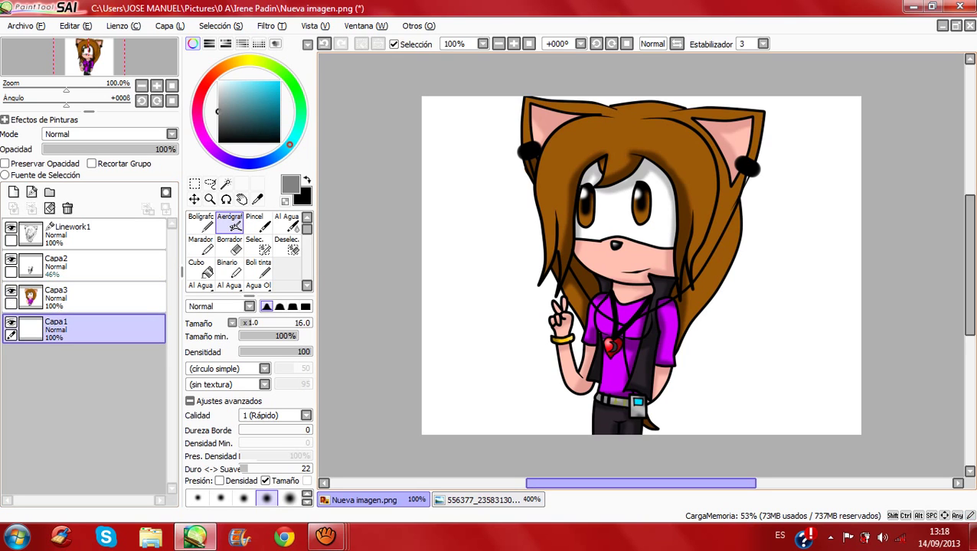
{"action": "left_click", "coordinate": [489, 500]}
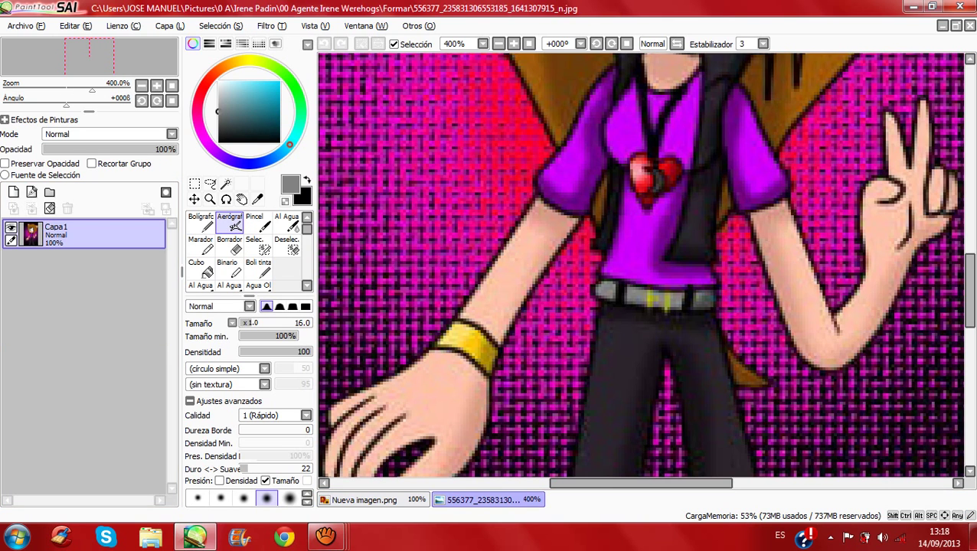
{"action": "left_click", "coordinate": [373, 499]}
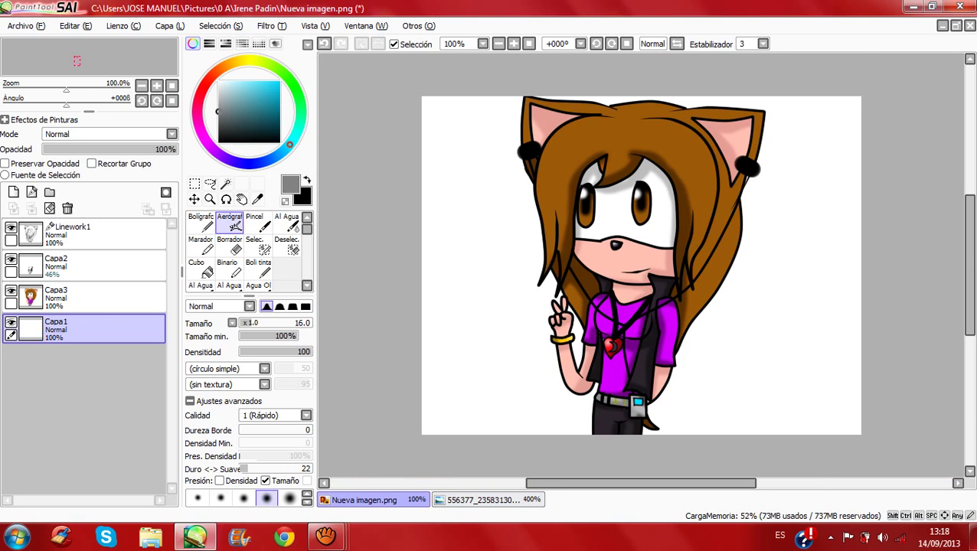
{"action": "left_click", "coordinate": [219, 143]}
{"action": "key", "text": "ctrl+f"}
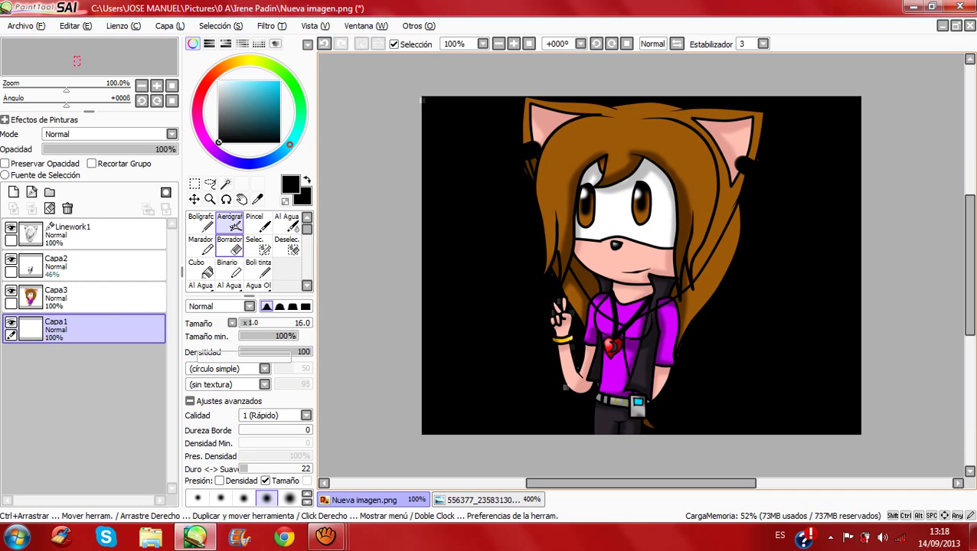
{"action": "left_click", "coordinate": [201, 268]}
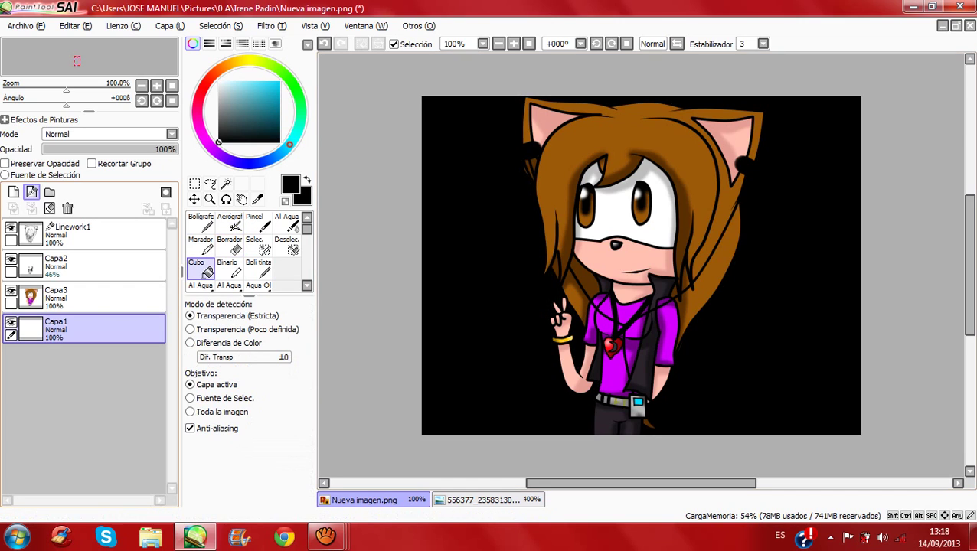
Step: Add a new layer above Capa1 and change the painting colour to bright pink
{"action": "left_click", "coordinate": [14, 191]}
{"action": "left_click", "coordinate": [202, 135]}
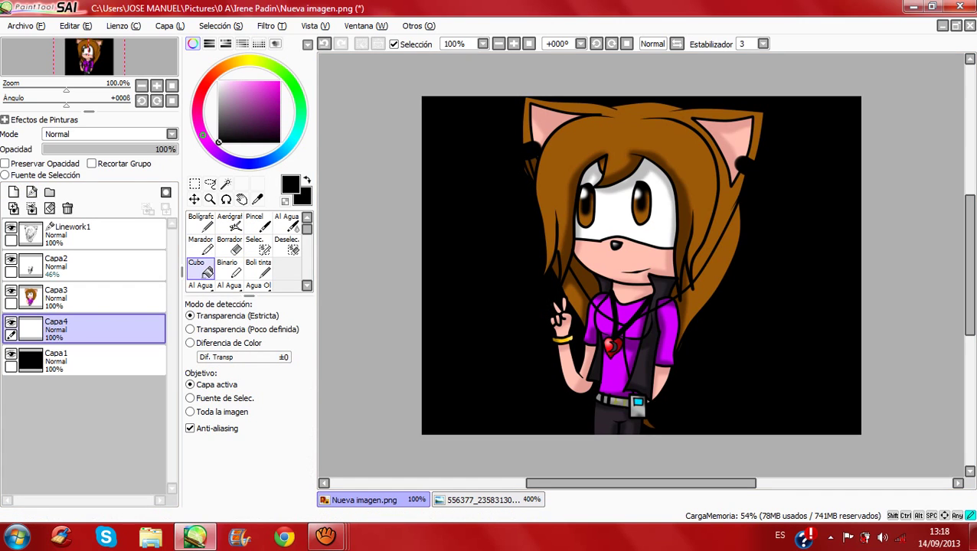
{"action": "left_click", "coordinate": [279, 81]}
{"action": "left_click_drag", "start_coordinate": [201, 130], "coordinate": [199, 125]}
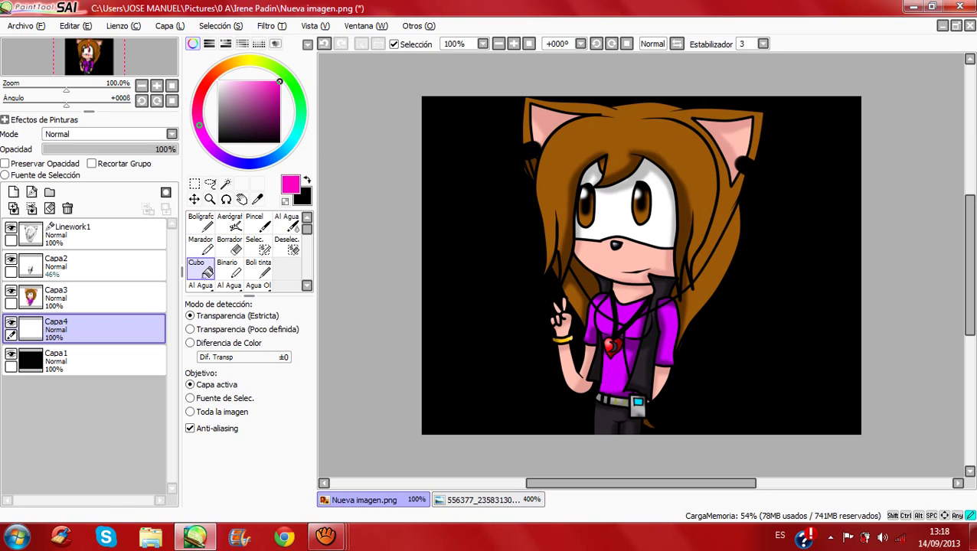
Step: Spray a pink textured glow behind the character on Capa4 using the airbrush with the Lienzo texture at size 500
{"action": "left_click", "coordinate": [229, 223]}
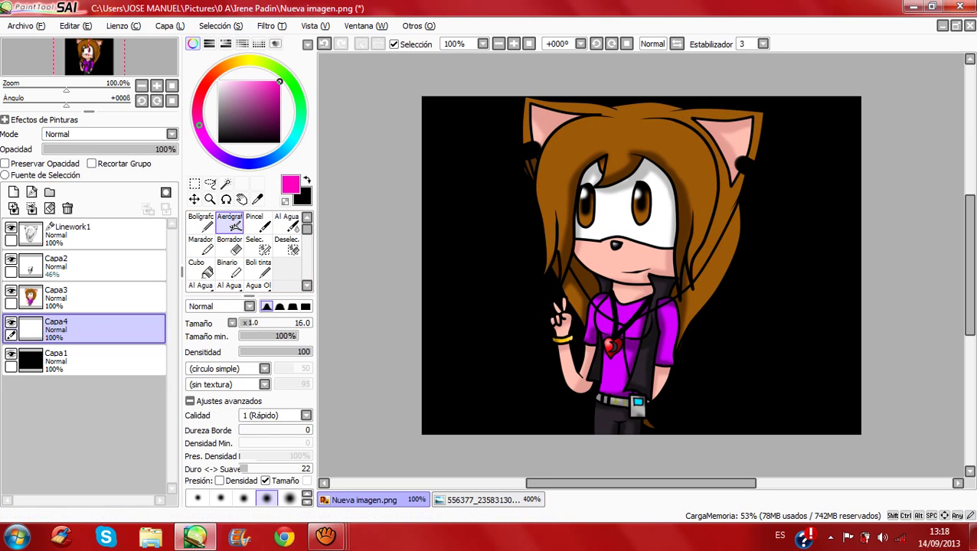
{"action": "left_click", "coordinate": [239, 384]}
{"action": "left_click", "coordinate": [230, 429]}
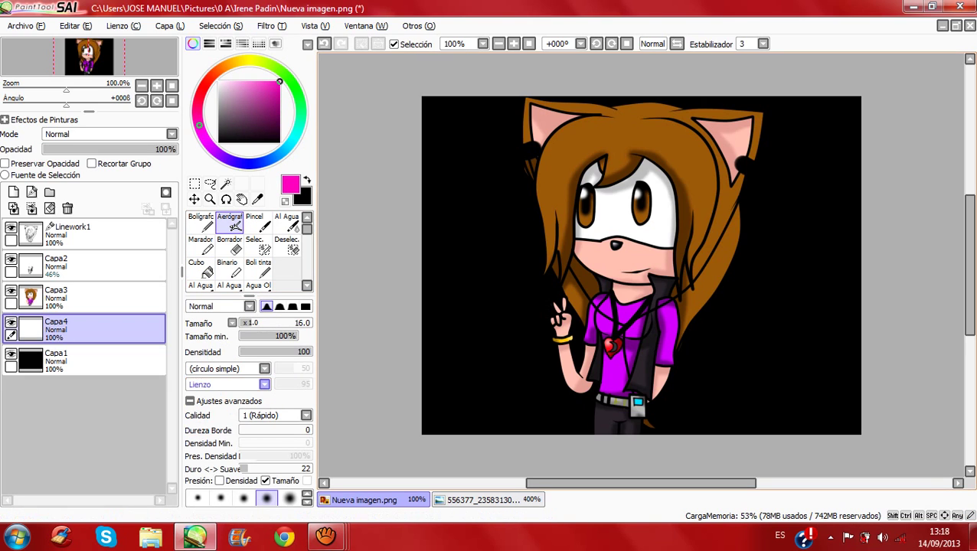
{"action": "left_click", "coordinate": [307, 502]}
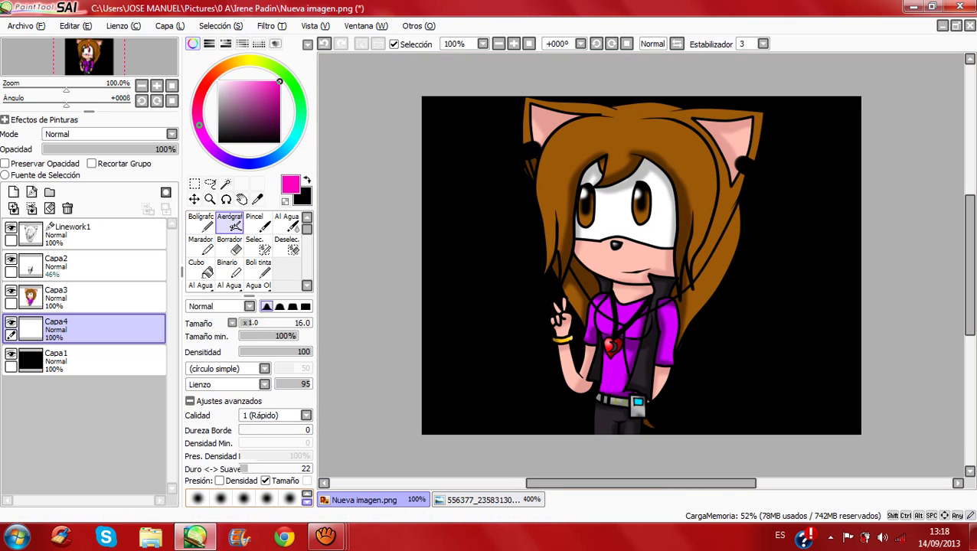
{"action": "left_click", "coordinate": [307, 502]}
{"action": "left_click", "coordinate": [243, 497]}
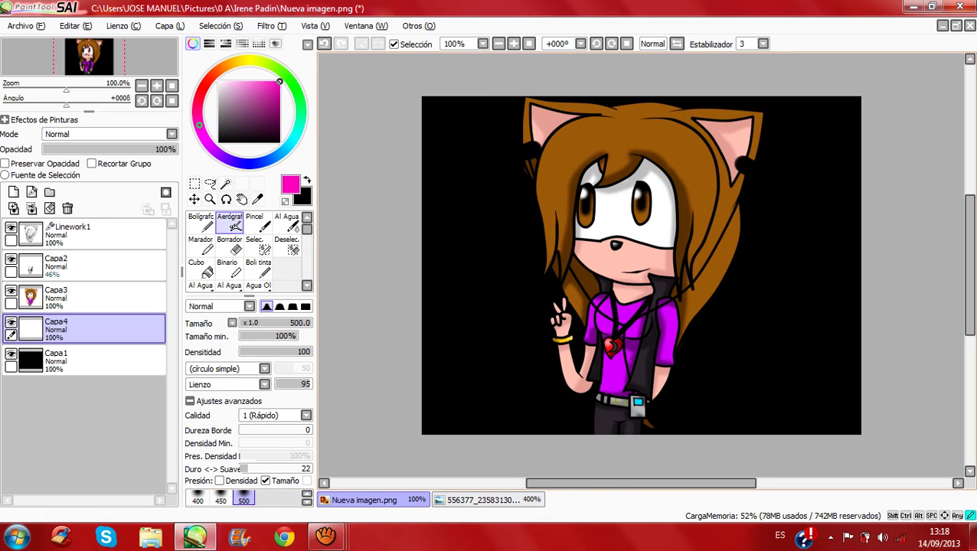
{"action": "left_click", "coordinate": [632, 228]}
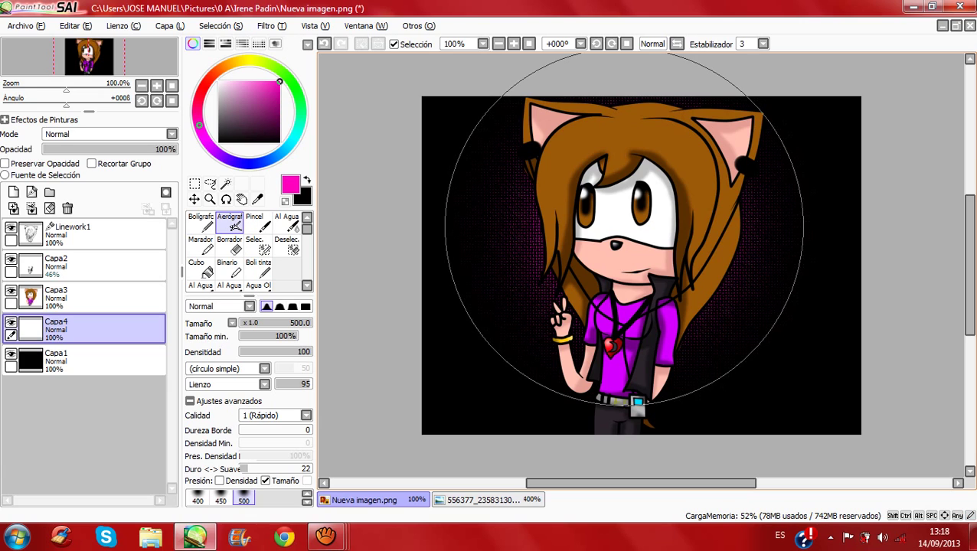
{"action": "left_click", "coordinate": [170, 25]}
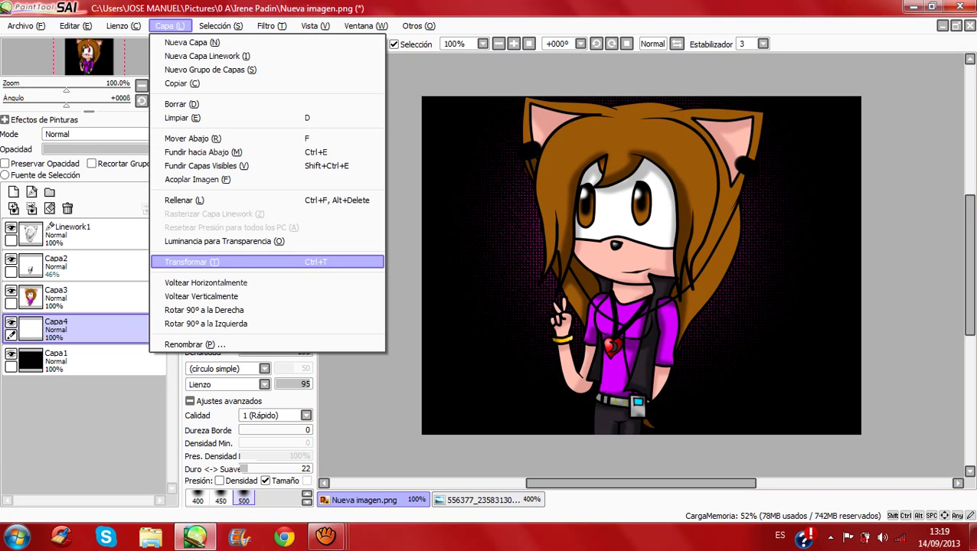
{"action": "left_click", "coordinate": [191, 262]}
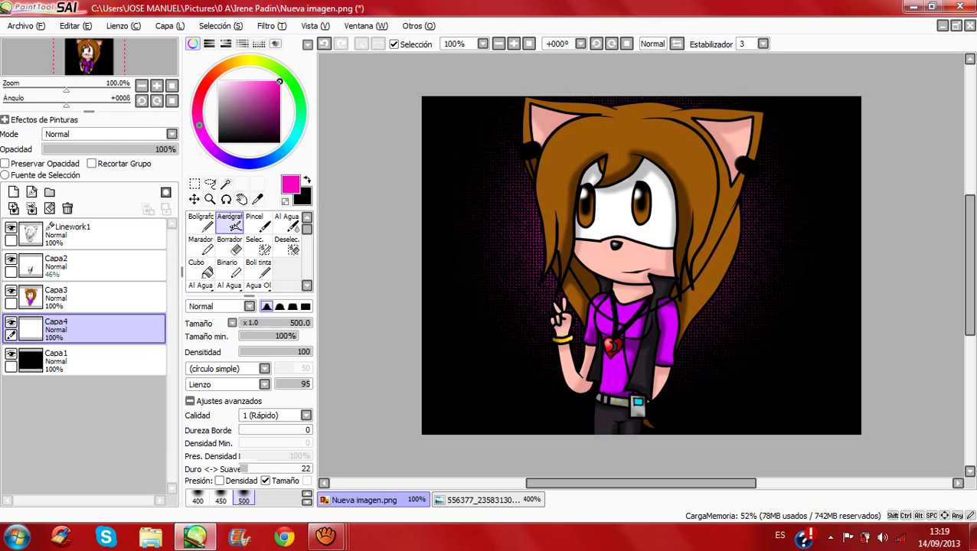
{"action": "mouse_move", "coordinate": [326, 536]}
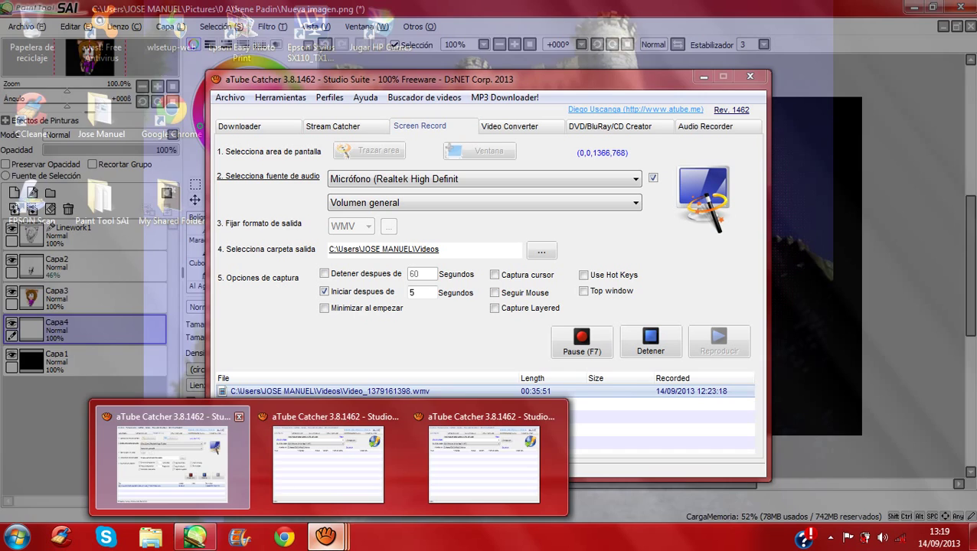
{"action": "left_click", "coordinate": [173, 458]}
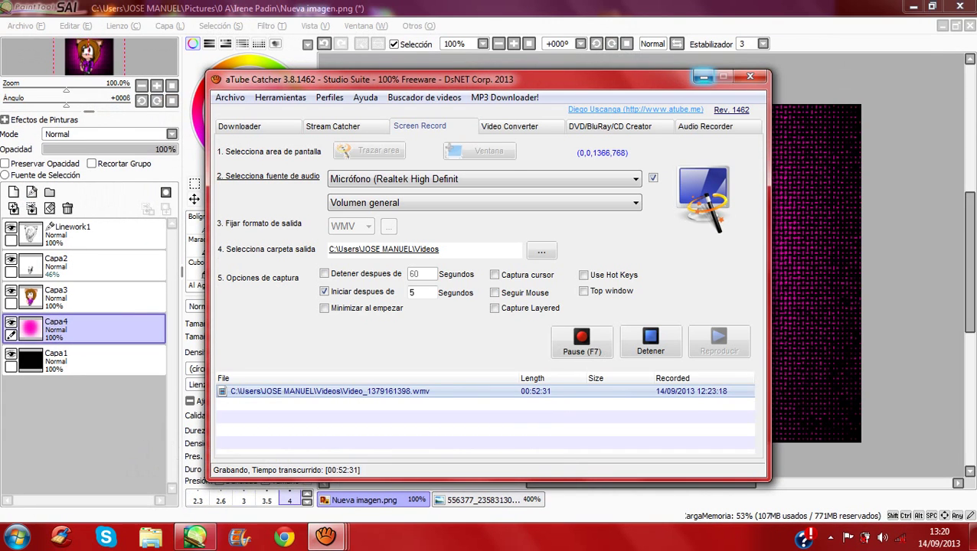
{"action": "left_click", "coordinate": [703, 76]}
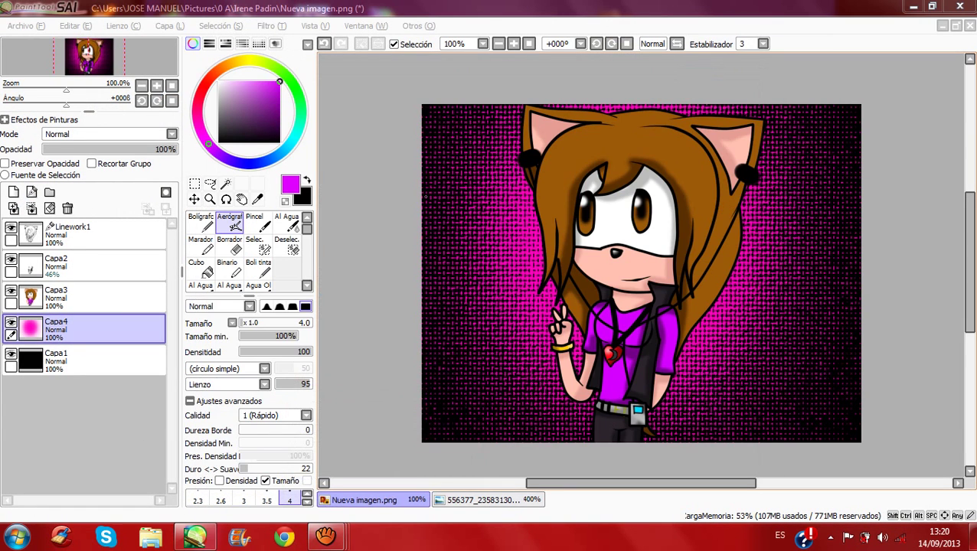
Step: Try hand-lettering an "I" in magenta beside the character's head on Capa4 with the airbrush at size 6
{"action": "left_click", "coordinate": [307, 503]}
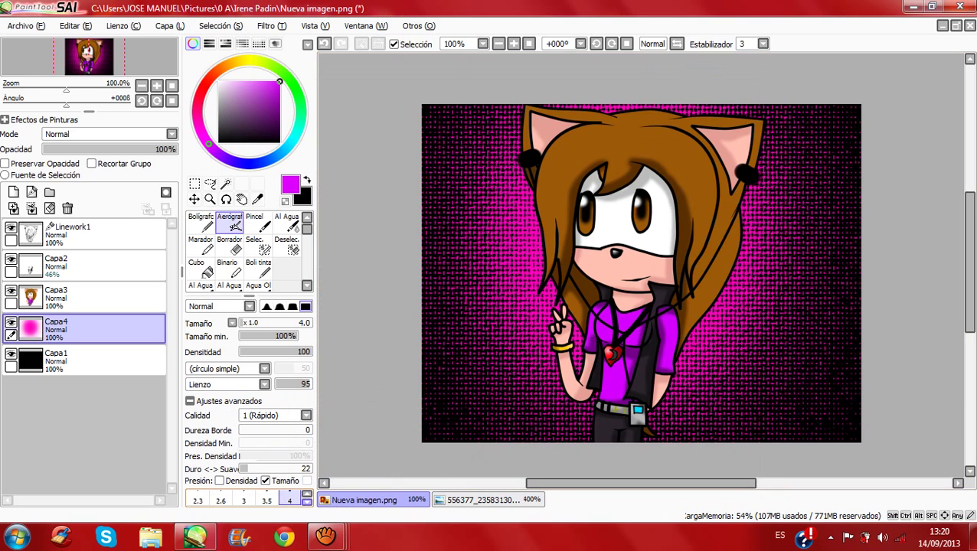
{"action": "left_click", "coordinate": [220, 499]}
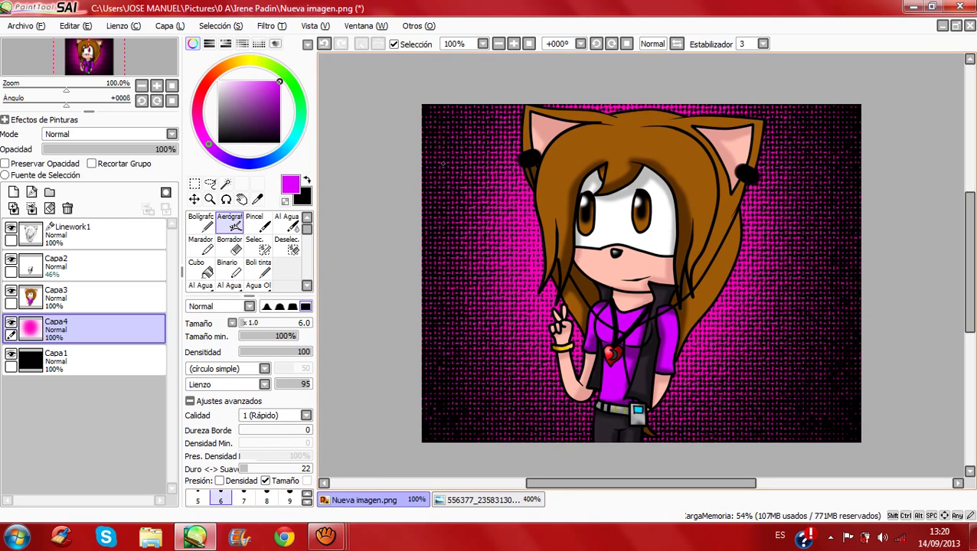
{"action": "mouse_move", "coordinate": [440, 158]}
{"action": "left_mouse_down"}
{"action": "mouse_move", "coordinate": [440, 200]}
{"action": "mouse_move", "coordinate": [436, 160]}
{"action": "mouse_move", "coordinate": [425, 164]}
{"action": "mouse_move", "coordinate": [454, 166]}
{"action": "mouse_move", "coordinate": [422, 196]}
{"action": "mouse_move", "coordinate": [463, 198]}
{"action": "left_mouse_up"}
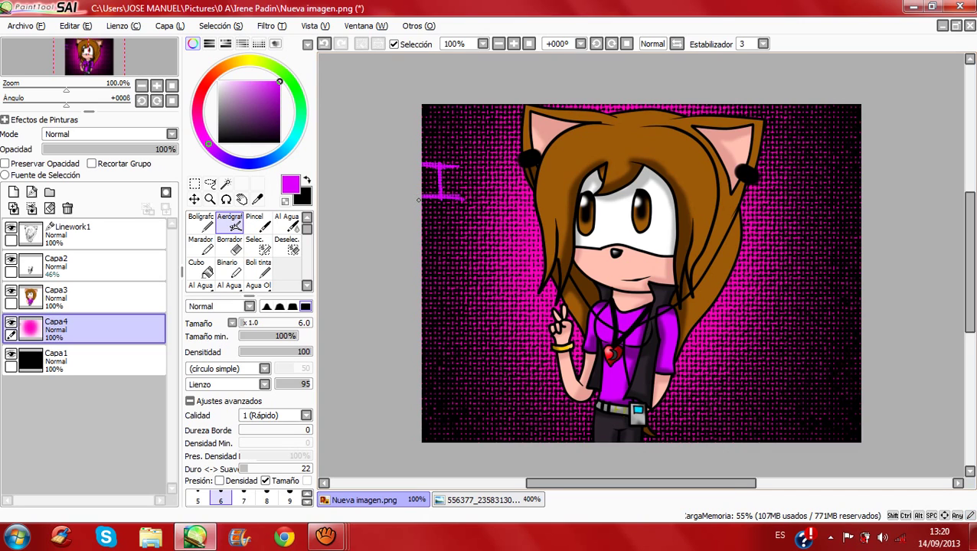
Step: Set the airbrush size to 9 and draw a heart outline after the "I", redoing the first stroke
{"action": "left_click", "coordinate": [289, 497]}
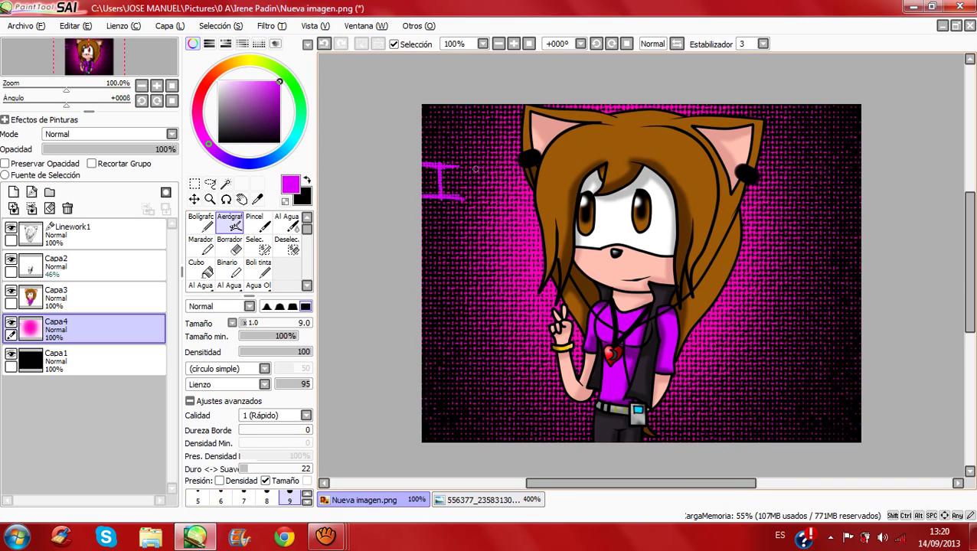
{"action": "mouse_move", "coordinate": [485, 157]}
{"action": "left_mouse_down"}
{"action": "mouse_move", "coordinate": [509, 173]}
{"action": "mouse_move", "coordinate": [493, 209]}
{"action": "left_mouse_up"}
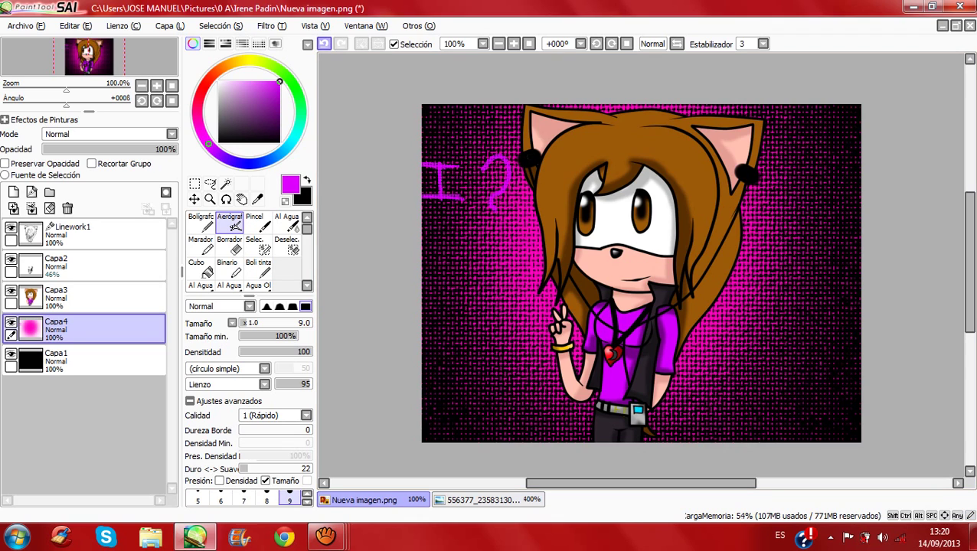
{"action": "key", "text": "ctrl+z"}
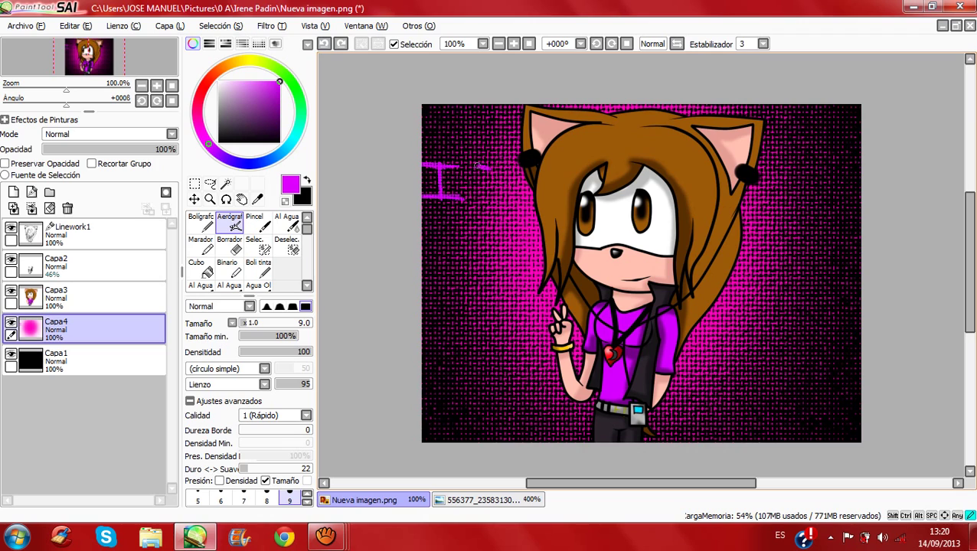
{"action": "mouse_move", "coordinate": [470, 170]}
{"action": "left_mouse_down"}
{"action": "mouse_move", "coordinate": [490, 205]}
{"action": "mouse_move", "coordinate": [489, 172]}
{"action": "mouse_move", "coordinate": [501, 167]}
{"action": "mouse_move", "coordinate": [490, 207]}
{"action": "left_mouse_up"}
{"action": "left_click_drag", "start_coordinate": [487, 172], "coordinate": [488, 168]}
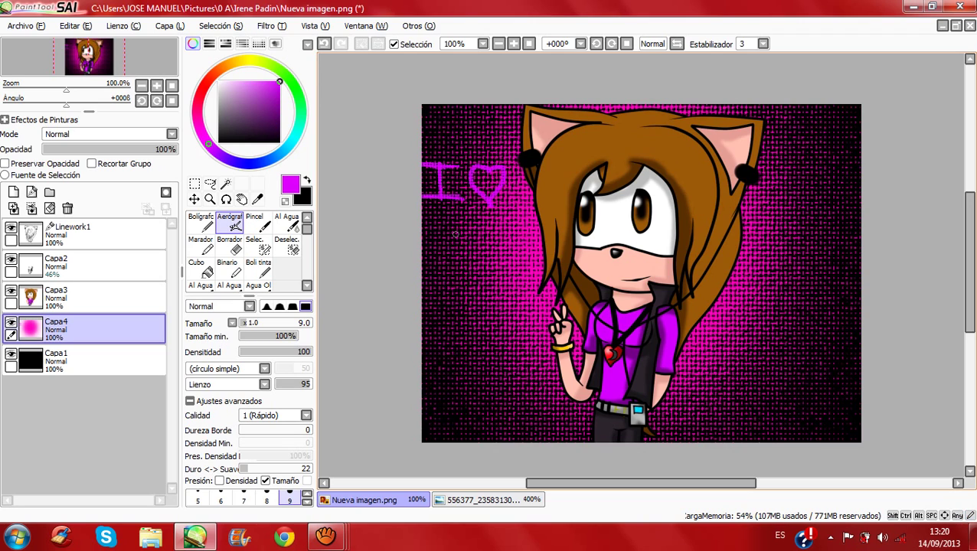
Step: Check the Capa4 layer by toggling its visibility, and letter "MU" below the "I" and heart
{"action": "left_click", "coordinate": [84, 297], "text": "ctrl"}
{"action": "left_click", "coordinate": [85, 329]}
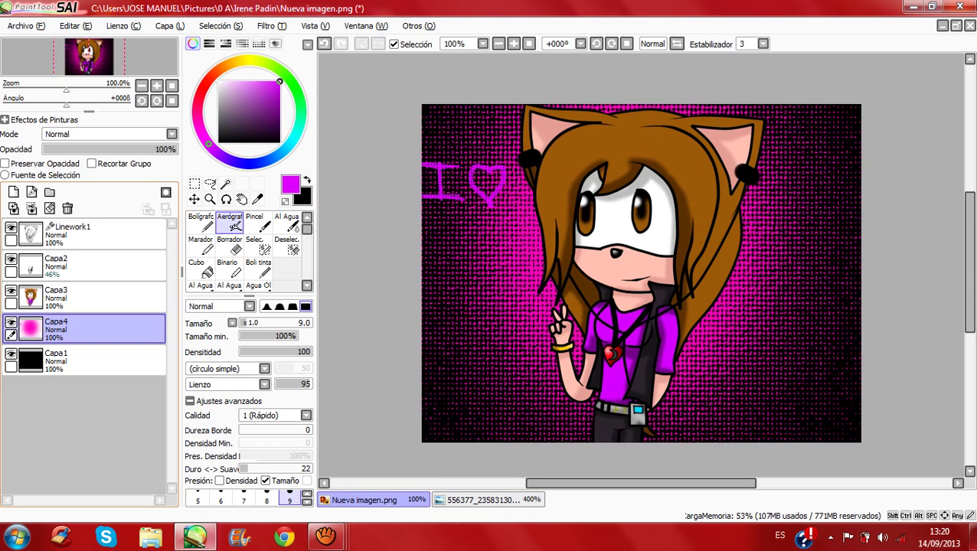
{"action": "left_click", "coordinate": [11, 322]}
{"action": "left_click", "coordinate": [10, 322]}
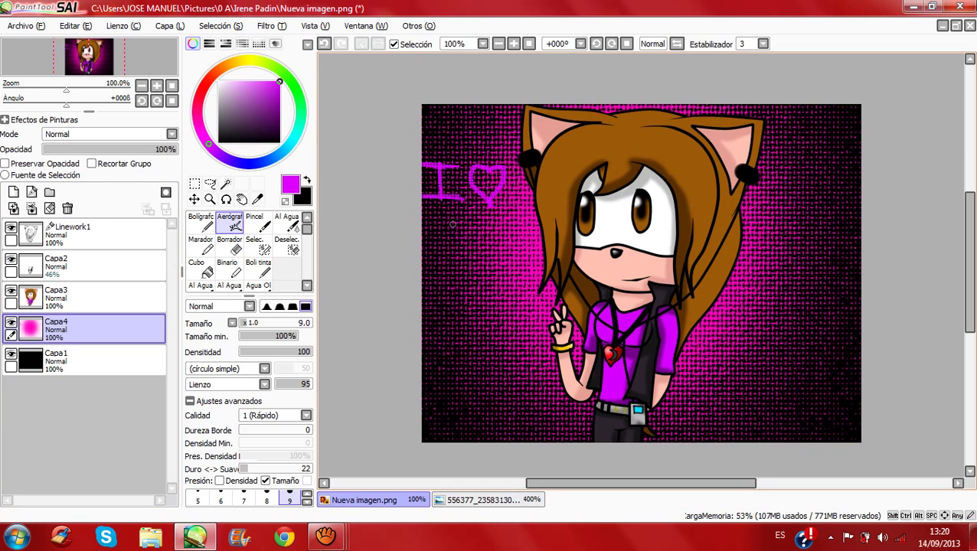
{"action": "mouse_move", "coordinate": [434, 217]}
{"action": "left_mouse_down"}
{"action": "mouse_move", "coordinate": [426, 260]}
{"action": "mouse_move", "coordinate": [433, 218]}
{"action": "mouse_move", "coordinate": [451, 249]}
{"action": "mouse_move", "coordinate": [460, 221]}
{"action": "mouse_move", "coordinate": [470, 247]}
{"action": "mouse_move", "coordinate": [479, 220]}
{"action": "mouse_move", "coordinate": [483, 242]}
{"action": "mouse_move", "coordinate": [493, 238]}
{"action": "mouse_move", "coordinate": [494, 219]}
{"action": "left_mouse_up"}
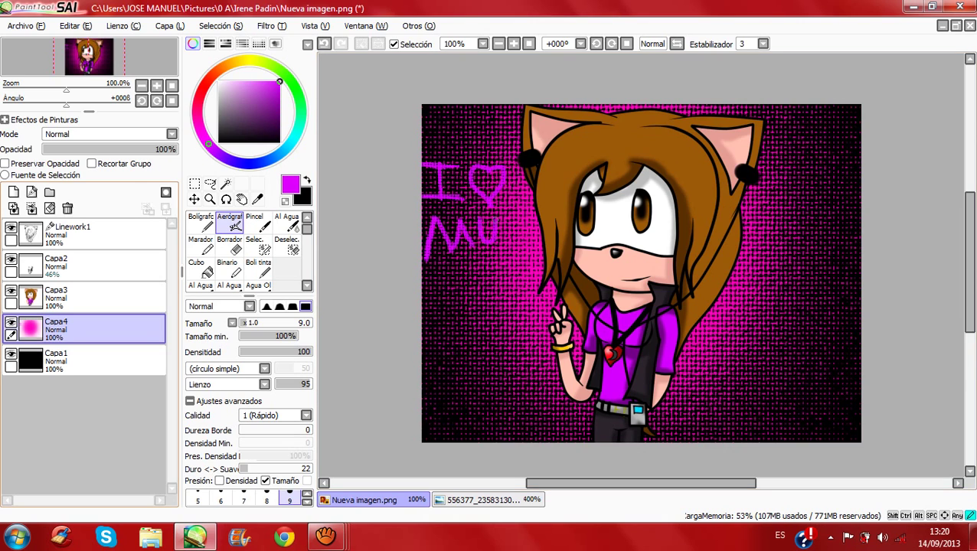
Step: Undo all the hand-drawn lettering on Capa4, leaving only the textured glow
{"action": "key", "text": "ctrl+z"}
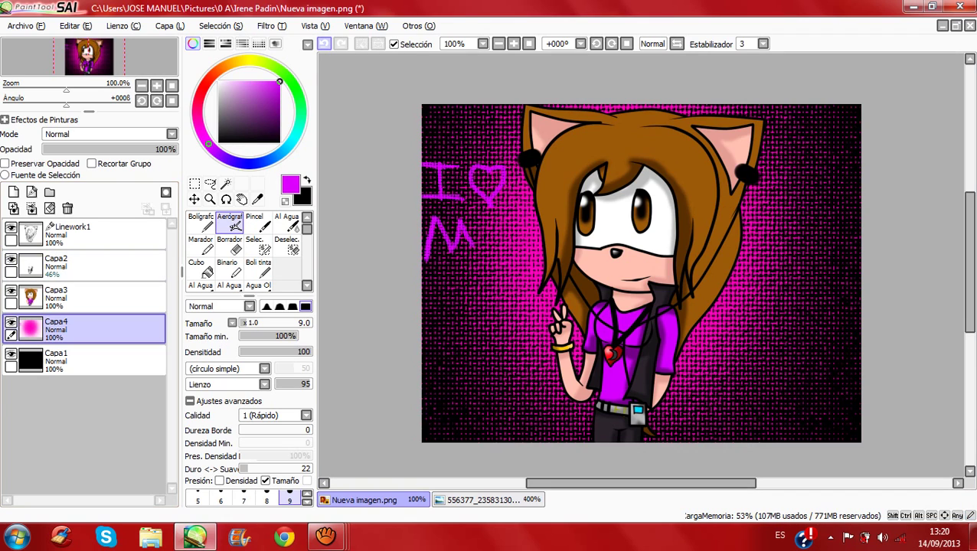
{"action": "key", "text": "ctrl+z"}
{"action": "key", "text": "ctrl+z"}
{"action": "key", "text": "ctrl+z"}
{"action": "key", "text": "ctrl+z"}
{"action": "key", "text": "ctrl+z"}
{"action": "key", "text": "ctrl+z"}
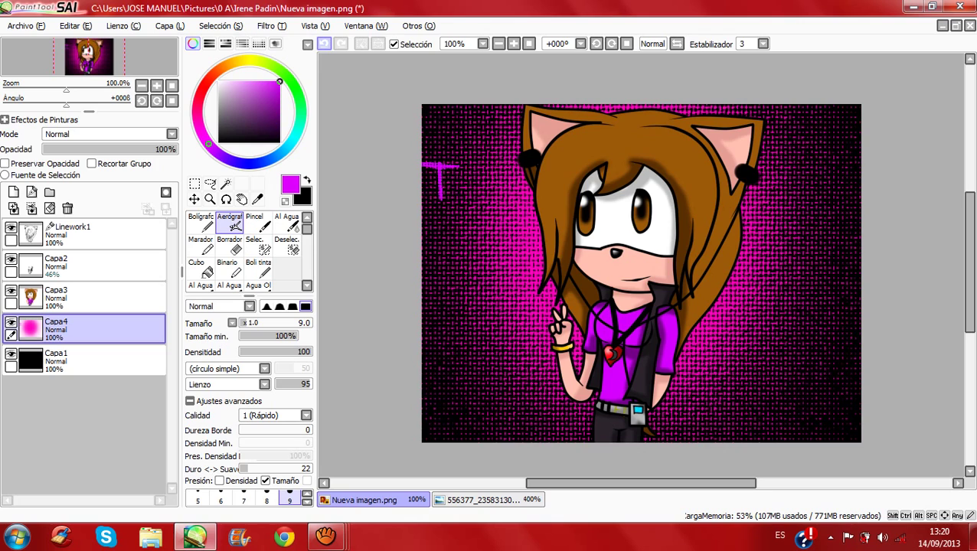
{"action": "key", "text": "ctrl+z"}
{"action": "key", "text": "ctrl+z"}
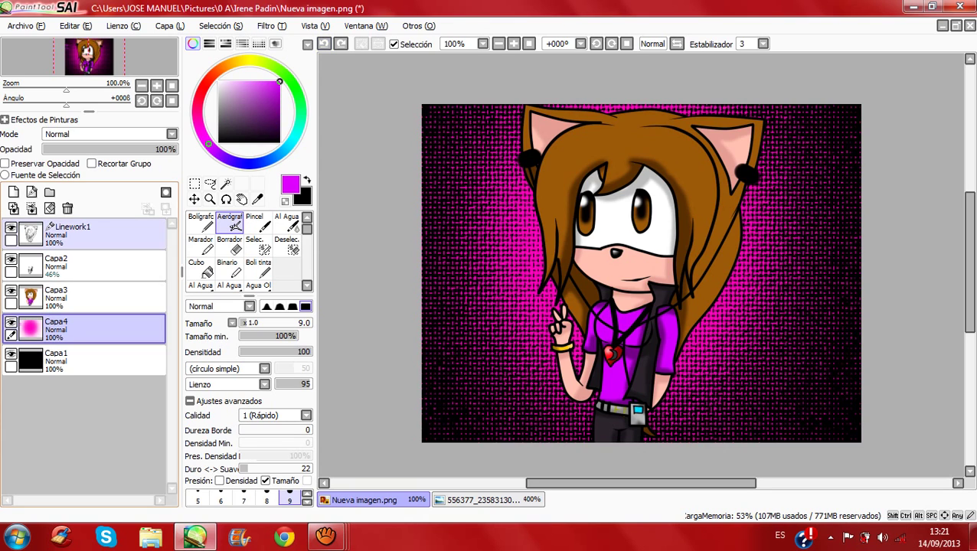
Step: Add a new layer at the top of the layer stack and hand-letter a magenta "I" followed by a heart outline
{"action": "left_click", "coordinate": [13, 191]}
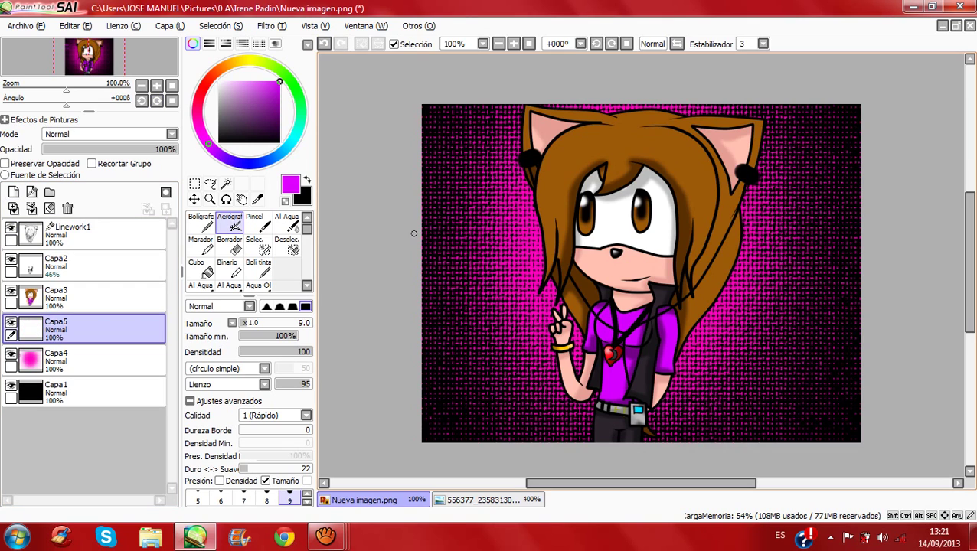
{"action": "left_click_drag", "start_coordinate": [65, 329], "coordinate": [53, 223]}
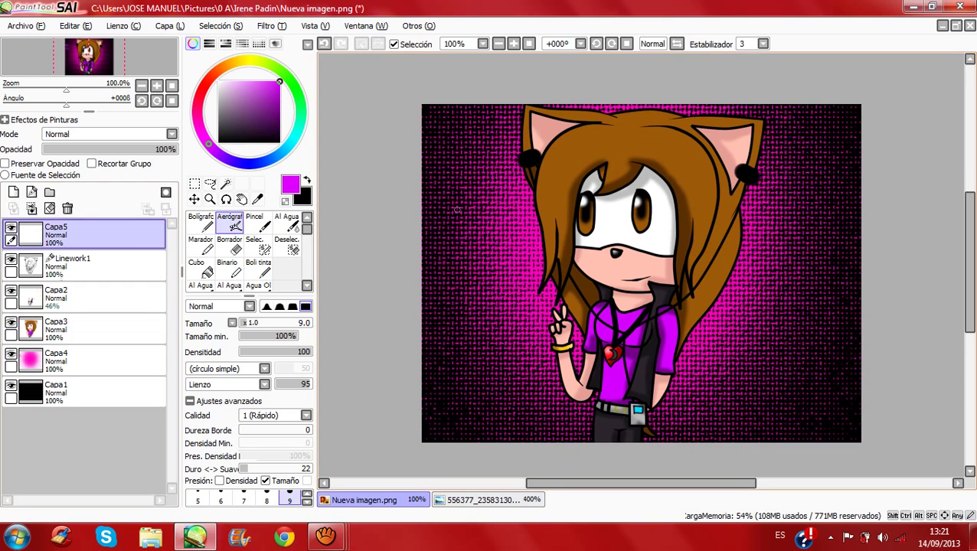
{"action": "mouse_move", "coordinate": [428, 196]}
{"action": "left_mouse_down"}
{"action": "mouse_move", "coordinate": [469, 196]}
{"action": "mouse_move", "coordinate": [452, 236]}
{"action": "mouse_move", "coordinate": [434, 235]}
{"action": "mouse_move", "coordinate": [471, 235]}
{"action": "left_mouse_up"}
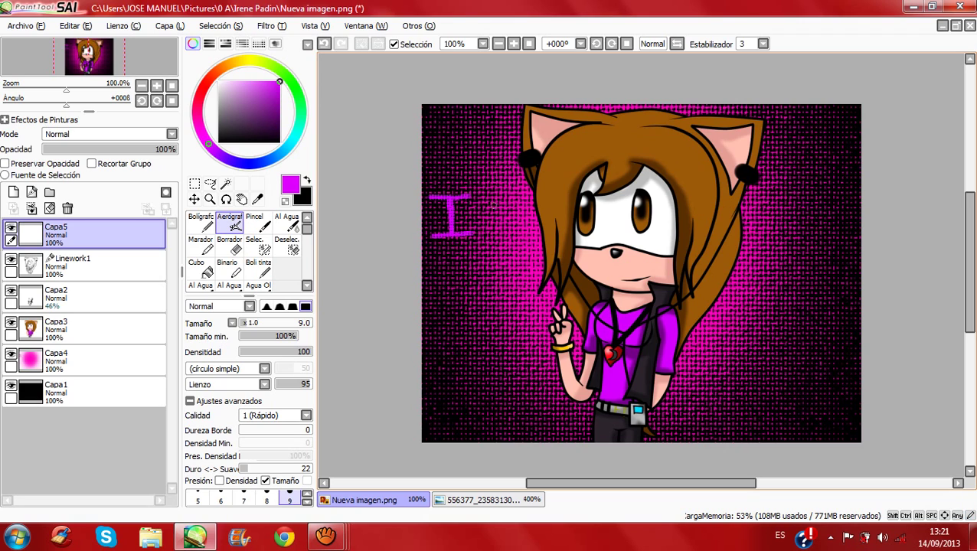
{"action": "mouse_move", "coordinate": [494, 200]}
{"action": "left_mouse_down"}
{"action": "mouse_move", "coordinate": [514, 206]}
{"action": "mouse_move", "coordinate": [499, 234]}
{"action": "left_mouse_up"}
{"action": "mouse_move", "coordinate": [493, 200]}
{"action": "left_mouse_down"}
{"action": "mouse_move", "coordinate": [483, 194]}
{"action": "mouse_move", "coordinate": [475, 212]}
{"action": "mouse_move", "coordinate": [491, 228]}
{"action": "left_mouse_up"}
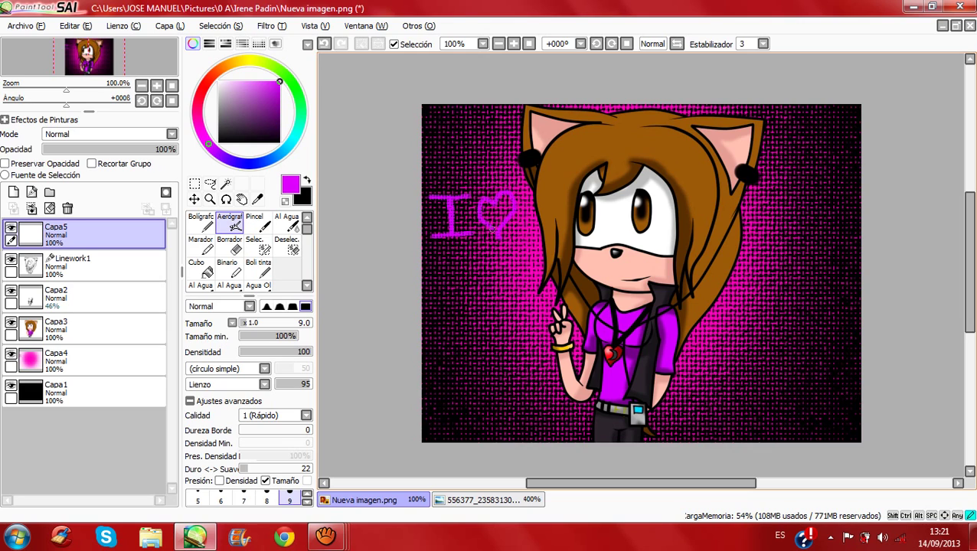
Step: Hand-letter the word "MUSIC" after the heart, running across the character's face
{"action": "mouse_move", "coordinate": [535, 191]}
{"action": "left_mouse_down"}
{"action": "mouse_move", "coordinate": [523, 233]}
{"action": "mouse_move", "coordinate": [533, 196]}
{"action": "mouse_move", "coordinate": [545, 225]}
{"action": "left_mouse_up"}
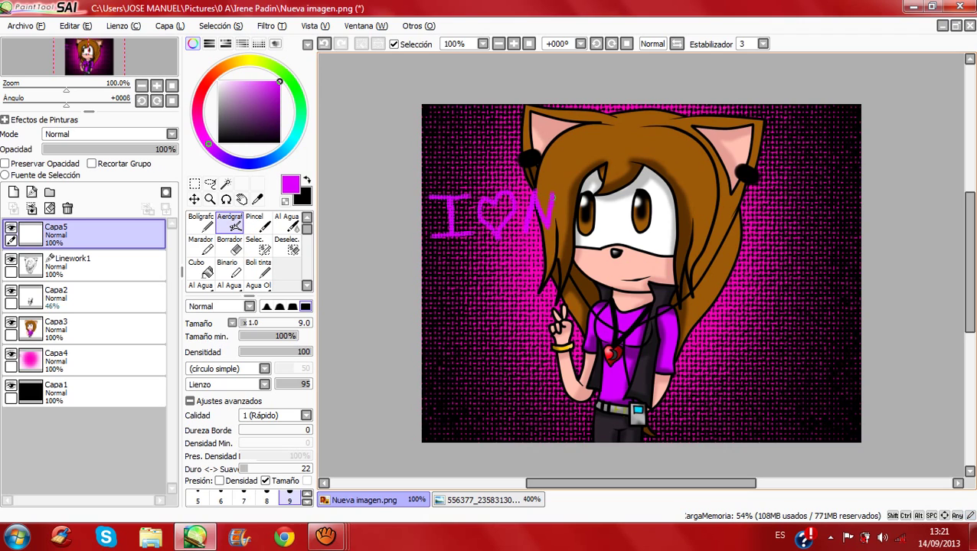
{"action": "left_click_drag", "start_coordinate": [552, 196], "coordinate": [562, 221]}
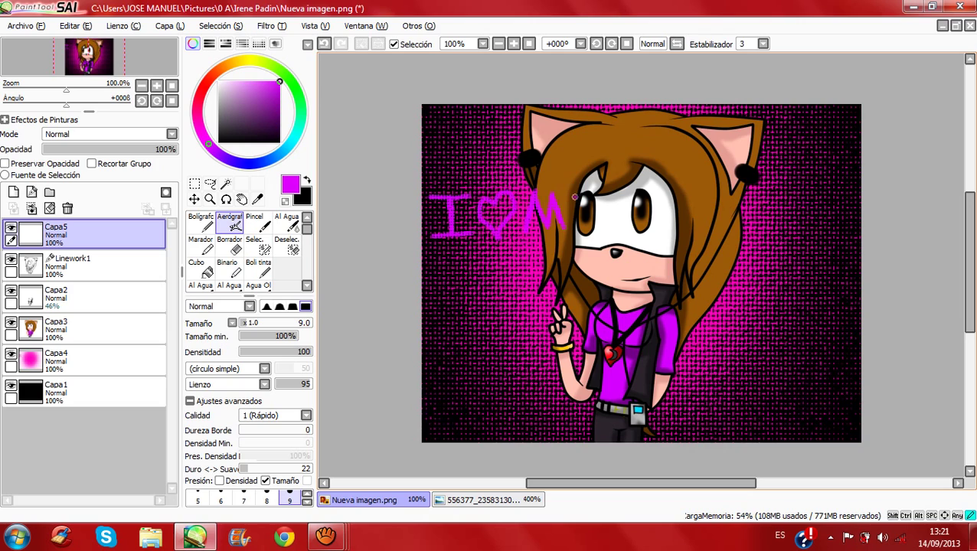
{"action": "mouse_move", "coordinate": [572, 195]}
{"action": "left_mouse_down"}
{"action": "mouse_move", "coordinate": [577, 226]}
{"action": "mouse_move", "coordinate": [587, 201]}
{"action": "left_mouse_up"}
{"action": "key", "text": "ctrl"}
{"action": "mouse_move", "coordinate": [609, 202]}
{"action": "left_mouse_down"}
{"action": "mouse_move", "coordinate": [601, 216]}
{"action": "mouse_move", "coordinate": [609, 223]}
{"action": "mouse_move", "coordinate": [595, 225]}
{"action": "mouse_move", "coordinate": [640, 200]}
{"action": "mouse_move", "coordinate": [626, 220]}
{"action": "mouse_move", "coordinate": [640, 222]}
{"action": "mouse_move", "coordinate": [655, 202]}
{"action": "mouse_move", "coordinate": [652, 223]}
{"action": "mouse_move", "coordinate": [666, 226]}
{"action": "left_mouse_up"}
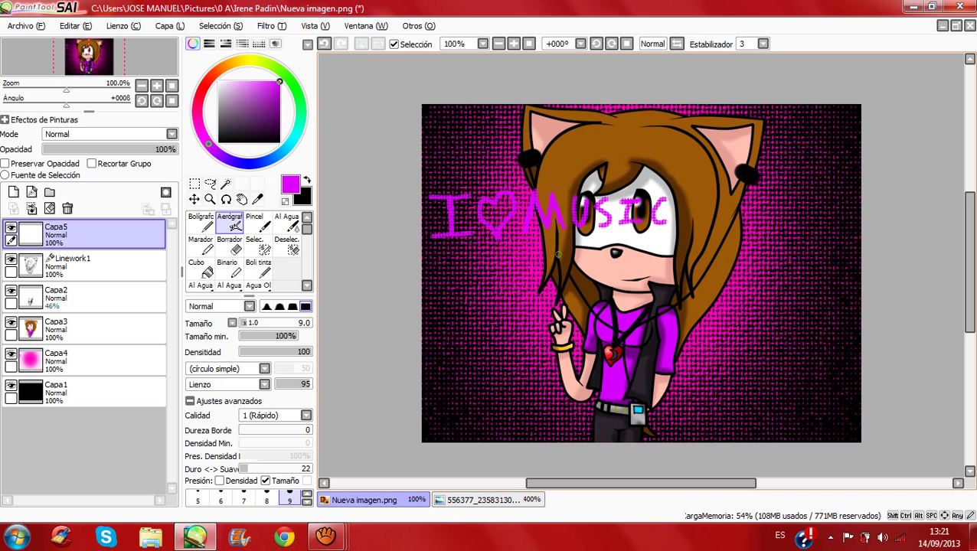
Step: Transform the "I ♥ MUSIC" lettering, shrinking it and tilting it upward to the right in the background right of the character
{"action": "left_click", "coordinate": [169, 25]}
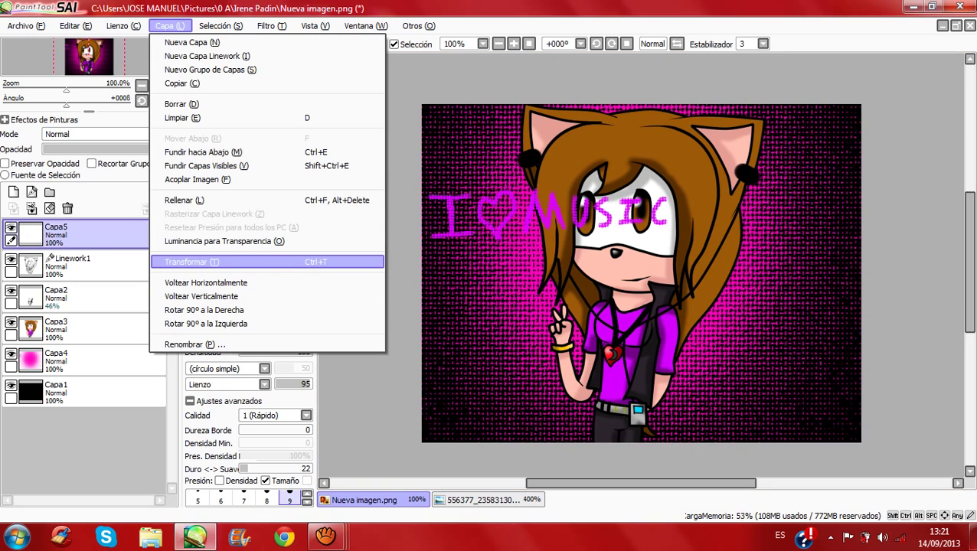
{"action": "left_click", "coordinate": [191, 262]}
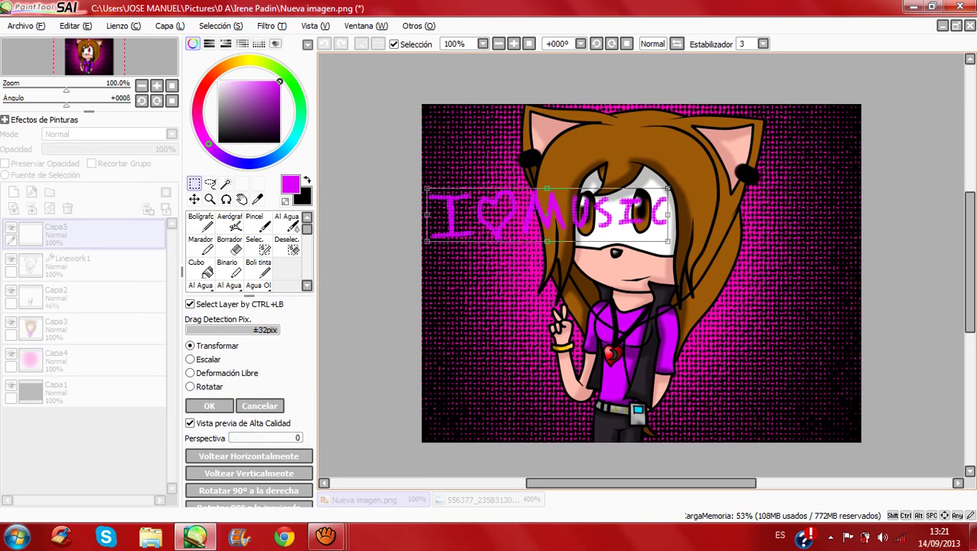
{"action": "left_click_drag", "start_coordinate": [667, 188], "coordinate": [877, 114]}
{"action": "left_click_drag", "start_coordinate": [652, 176], "coordinate": [631, 279]}
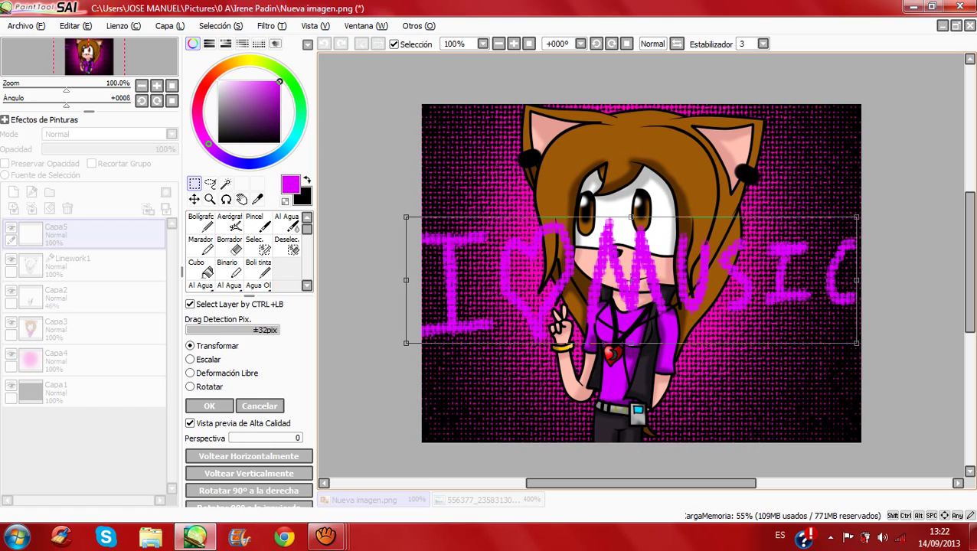
{"action": "mouse_move", "coordinate": [630, 279]}
{"action": "left_mouse_down"}
{"action": "mouse_move", "coordinate": [626, 180]}
{"action": "mouse_move", "coordinate": [635, 281]}
{"action": "left_mouse_up"}
{"action": "left_click_drag", "start_coordinate": [411, 344], "coordinate": [722, 365]}
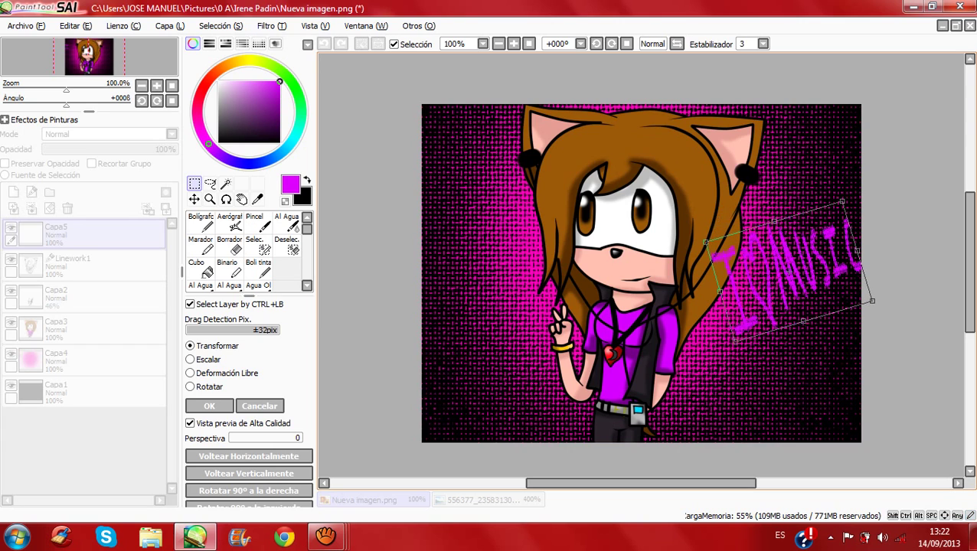
{"action": "left_click_drag", "start_coordinate": [705, 242], "coordinate": [713, 259]}
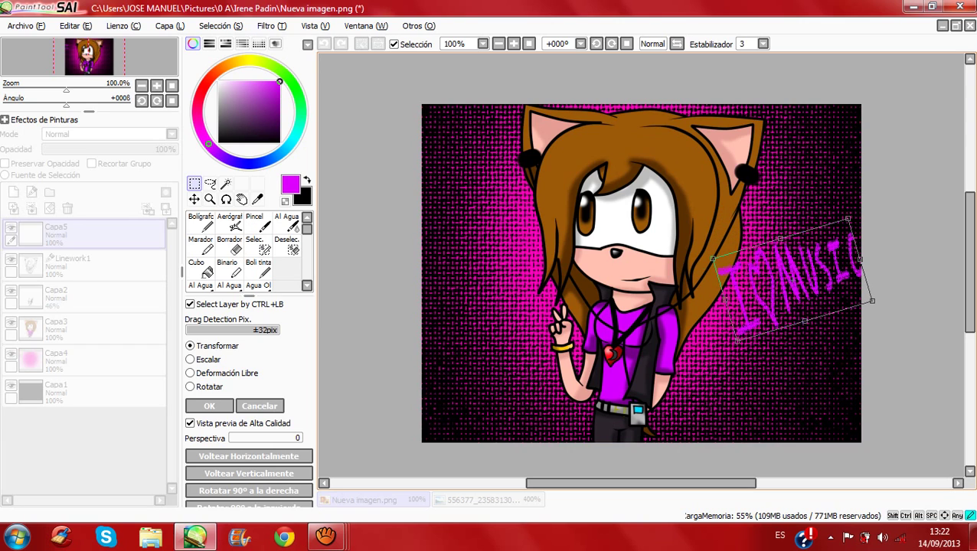
{"action": "left_click_drag", "start_coordinate": [780, 238], "coordinate": [782, 282]}
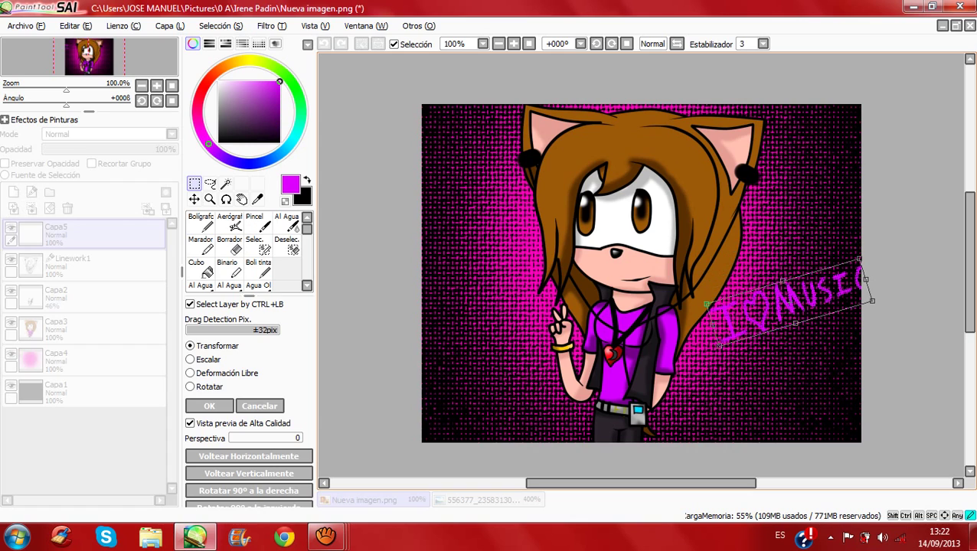
{"action": "left_click_drag", "start_coordinate": [706, 303], "coordinate": [702, 305]}
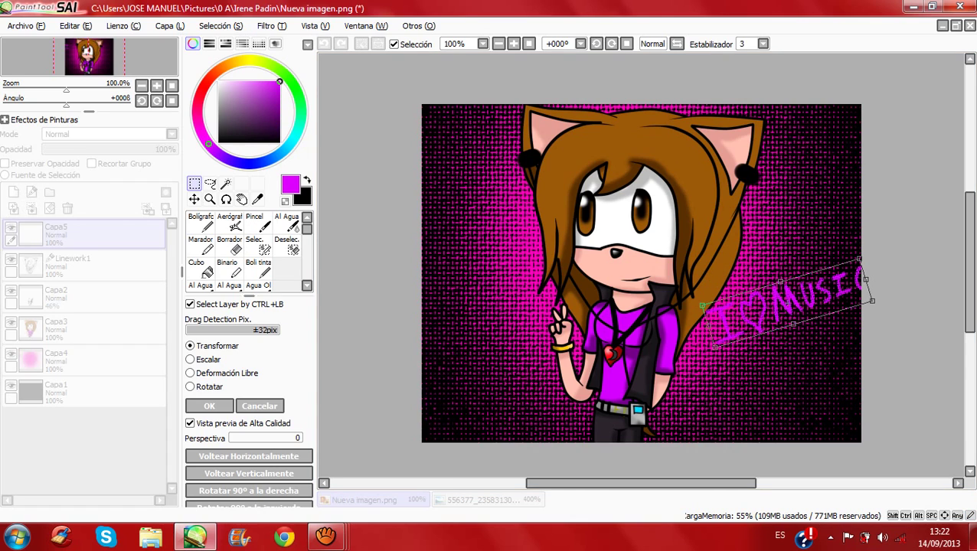
{"action": "left_click", "coordinate": [210, 406]}
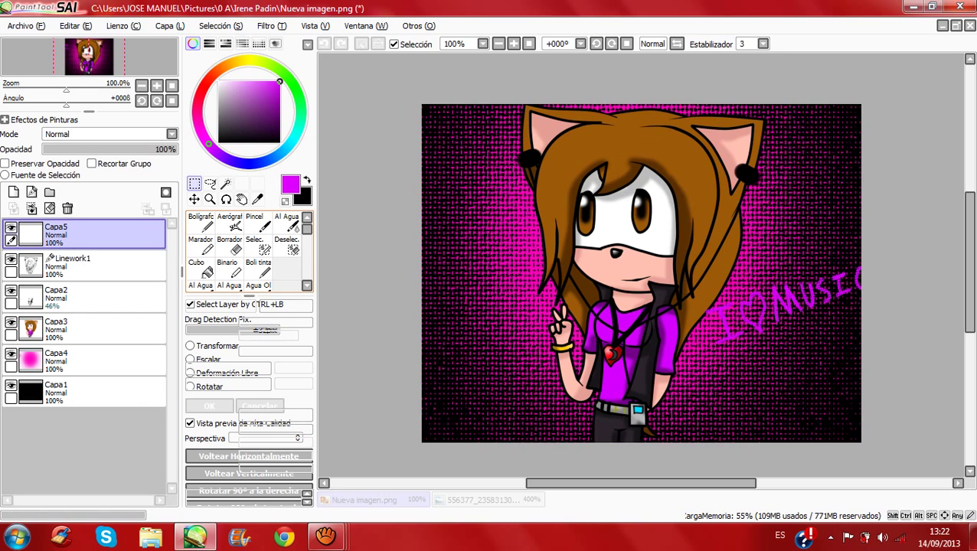
Step: Select the whole tilted "I ♥ MUSIC" lettering with the Selec. brush at size 50
{"action": "double_click", "coordinate": [258, 245]}
{"action": "left_click", "coordinate": [587, 296]}
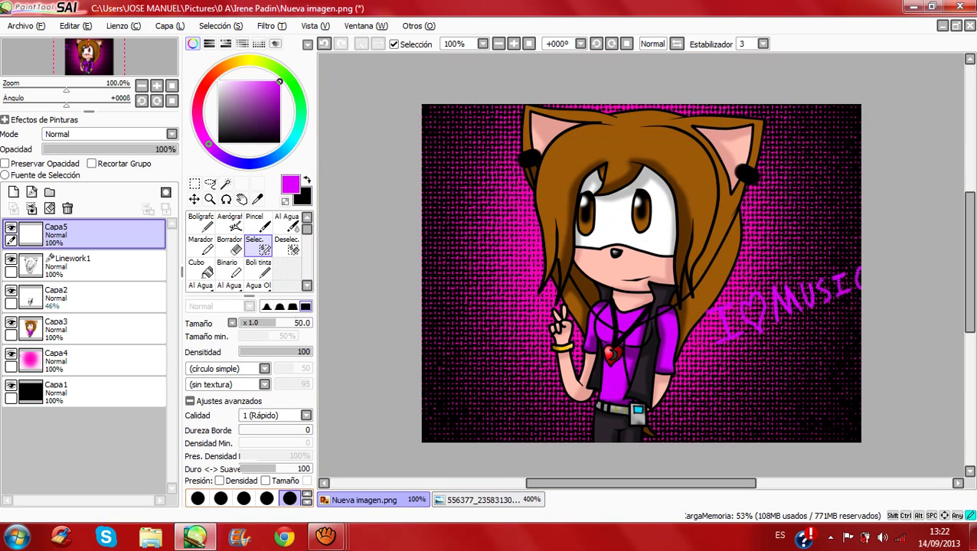
{"action": "mouse_move", "coordinate": [701, 320]}
{"action": "left_mouse_down"}
{"action": "mouse_move", "coordinate": [866, 268]}
{"action": "mouse_move", "coordinate": [806, 307]}
{"action": "mouse_move", "coordinate": [715, 332]}
{"action": "left_mouse_up"}
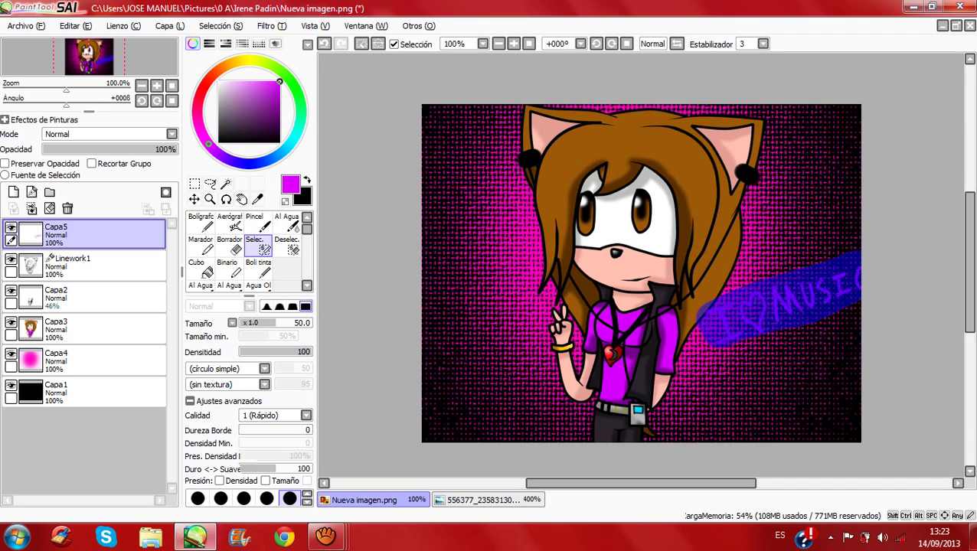
Step: Copy the selected lettering, clear the selection, and paste the copy as a new layer
{"action": "left_click", "coordinate": [73, 25]}
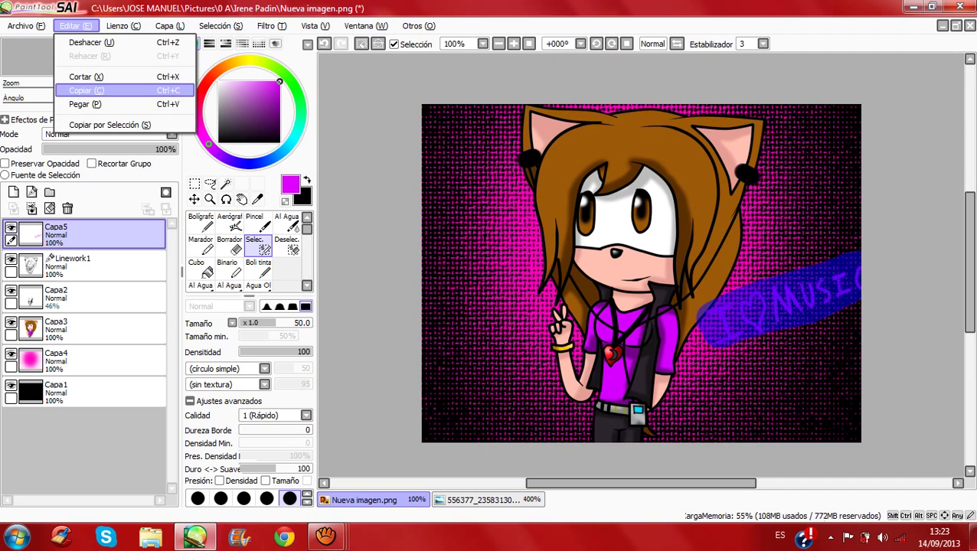
{"action": "left_click", "coordinate": [86, 90]}
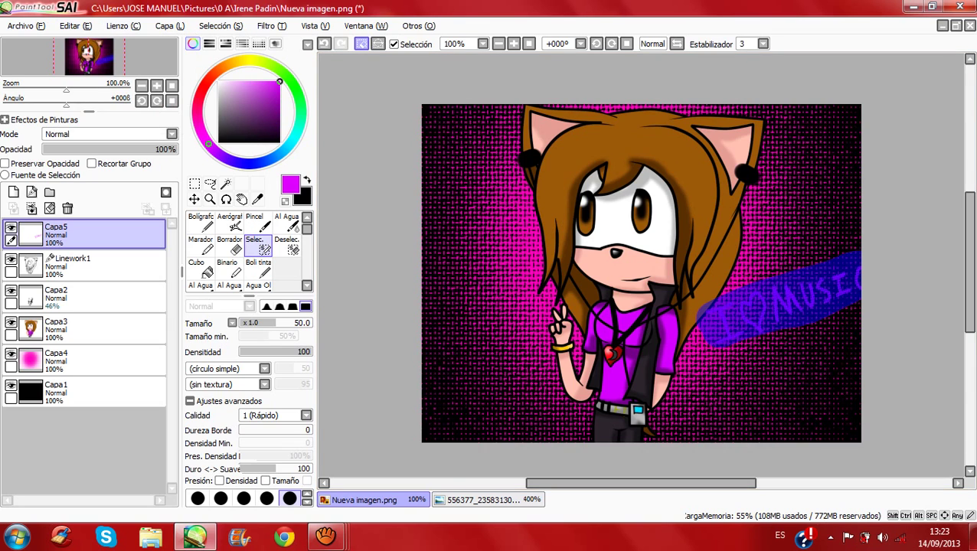
{"action": "left_click", "coordinate": [361, 43]}
{"action": "left_click", "coordinate": [73, 25]}
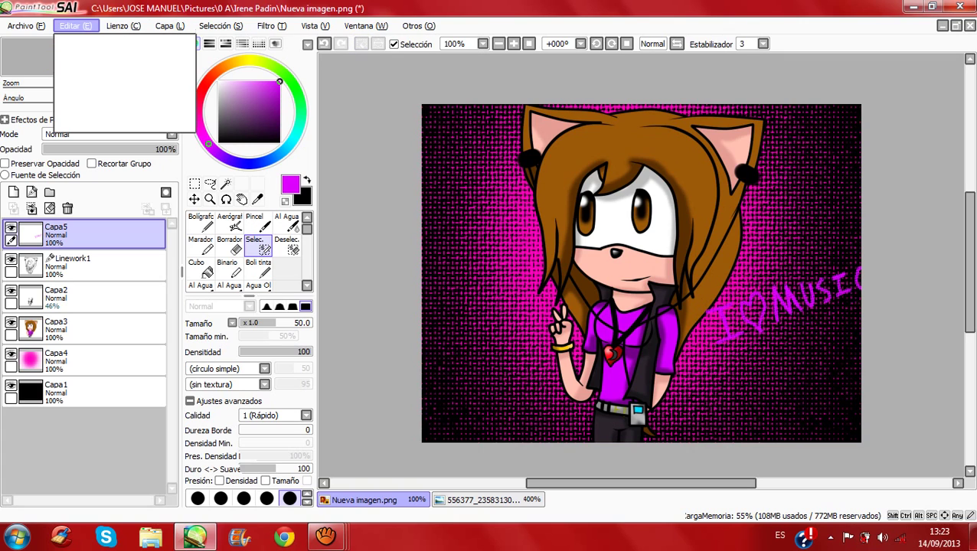
{"action": "left_click", "coordinate": [85, 103]}
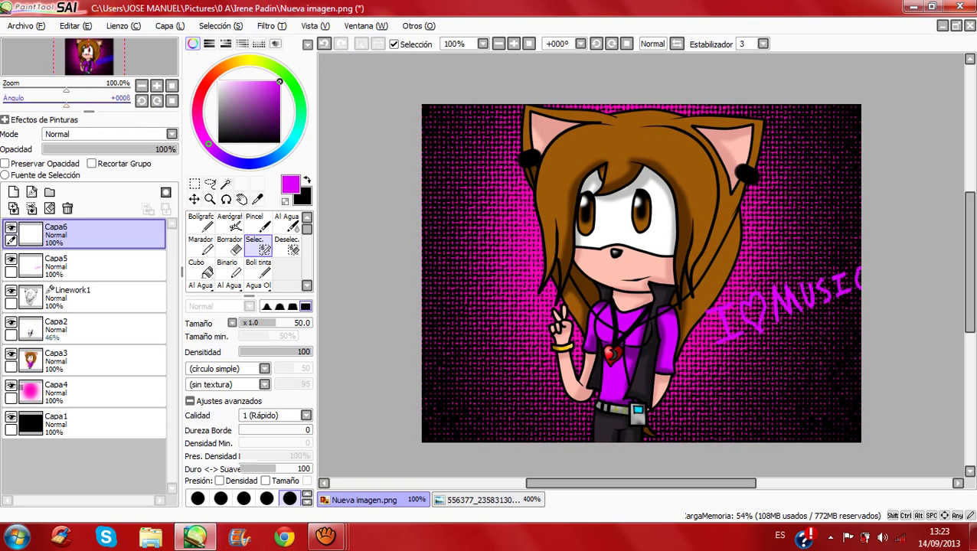
Step: Transform the pasted lettering copy, moving it to the lower-left background beside the character and tilting it downward to the right
{"action": "left_click", "coordinate": [169, 25]}
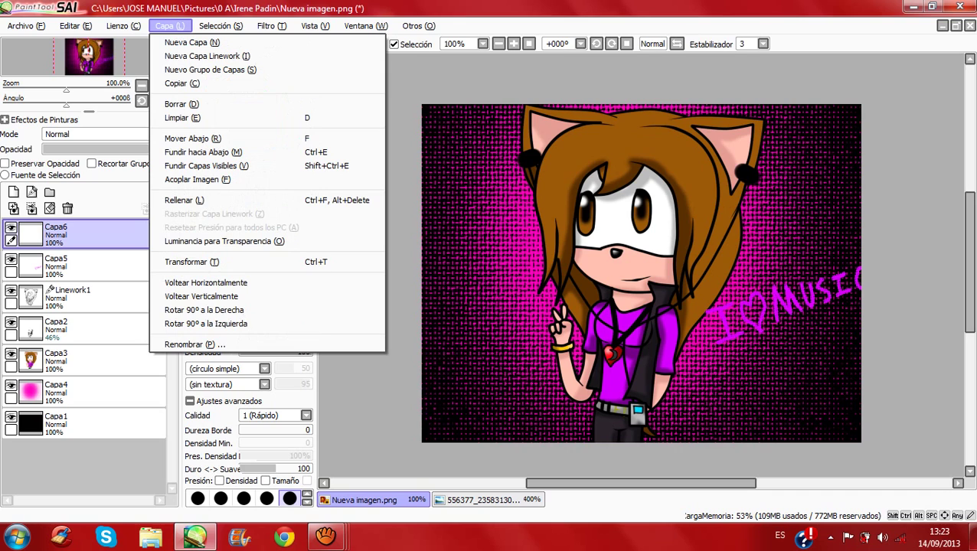
{"action": "left_click", "coordinate": [191, 262]}
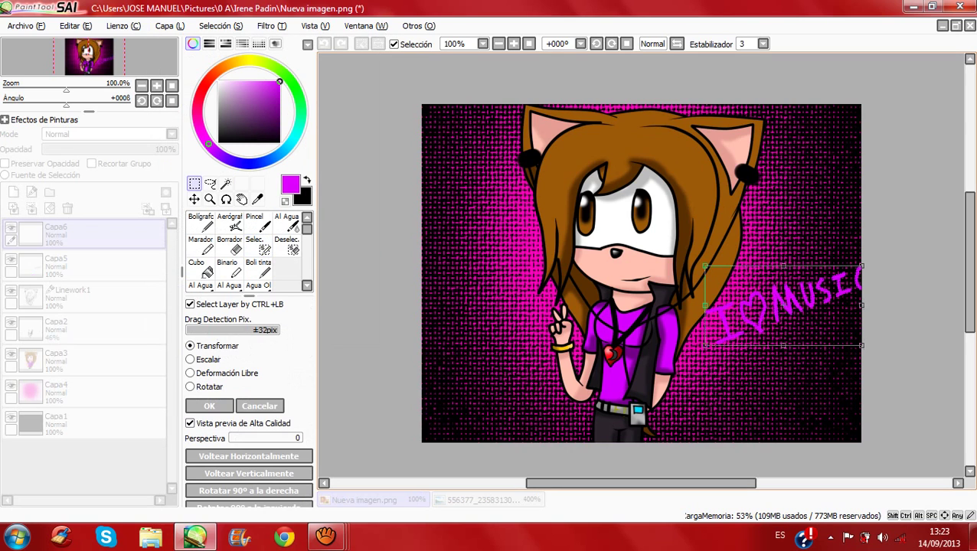
{"action": "left_click_drag", "start_coordinate": [783, 307], "coordinate": [486, 337]}
{"action": "left_click_drag", "start_coordinate": [589, 285], "coordinate": [592, 386]}
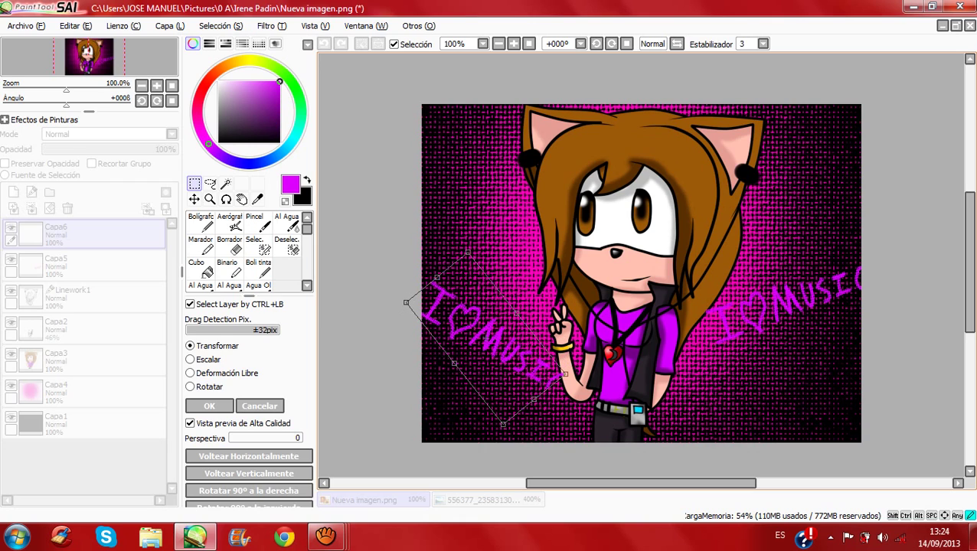
{"action": "left_click_drag", "start_coordinate": [528, 425], "coordinate": [536, 422]}
{"action": "left_click_drag", "start_coordinate": [485, 339], "coordinate": [492, 377]}
{"action": "key", "text": "Return"}
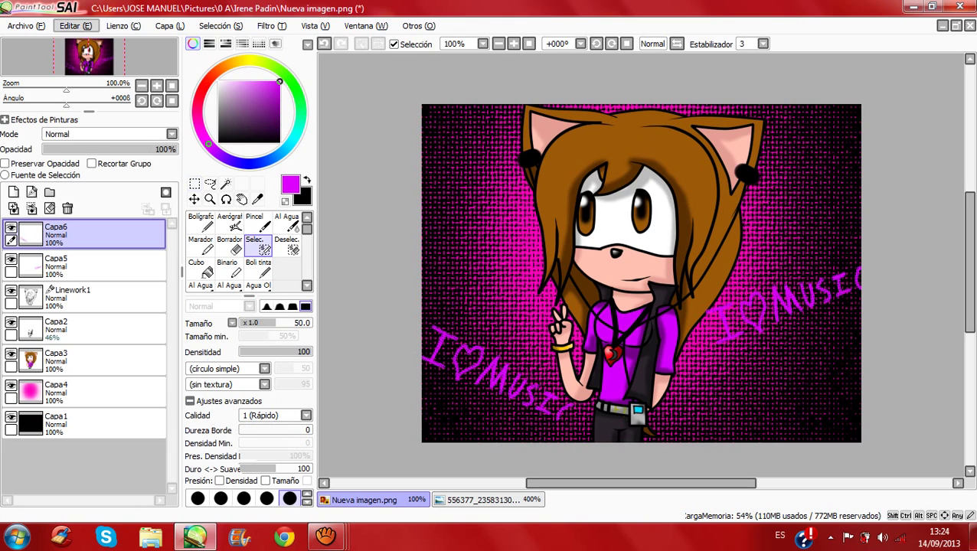
Step: Paste another lettering copy as a new layer and transform it, enlarging it across the upper canvas over the character's head
{"action": "left_click", "coordinate": [73, 25]}
{"action": "left_click", "coordinate": [85, 104]}
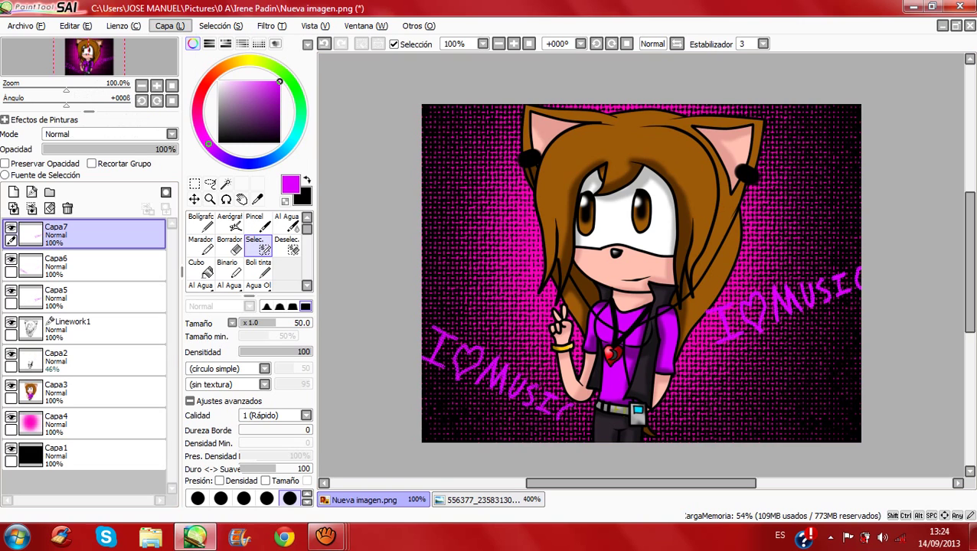
{"action": "left_click", "coordinate": [169, 25]}
{"action": "key", "text": "ctrl+t"}
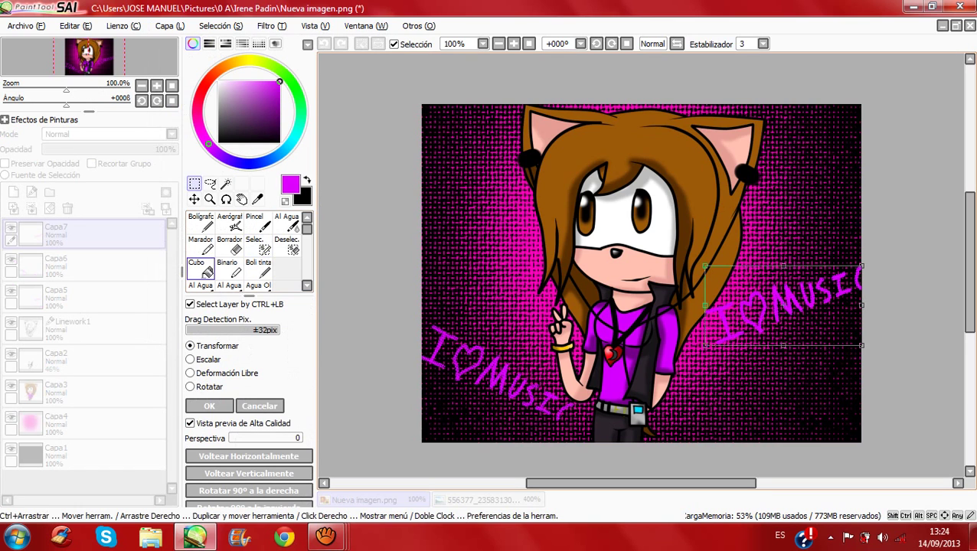
{"action": "left_click_drag", "start_coordinate": [783, 303], "coordinate": [493, 214]}
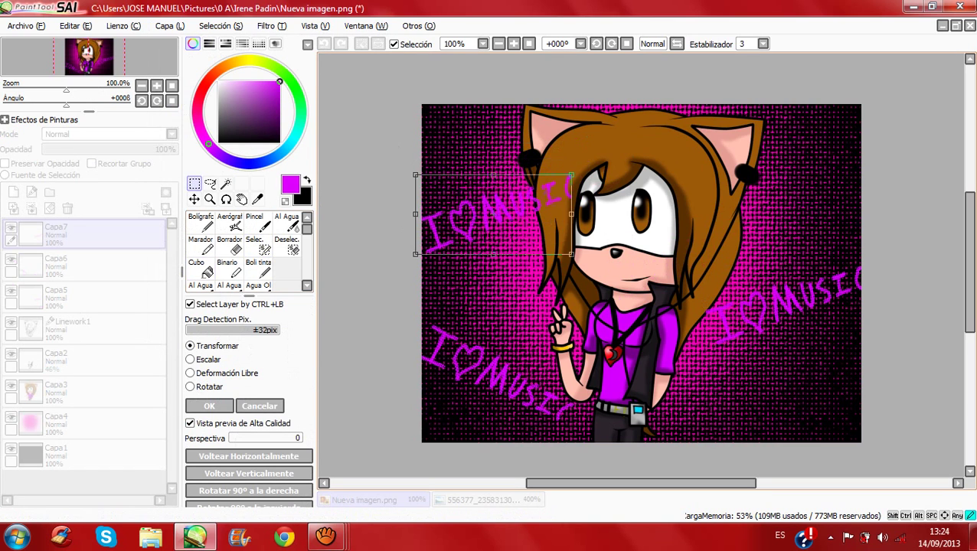
{"action": "left_click_drag", "start_coordinate": [572, 174], "coordinate": [848, 102]}
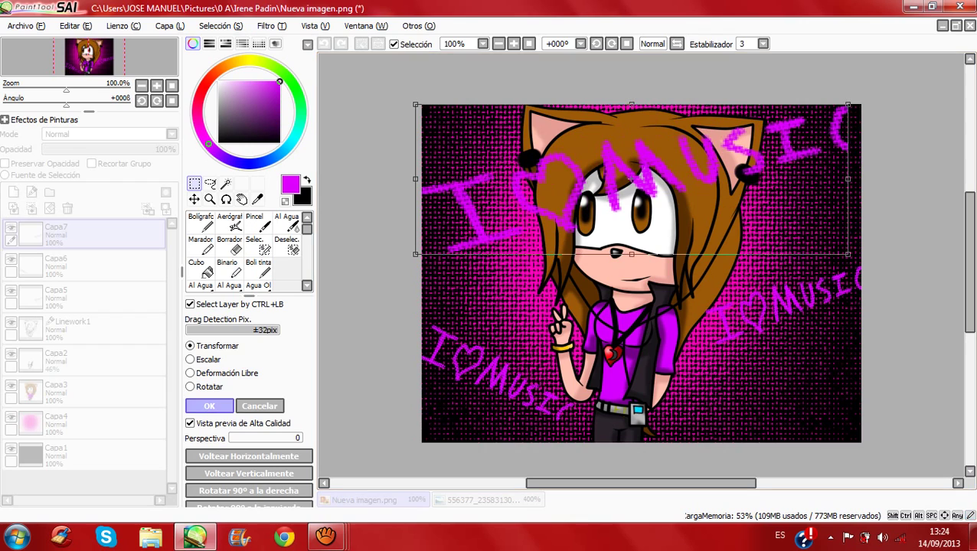
{"action": "left_click", "coordinate": [209, 405]}
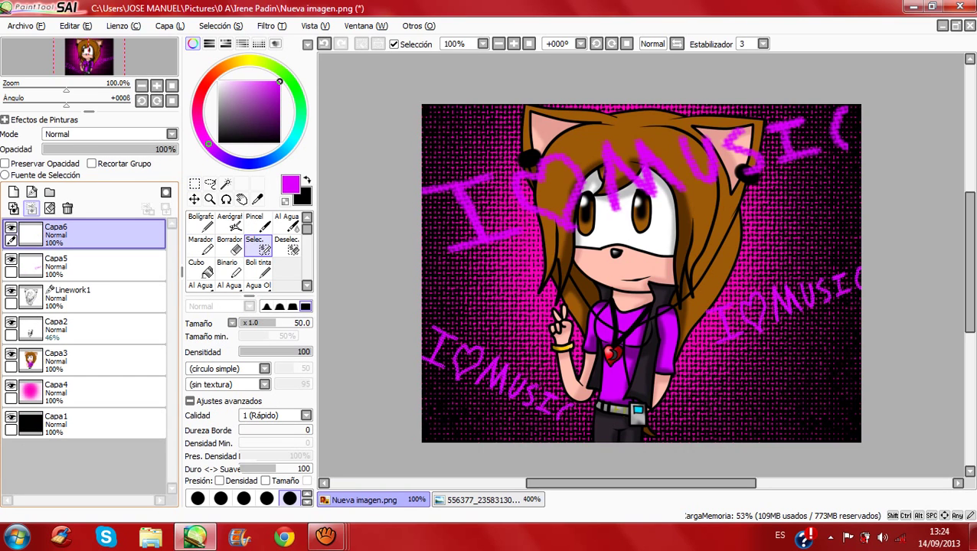
Step: Merge the lettering layers into one and move it behind the character, directly above the pink background layer Capa4
{"action": "left_click", "coordinate": [32, 208]}
{"action": "mouse_move", "coordinate": [84, 234]}
{"action": "left_mouse_down"}
{"action": "mouse_move", "coordinate": [84, 388]}
{"action": "mouse_move", "coordinate": [84, 353]}
{"action": "left_mouse_up"}
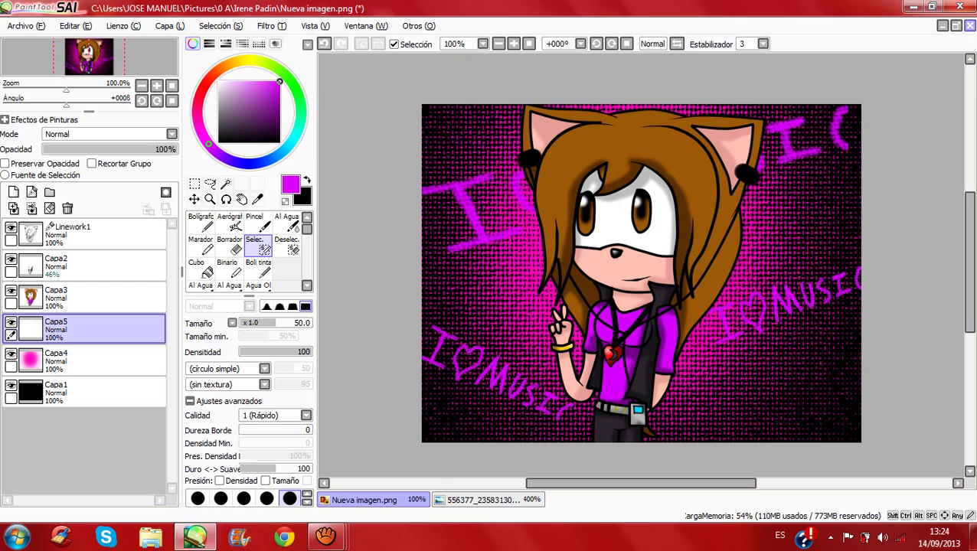
Step: Close the drawing, choose to save it first, open the "00 Agente" folder and name the file "I love Music"
{"action": "left_click", "coordinate": [968, 26]}
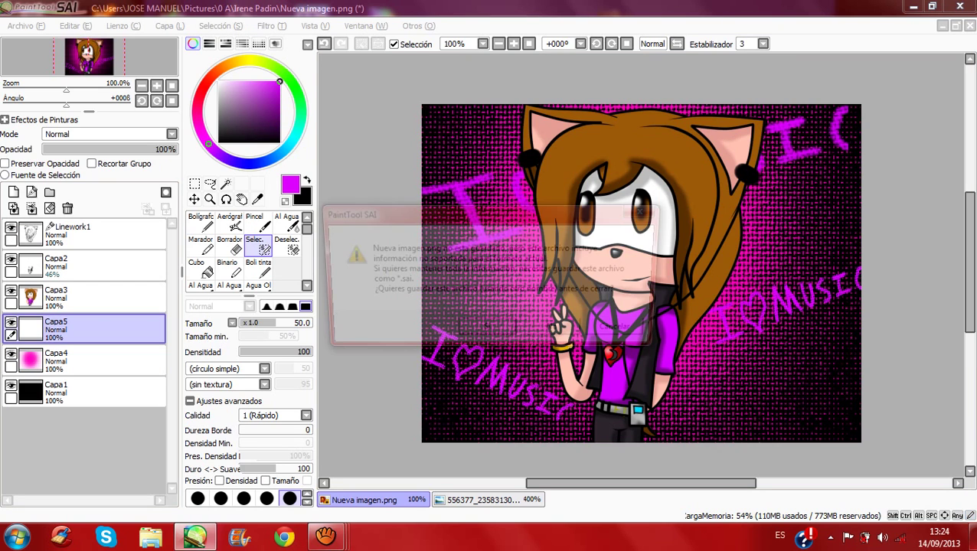
{"action": "left_click", "coordinate": [486, 333]}
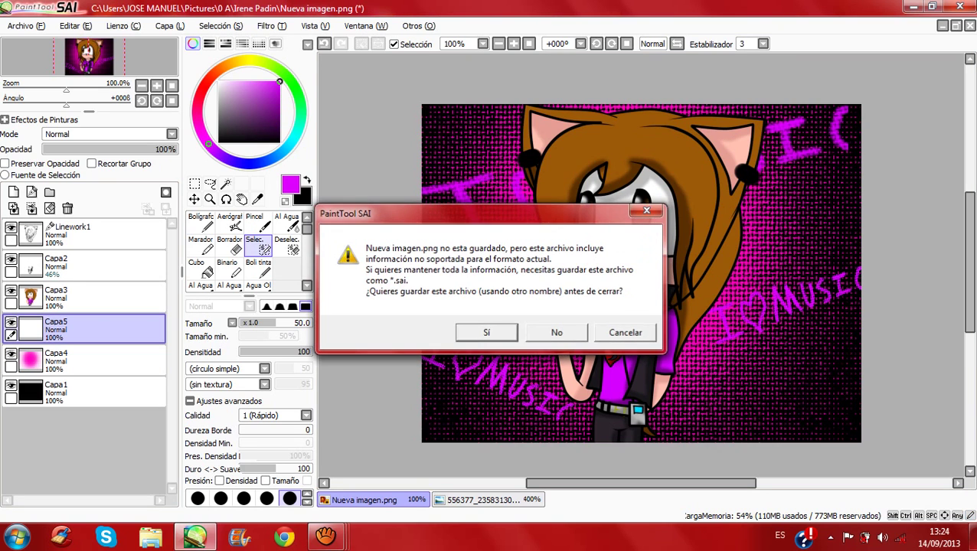
{"action": "key", "text": "Return"}
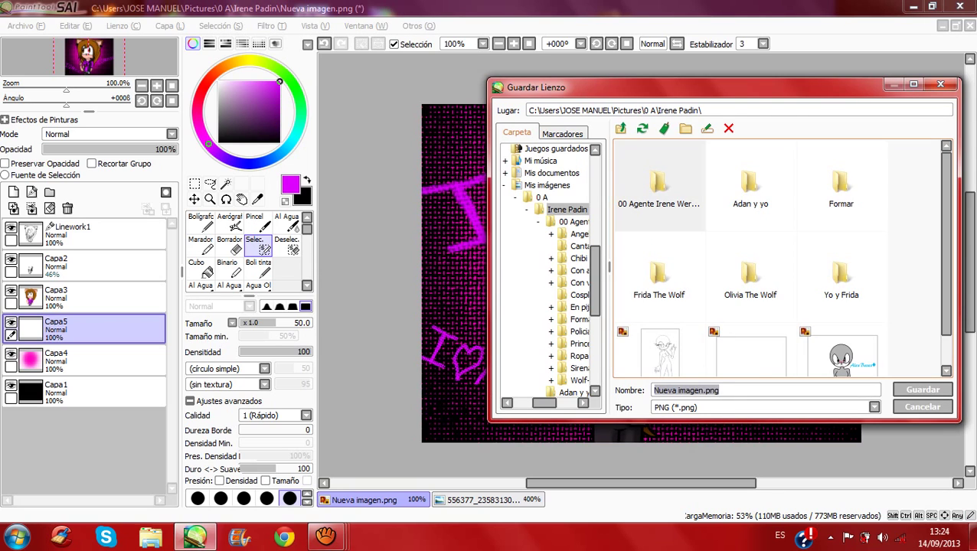
{"action": "double_click", "coordinate": [658, 184]}
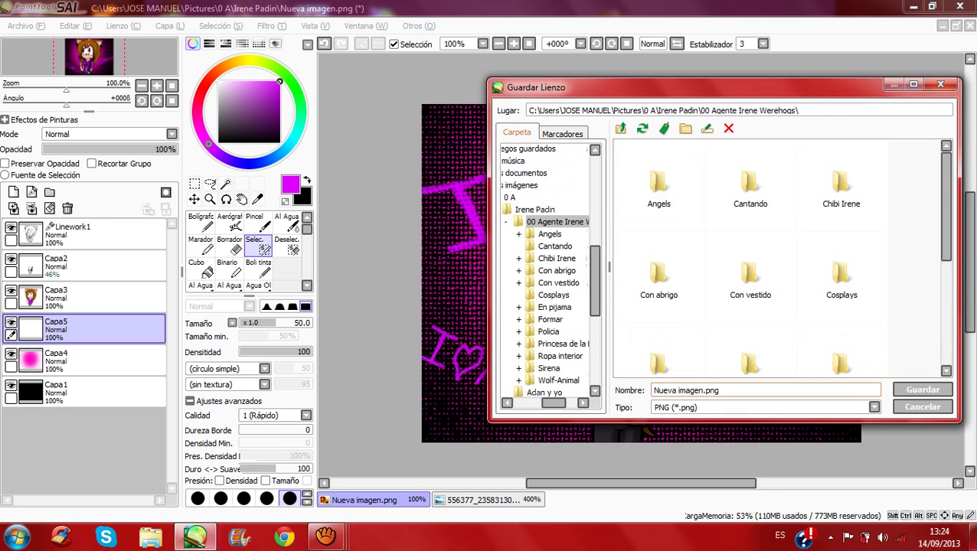
{"action": "left_click", "coordinate": [689, 390]}
{"action": "type", "text": "I"}
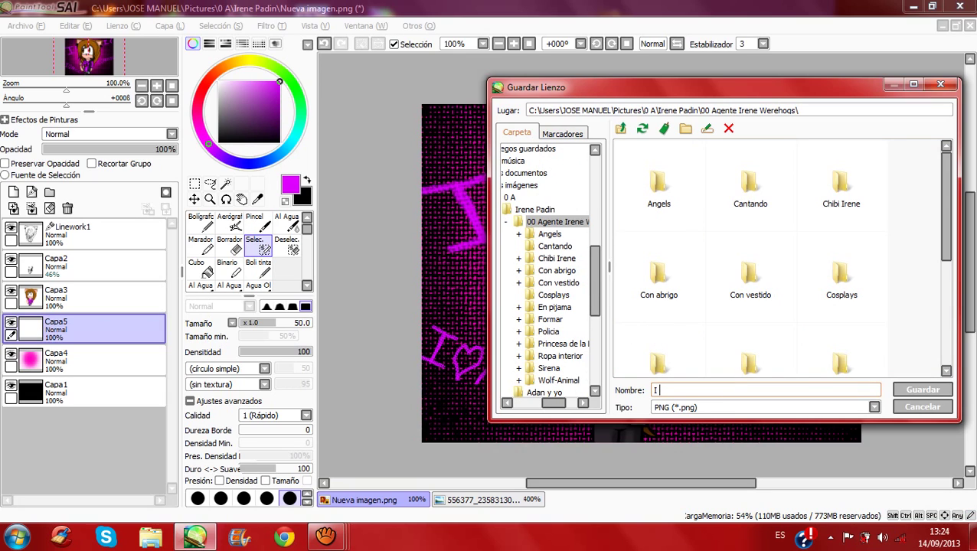
{"action": "type", "text": "I love Music"}
Step: Choose the Formar subfolder as destination and save the drawing as a PNG with the 24bpp RGB pixel format
{"action": "scroll", "coordinate": [777, 260], "scroll_direction": "down", "scroll_amount": 2}
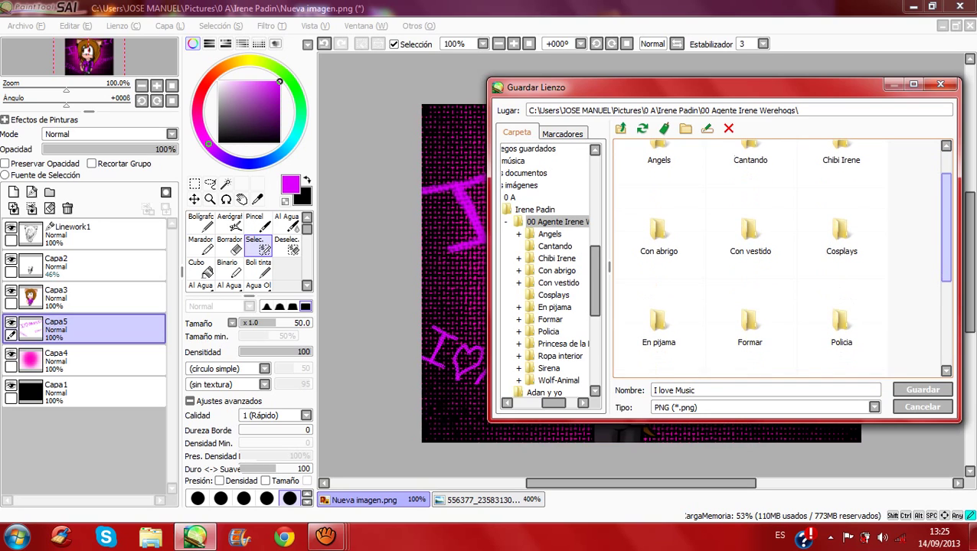
{"action": "scroll", "coordinate": [777, 261], "scroll_direction": "down", "scroll_amount": 4}
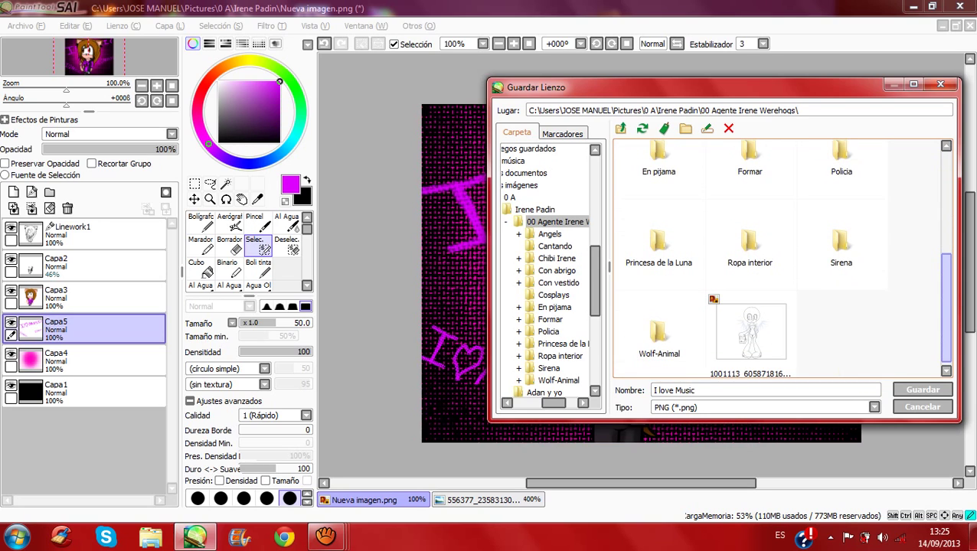
{"action": "scroll", "coordinate": [841, 245], "scroll_direction": "down", "scroll_amount": 1}
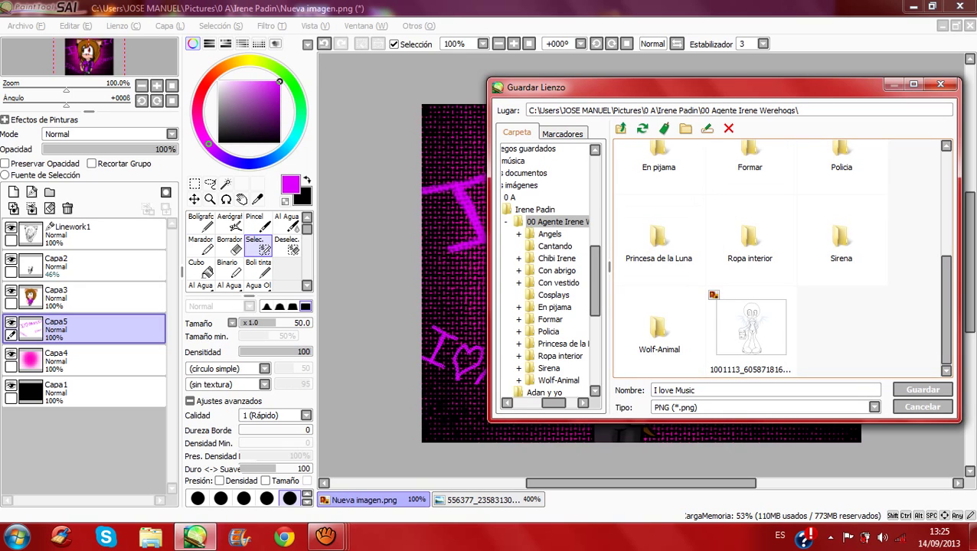
{"action": "scroll", "coordinate": [780, 259], "scroll_direction": "up", "scroll_amount": 1}
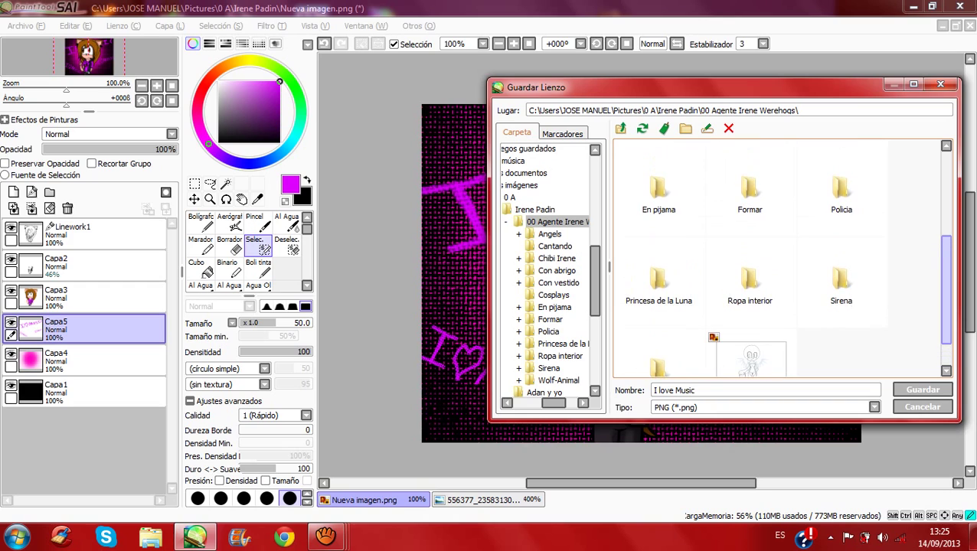
{"action": "scroll", "coordinate": [781, 259], "scroll_direction": "up", "scroll_amount": 1}
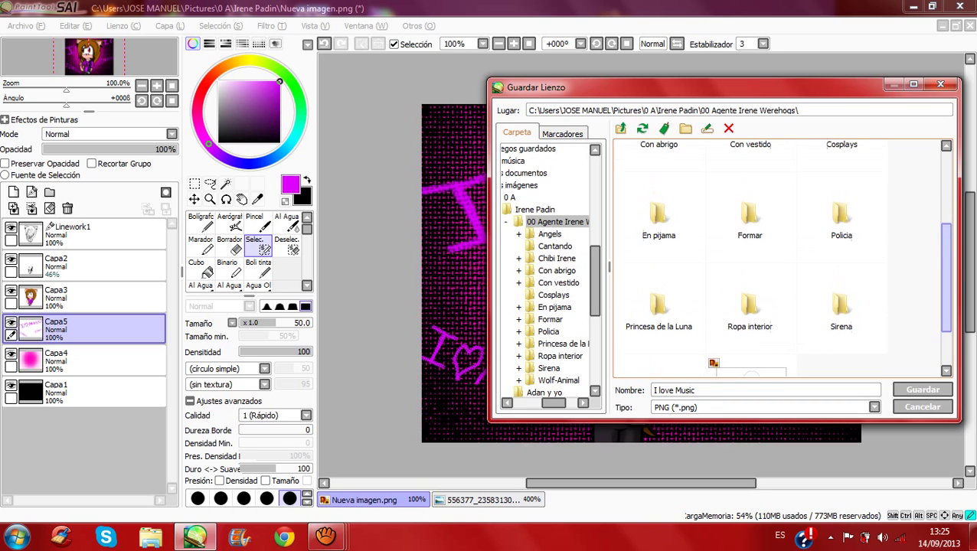
{"action": "scroll", "coordinate": [781, 259], "scroll_direction": "up", "scroll_amount": 2}
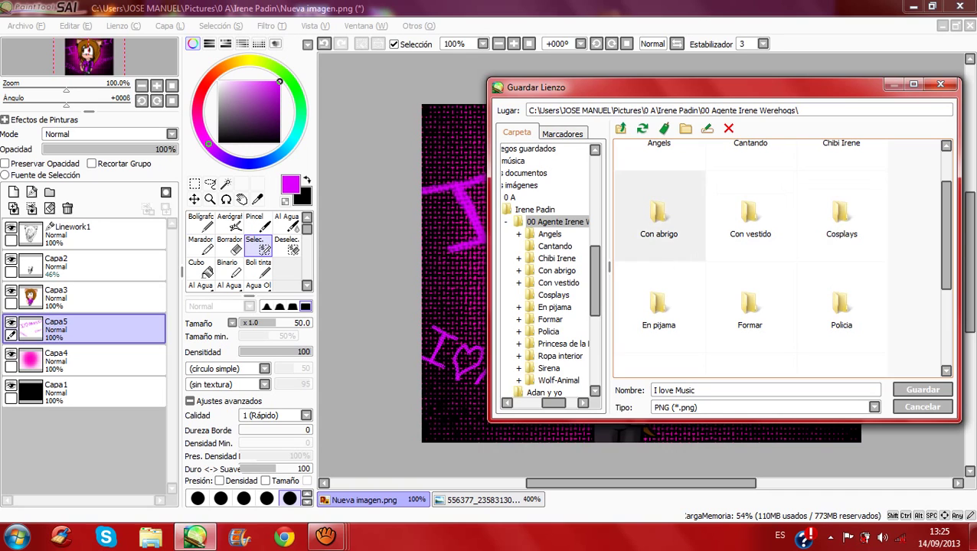
{"action": "left_click_drag", "start_coordinate": [946, 235], "coordinate": [946, 233]}
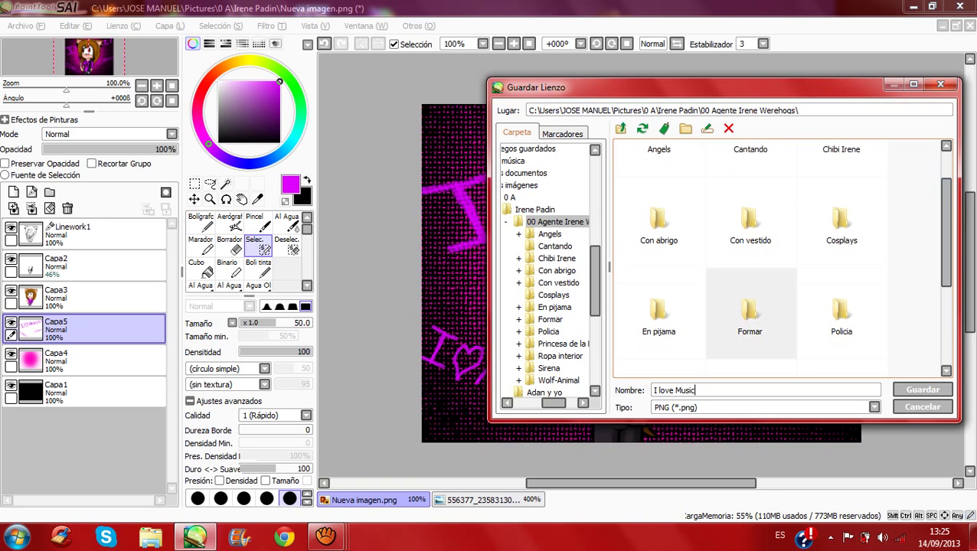
{"action": "double_click", "coordinate": [749, 310]}
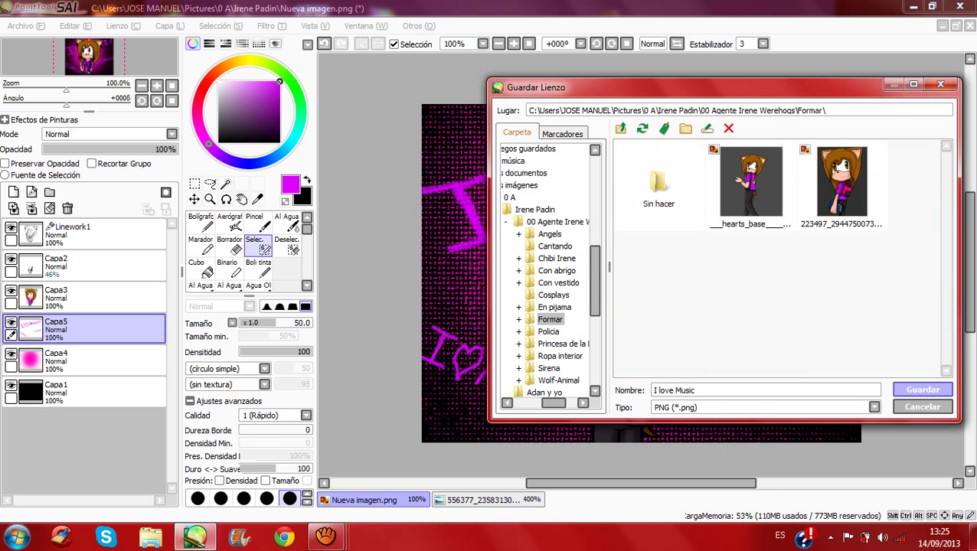
{"action": "key", "text": "Return"}
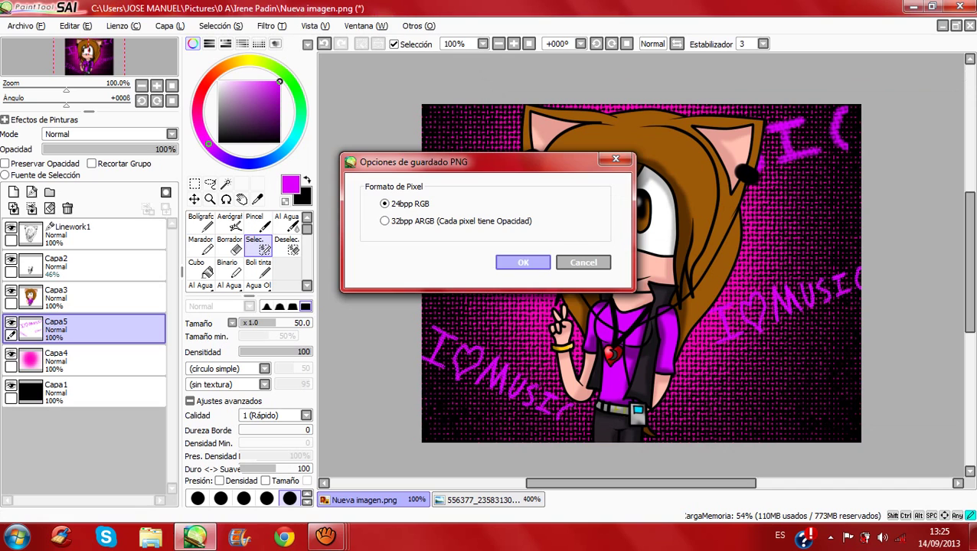
{"action": "key", "text": "Return"}
Step: Close the remaining reference image so that no canvas stays open
{"action": "key", "text": "ctrl+Tab"}
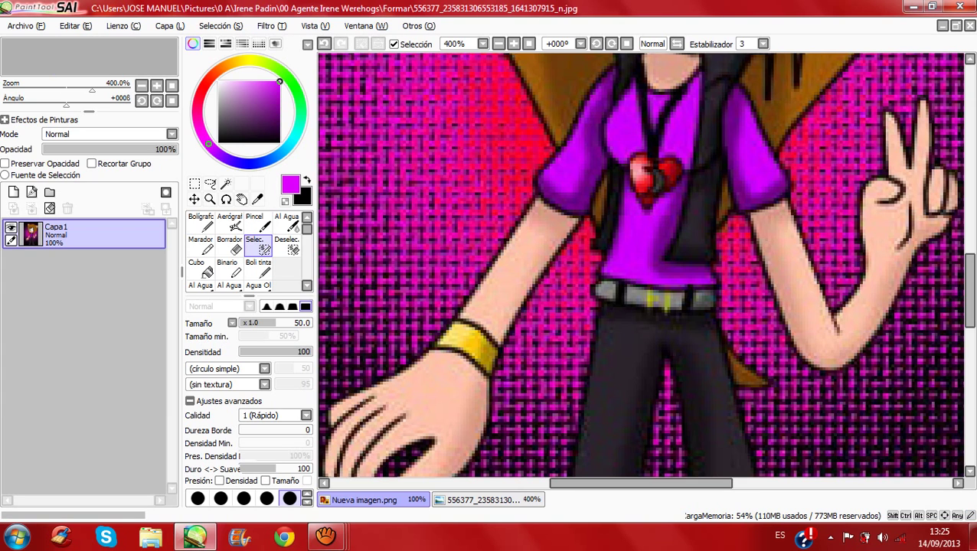
{"action": "key", "text": "ctrl+w"}
{"action": "key", "text": "ctrl+w"}
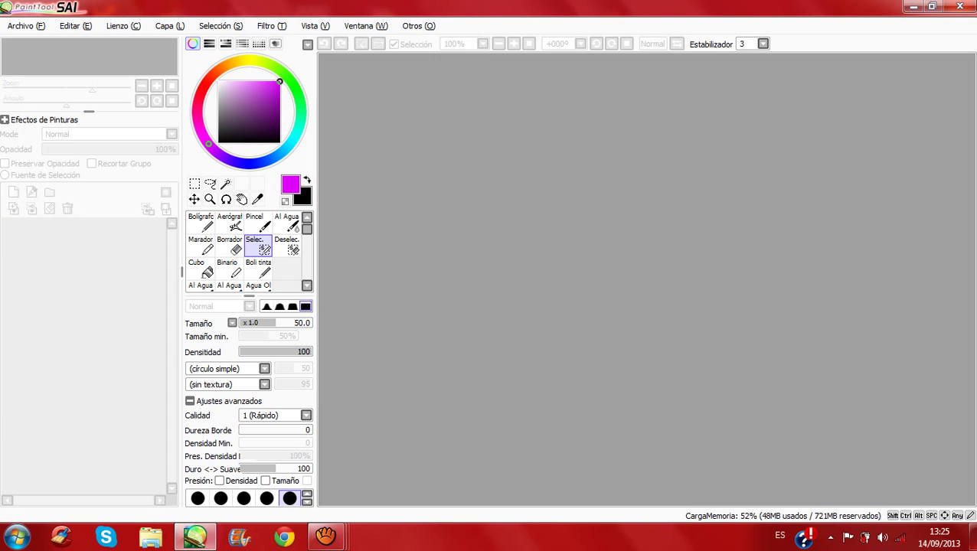
{"action": "mouse_move", "coordinate": [325, 537]}
{"action": "left_click", "coordinate": [196, 461]}
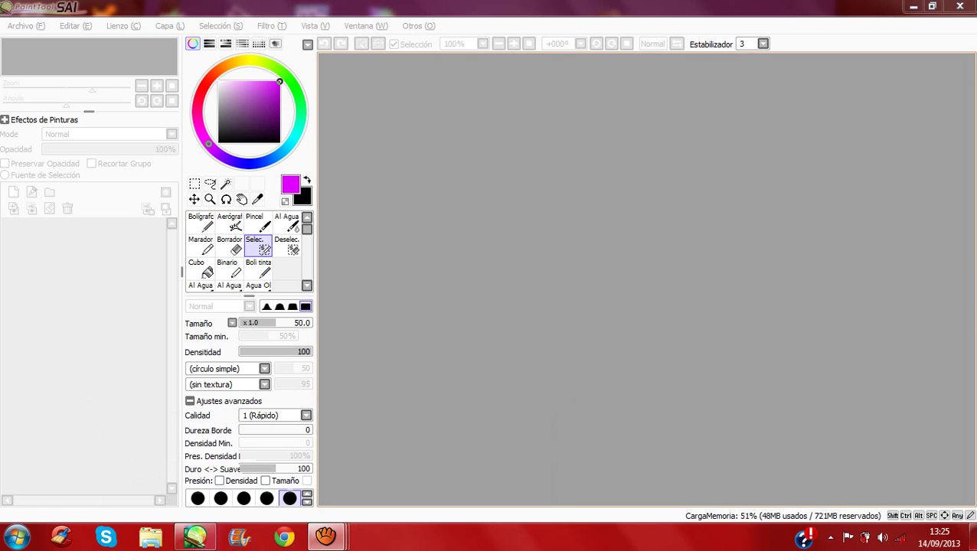